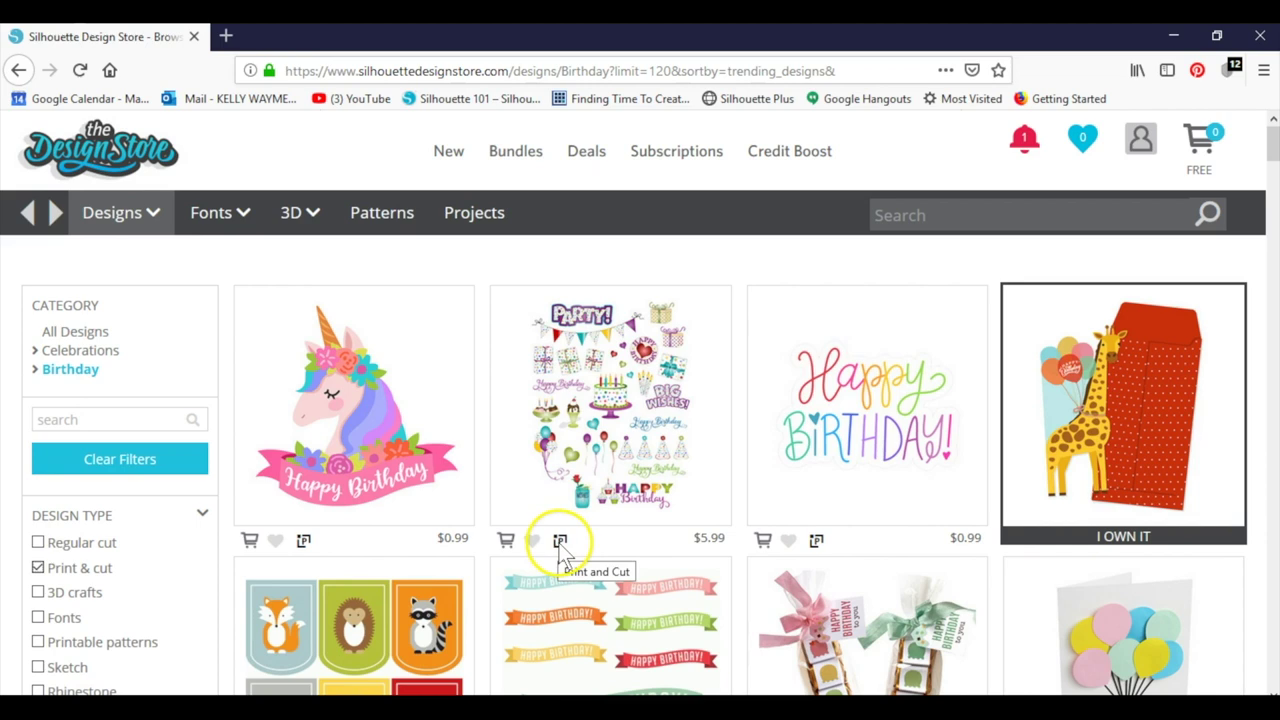
Check the design type in the details of the Unicorn Birthday design, and return to the birthday designs.
{"action": "left_click", "coordinate": [373, 421]}
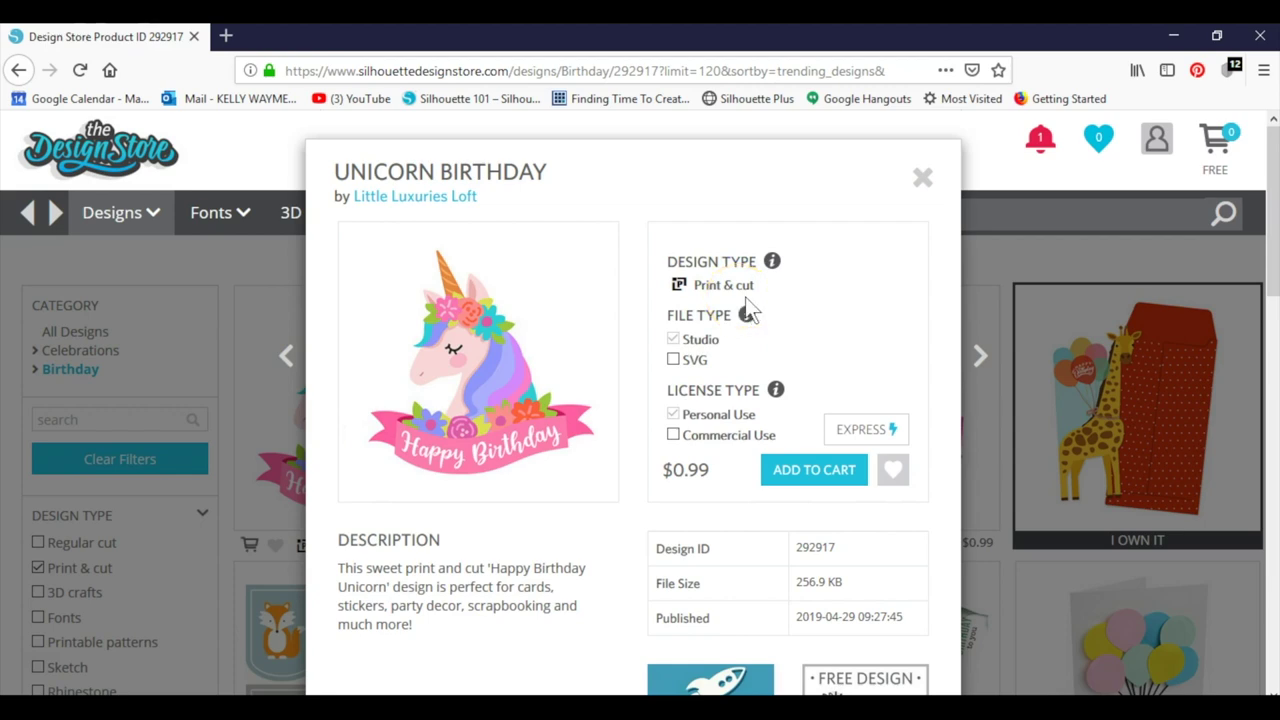
{"action": "left_click", "coordinate": [921, 181]}
{"action": "scroll", "coordinate": [371, 514], "scroll_direction": "down", "scroll_amount": 1}
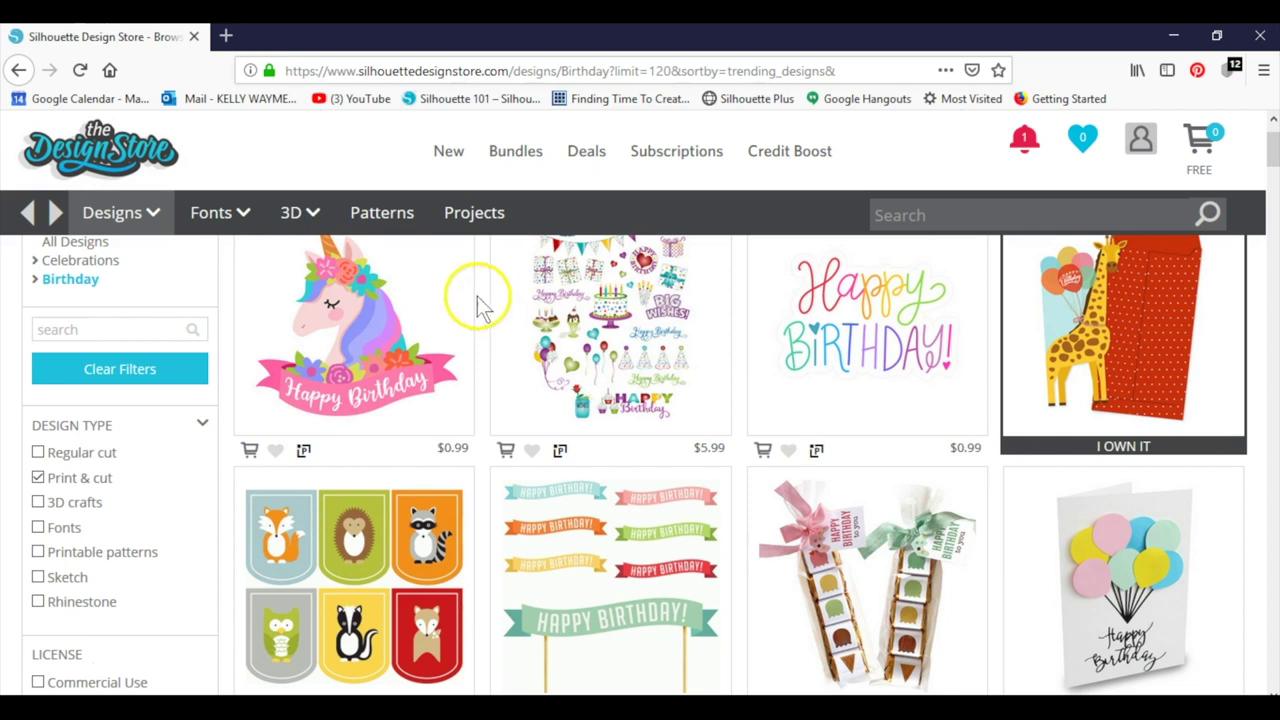
Switch to Silhouette Studio and open the Flowers folder in the design library.
{"action": "left_click", "coordinate": [1175, 40]}
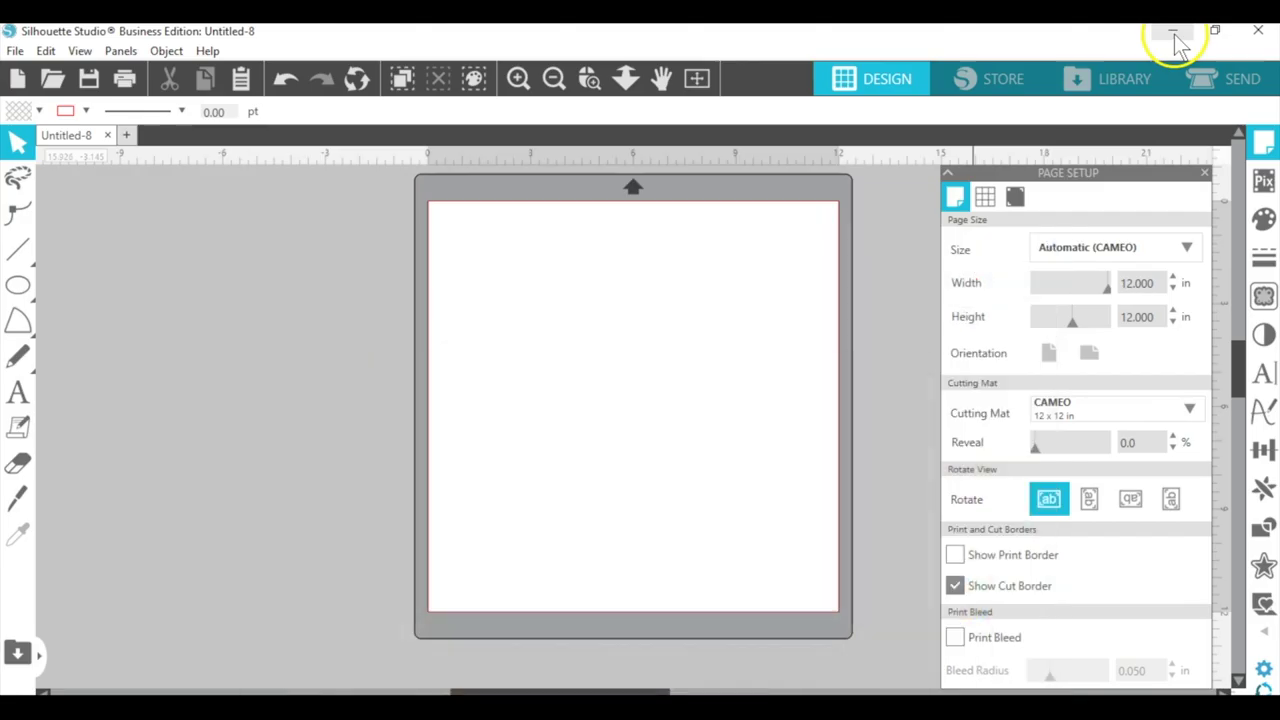
{"action": "left_click", "coordinate": [1125, 82]}
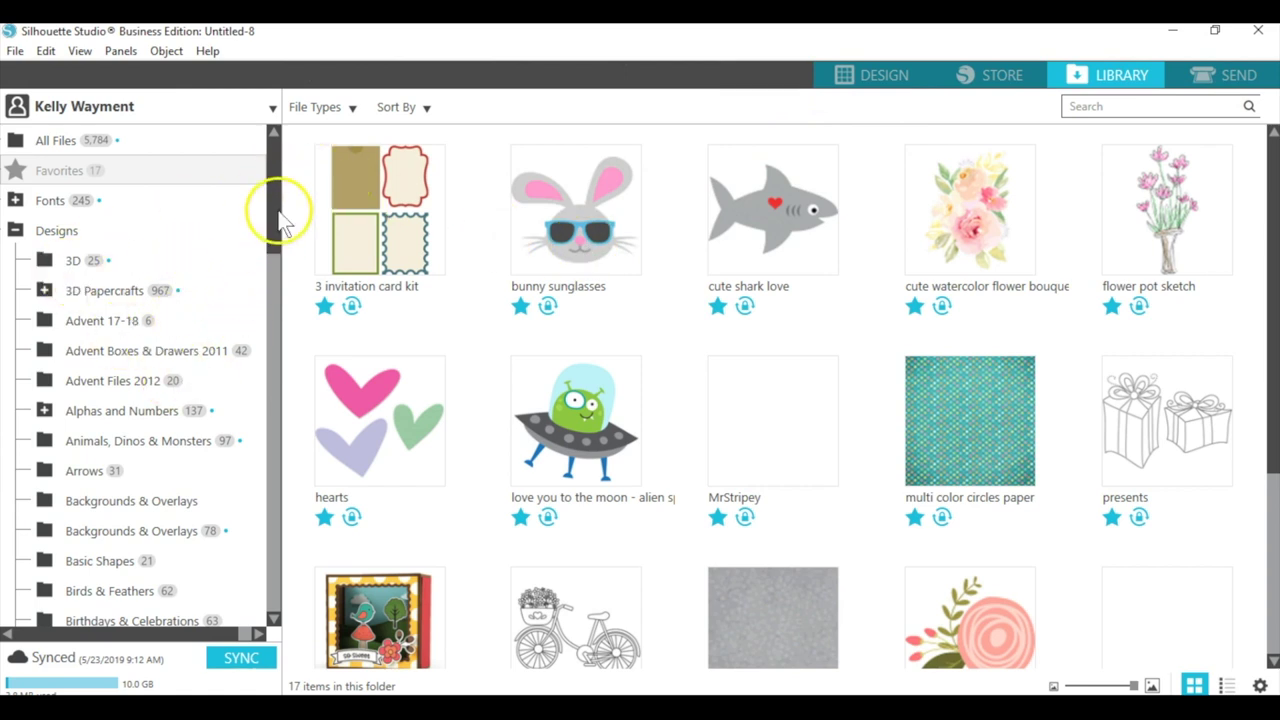
{"action": "left_click_drag", "start_coordinate": [274, 206], "coordinate": [273, 362]}
{"action": "left_click", "coordinate": [88, 311]}
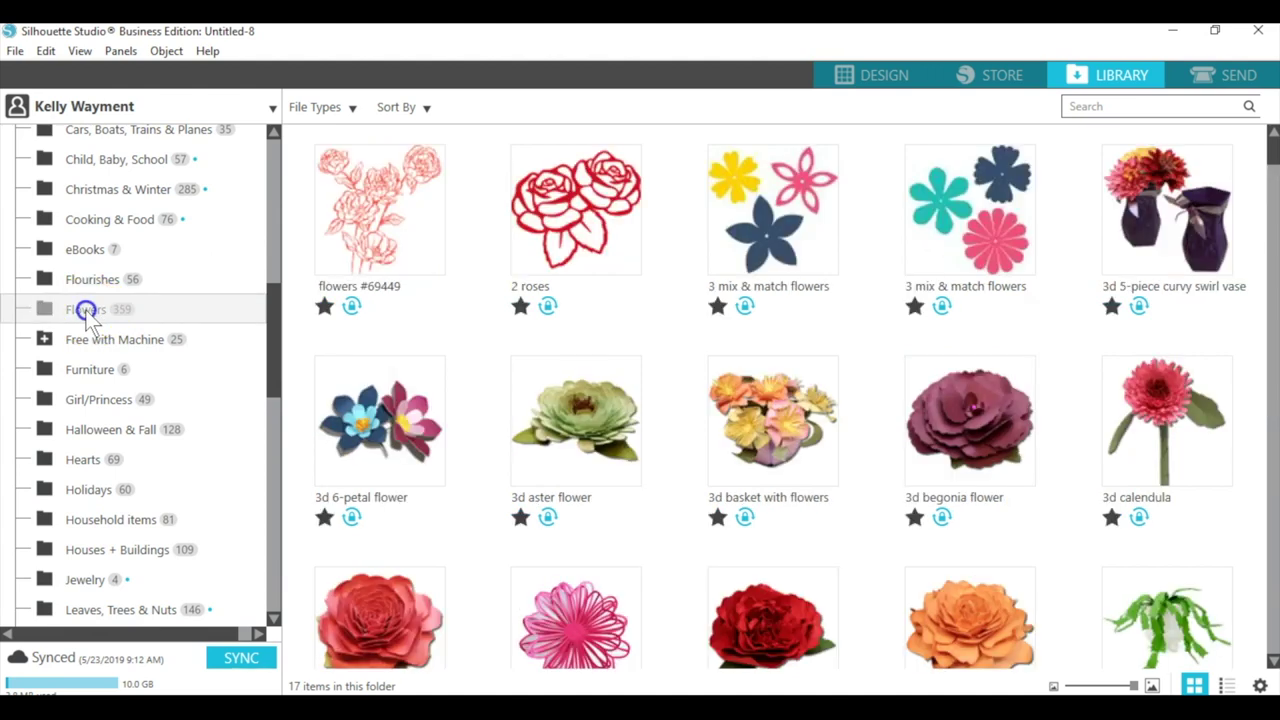
{"action": "mouse_move", "coordinate": [350, 290]}
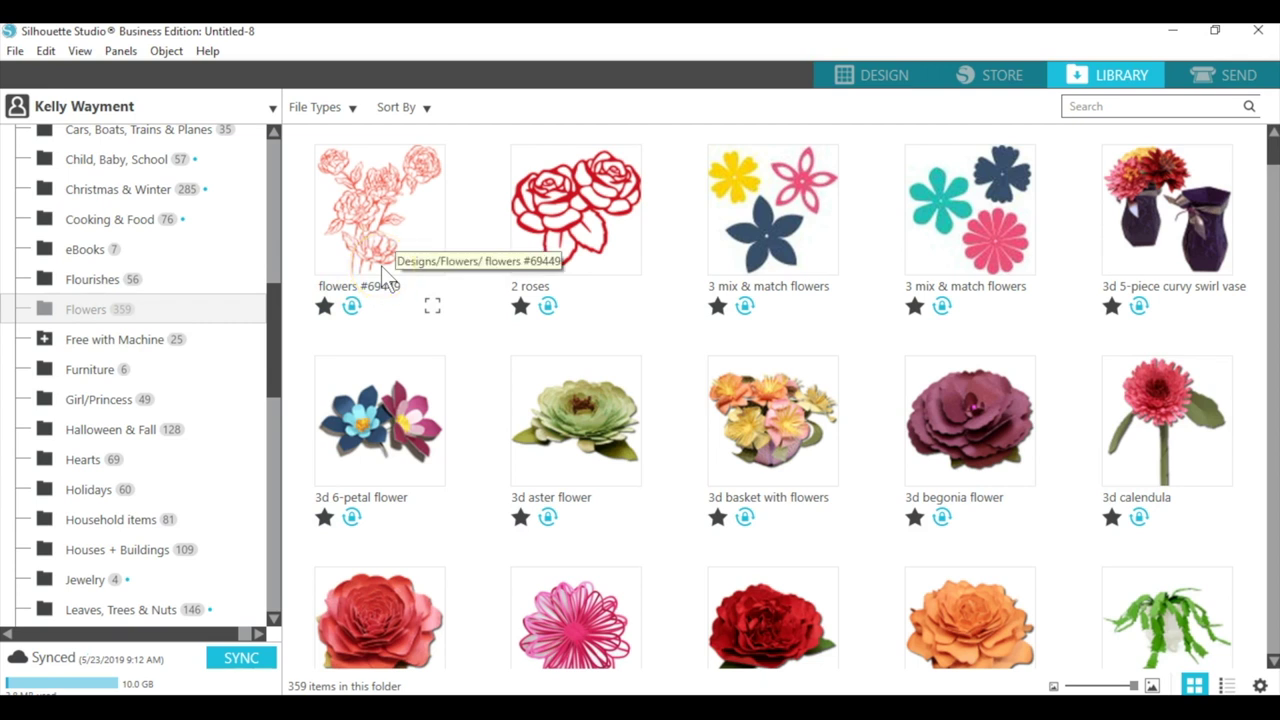
Filter the Flowers folder to show only Print and Cut files and browse through the designs.
{"action": "left_click", "coordinate": [351, 108]}
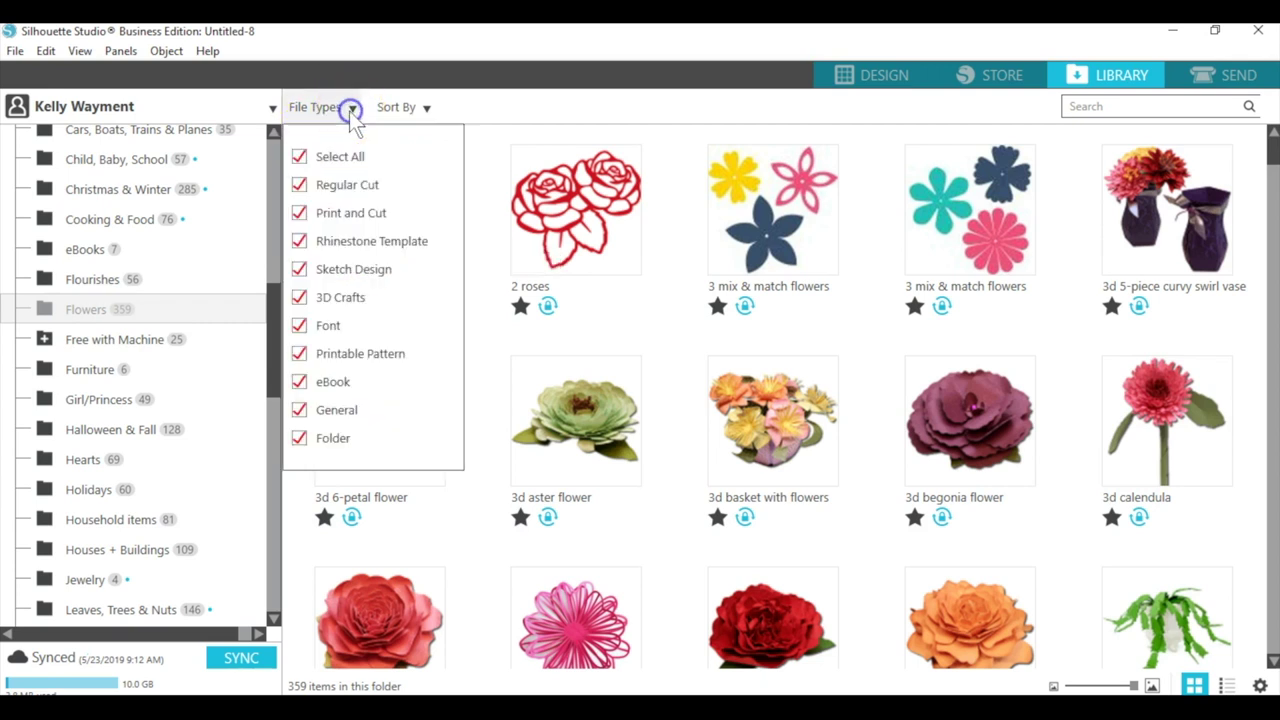
{"action": "left_click", "coordinate": [300, 158]}
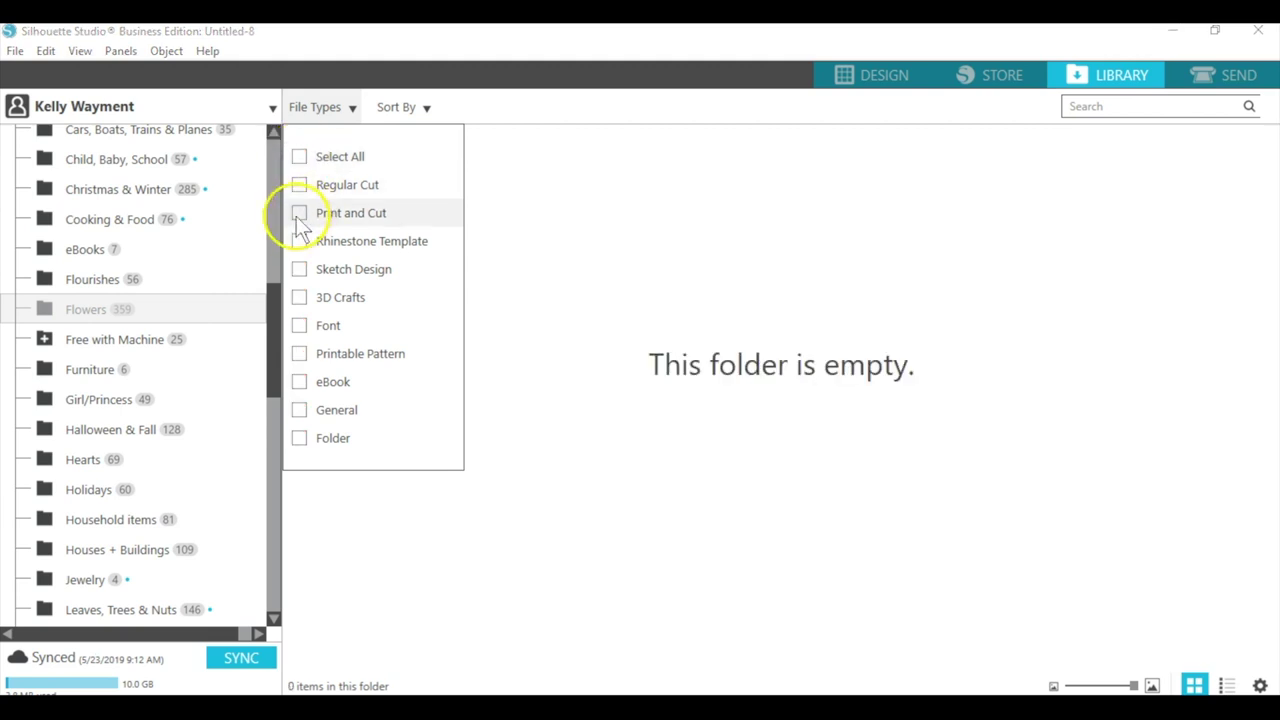
{"action": "left_click", "coordinate": [299, 213]}
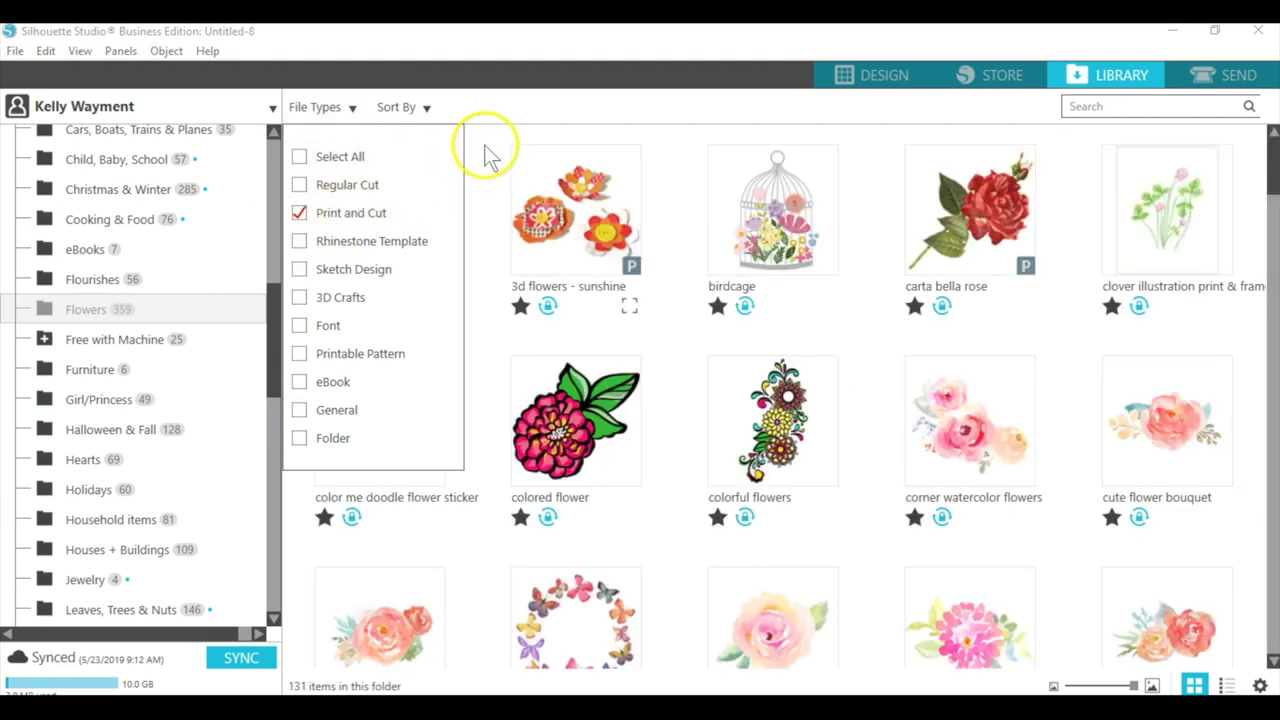
{"action": "left_click", "coordinate": [490, 153]}
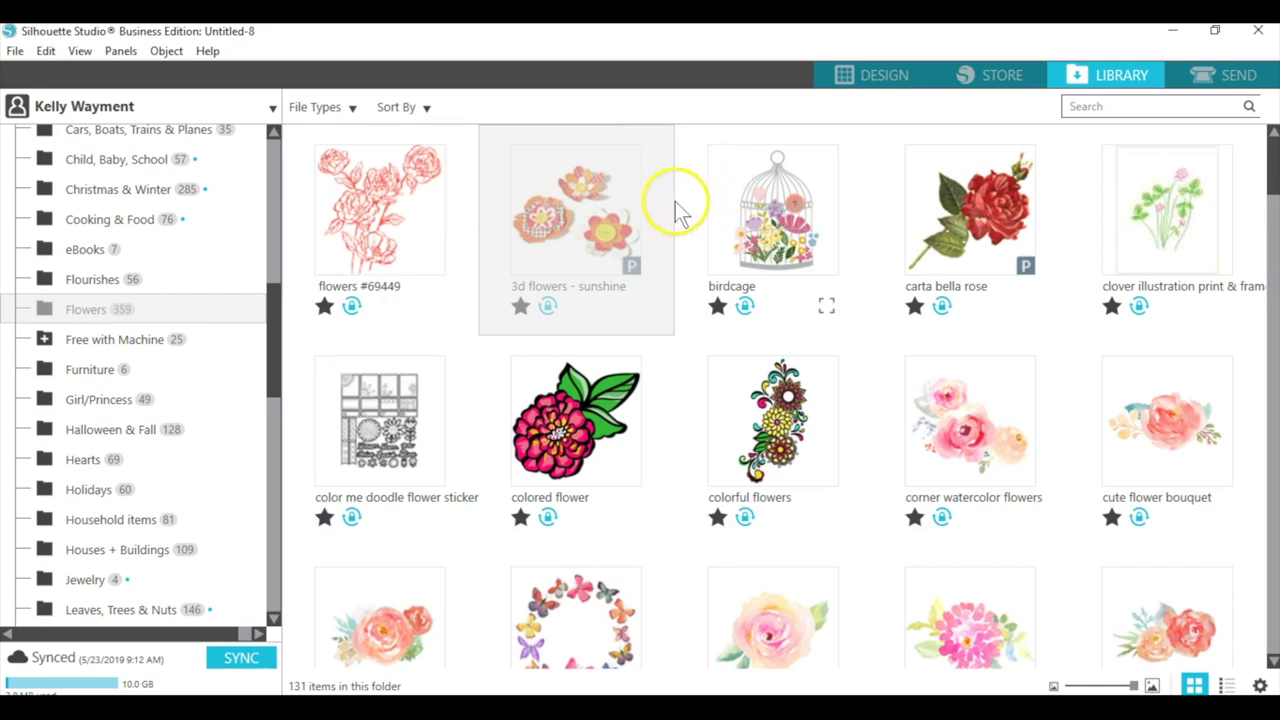
{"action": "scroll", "coordinate": [1273, 165], "scroll_direction": "down", "scroll_amount": 10}
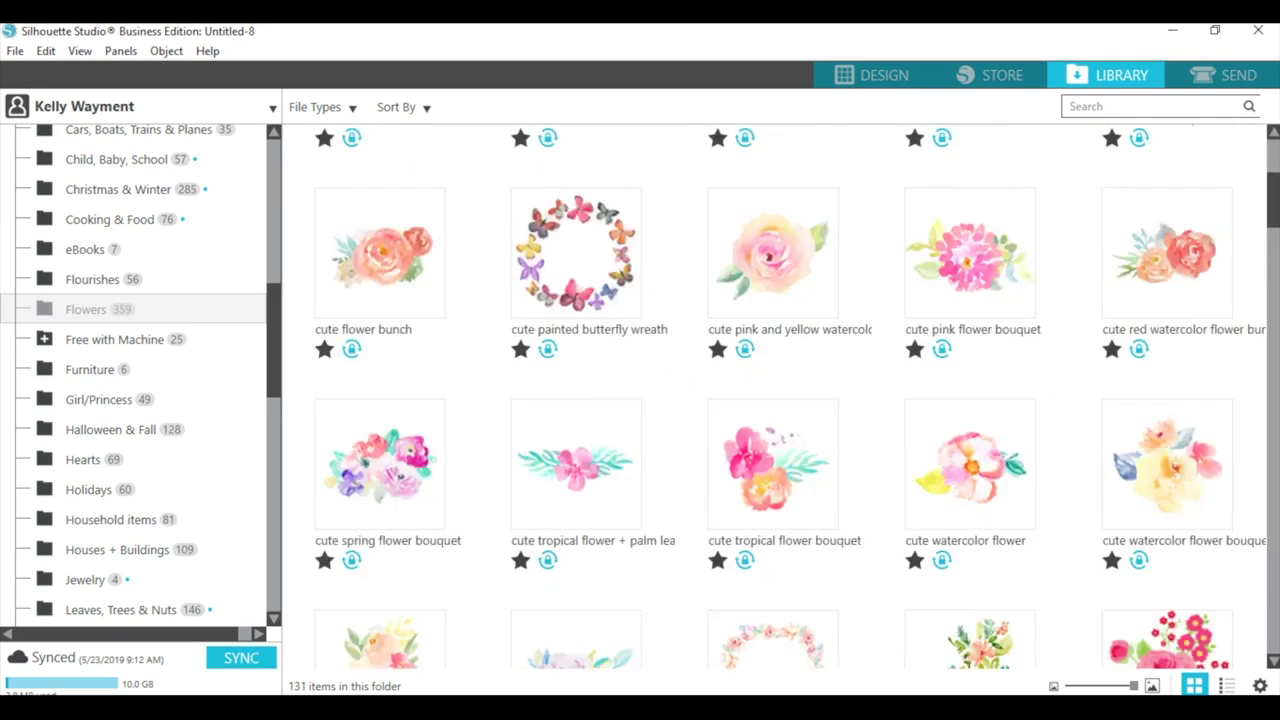
{"action": "scroll", "coordinate": [790, 400], "scroll_direction": "up", "scroll_amount": 10}
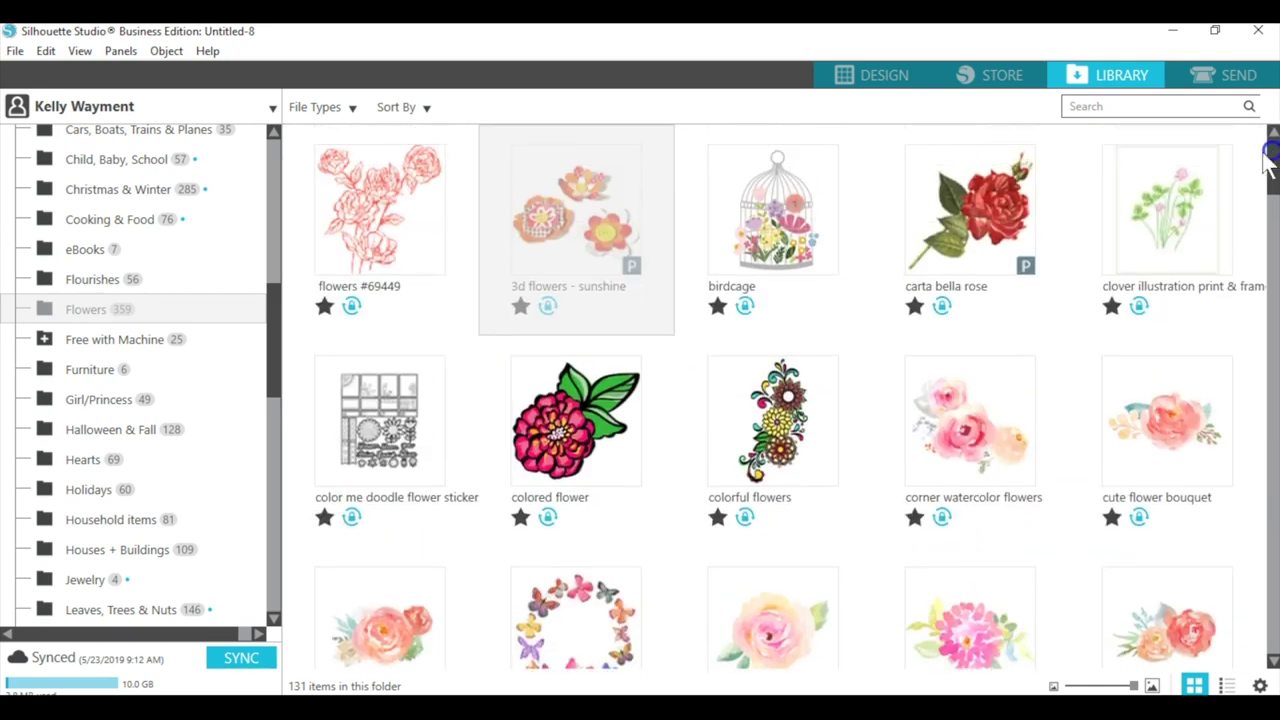
{"action": "left_click", "coordinate": [531, 332]}
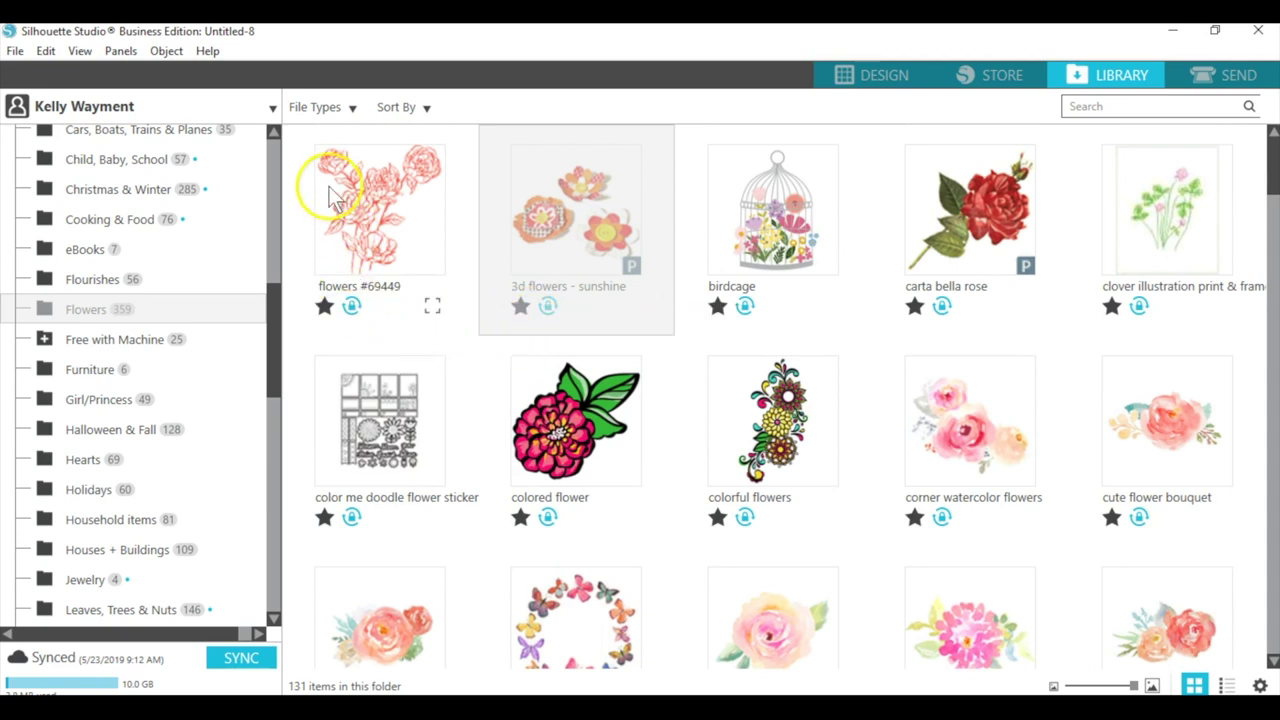
Reset the library's file type filter to show all file types.
{"action": "left_click_drag", "start_coordinate": [274, 286], "coordinate": [274, 112]}
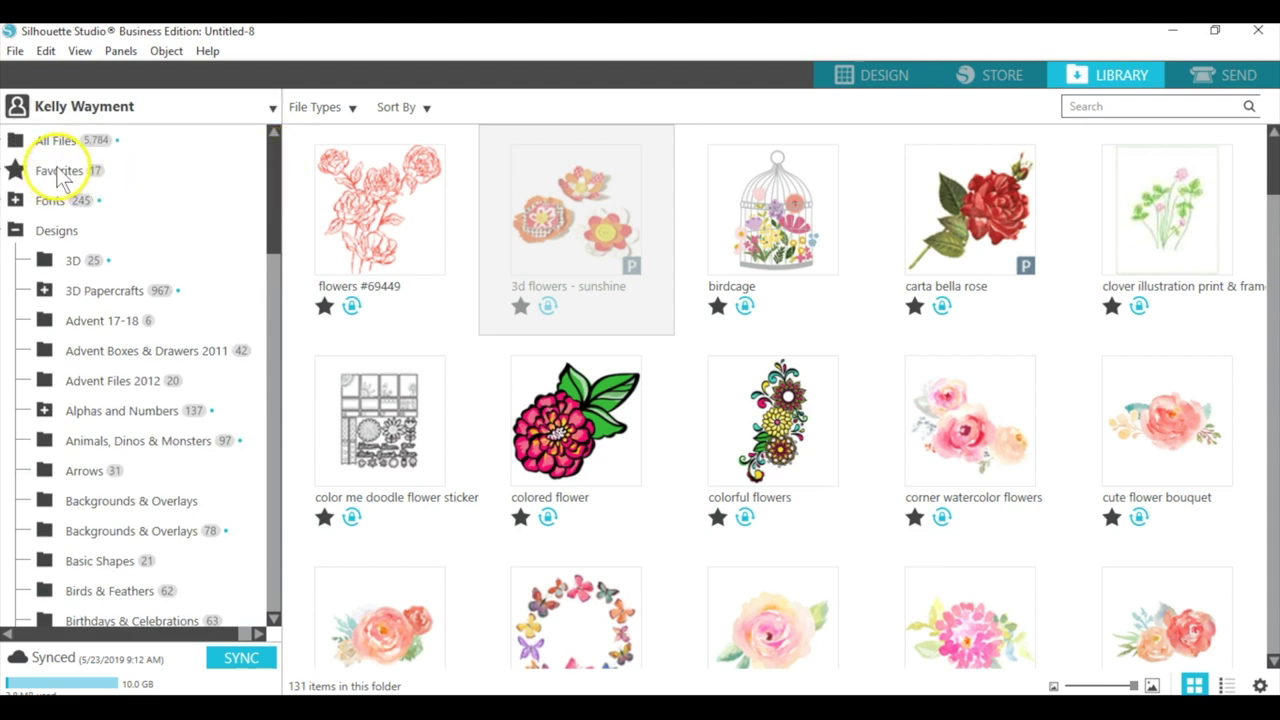
{"action": "left_click", "coordinate": [321, 107]}
{"action": "left_click", "coordinate": [299, 157]}
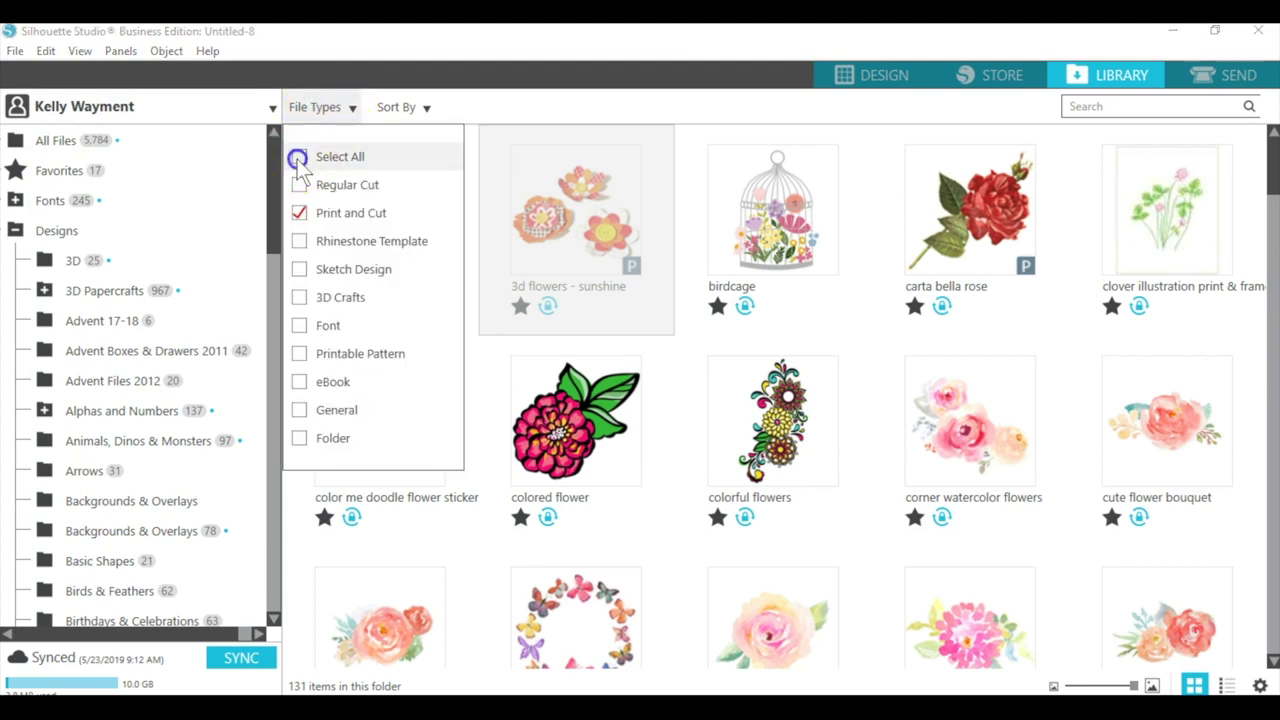
{"action": "left_click", "coordinate": [706, 243]}
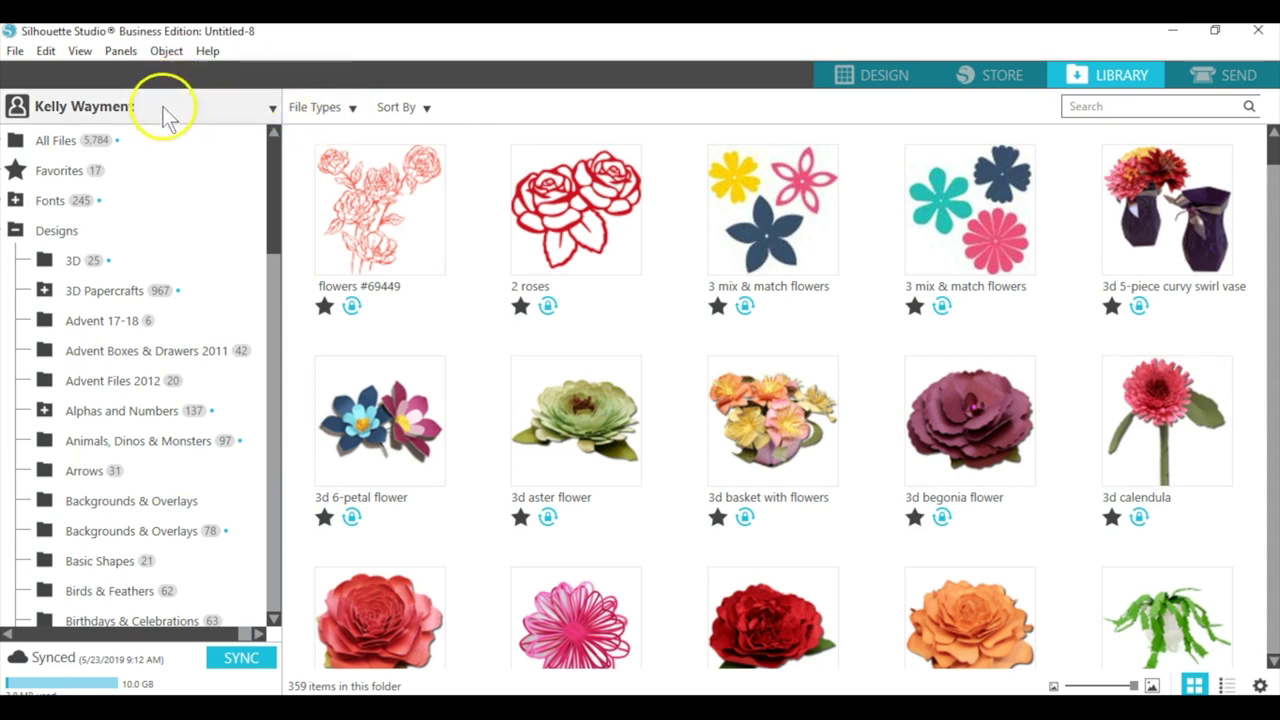
Add the peach and pink watercolor flower bouquet from Favorites to the design page and set the page size to Letter (8.5 x 11.0 in).
{"action": "left_click", "coordinate": [63, 171]}
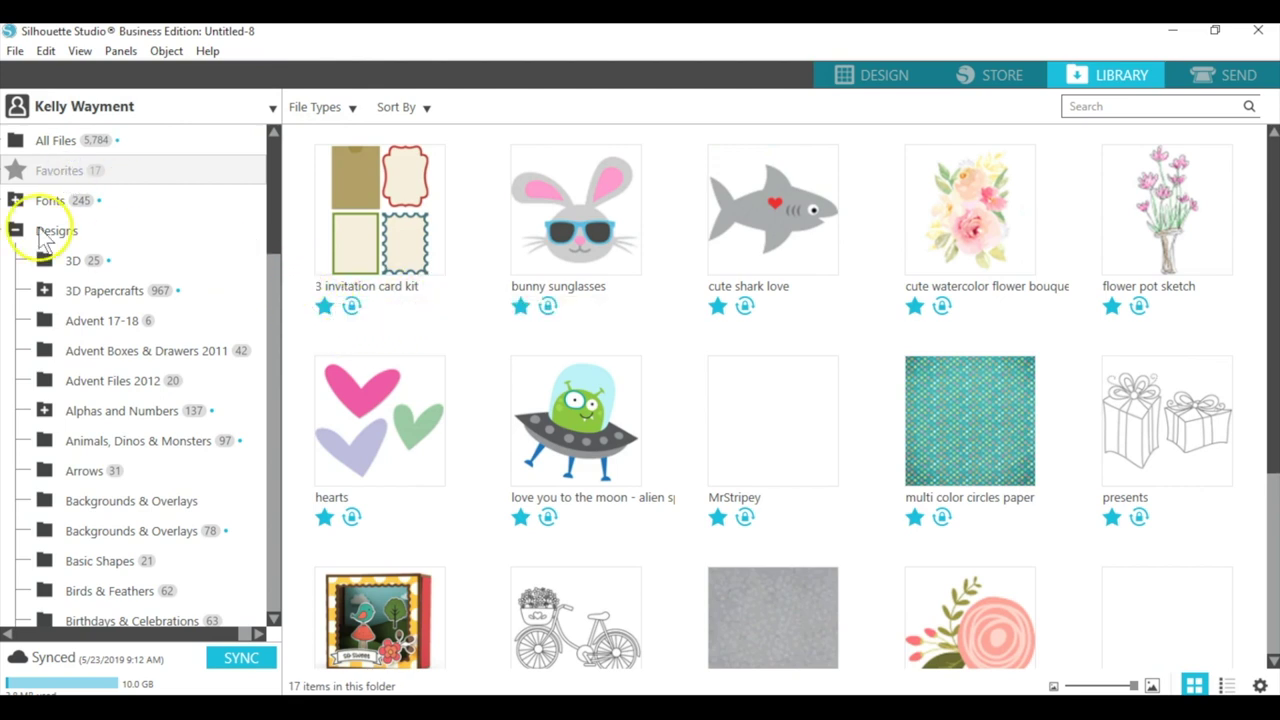
{"action": "double_click", "coordinate": [986, 218]}
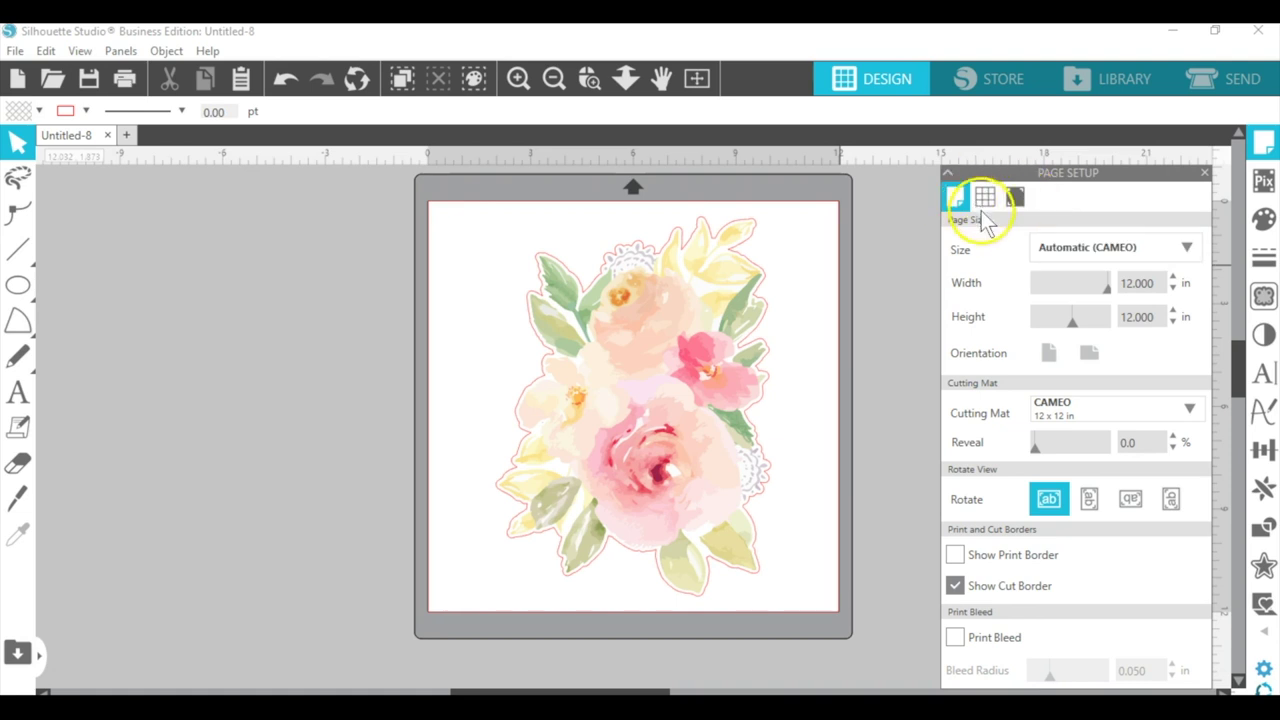
{"action": "left_click", "coordinate": [1188, 245]}
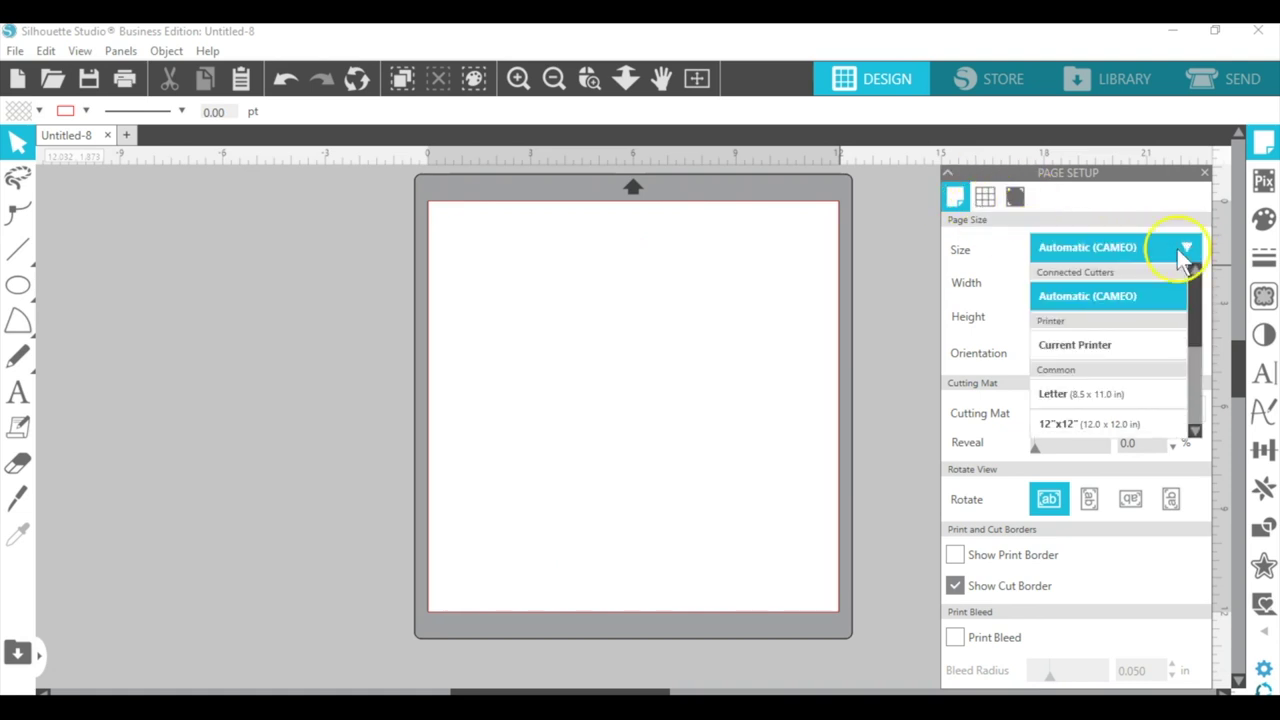
{"action": "left_click", "coordinate": [1071, 394]}
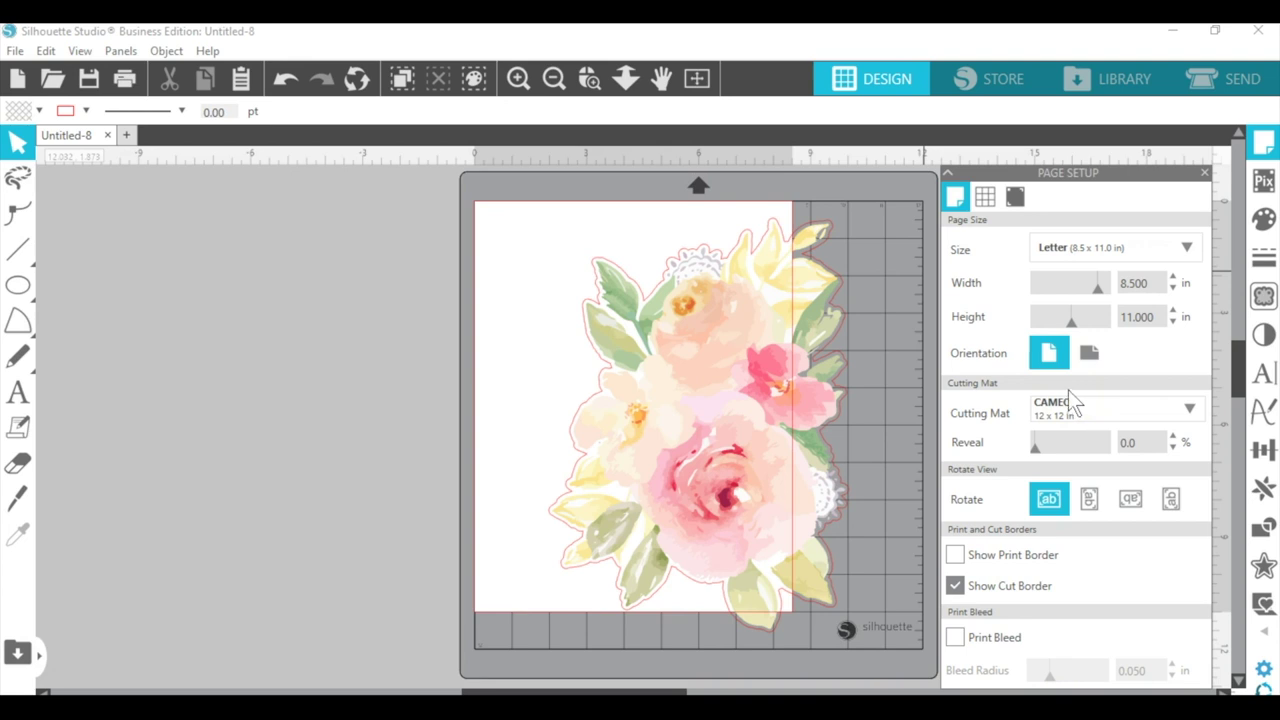
Shrink the flower bouquet to about 4.48 x 6.19 in and position it near the middle of the Letter page.
{"action": "left_click", "coordinate": [630, 235]}
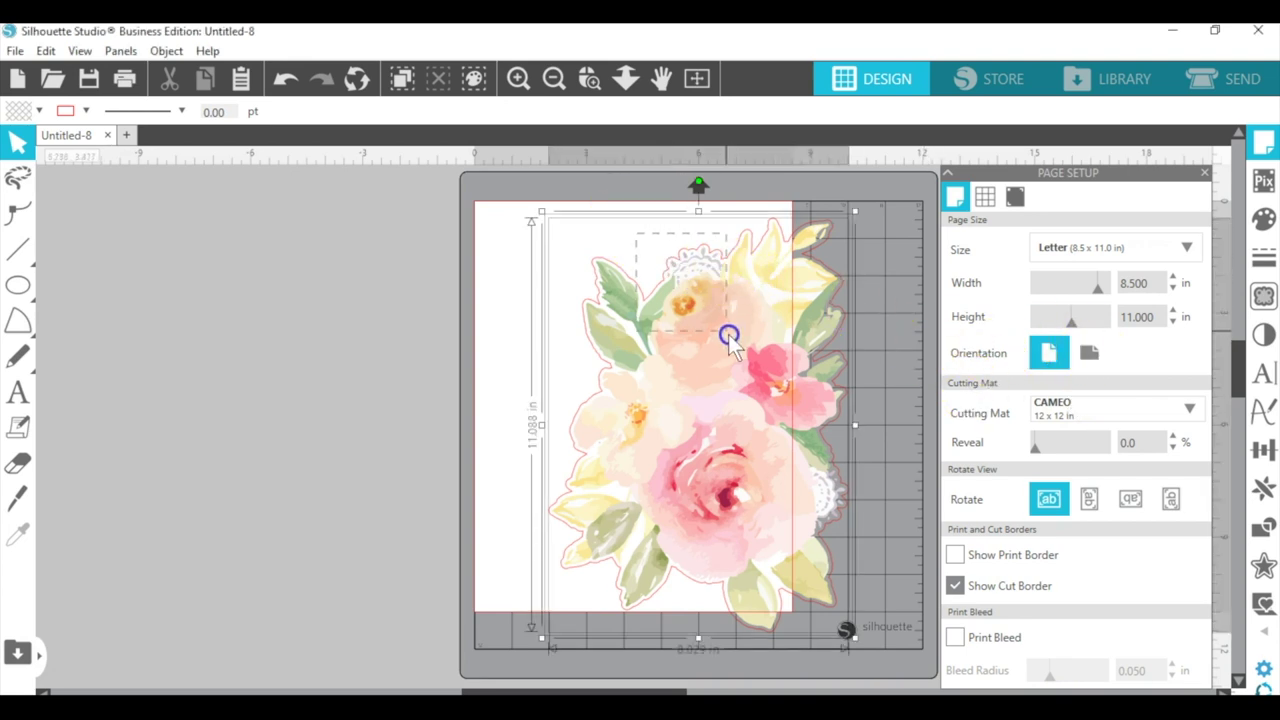
{"action": "left_click", "coordinate": [838, 234]}
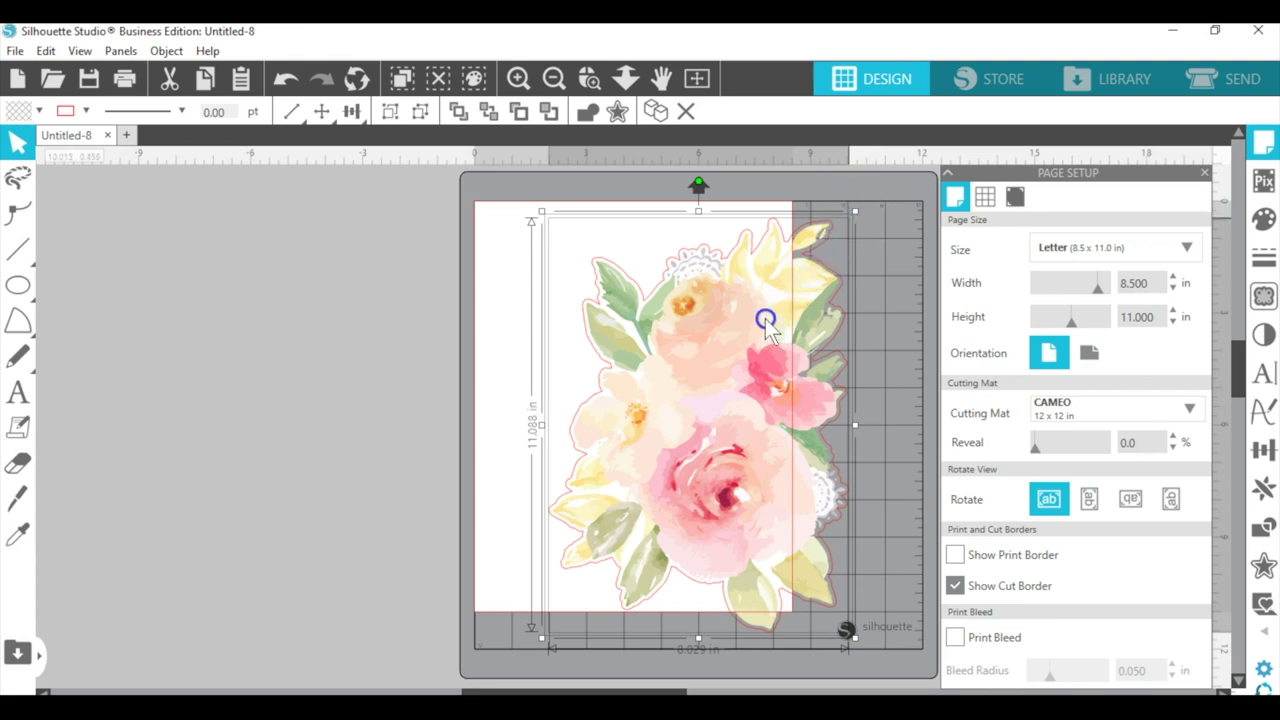
{"action": "left_click_drag", "start_coordinate": [766, 328], "coordinate": [752, 348]}
{"action": "left_click_drag", "start_coordinate": [715, 393], "coordinate": [628, 395]}
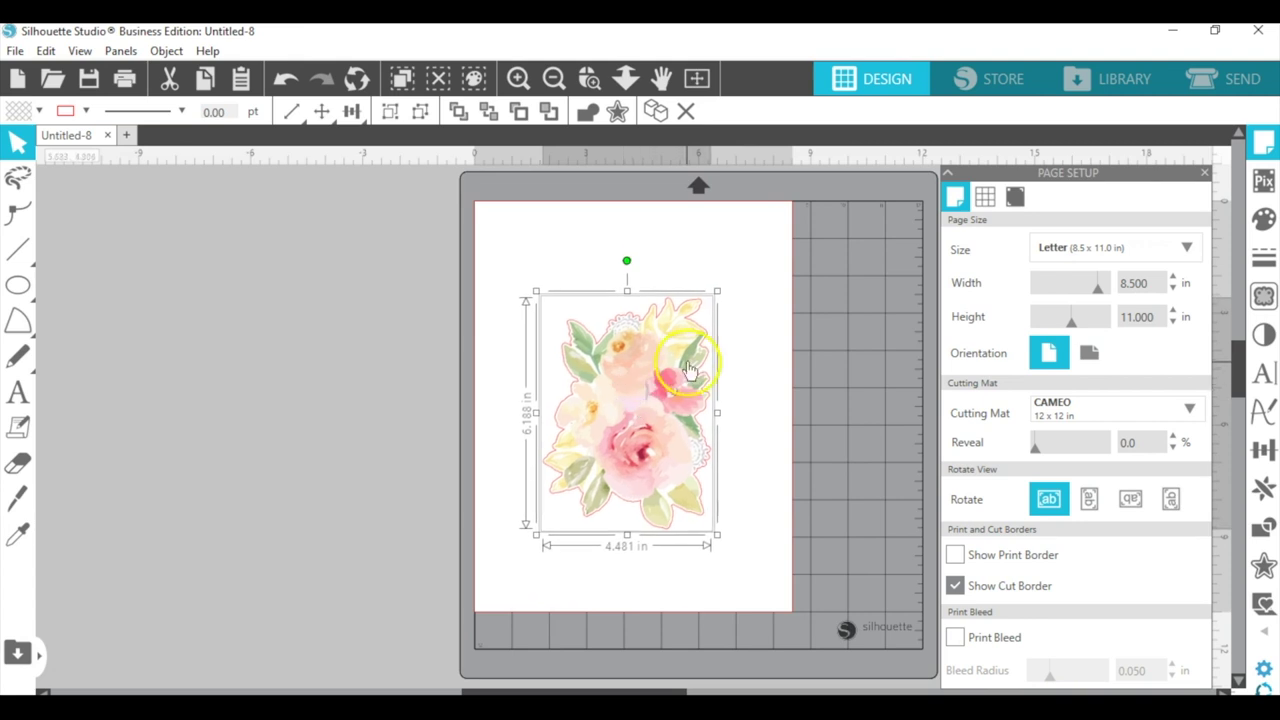
{"action": "left_click", "coordinate": [756, 300]}
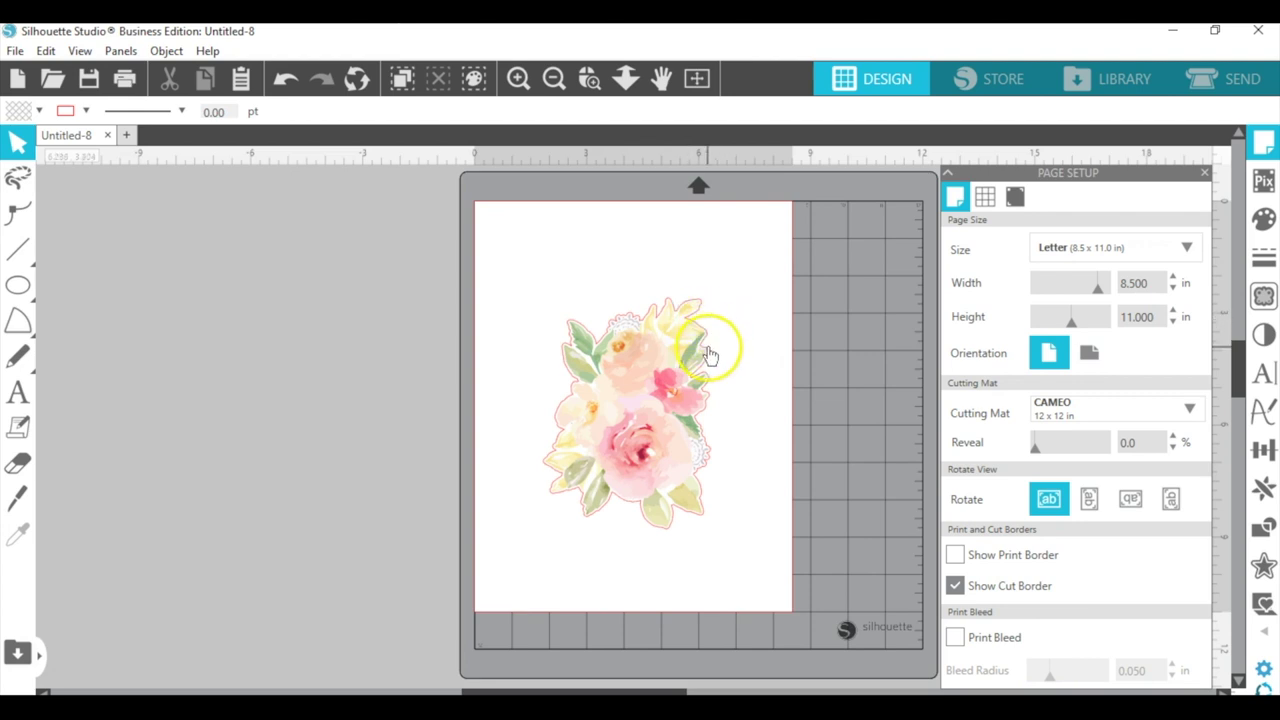
Examine the red cut outline around the upper part of the flower bouquet up close.
{"action": "left_click", "coordinate": [589, 78]}
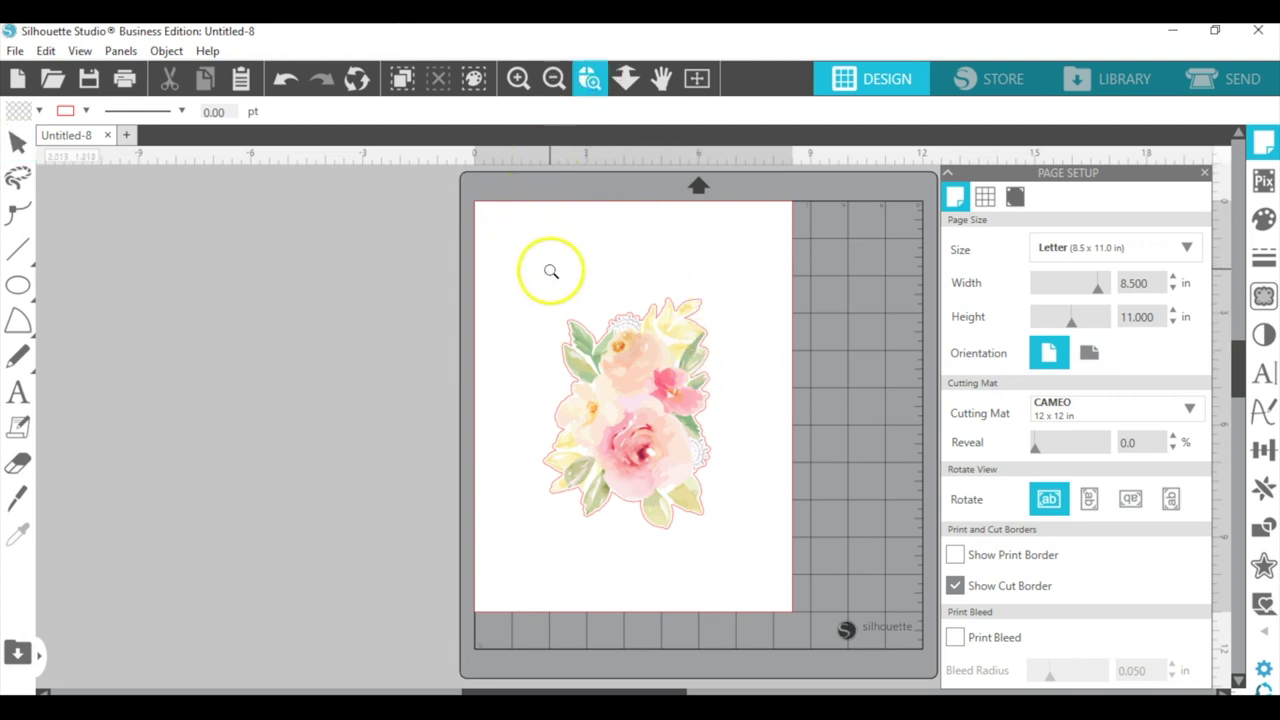
{"action": "left_click_drag", "start_coordinate": [551, 271], "coordinate": [750, 440]}
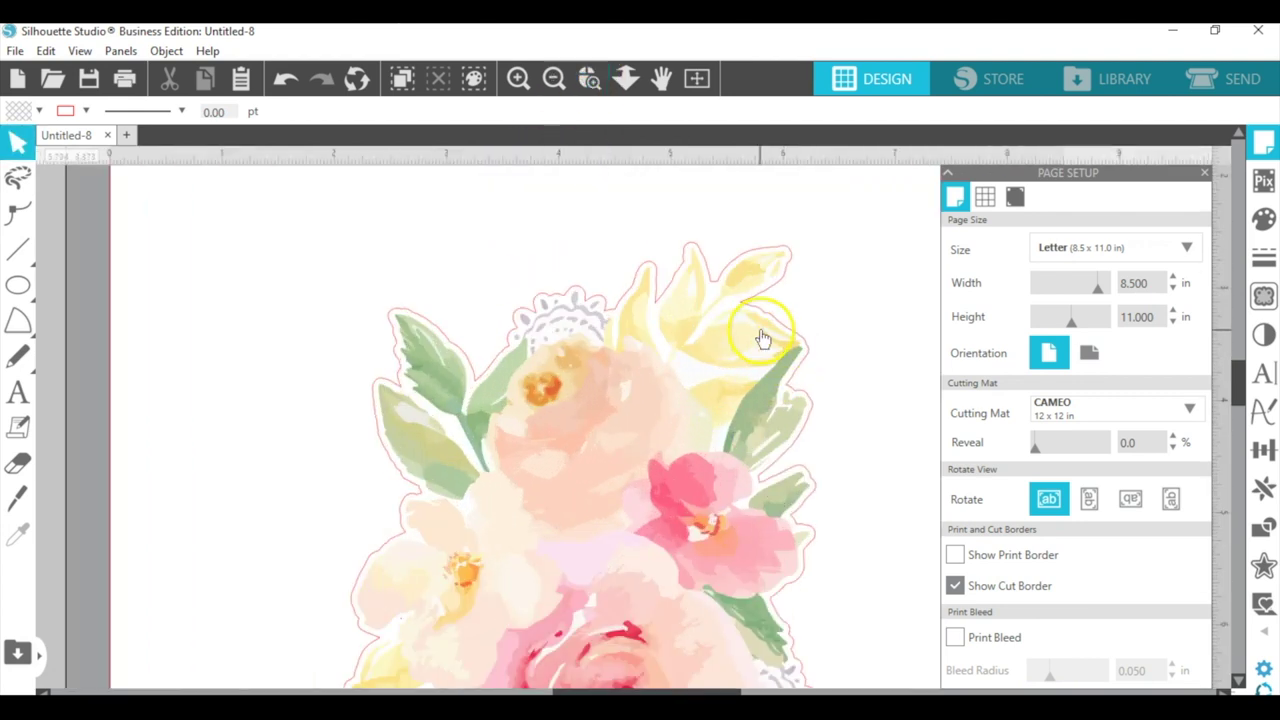
{"action": "left_click", "coordinate": [751, 406]}
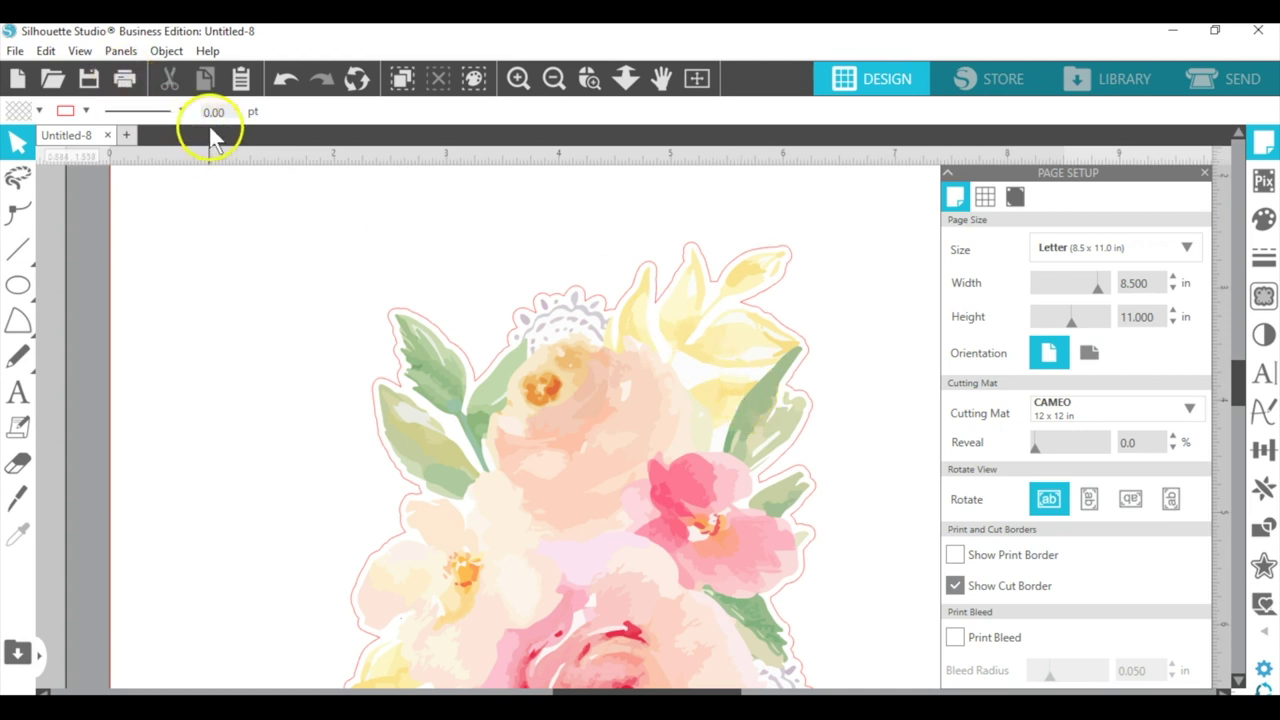
Check the flower bouquet's line thickness and print option in its Line Style settings, and return to the full page with nothing selected.
{"action": "left_click", "coordinate": [540, 298]}
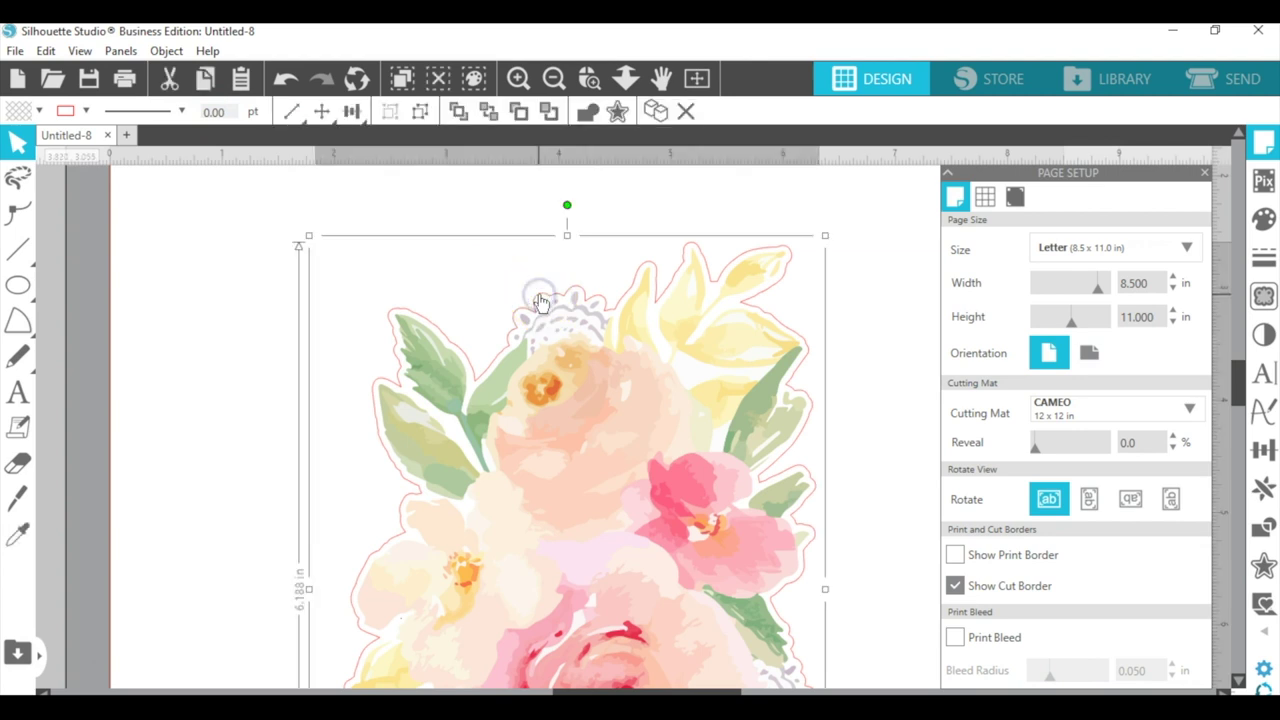
{"action": "left_click", "coordinate": [222, 114]}
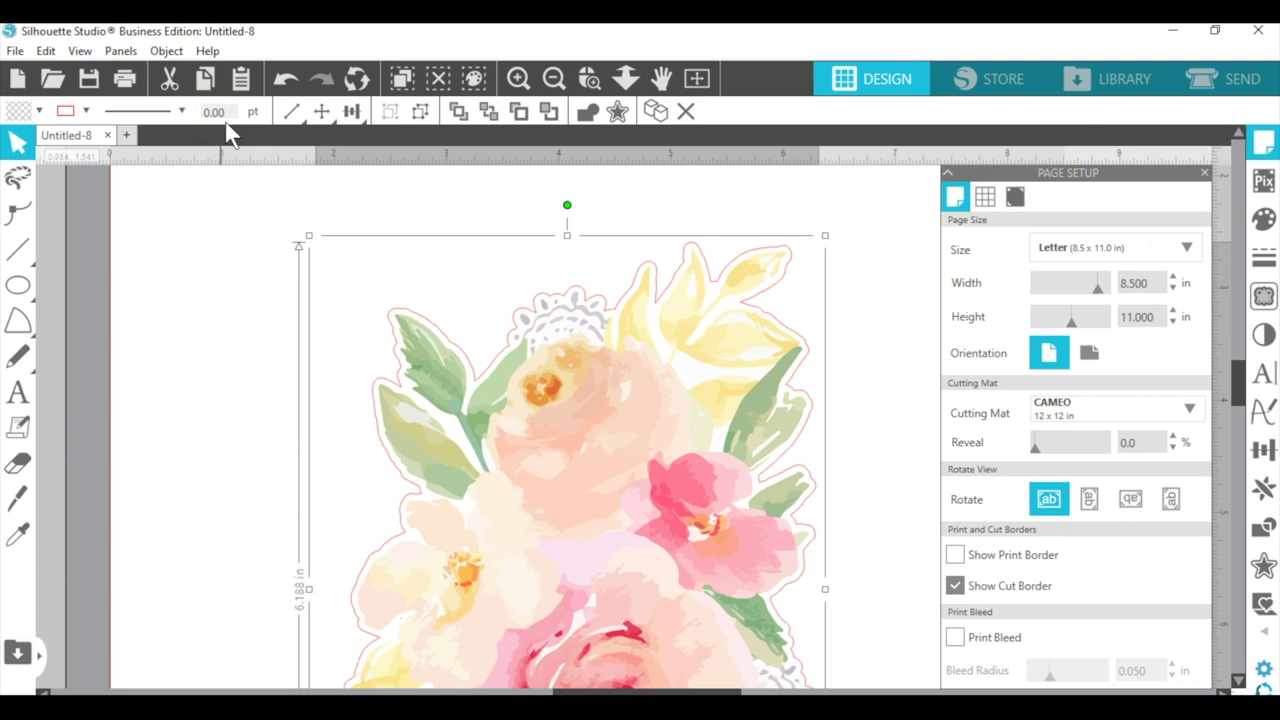
{"action": "left_click", "coordinate": [214, 118]}
{"action": "left_click", "coordinate": [1268, 256]}
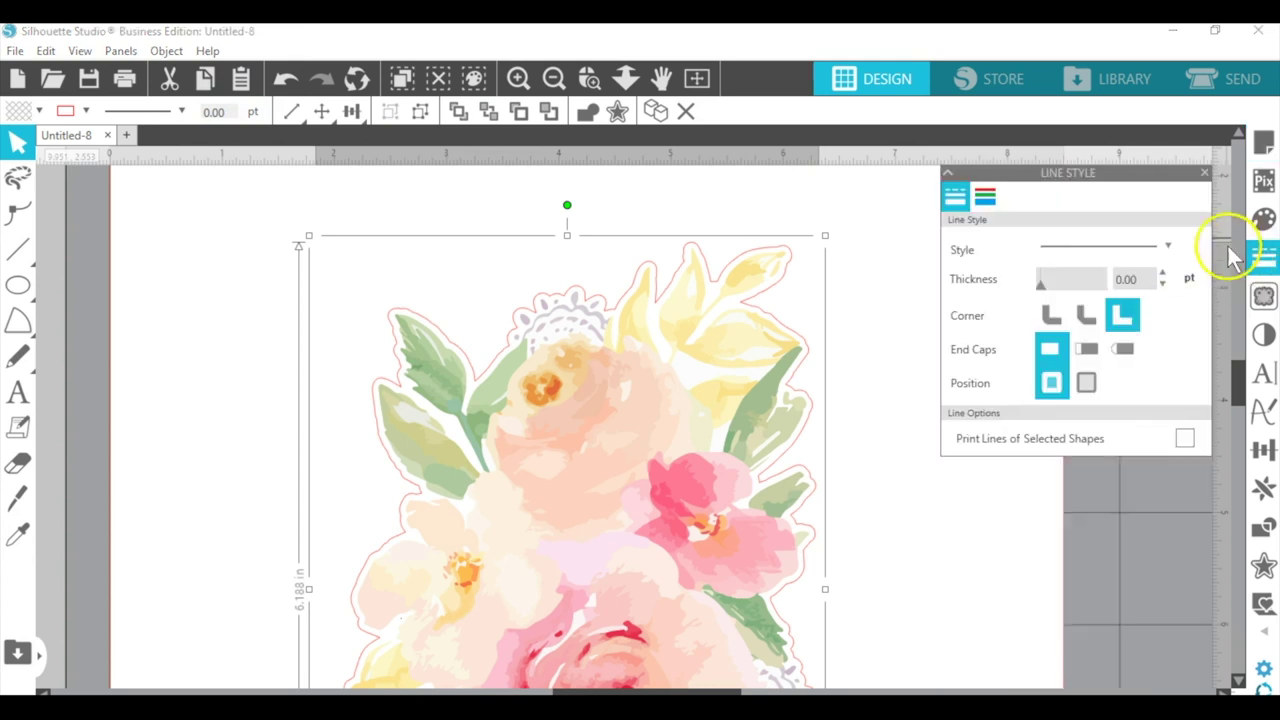
{"action": "left_click", "coordinate": [1149, 272]}
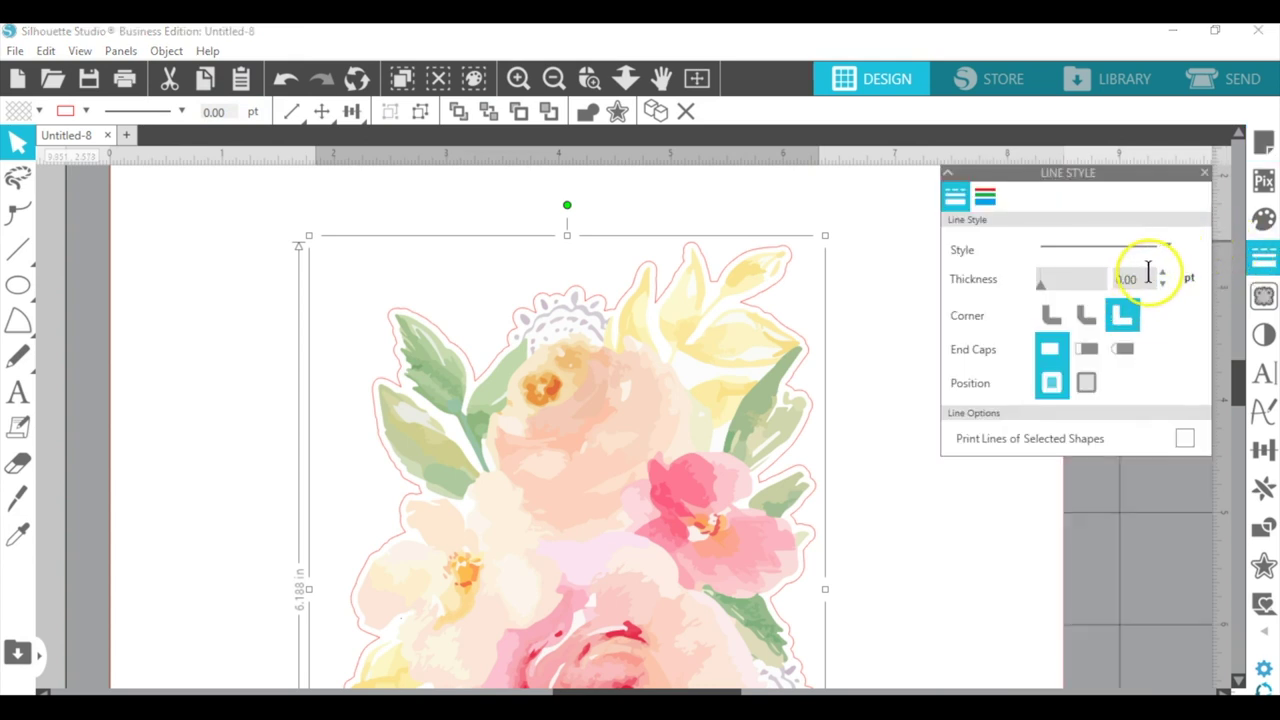
{"action": "left_click", "coordinate": [1139, 272]}
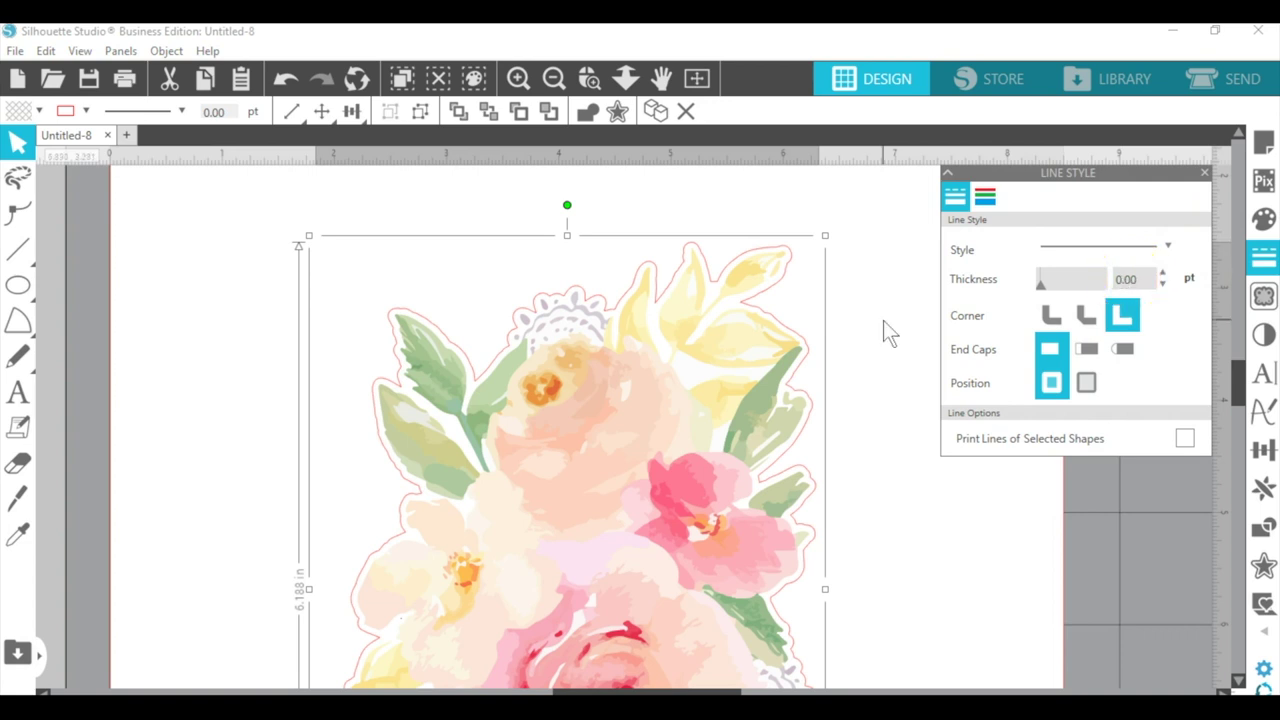
{"action": "scroll", "coordinate": [888, 333], "scroll_direction": "down", "scroll_amount": 2}
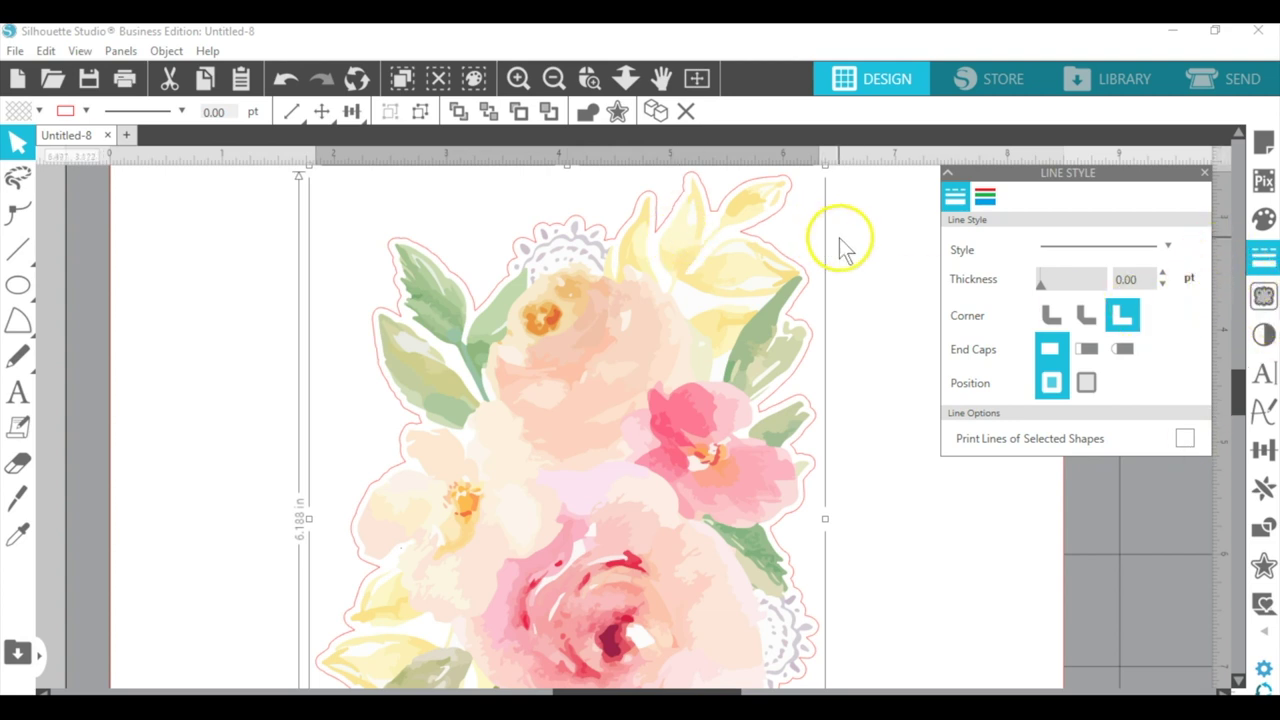
{"action": "left_click", "coordinate": [697, 79]}
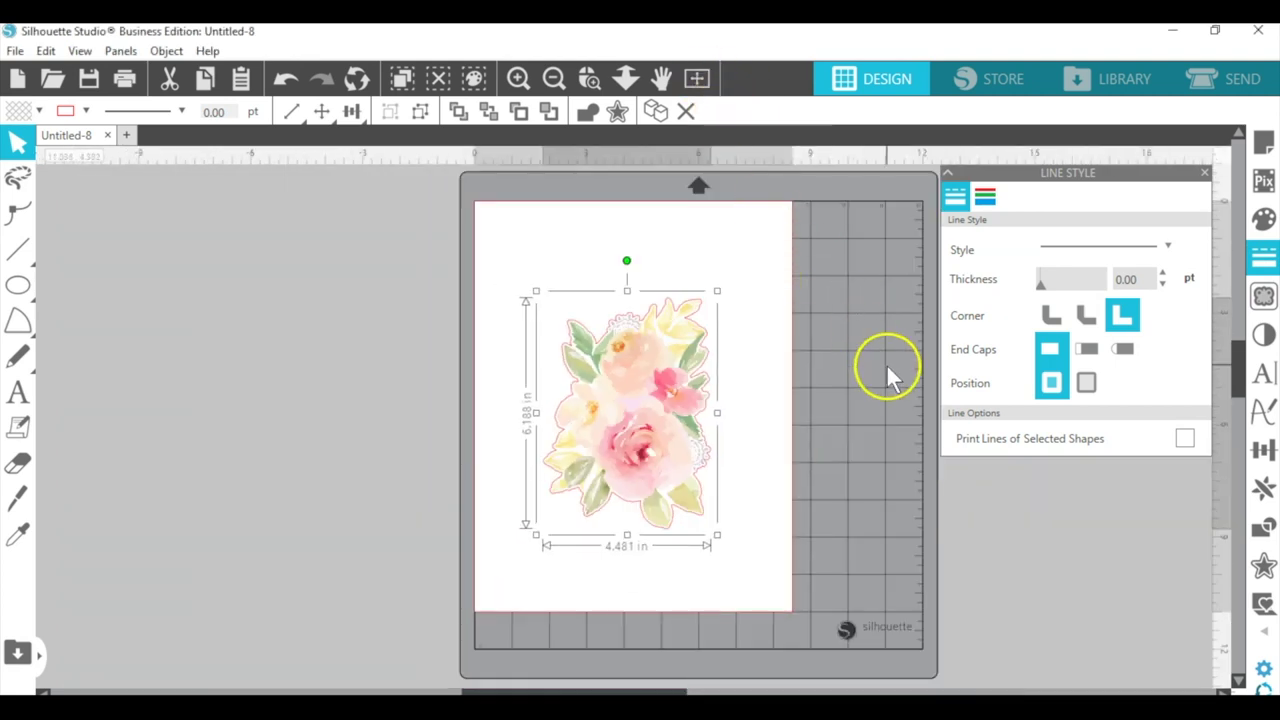
{"action": "left_click", "coordinate": [845, 322]}
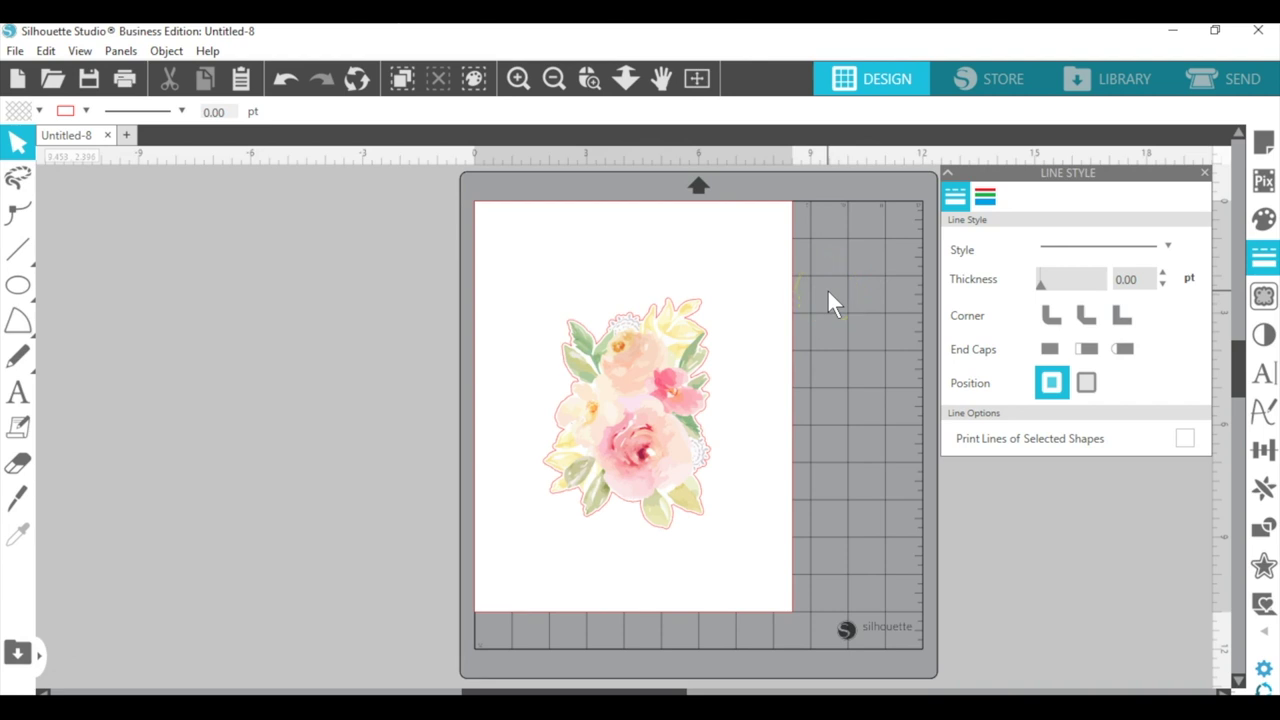
Start a new document and add the "shadow box card scene - fall bird" design from the library Favorites.
{"action": "left_click", "coordinate": [783, 320]}
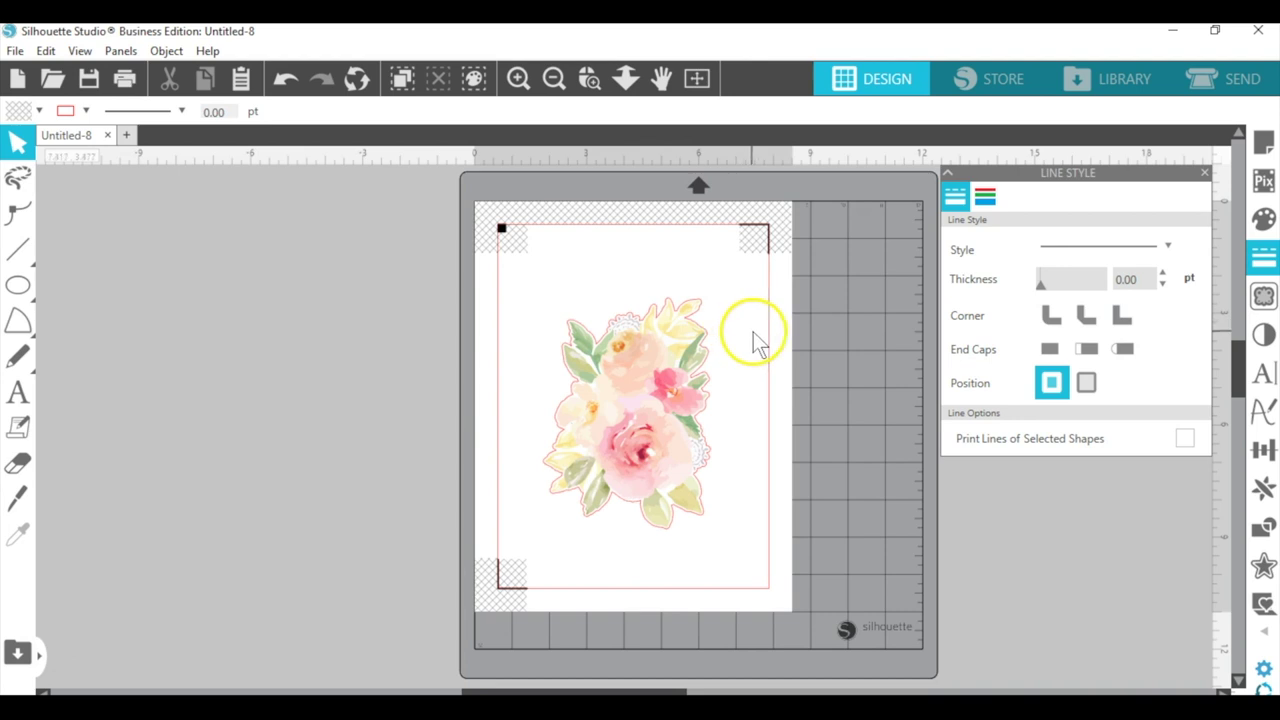
{"action": "left_click", "coordinate": [127, 136]}
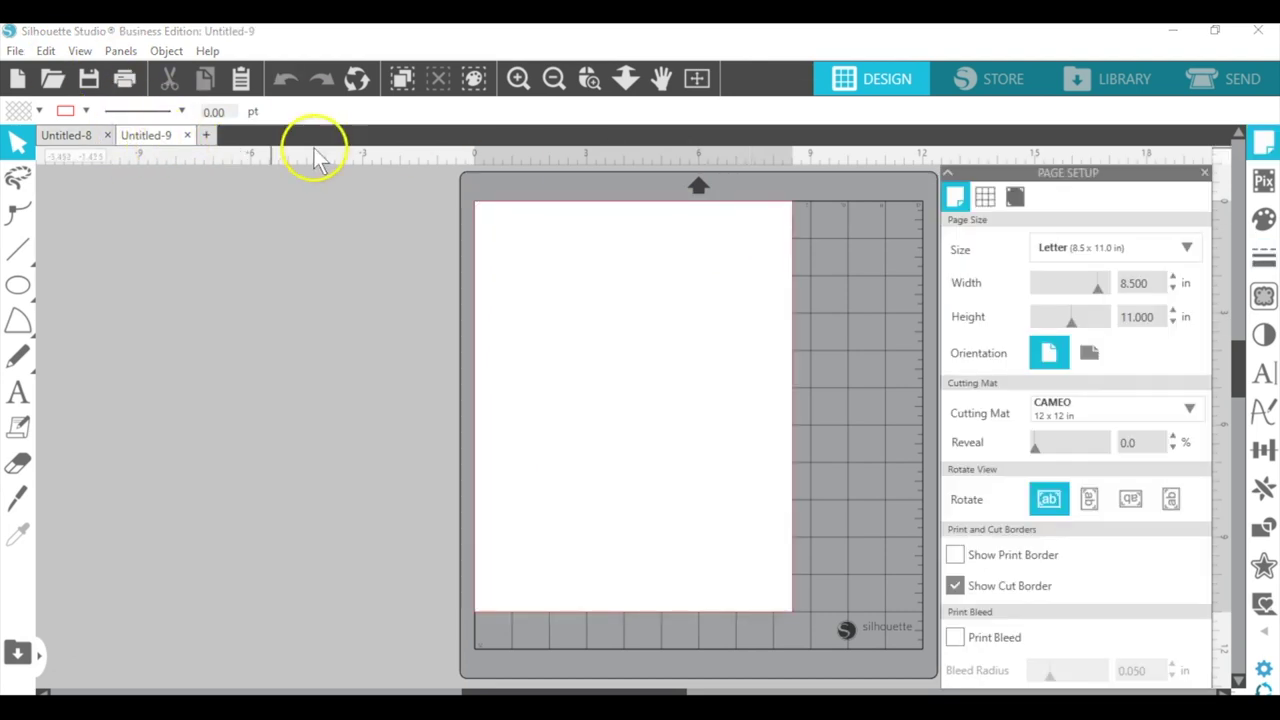
{"action": "left_click", "coordinate": [1120, 76]}
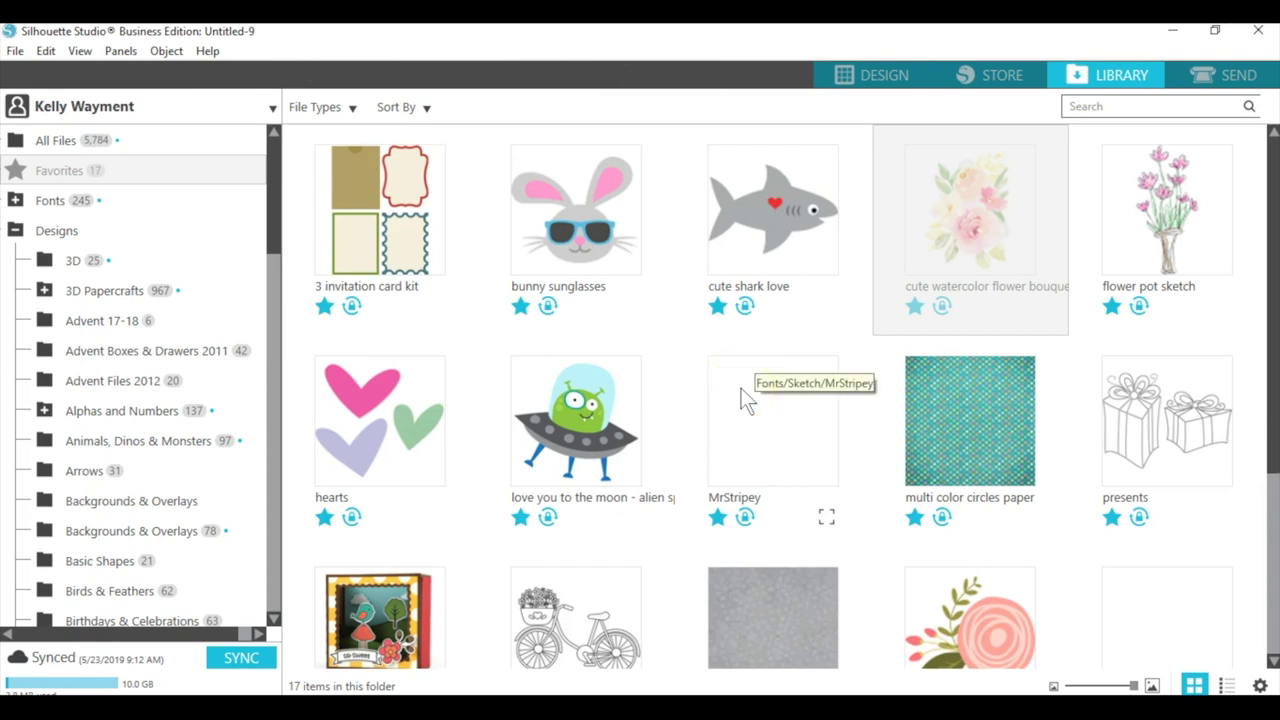
{"action": "left_click", "coordinate": [587, 516]}
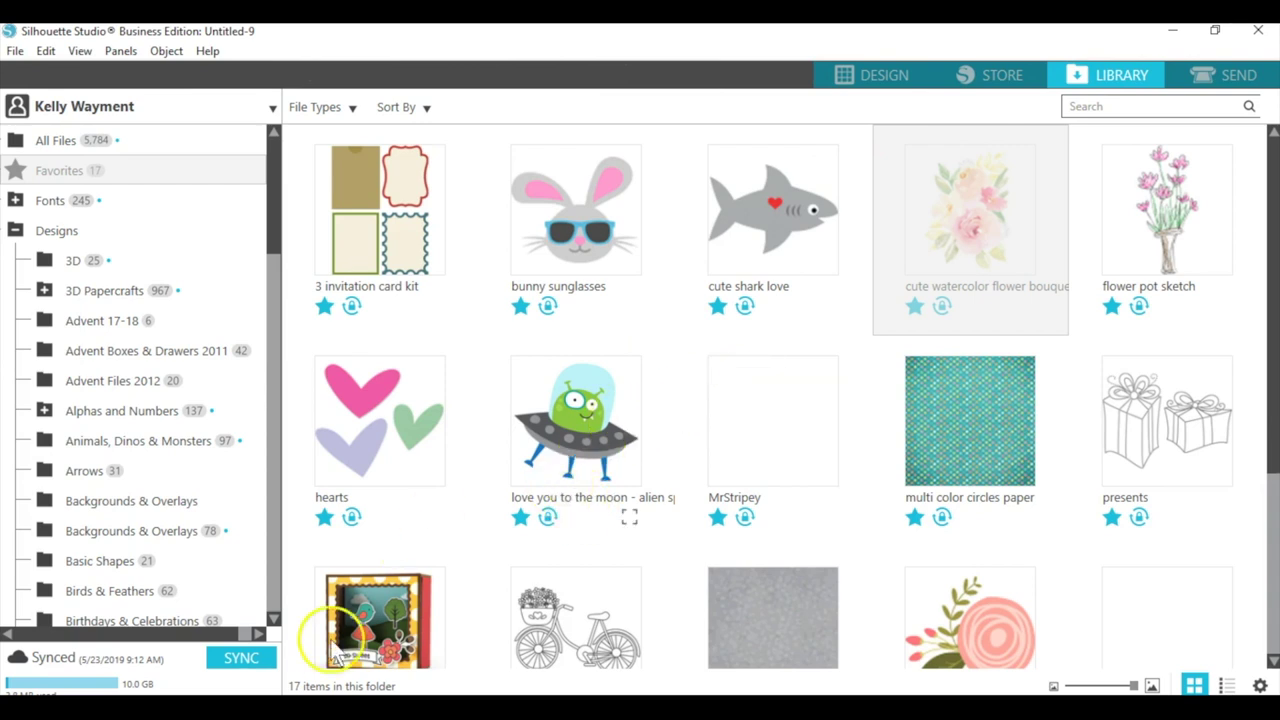
{"action": "scroll", "coordinate": [480, 518], "scroll_direction": "down", "scroll_amount": 1}
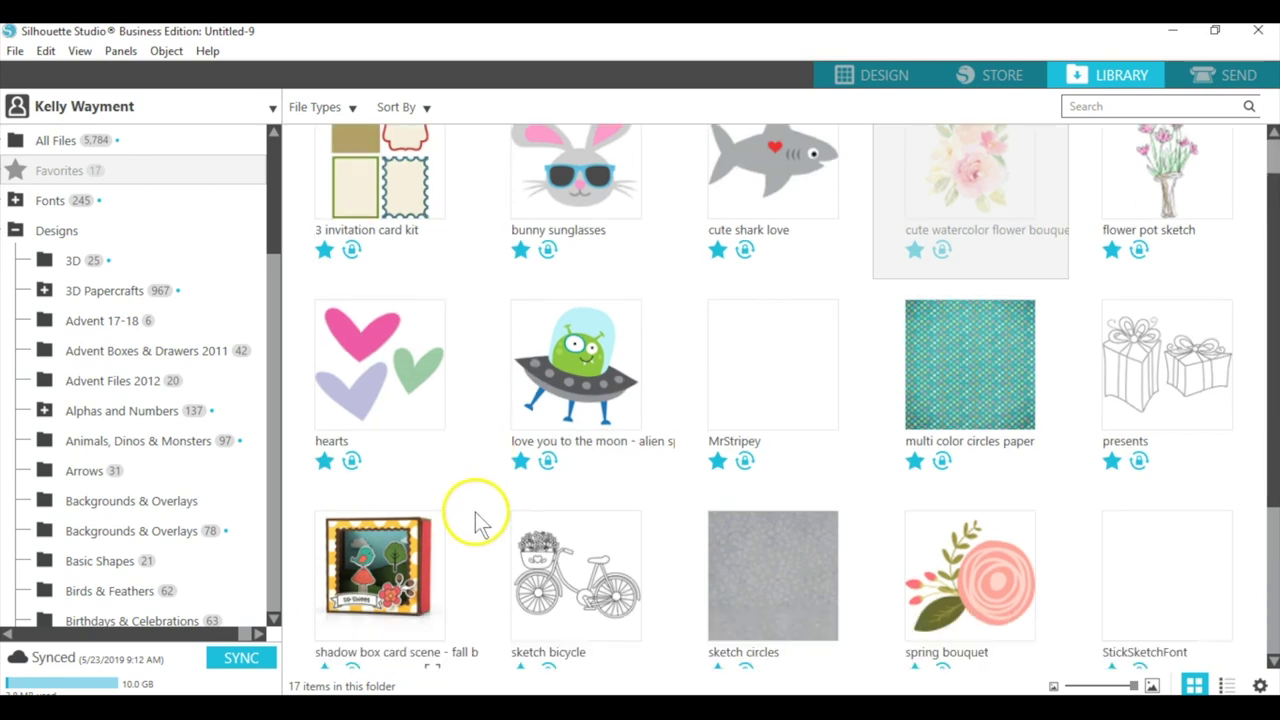
{"action": "scroll", "coordinate": [462, 528], "scroll_direction": "down", "scroll_amount": 2}
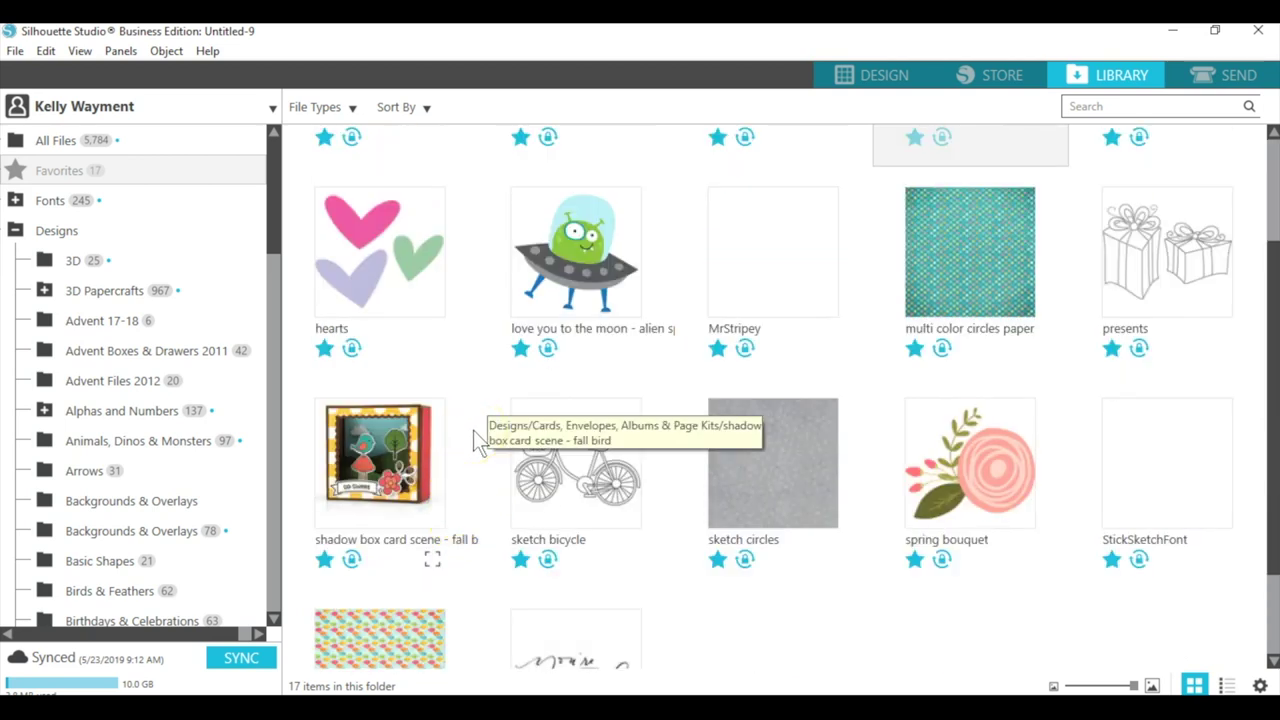
{"action": "double_click", "coordinate": [378, 456]}
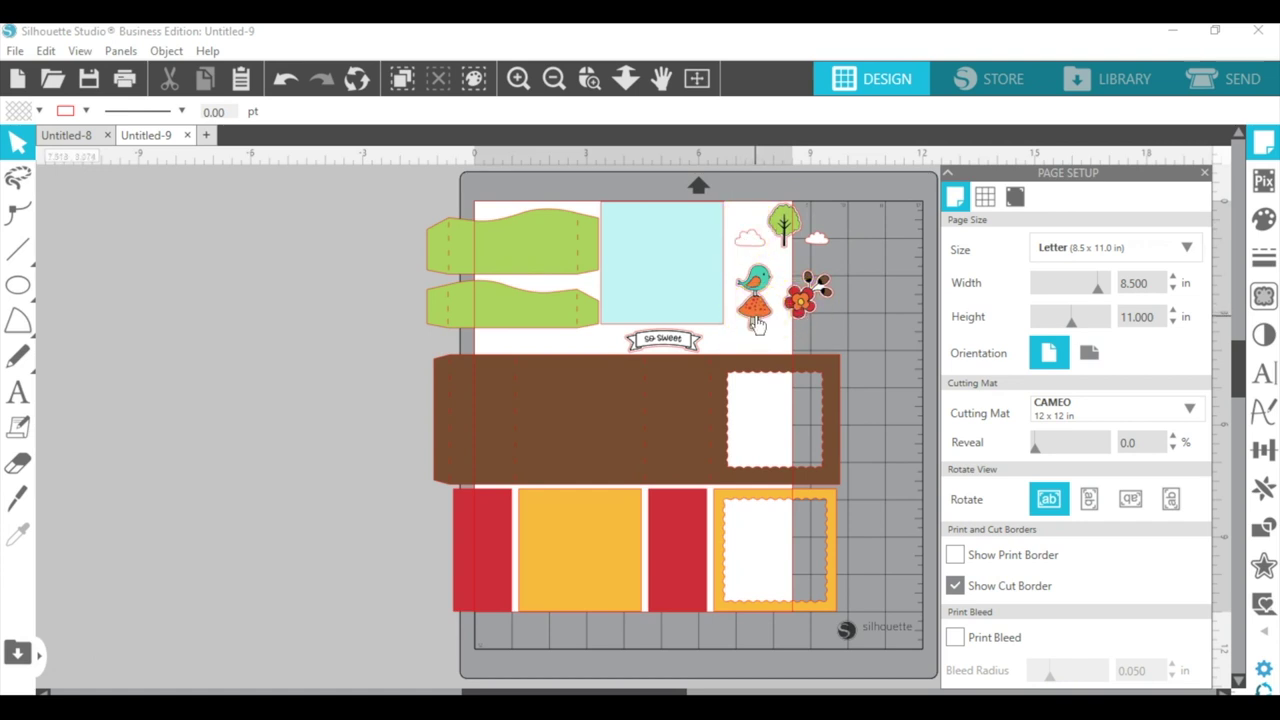
Ungroup the shadow box card scene into its separate pieces.
{"action": "left_click", "coordinate": [628, 252]}
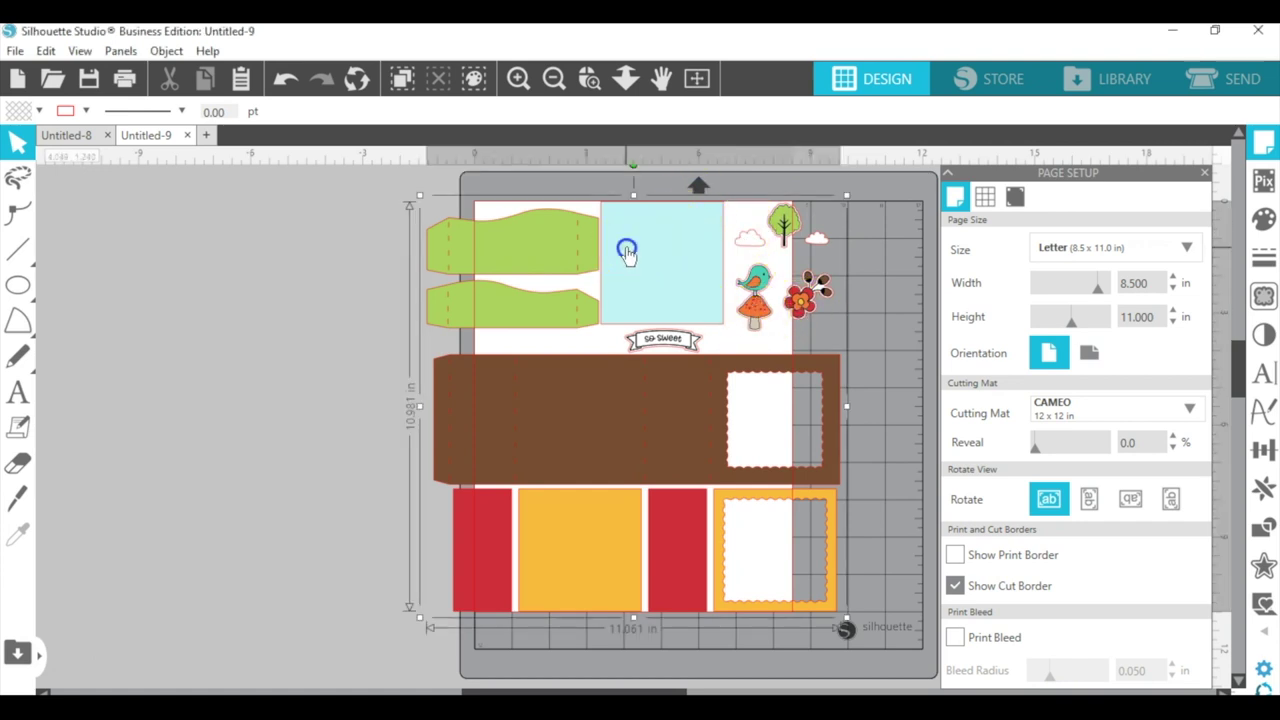
{"action": "left_click", "coordinate": [420, 111]}
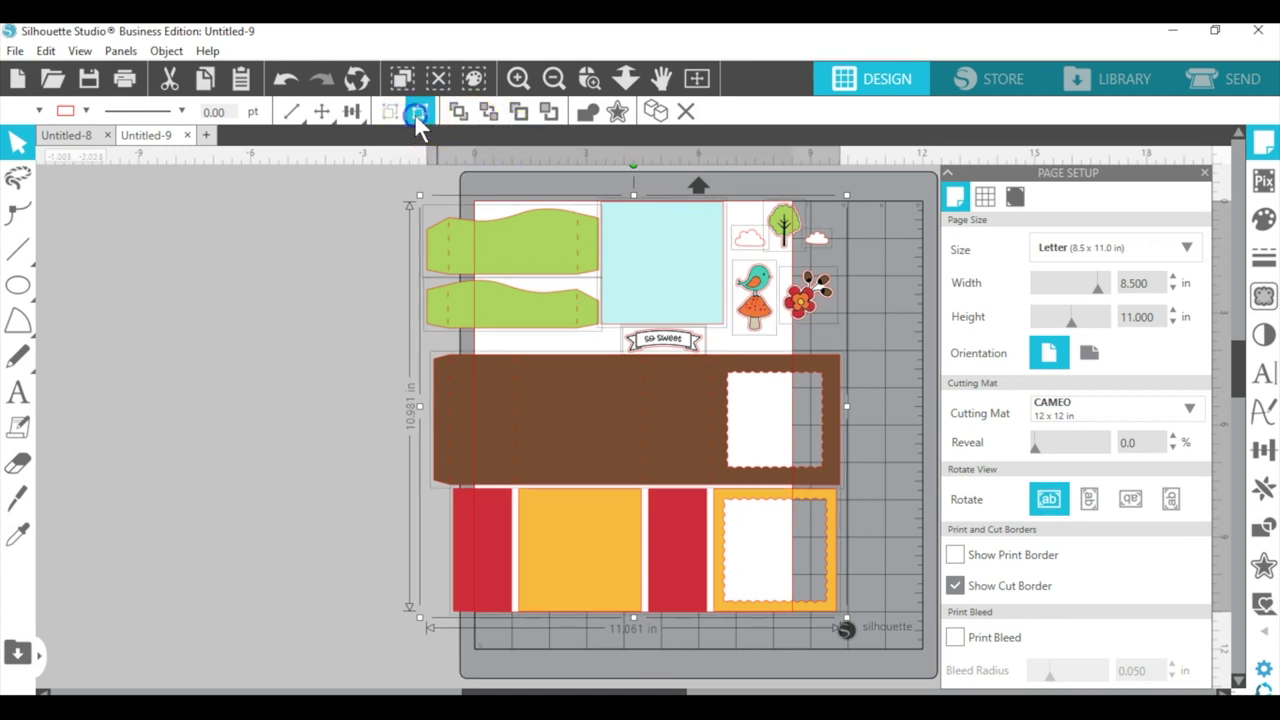
{"action": "left_click", "coordinate": [366, 263]}
Move all the solid green, light blue, brown, red and yellow card pieces together off the page, to the left of the mat.
{"action": "left_click", "coordinate": [457, 222]}
{"action": "left_click", "coordinate": [609, 345], "text": "shift"}
{"action": "left_click", "coordinate": [617, 477], "text": "shift"}
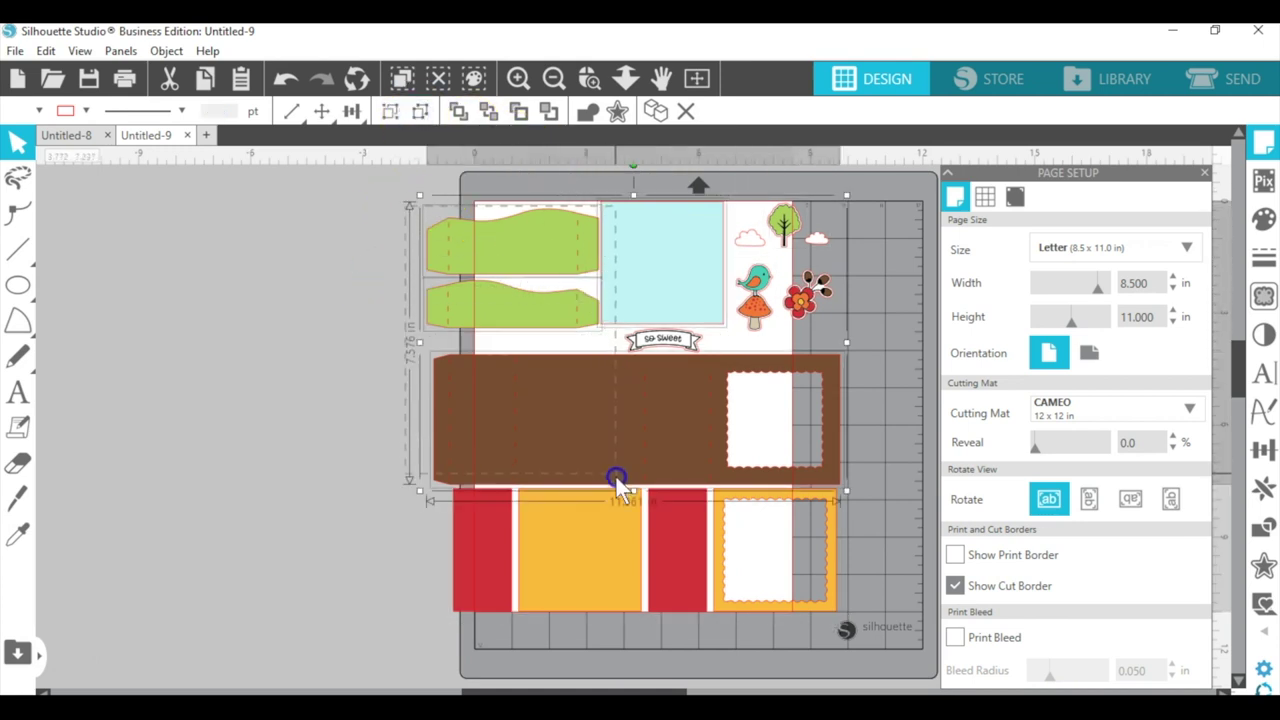
{"action": "left_click", "coordinate": [607, 581], "text": "shift"}
{"action": "left_click_drag", "start_coordinate": [606, 561], "coordinate": [211, 560]}
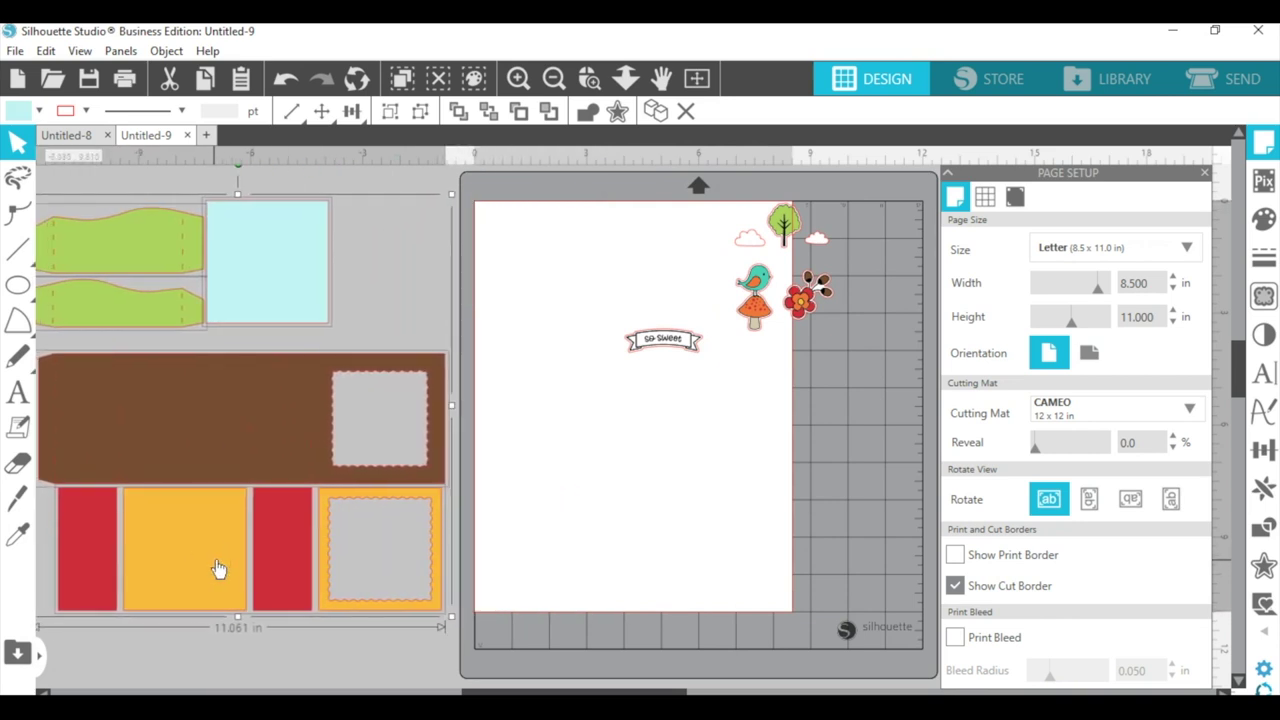
{"action": "left_click", "coordinate": [385, 262]}
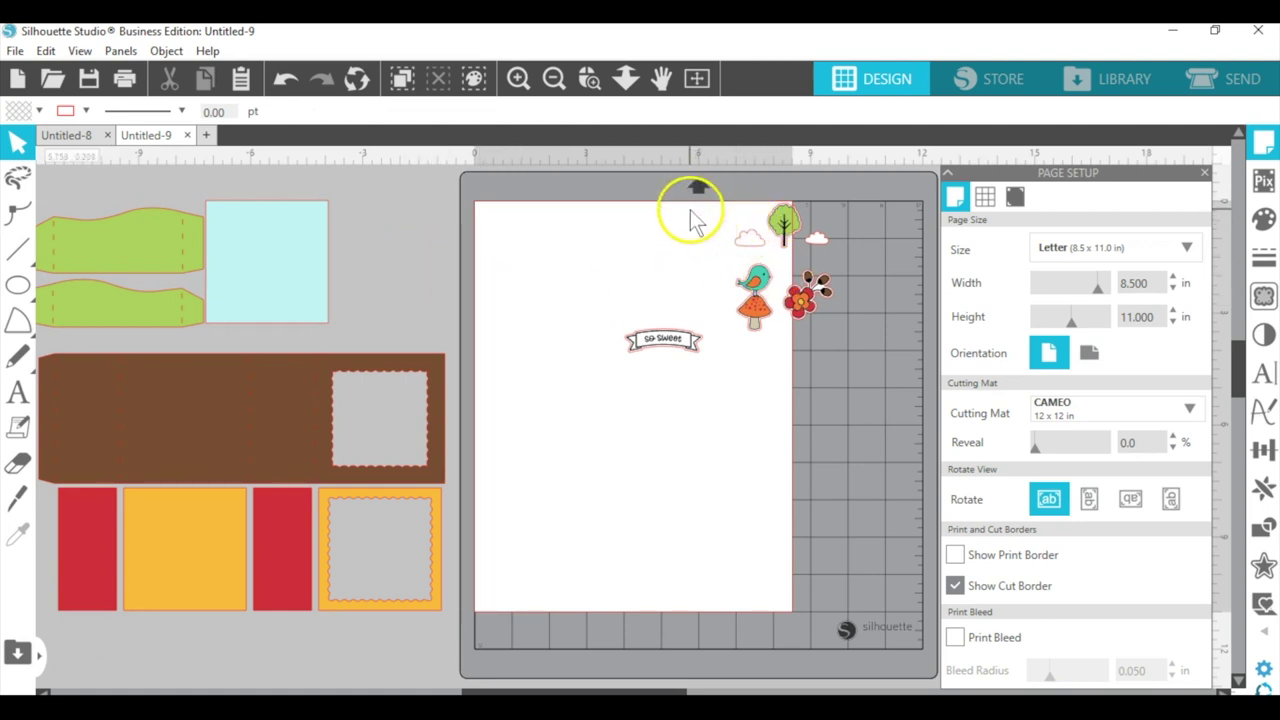
Move the tree, clouds, bird and flower together fully onto the Letter page, to the left of the "so sweet" banner.
{"action": "left_click_drag", "start_coordinate": [706, 209], "coordinate": [573, 335]}
{"action": "left_click", "coordinate": [715, 285]}
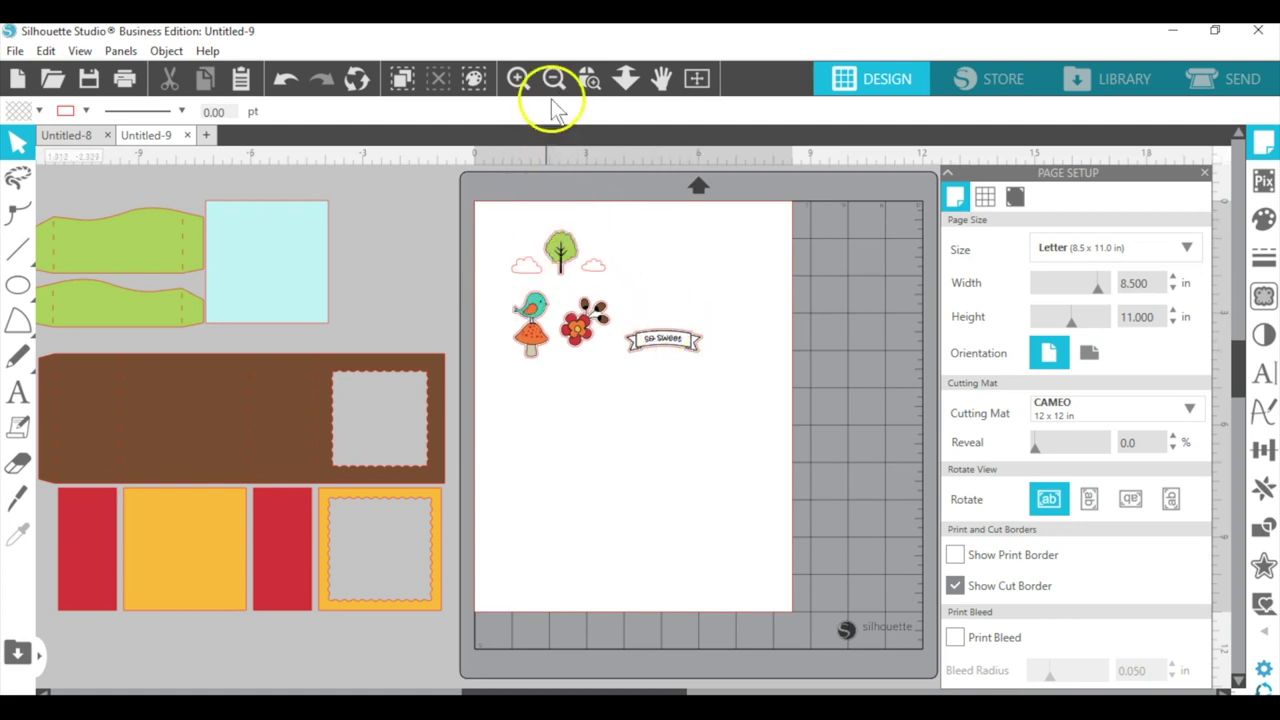
{"action": "left_click", "coordinate": [590, 78]}
{"action": "left_click_drag", "start_coordinate": [491, 200], "coordinate": [737, 410]}
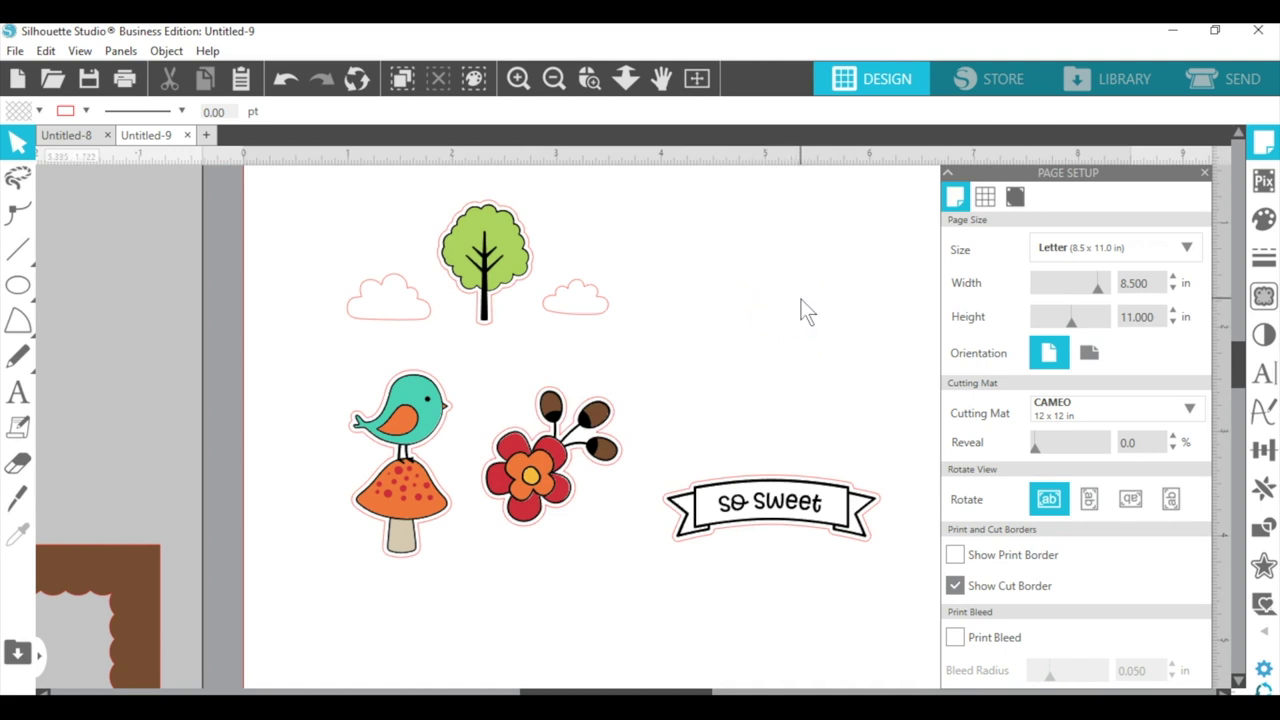
Turn on Type 1 (CAMEO, Portrait, Curio) registration marks for the page.
{"action": "left_click", "coordinate": [1016, 198]}
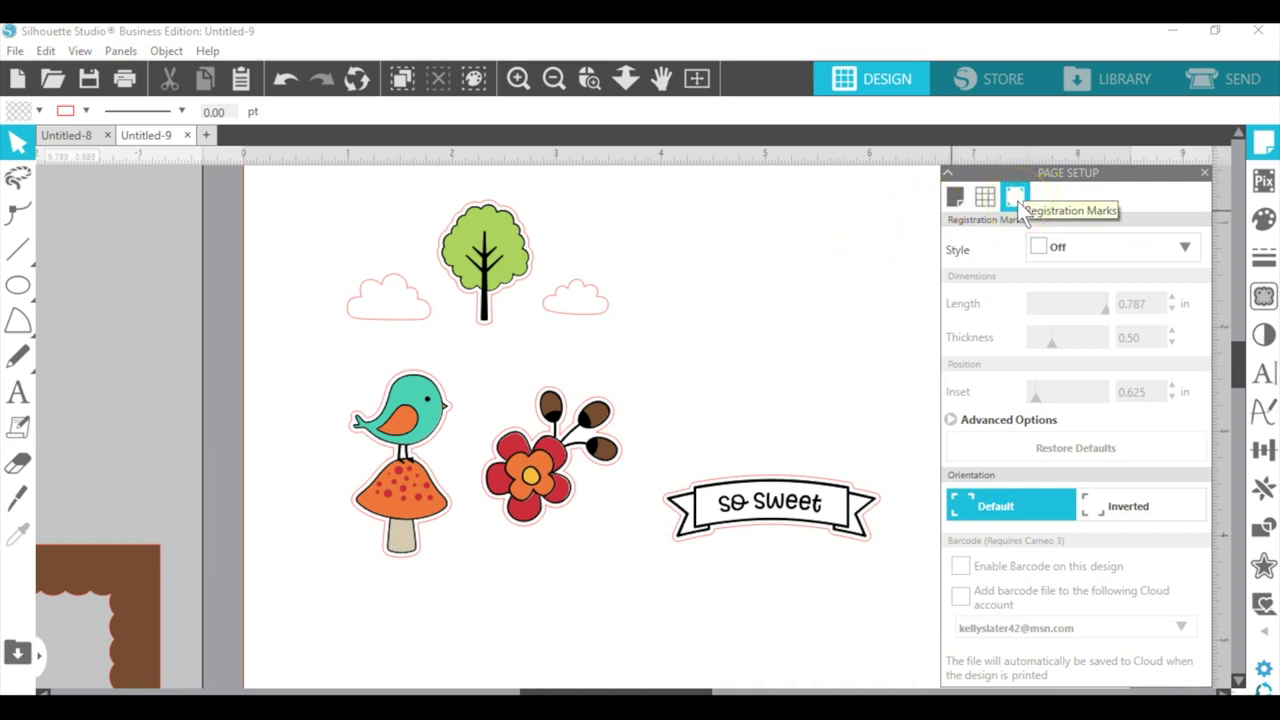
{"action": "left_click", "coordinate": [1017, 201]}
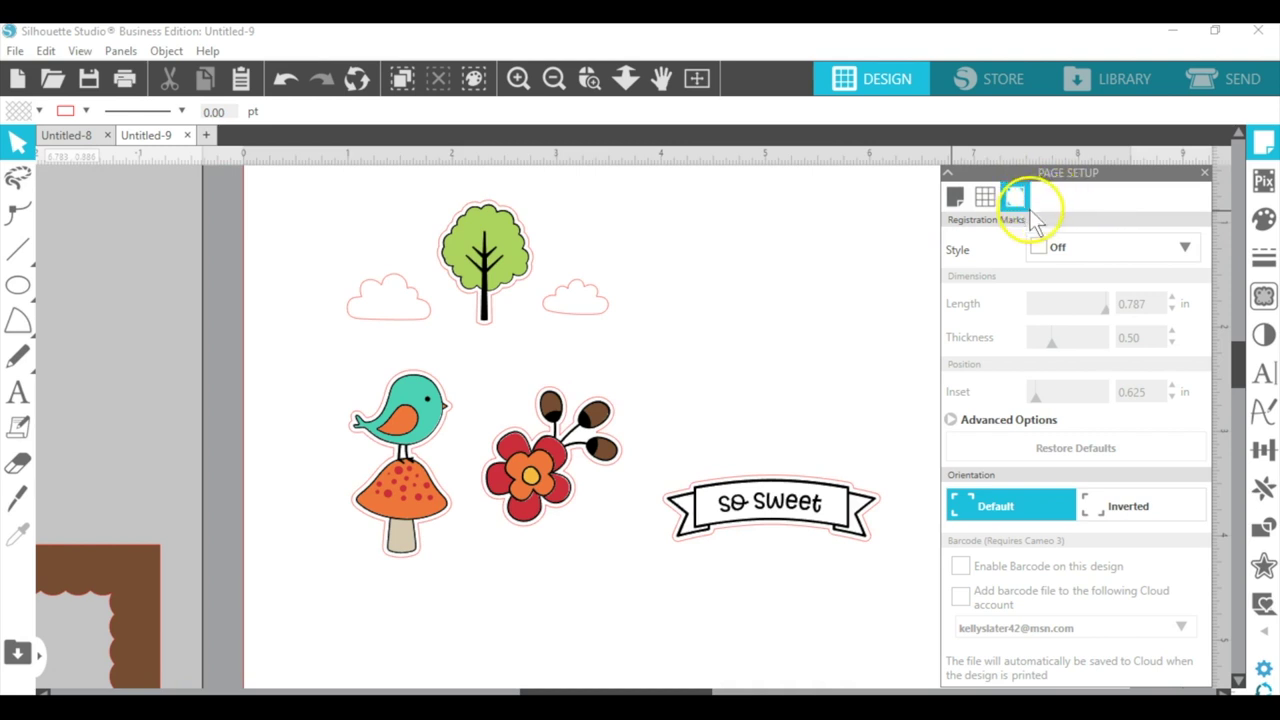
{"action": "left_click", "coordinate": [1190, 249]}
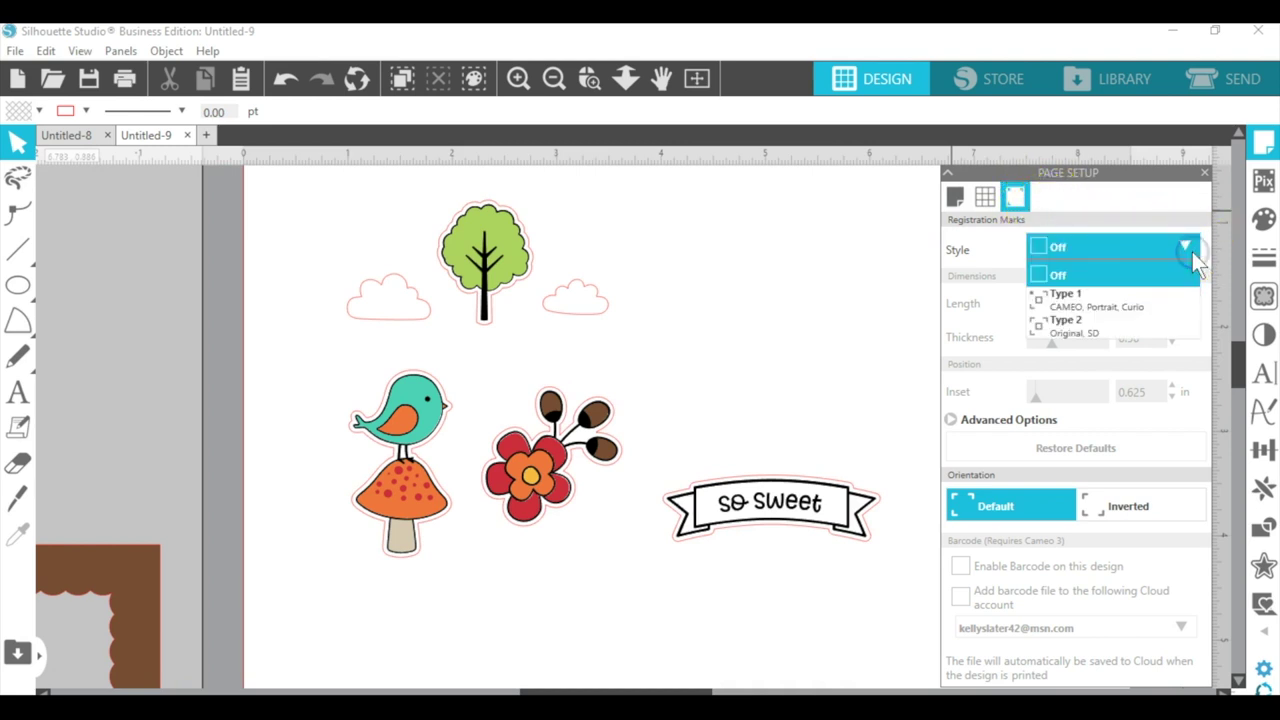
{"action": "left_click", "coordinate": [1190, 249]}
{"action": "left_click", "coordinate": [1189, 249]}
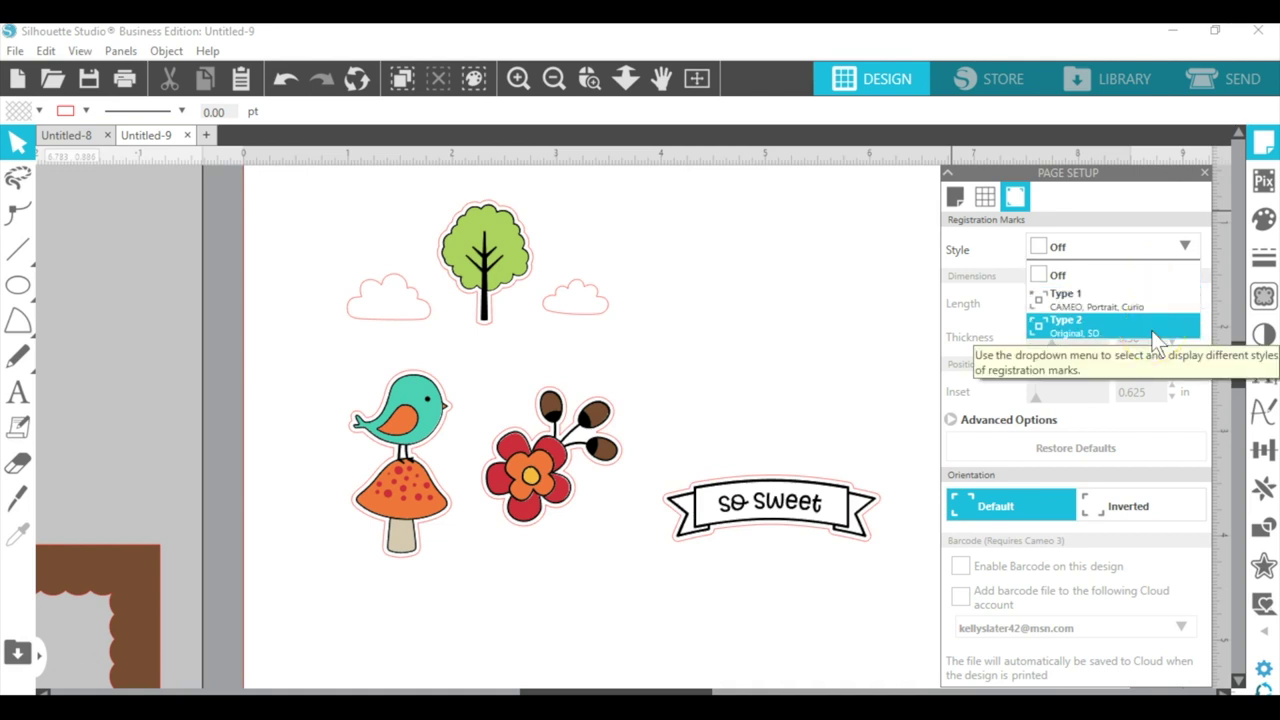
{"action": "left_click_drag", "start_coordinate": [1157, 320], "coordinate": [1182, 314]}
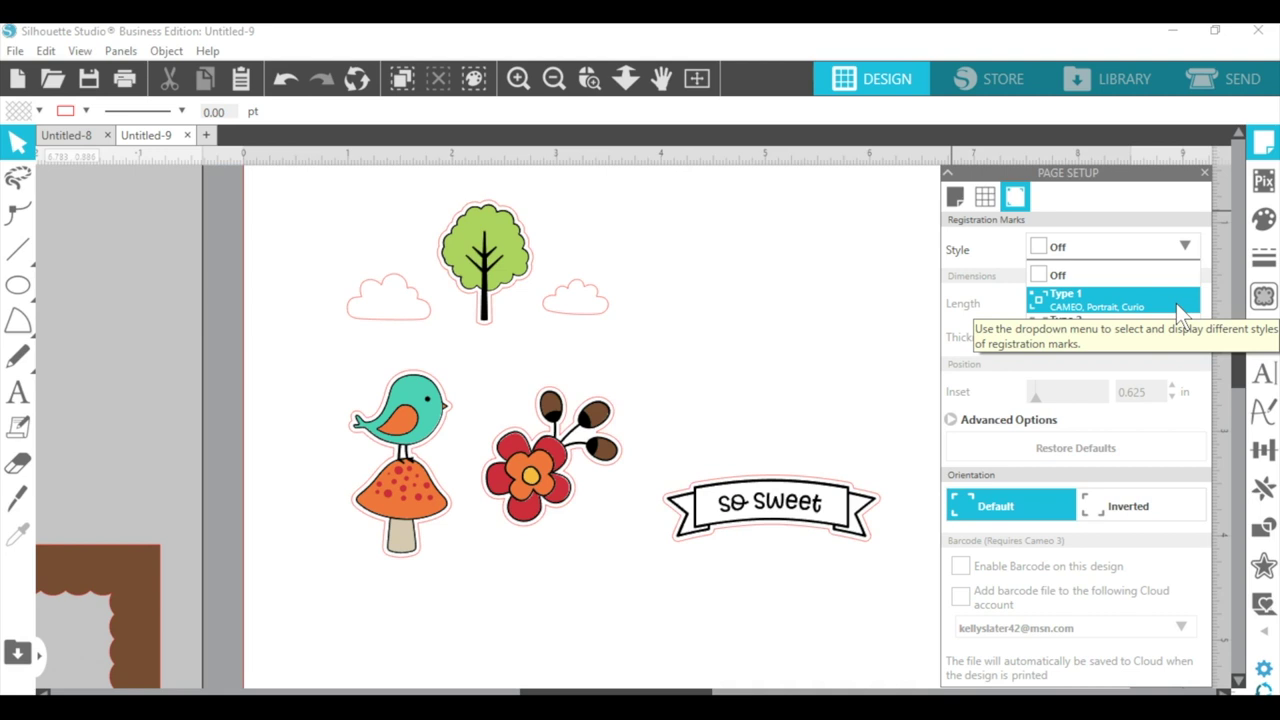
{"action": "left_click", "coordinate": [1166, 337]}
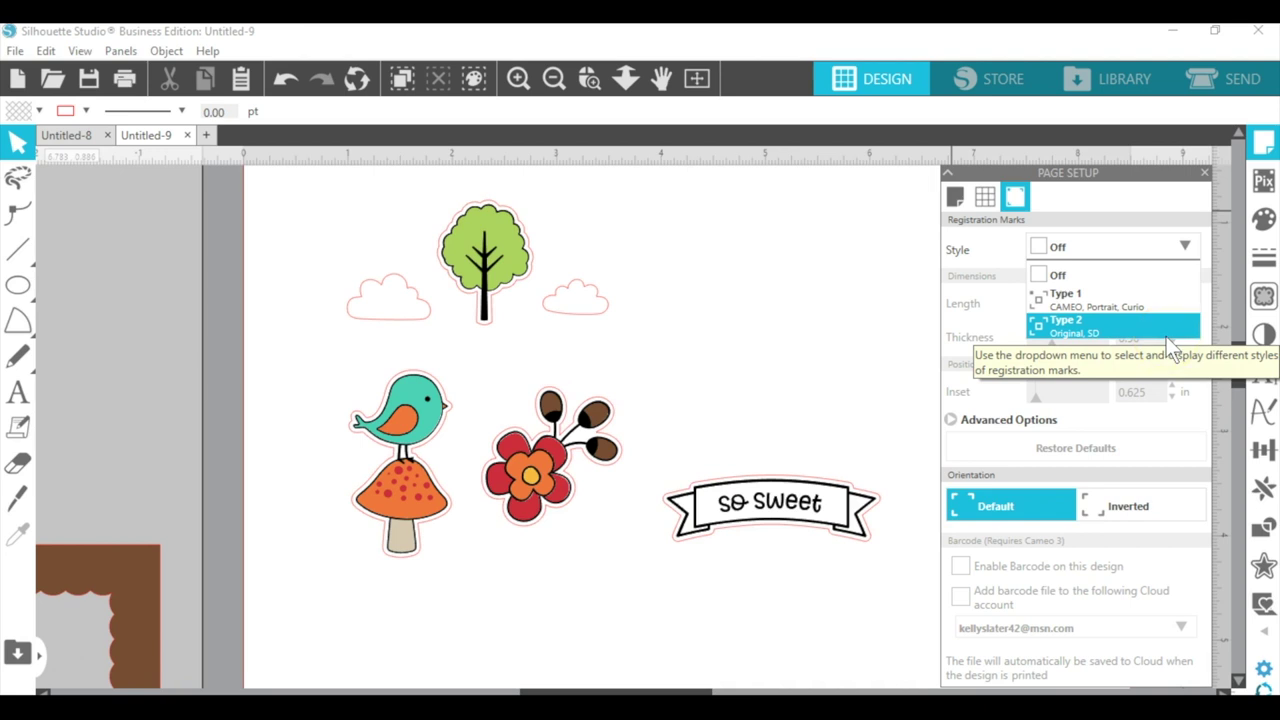
{"action": "left_click", "coordinate": [1128, 300]}
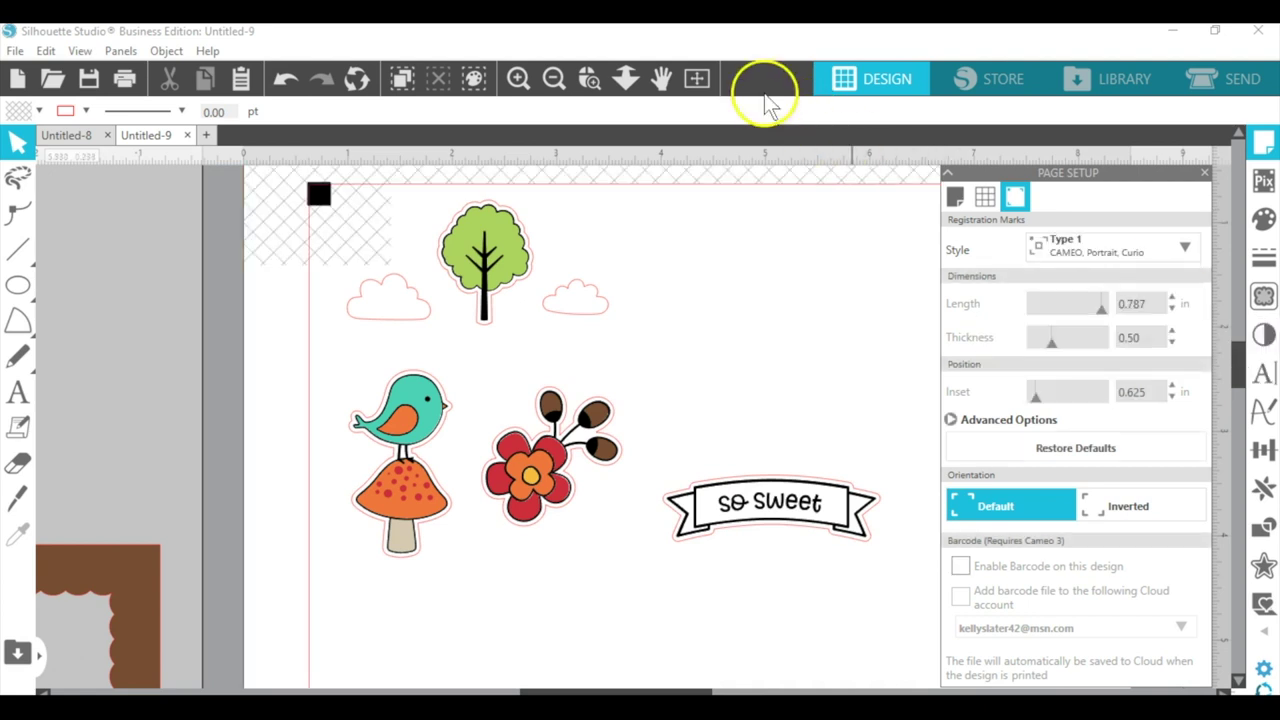
{"action": "left_click", "coordinate": [697, 79]}
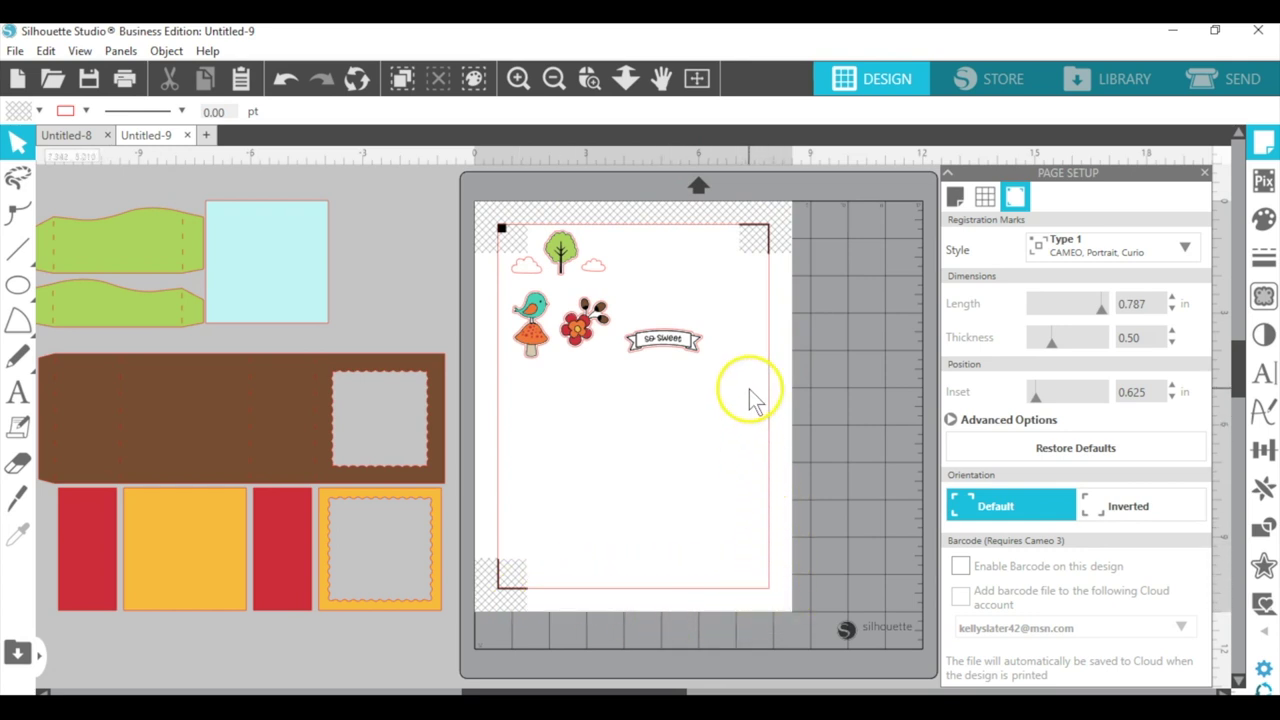
Move the "so sweet" banner up beside the tree, near the upper edge of the cut area.
{"action": "left_click", "coordinate": [955, 197]}
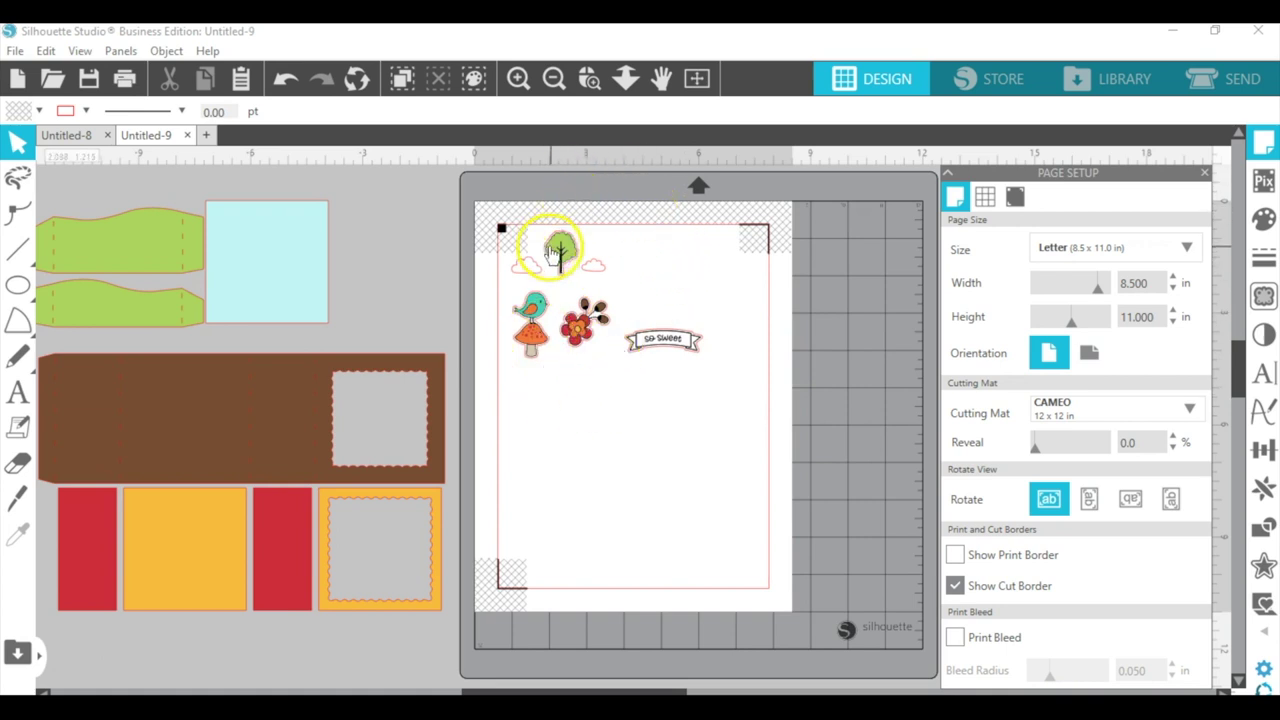
{"action": "left_click", "coordinate": [675, 323]}
{"action": "left_click_drag", "start_coordinate": [678, 336], "coordinate": [630, 246]}
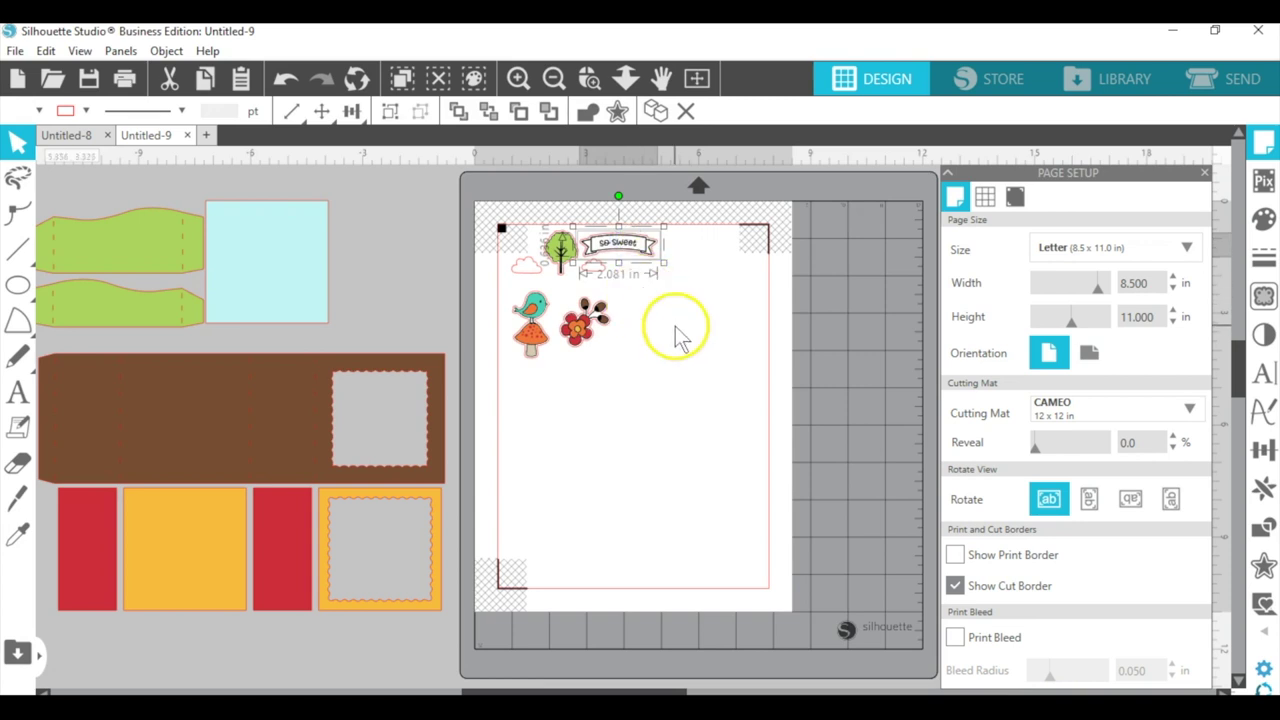
Set the registration marks' right inset to 3.500 in and bottom inset to 7.500 in.
{"action": "left_click", "coordinate": [1015, 198]}
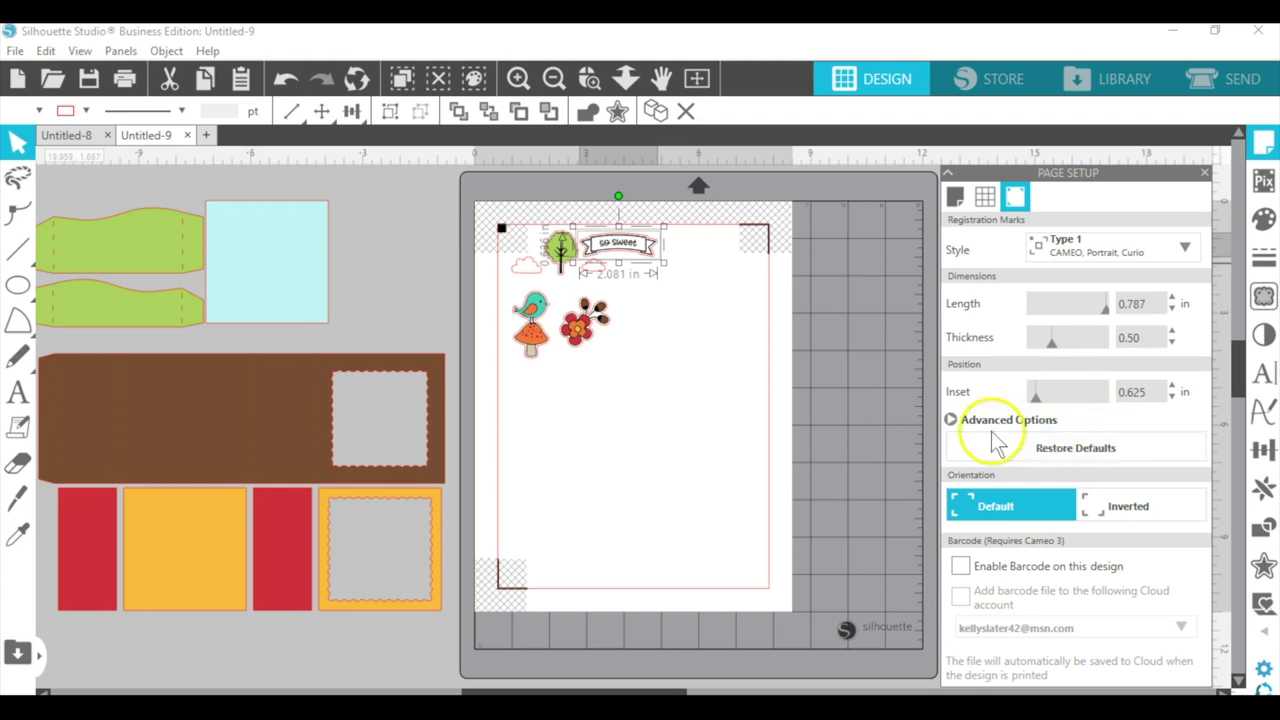
{"action": "left_click", "coordinate": [958, 422]}
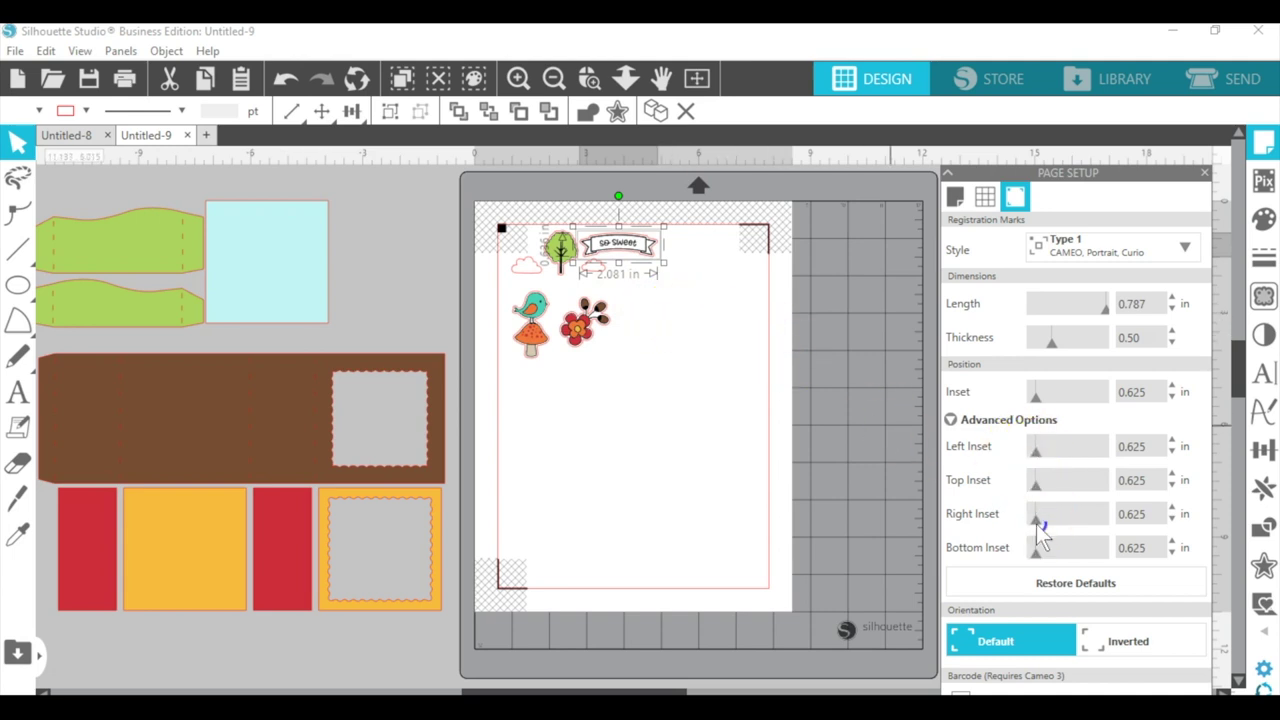
{"action": "left_click_drag", "start_coordinate": [1104, 526], "coordinate": [1084, 523]}
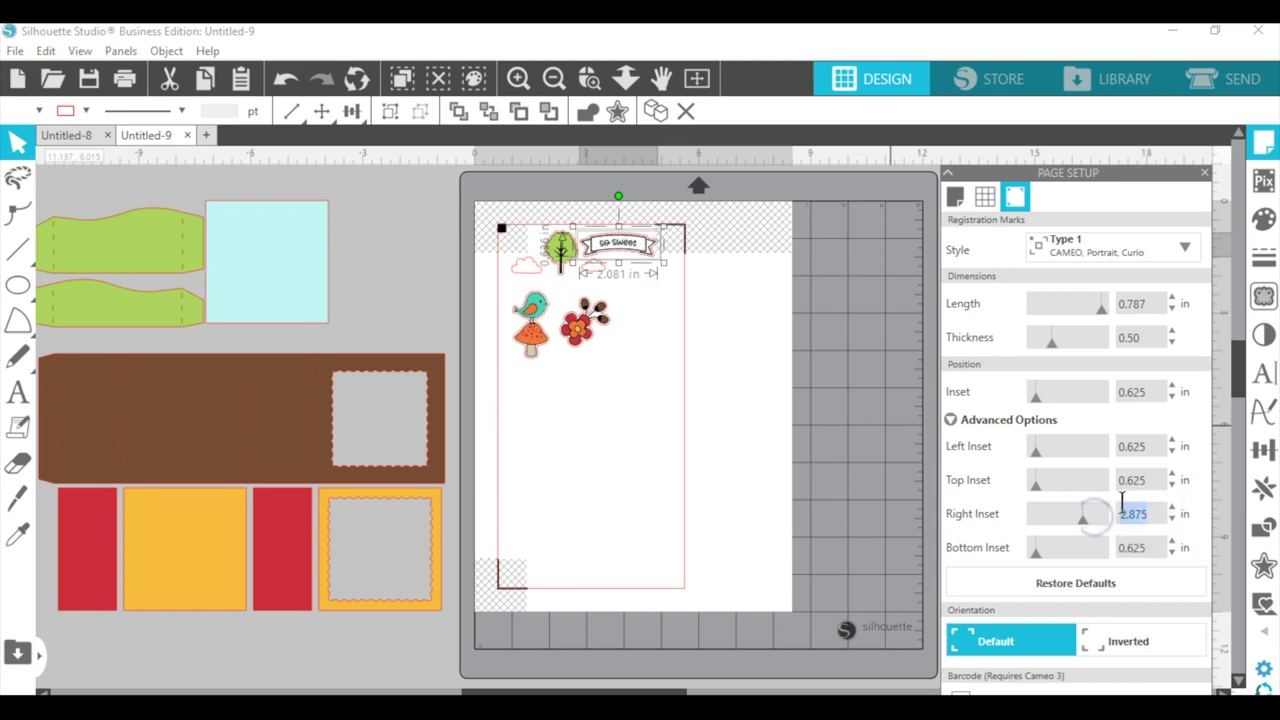
{"action": "type", "text": "3.500"}
{"action": "key", "text": "Return"}
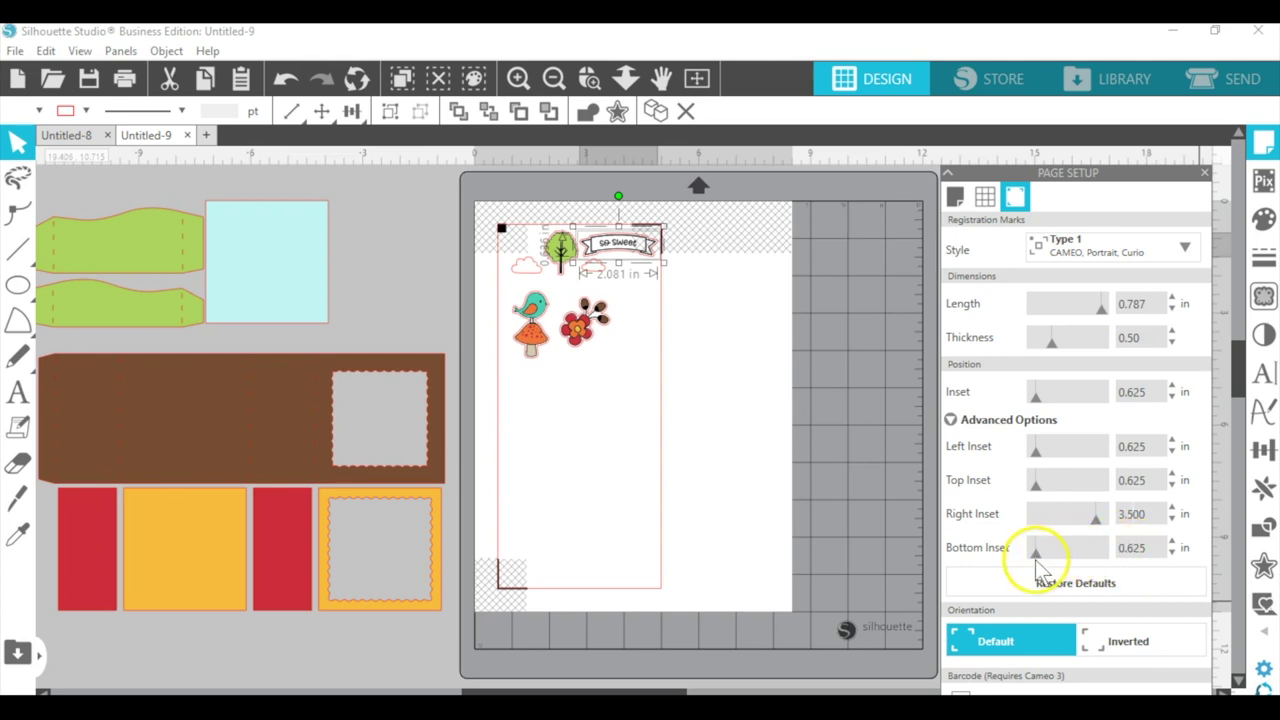
{"action": "left_click_drag", "start_coordinate": [1040, 556], "coordinate": [1140, 562]}
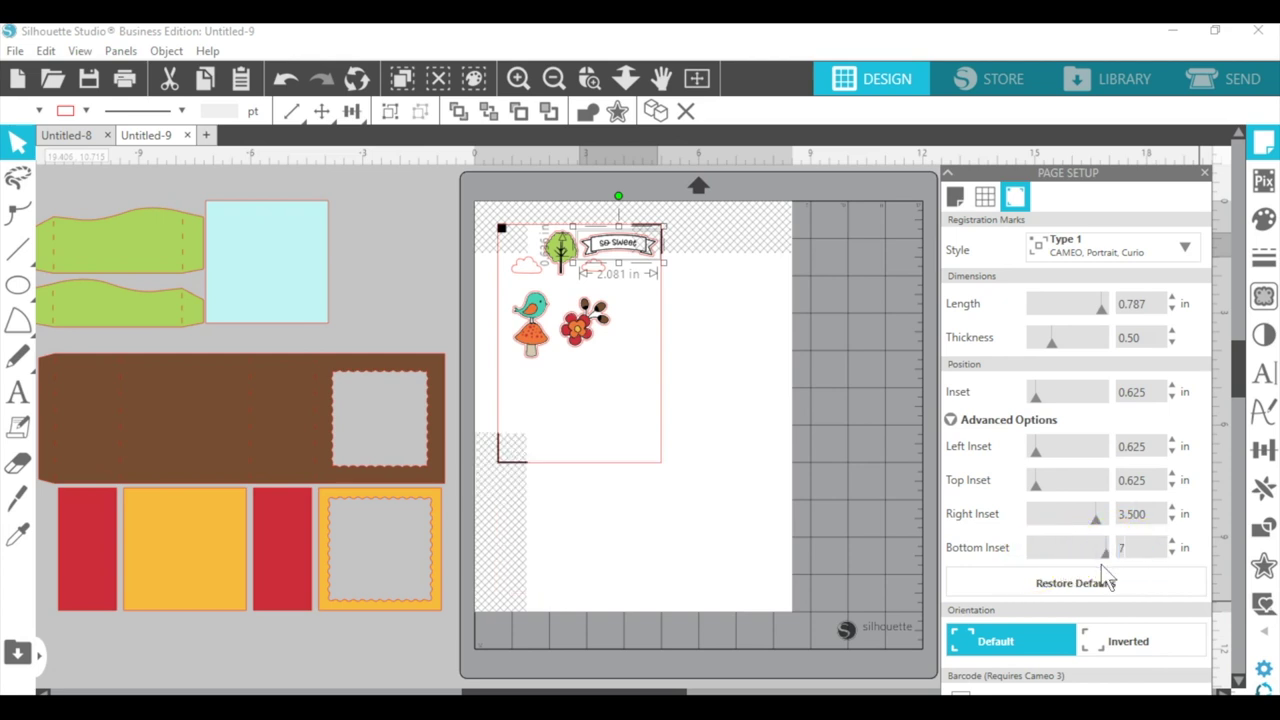
{"action": "type", "text": ".5"}
{"action": "key", "text": "Return"}
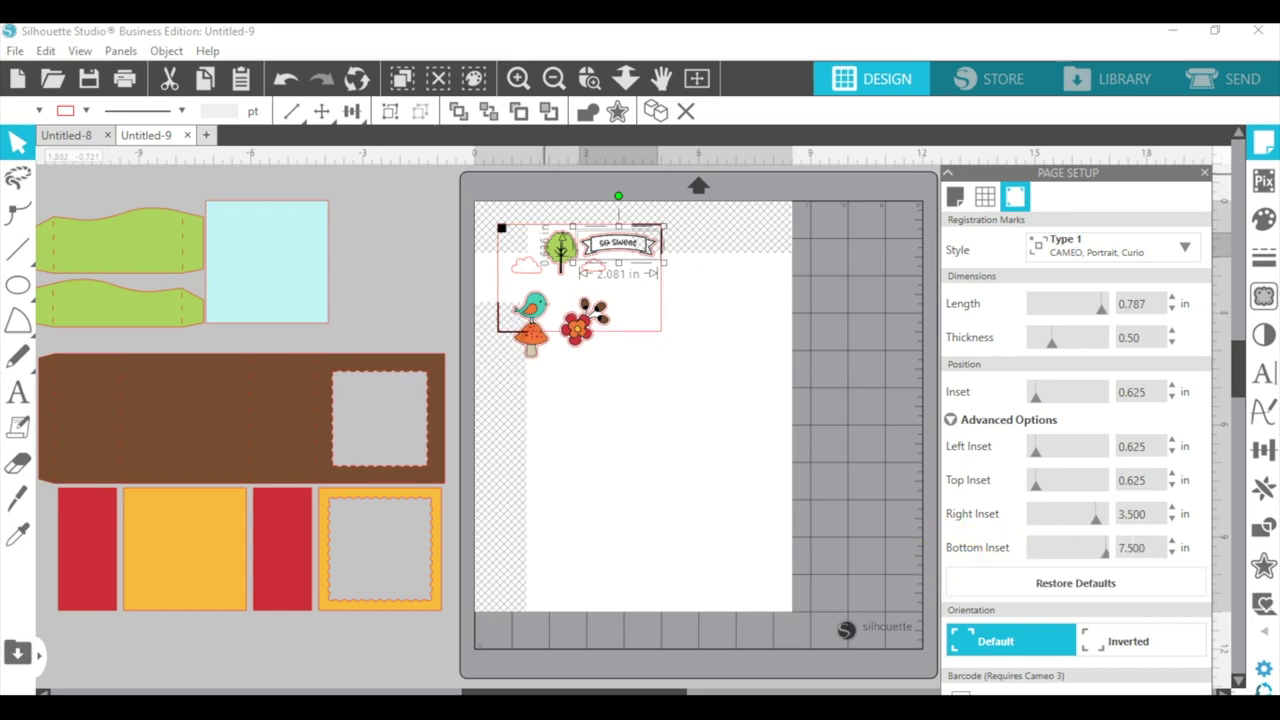
Move the tree to the right side of the cut area, the "so sweet" banner to its top centre, and the bird below the banner.
{"action": "left_click", "coordinate": [589, 78]}
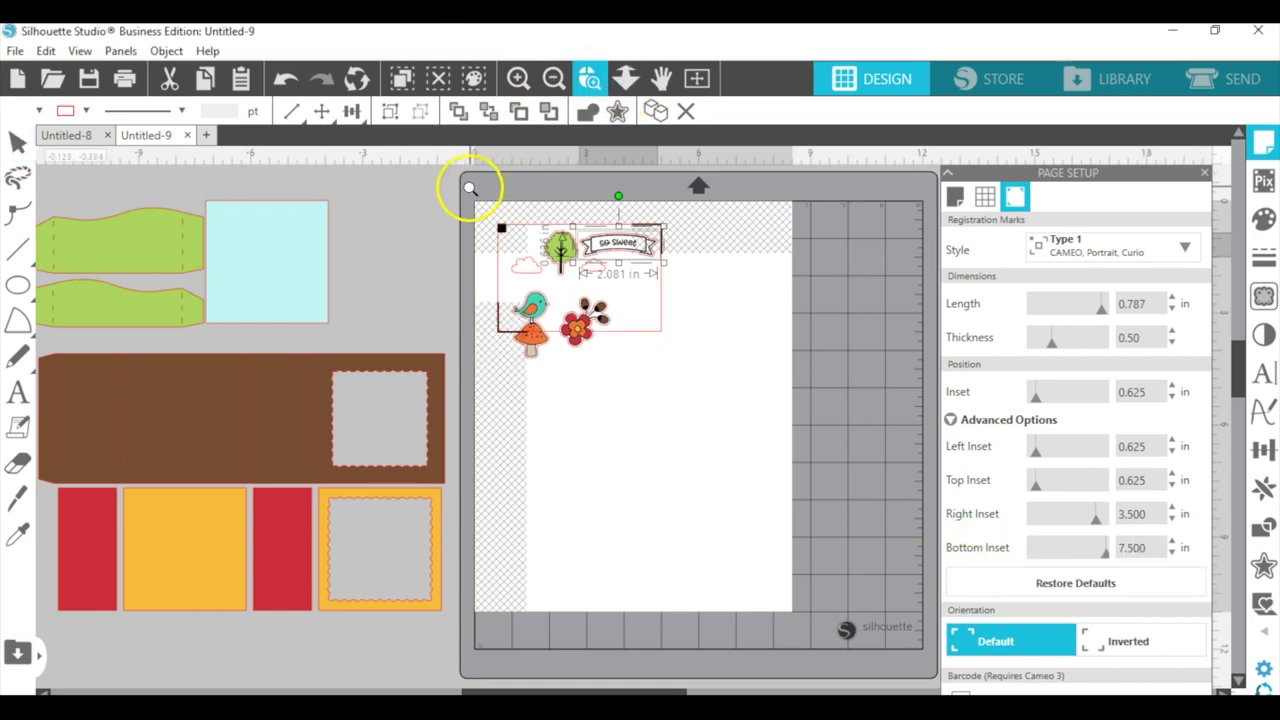
{"action": "left_click_drag", "start_coordinate": [470, 188], "coordinate": [711, 406]}
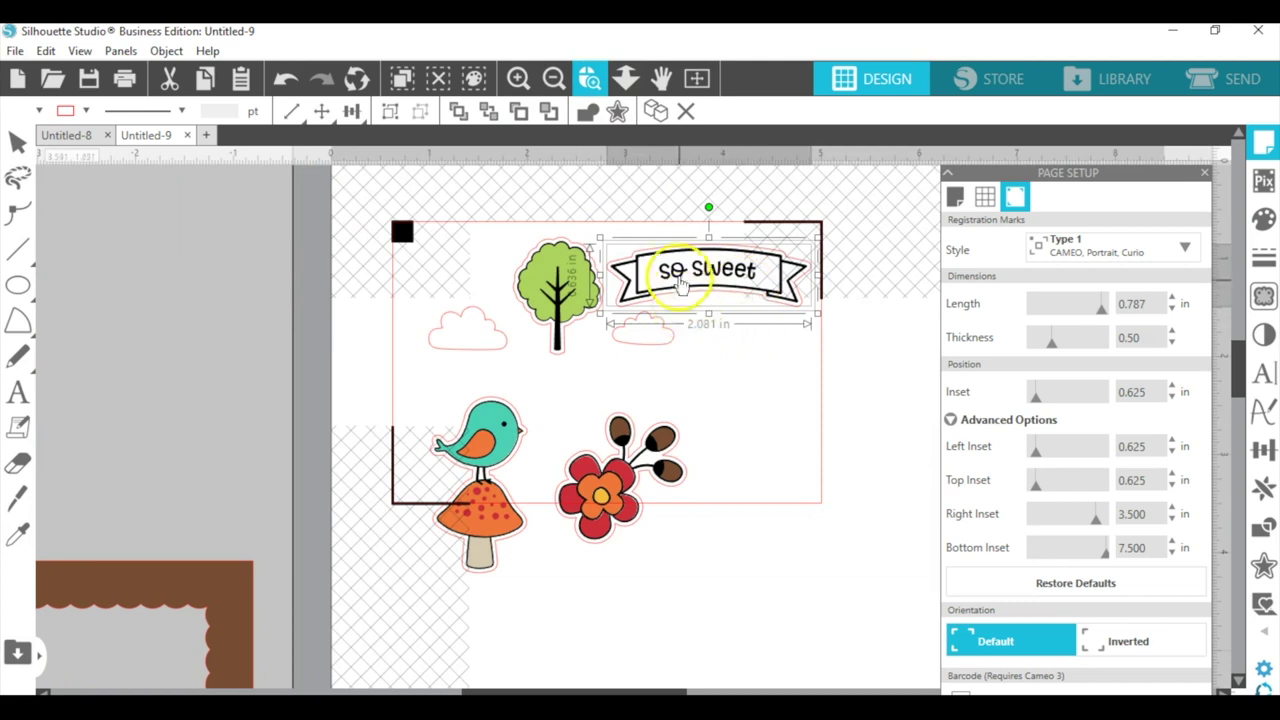
{"action": "left_click_drag", "start_coordinate": [552, 290], "coordinate": [750, 380]}
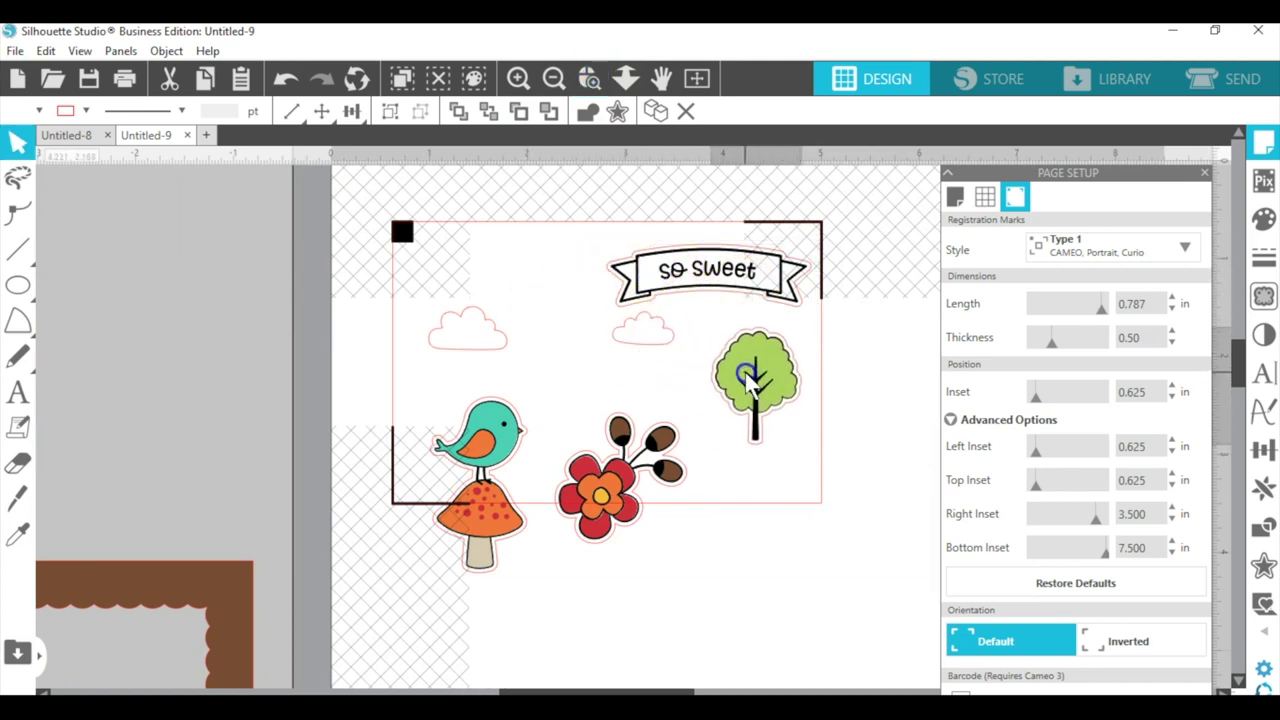
{"action": "left_click_drag", "start_coordinate": [708, 288], "coordinate": [577, 269]}
{"action": "left_click_drag", "start_coordinate": [505, 415], "coordinate": [580, 325]}
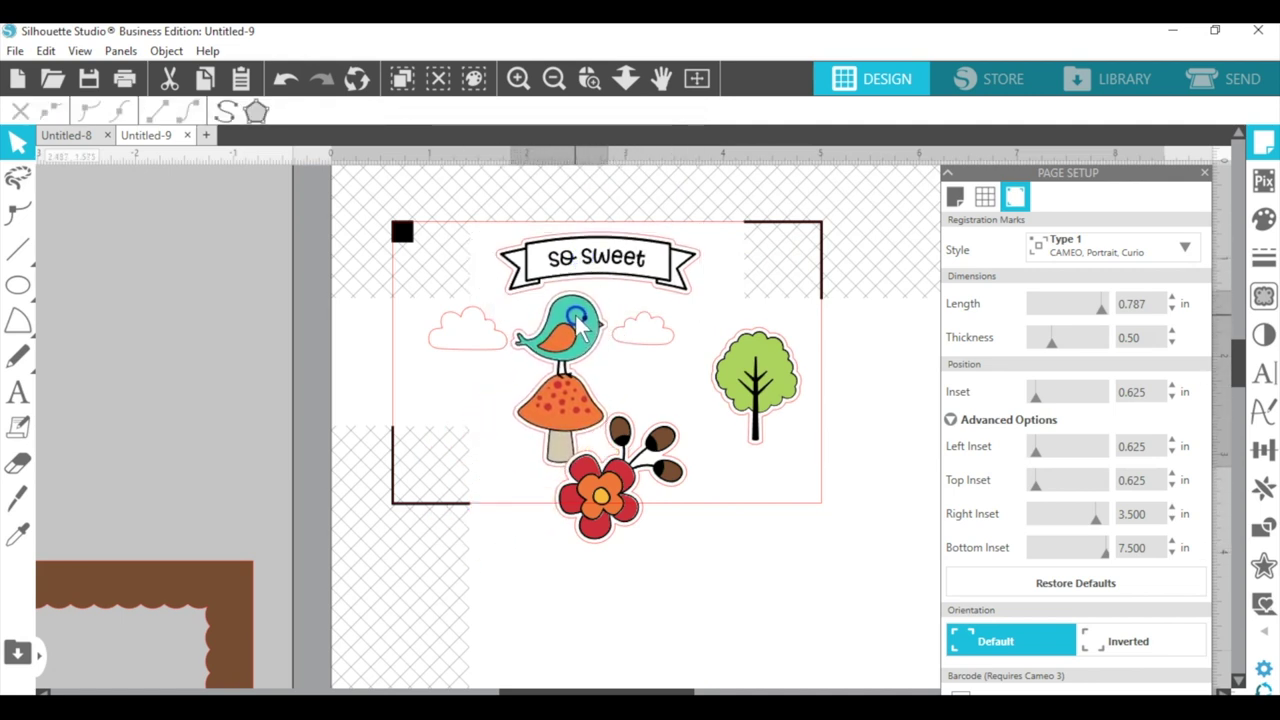
Place the clouds on either side of the bird, and arrange the tree and flower beside the mushroom, all clear of the registration marks.
{"action": "mouse_move", "coordinate": [443, 338]}
{"action": "left_mouse_down"}
{"action": "mouse_move", "coordinate": [435, 360]}
{"action": "mouse_move", "coordinate": [449, 337]}
{"action": "left_mouse_up"}
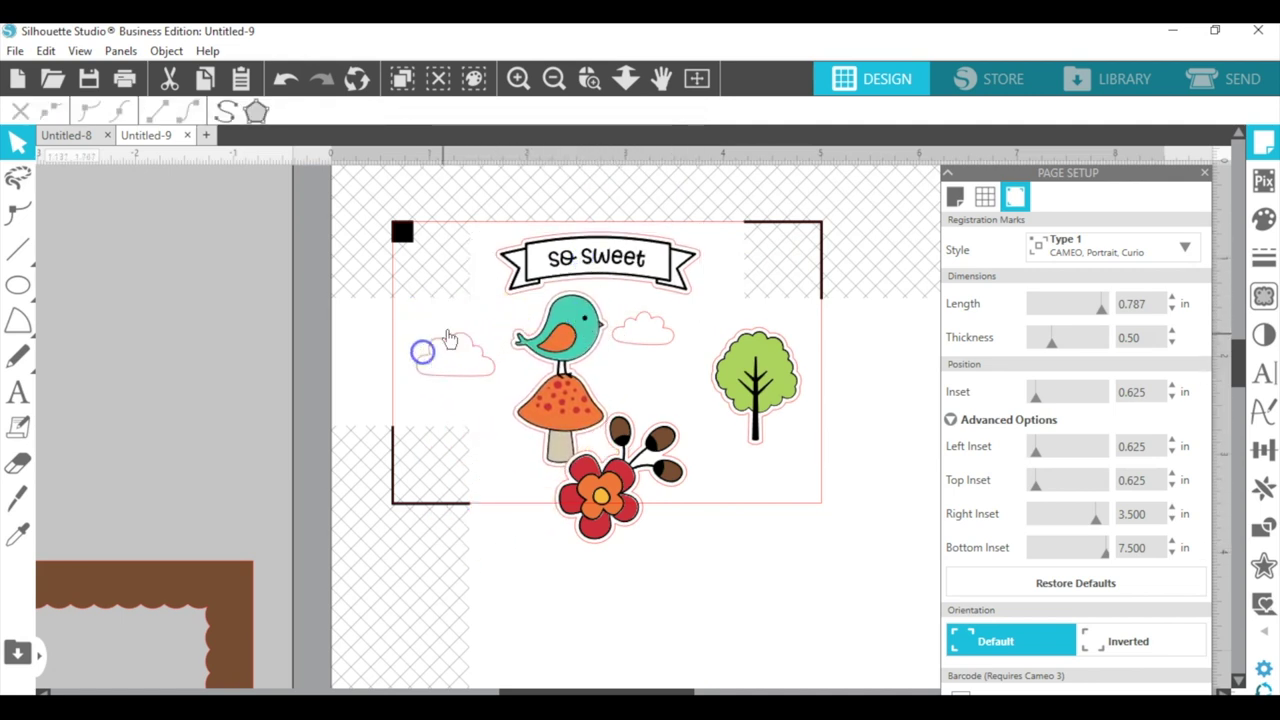
{"action": "left_click_drag", "start_coordinate": [655, 326], "coordinate": [682, 322]}
{"action": "left_click", "coordinate": [758, 369]}
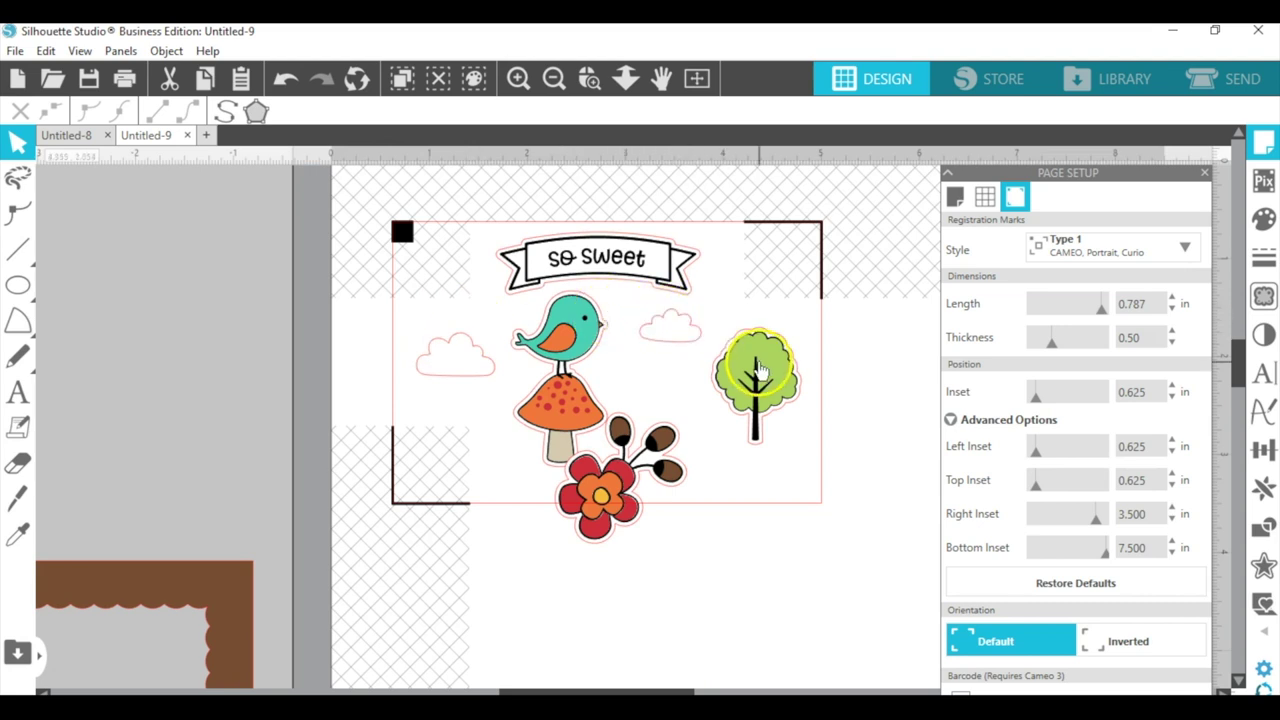
{"action": "left_click_drag", "start_coordinate": [652, 446], "coordinate": [621, 411]}
{"action": "left_click", "coordinate": [622, 405]}
{"action": "left_click_drag", "start_coordinate": [692, 343], "coordinate": [705, 340]}
{"action": "key", "text": "v"}
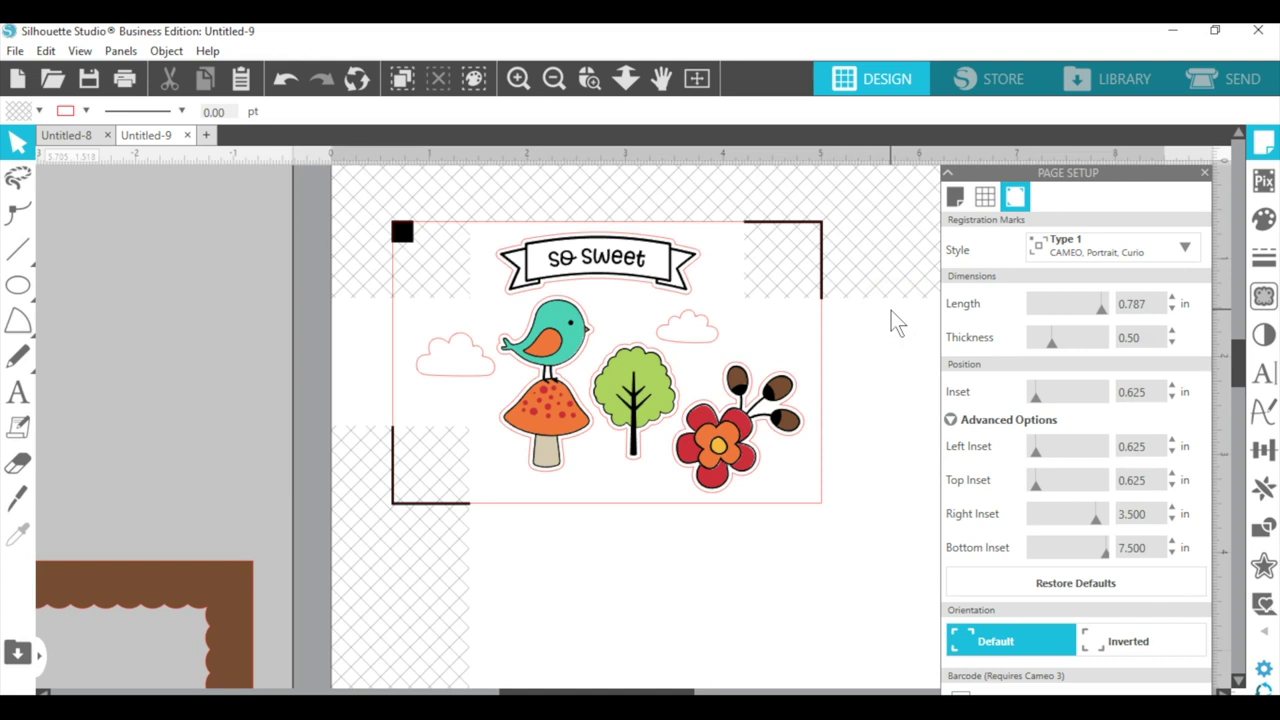
Prepare the page for sending to the cutter and bring up the print settings for the design.
{"action": "left_click", "coordinate": [1240, 82]}
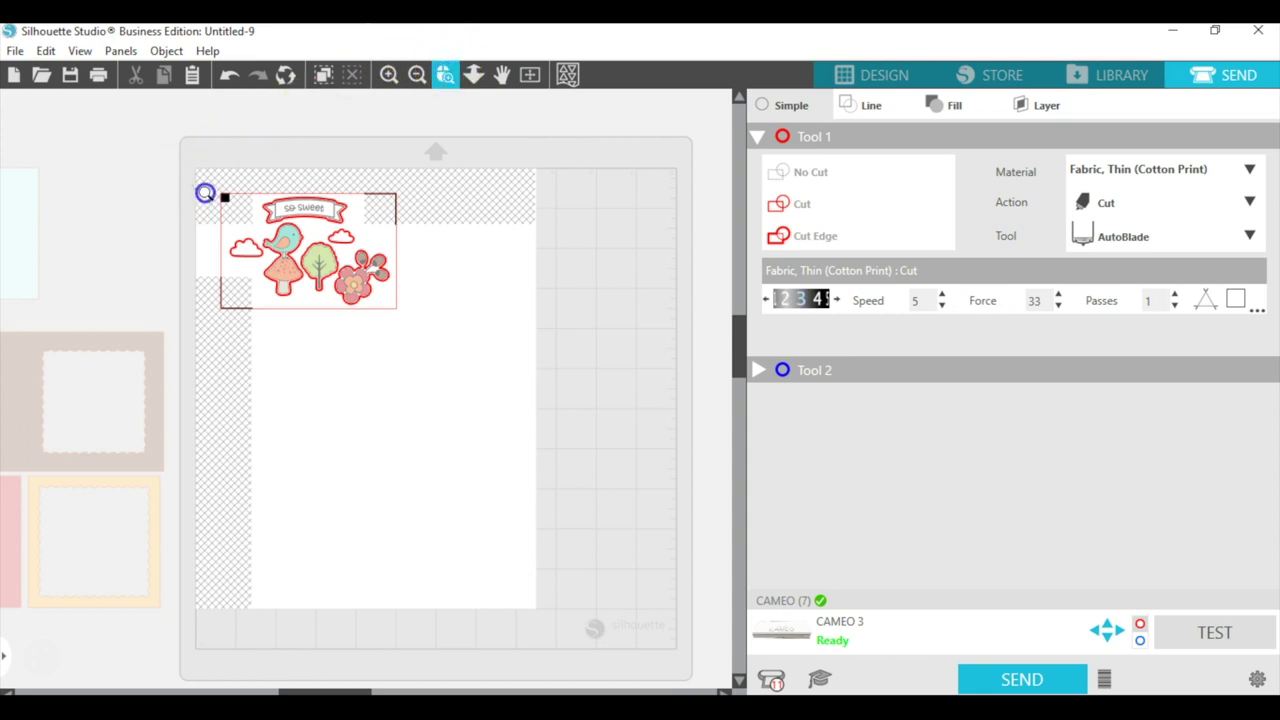
{"action": "left_click_drag", "start_coordinate": [436, 369], "coordinate": [436, 369]}
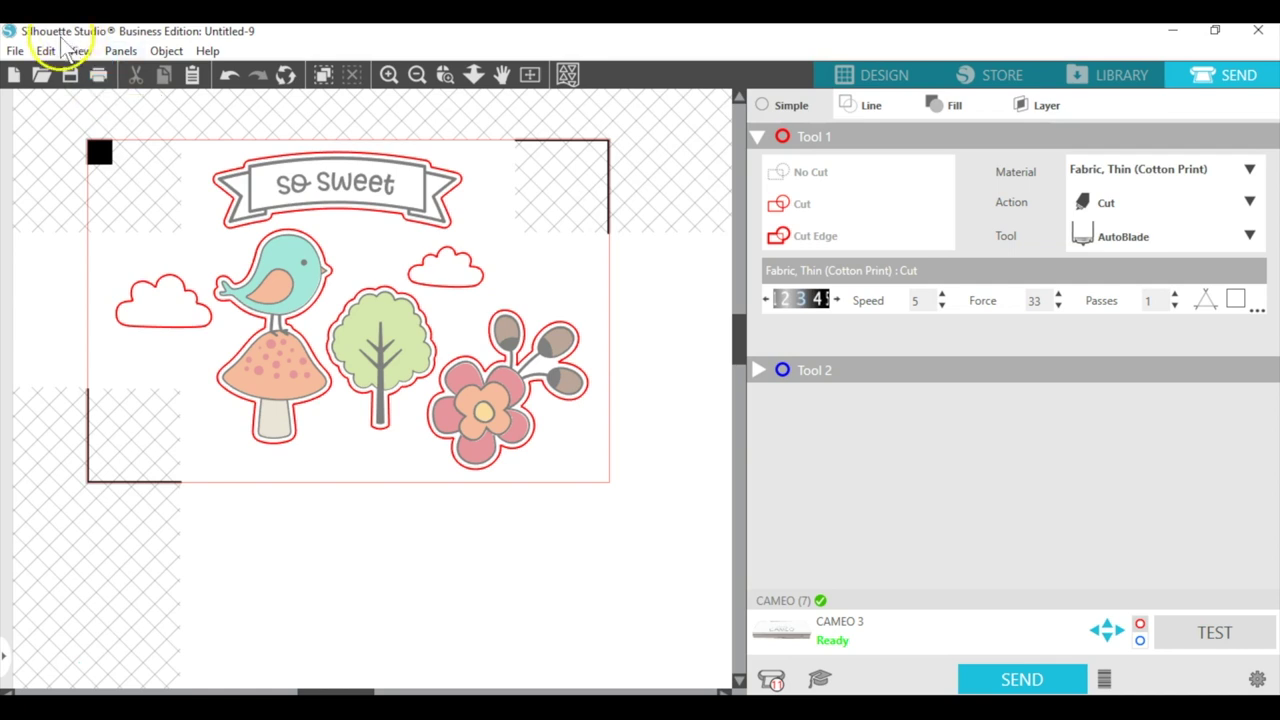
{"action": "left_click", "coordinate": [15, 50]}
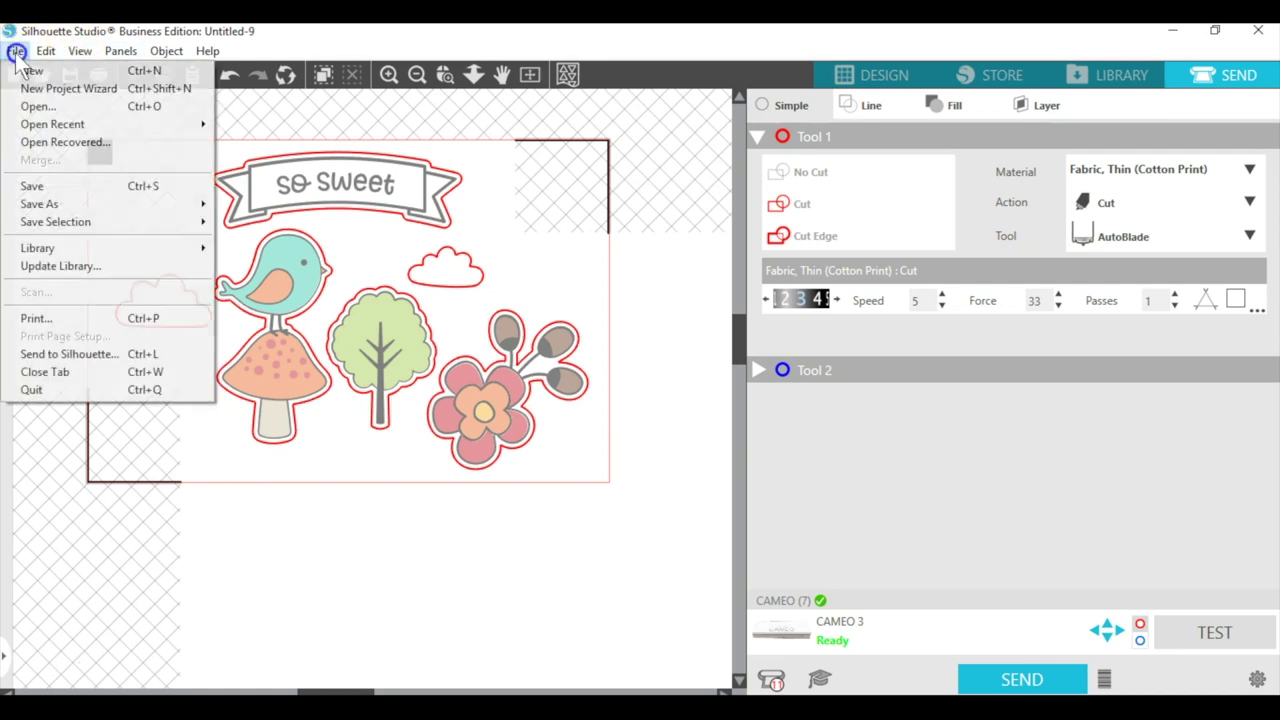
{"action": "left_click", "coordinate": [40, 318]}
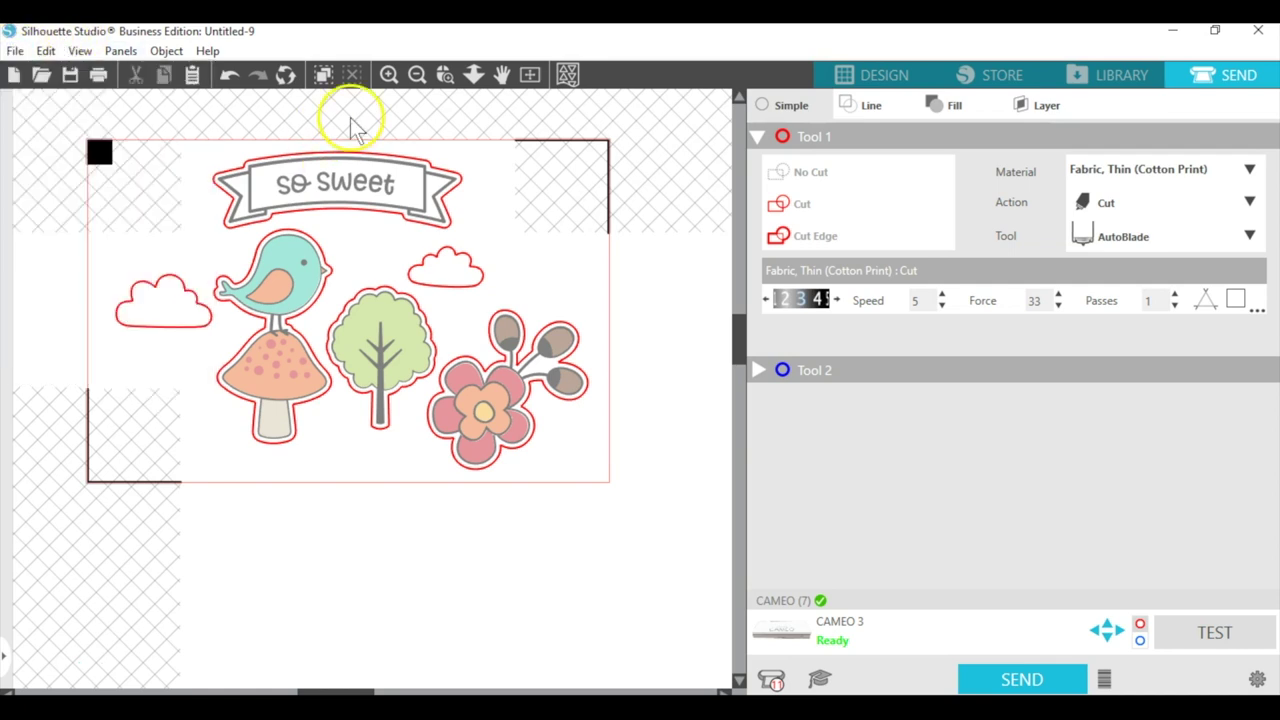
{"action": "left_click", "coordinate": [100, 85]}
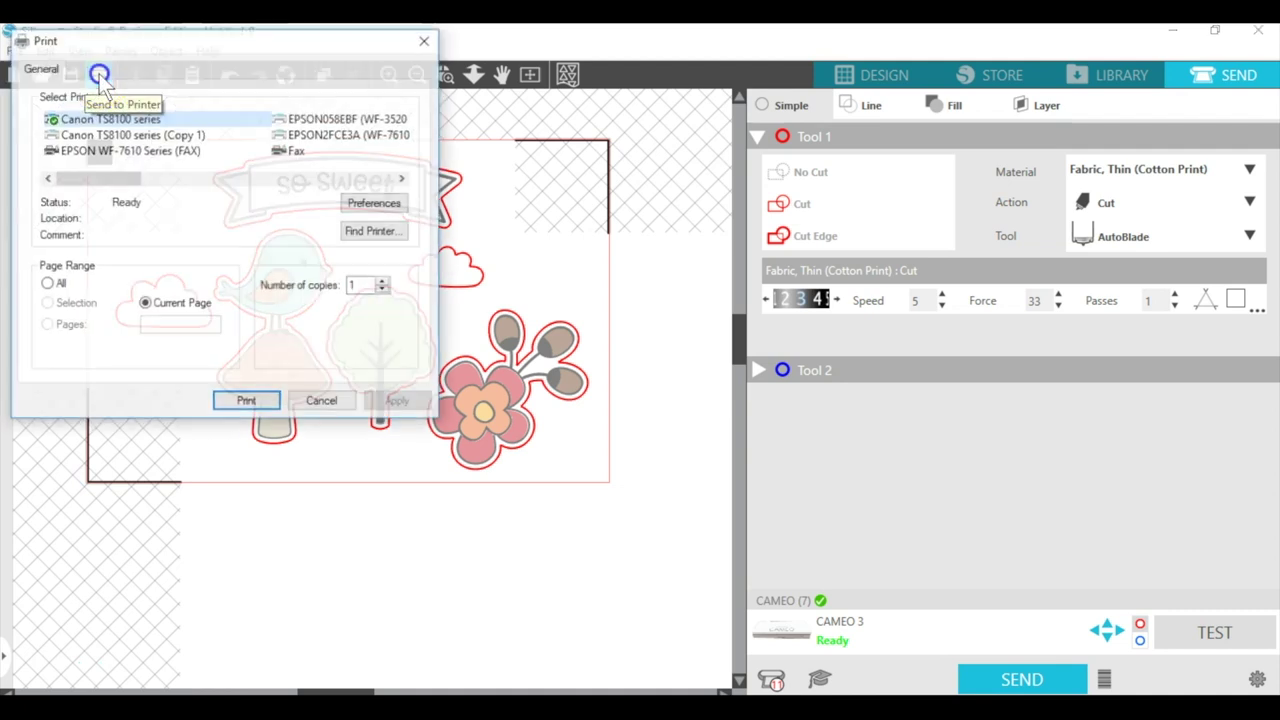
Choose the Canon TS8100 series printer and accept preferences of Letter 8.5"x11" paper, Portrait orientation, Standard quality and Rear Tray source.
{"action": "left_click", "coordinate": [145, 120]}
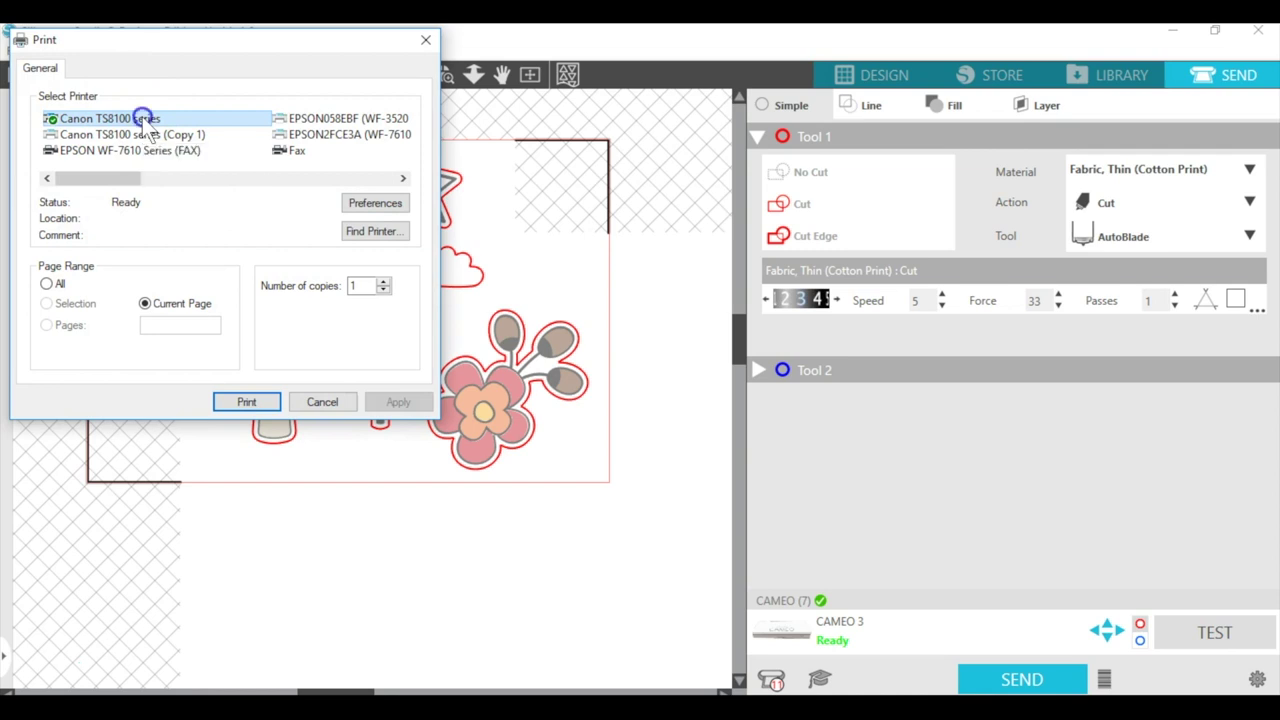
{"action": "left_click", "coordinate": [389, 211]}
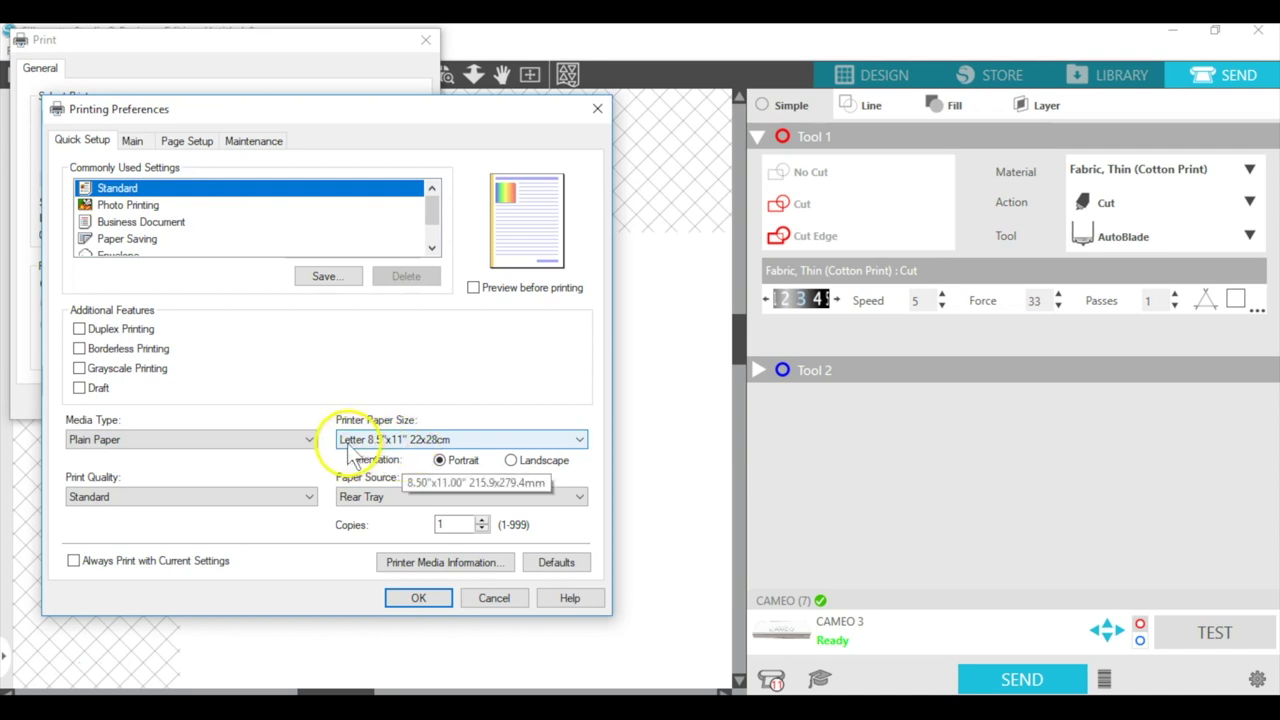
{"action": "left_click", "coordinate": [448, 463]}
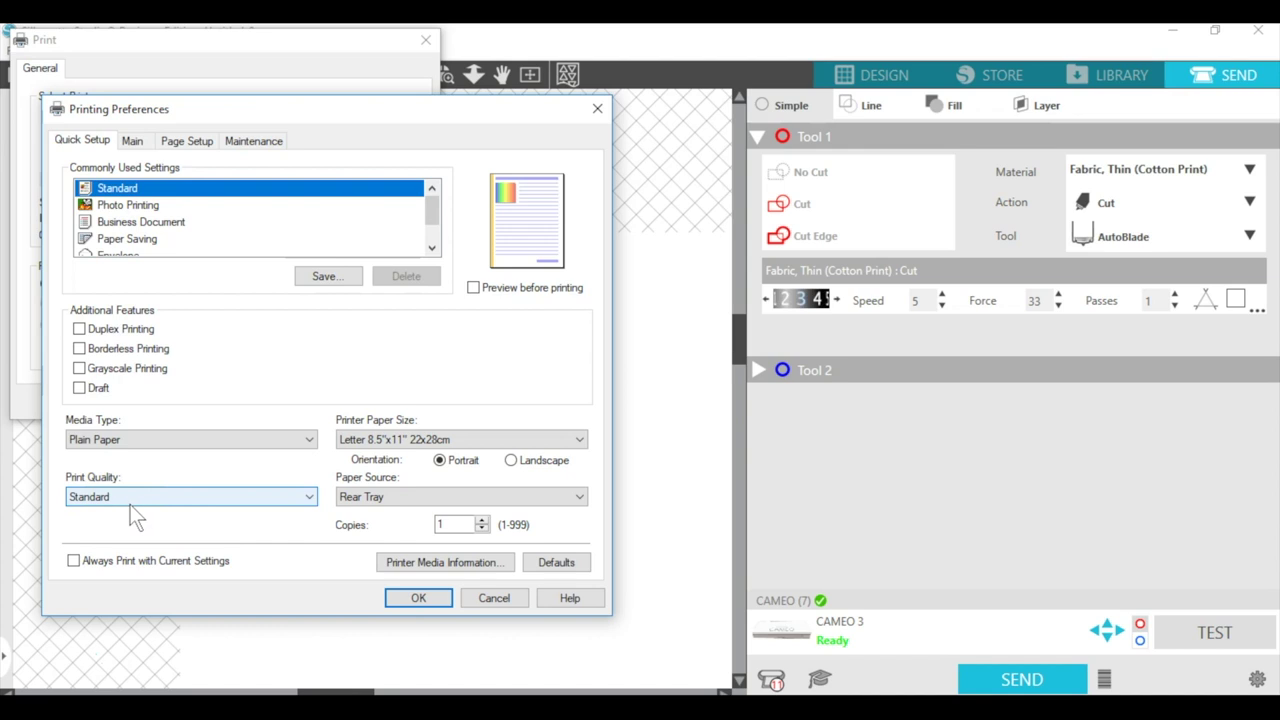
{"action": "left_click", "coordinate": [400, 510]}
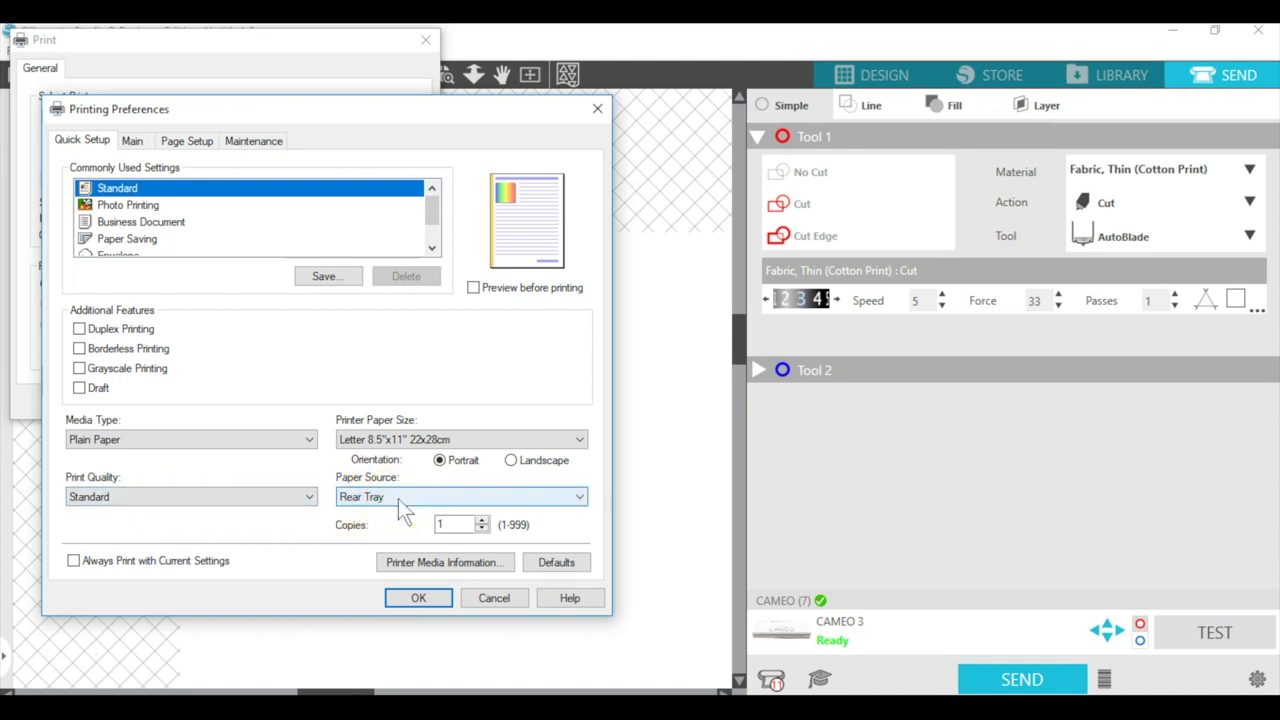
{"action": "left_click", "coordinate": [404, 509]}
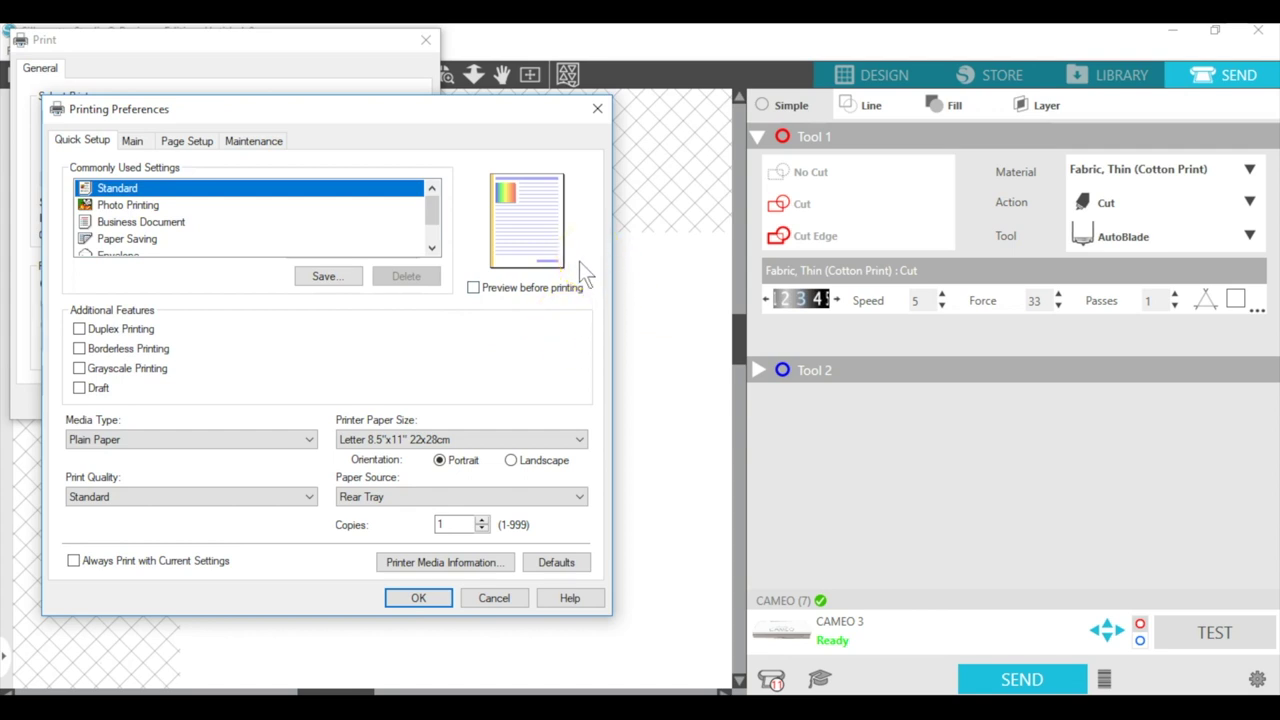
{"action": "left_click", "coordinate": [416, 598]}
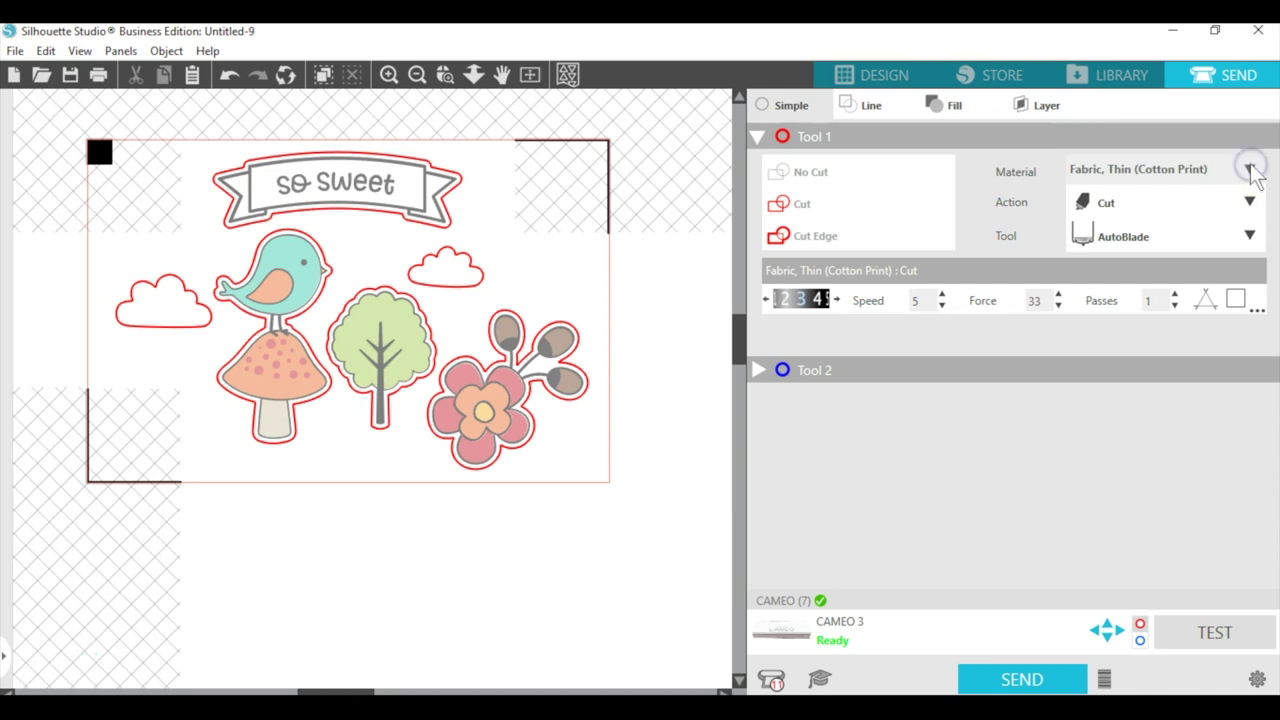
Set the Tool 1 material to Patterned Paper, Medium (65lb), keeping the Cut action with the AutoBlade.
{"action": "left_click", "coordinate": [1250, 169]}
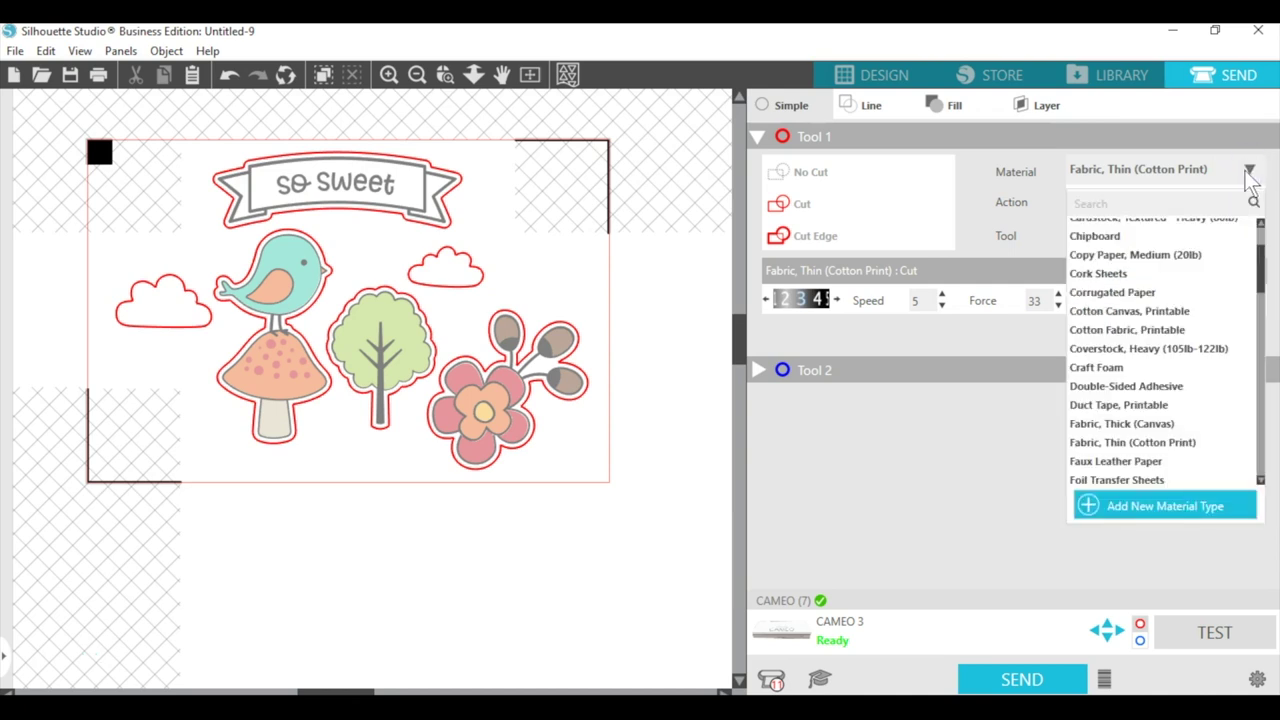
{"action": "left_click", "coordinate": [1263, 262]}
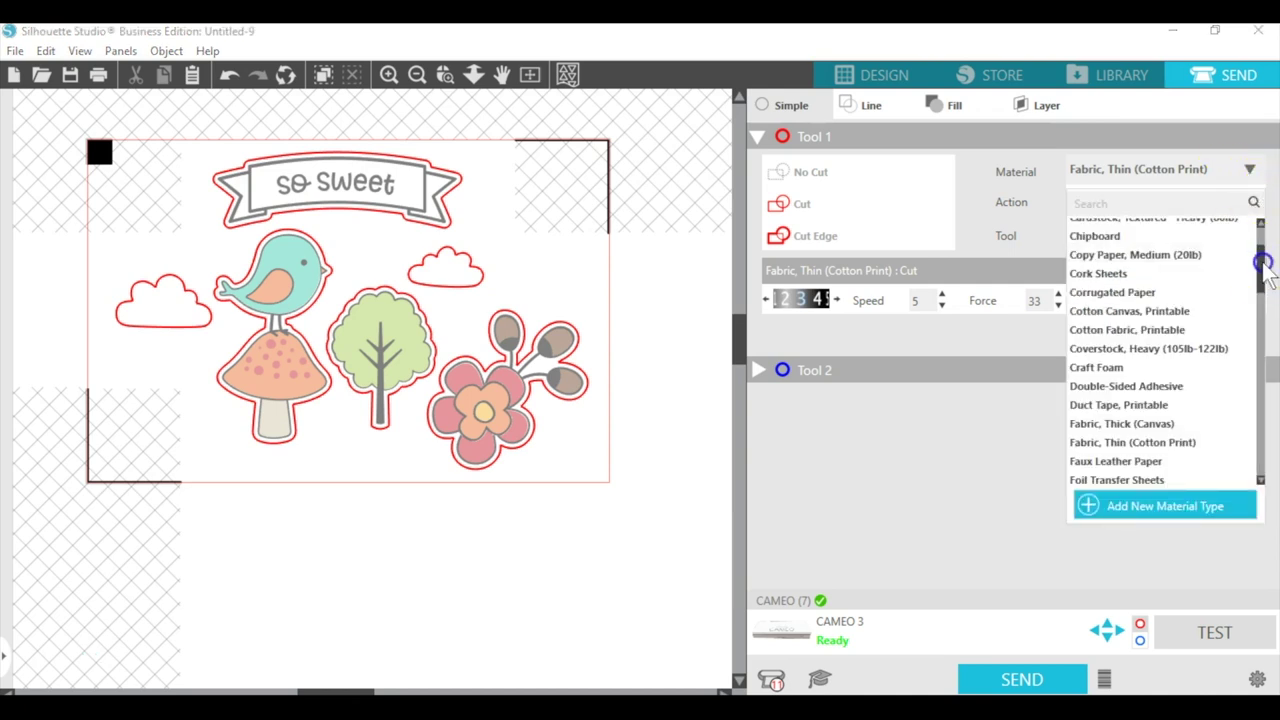
{"action": "left_click_drag", "start_coordinate": [1263, 262], "coordinate": [1260, 352]}
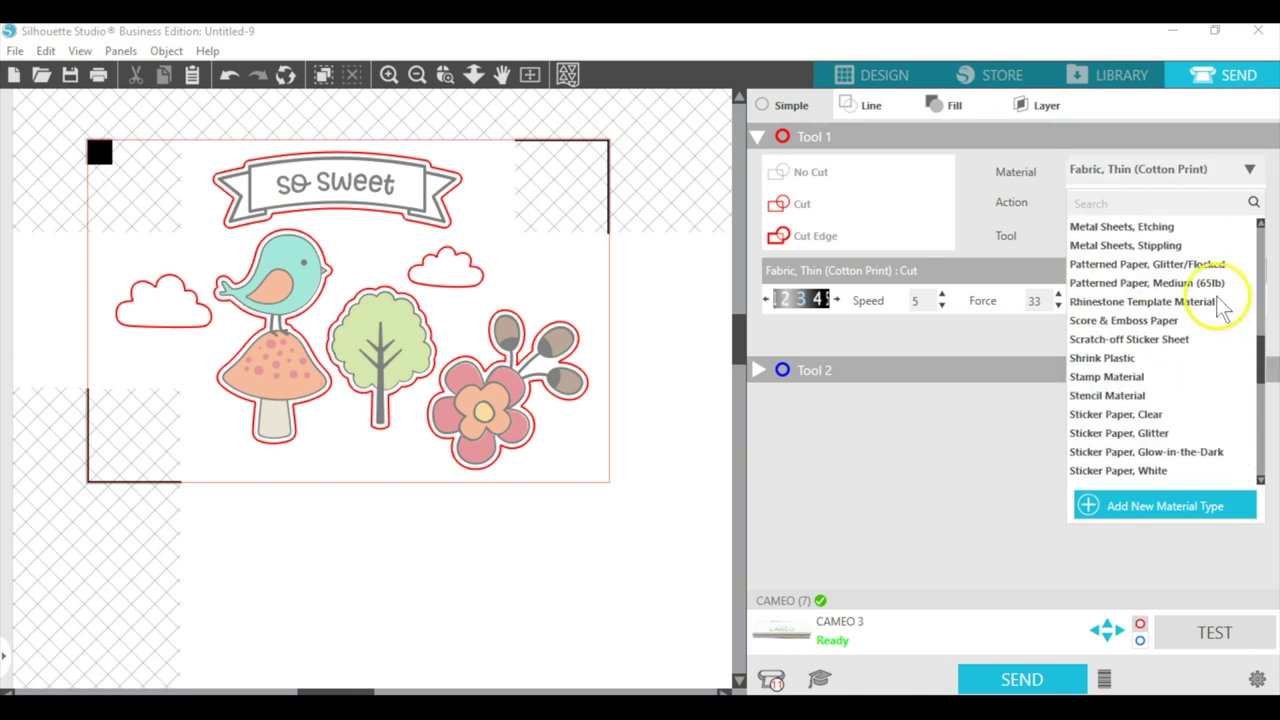
{"action": "left_click", "coordinate": [1158, 282]}
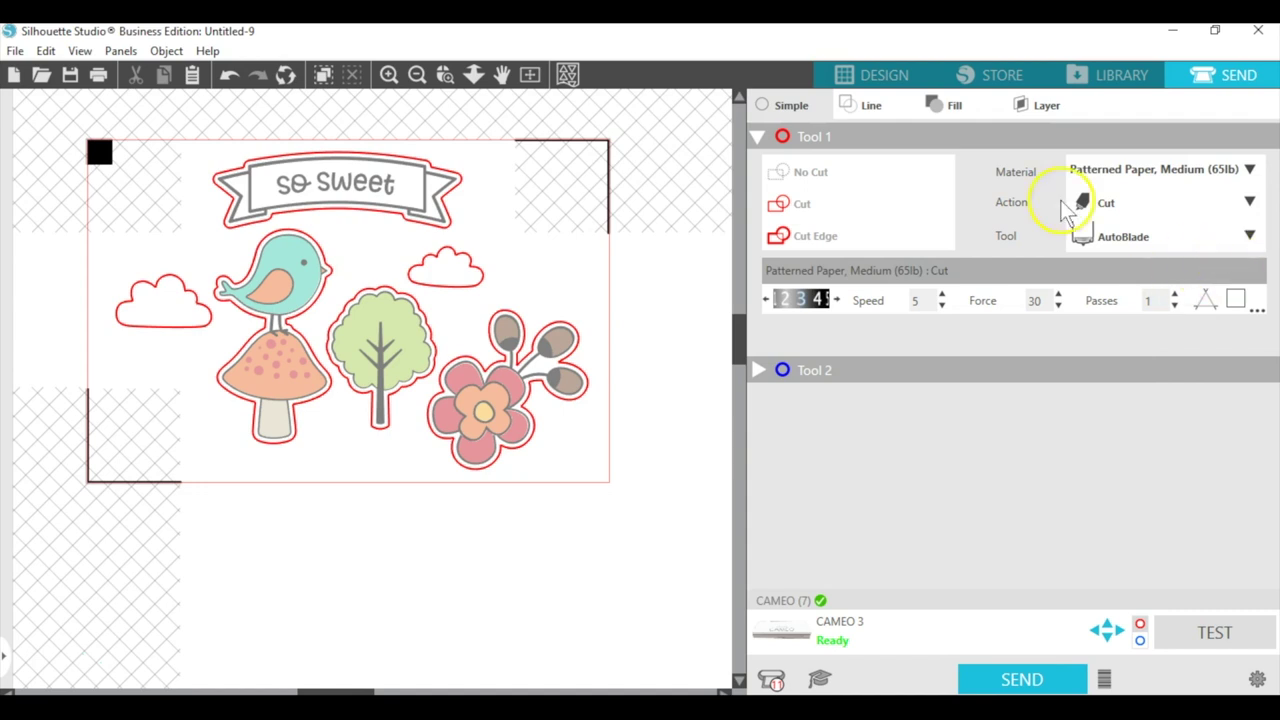
{"action": "left_click", "coordinate": [1118, 210]}
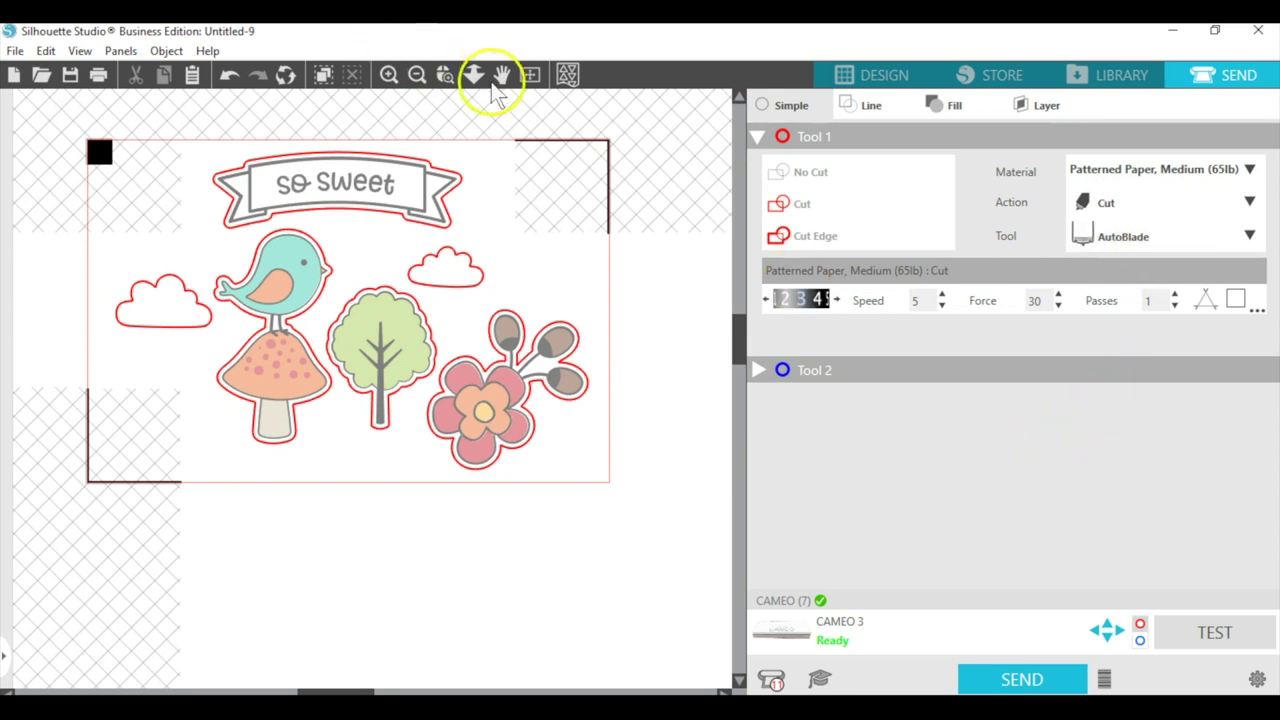
{"action": "left_click", "coordinate": [532, 76]}
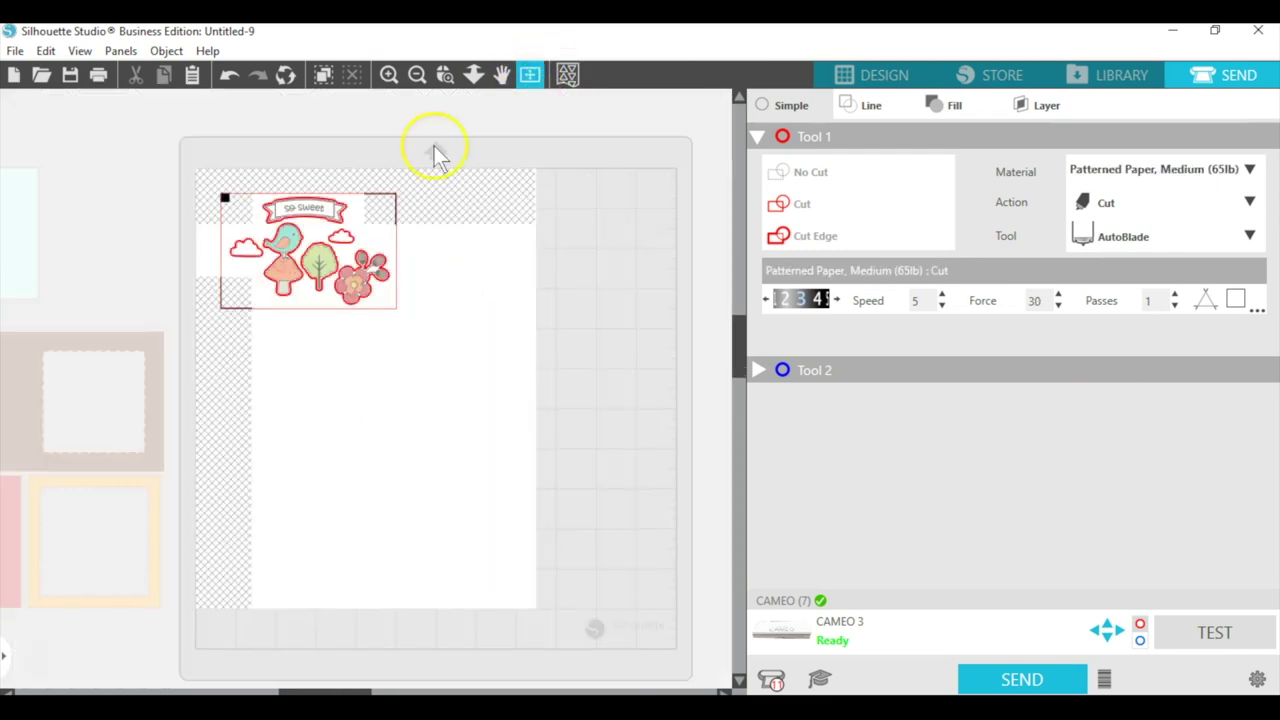
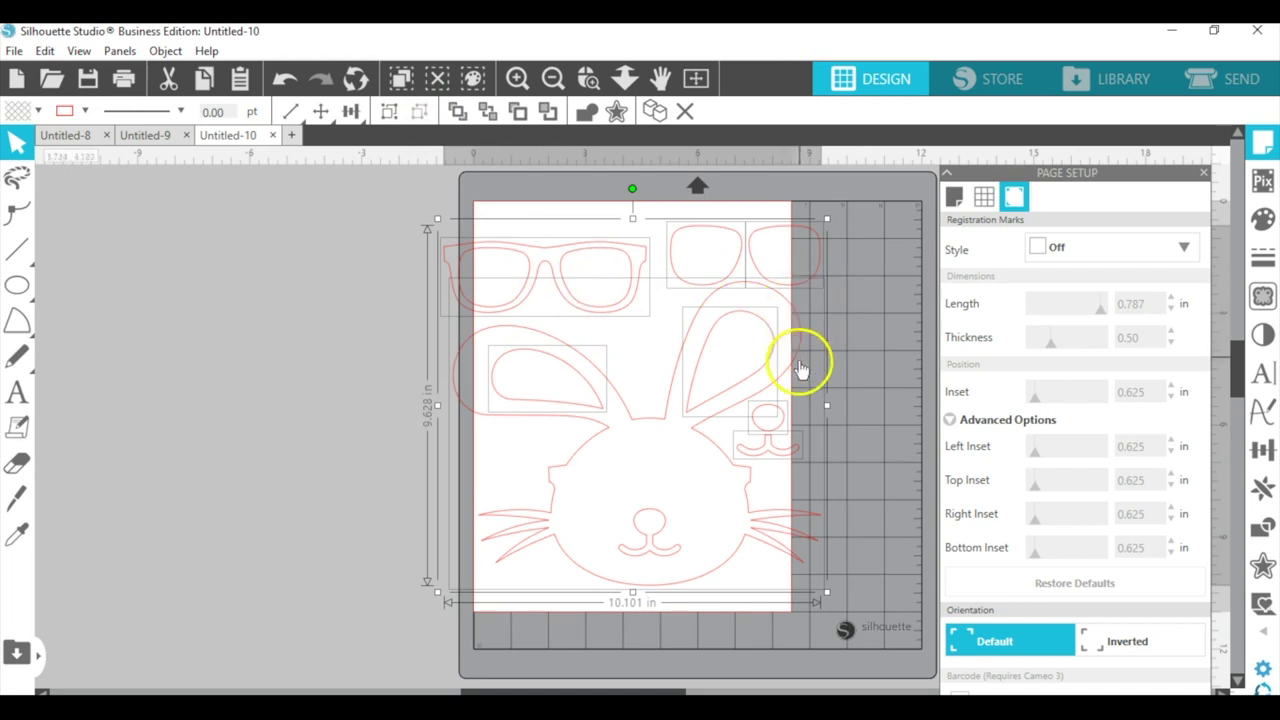
Fill the large bunny head shape with a solid light tan colour.
{"action": "left_click", "coordinate": [878, 304]}
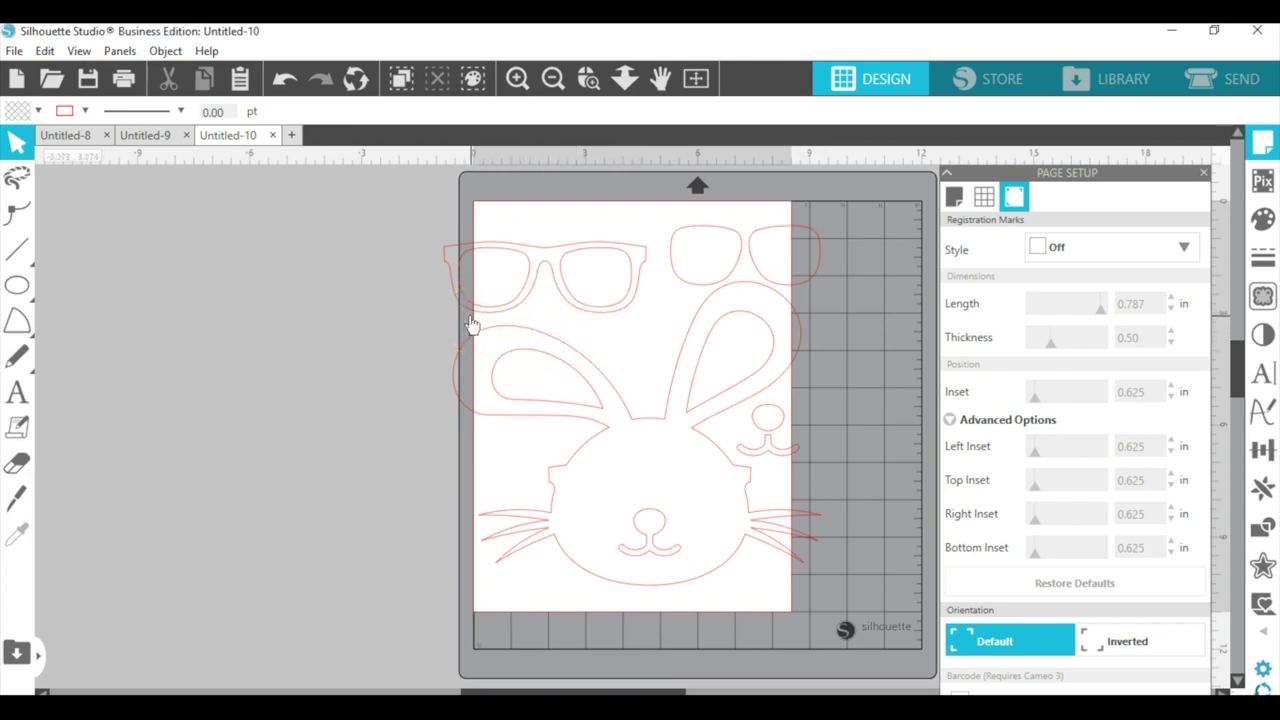
{"action": "left_click", "coordinate": [1263, 220]}
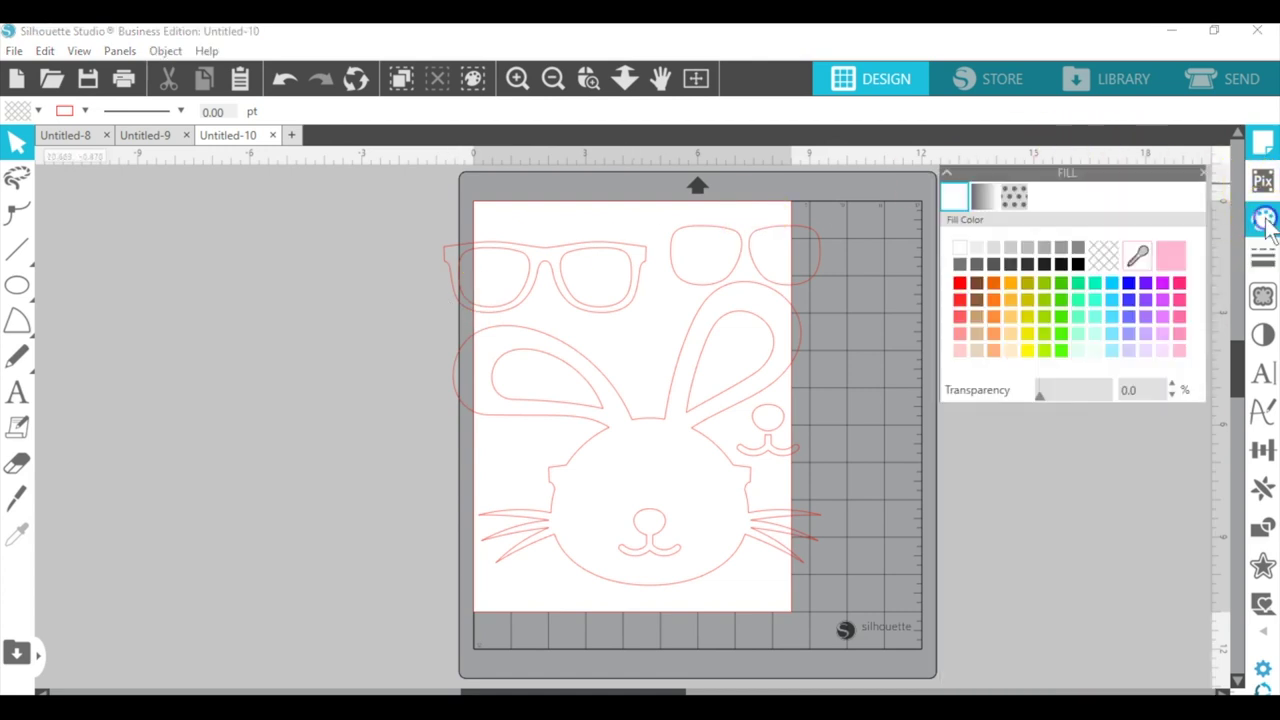
{"action": "left_click", "coordinate": [847, 261]}
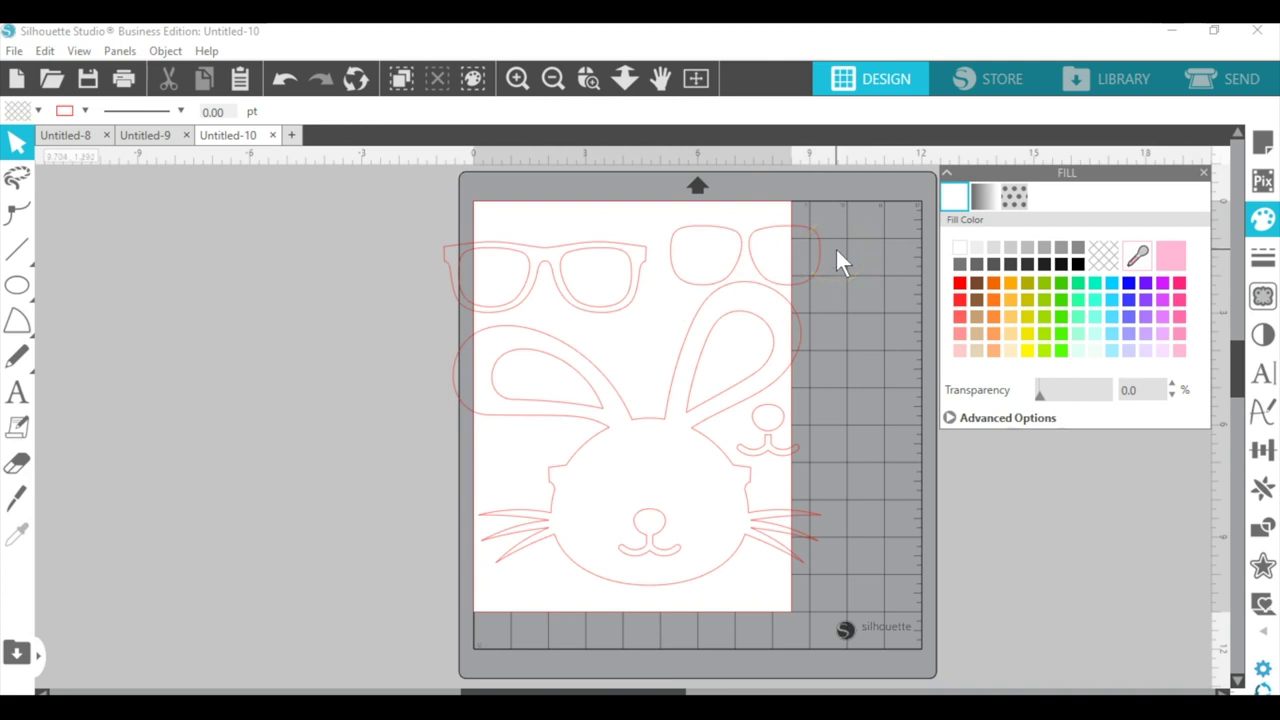
{"action": "left_click", "coordinate": [833, 258]}
{"action": "left_click", "coordinate": [614, 382]}
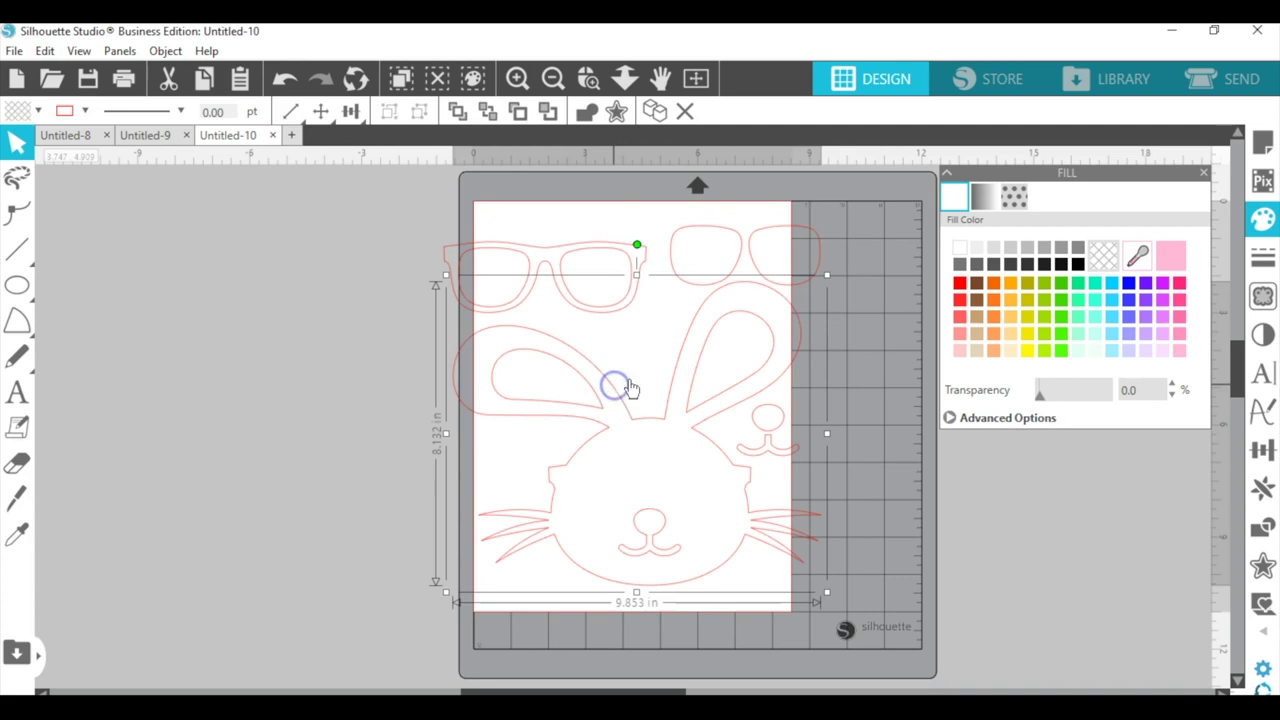
{"action": "left_click", "coordinate": [981, 334]}
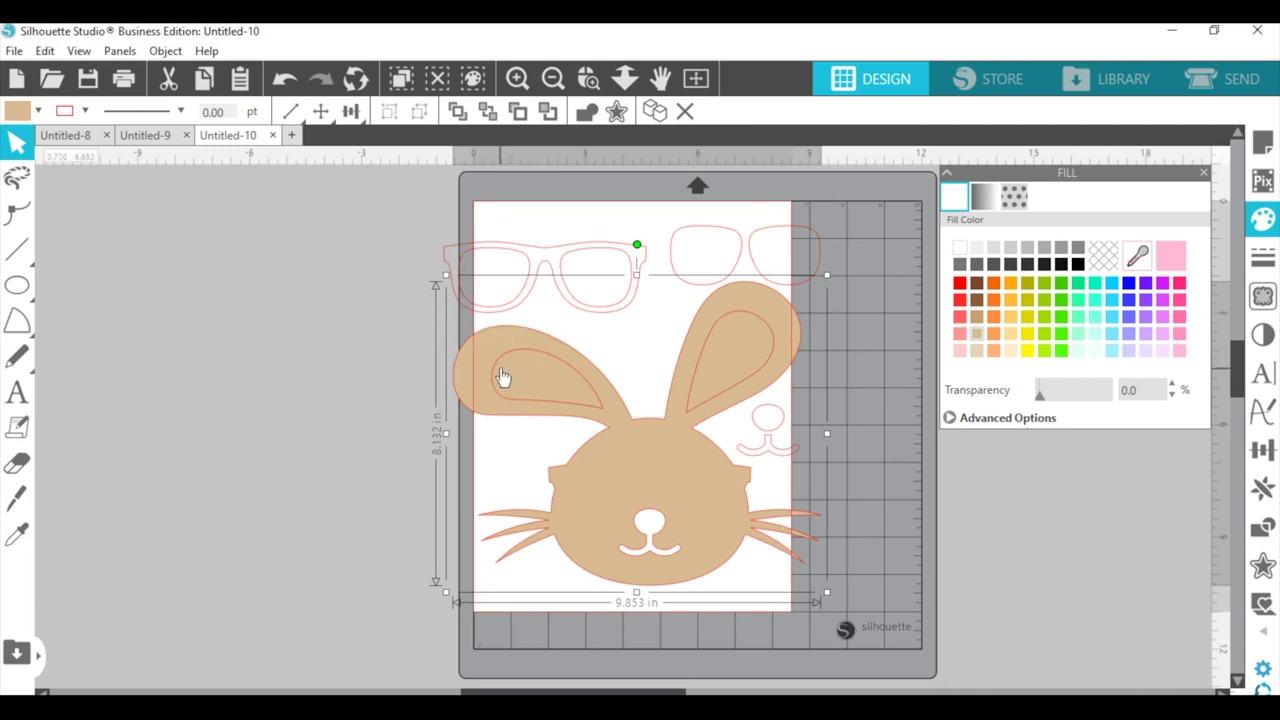
Fill both inner ear shapes, the loose nose and the loose mouth with a solid light pink colour.
{"action": "left_click", "coordinate": [395, 380]}
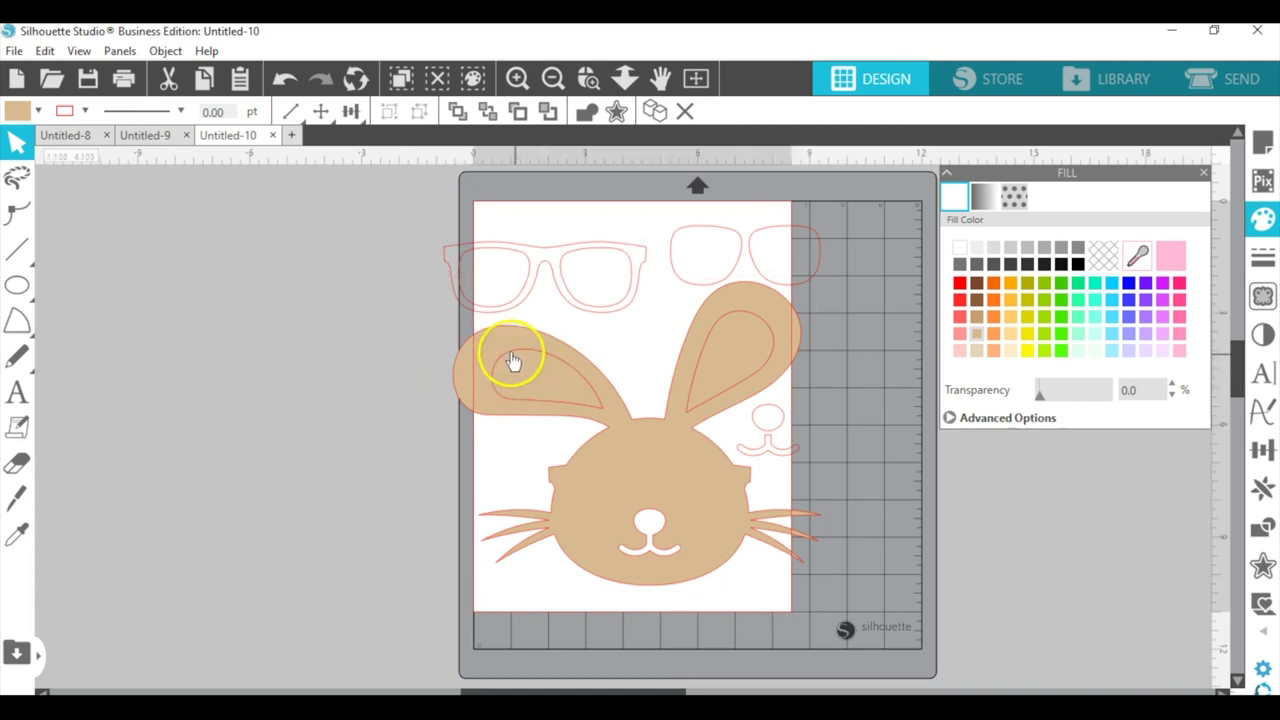
{"action": "left_click", "coordinate": [514, 363]}
{"action": "left_click", "coordinate": [443, 378]}
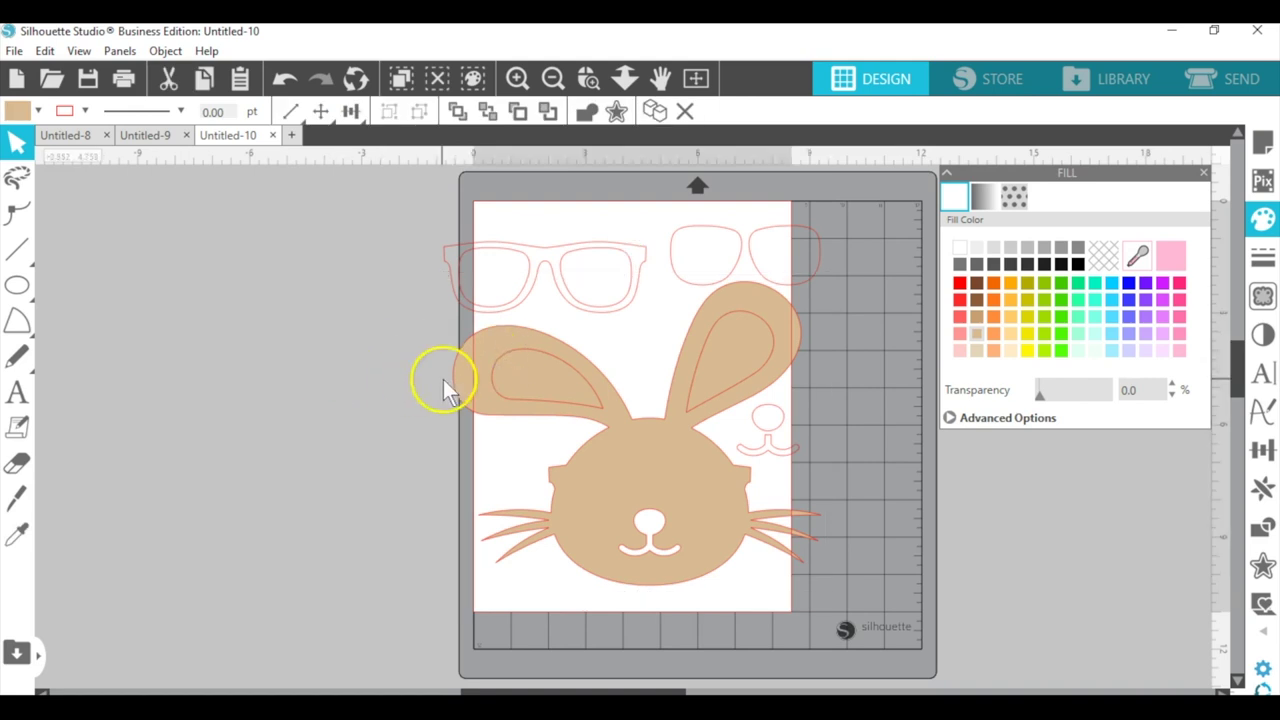
{"action": "left_click", "coordinate": [497, 393]}
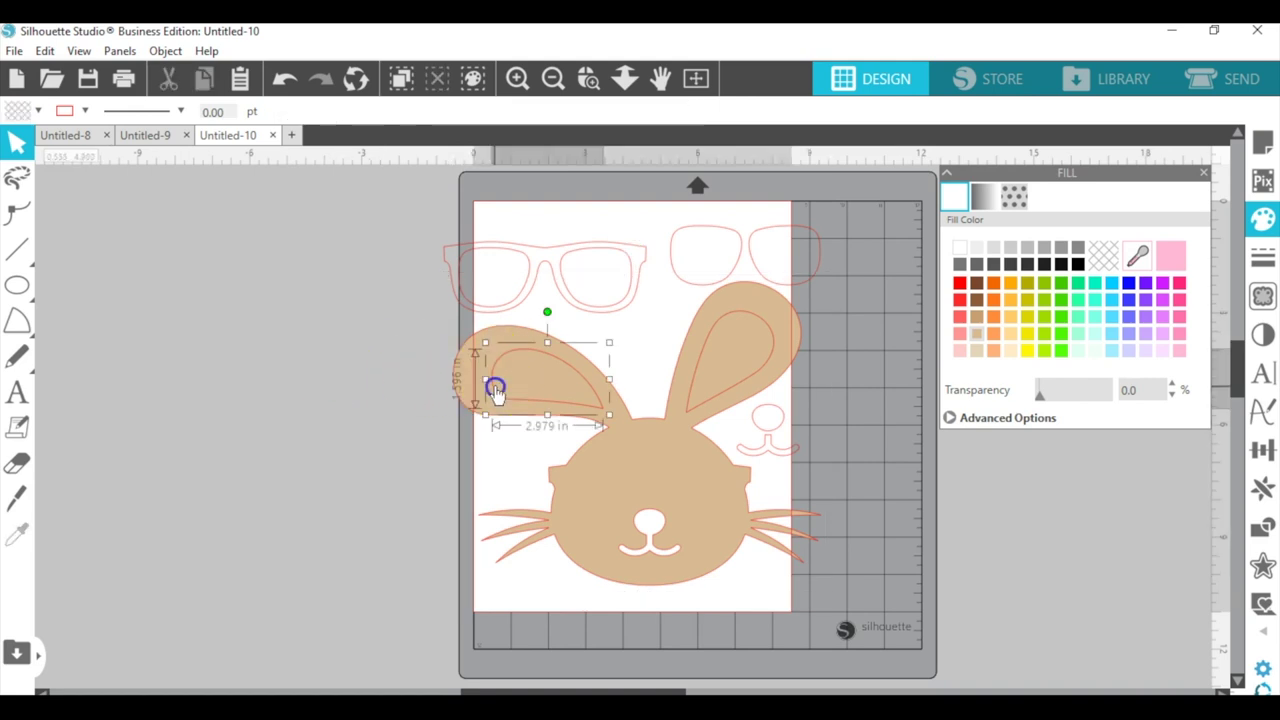
{"action": "left_click", "coordinate": [706, 348], "text": "shift"}
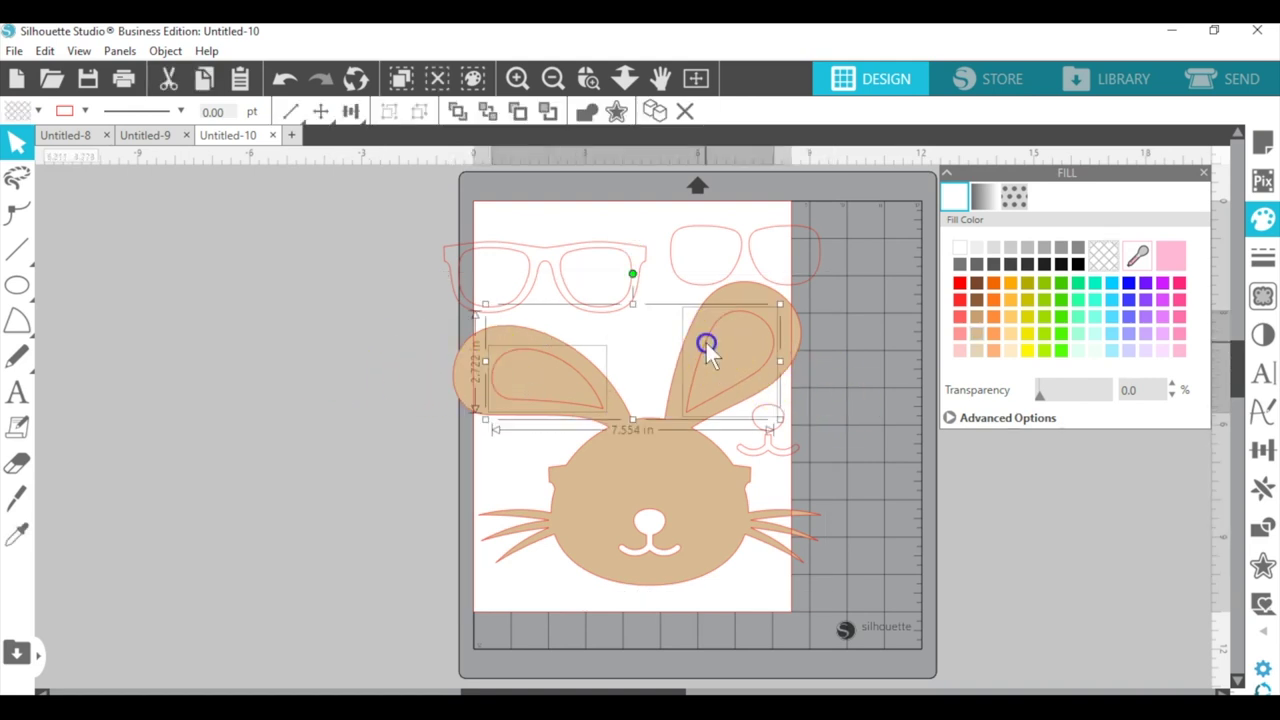
{"action": "left_click", "coordinate": [765, 415], "text": "shift"}
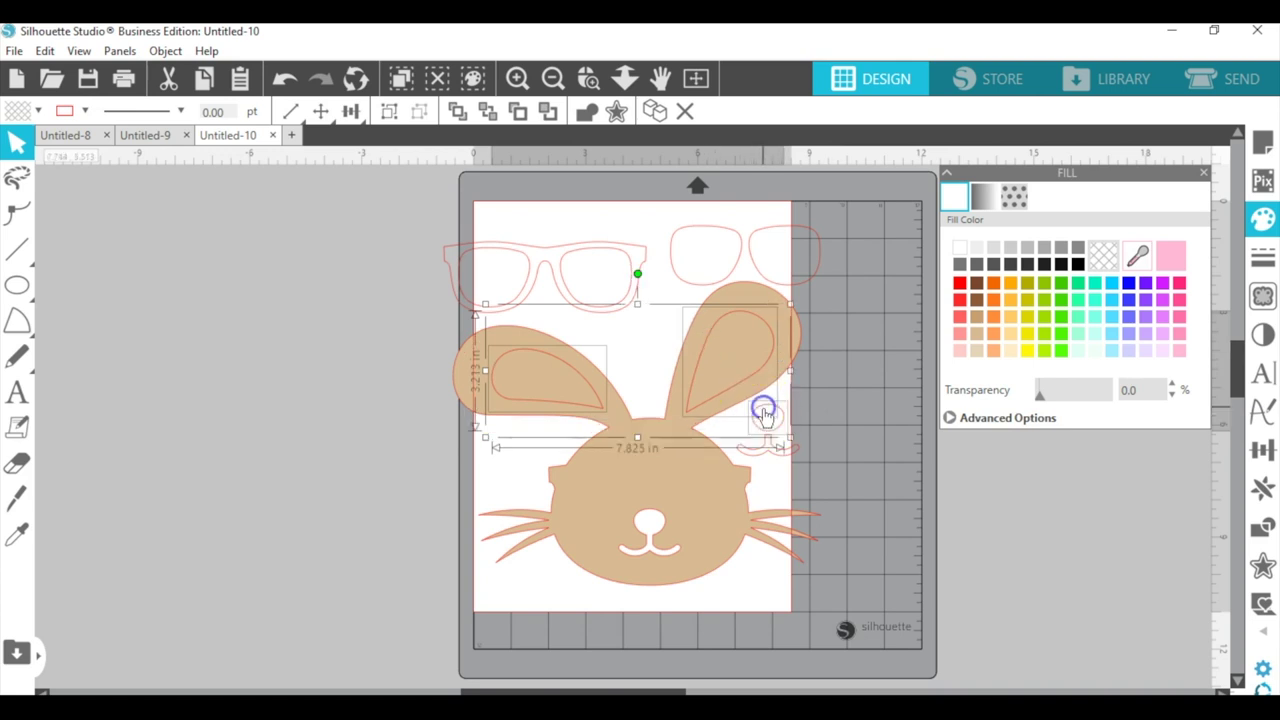
{"action": "left_click", "coordinate": [773, 446], "text": "shift"}
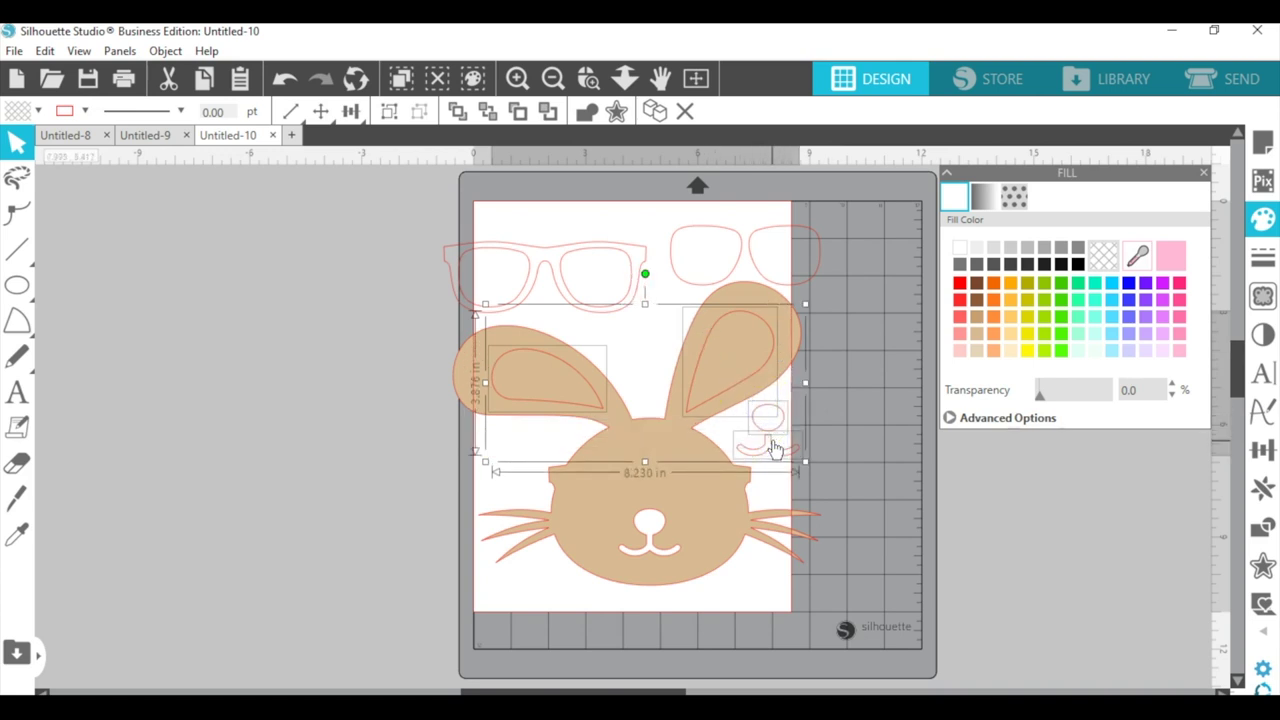
{"action": "left_click", "coordinate": [1171, 257]}
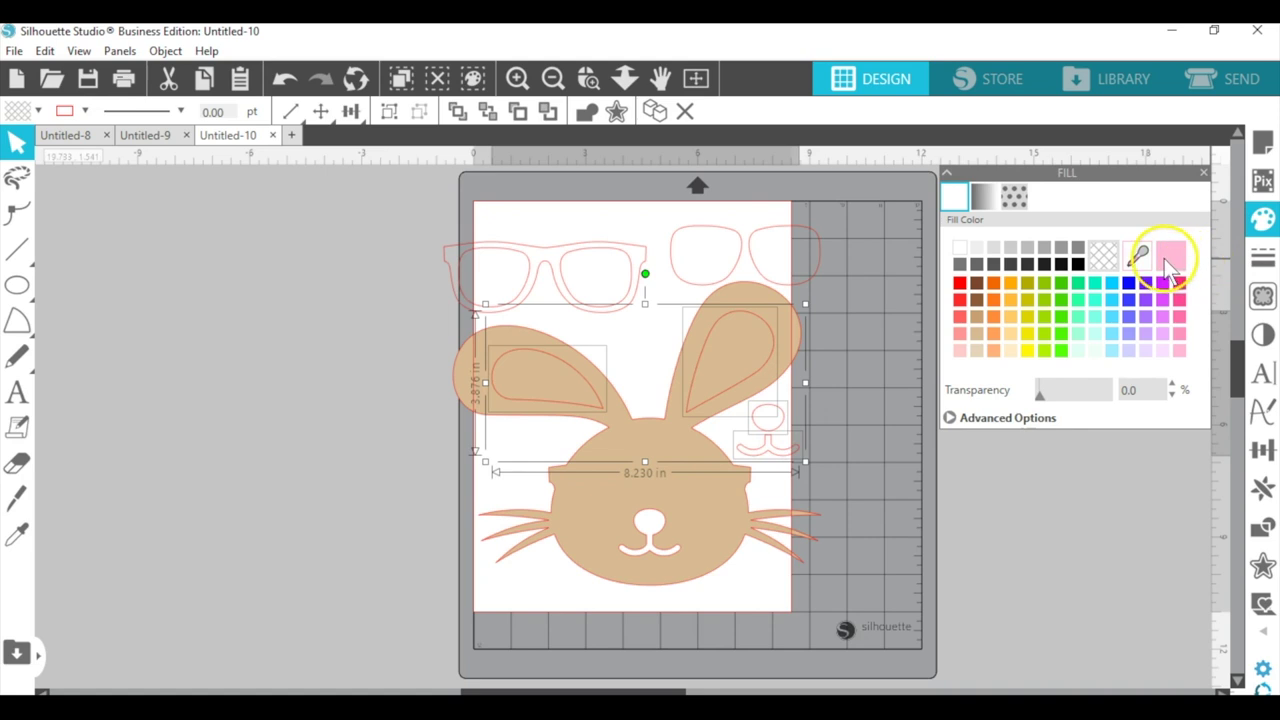
{"action": "left_click", "coordinate": [1177, 352]}
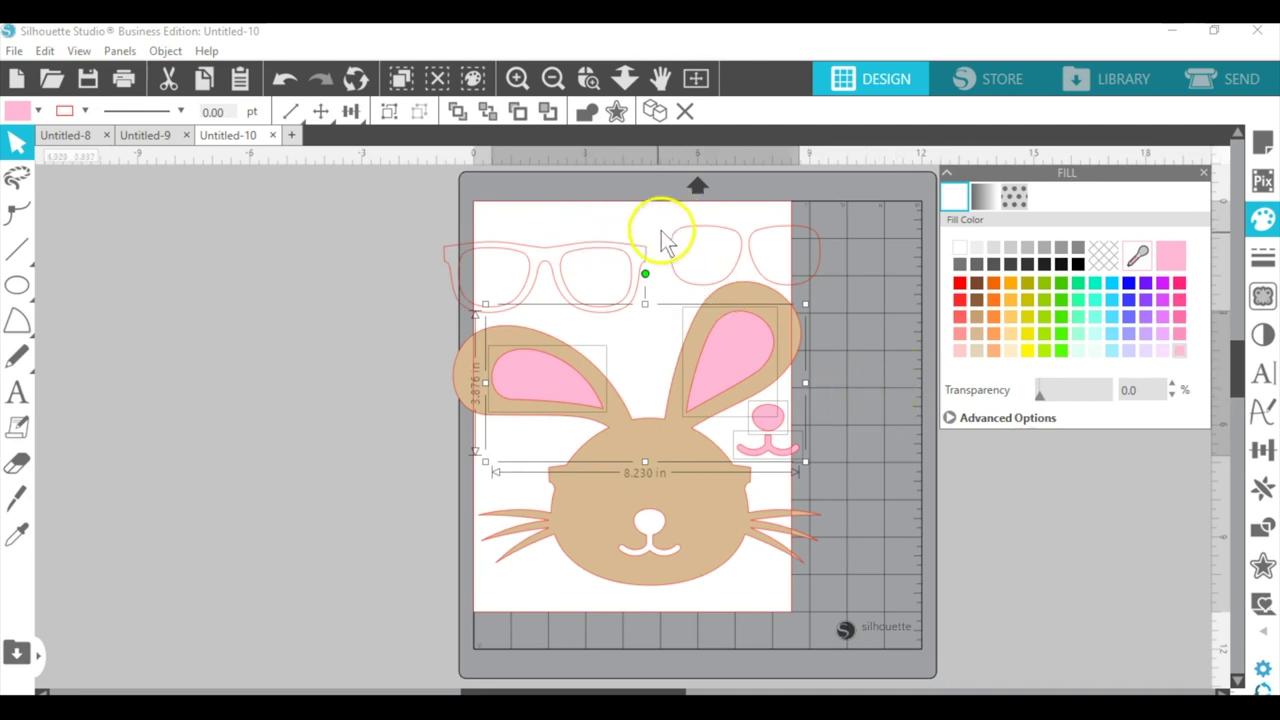
Fill the pair of lenses with a grey-to-white gradient and rotate the gradient to -55 degrees.
{"action": "left_click", "coordinate": [777, 235]}
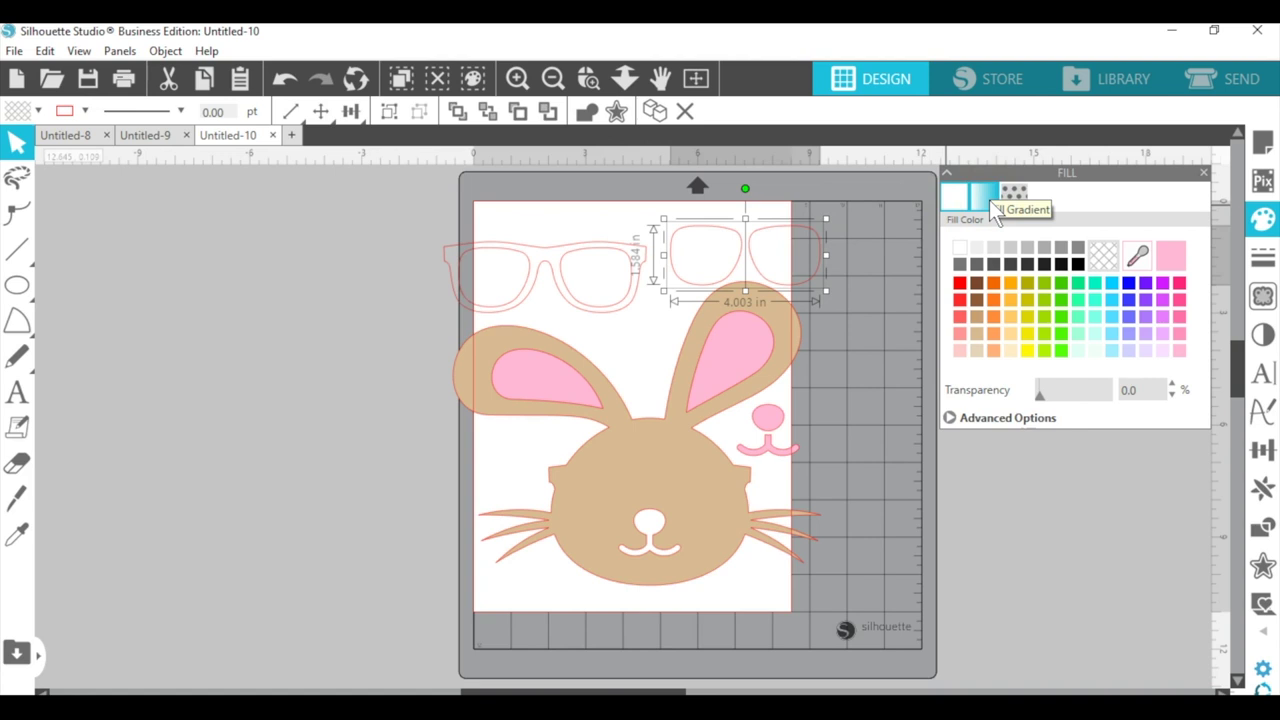
{"action": "left_click", "coordinate": [989, 200]}
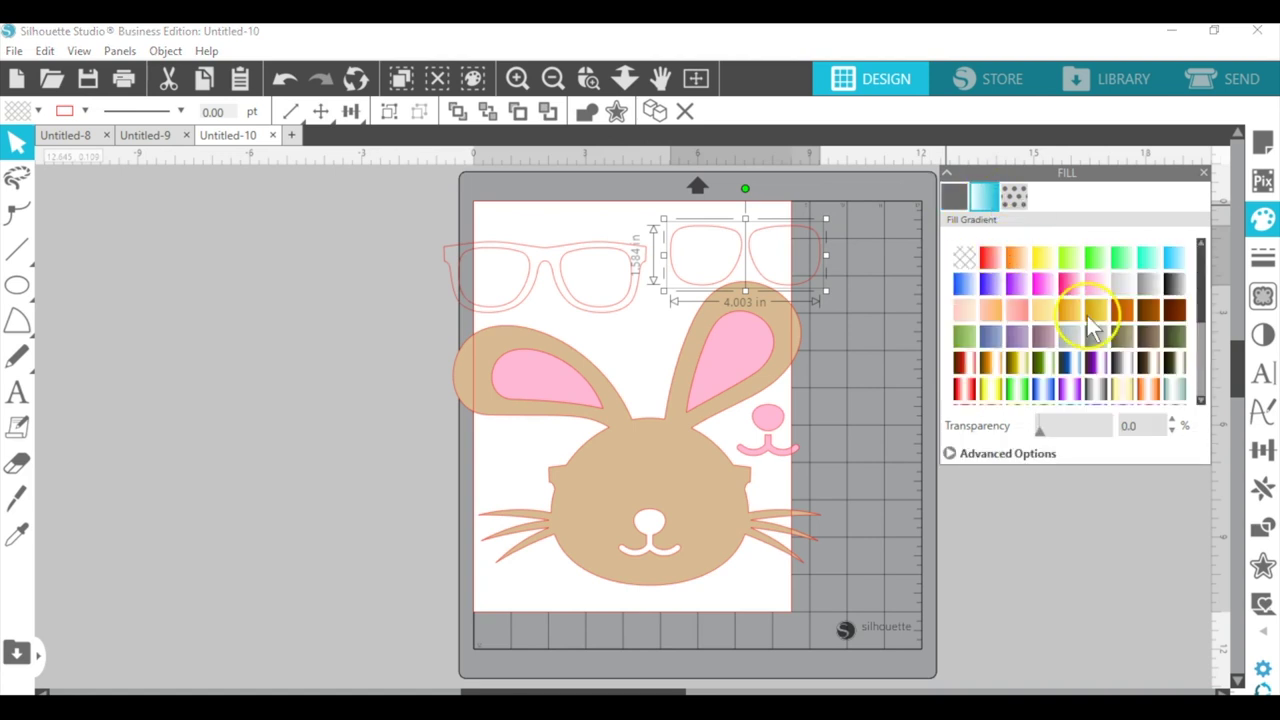
{"action": "left_click", "coordinate": [1130, 287]}
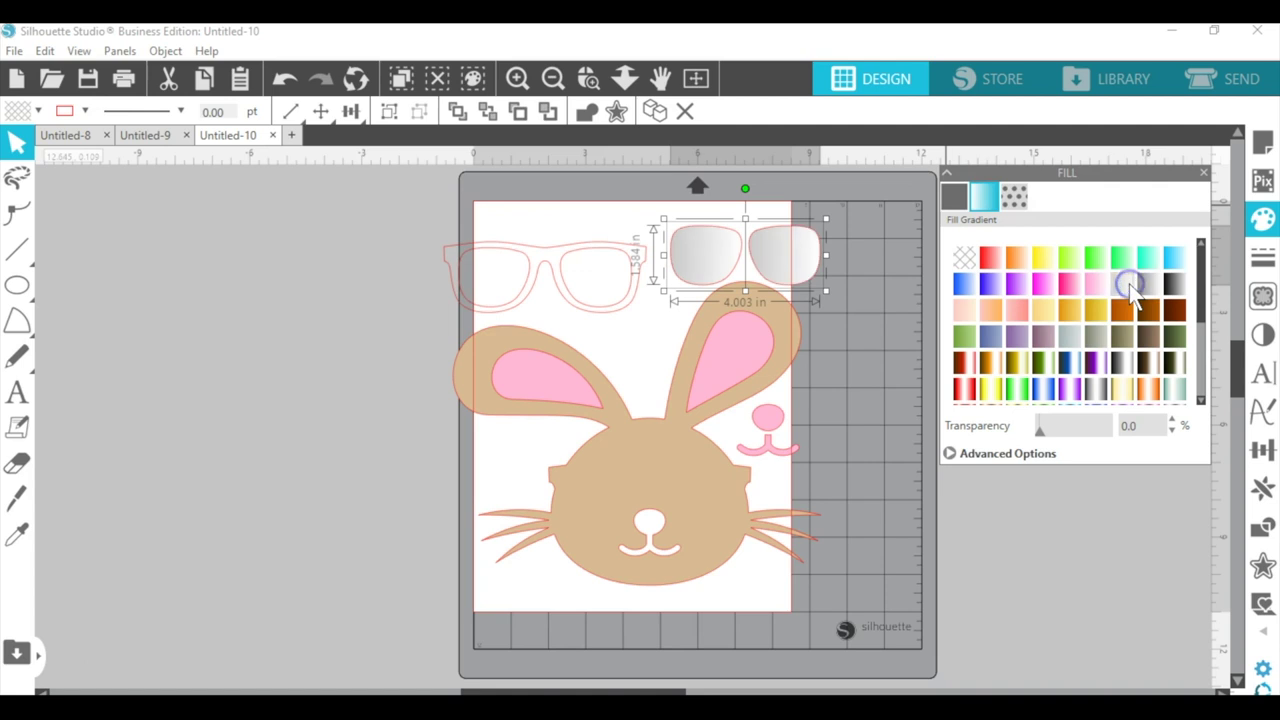
{"action": "left_click", "coordinate": [1148, 287]}
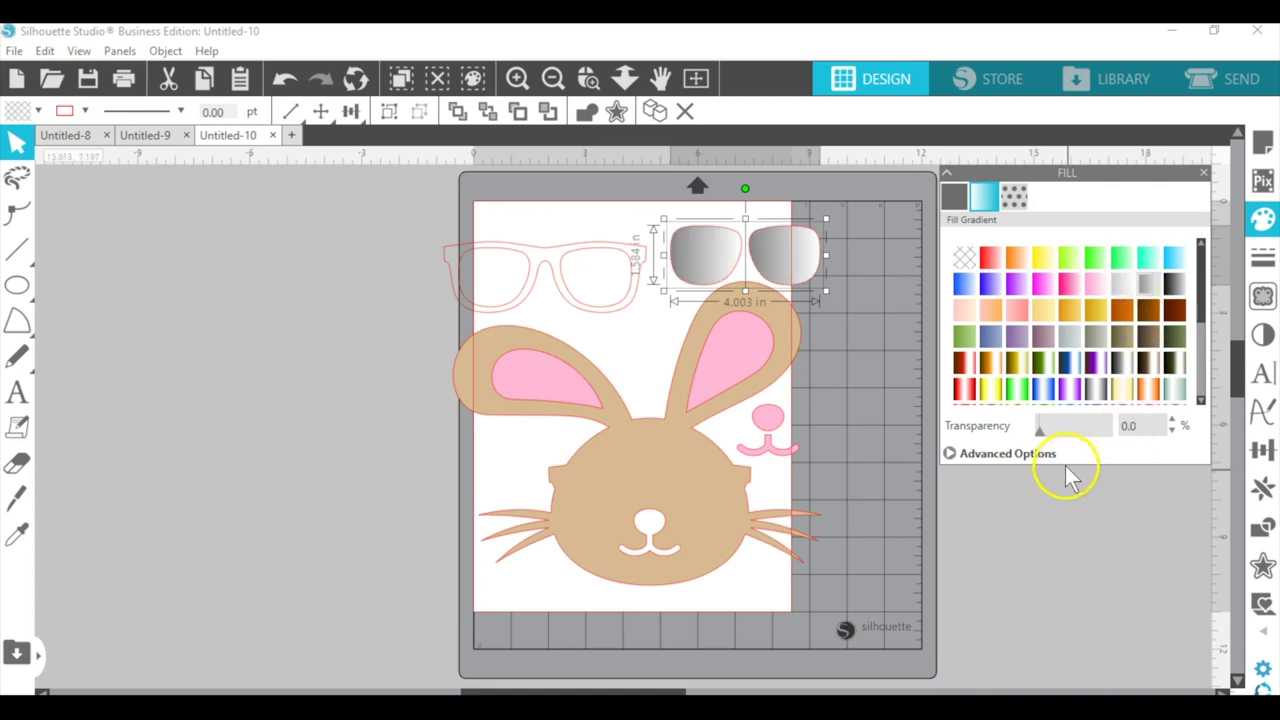
{"action": "left_click", "coordinate": [950, 456]}
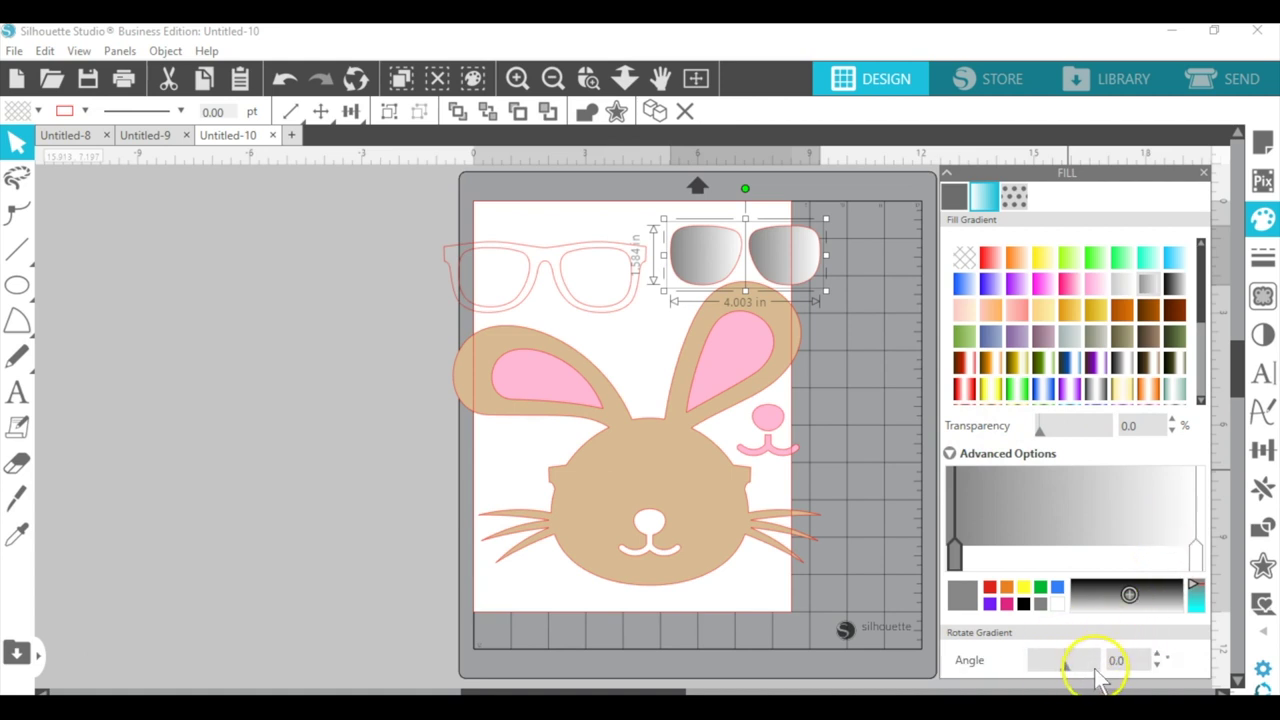
{"action": "left_click_drag", "start_coordinate": [1066, 676], "coordinate": [1057, 677]}
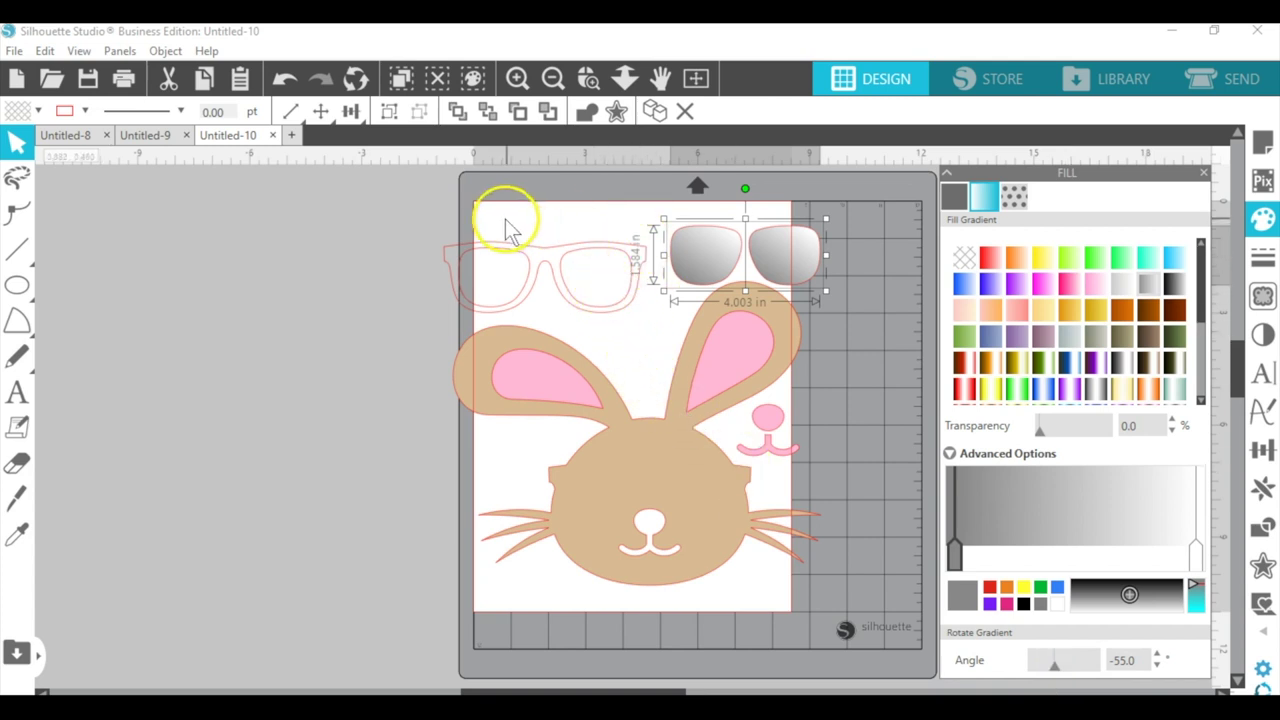
Select the sunglasses frame as a whole and browse the available pattern fills for it.
{"action": "double_click", "coordinate": [548, 252]}
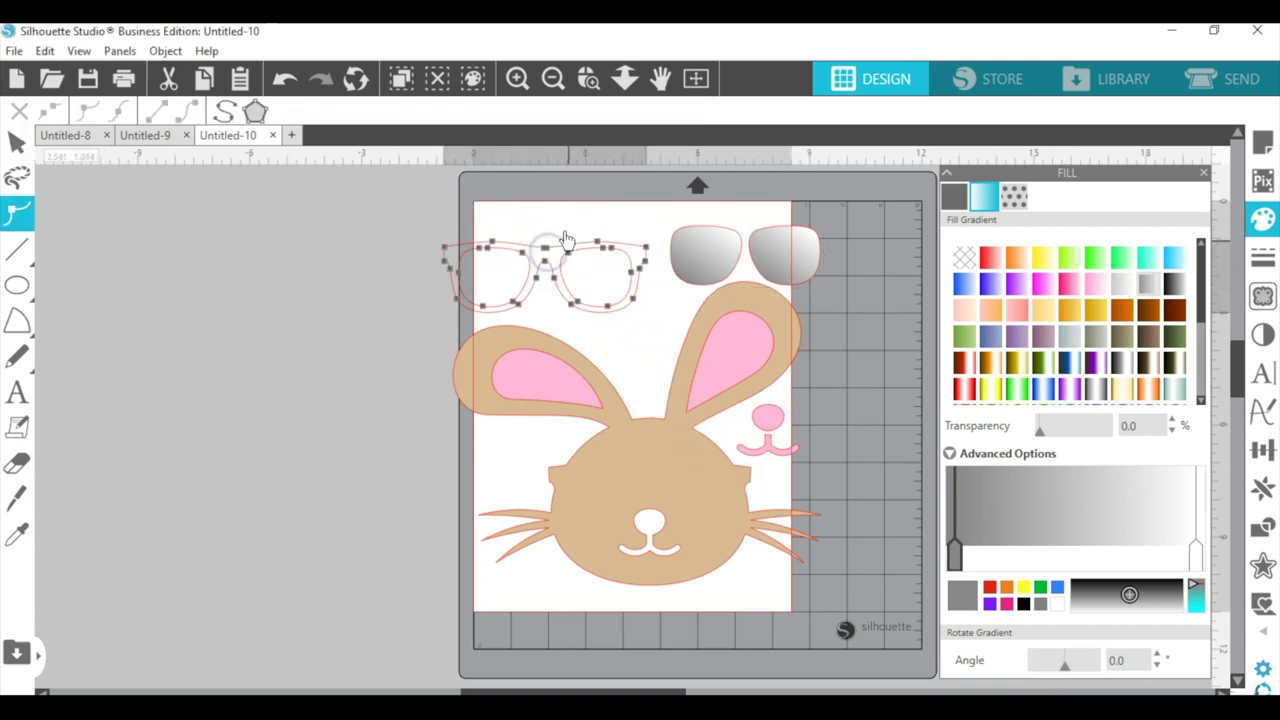
{"action": "double_click", "coordinate": [565, 246]}
{"action": "left_click", "coordinate": [990, 190]}
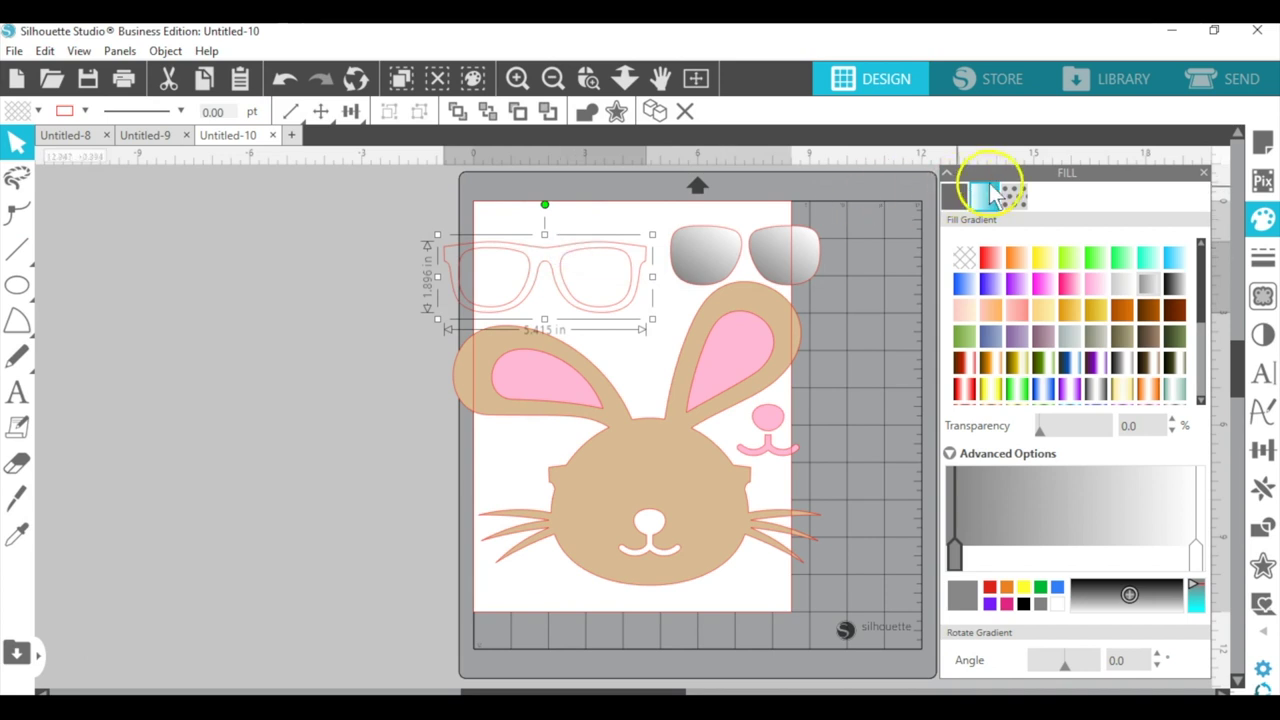
{"action": "left_click", "coordinate": [1018, 196]}
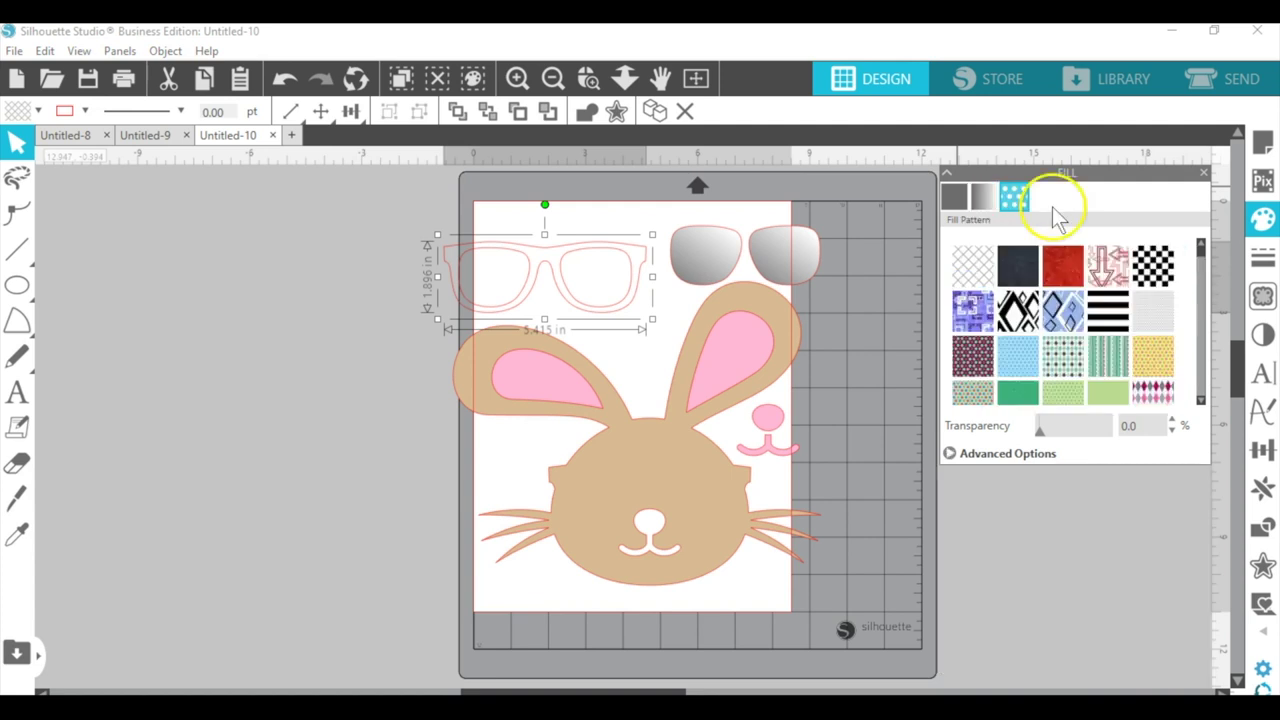
{"action": "left_click_drag", "start_coordinate": [1205, 262], "coordinate": [1203, 374]}
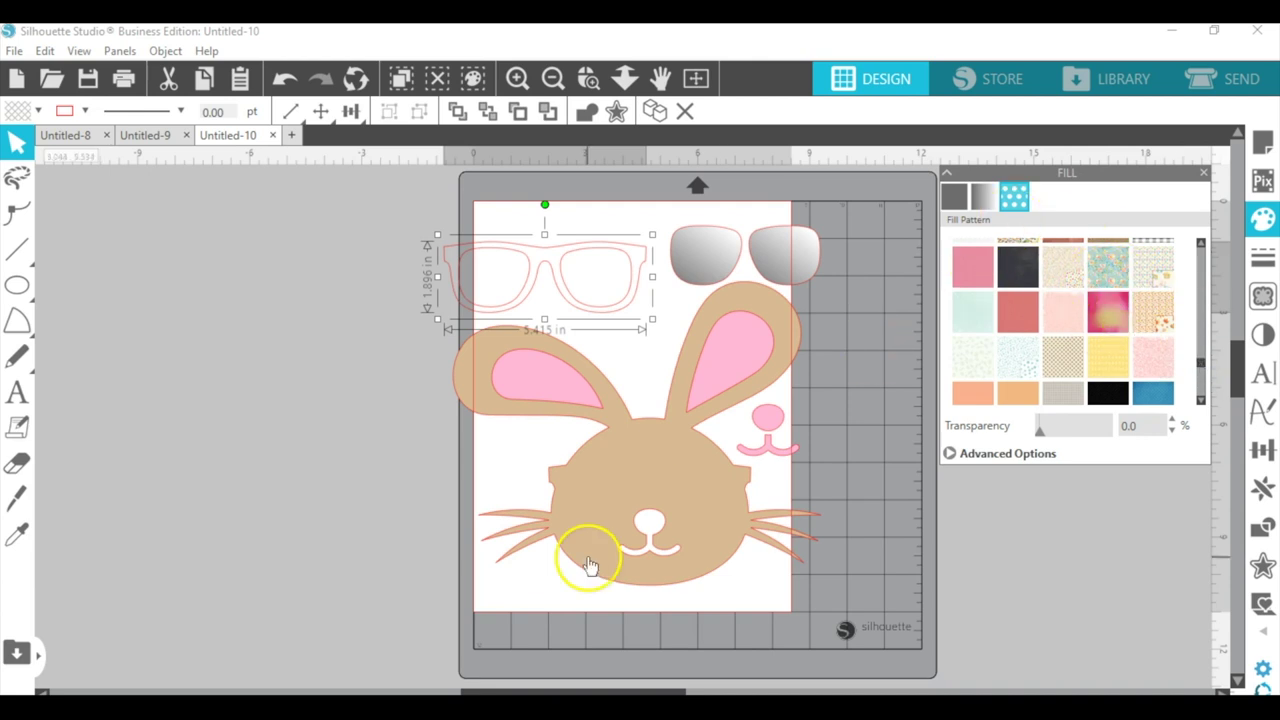
Show the library beside the design, go to the Patterns folder and search for "underwa".
{"action": "left_click", "coordinate": [16, 653]}
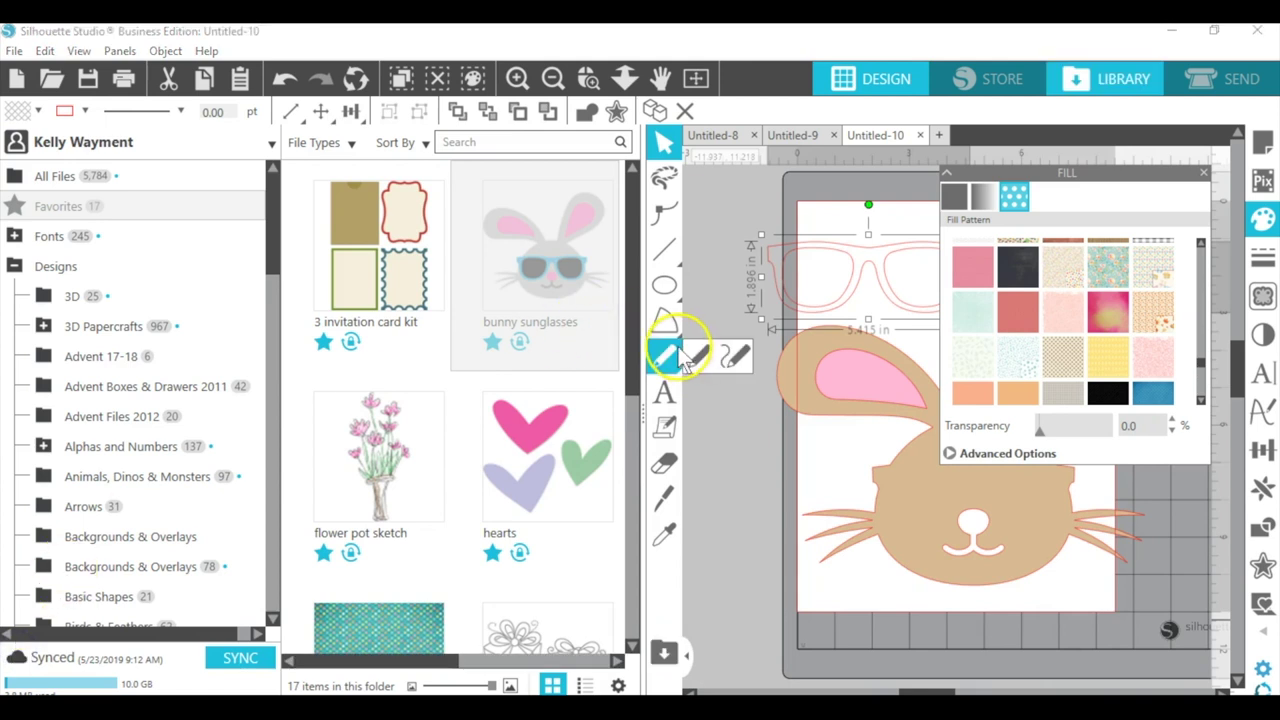
{"action": "left_click_drag", "start_coordinate": [274, 240], "coordinate": [240, 580]}
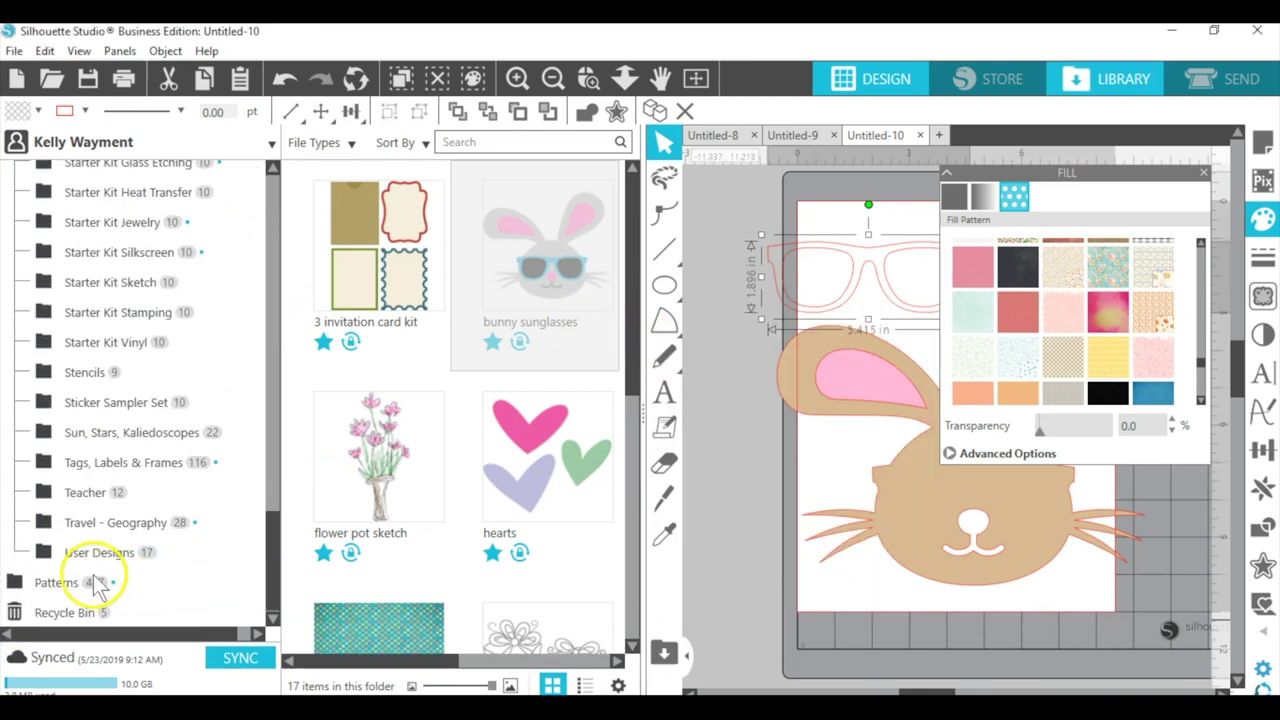
{"action": "left_click", "coordinate": [40, 583]}
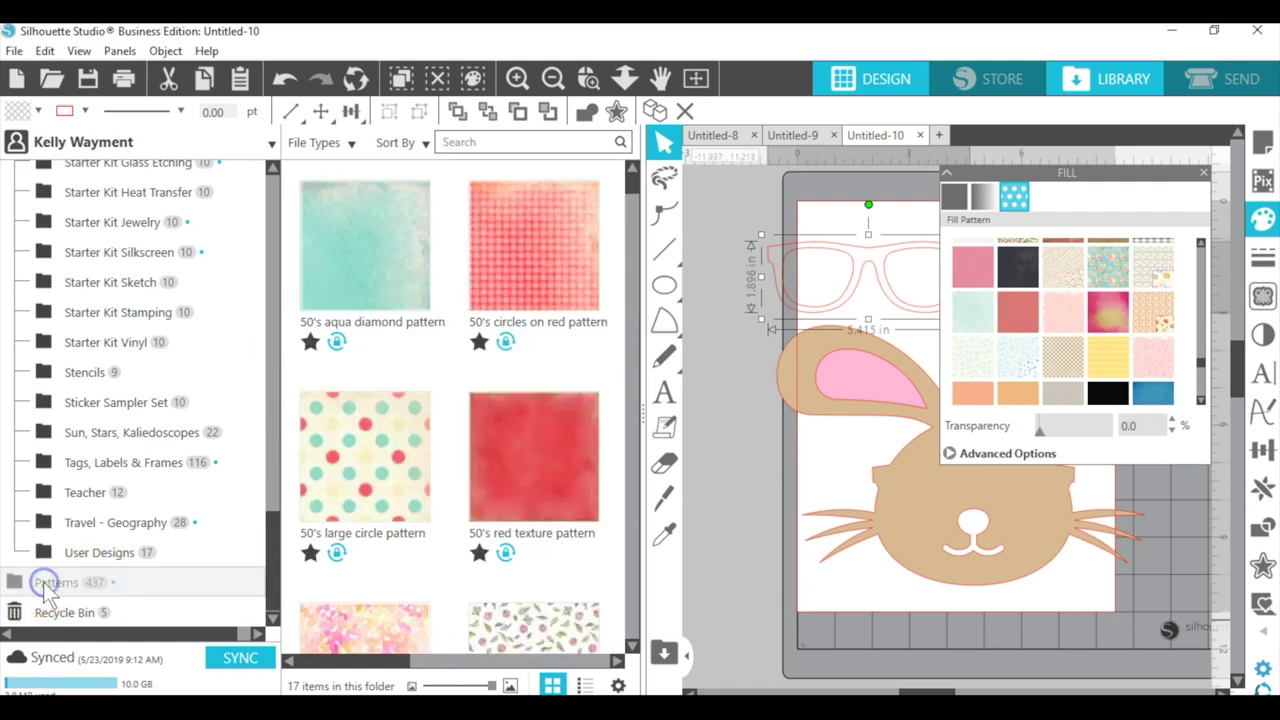
{"action": "left_click", "coordinate": [511, 142]}
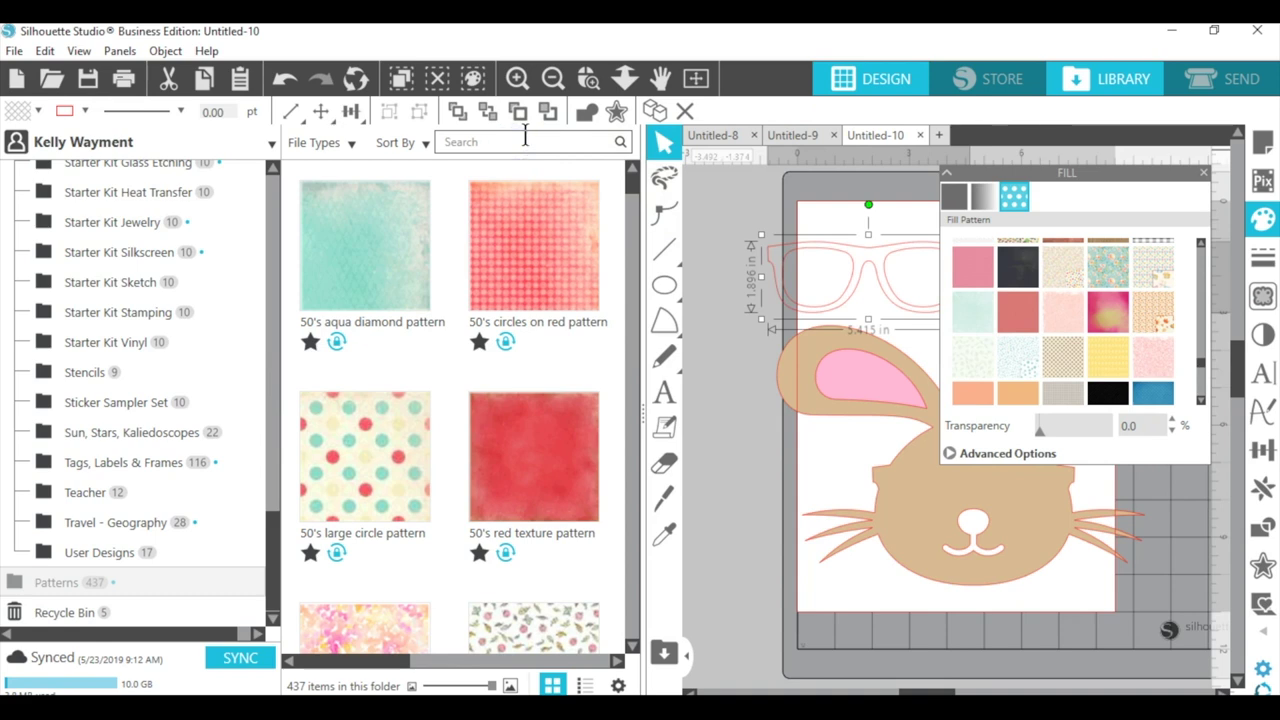
{"action": "type", "text": "underwa"}
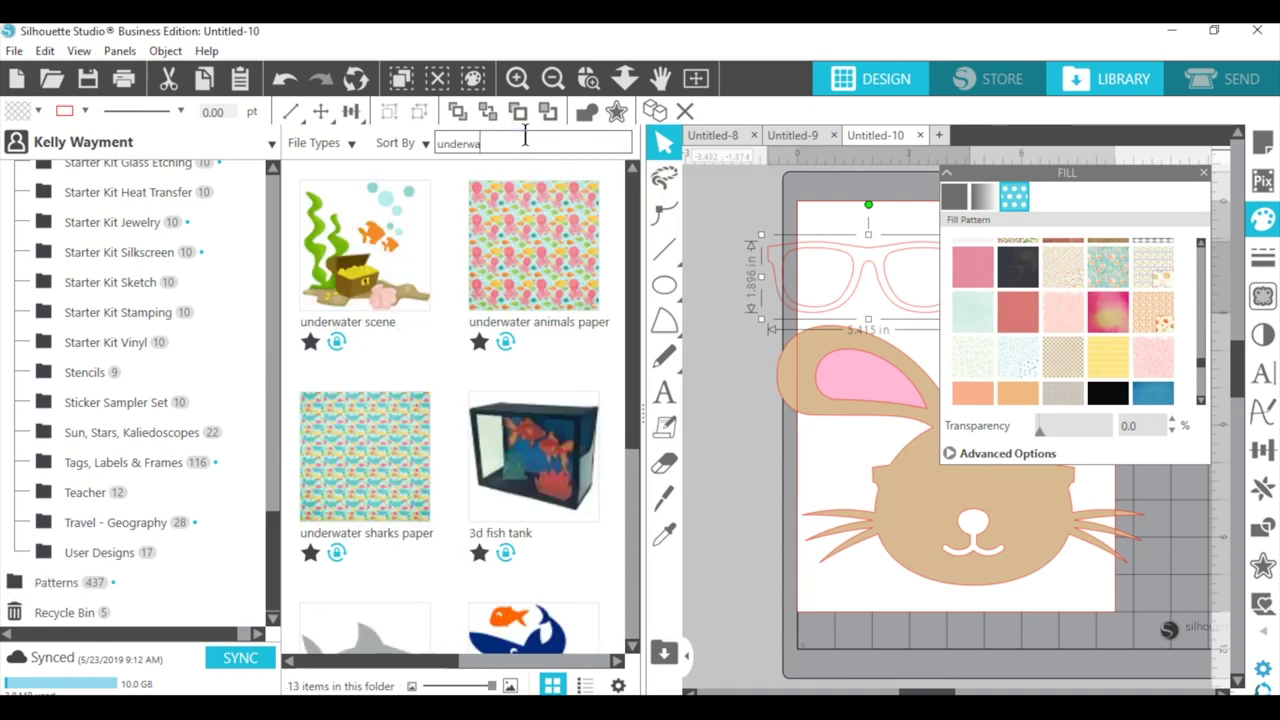
Fill the sunglasses frame with the underwater sharks paper pattern from the library and close the library view.
{"action": "left_click_drag", "start_coordinate": [634, 257], "coordinate": [640, 289]}
{"action": "scroll", "coordinate": [309, 443], "scroll_direction": "up", "scroll_amount": 3}
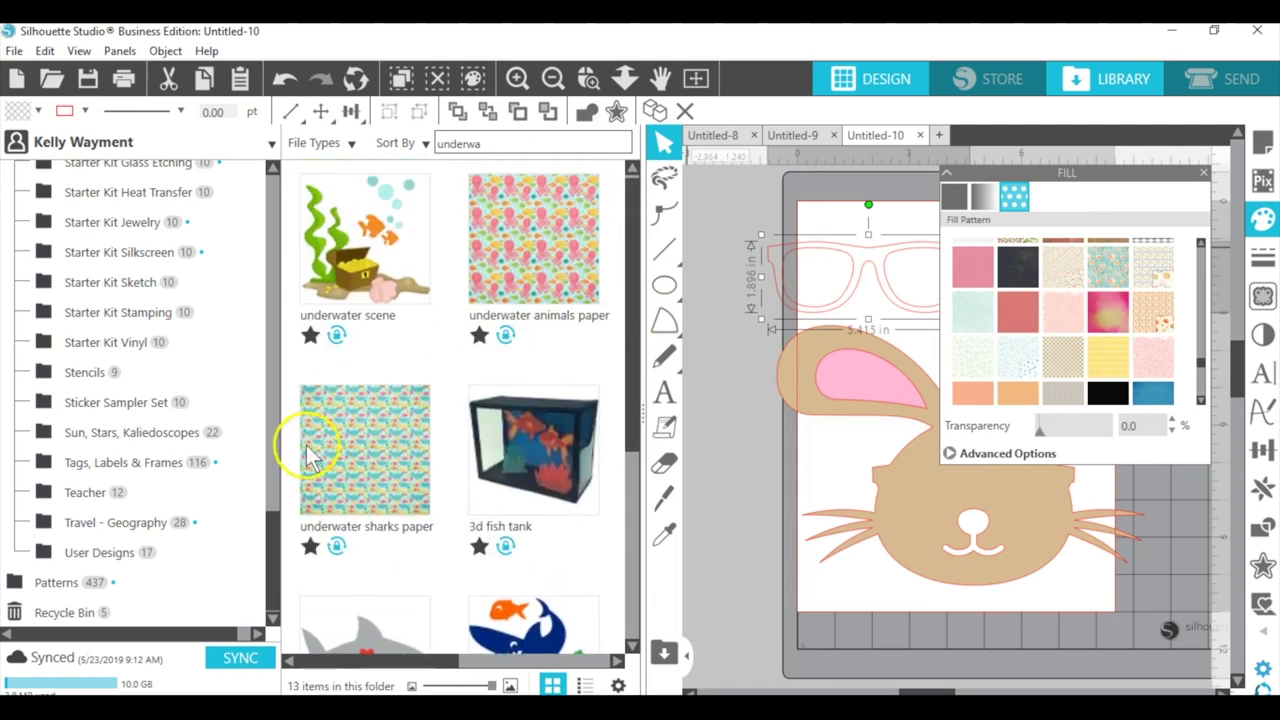
{"action": "left_click", "coordinate": [334, 439]}
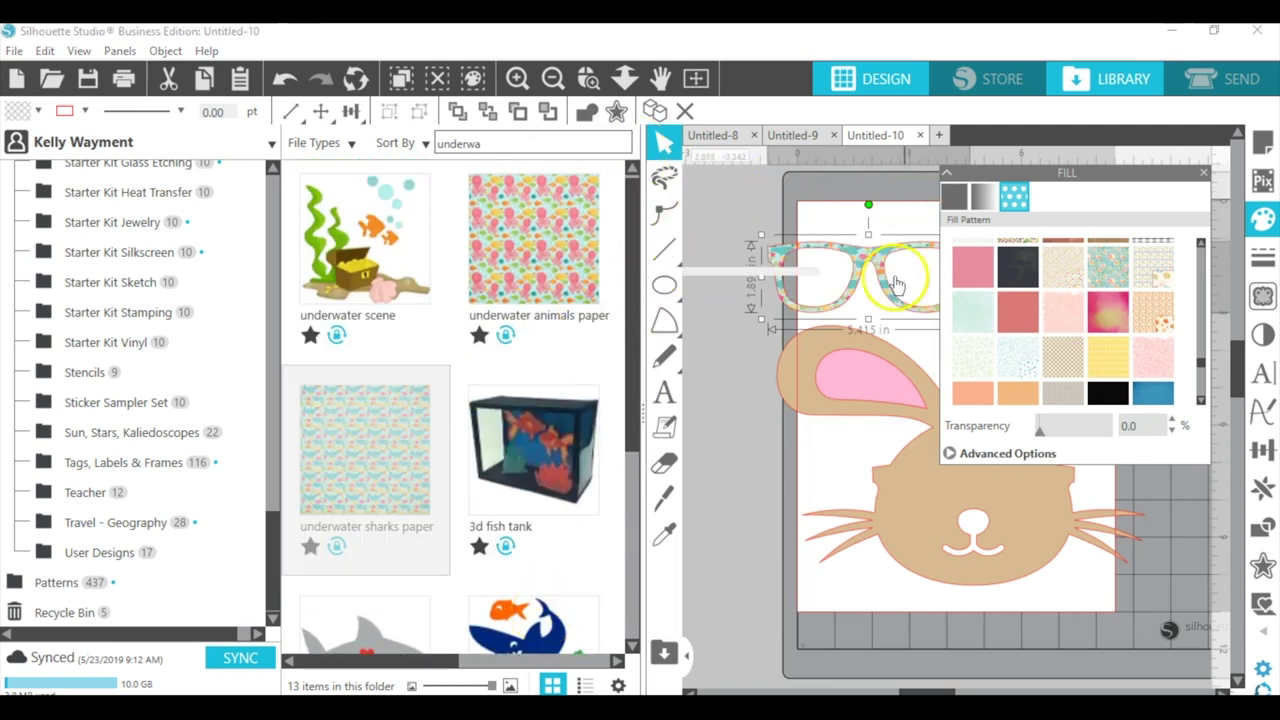
{"action": "left_click", "coordinate": [686, 655]}
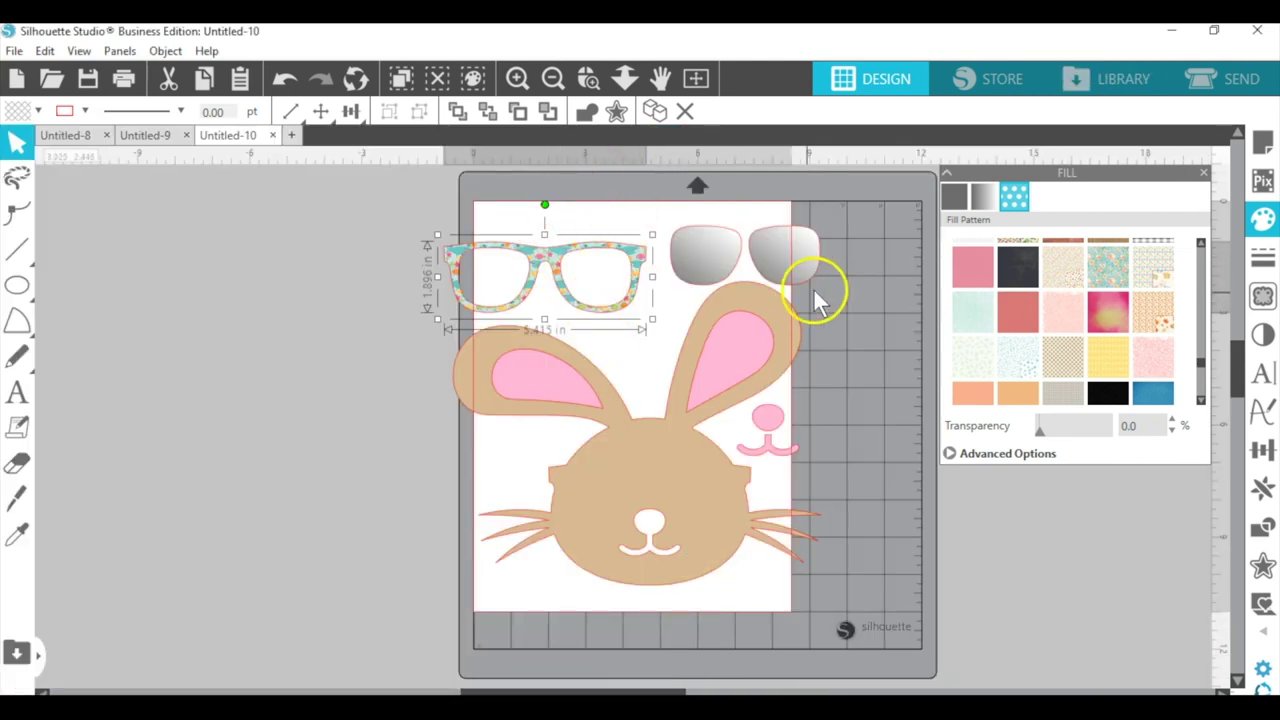
Make the outlines of all the bunny pieces transparent by removing their line colour.
{"action": "left_click_drag", "start_coordinate": [429, 199], "coordinate": [836, 560]}
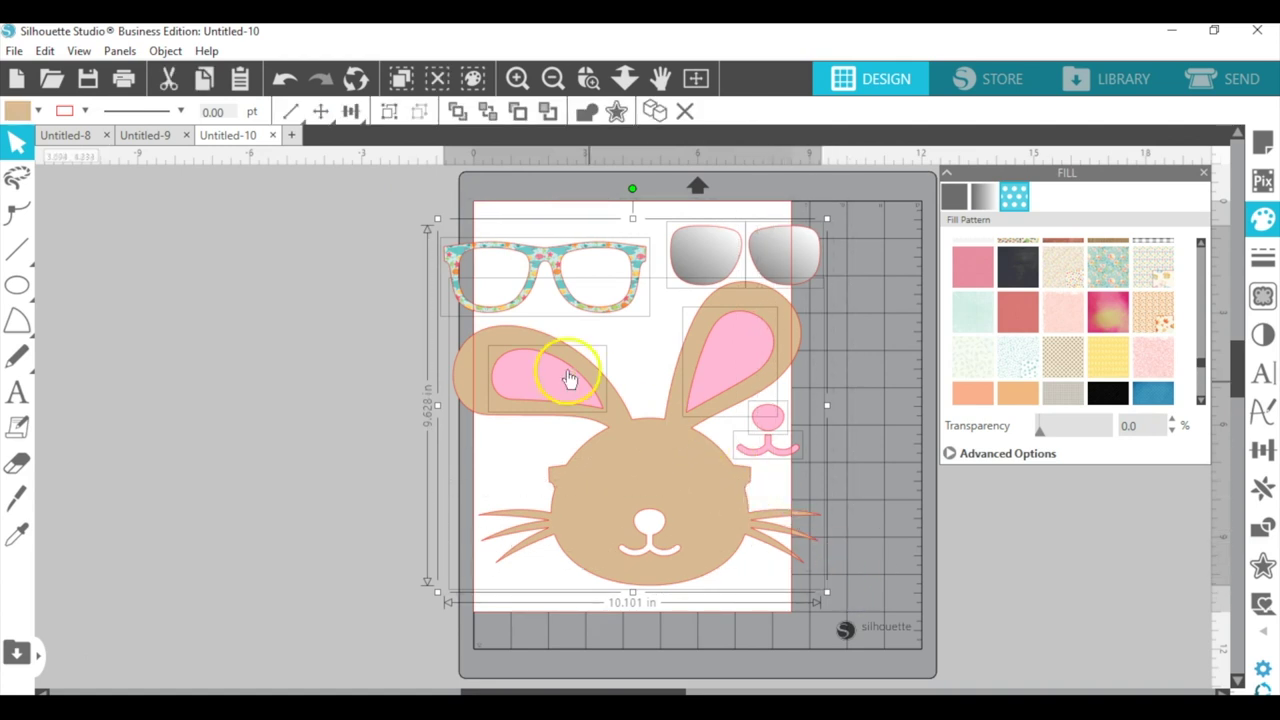
{"action": "left_click", "coordinate": [84, 111]}
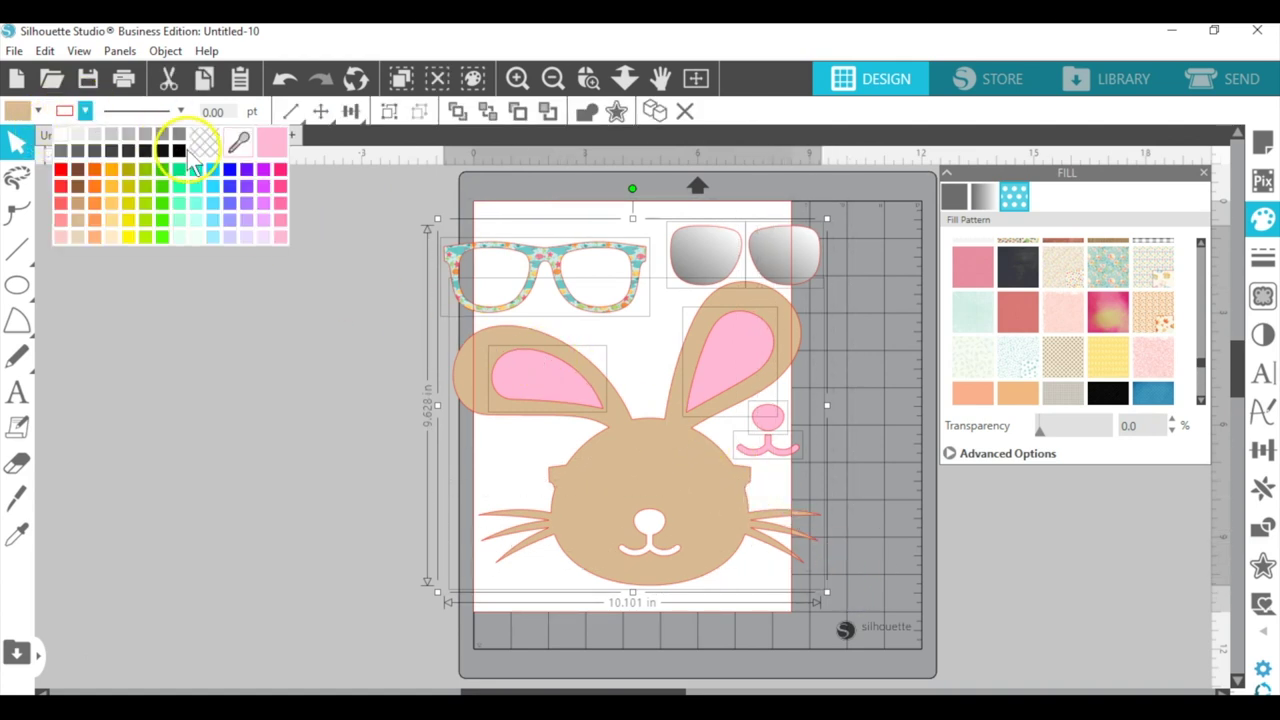
{"action": "left_click", "coordinate": [200, 148]}
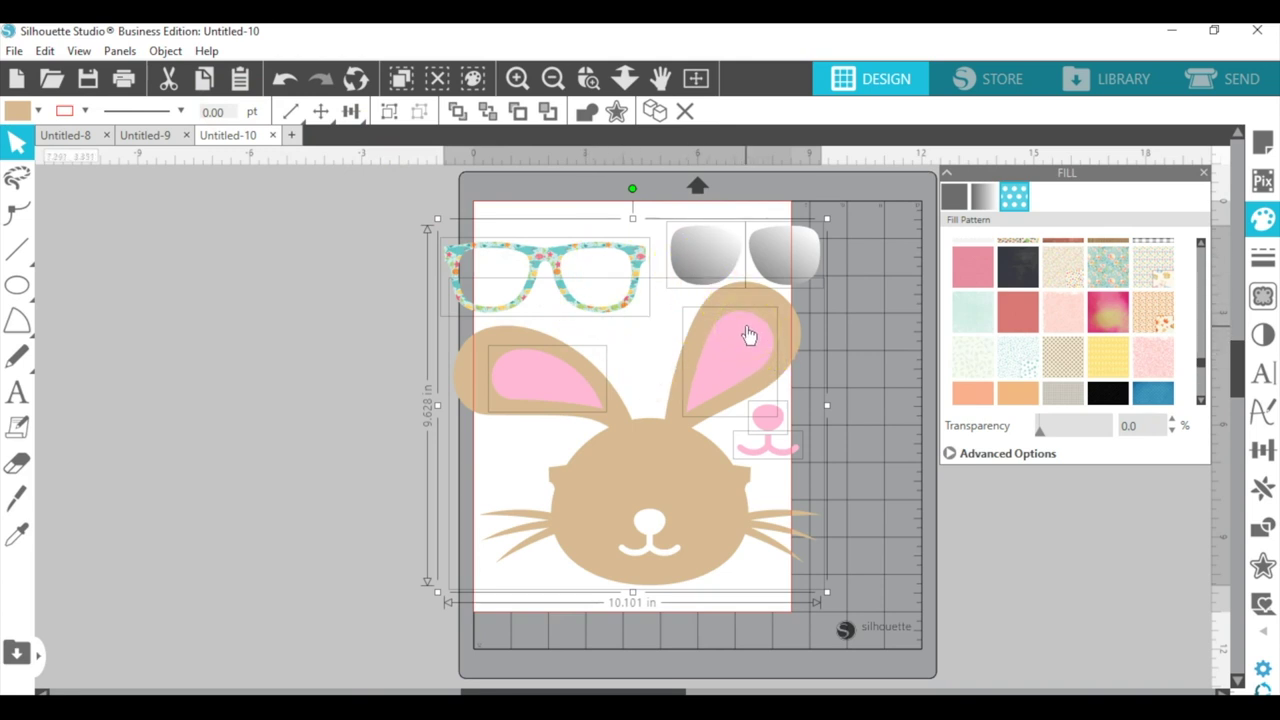
{"action": "left_click", "coordinate": [850, 306]}
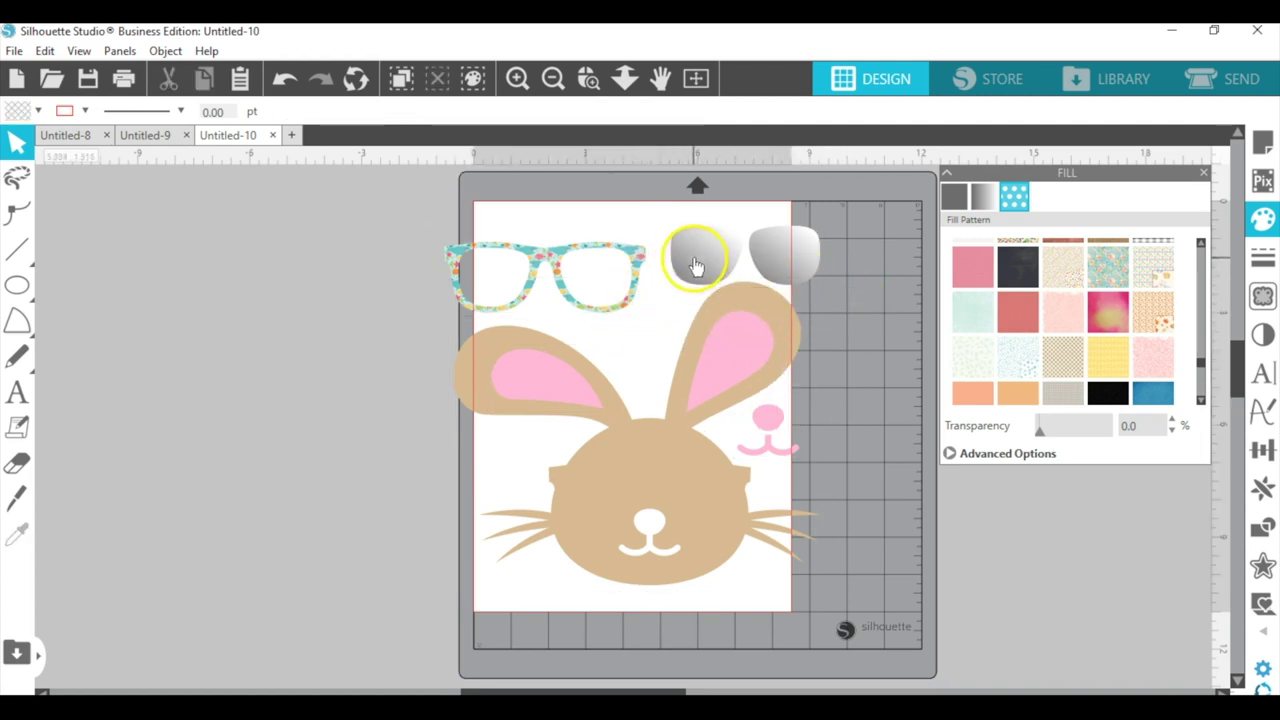
Assemble the bunny's face by placing the patterned frame, nose, mouth and both gradient lenses onto the head.
{"action": "left_click_drag", "start_coordinate": [555, 290], "coordinate": [664, 489]}
{"action": "left_click_drag", "start_coordinate": [766, 414], "coordinate": [648, 535]}
{"action": "left_click_drag", "start_coordinate": [768, 447], "coordinate": [653, 561]}
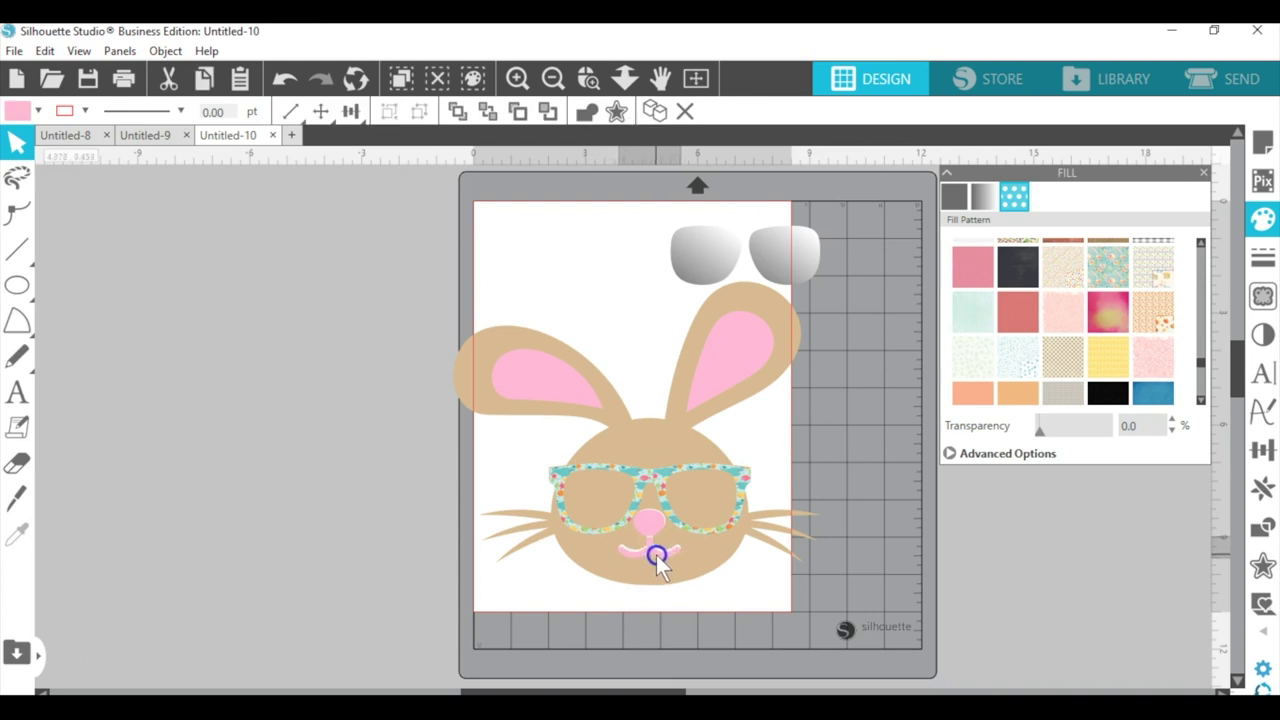
{"action": "left_click_drag", "start_coordinate": [726, 240], "coordinate": [587, 508]}
{"action": "left_click_drag", "start_coordinate": [766, 246], "coordinate": [699, 504]}
Check the fit of the lenses, frame and nose on the bunny's face and nudge the mouth slightly down.
{"action": "left_click", "coordinate": [588, 78]}
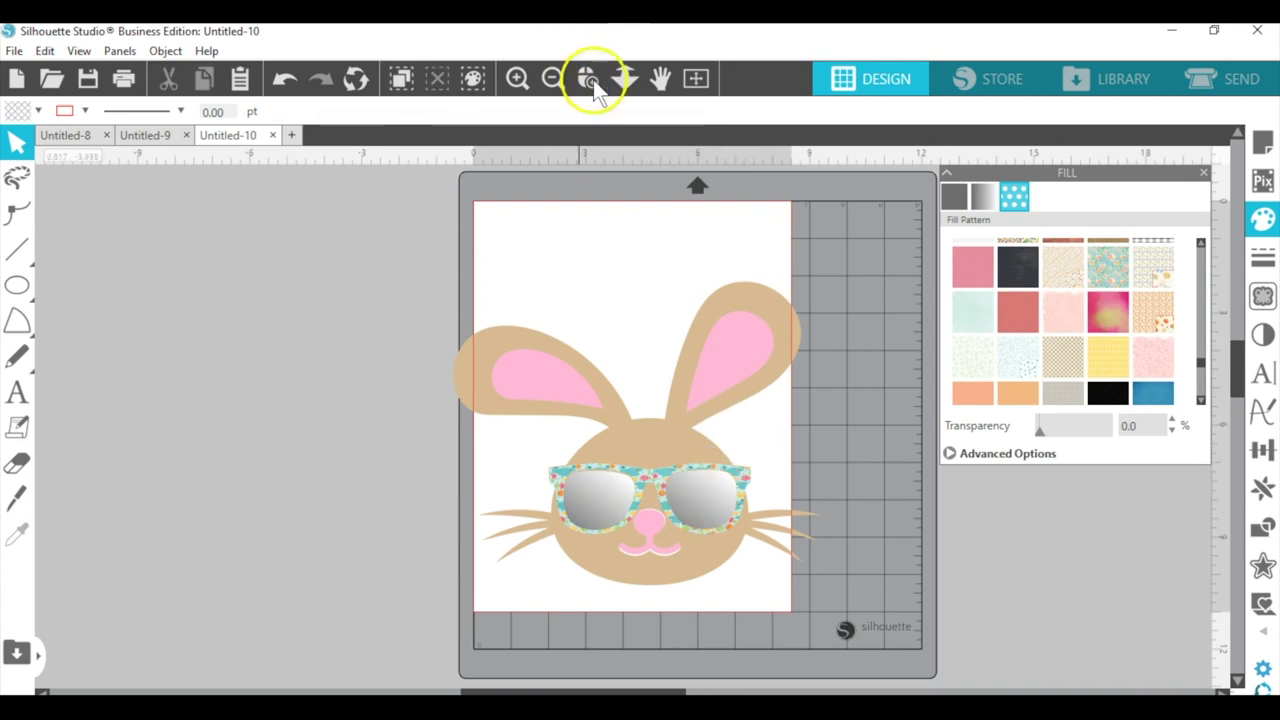
{"action": "left_click_drag", "start_coordinate": [432, 268], "coordinate": [861, 600]}
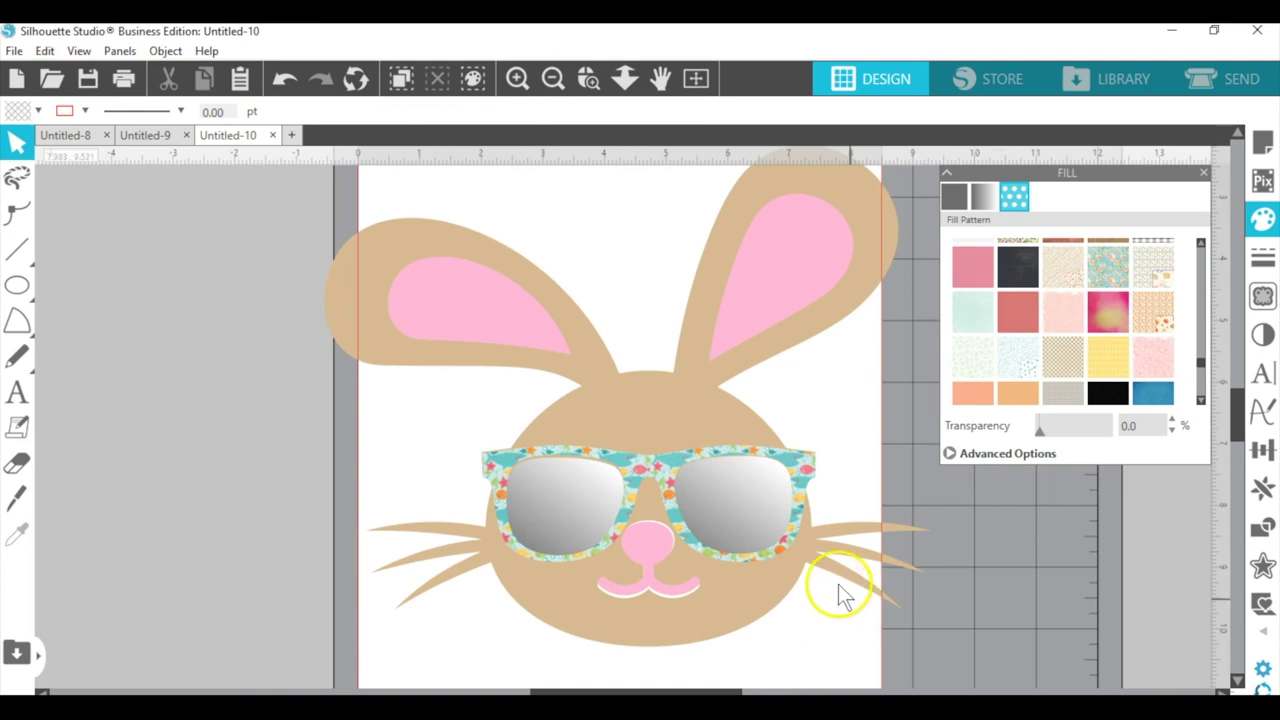
{"action": "left_click", "coordinate": [558, 516]}
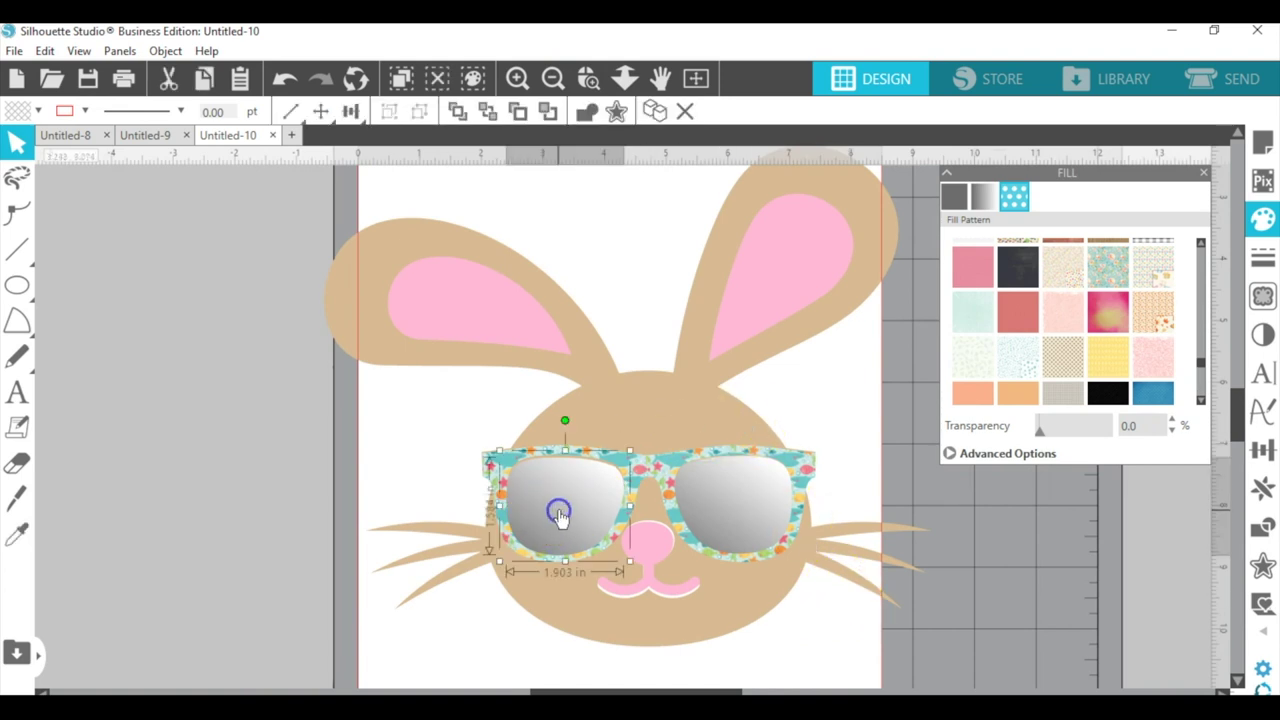
{"action": "left_click", "coordinate": [654, 466]}
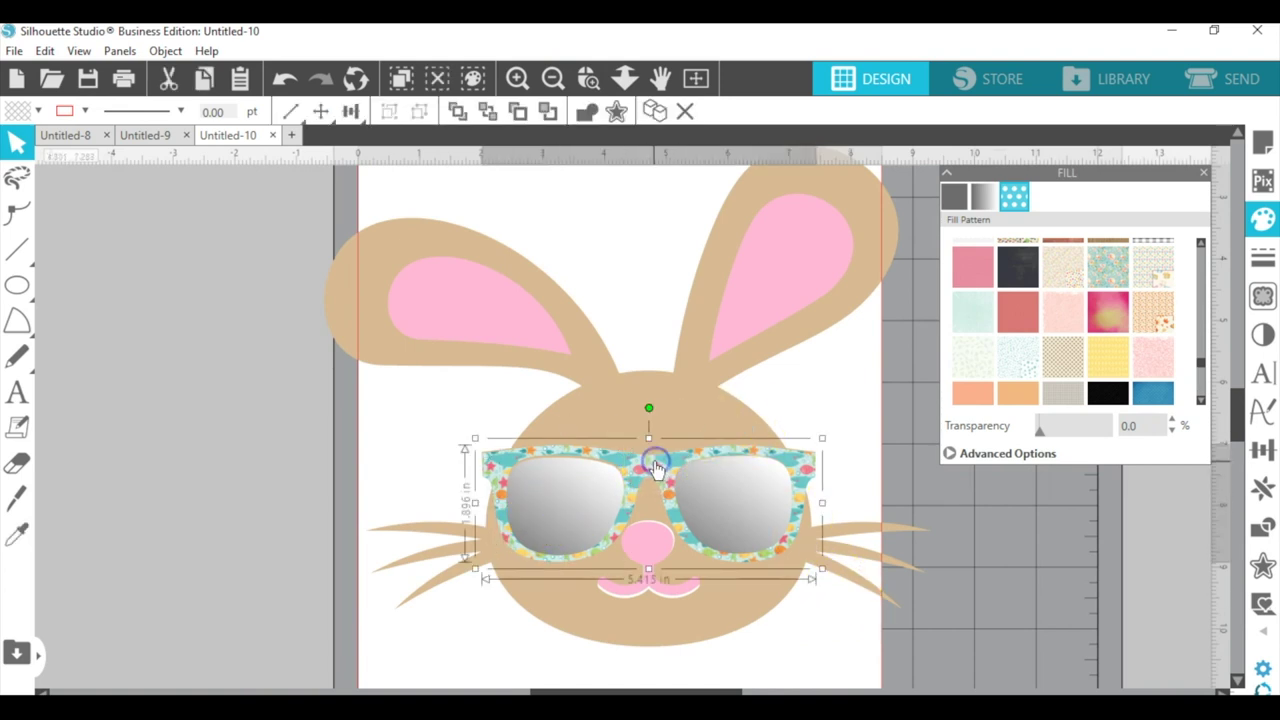
{"action": "left_click", "coordinate": [608, 482]}
{"action": "left_click", "coordinate": [716, 490]}
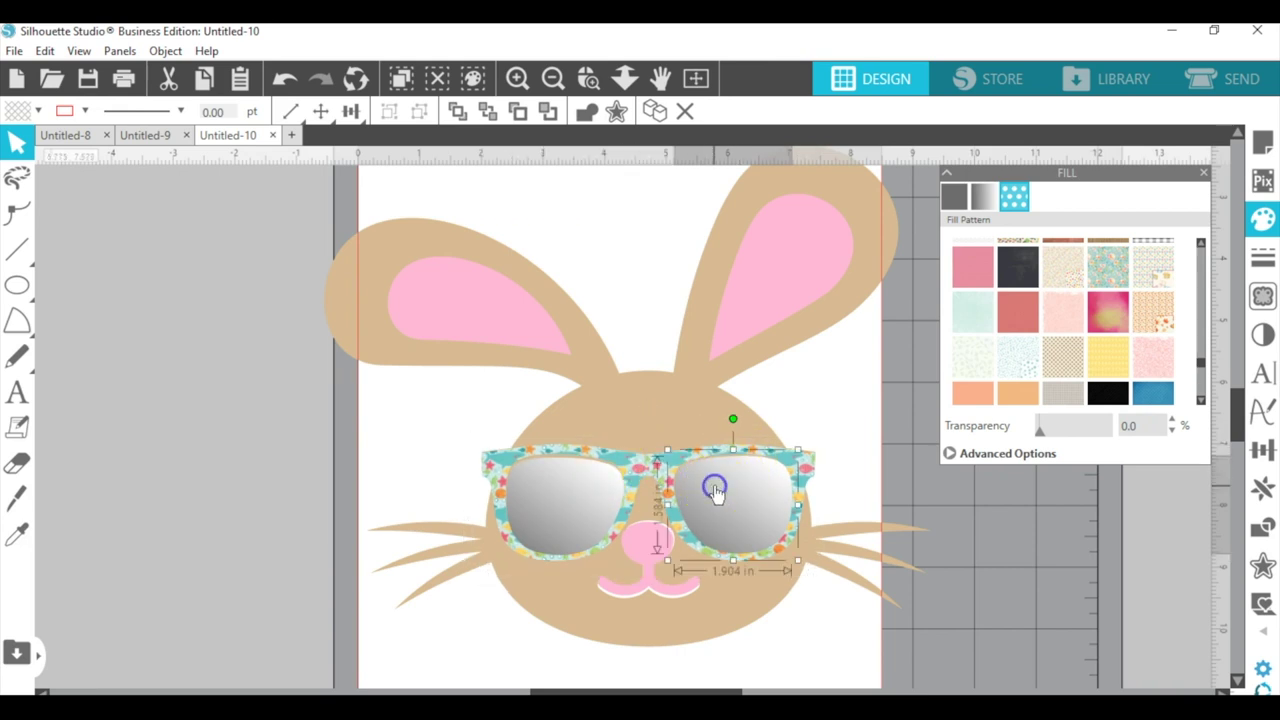
{"action": "left_click", "coordinate": [567, 510]}
{"action": "left_click", "coordinate": [643, 536]}
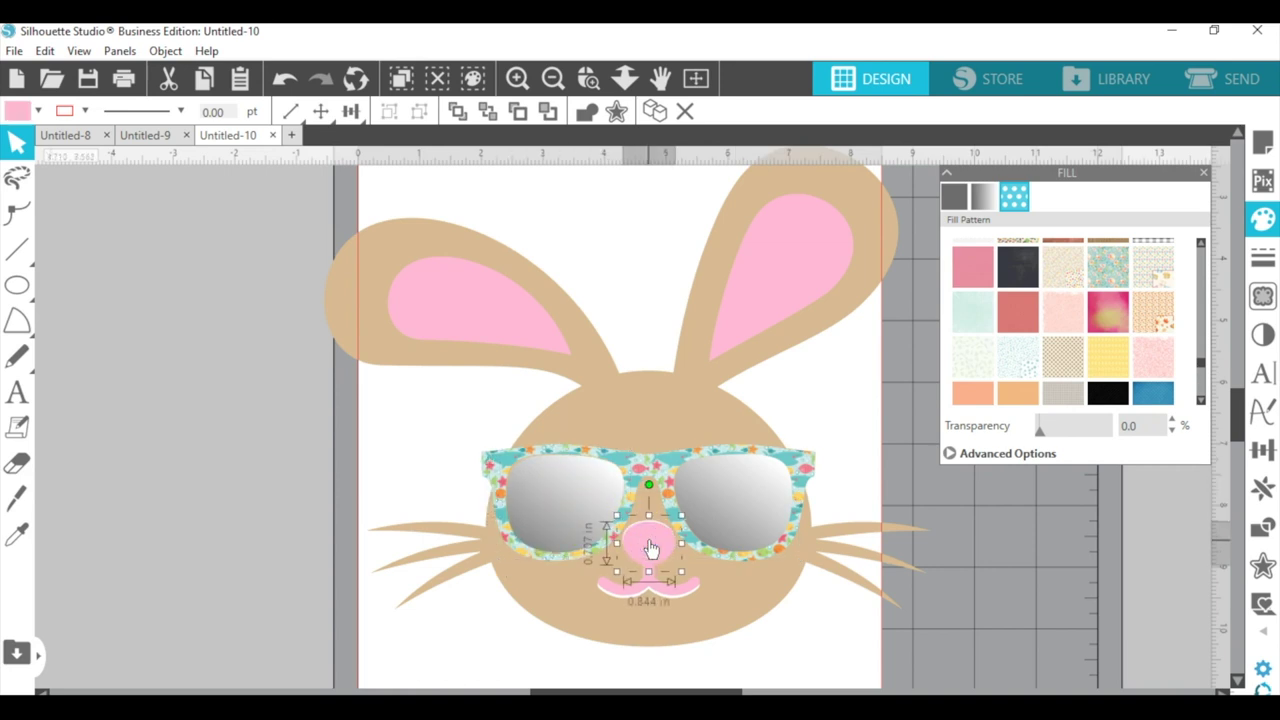
{"action": "left_click", "coordinate": [630, 594]}
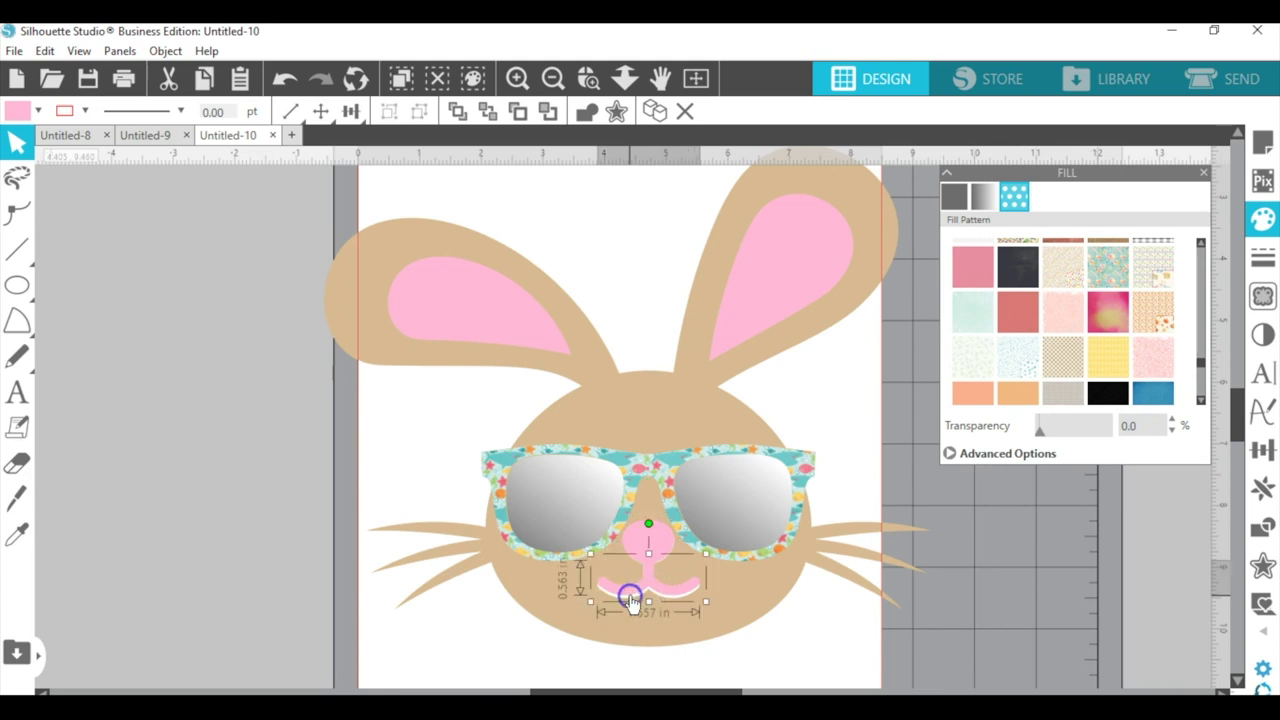
{"action": "left_click_drag", "start_coordinate": [630, 600], "coordinate": [632, 603]}
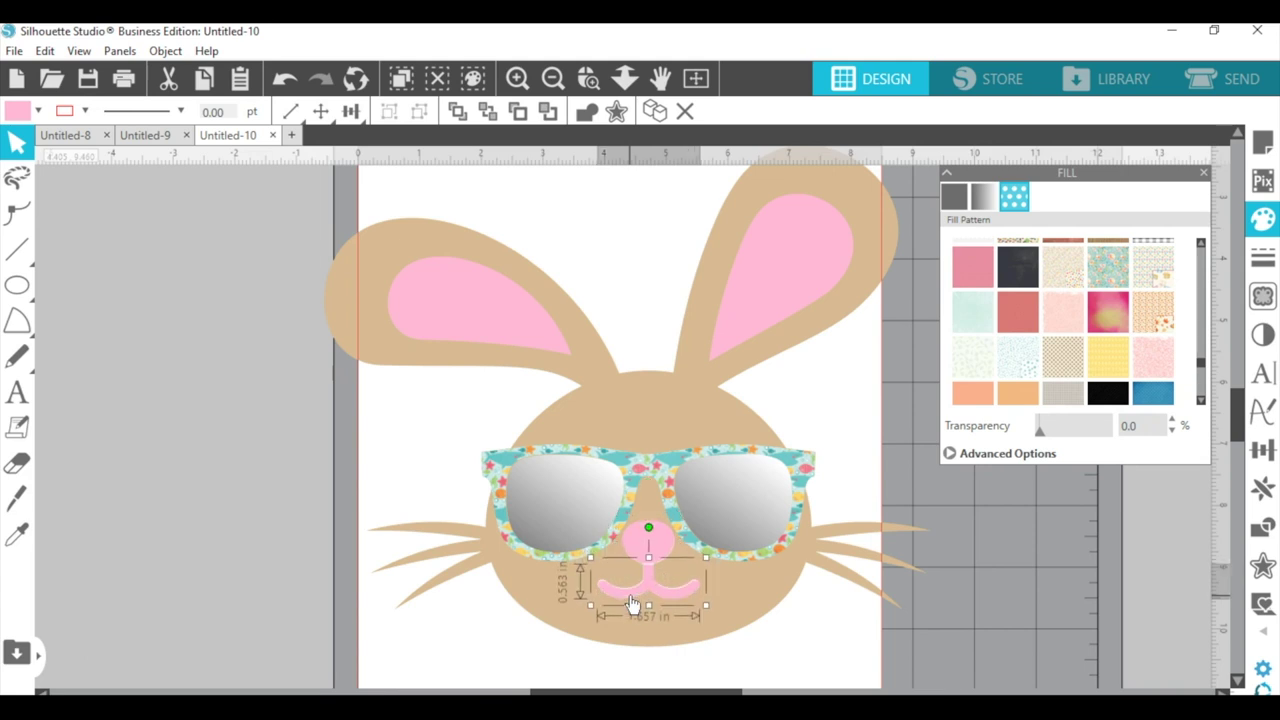
{"action": "left_click", "coordinate": [762, 446]}
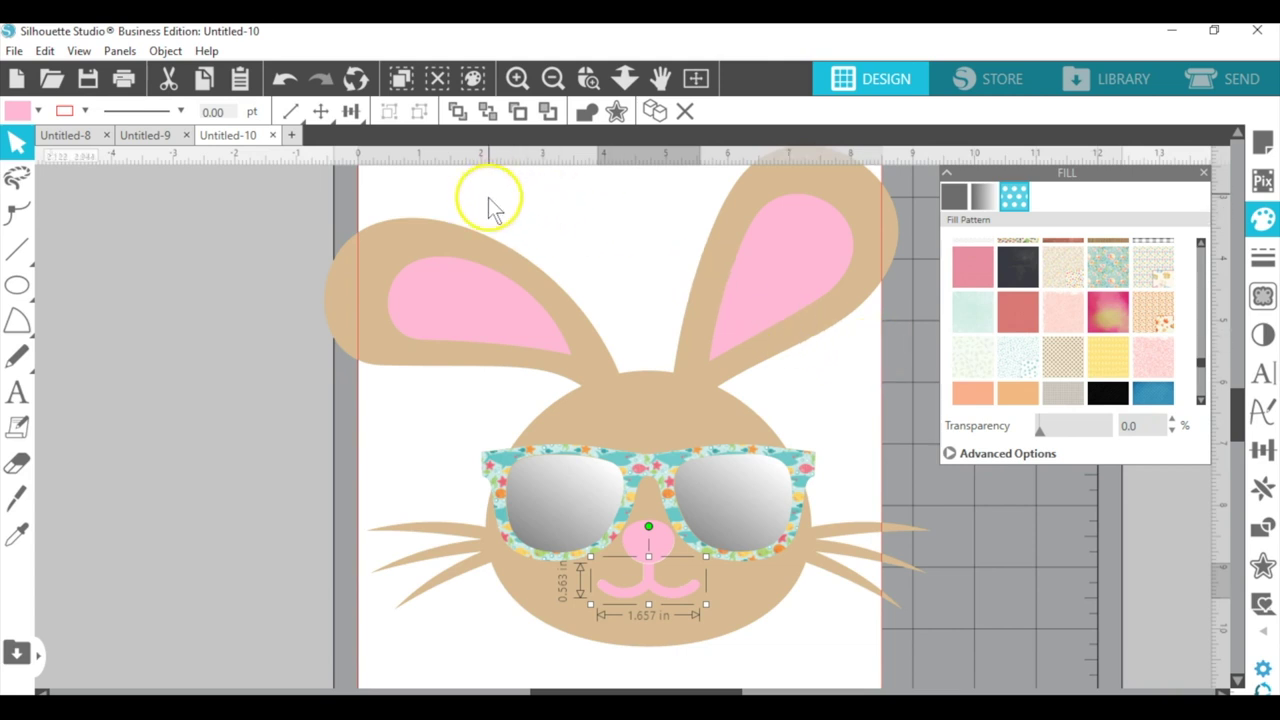
Group all the bunny pieces and set the group's width to 4 inches, keeping its proportions.
{"action": "left_click_drag", "start_coordinate": [487, 198], "coordinate": [830, 610]}
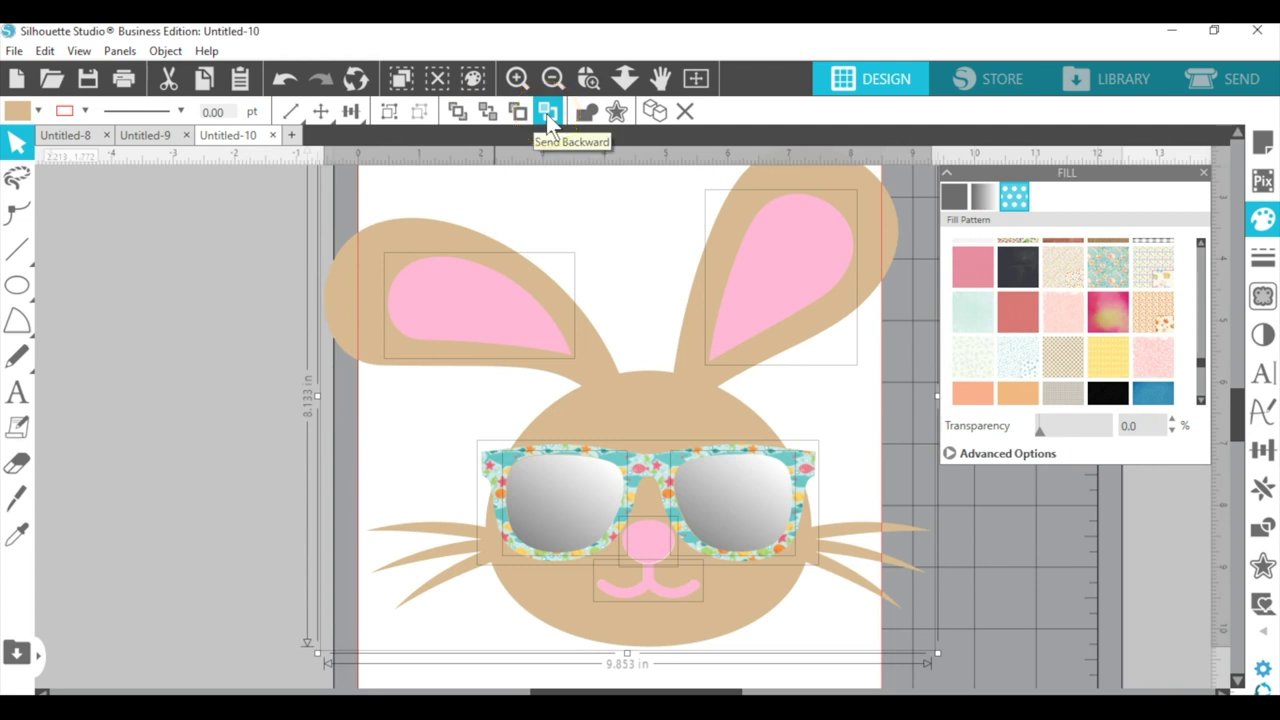
{"action": "left_click", "coordinate": [388, 115]}
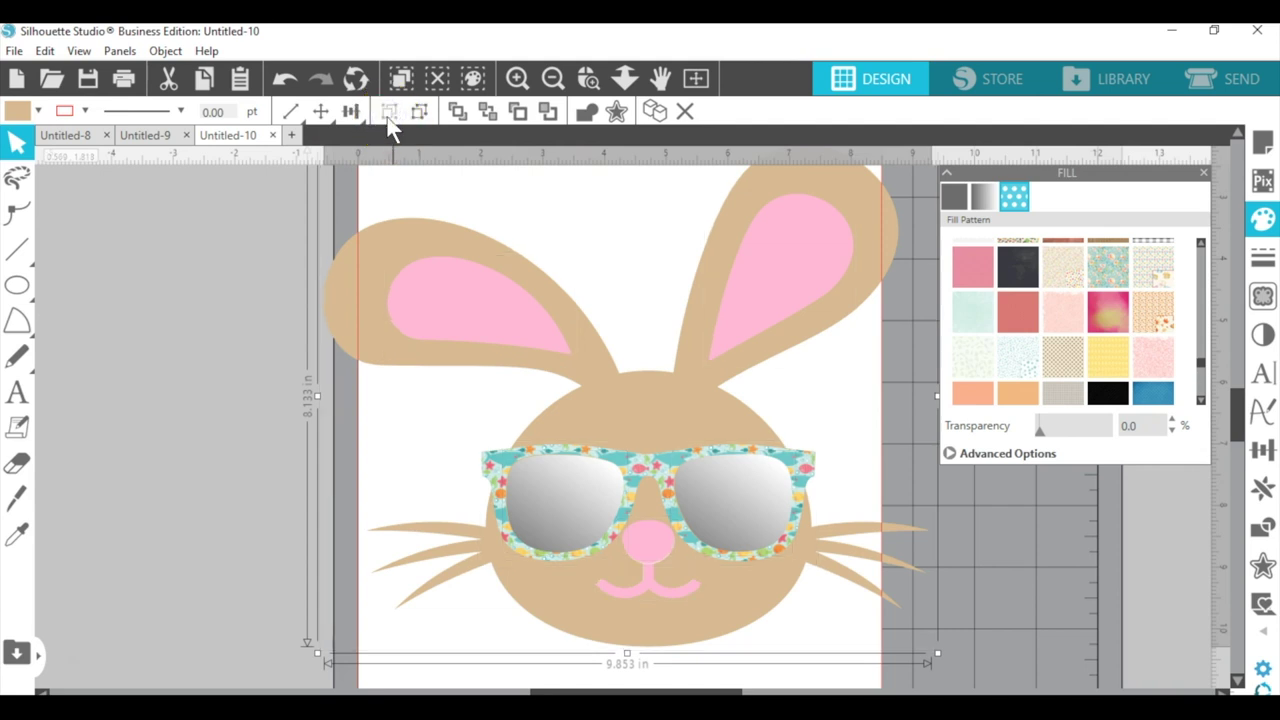
{"action": "left_click", "coordinate": [289, 111]}
{"action": "left_click", "coordinate": [316, 143]}
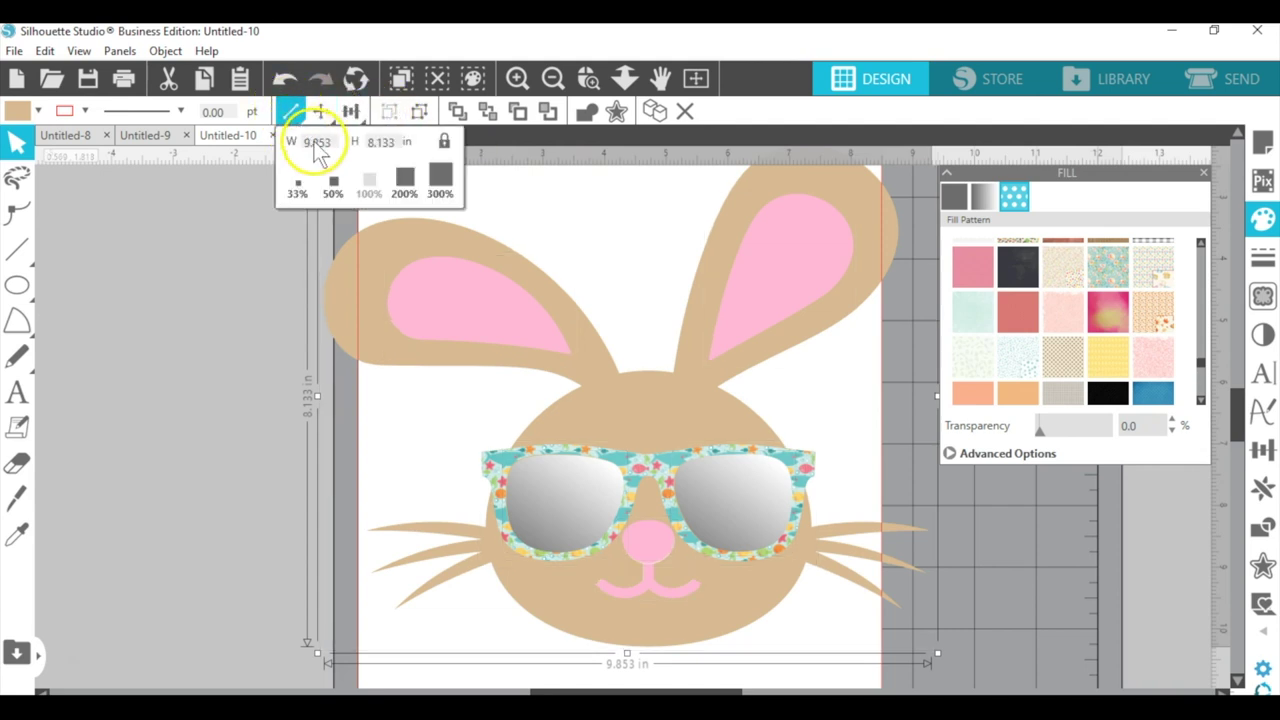
{"action": "double_click", "coordinate": [319, 144]}
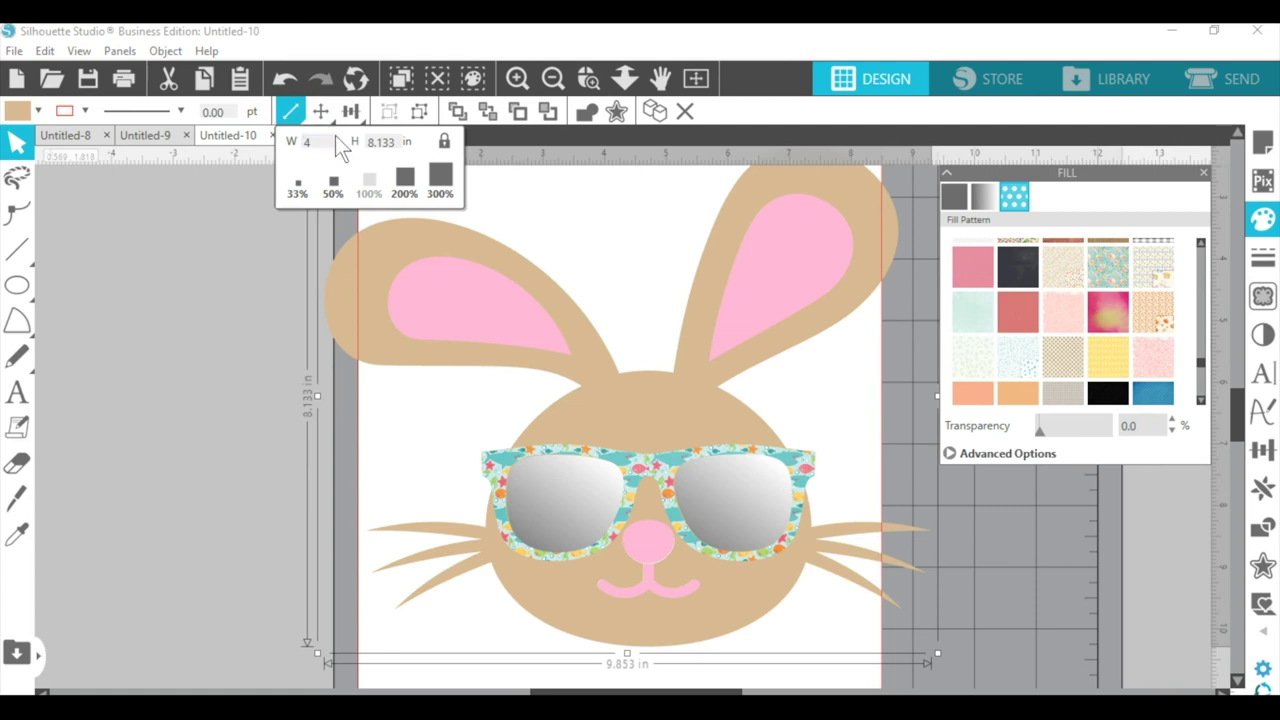
{"action": "key", "text": "Return"}
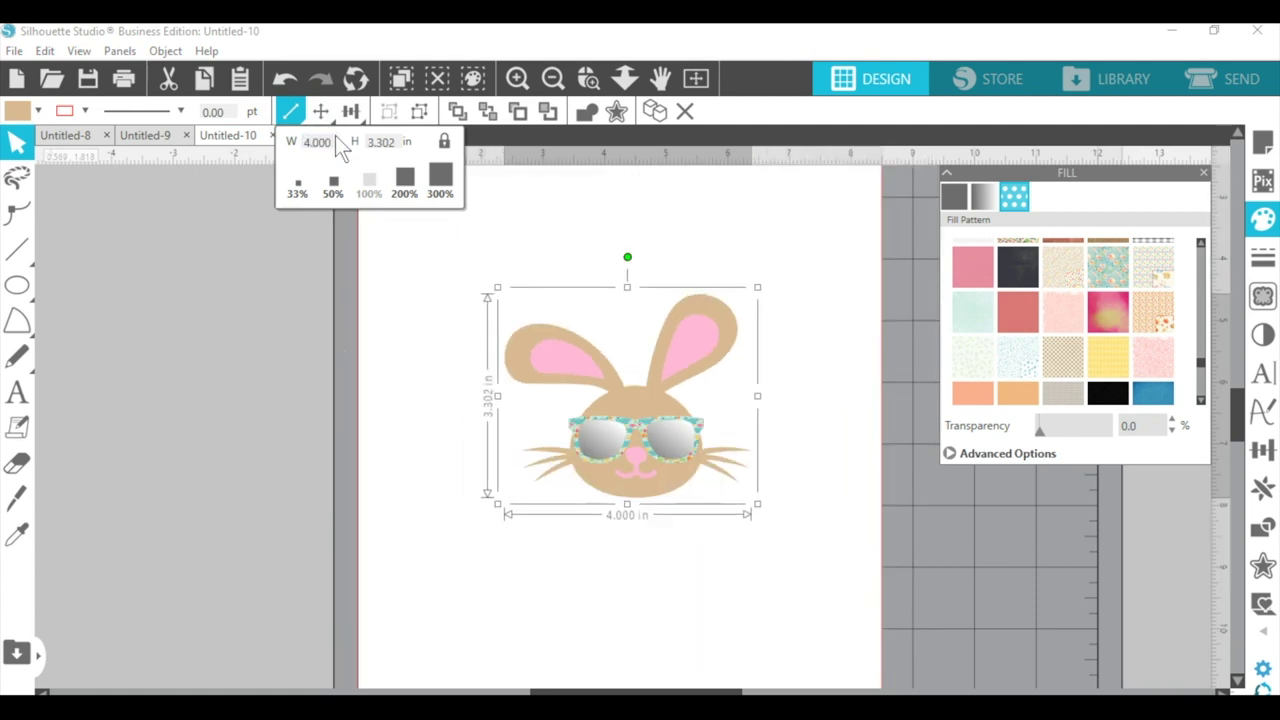
Move the bunny to the upper part of the page and place a duplicate of it alongside.
{"action": "left_click", "coordinate": [696, 78]}
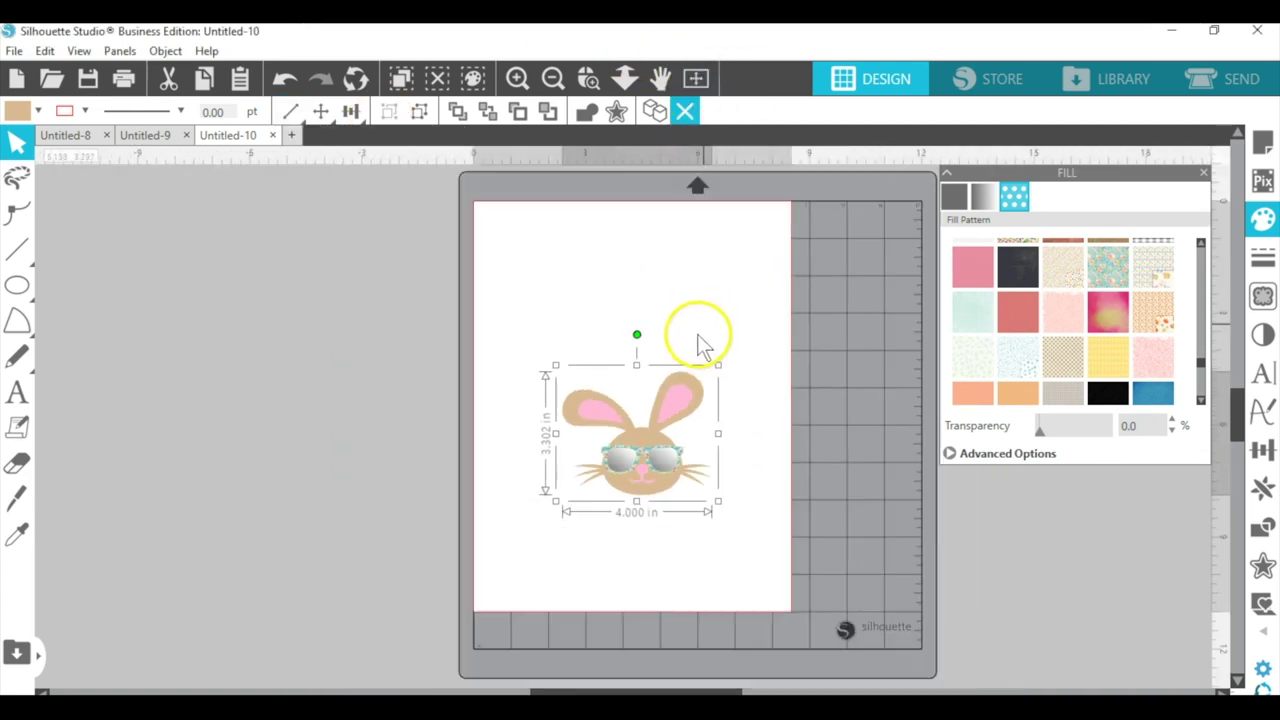
{"action": "left_click_drag", "start_coordinate": [666, 366], "coordinate": [751, 284]}
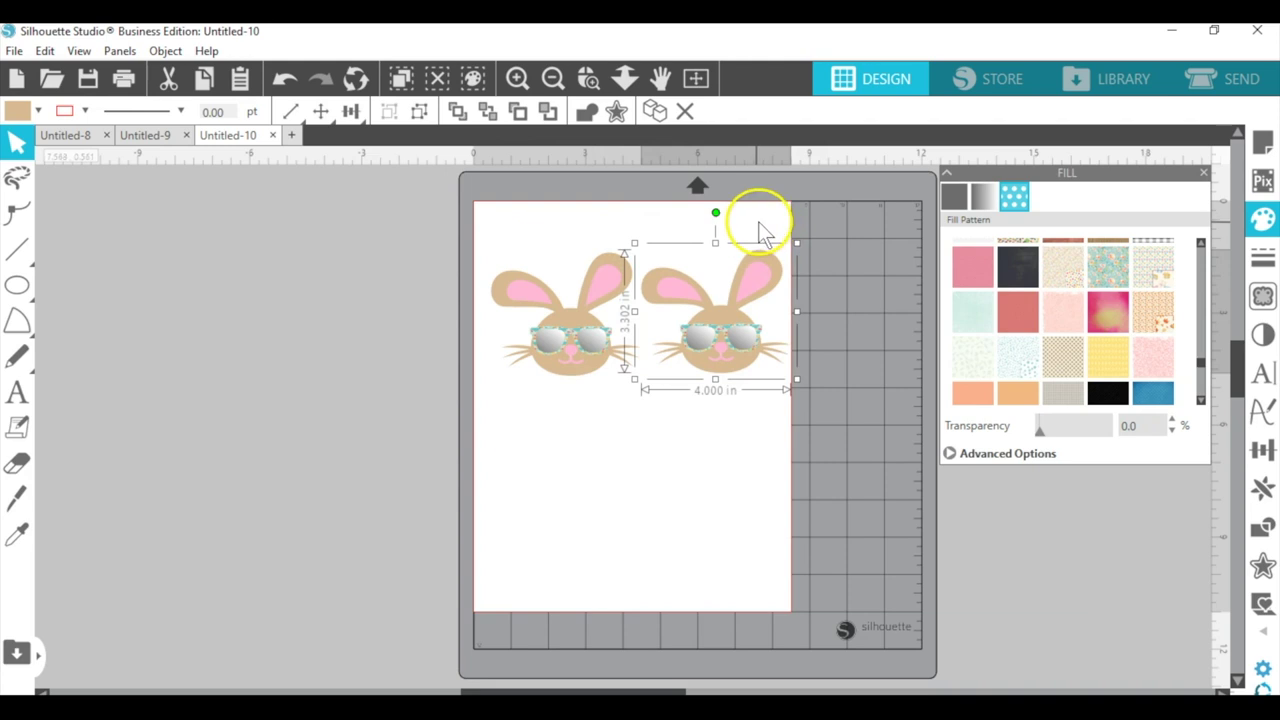
Change the page orientation to landscape and turn on the registration marks.
{"action": "left_click", "coordinate": [1262, 142]}
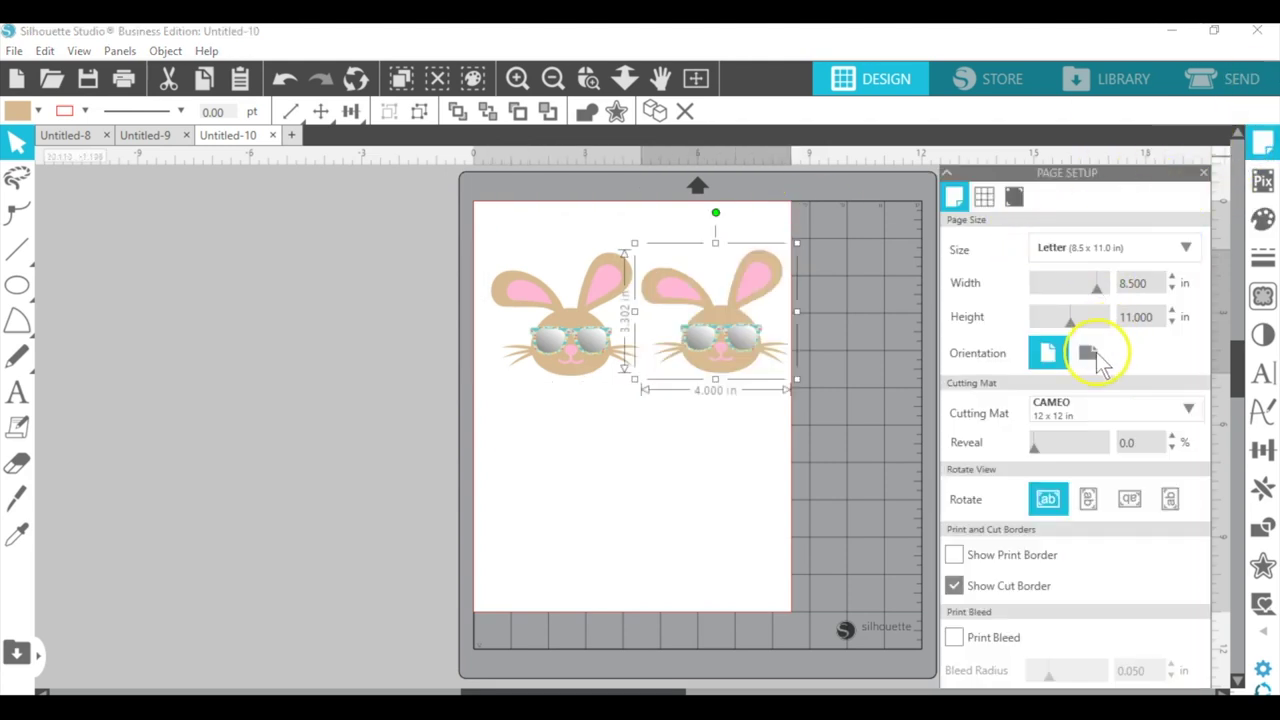
{"action": "left_click", "coordinate": [1089, 360]}
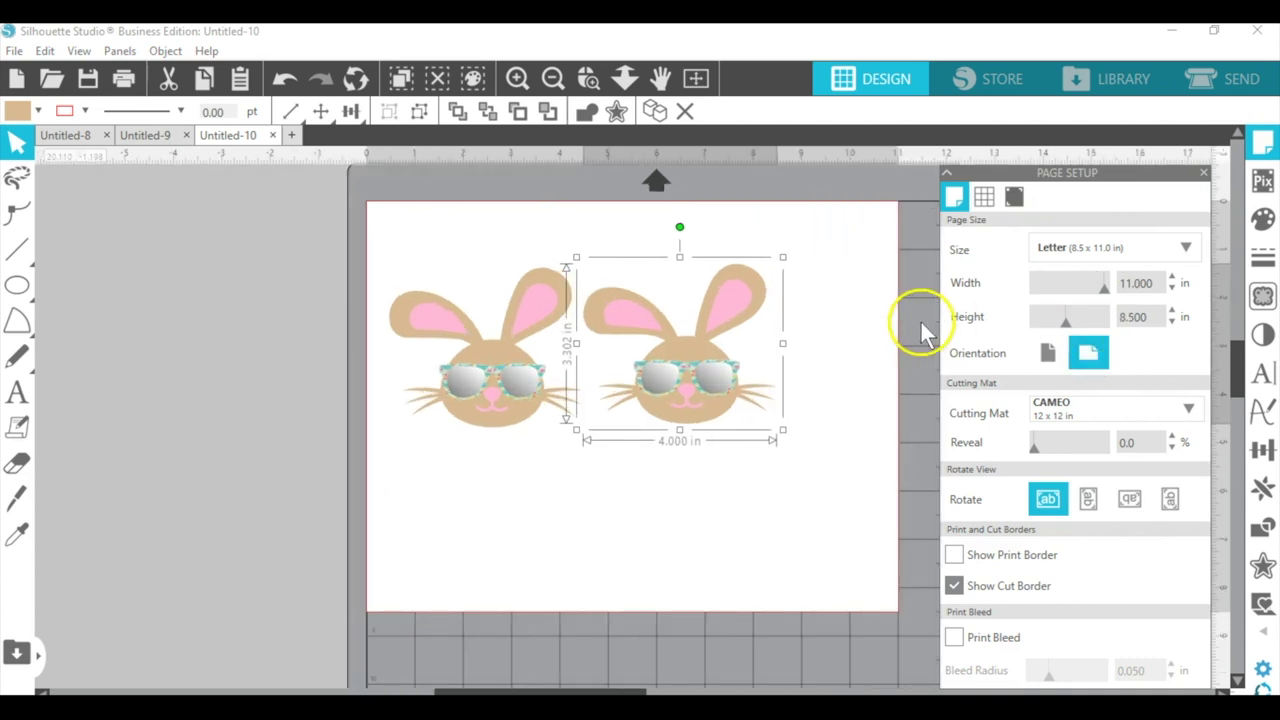
{"action": "left_click", "coordinate": [869, 338]}
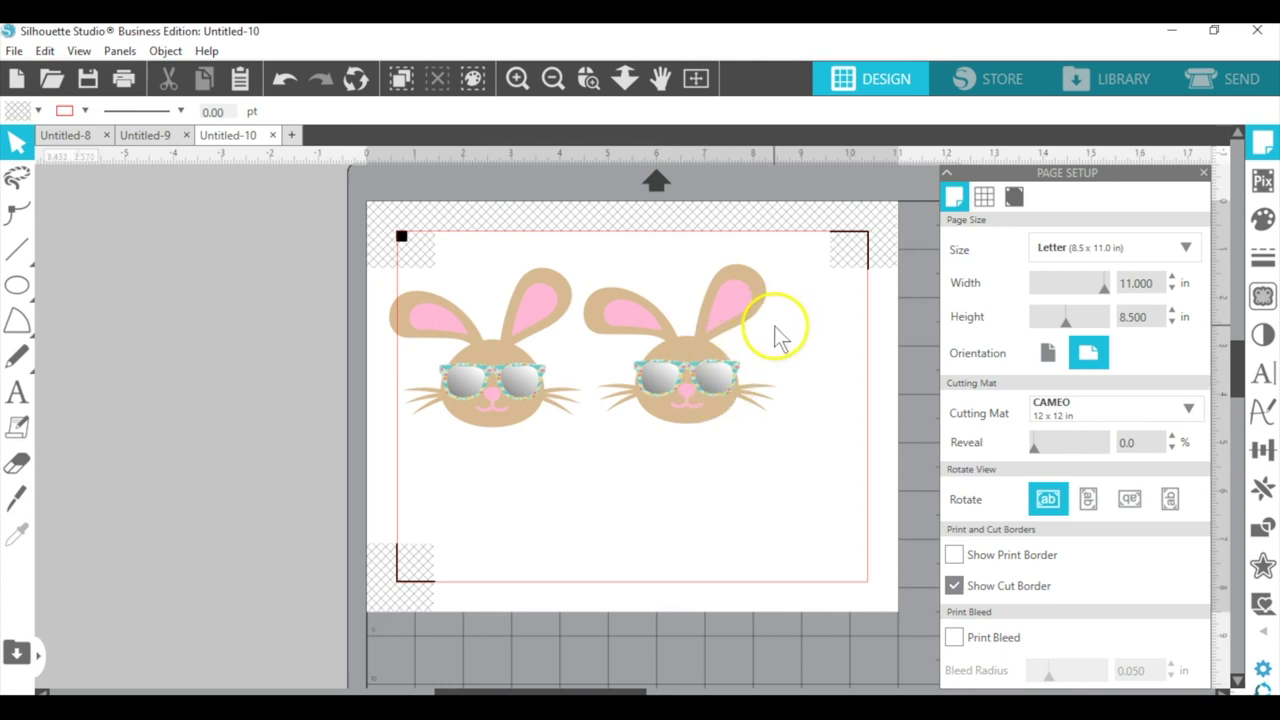
Move both bunnies inside the cut border in the send view and set them to Cut Edge, checking the resulting cut lines.
{"action": "left_click", "coordinate": [1216, 88]}
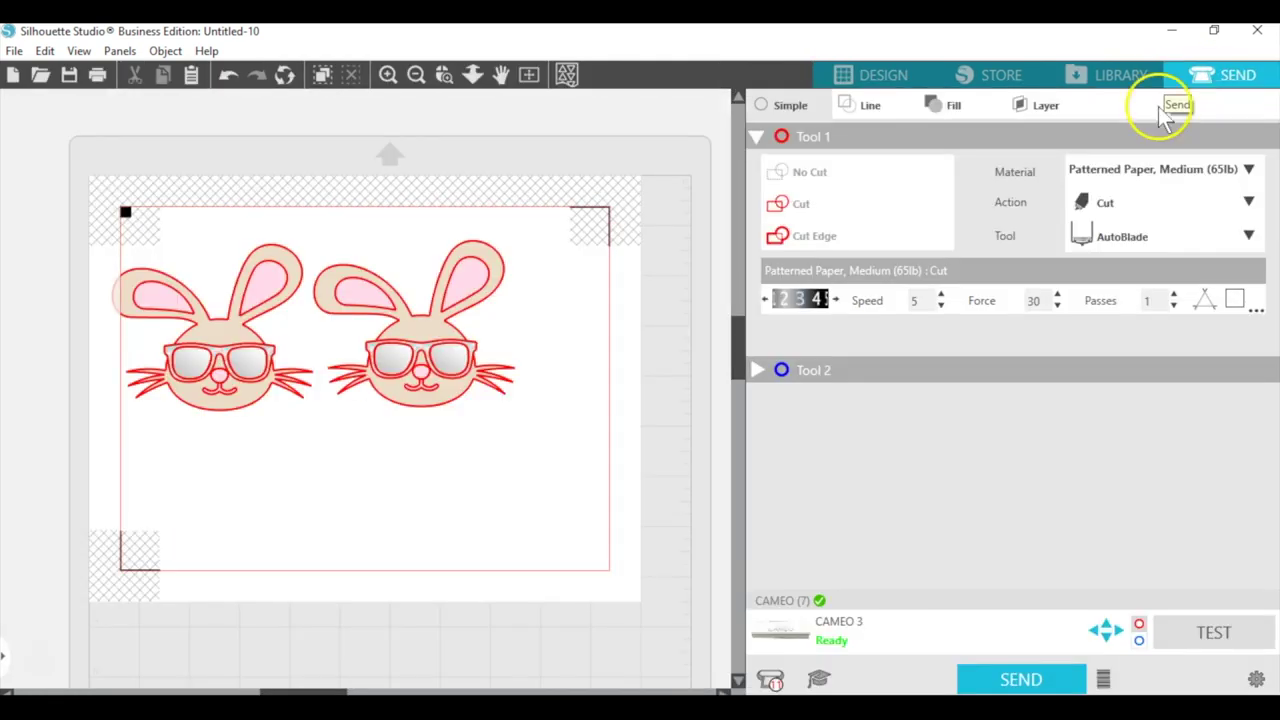
{"action": "left_click", "coordinate": [206, 246]}
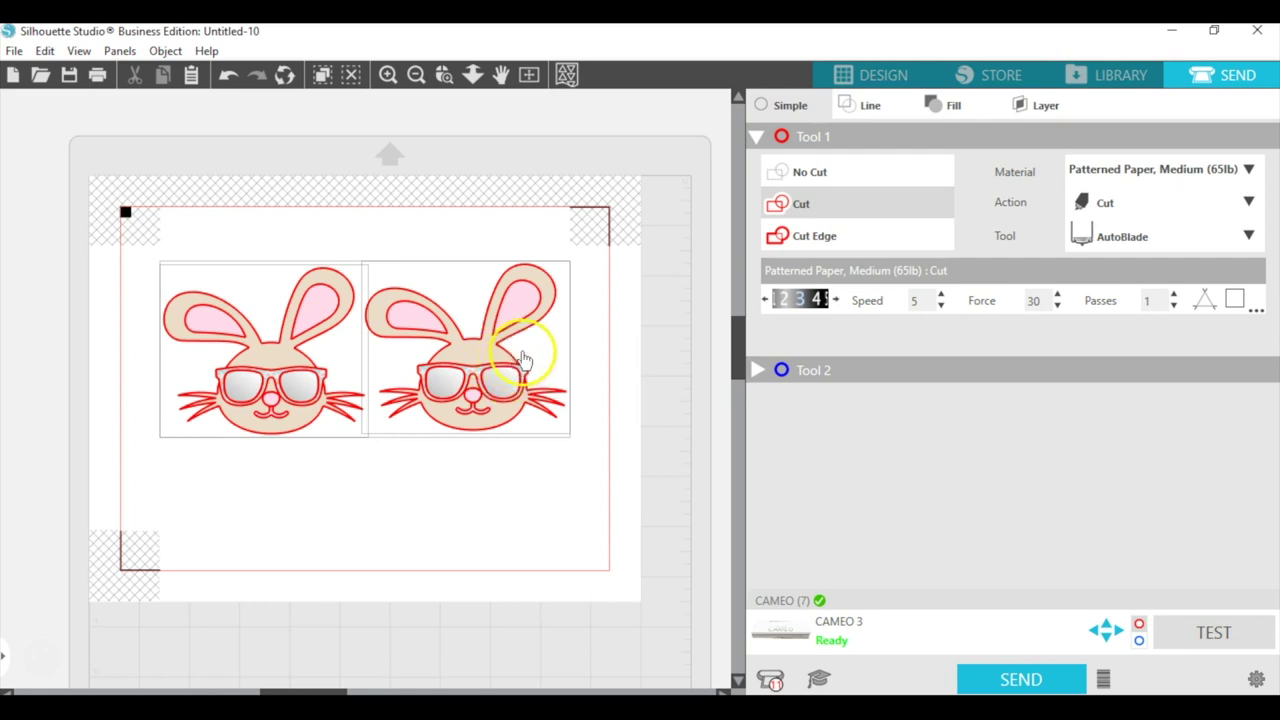
{"action": "left_click", "coordinate": [810, 240]}
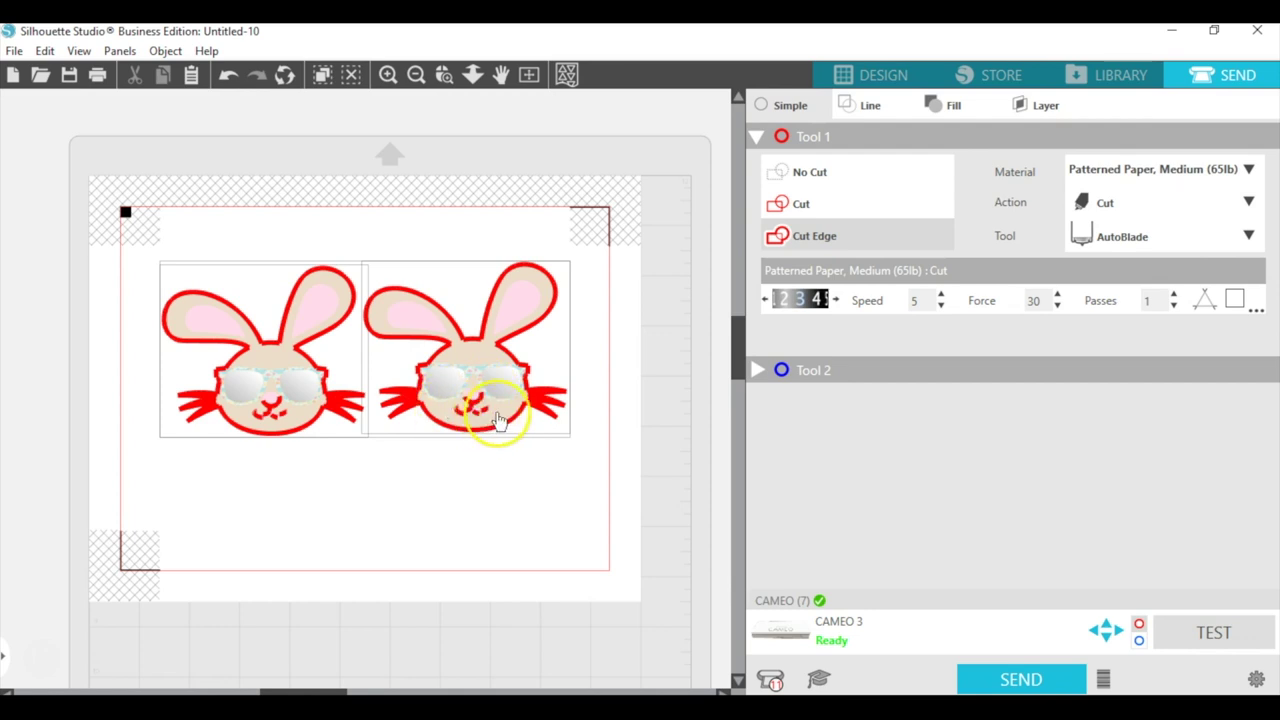
{"action": "left_click", "coordinate": [441, 75]}
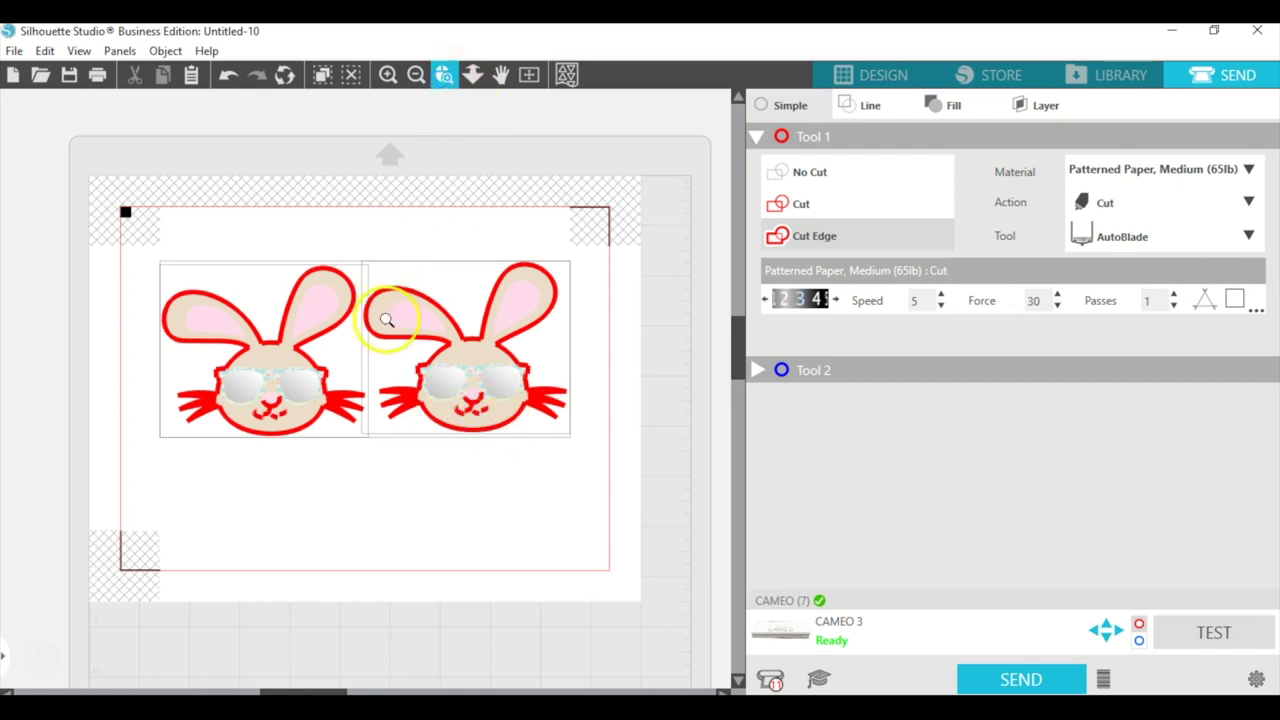
{"action": "left_click_drag", "start_coordinate": [387, 325], "coordinate": [593, 502]}
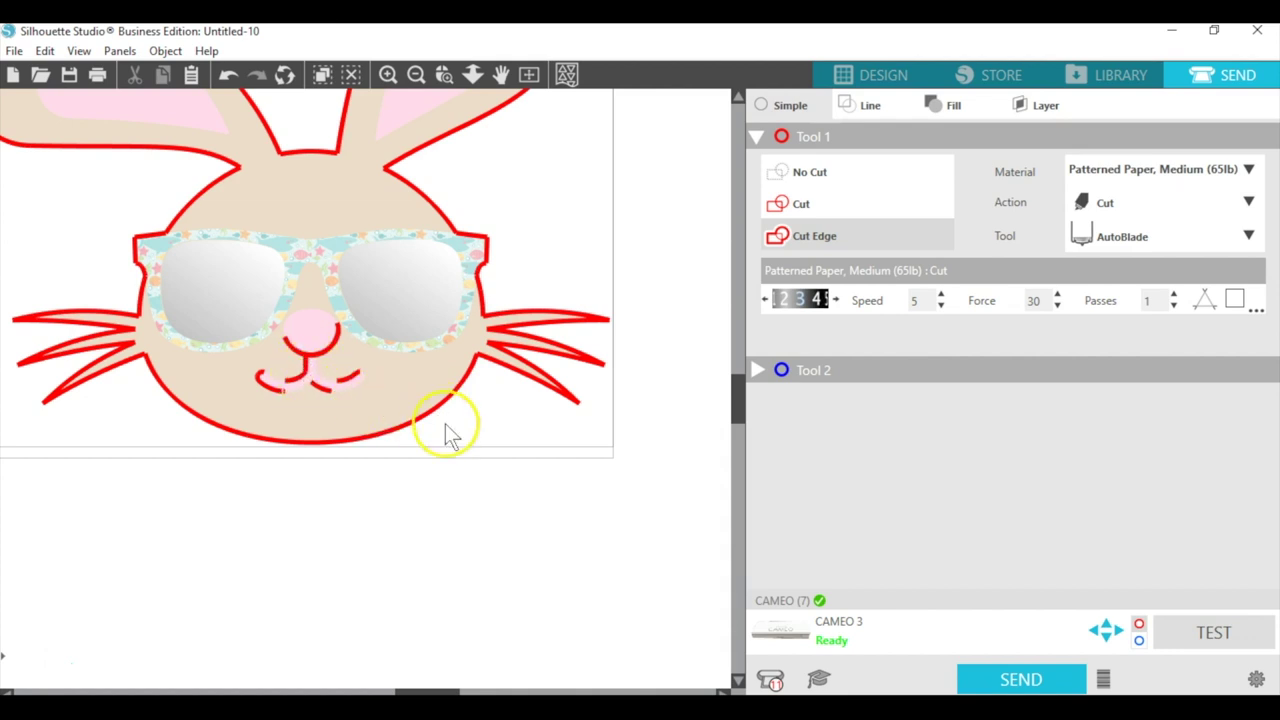
{"action": "left_click", "coordinate": [528, 80]}
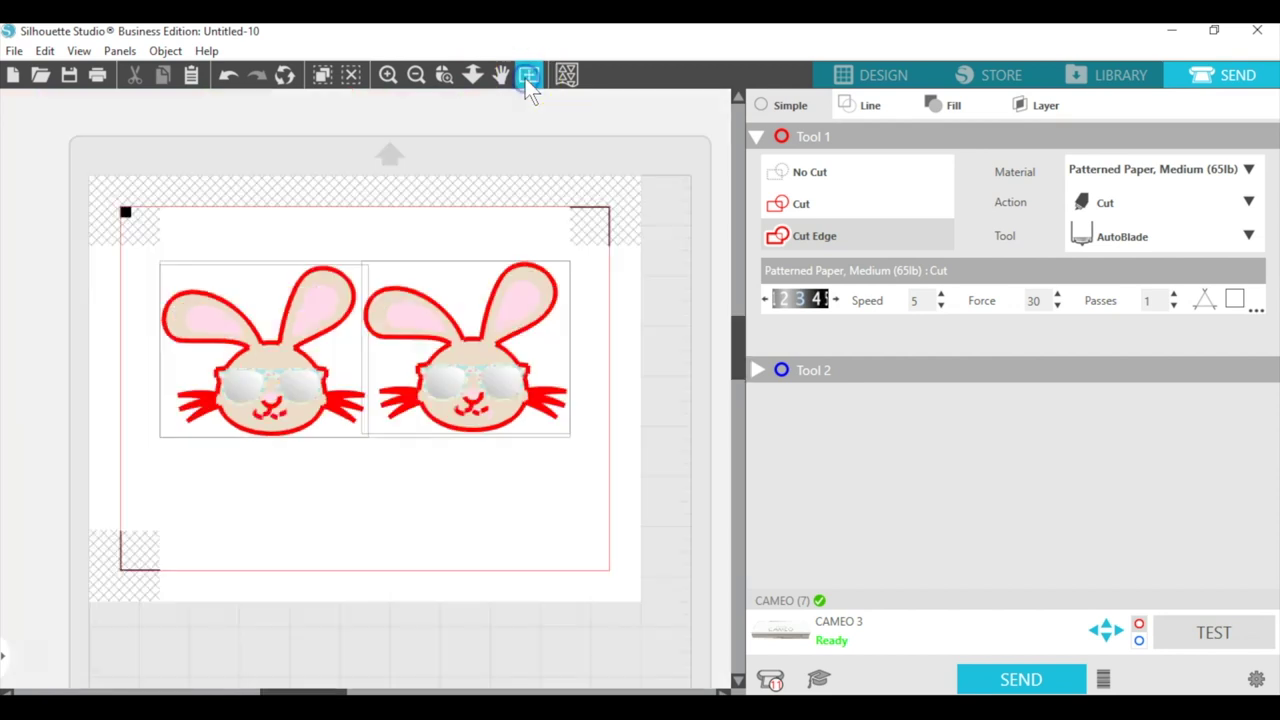
Return to the design view and add a 0.075 in offset with rounded corners around the left bunny.
{"action": "left_click", "coordinate": [893, 82]}
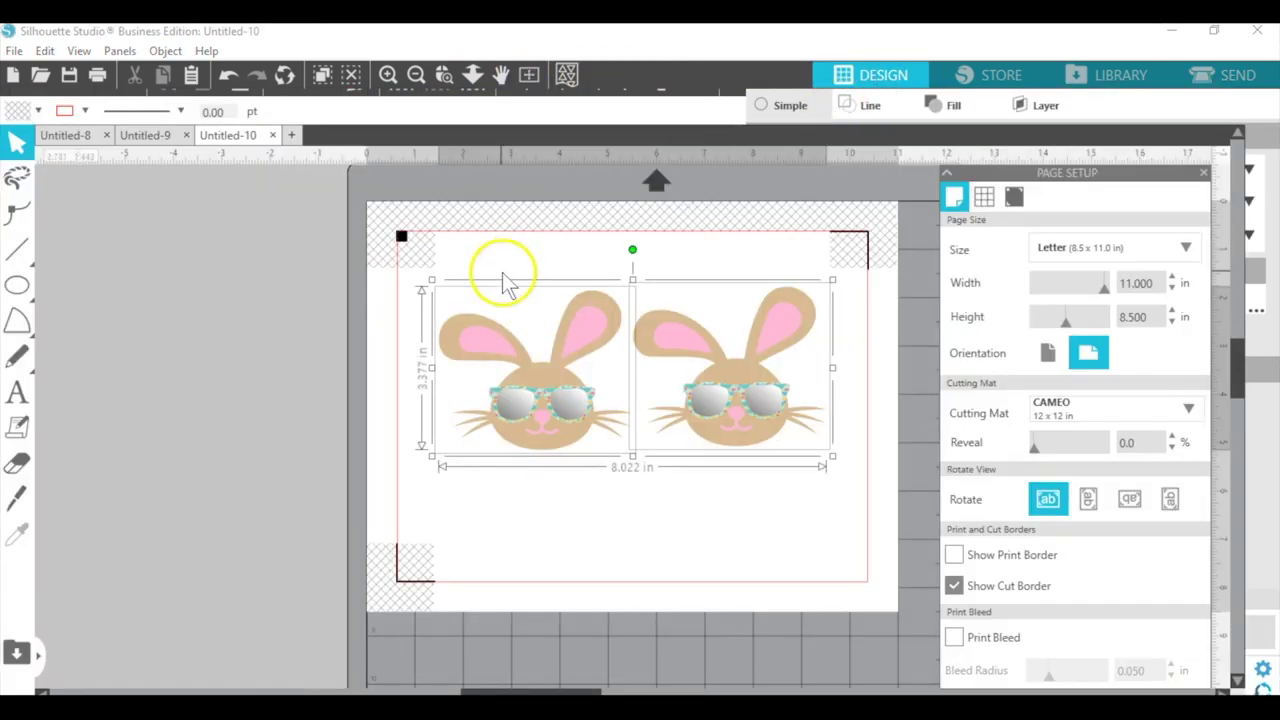
{"action": "left_click", "coordinate": [520, 262]}
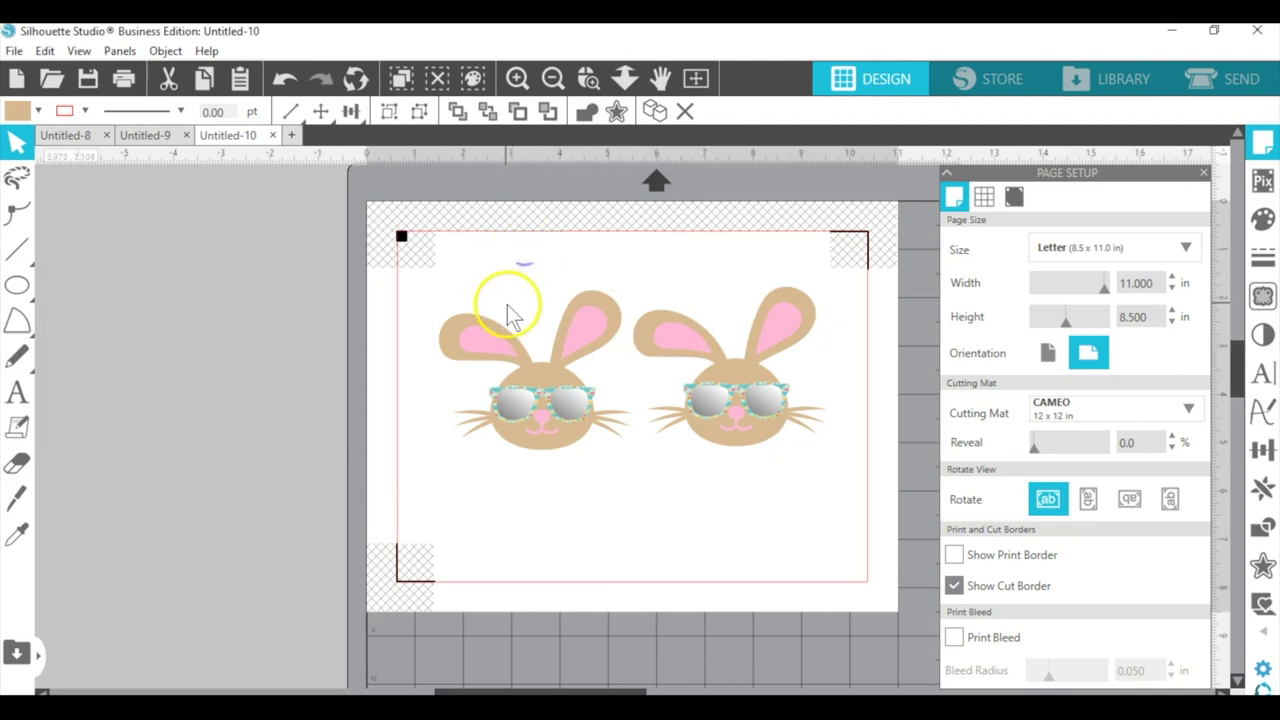
{"action": "left_click", "coordinate": [519, 367]}
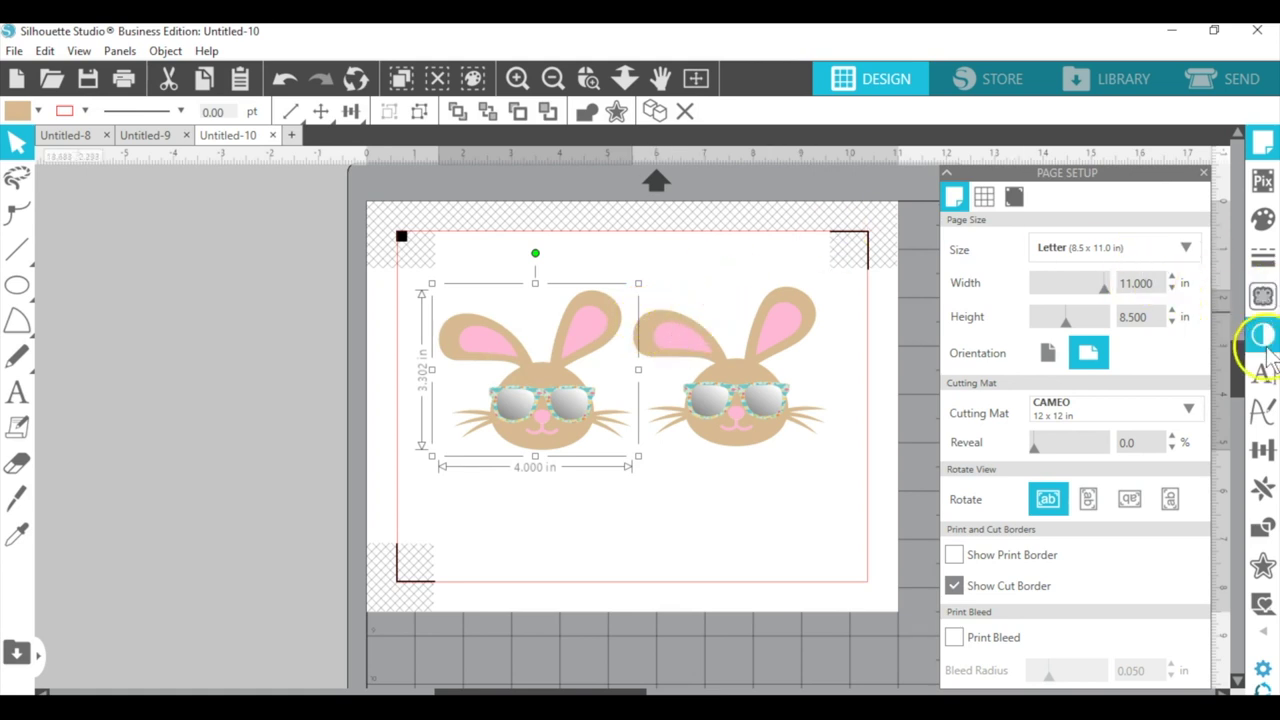
{"action": "left_click", "coordinate": [1259, 570]}
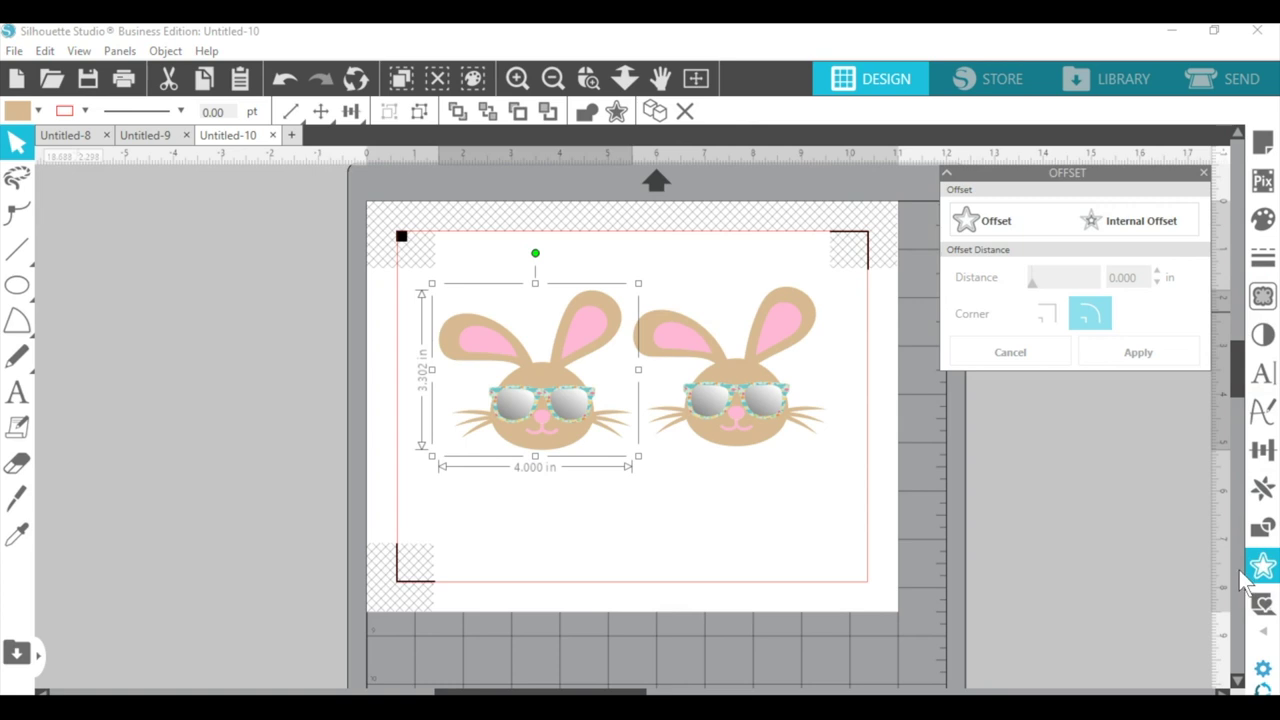
{"action": "left_click", "coordinate": [984, 224]}
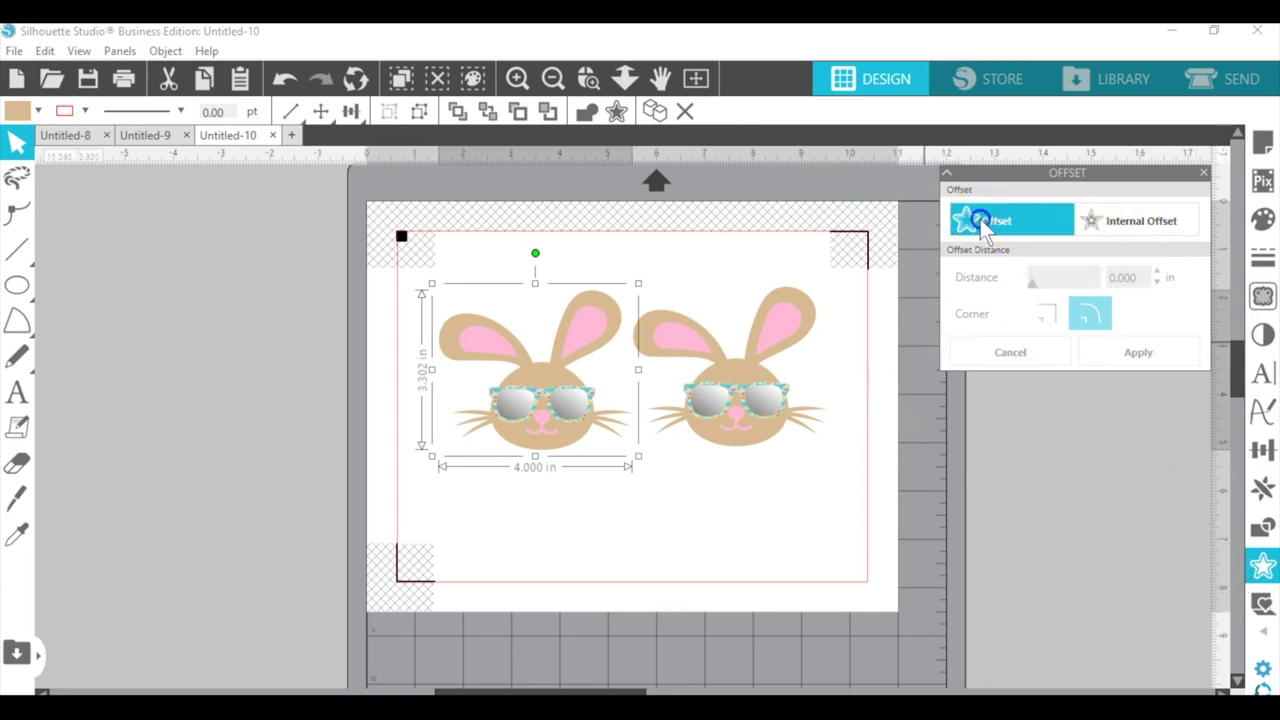
{"action": "left_click", "coordinate": [1128, 281]}
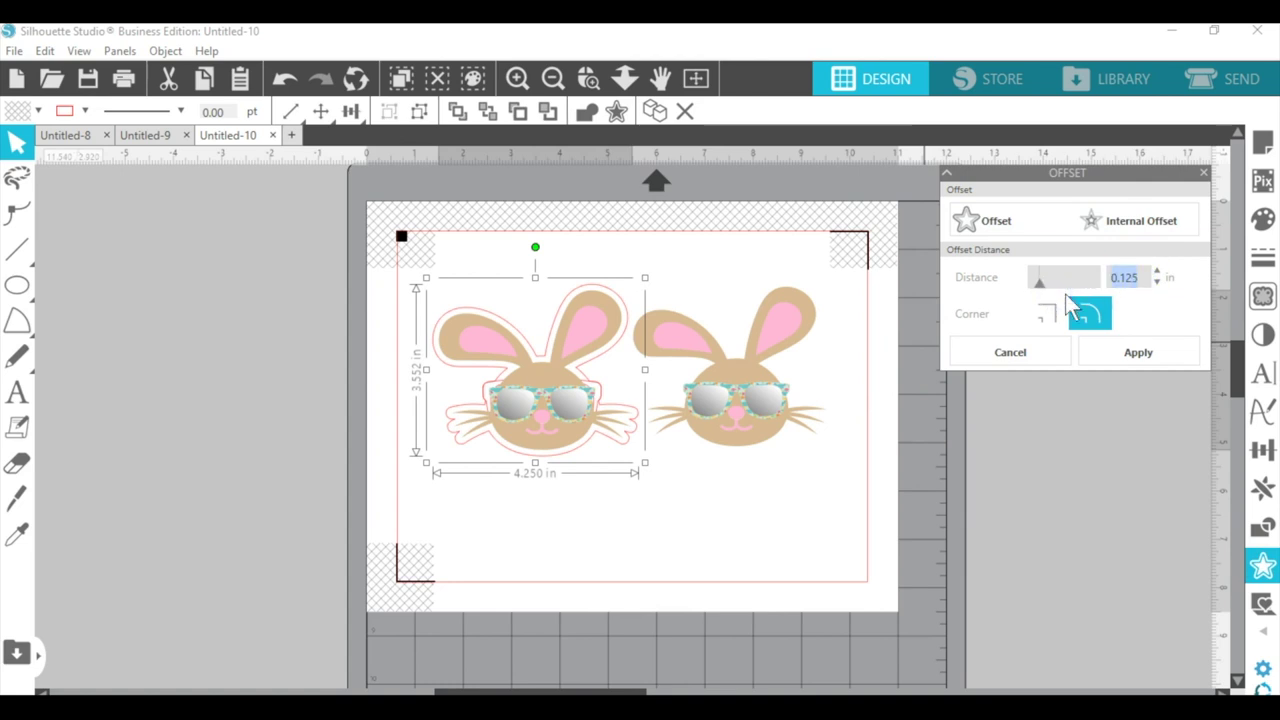
{"action": "type", "text": ".075"}
{"action": "key", "text": "Return"}
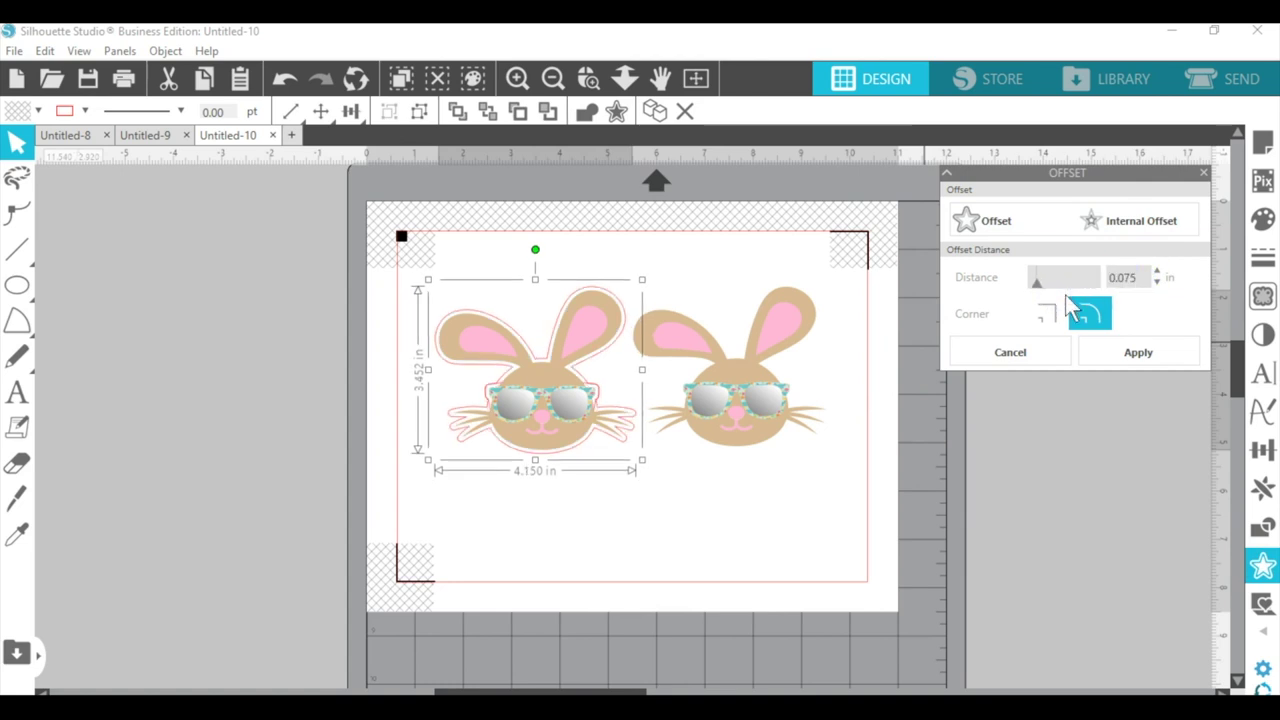
{"action": "left_click", "coordinate": [1138, 355]}
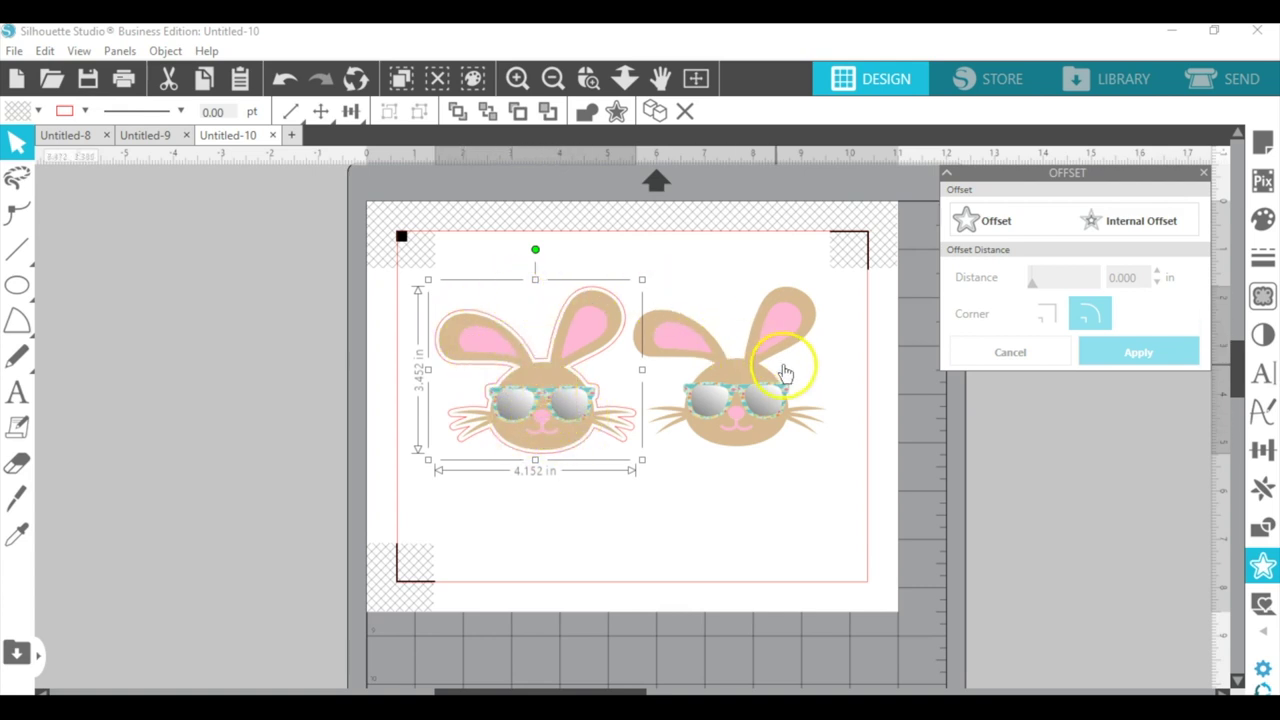
Ungroup the right bunny so its pieces can be edited separately.
{"action": "left_click", "coordinate": [738, 425]}
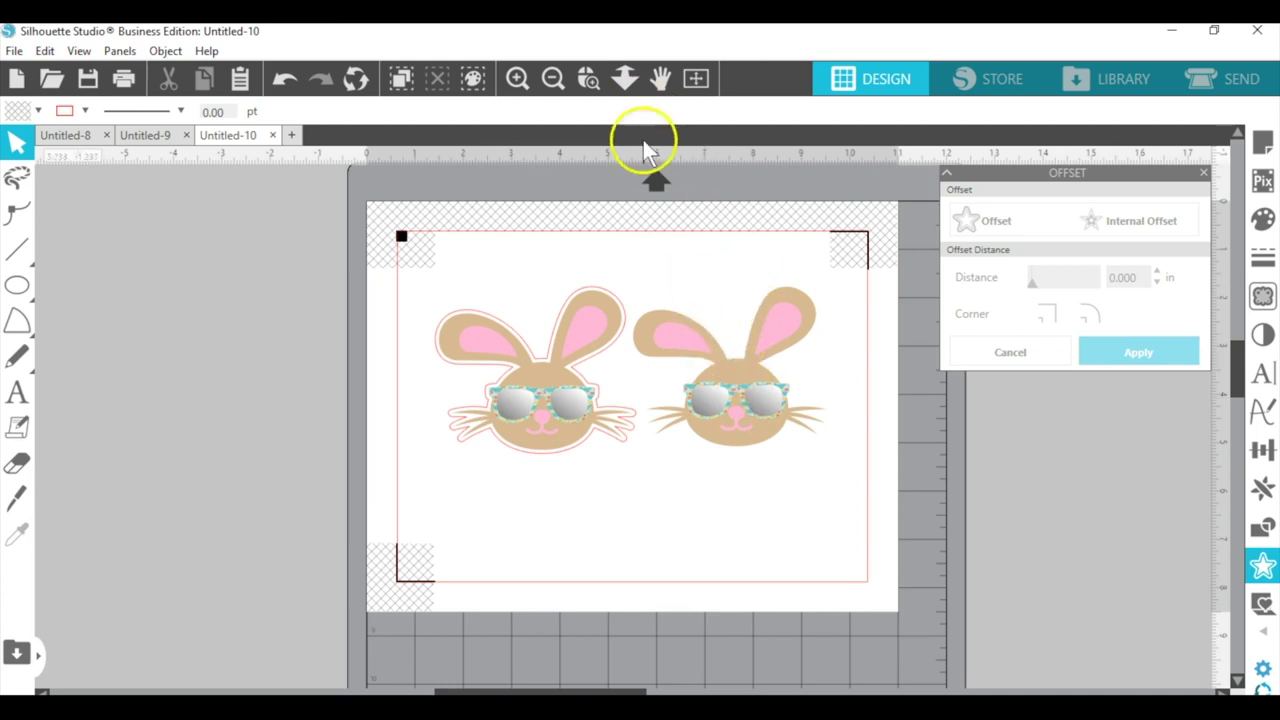
{"action": "left_click", "coordinate": [588, 78]}
{"action": "left_click_drag", "start_coordinate": [613, 254], "coordinate": [867, 472]}
{"action": "left_click", "coordinate": [612, 542]}
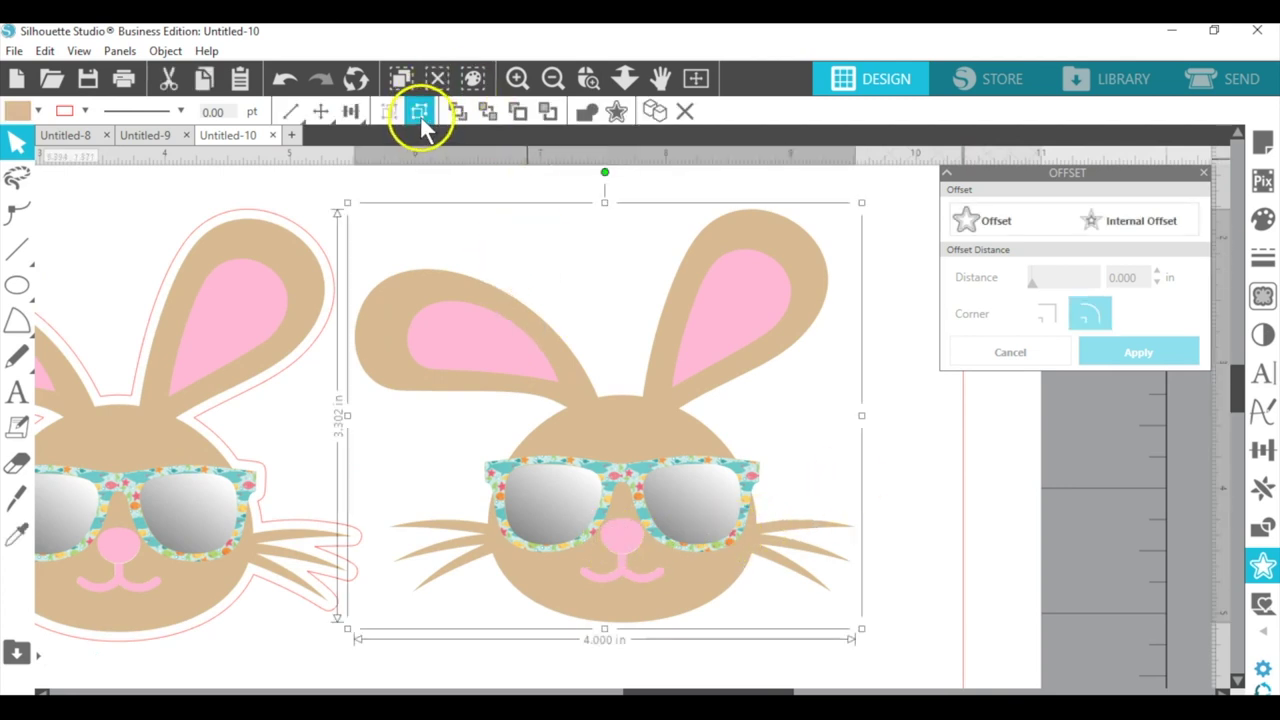
{"action": "left_click", "coordinate": [420, 118]}
{"action": "left_click", "coordinate": [849, 409]}
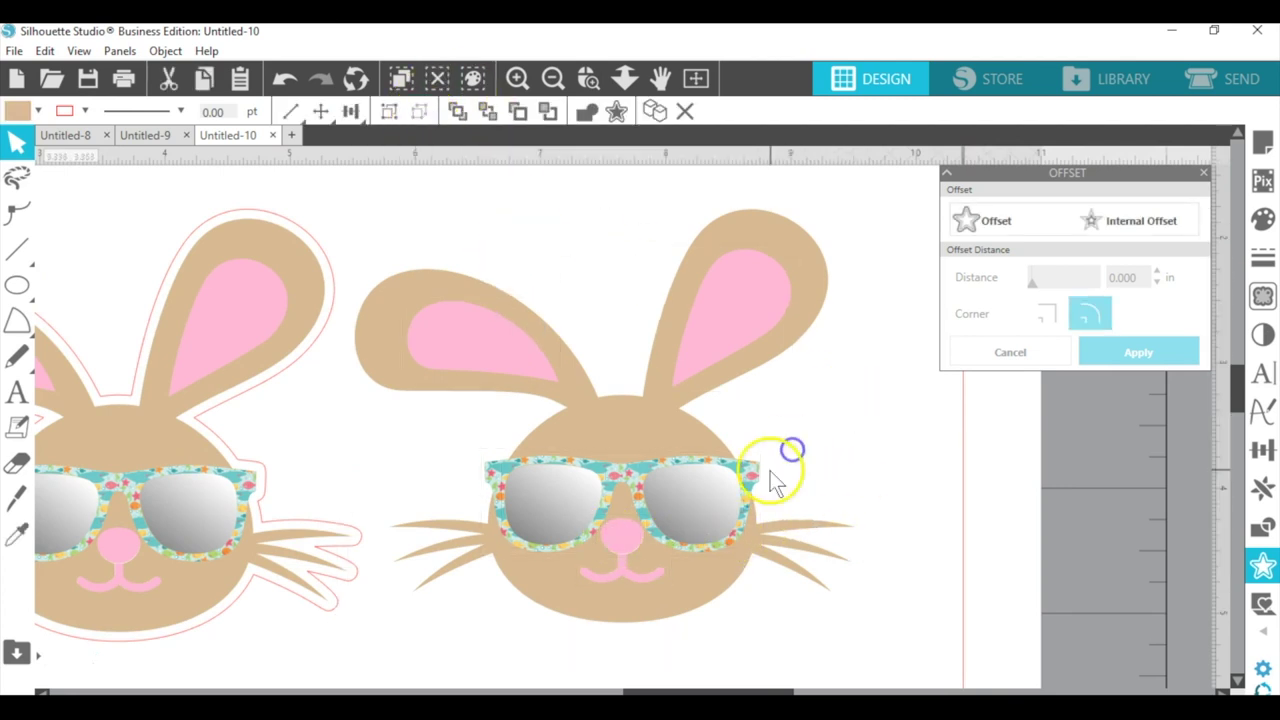
Delete the pink nose and the pink mouth from the right bunny.
{"action": "left_click", "coordinate": [617, 542]}
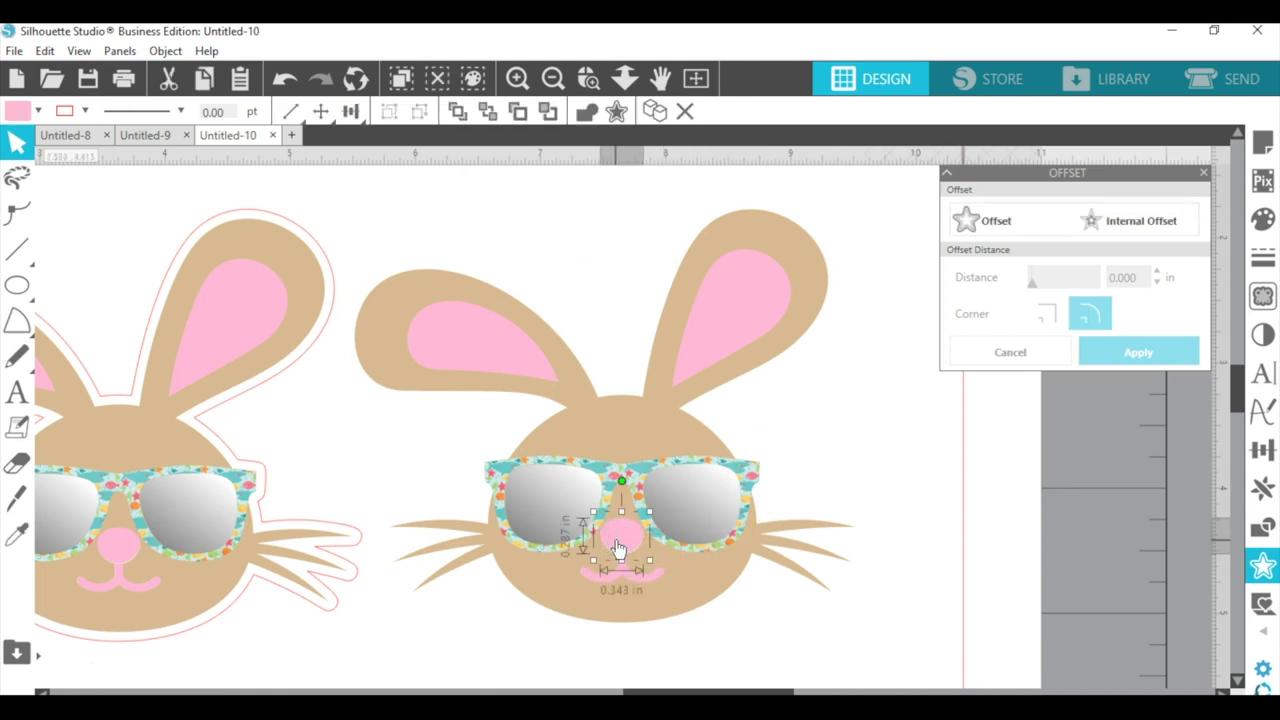
{"action": "key", "text": "Delete"}
{"action": "left_click", "coordinate": [630, 575]}
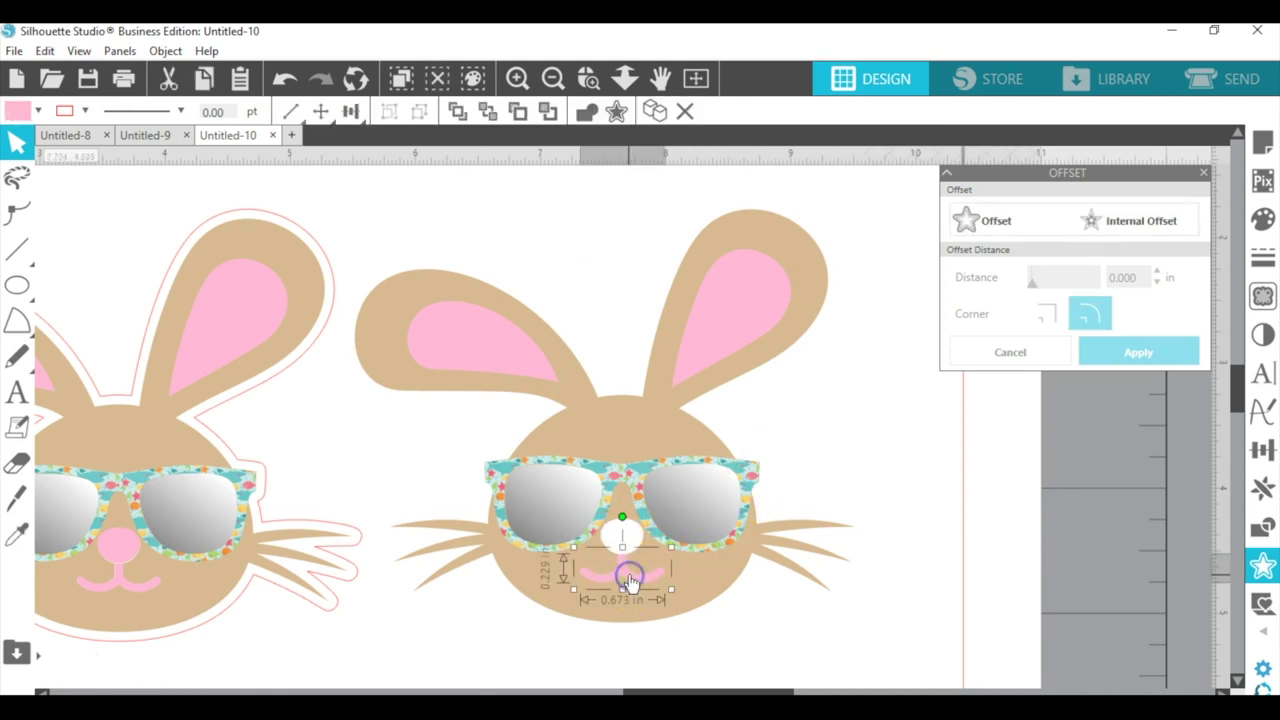
{"action": "key", "text": "Delete"}
Release the compound path of the right bunny's tan head shape.
{"action": "left_click", "coordinate": [714, 578]}
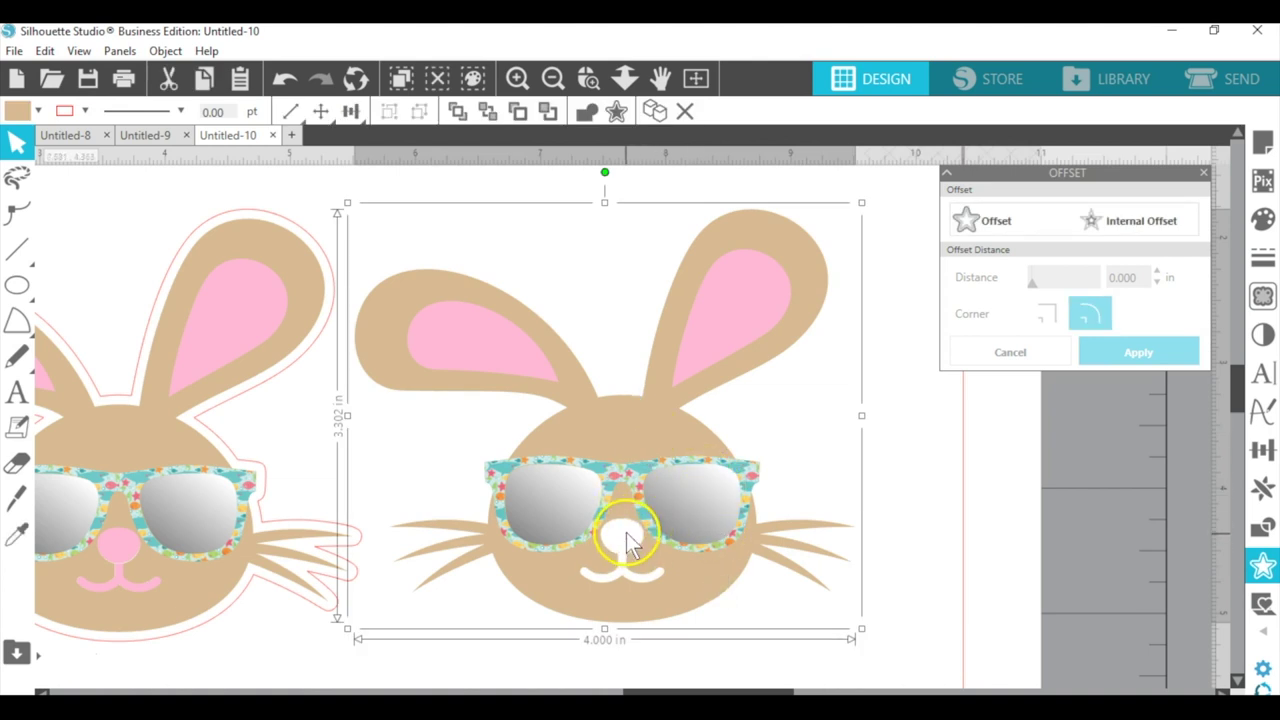
{"action": "right_click", "coordinate": [633, 416]}
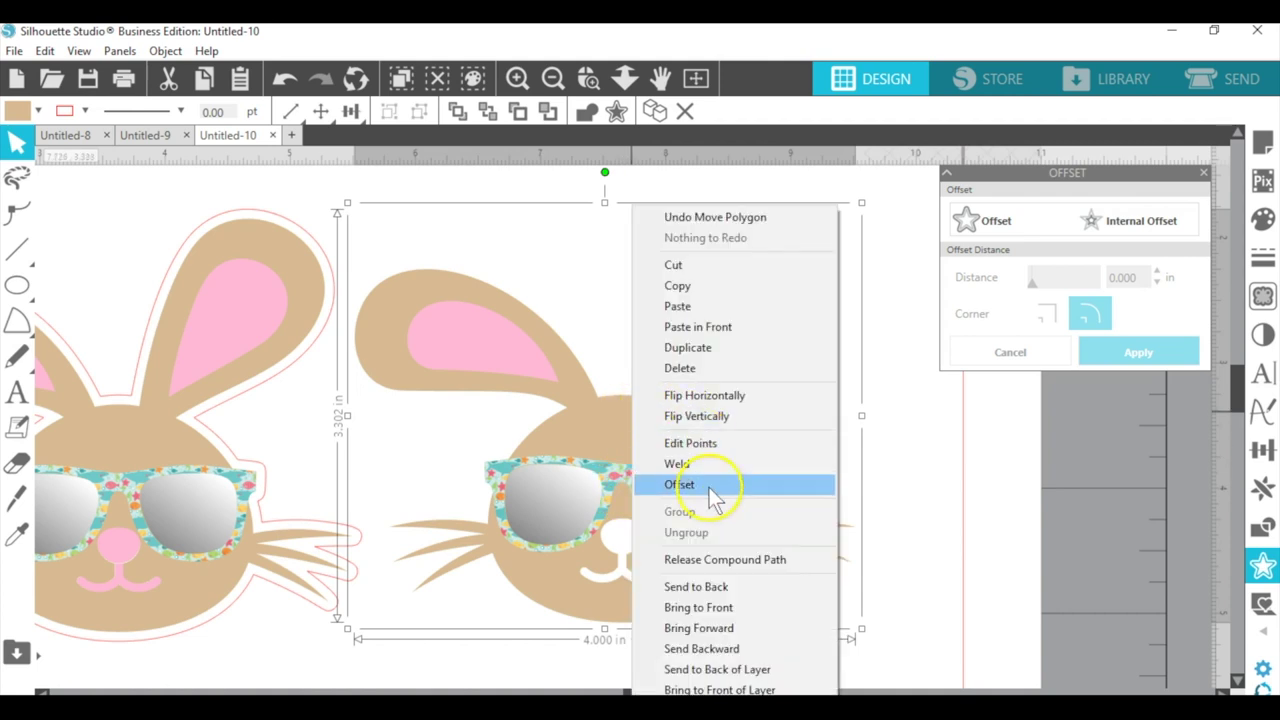
{"action": "left_click", "coordinate": [748, 562]}
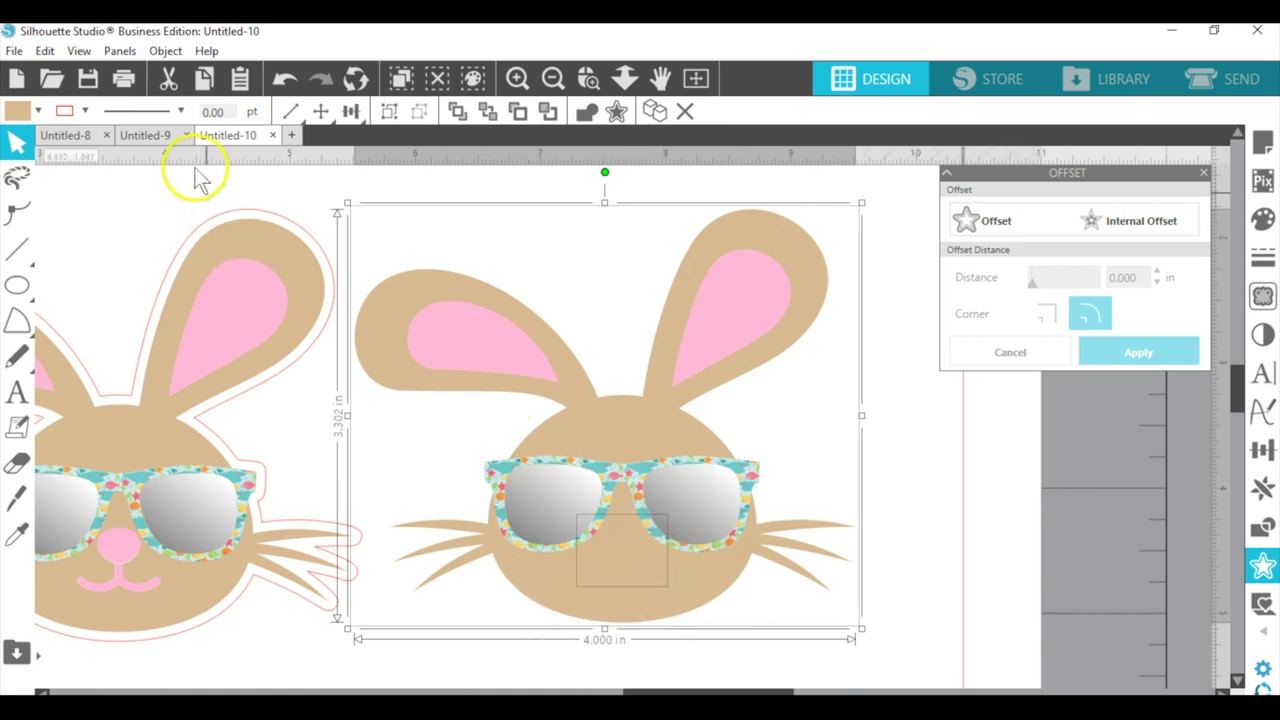
Give the released head and nose-and-mouth shapes of the right bunny a black line color.
{"action": "left_click", "coordinate": [86, 111]}
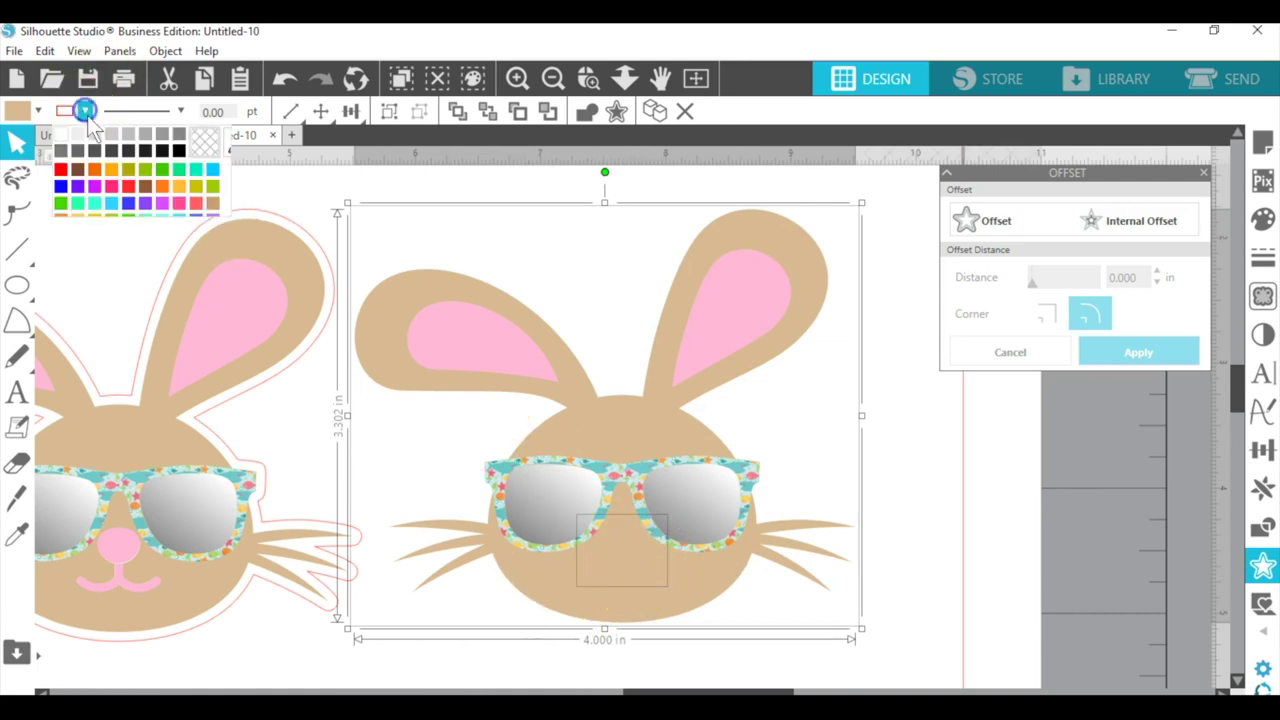
{"action": "left_click", "coordinate": [177, 153]}
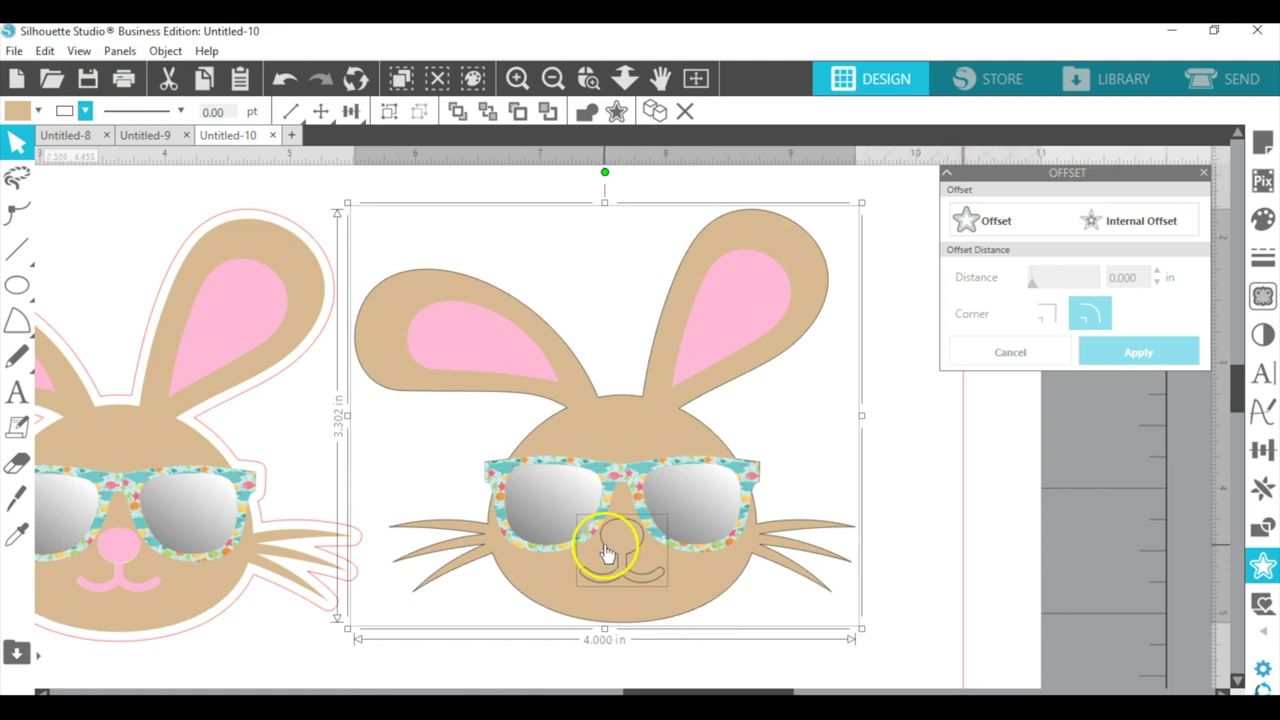
{"action": "left_click_drag", "start_coordinate": [607, 551], "coordinate": [622, 565]}
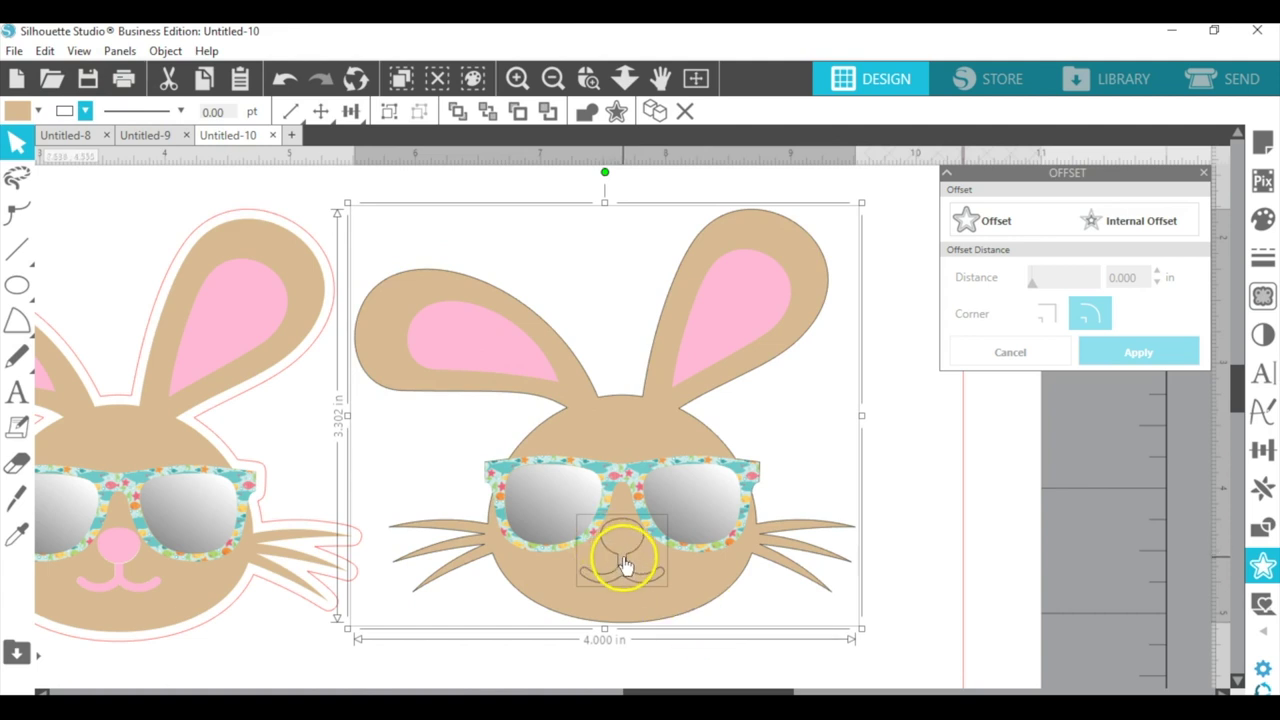
{"action": "left_click", "coordinate": [774, 428]}
Fill the released nose-and-mouth shape with the pink picked from the right bunny's inner ear.
{"action": "left_click", "coordinate": [610, 562]}
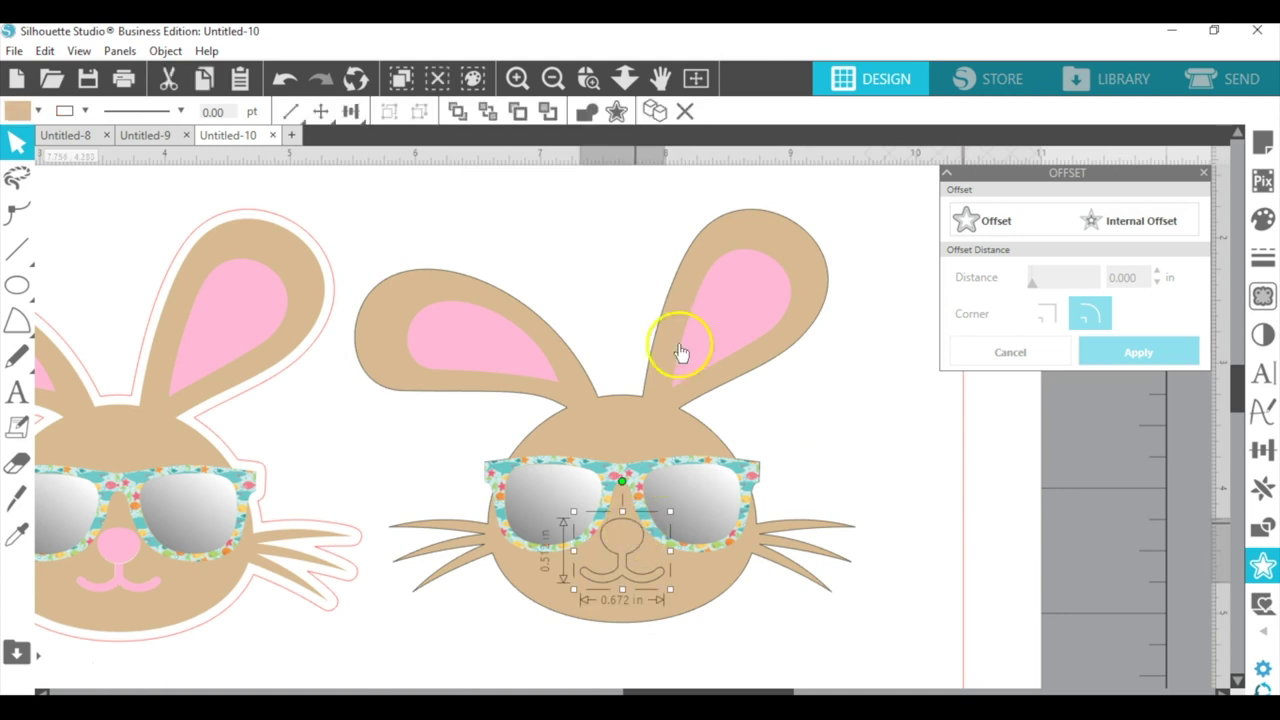
{"action": "left_click", "coordinate": [38, 112]}
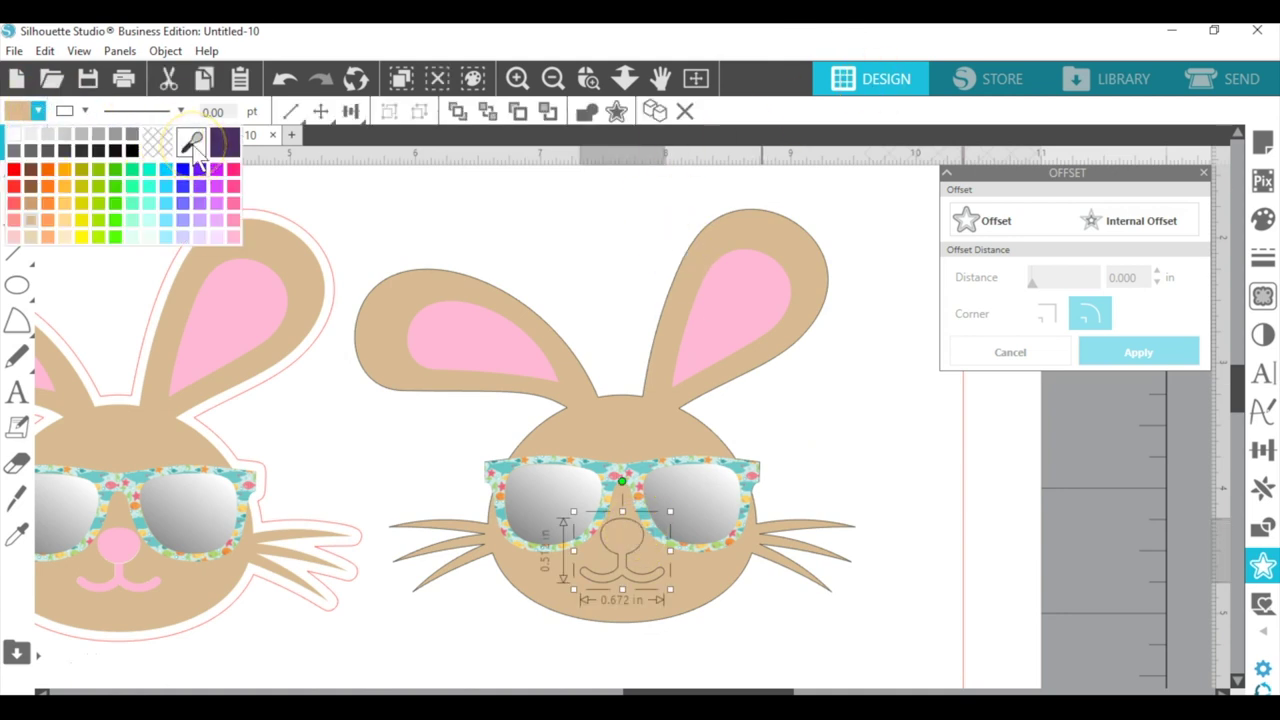
{"action": "left_click", "coordinate": [192, 143]}
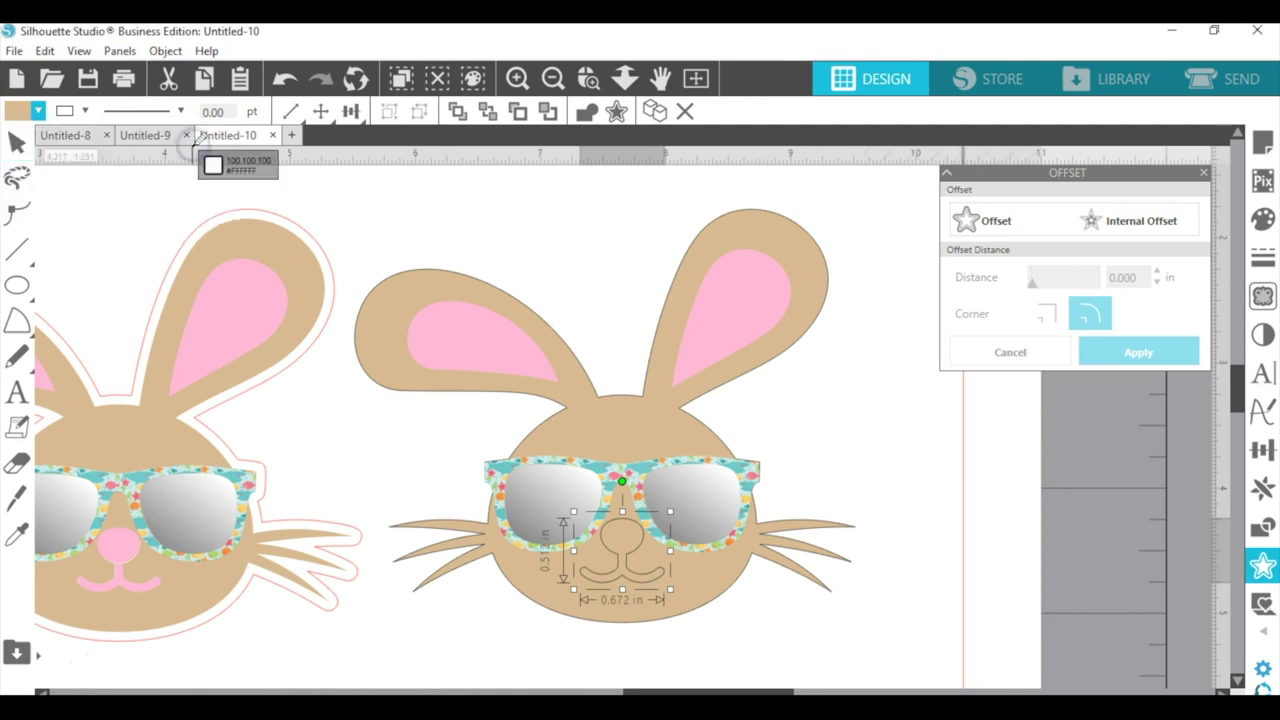
{"action": "left_click", "coordinate": [752, 294]}
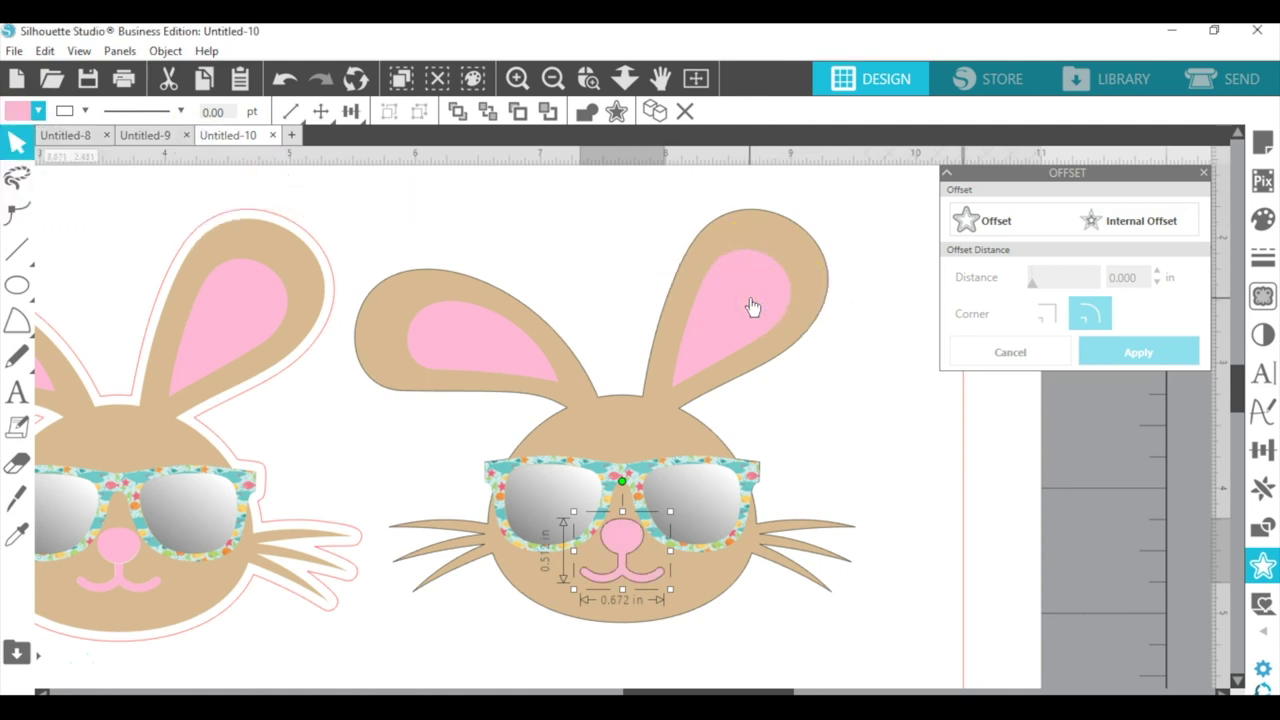
Set the line color of the right bunny's head and nose-and-mouth shapes to transparent.
{"action": "left_click_drag", "start_coordinate": [764, 605], "coordinate": [633, 588]}
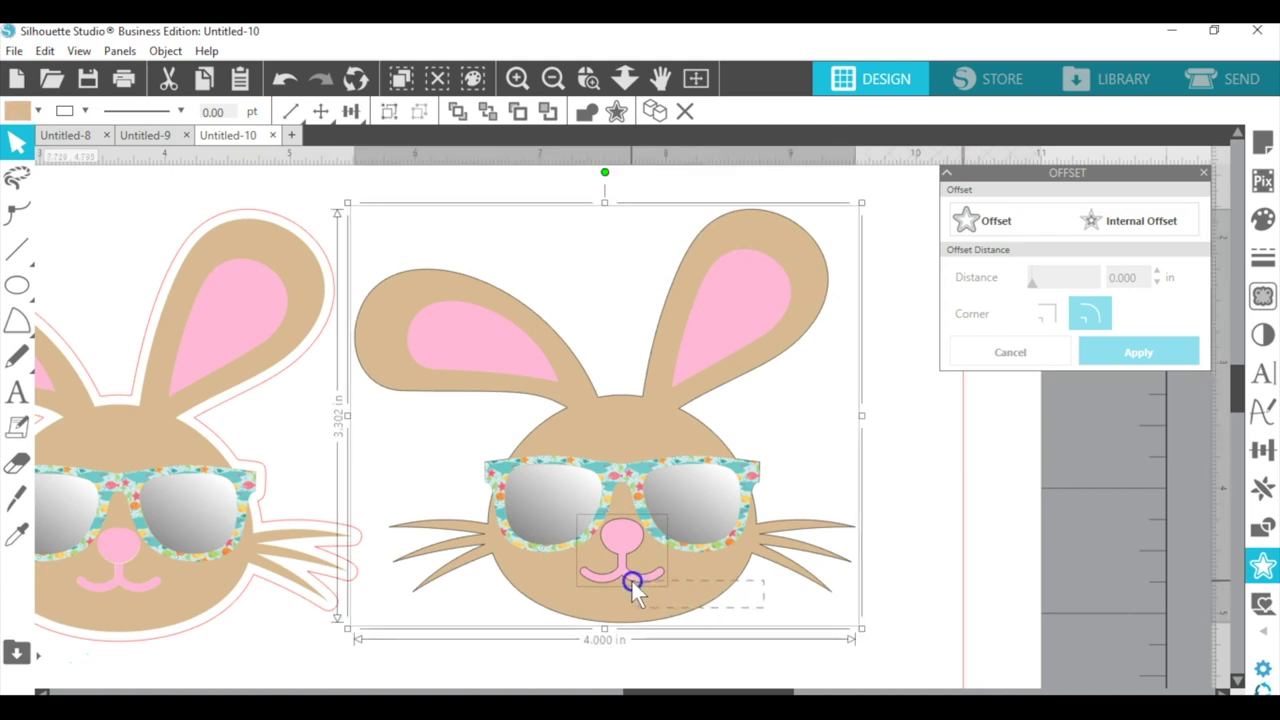
{"action": "left_click", "coordinate": [88, 111]}
{"action": "left_click", "coordinate": [200, 145]}
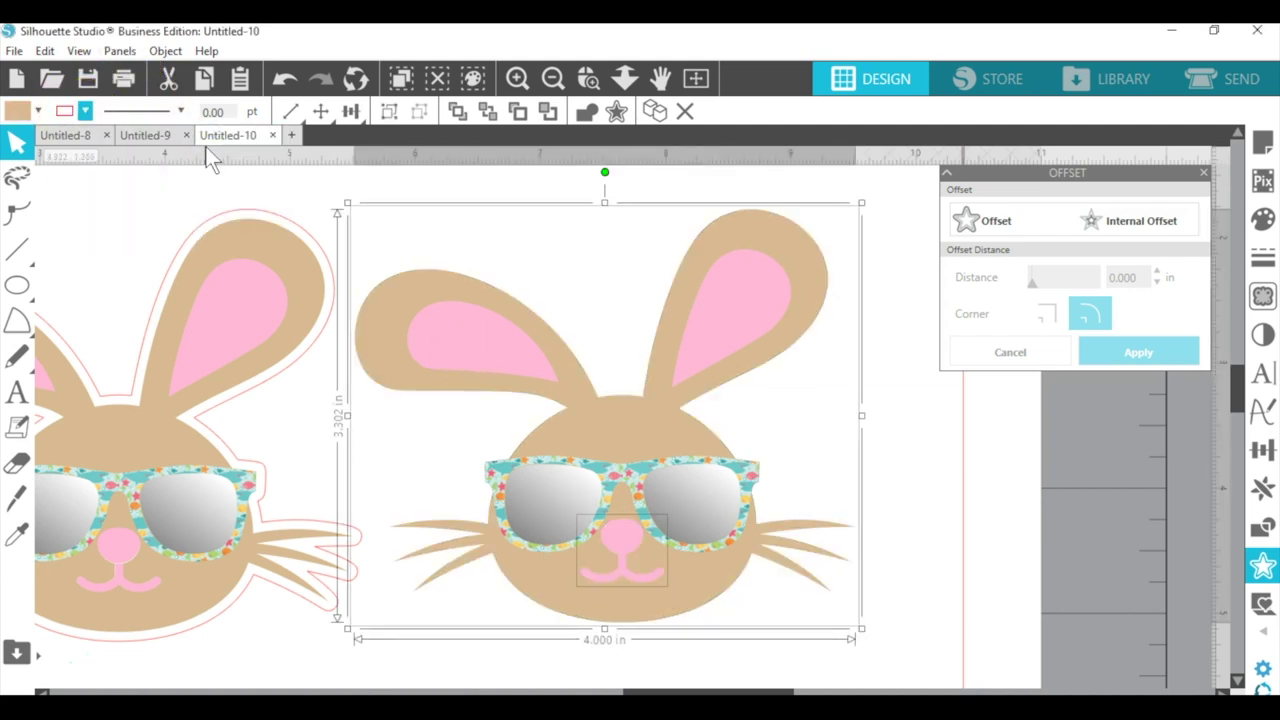
{"action": "left_click", "coordinate": [787, 391]}
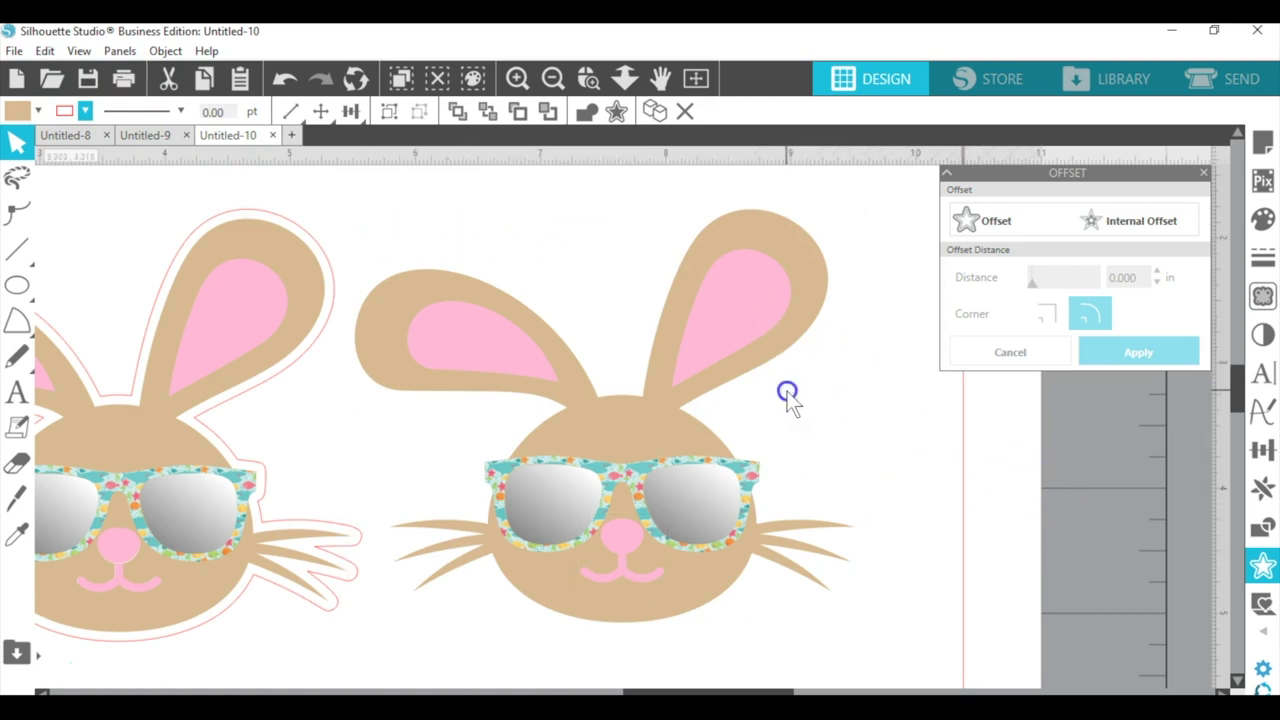
Select all pieces of the right bunny and group them together.
{"action": "left_click", "coordinate": [520, 305]}
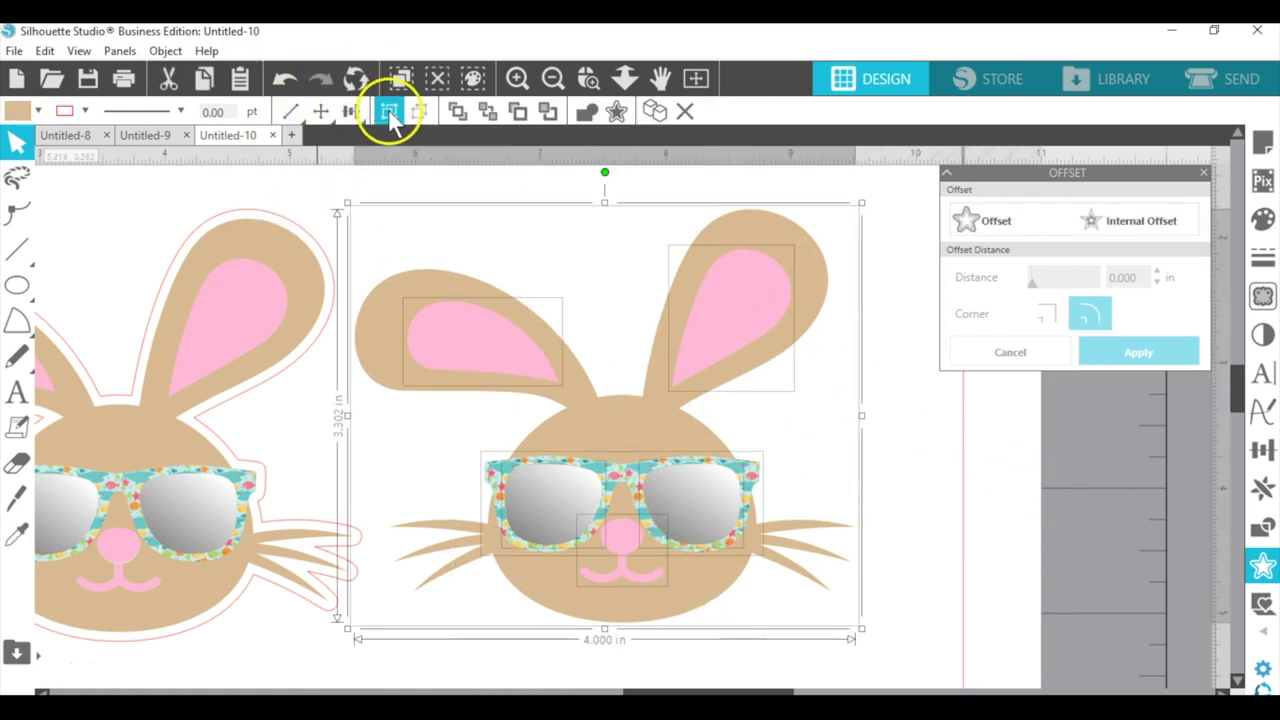
{"action": "left_click", "coordinate": [389, 112]}
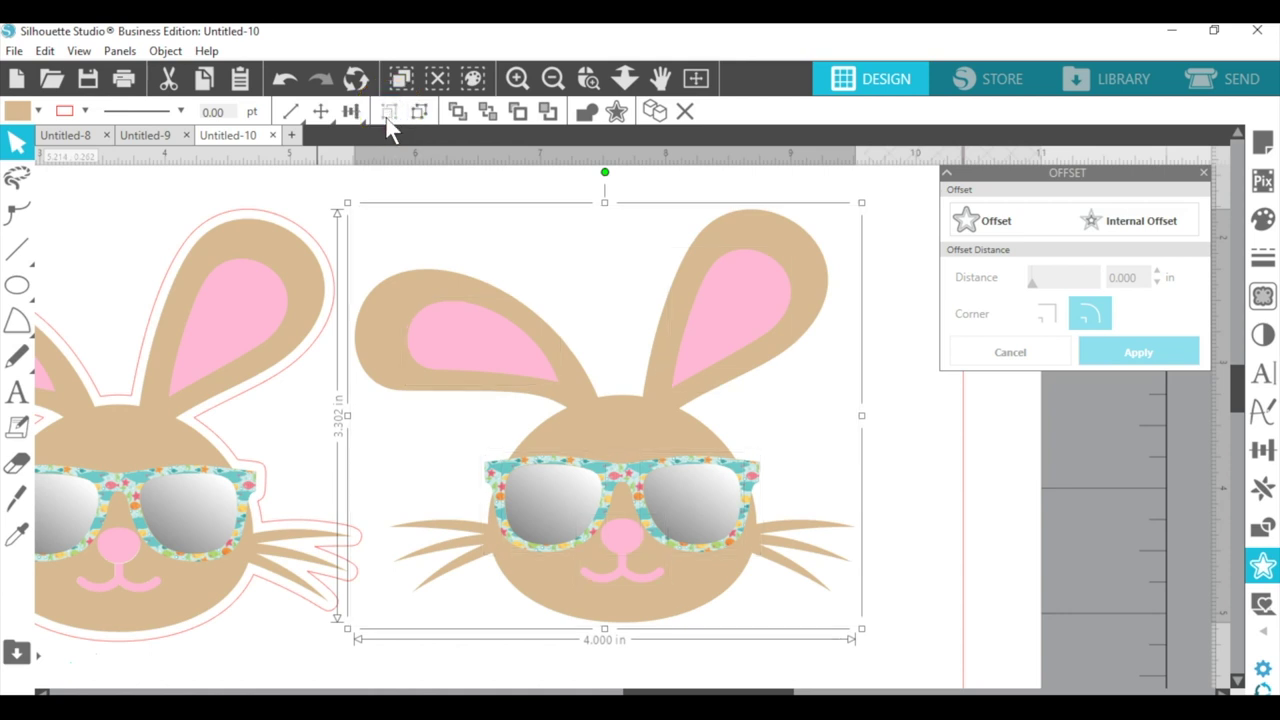
{"action": "left_click", "coordinate": [886, 200]}
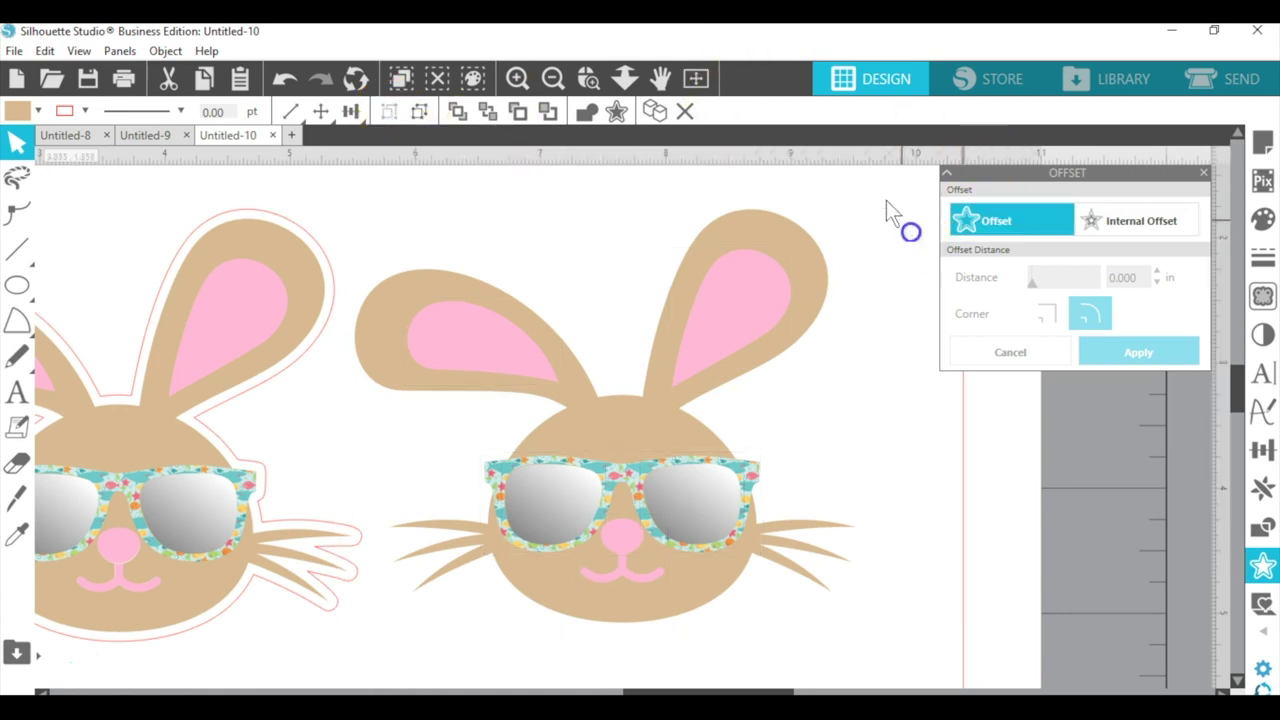
Check both bunnies' cut lines in the send view and, back in the design view, move the right bunny off the page.
{"action": "left_click", "coordinate": [1220, 95]}
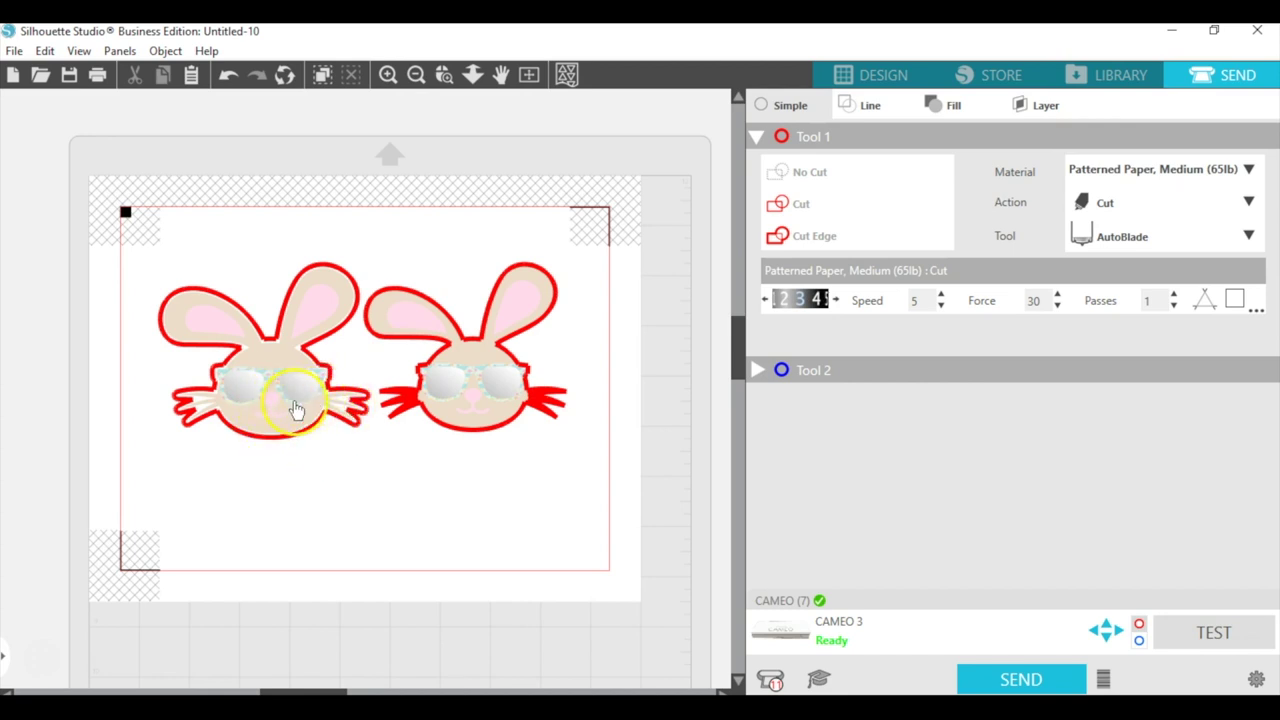
{"action": "left_click_drag", "start_coordinate": [455, 388], "coordinate": [517, 377]}
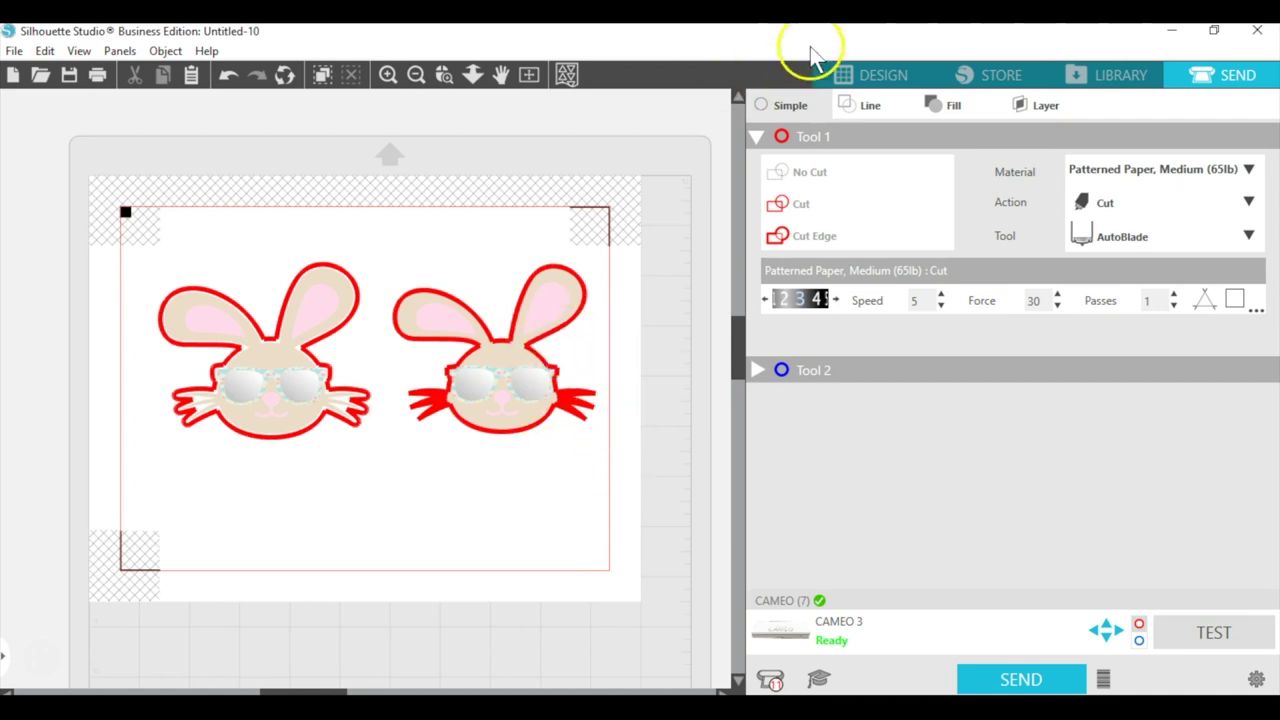
{"action": "left_click", "coordinate": [857, 76]}
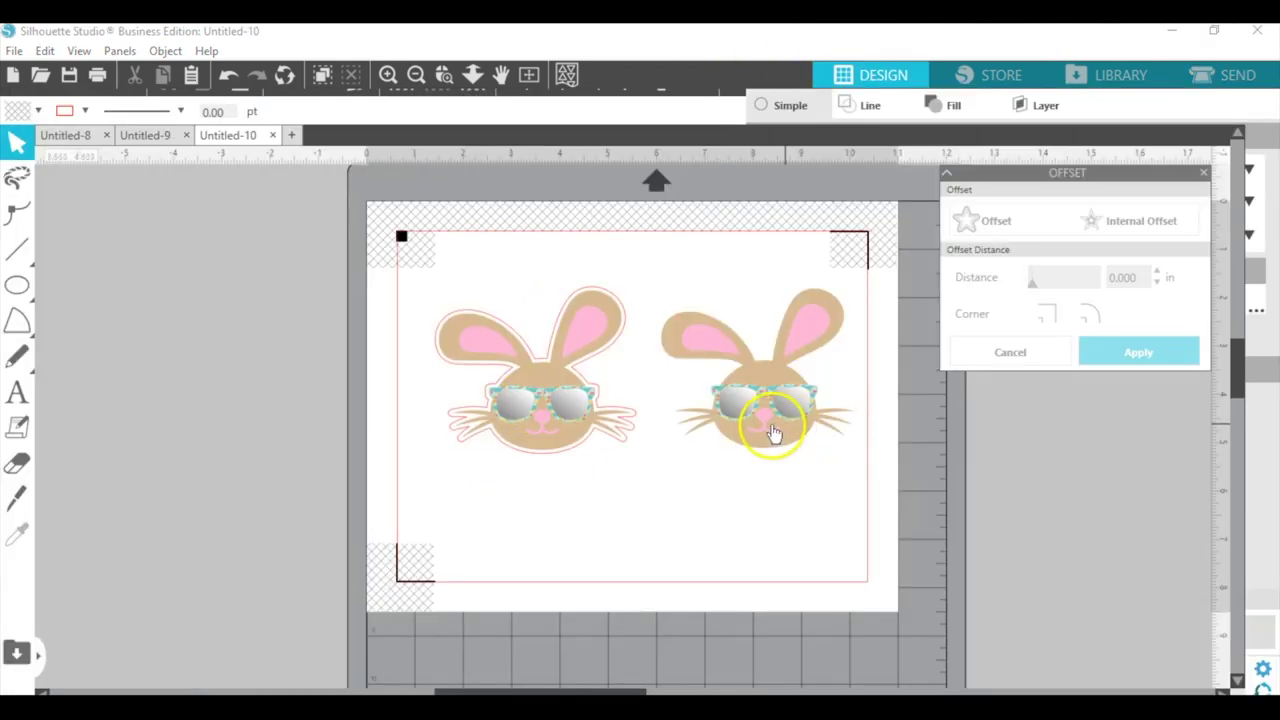
{"action": "left_click_drag", "start_coordinate": [773, 432], "coordinate": [209, 400]}
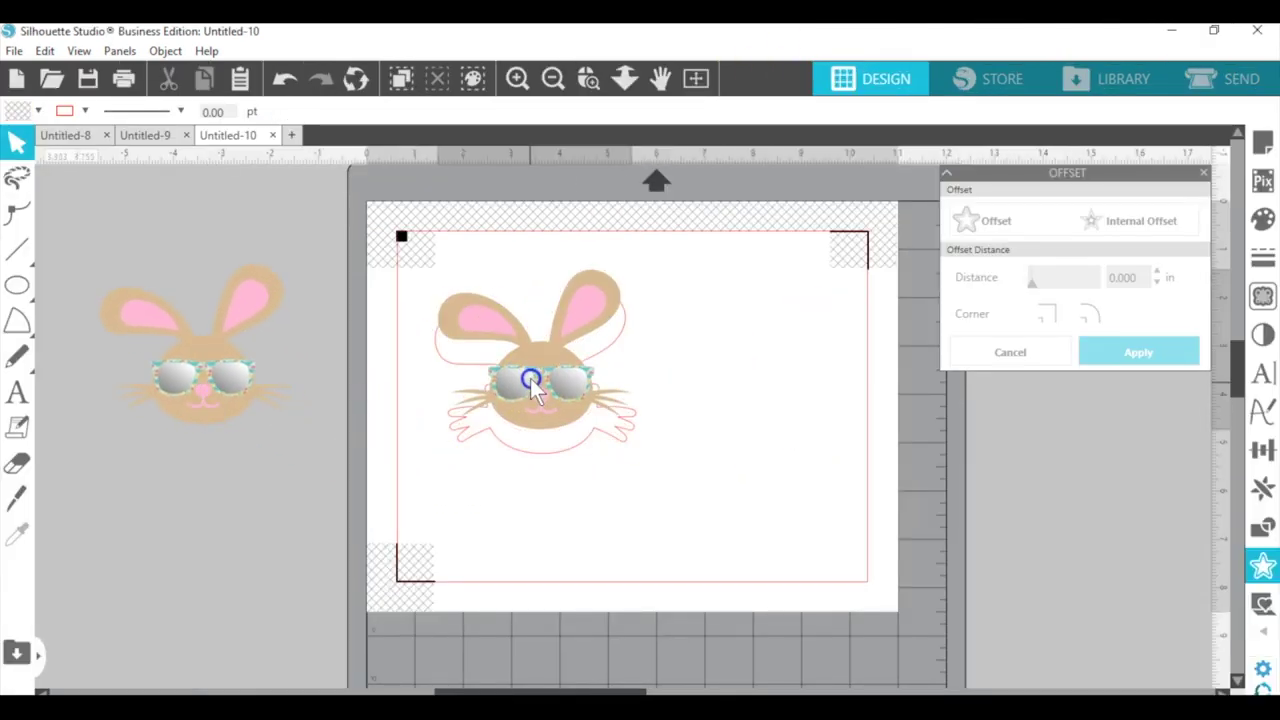
Undo the accidental move of the remaining bunny and group it with its offset outline.
{"action": "left_click_drag", "start_coordinate": [530, 385], "coordinate": [523, 391]}
{"action": "left_click", "coordinate": [284, 78]}
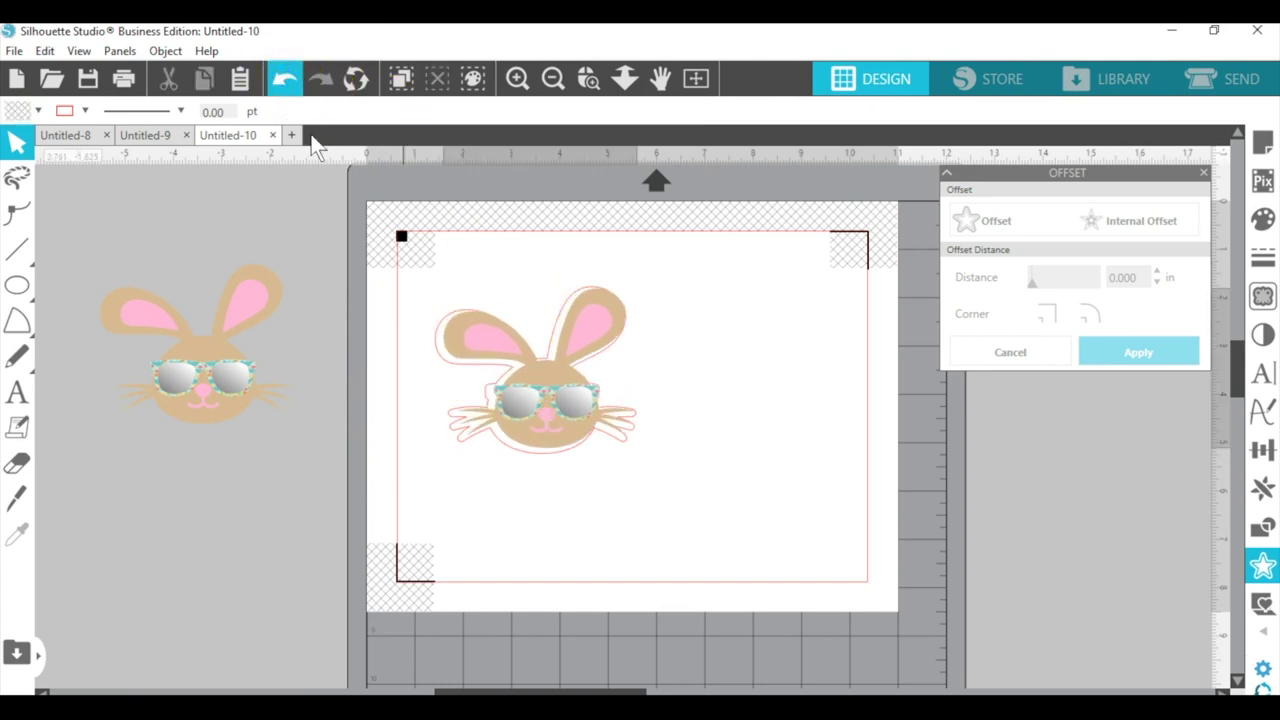
{"action": "left_click", "coordinate": [594, 420]}
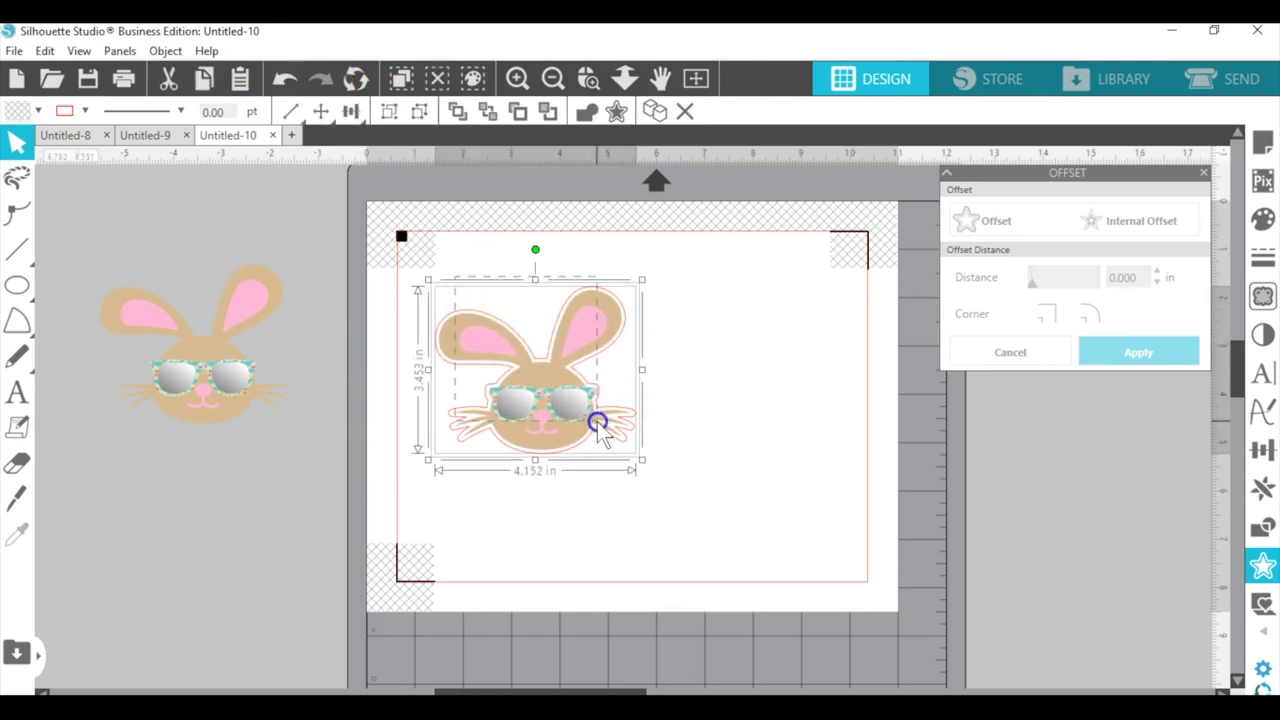
{"action": "left_click", "coordinate": [389, 112]}
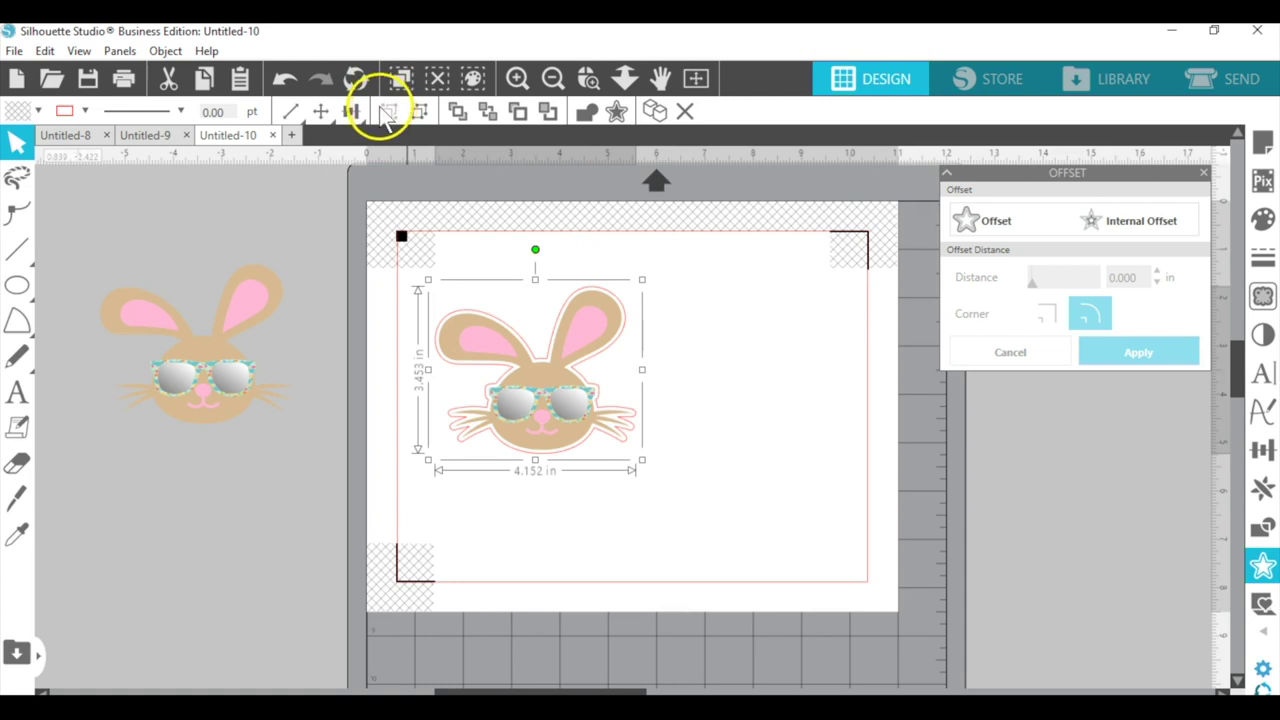
Duplicate the grouped bunny and arrange four copies in two rows of two inside the cut border.
{"action": "left_click_drag", "start_coordinate": [550, 405], "coordinate": [765, 375]}
{"action": "left_click_drag", "start_coordinate": [522, 214], "coordinate": [705, 320]}
{"action": "left_click_drag", "start_coordinate": [742, 376], "coordinate": [737, 520]}
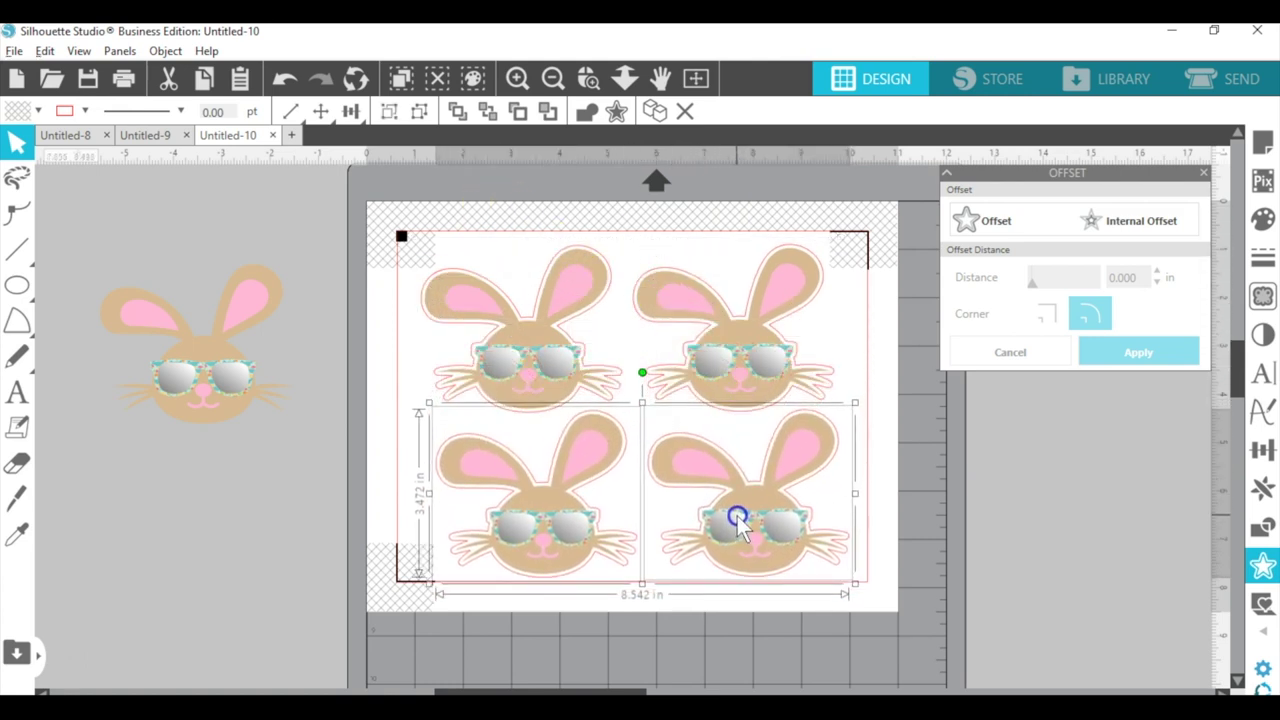
{"action": "left_click", "coordinate": [900, 442]}
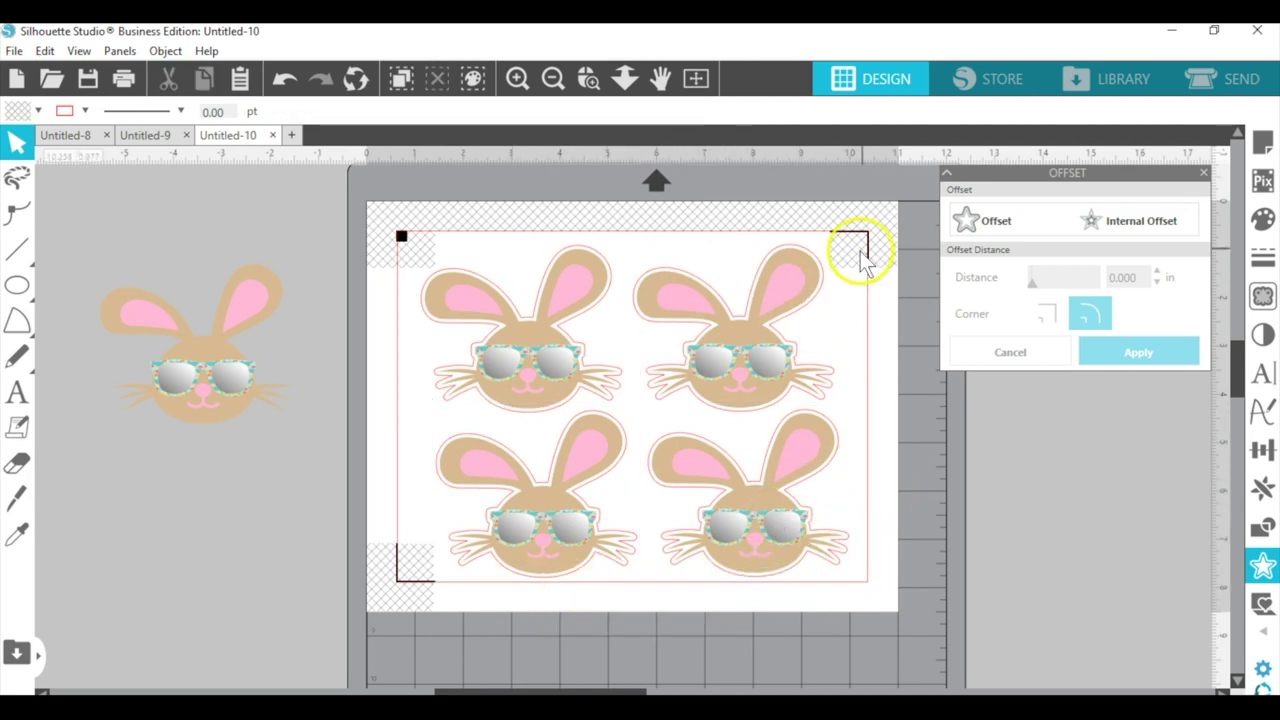
Check the cut lines in the send view and print the current page on the Canon TS8100 series, letter size, landscape, plain paper, rear tray.
{"action": "left_click", "coordinate": [1213, 82]}
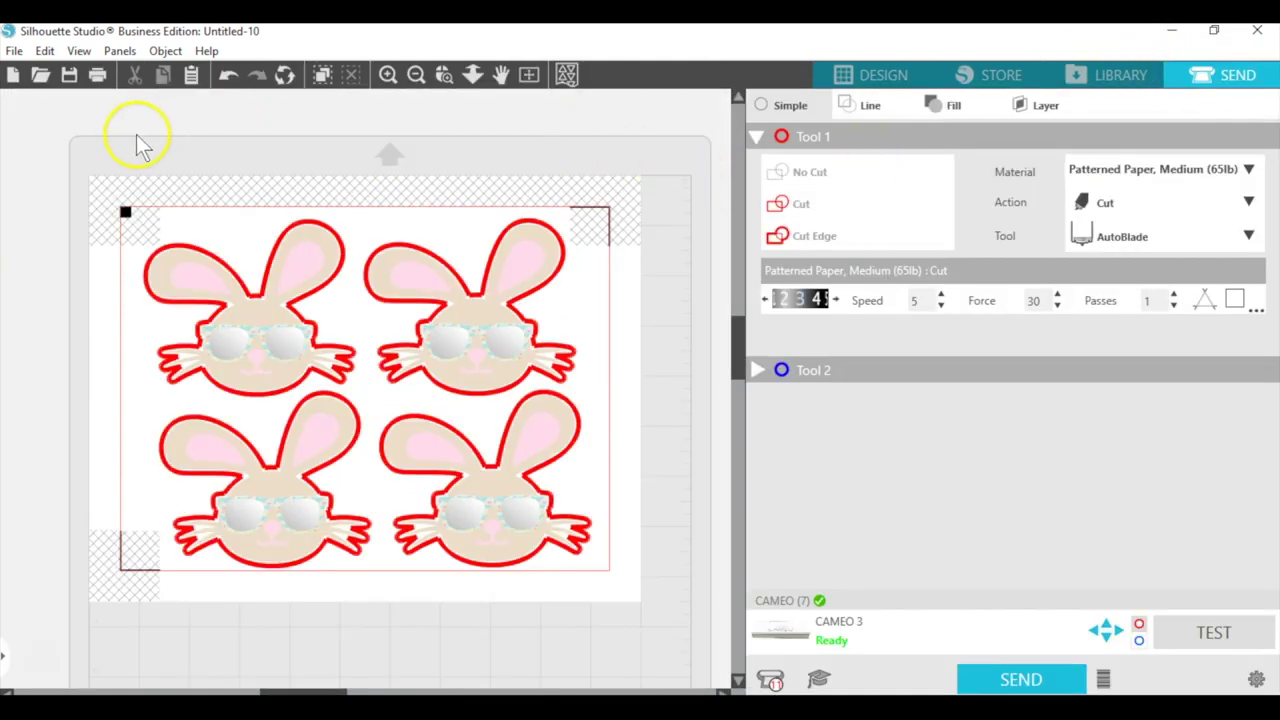
{"action": "left_click", "coordinate": [98, 76]}
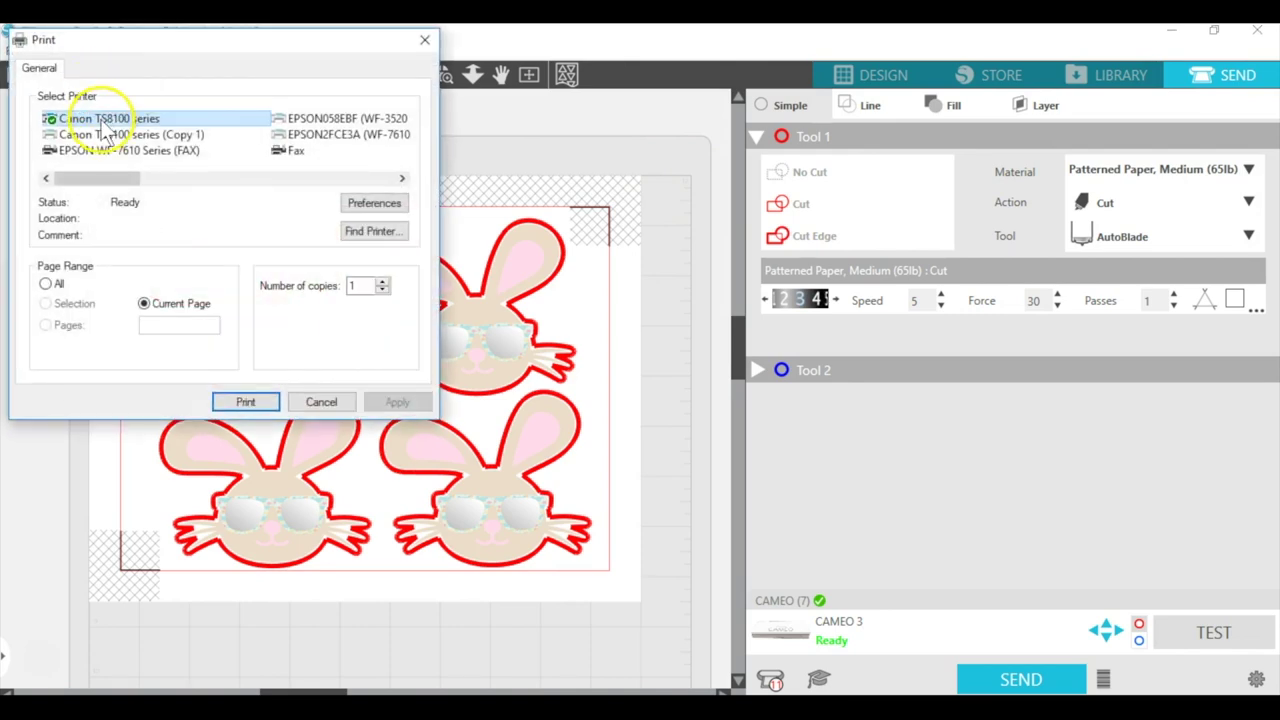
{"action": "left_click", "coordinate": [376, 202]}
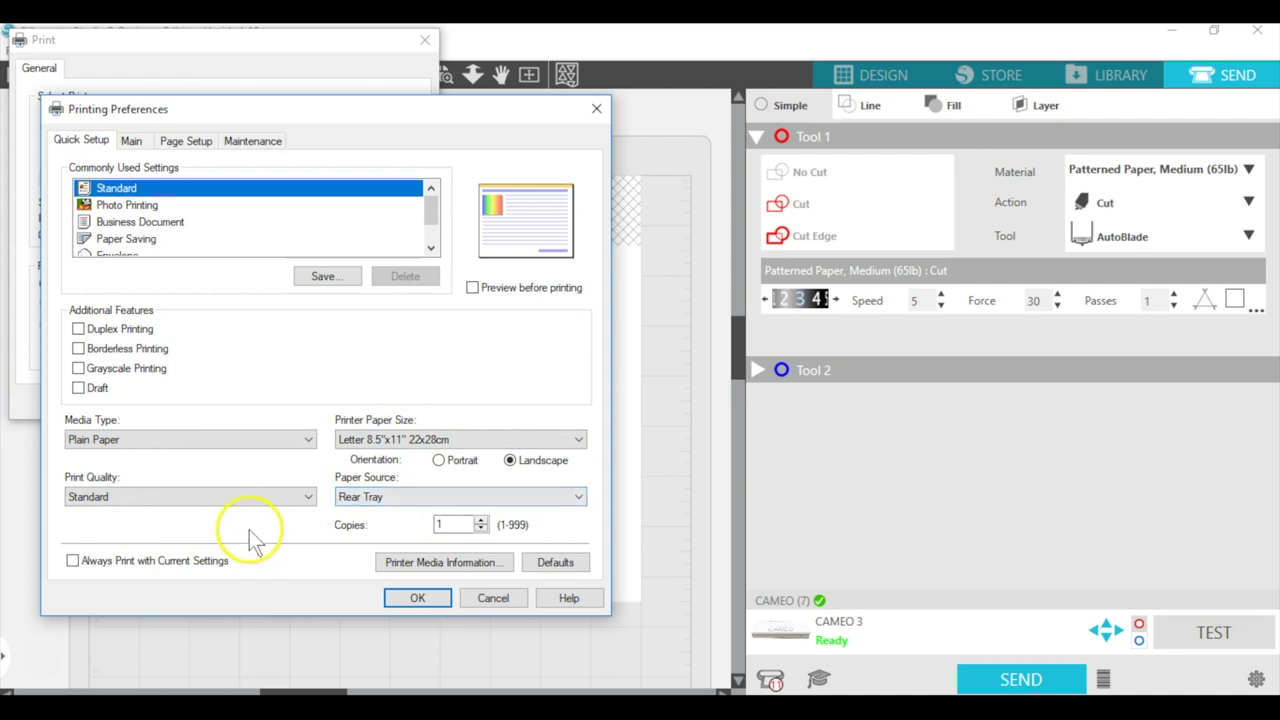
{"action": "left_click", "coordinate": [417, 598]}
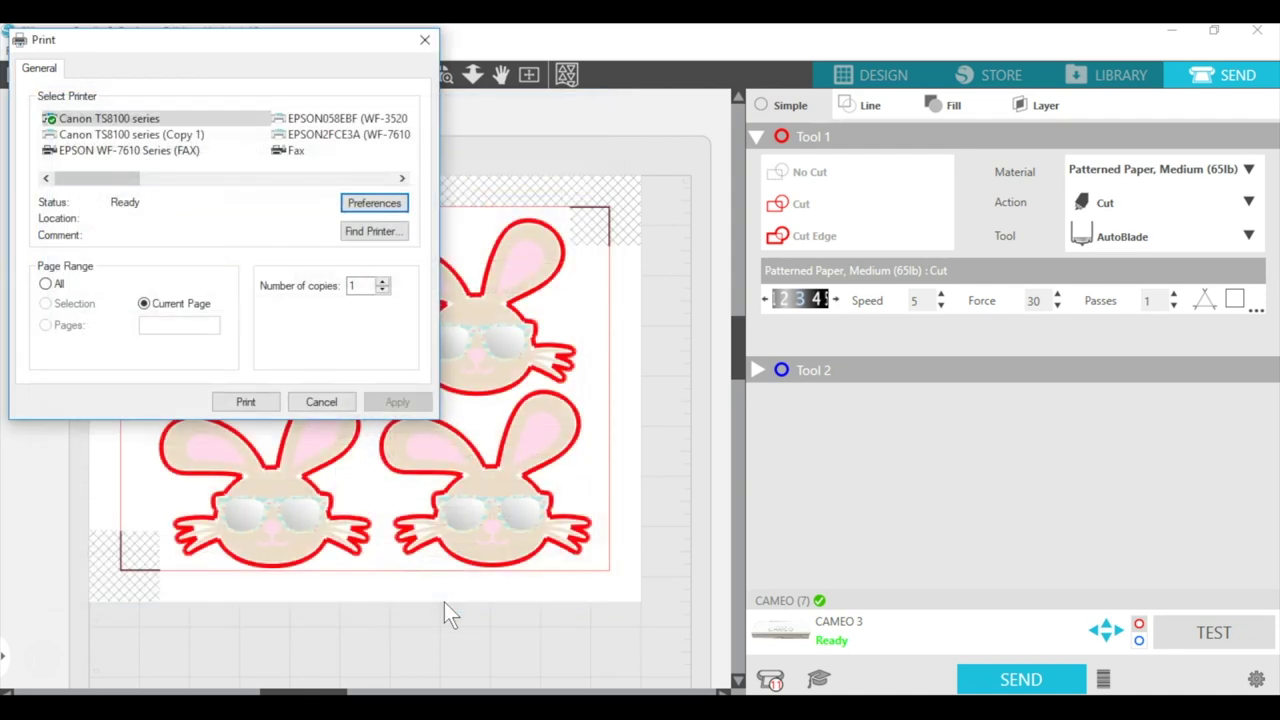
{"action": "left_click", "coordinate": [266, 400]}
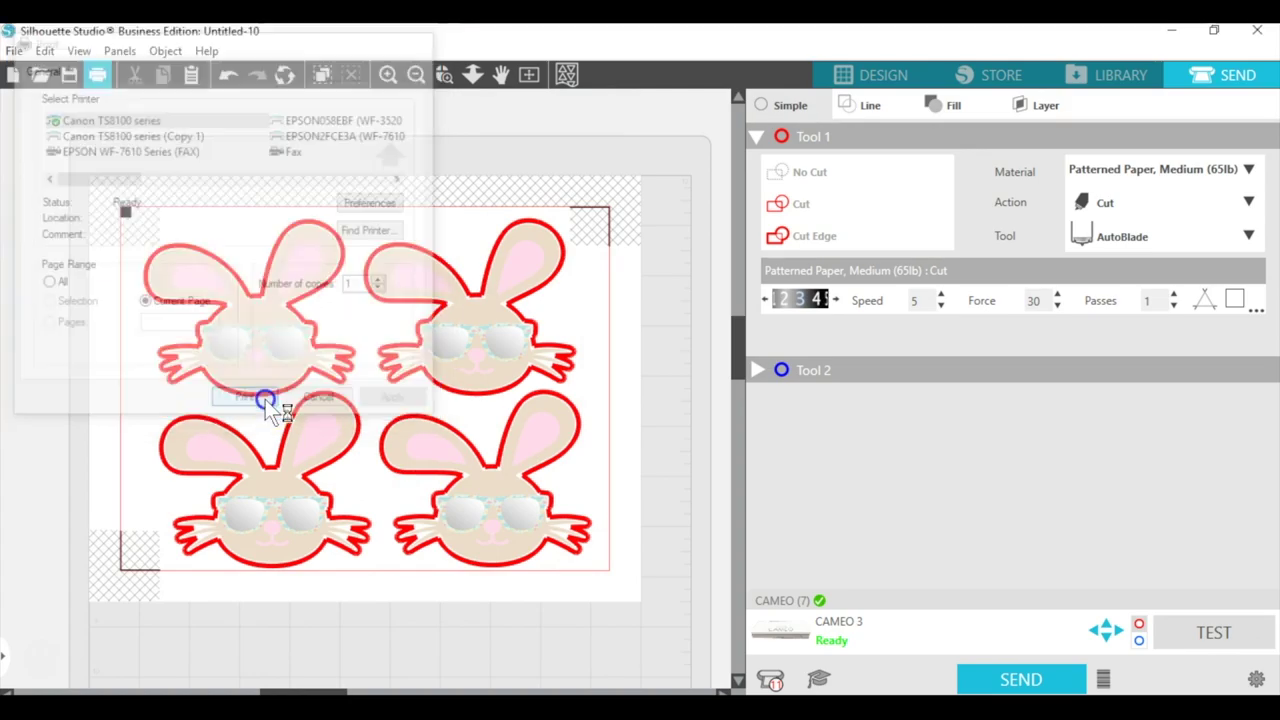
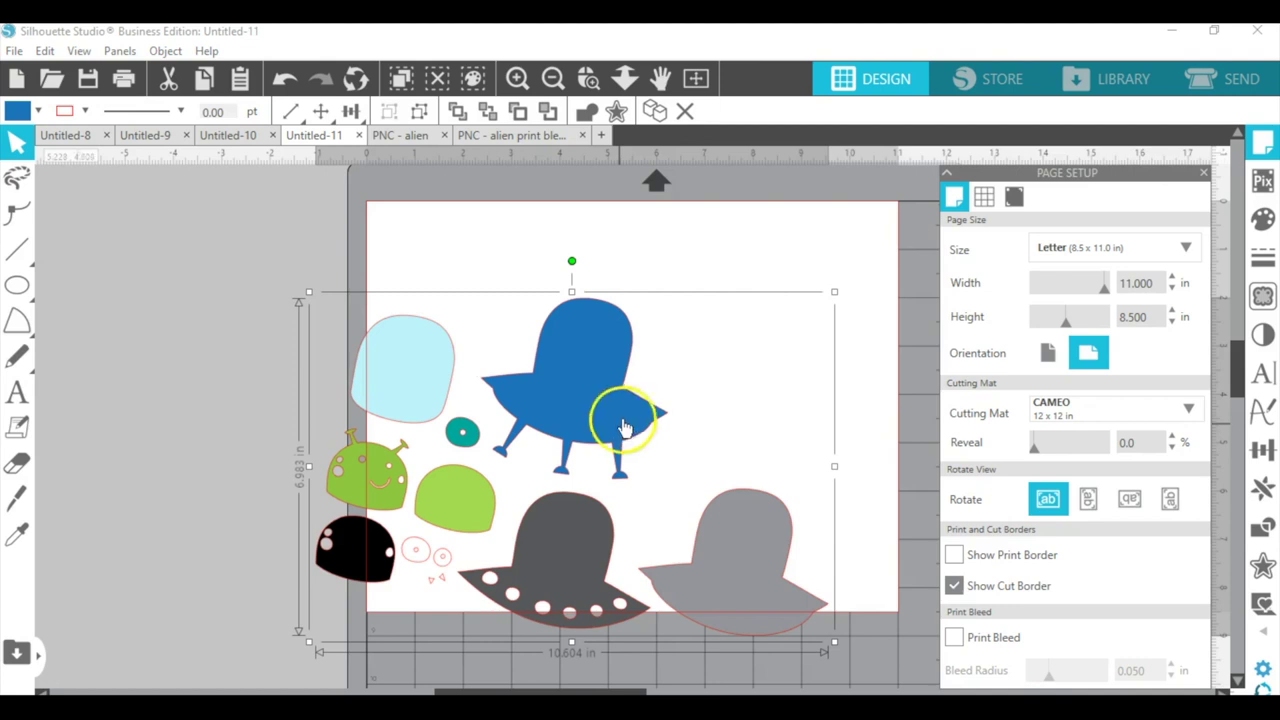
Move the alien spaceship design fully onto the page and ungroup it into separate pieces.
{"action": "left_click_drag", "start_coordinate": [600, 391], "coordinate": [678, 333]}
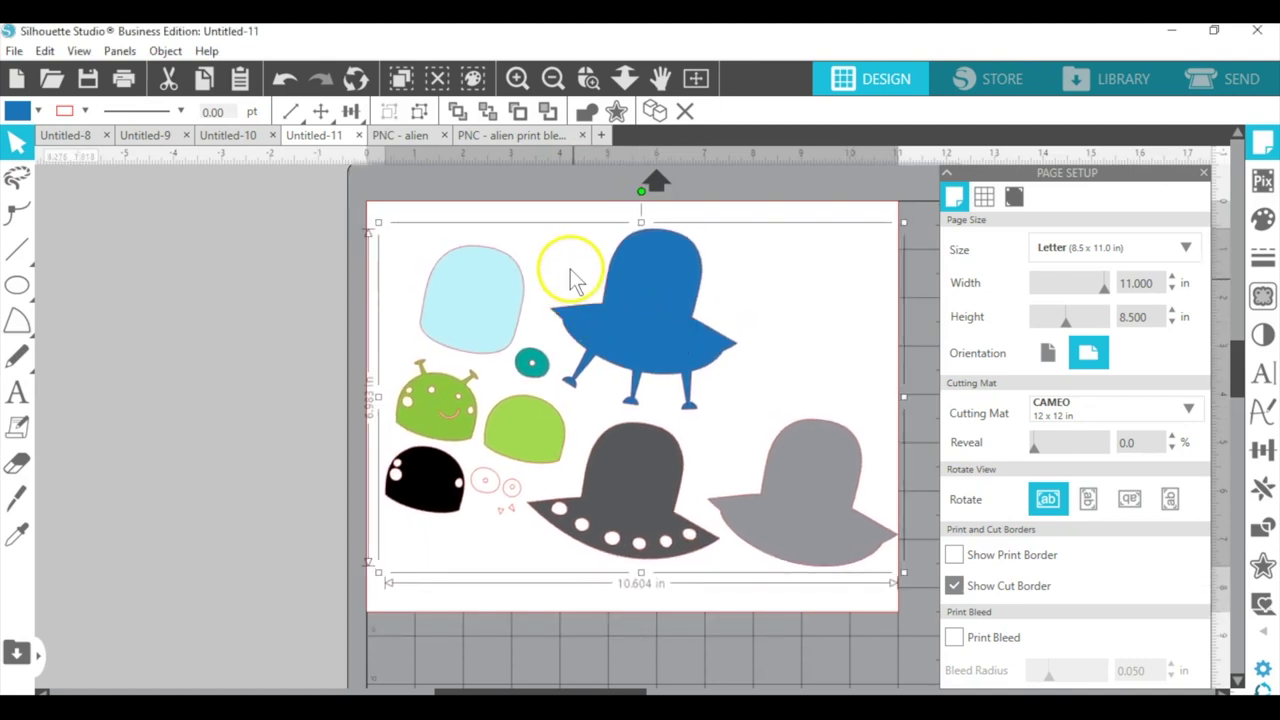
{"action": "left_click", "coordinate": [419, 111]}
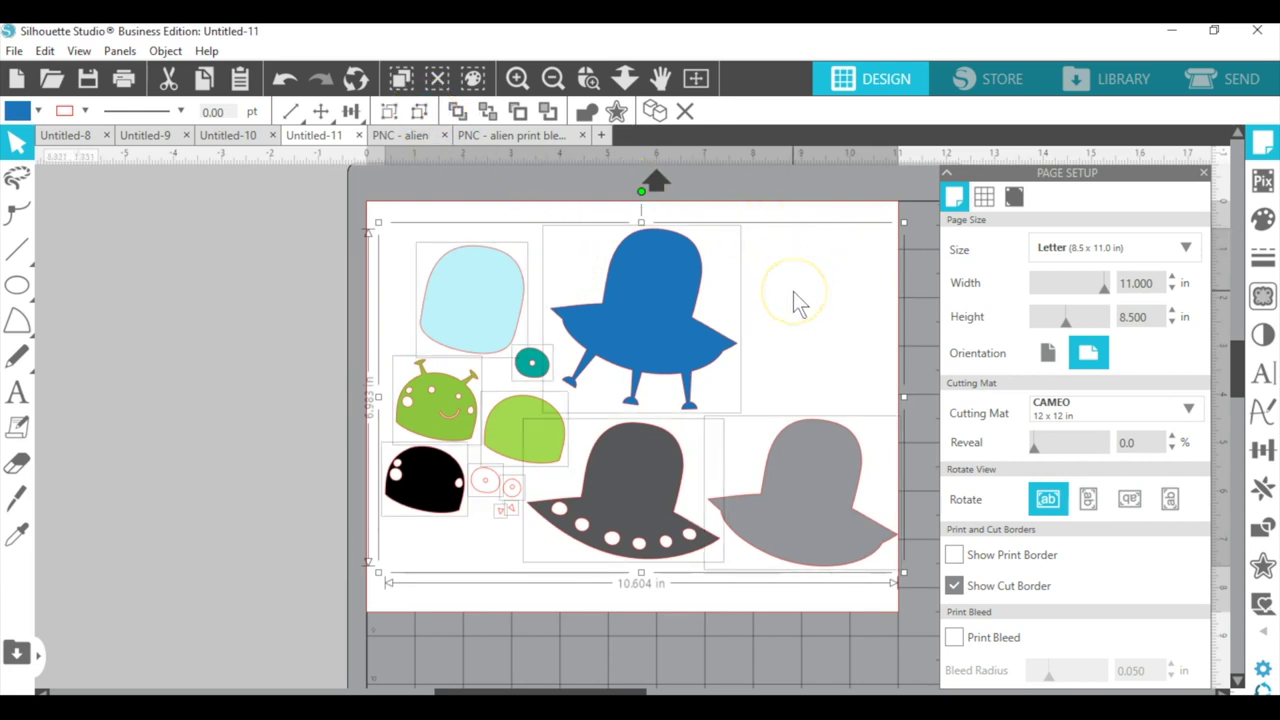
{"action": "left_click", "coordinate": [908, 463]}
Stack the gray saucer layers and light-blue dome over the blue base, and layer the green and black head pieces together.
{"action": "left_click_drag", "start_coordinate": [794, 514], "coordinate": [633, 324]}
{"action": "left_click_drag", "start_coordinate": [654, 455], "coordinate": [674, 268]}
{"action": "left_click_drag", "start_coordinate": [458, 434], "coordinate": [543, 443]}
{"action": "left_click_drag", "start_coordinate": [455, 490], "coordinate": [546, 428]}
{"action": "left_click_drag", "start_coordinate": [505, 288], "coordinate": [667, 278]}
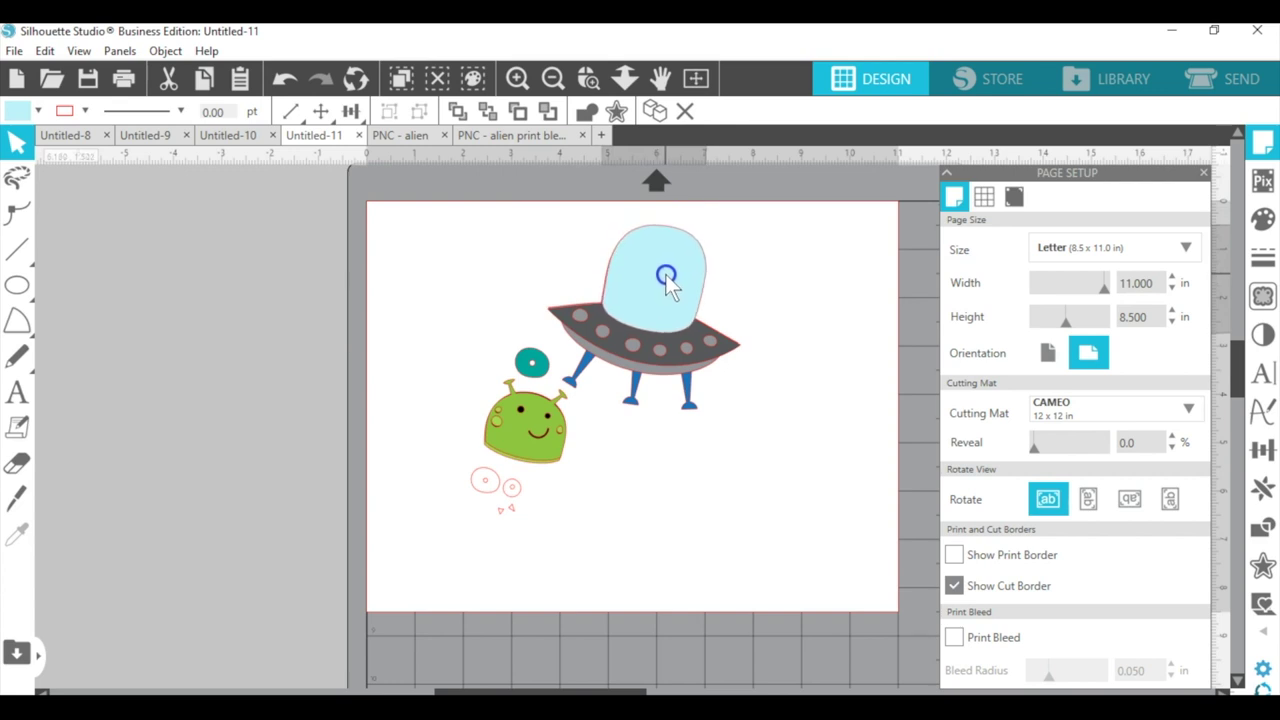
{"action": "left_click_drag", "start_coordinate": [665, 274], "coordinate": [662, 278]}
Fine-tune the alignment of the alien's green and black head layers.
{"action": "left_click", "coordinate": [588, 80]}
{"action": "left_click_drag", "start_coordinate": [530, 208], "coordinate": [761, 379]}
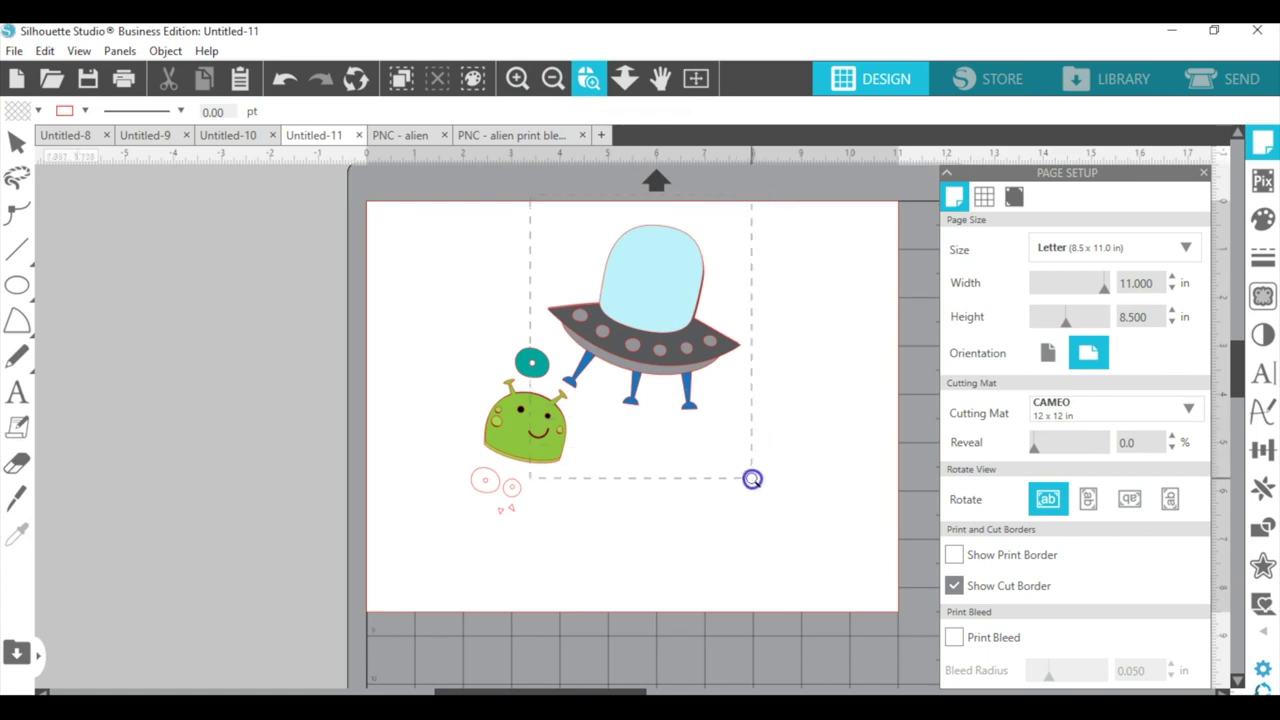
{"action": "left_click_drag", "start_coordinate": [751, 478], "coordinate": [751, 478]}
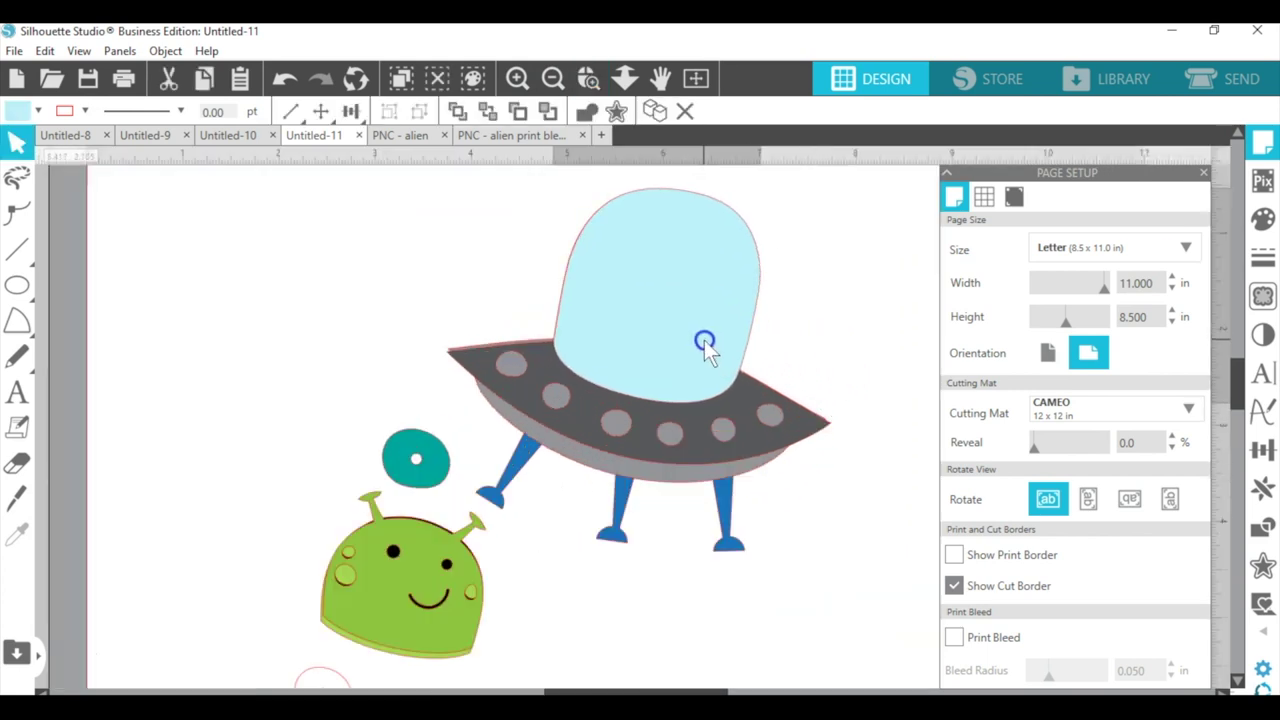
{"action": "left_click", "coordinate": [458, 588]}
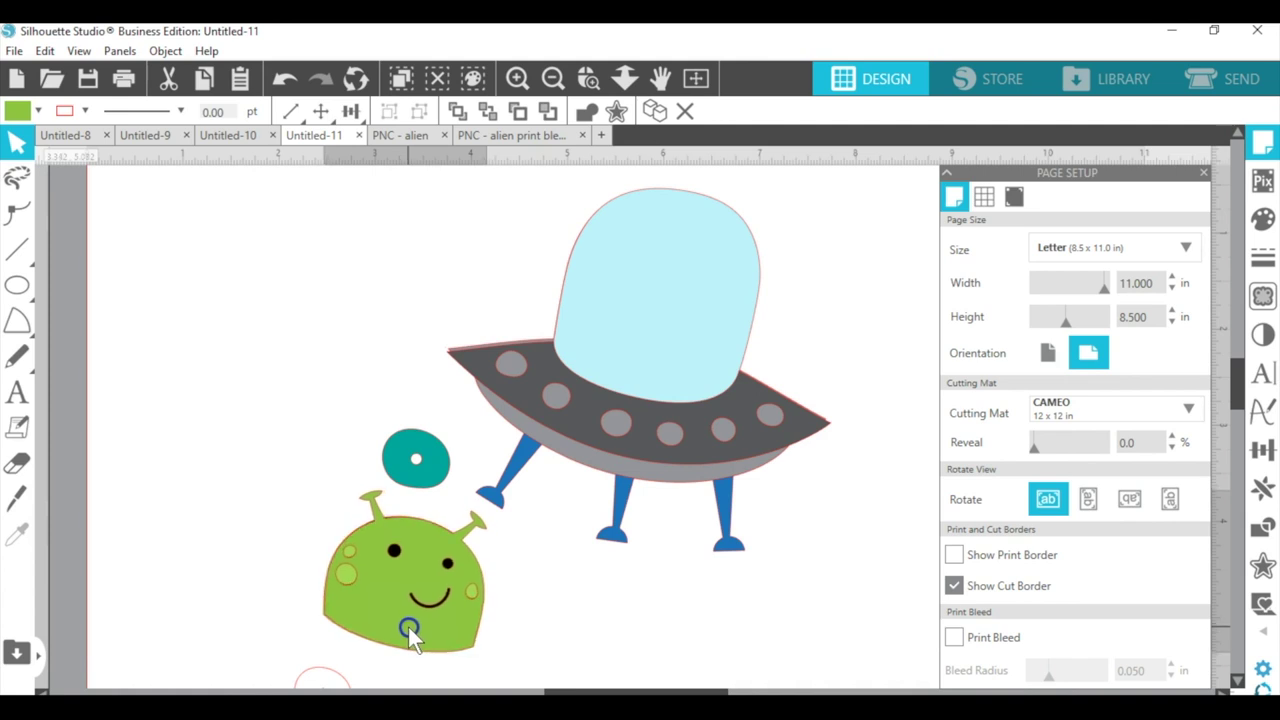
{"action": "left_click", "coordinate": [408, 627]}
Make the line color transparent on the spaceship, alien head and teal ring pieces.
{"action": "left_click_drag", "start_coordinate": [378, 250], "coordinate": [684, 568]}
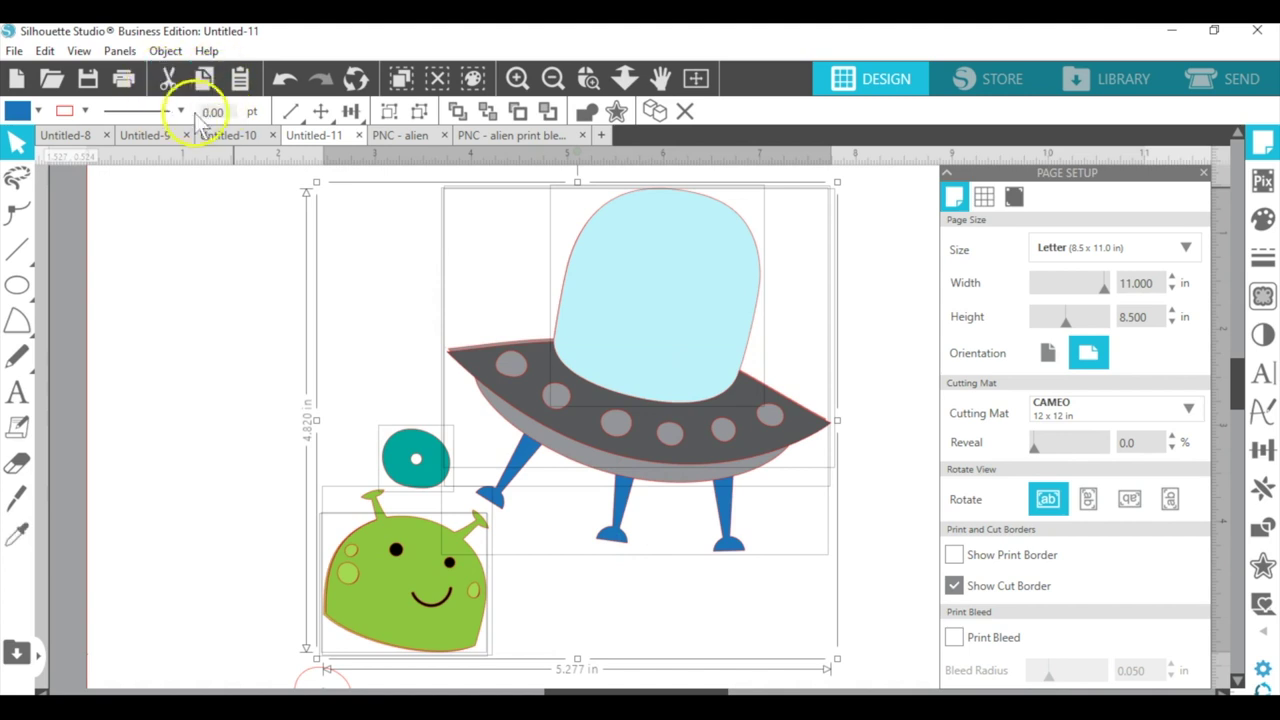
{"action": "left_click", "coordinate": [85, 111]}
{"action": "left_click", "coordinate": [212, 139]}
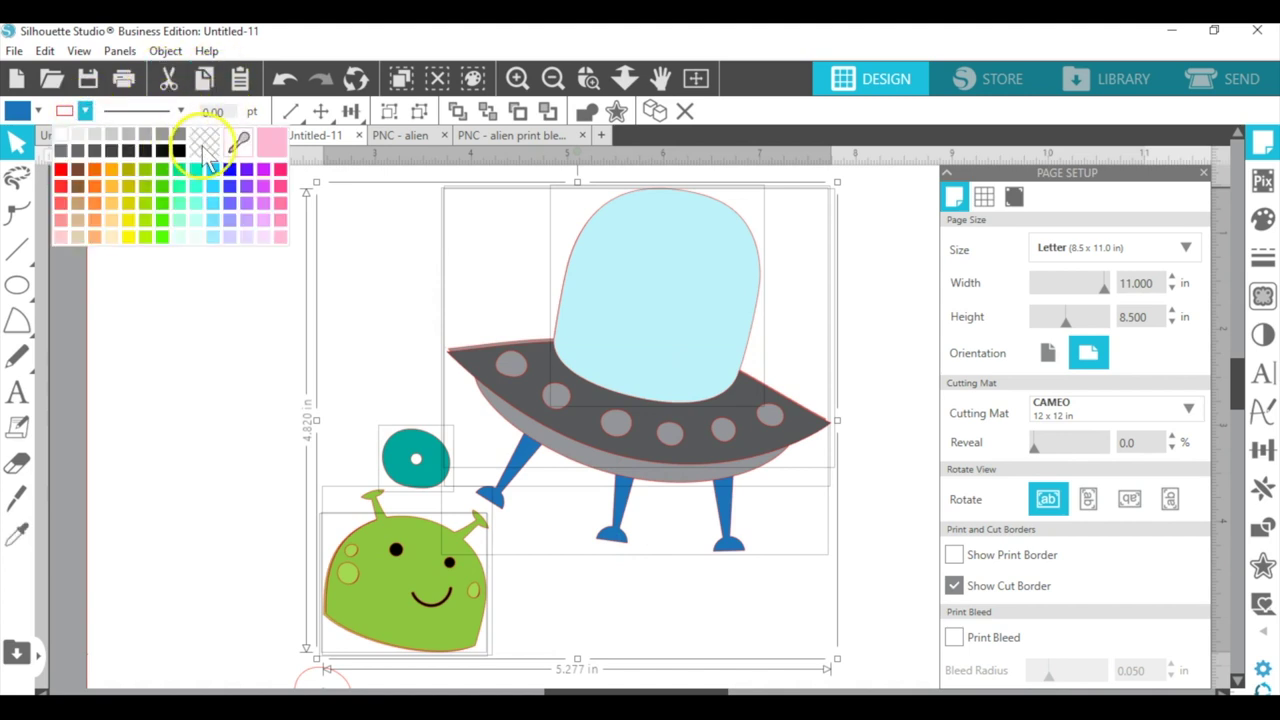
{"action": "left_click", "coordinate": [274, 257]}
{"action": "left_click", "coordinate": [852, 320]}
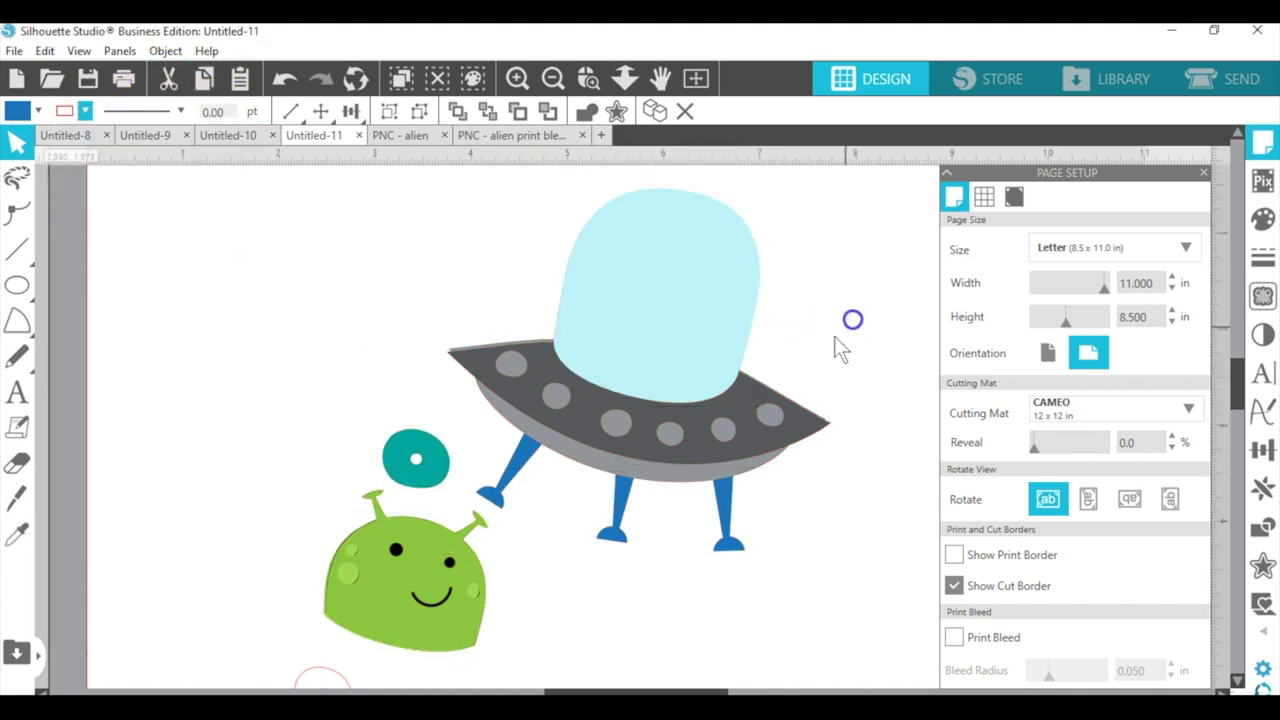
Nudge the saucer's gray layers into alignment with the base.
{"action": "left_click", "coordinate": [512, 368]}
{"action": "left_click", "coordinate": [518, 372]}
{"action": "left_click", "coordinate": [519, 368]}
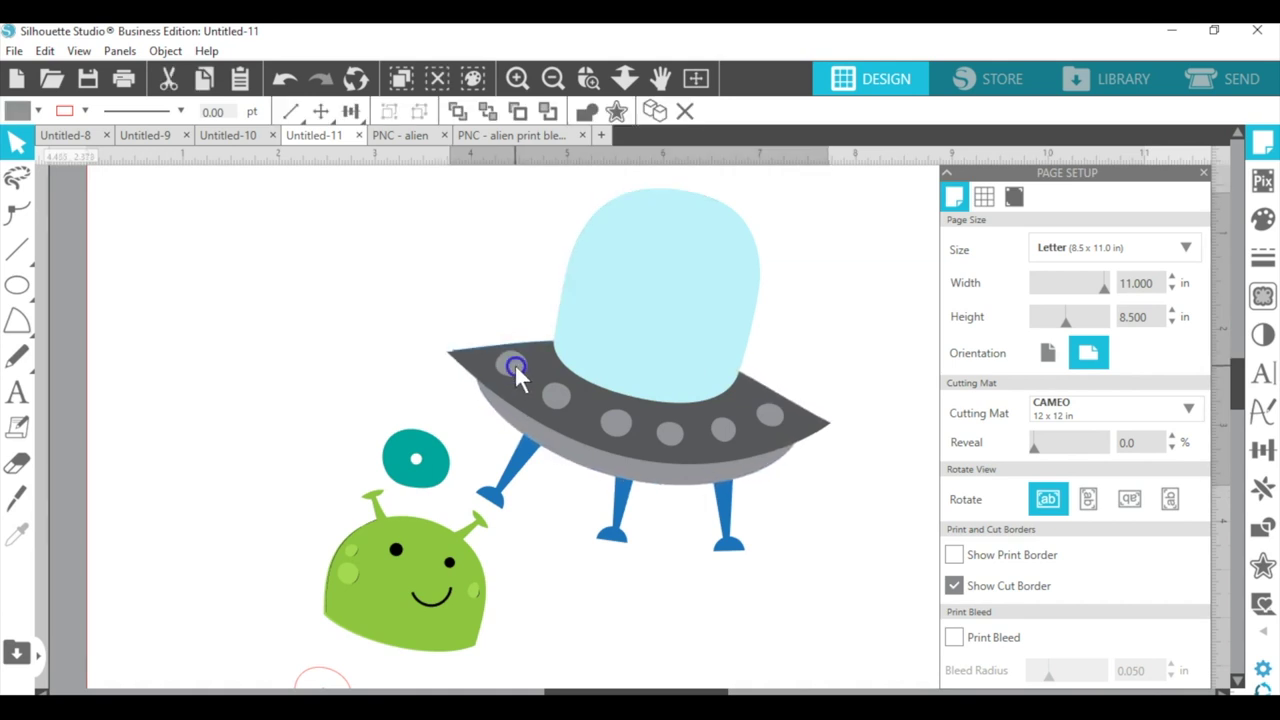
Nudge the alien head's green layers so that their edges line up.
{"action": "scroll", "coordinate": [517, 564], "scroll_direction": "down", "scroll_amount": 1}
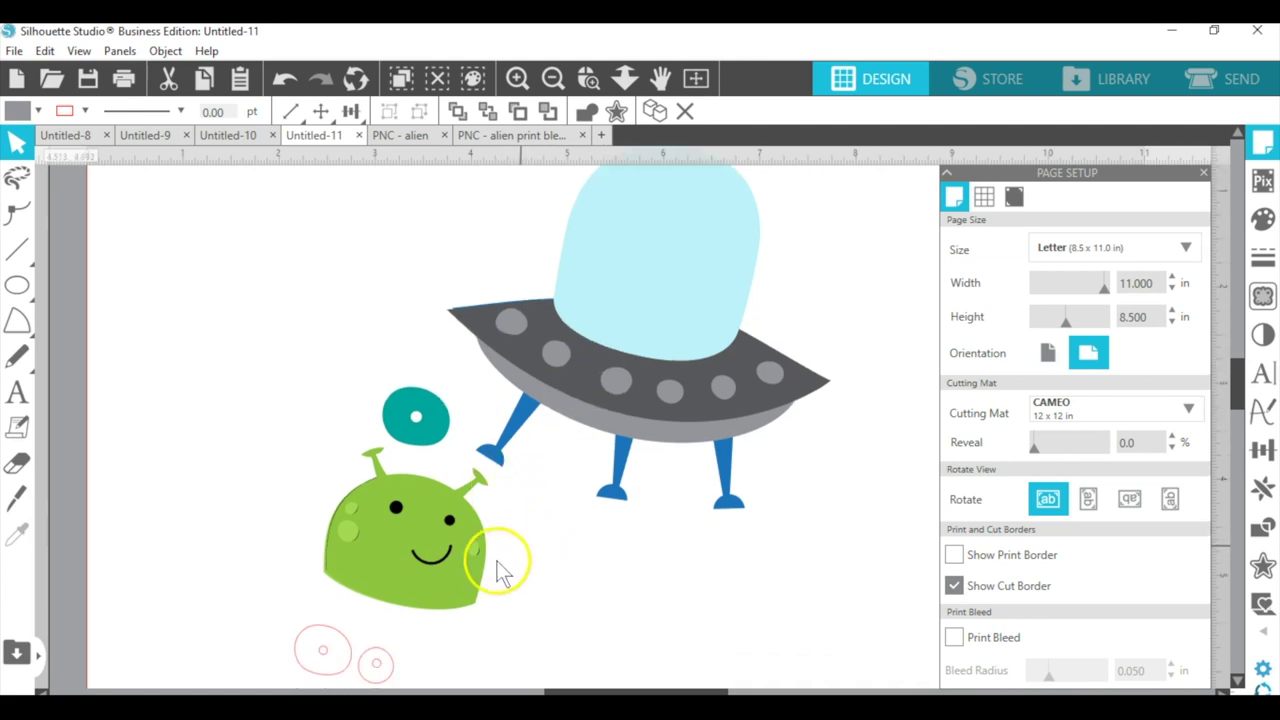
{"action": "left_click", "coordinate": [383, 569]}
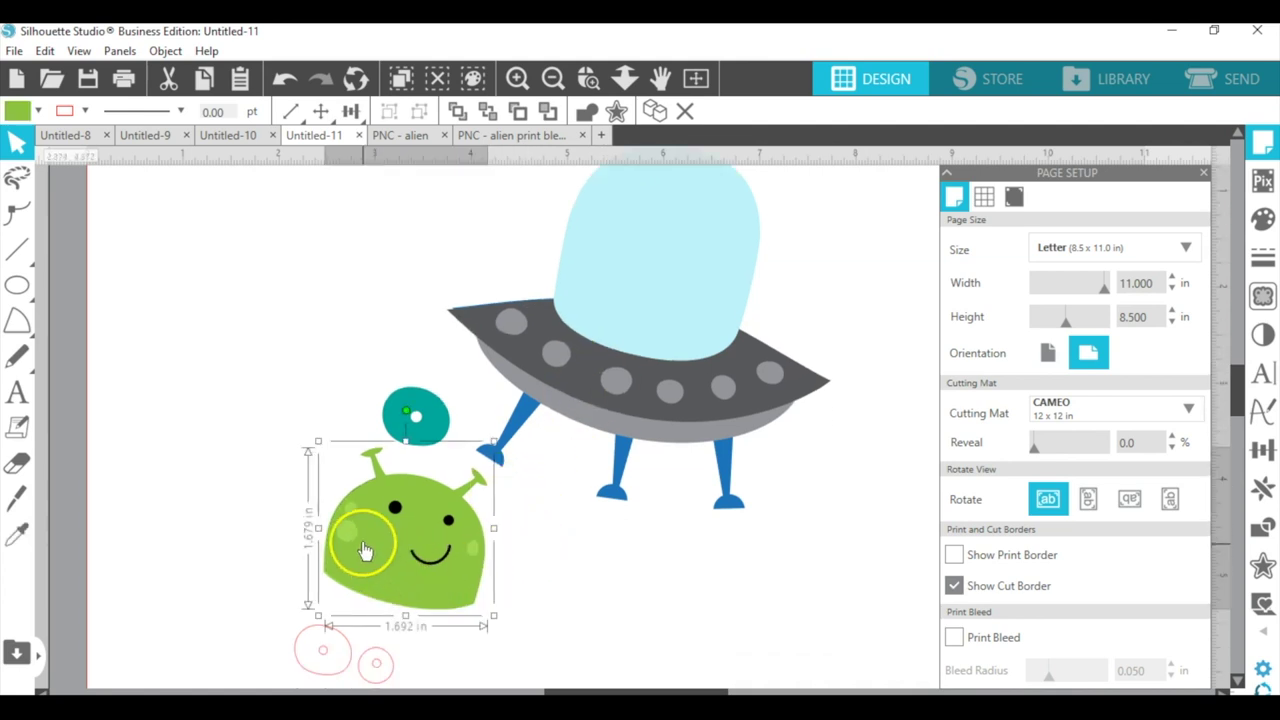
{"action": "left_click", "coordinate": [347, 537]}
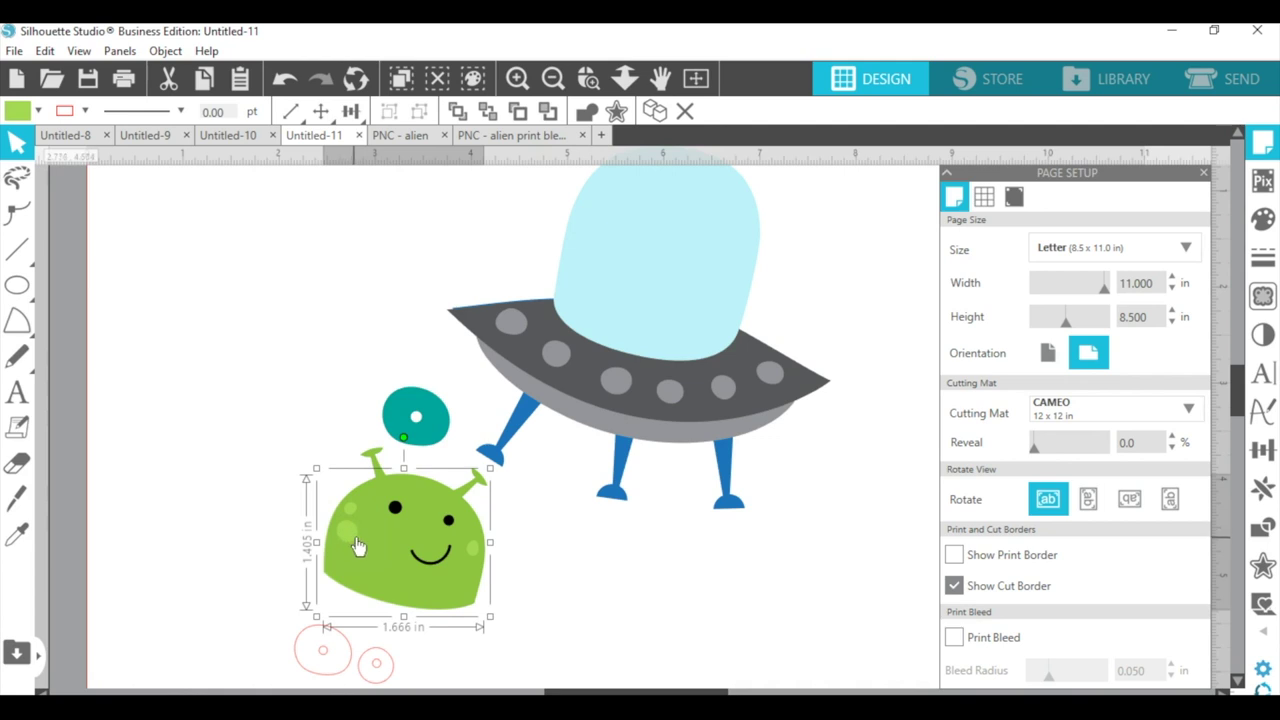
{"action": "scroll", "coordinate": [590, 555], "scroll_direction": "down", "scroll_amount": 2}
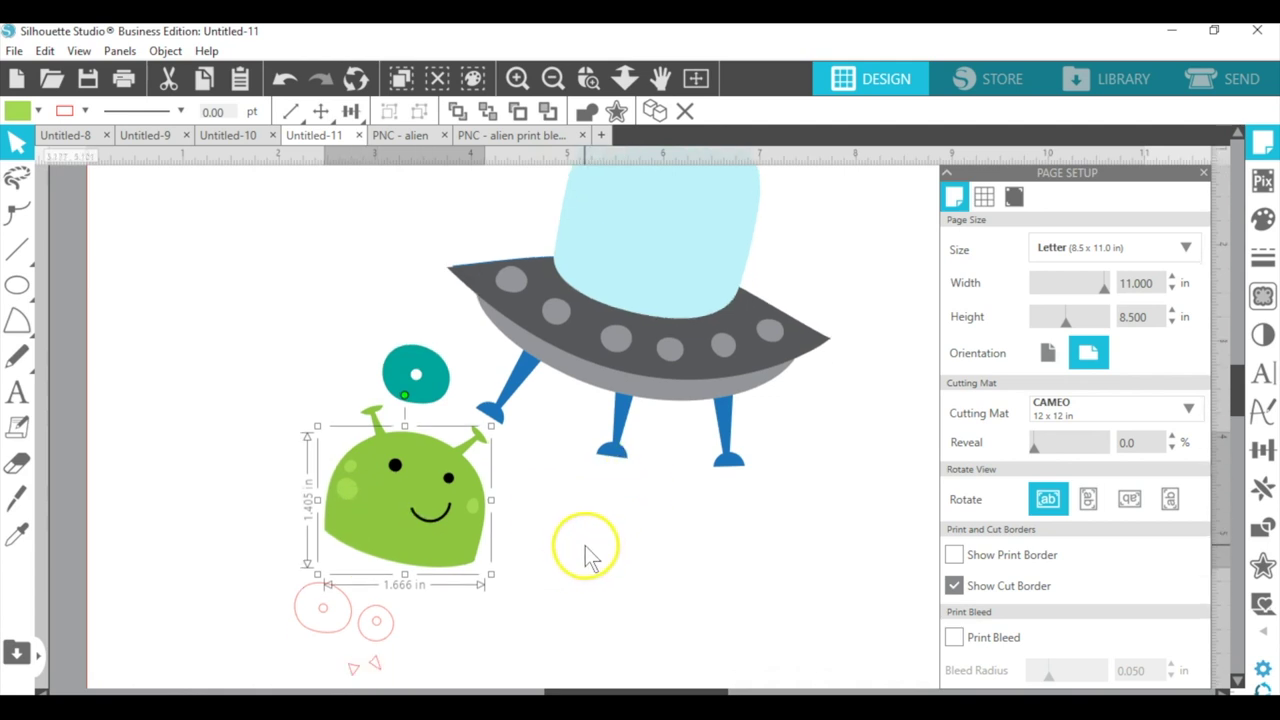
Group the eye and teeth pieces, place them on the alien's face, and fit the teal ring around the larger eye.
{"action": "scroll", "coordinate": [590, 555], "scroll_direction": "down", "scroll_amount": 2}
{"action": "left_click", "coordinate": [334, 563]}
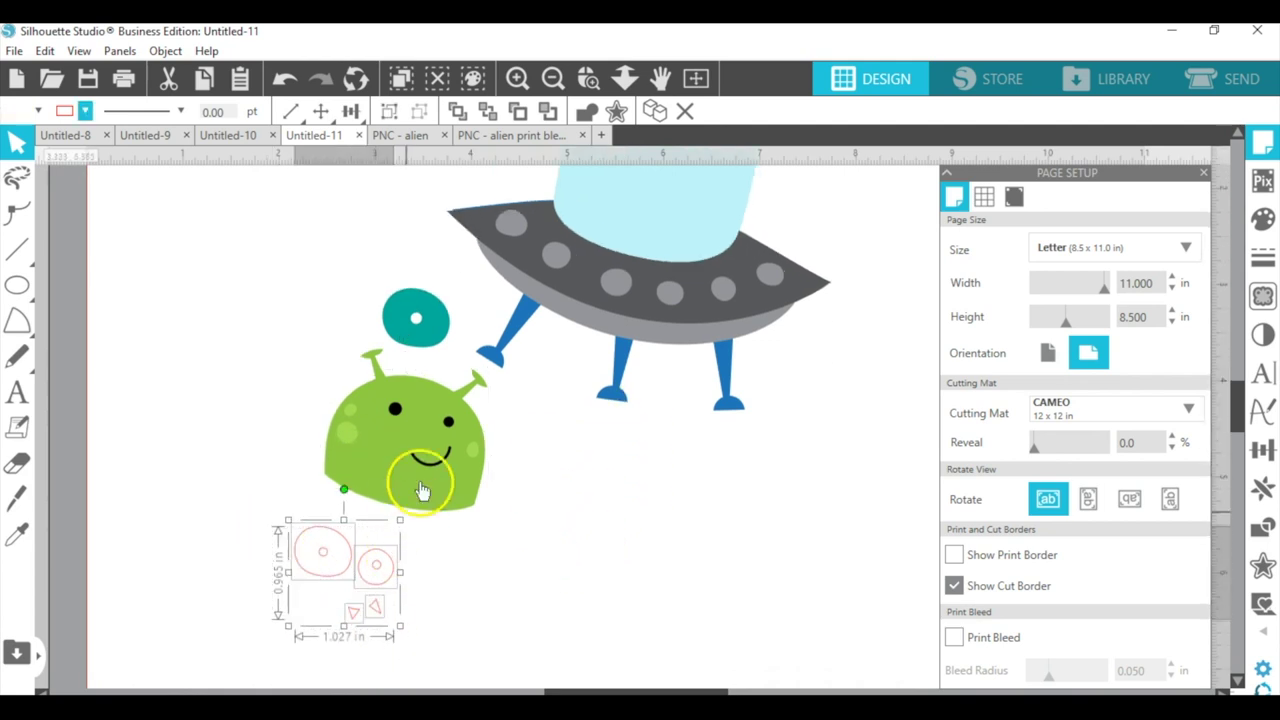
{"action": "left_click", "coordinate": [389, 111]}
{"action": "left_click_drag", "start_coordinate": [318, 578], "coordinate": [415, 432]}
{"action": "left_click_drag", "start_coordinate": [416, 318], "coordinate": [414, 421]}
Make the line color transparent on all of the alien head's pieces and group them.
{"action": "left_click_drag", "start_coordinate": [335, 360], "coordinate": [468, 505]}
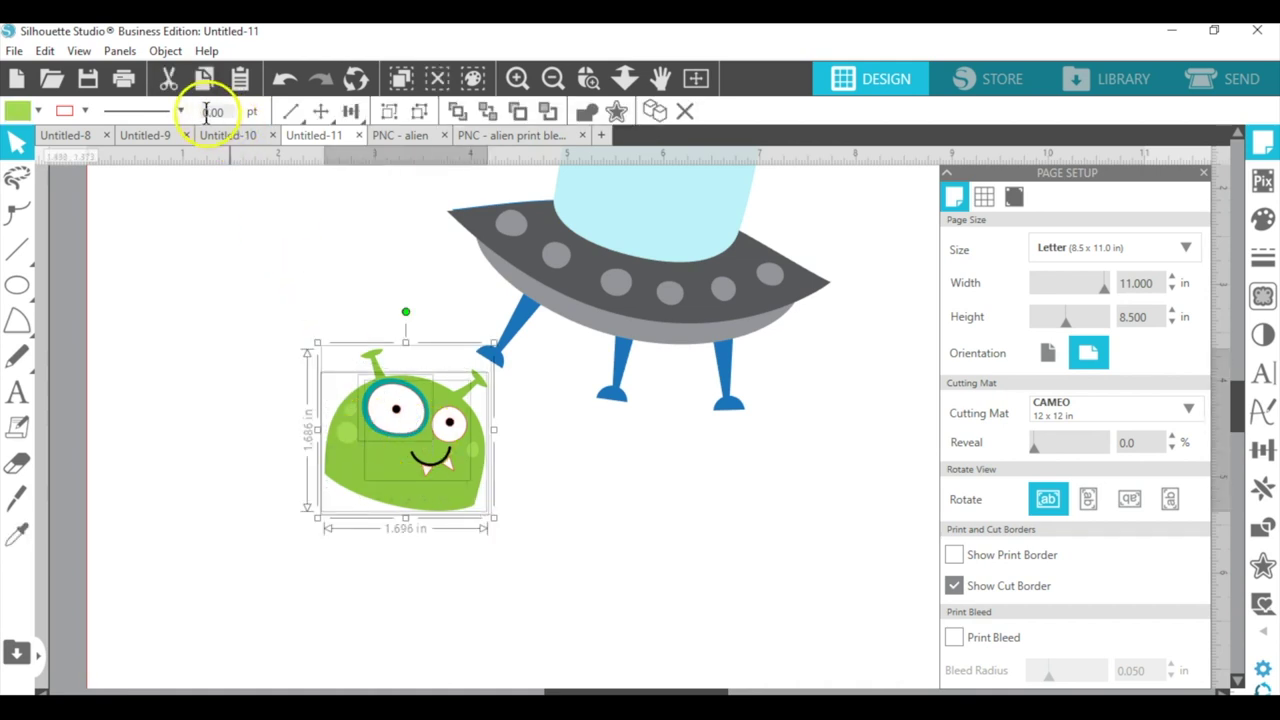
{"action": "left_click", "coordinate": [85, 111]}
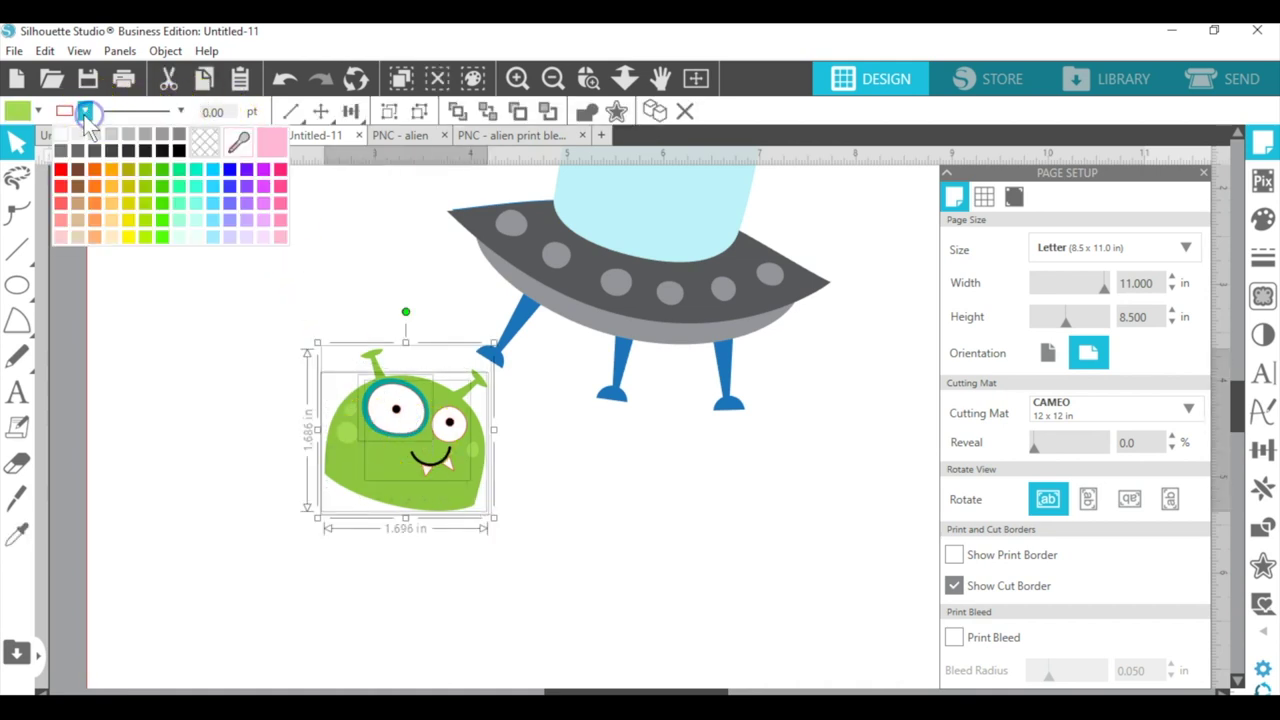
{"action": "left_click", "coordinate": [205, 148]}
{"action": "left_click", "coordinate": [390, 112]}
Place the grouped alien head inside the spaceship's dome and nudge it into position.
{"action": "left_click_drag", "start_coordinate": [425, 510], "coordinate": [654, 321]}
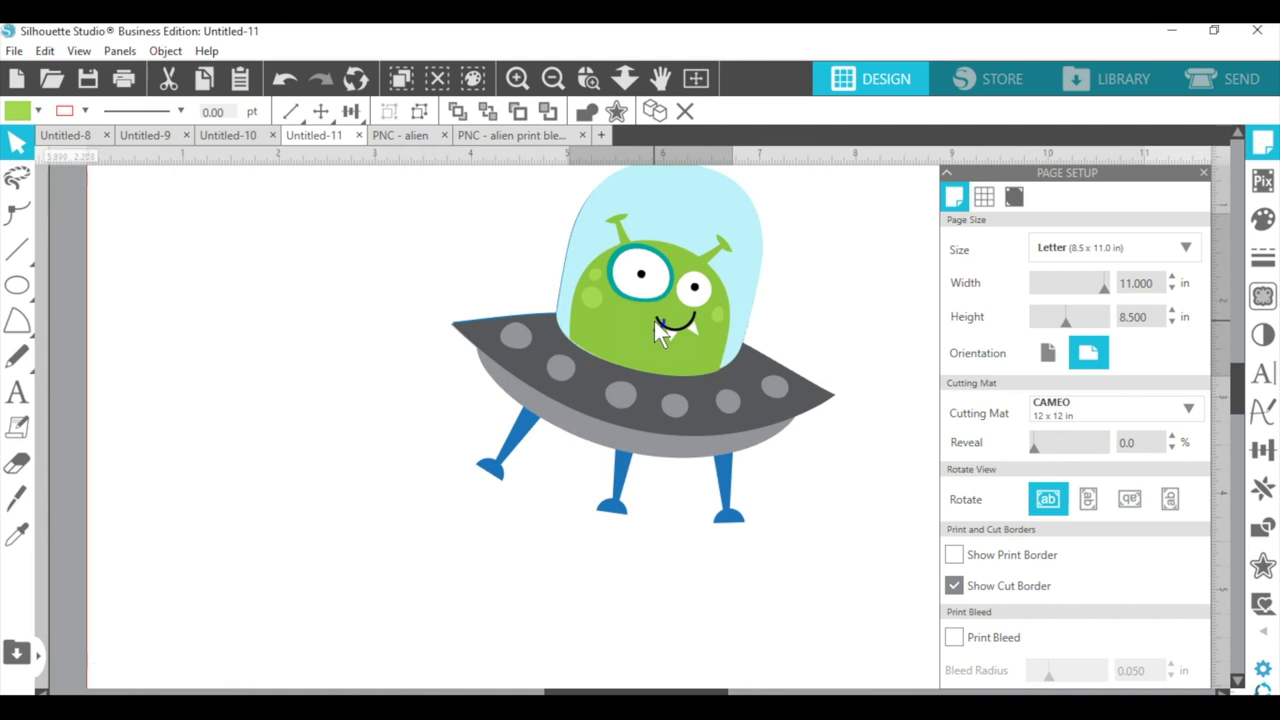
{"action": "left_click_drag", "start_coordinate": [654, 321], "coordinate": [654, 320]}
{"action": "key", "text": "Escape"}
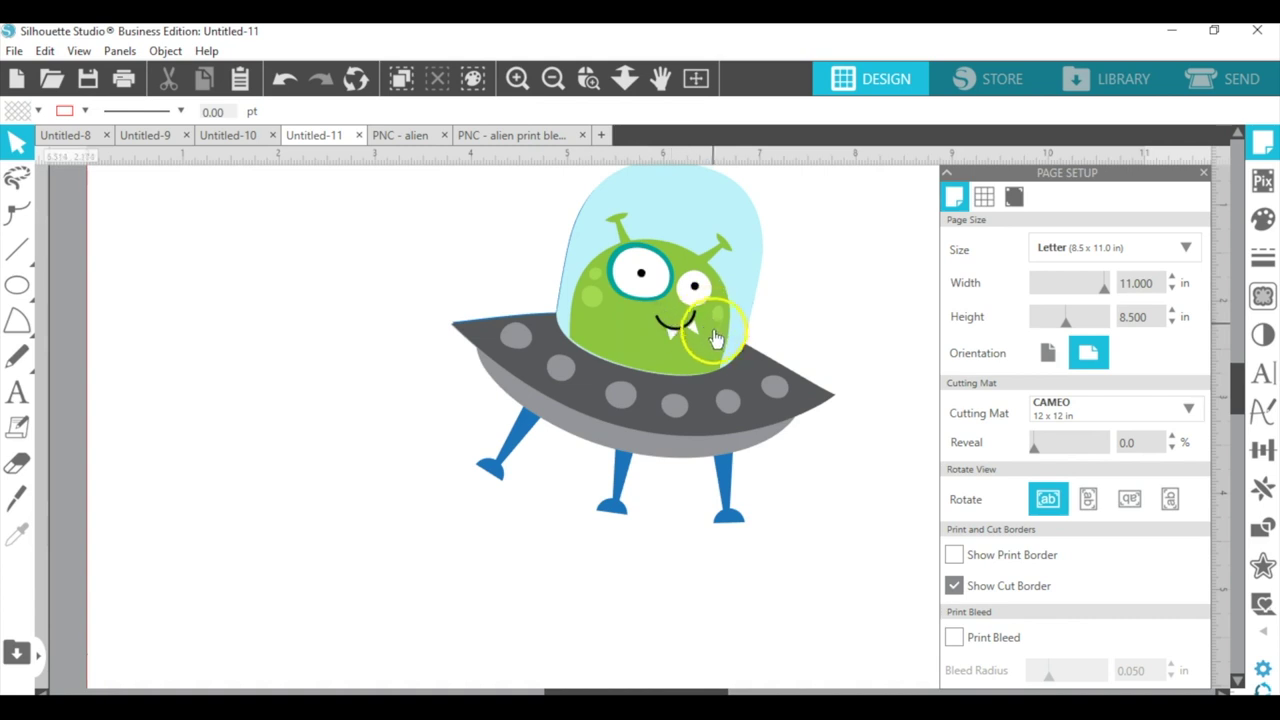
{"action": "left_click", "coordinate": [688, 325]}
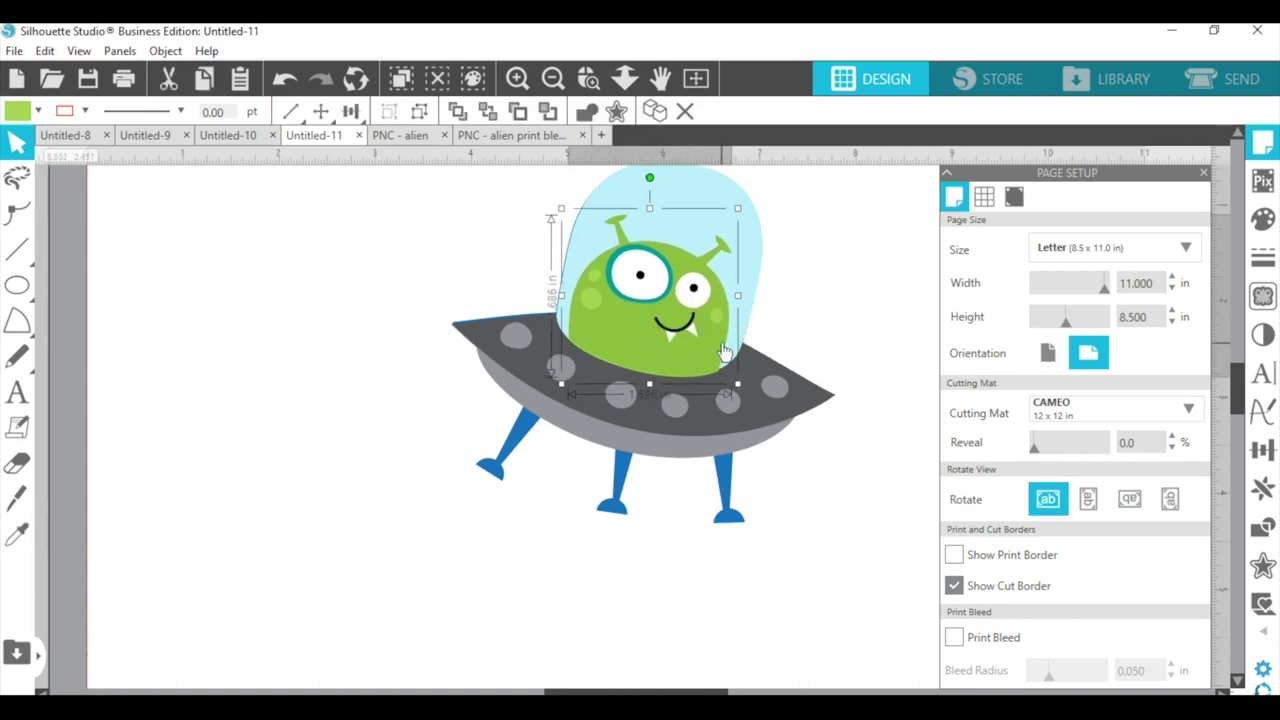
{"action": "left_click", "coordinate": [846, 322]}
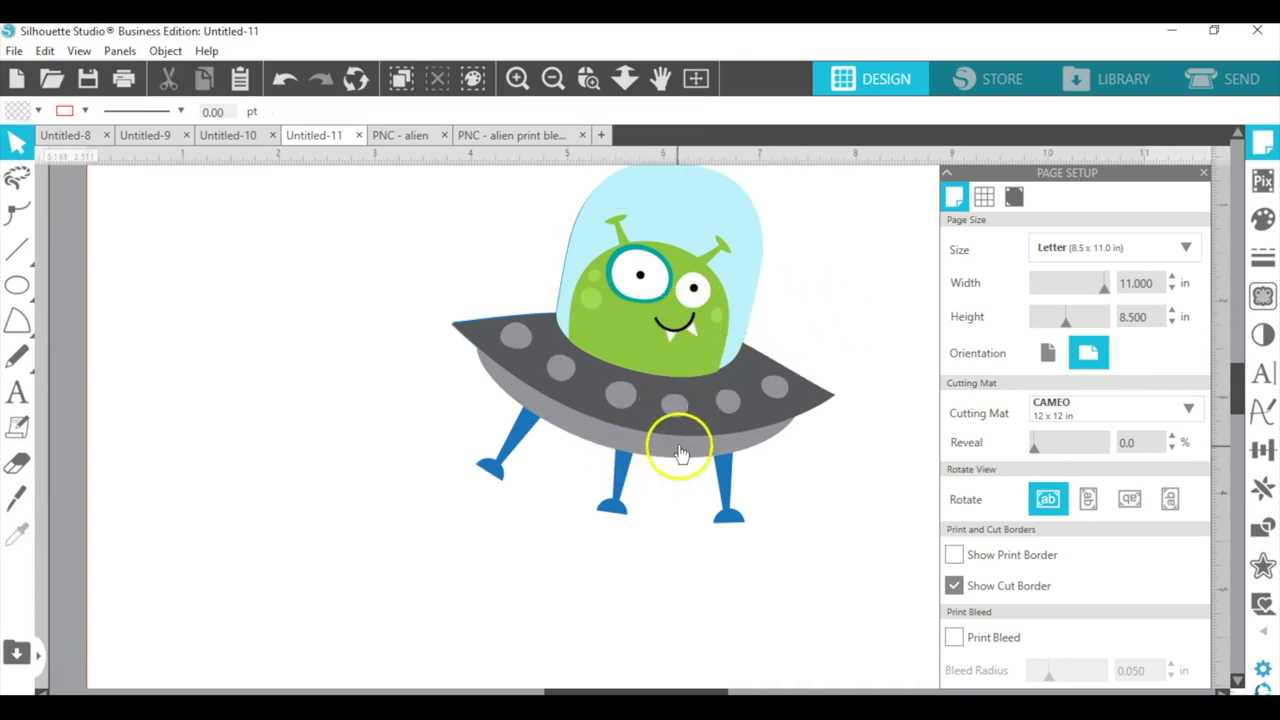
Fill the spaceship's blue base layer with red and select the light-blue dome.
{"action": "left_click", "coordinate": [523, 432]}
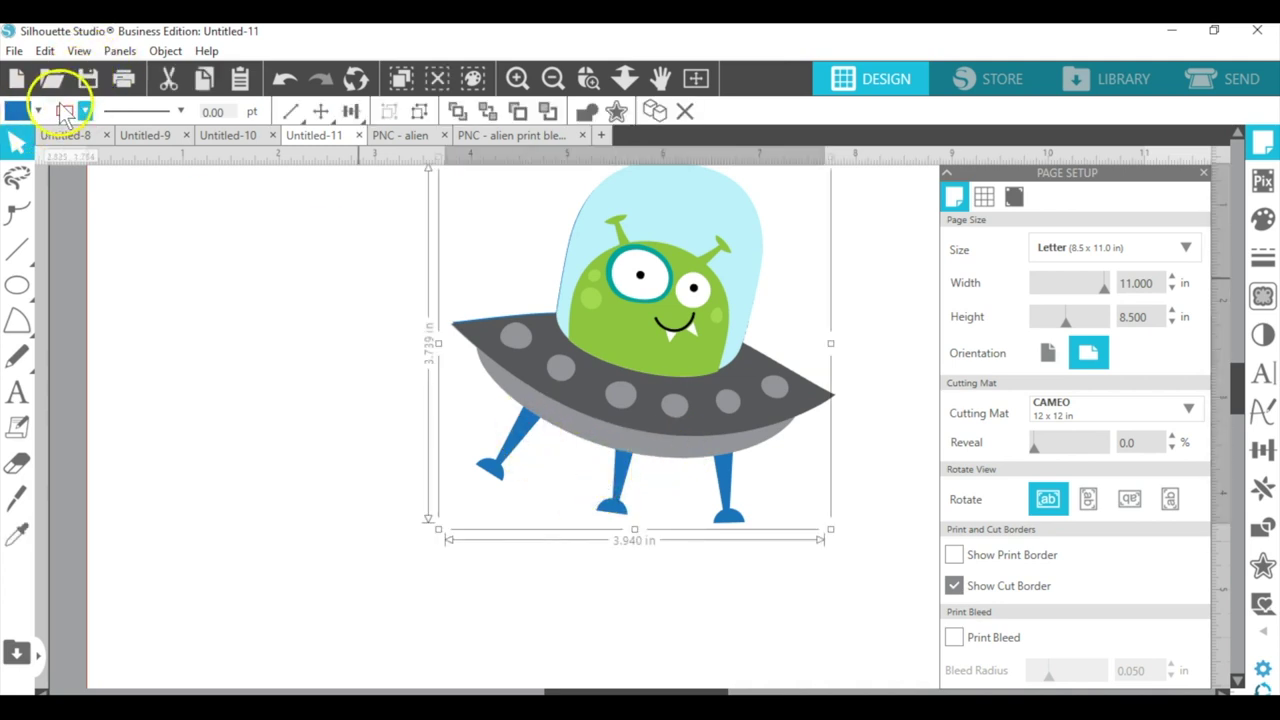
{"action": "left_click", "coordinate": [40, 111]}
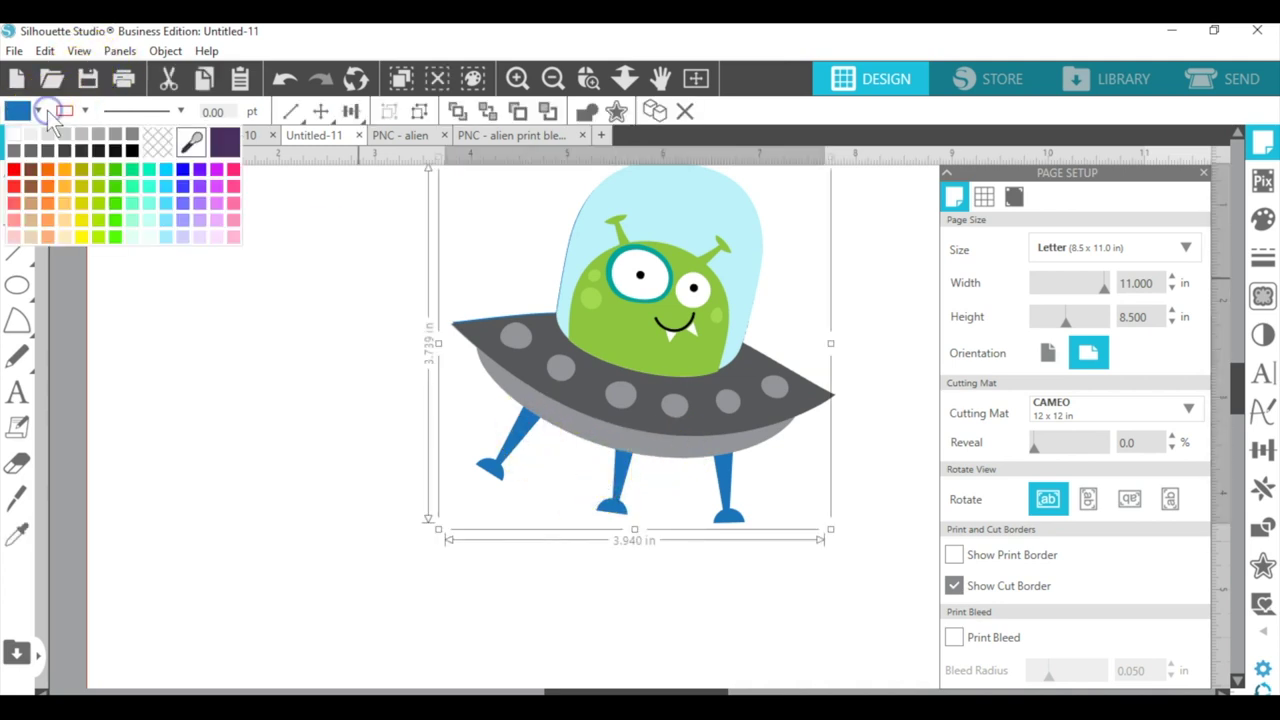
{"action": "left_click", "coordinate": [14, 190]}
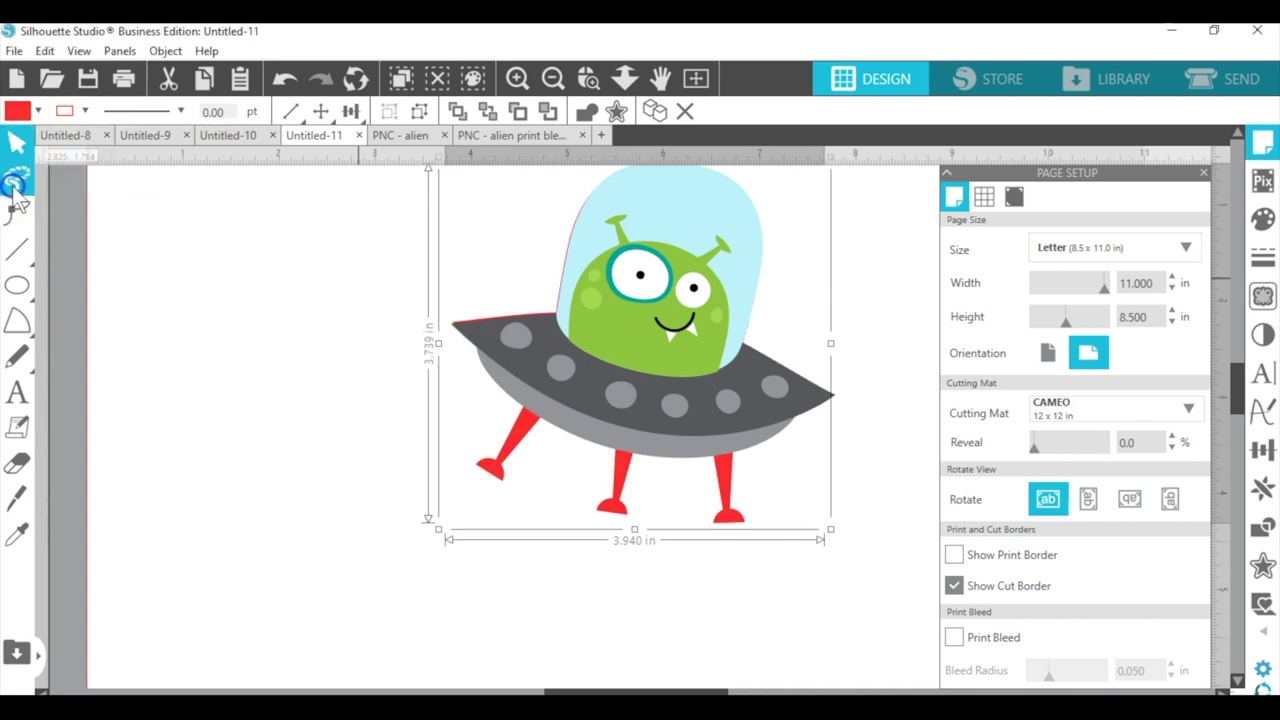
{"action": "left_click", "coordinate": [766, 214]}
{"action": "left_click", "coordinate": [691, 222]}
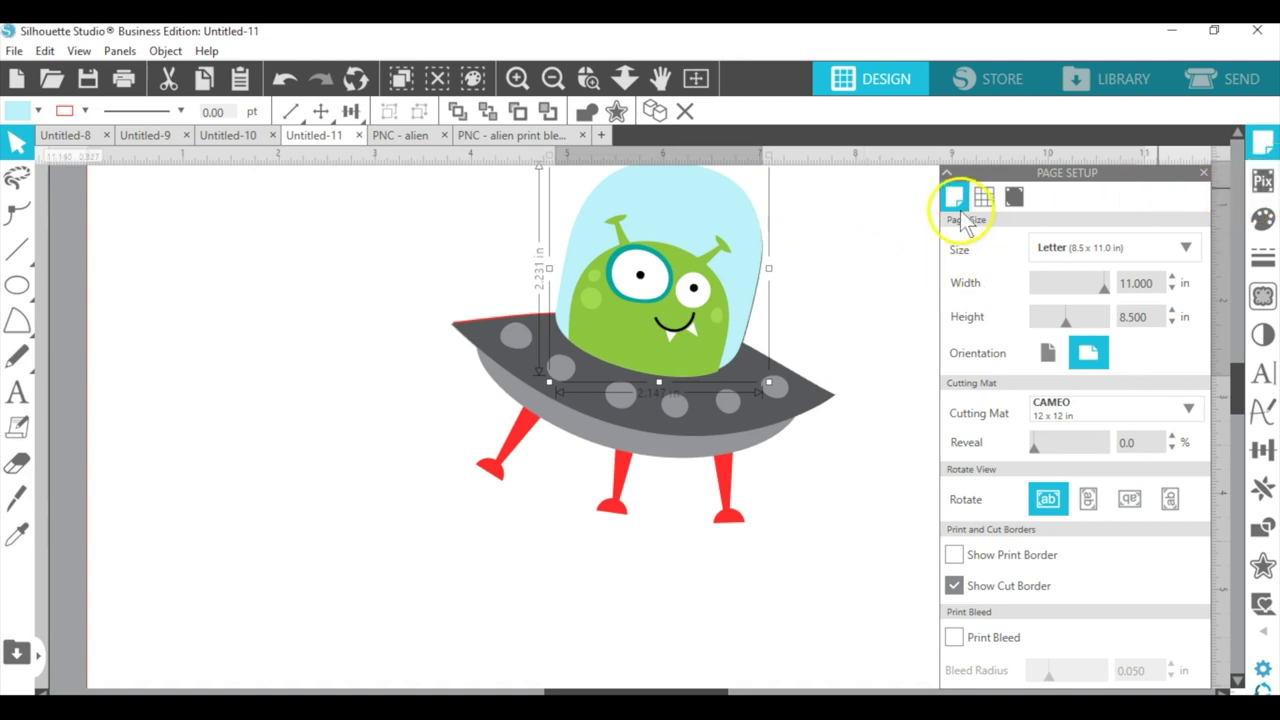
Fill the alien spaceship's dome with the bright-blue-to-white gradient.
{"action": "left_click", "coordinate": [1266, 220]}
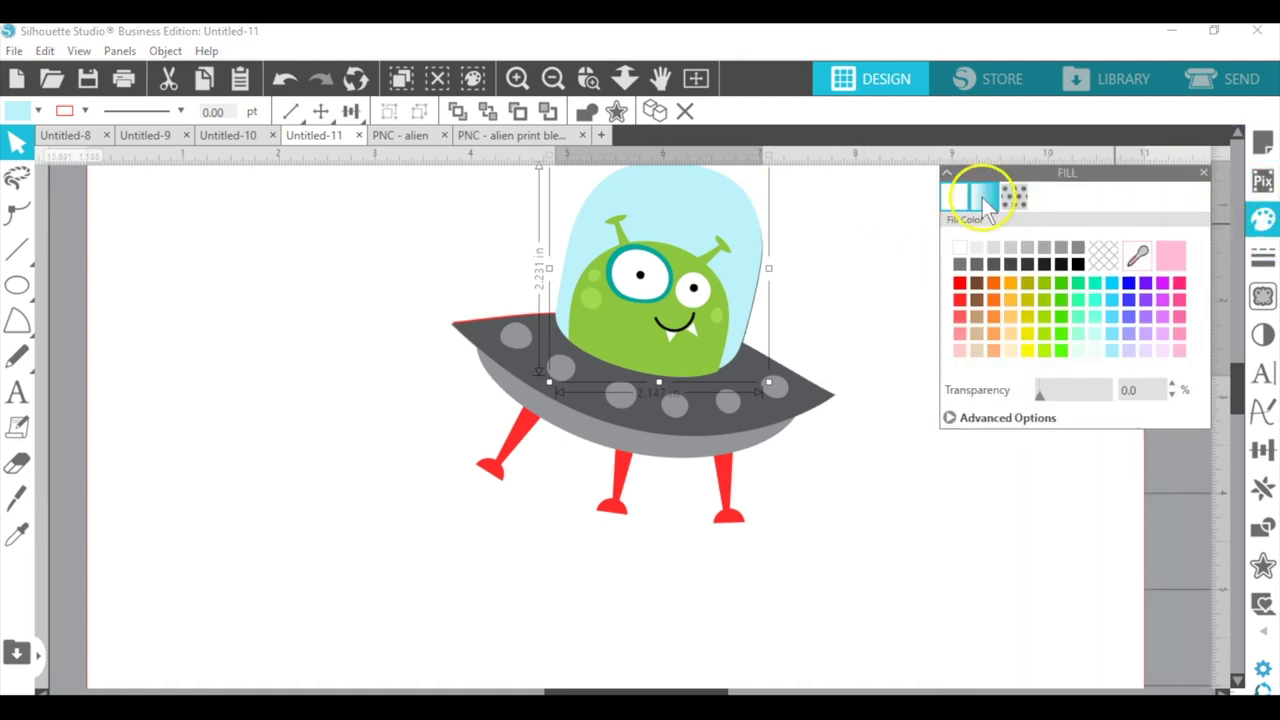
{"action": "left_click", "coordinate": [986, 200]}
{"action": "left_click", "coordinate": [1172, 258]}
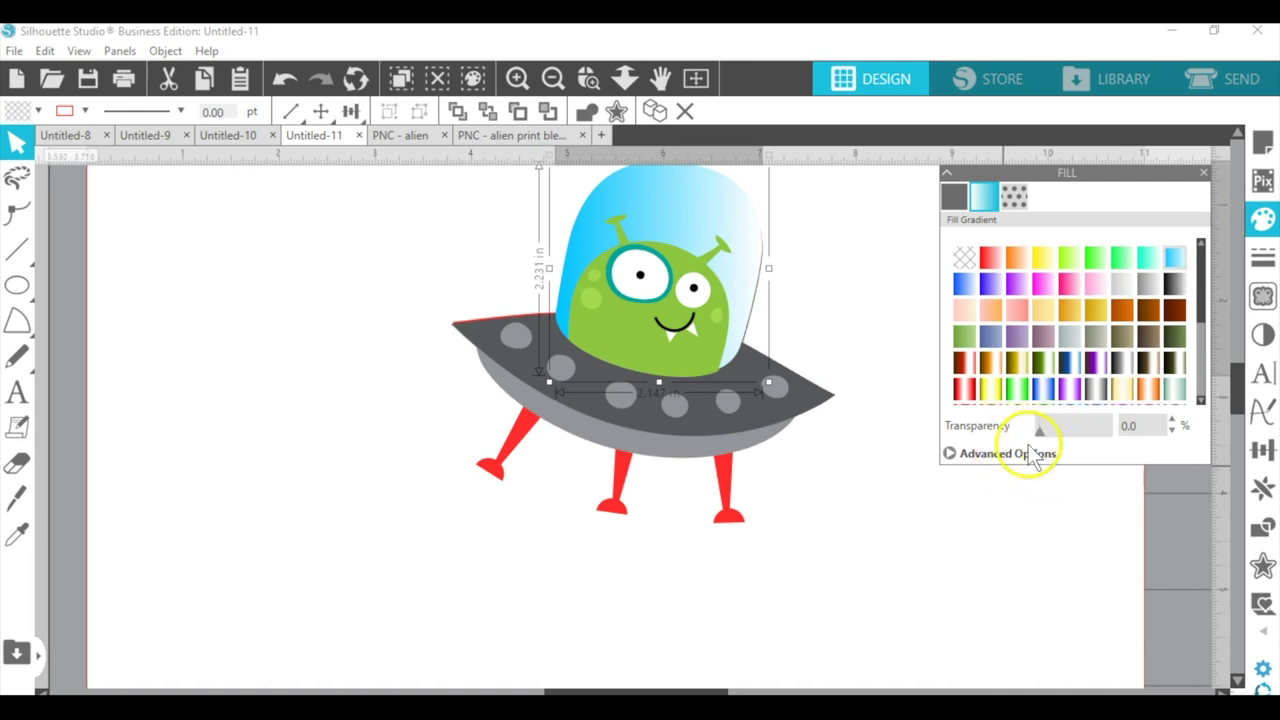
Customize the dome's gradient by adding a white stop in the middle and making the final stop blue.
{"action": "left_click", "coordinate": [949, 453]}
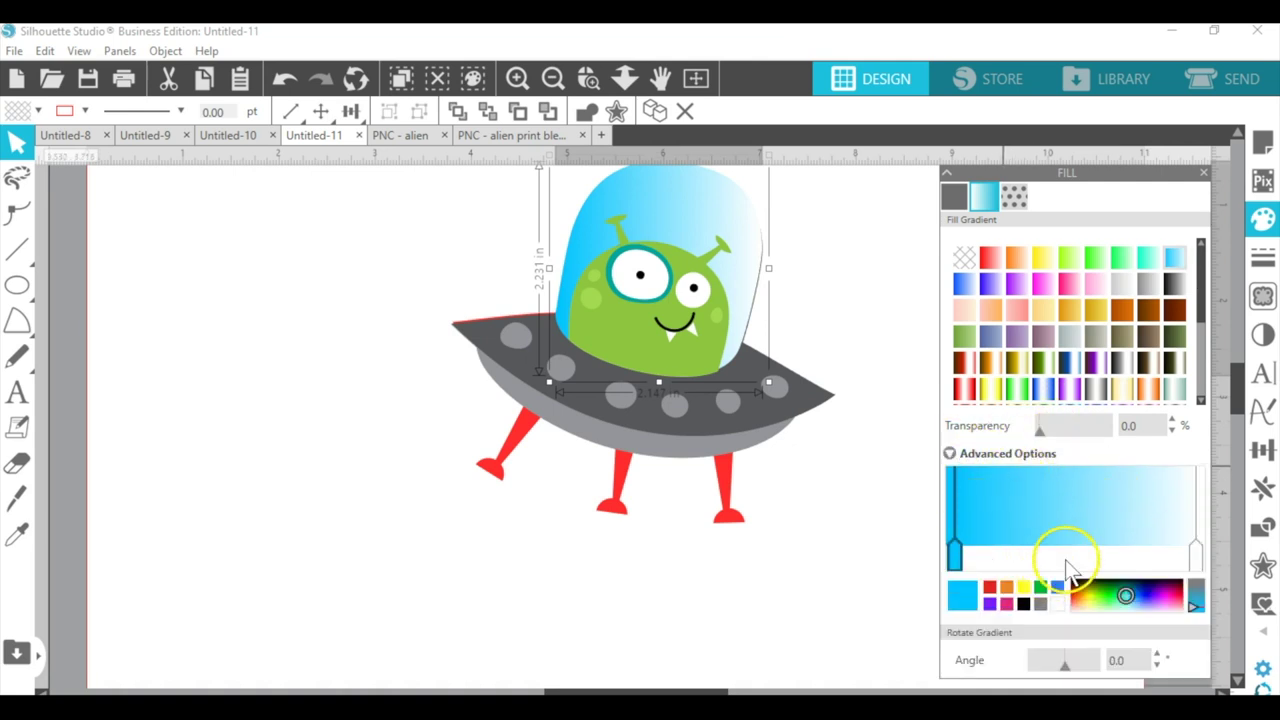
{"action": "left_click", "coordinate": [1076, 545]}
{"action": "left_click", "coordinate": [1197, 553]}
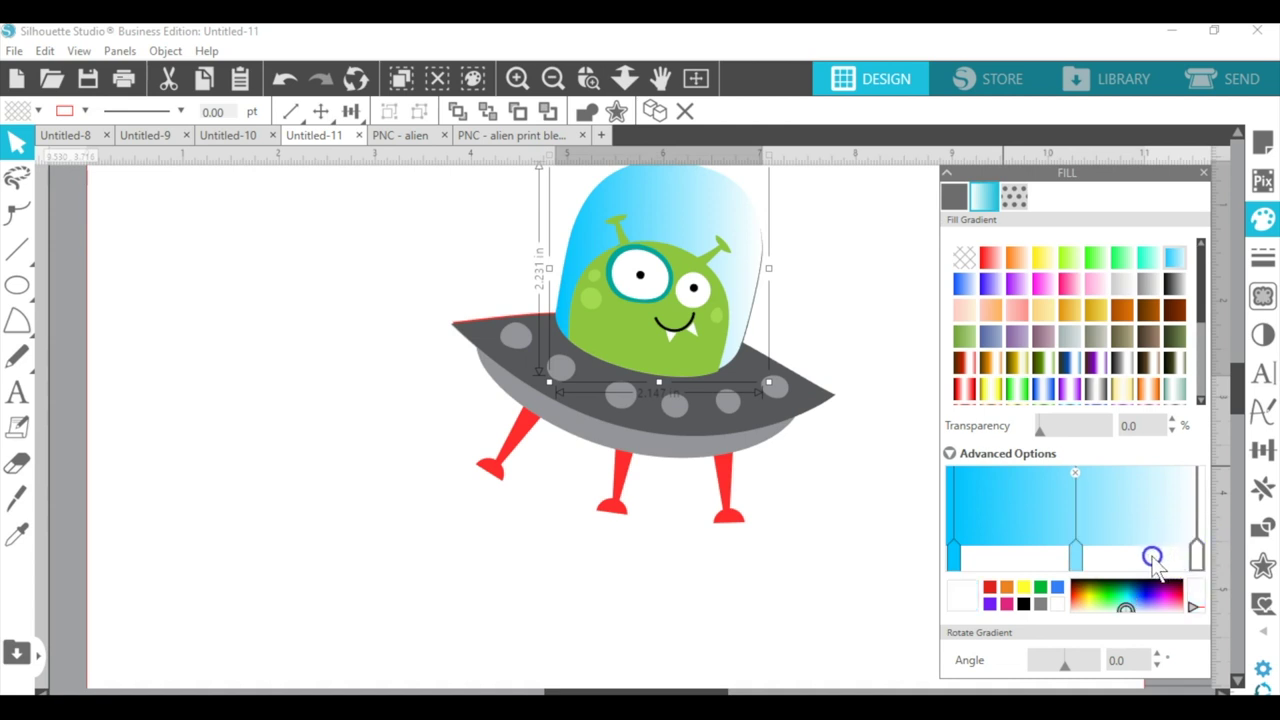
{"action": "left_click", "coordinate": [1079, 557]}
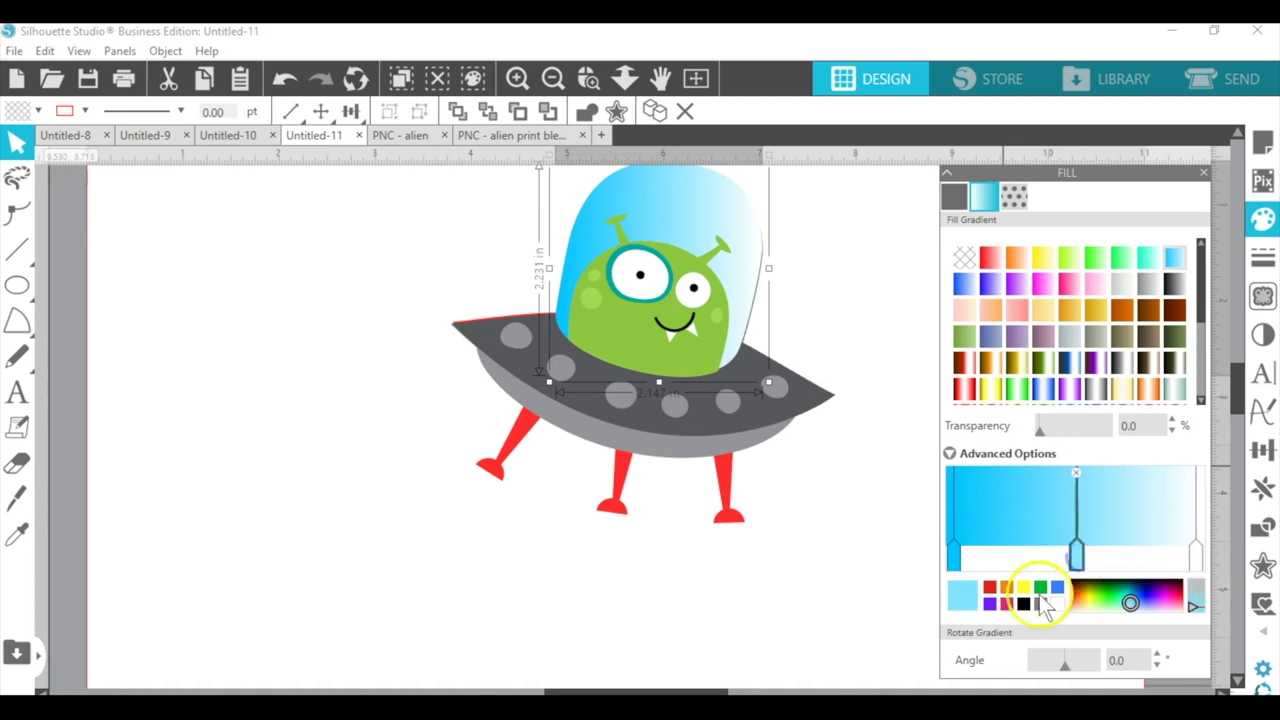
{"action": "left_click", "coordinate": [1057, 603]}
{"action": "left_click", "coordinate": [1196, 552]}
{"action": "left_click", "coordinate": [1057, 588]}
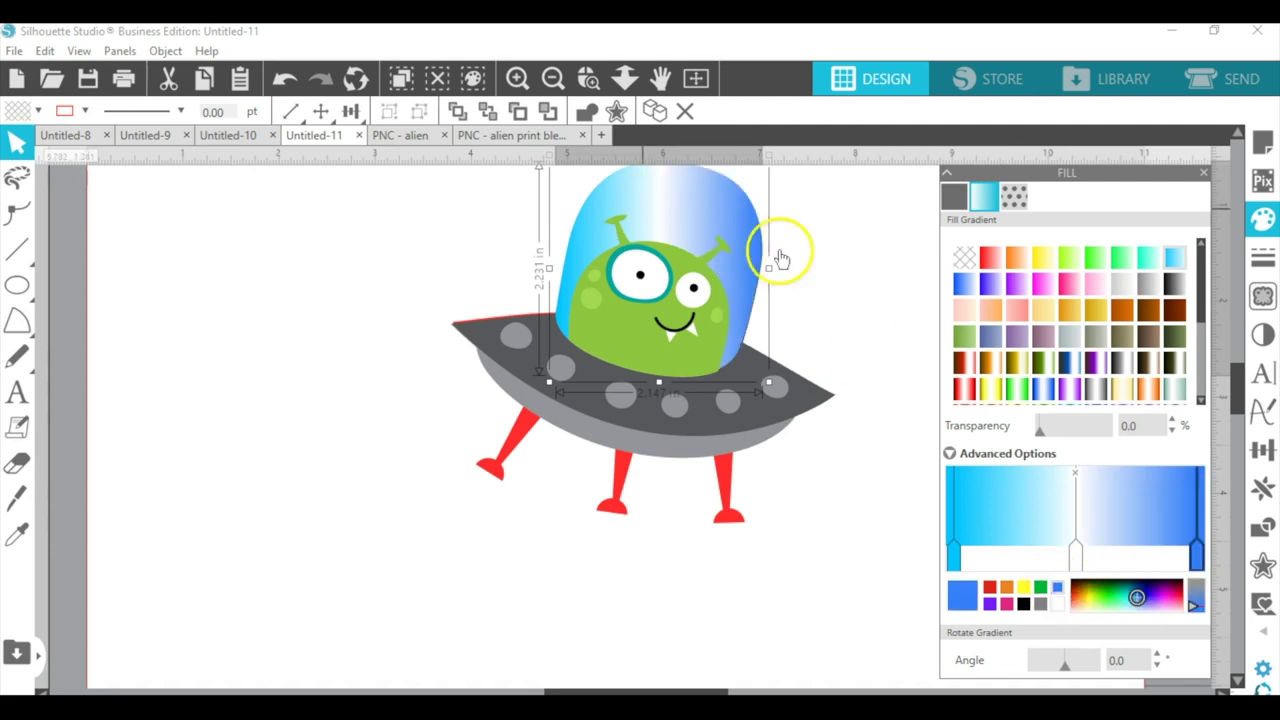
{"action": "scroll", "coordinate": [843, 388], "scroll_direction": "up", "scroll_amount": 1}
{"action": "scroll", "coordinate": [843, 388], "scroll_direction": "up", "scroll_amount": 1}
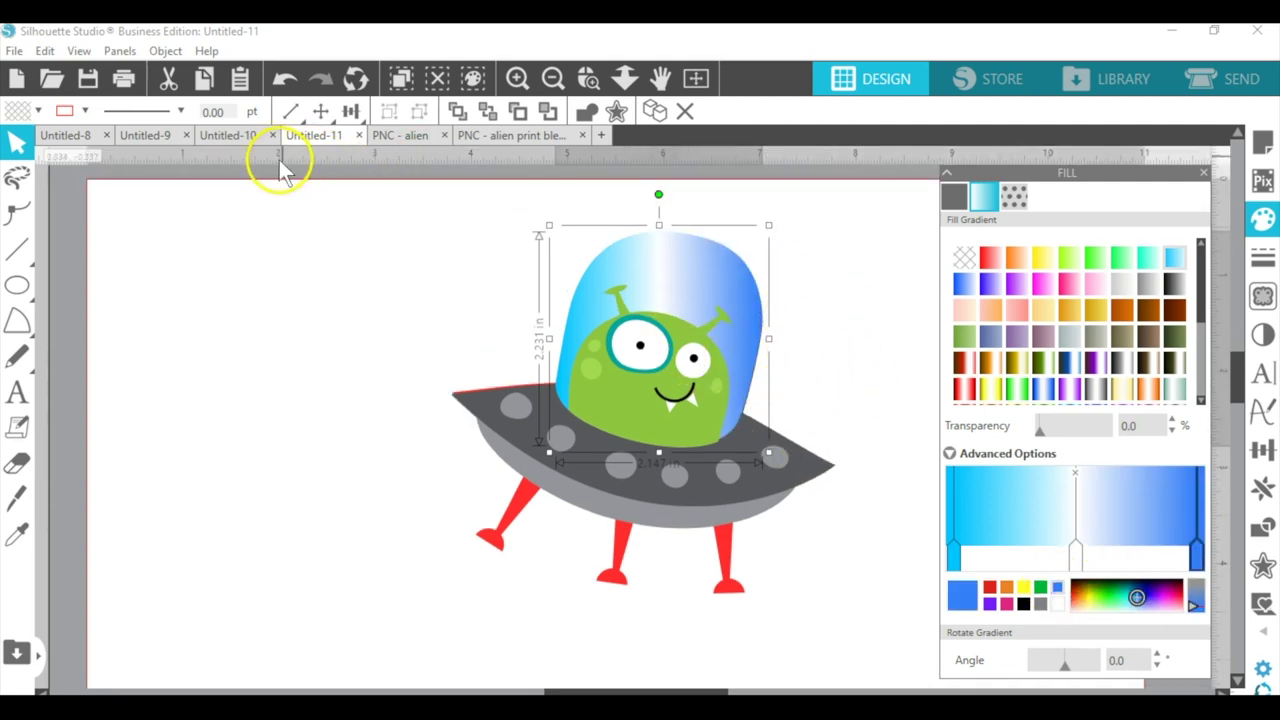
Switch to the PNC - alien document to work on its alien spaceship.
{"action": "left_click", "coordinate": [405, 140]}
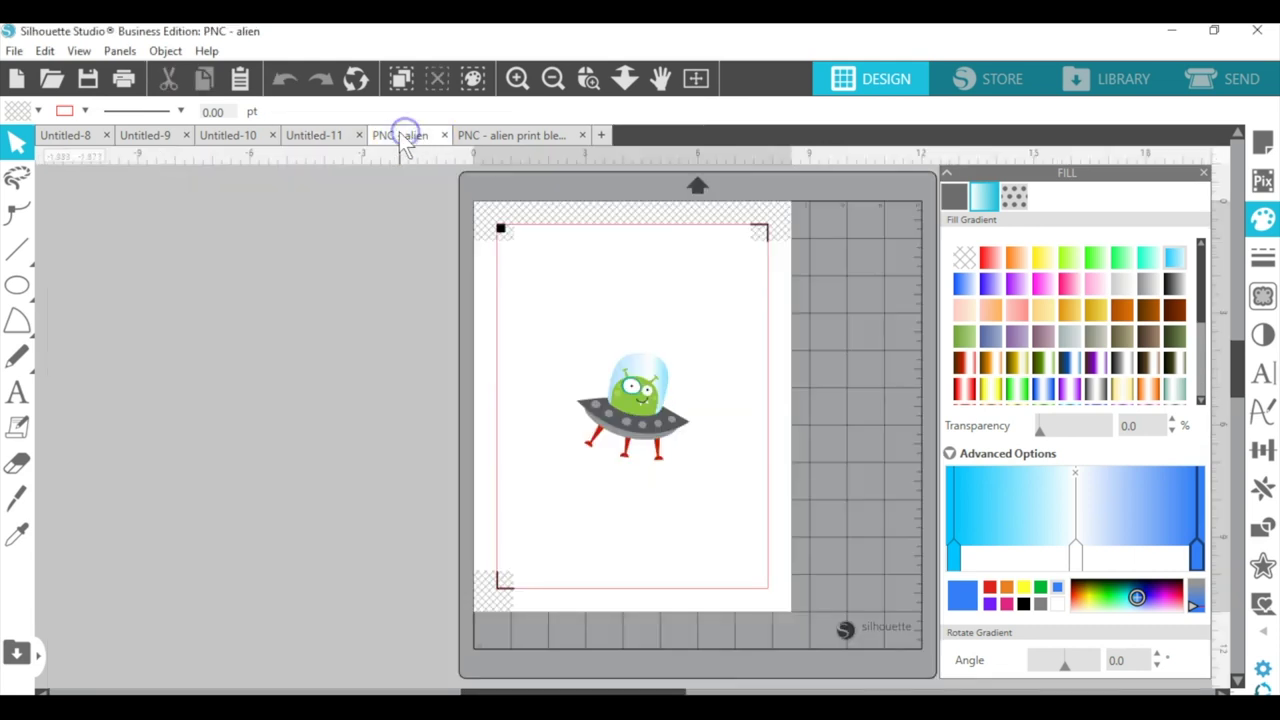
{"action": "left_click", "coordinate": [588, 78]}
{"action": "left_click_drag", "start_coordinate": [541, 279], "coordinate": [745, 489]}
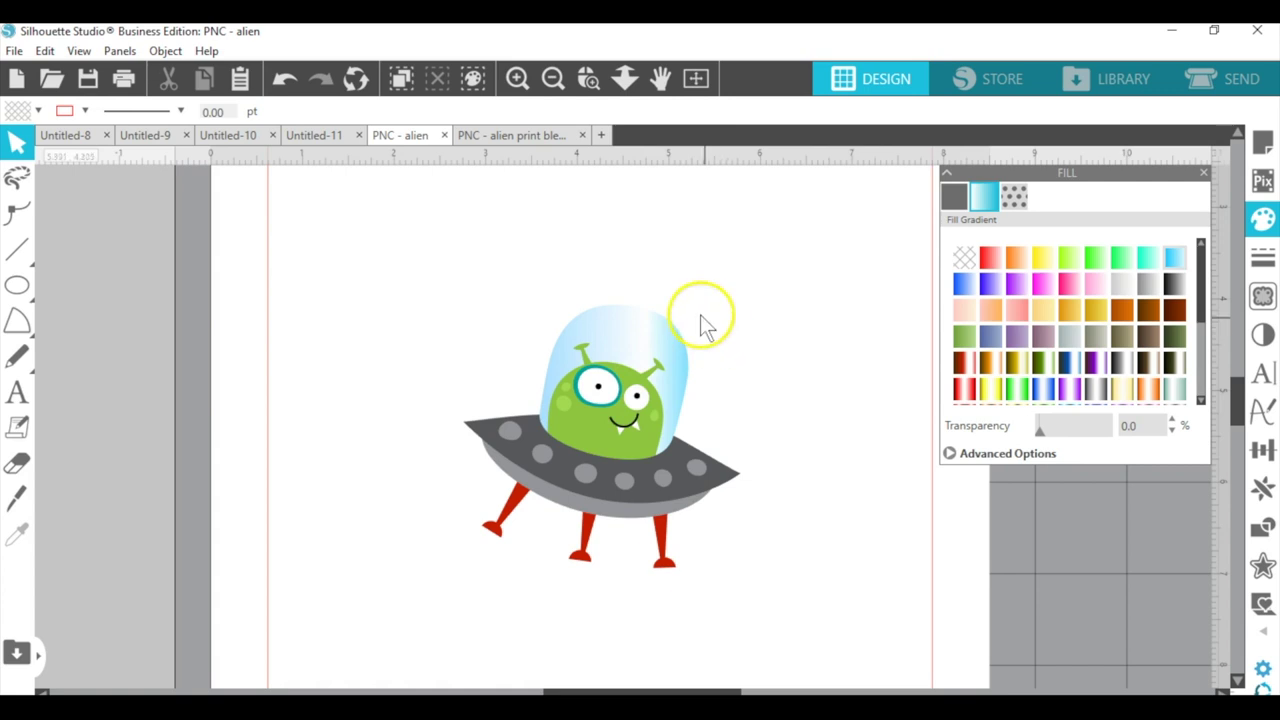
Draw a circle about 4.36 in across around the alien spaceship.
{"action": "left_click", "coordinate": [16, 285]}
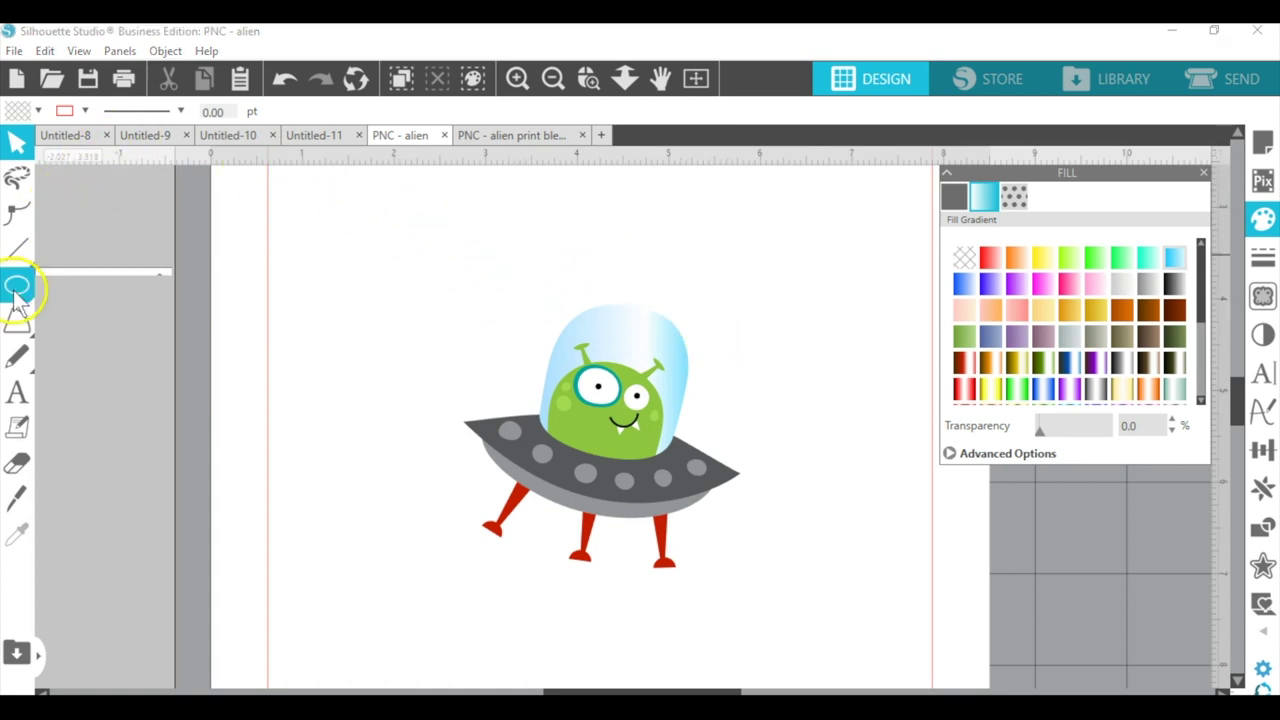
{"action": "left_click", "coordinate": [119, 286]}
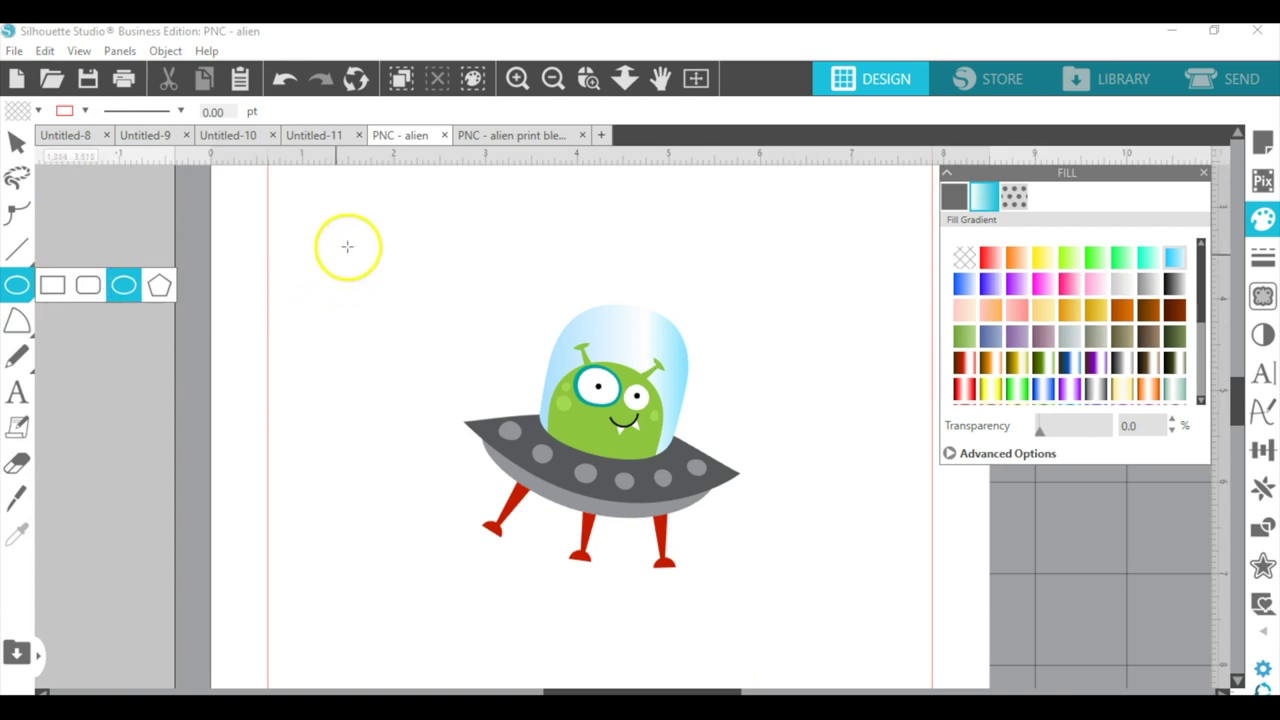
{"action": "left_click_drag", "start_coordinate": [417, 217], "coordinate": [828, 608]}
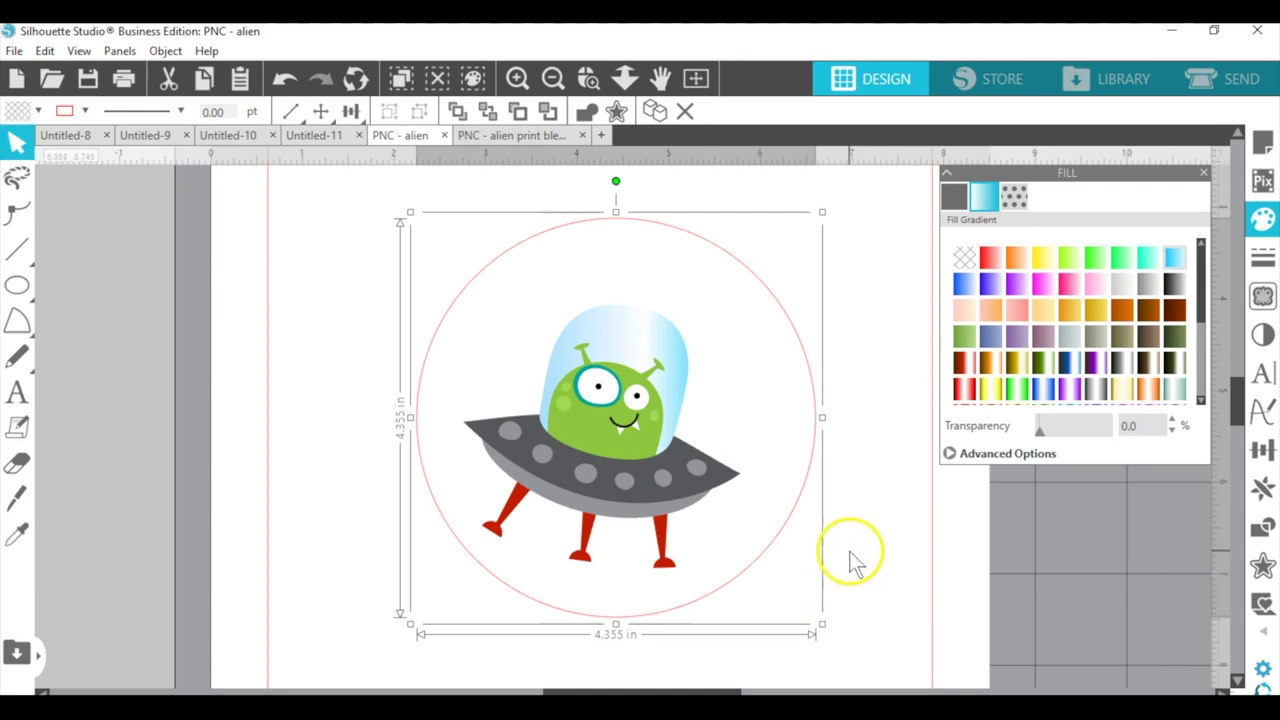
Shift the circle slightly down and to the left around the spaceship, and delete it.
{"action": "left_click", "coordinate": [824, 312]}
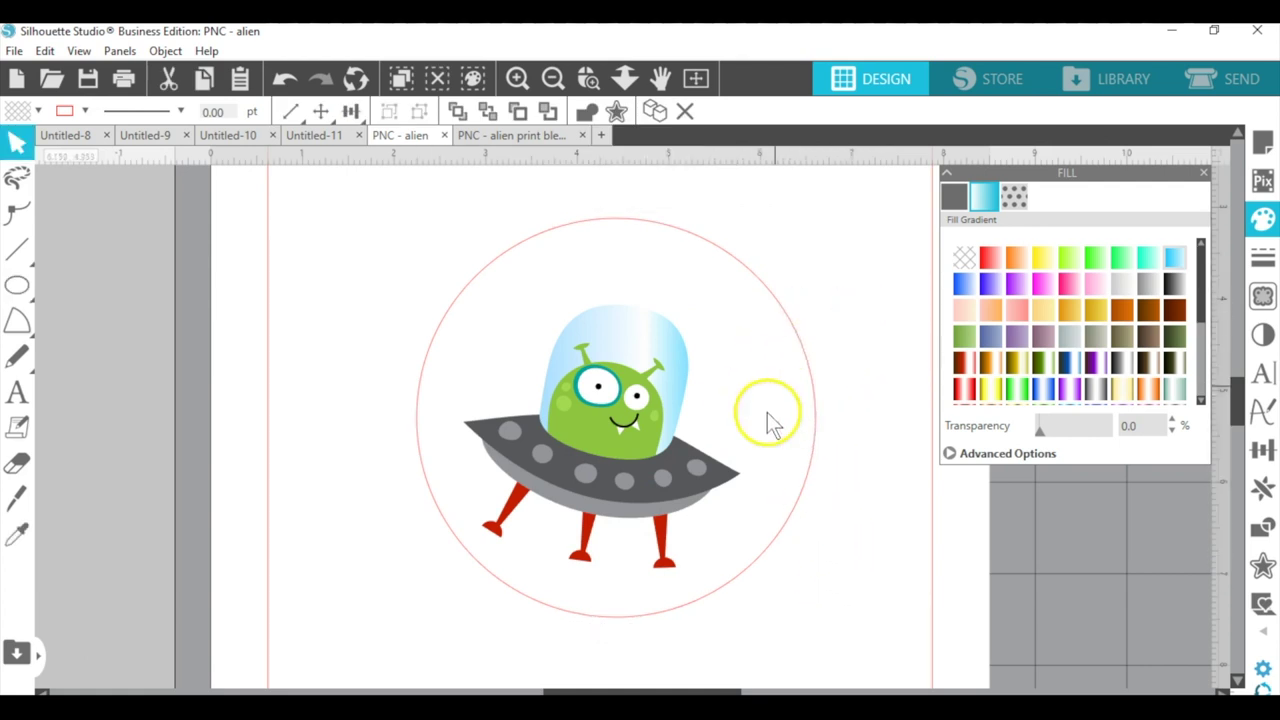
{"action": "left_click_drag", "start_coordinate": [826, 412], "coordinate": [806, 417]}
{"action": "left_click", "coordinate": [847, 410]}
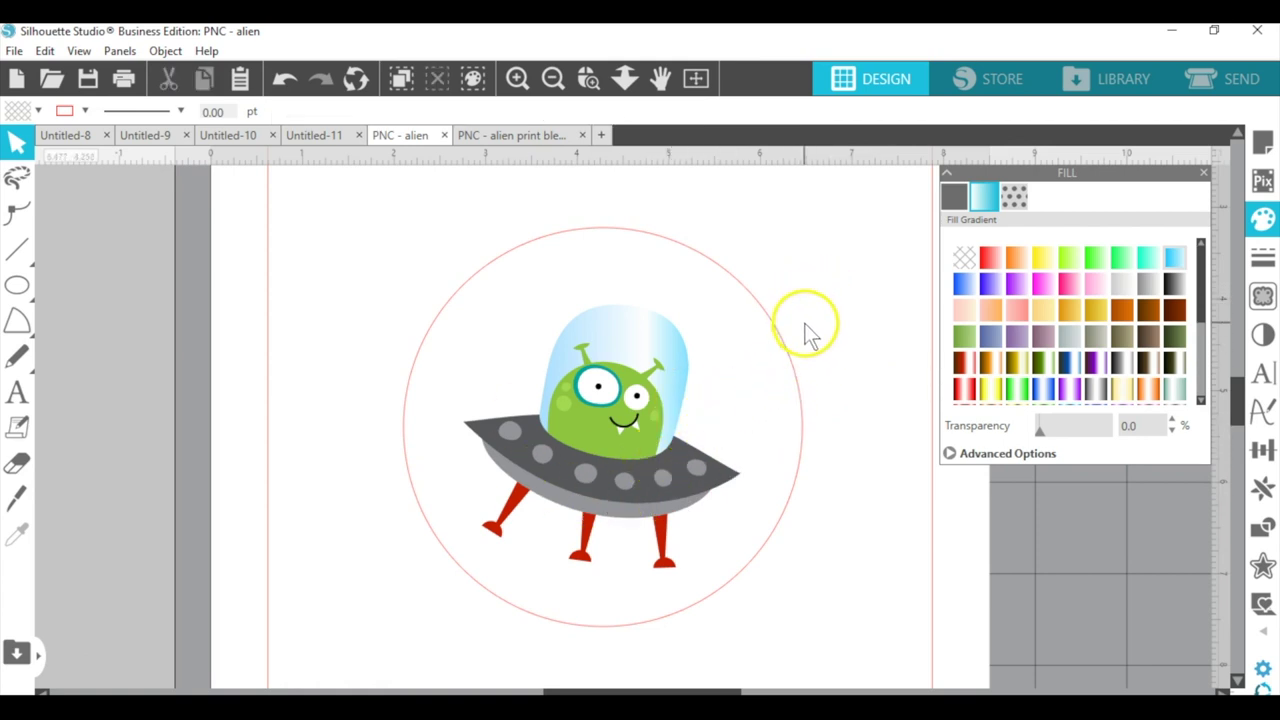
{"action": "left_click", "coordinate": [801, 399]}
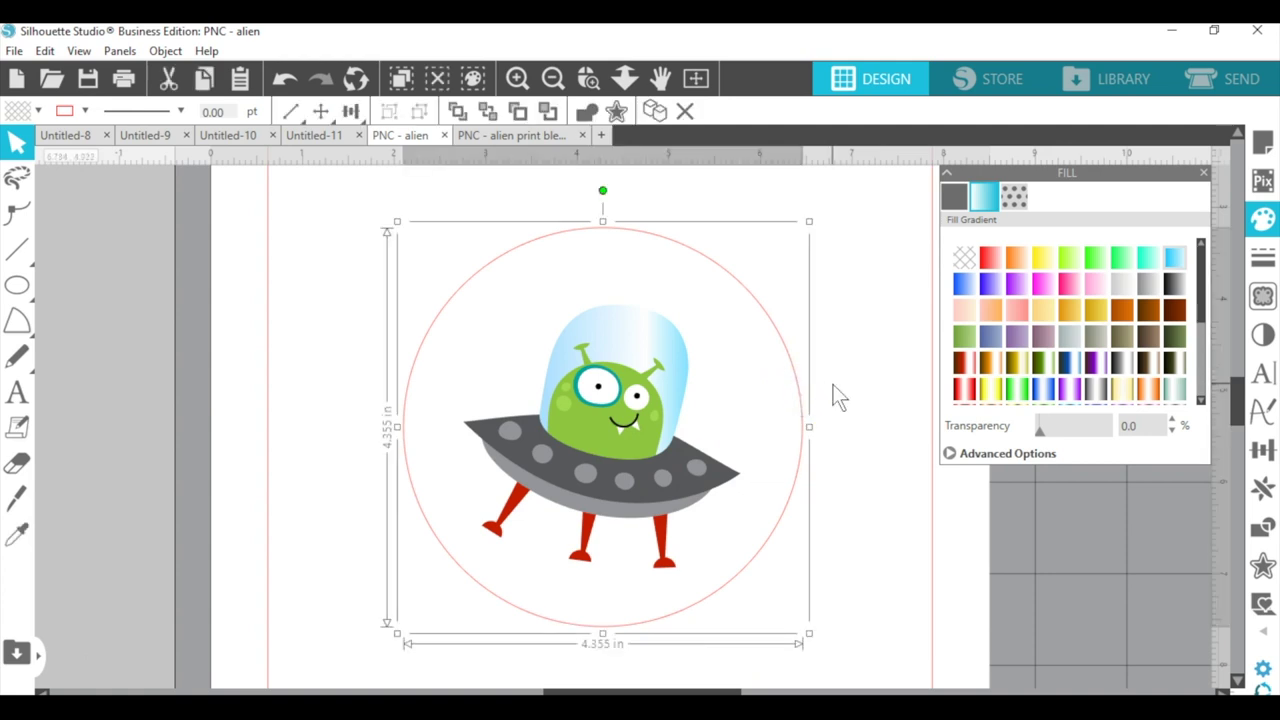
{"action": "key", "text": "Delete"}
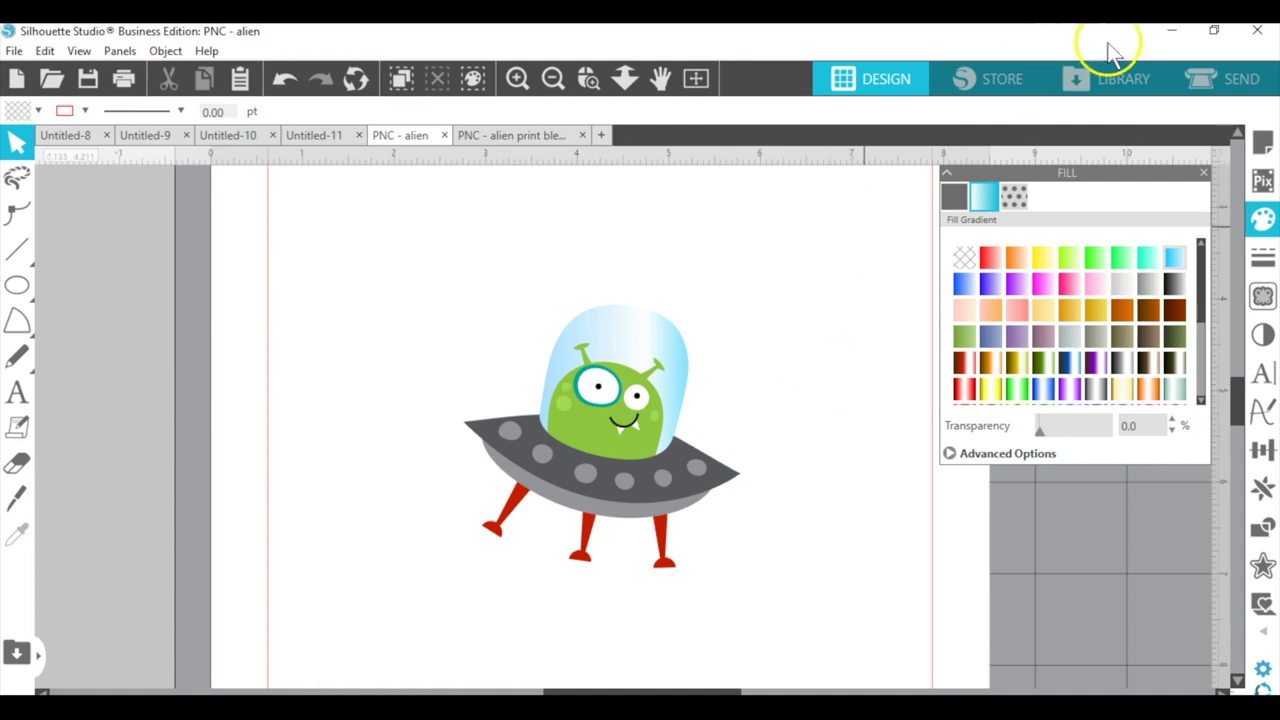
Insert the 3 invitation card kit from the library and move it off the page to the left of the mat.
{"action": "left_click", "coordinate": [695, 79]}
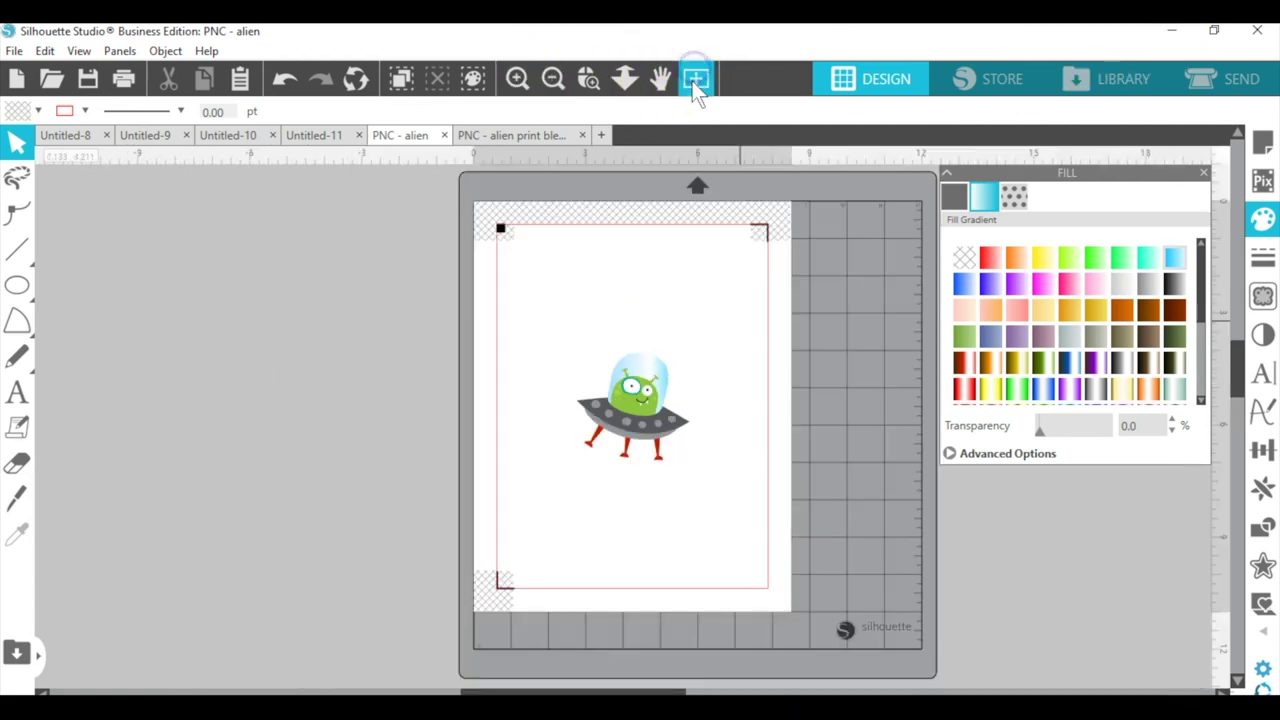
{"action": "left_click", "coordinate": [1123, 80]}
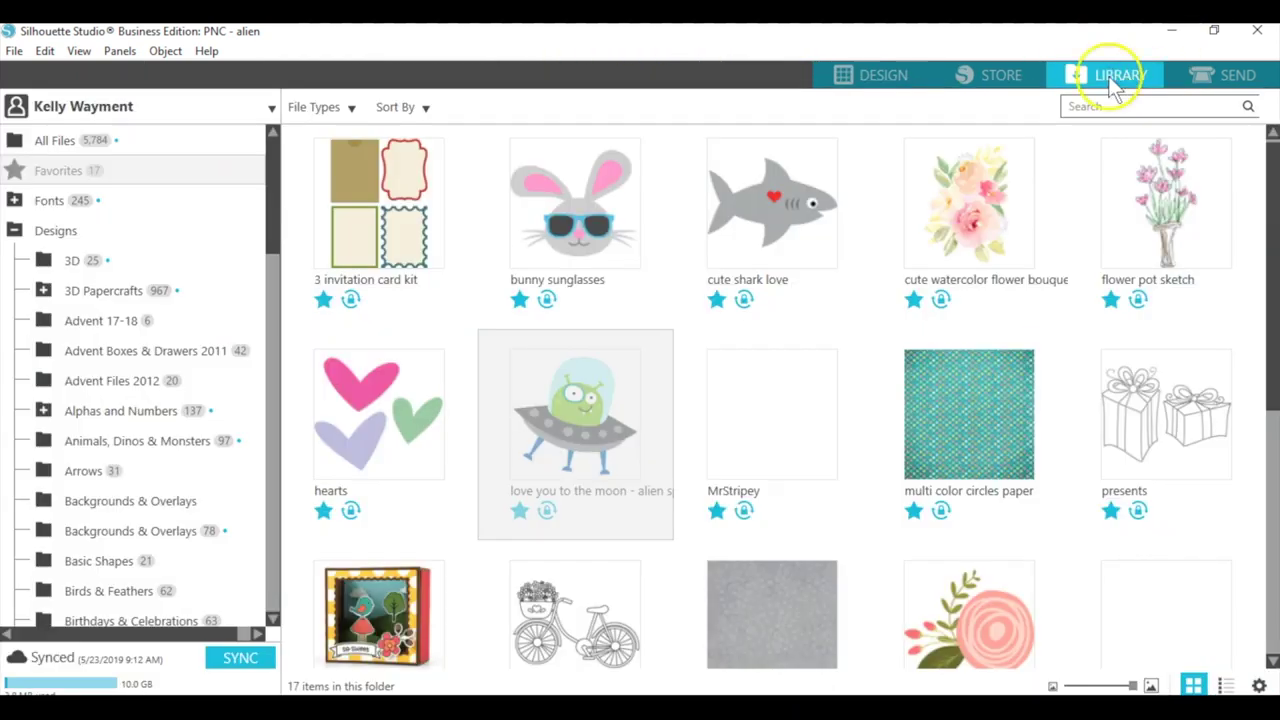
{"action": "double_click", "coordinate": [364, 226]}
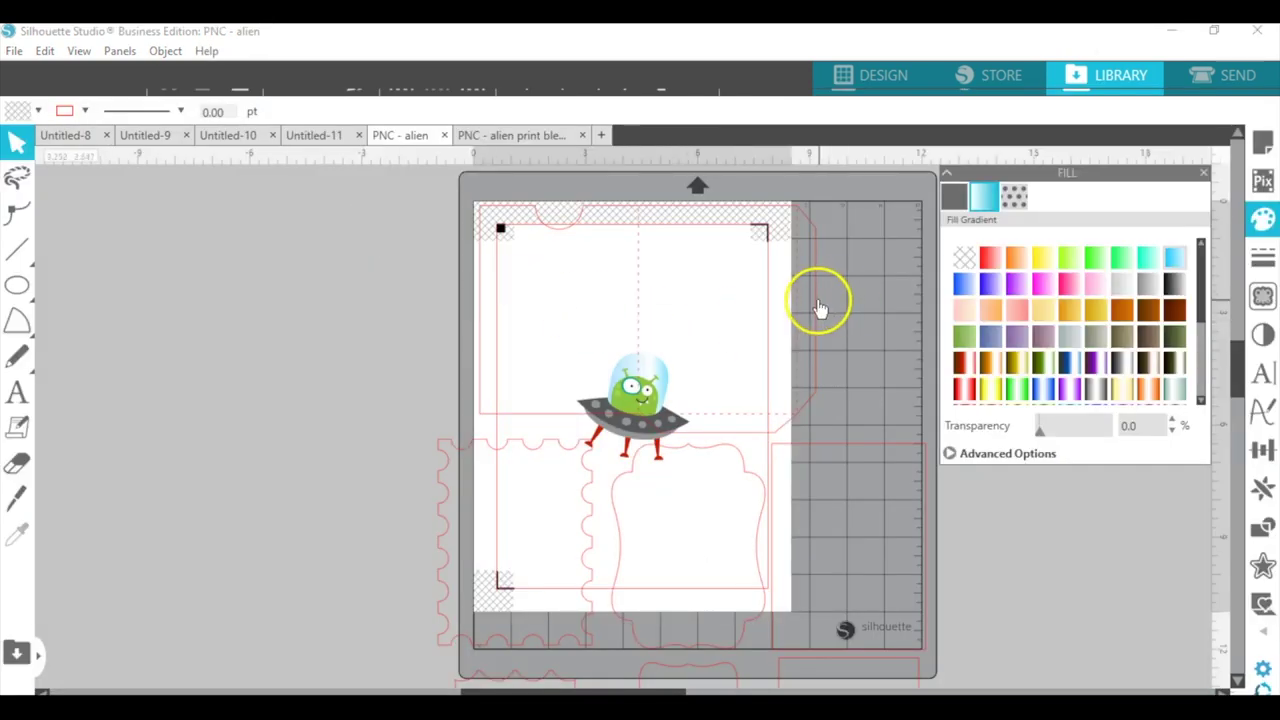
{"action": "left_click_drag", "start_coordinate": [421, 309], "coordinate": [323, 272]}
{"action": "left_click", "coordinate": [323, 272]}
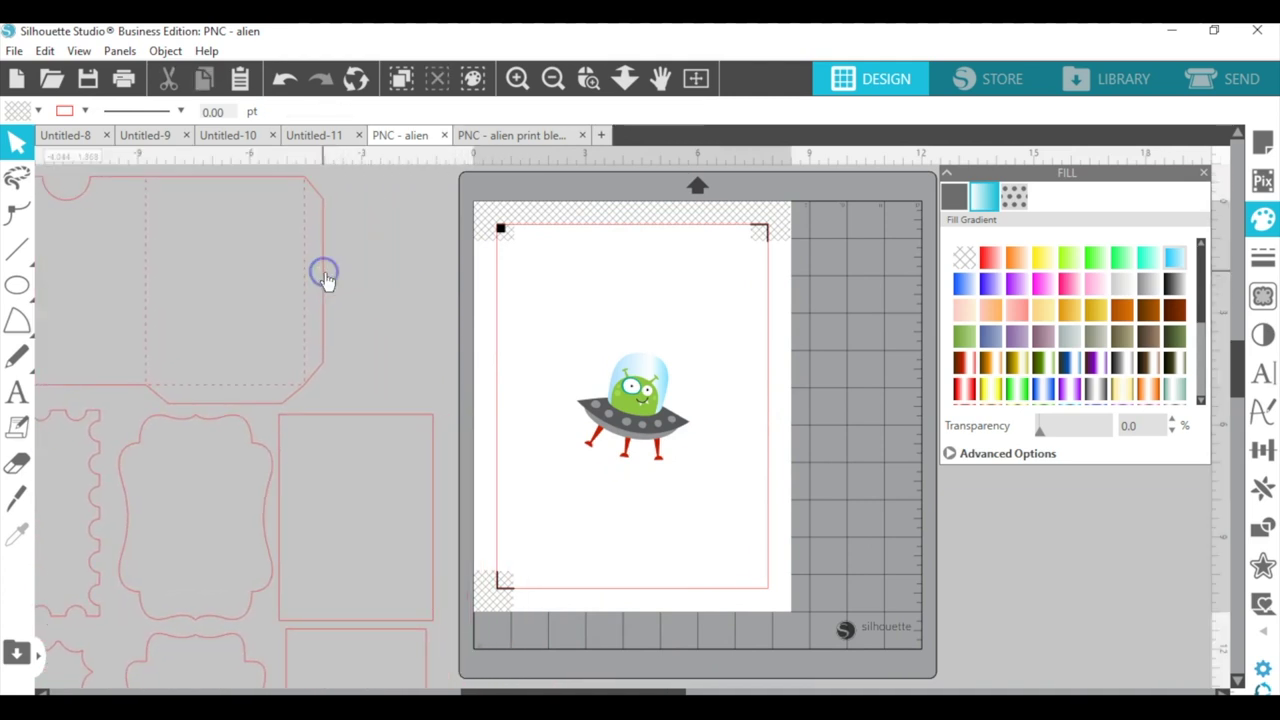
Ungroup the invitation card kit into its separate envelope and card pieces.
{"action": "scroll", "coordinate": [371, 447], "scroll_direction": "down", "scroll_amount": 3}
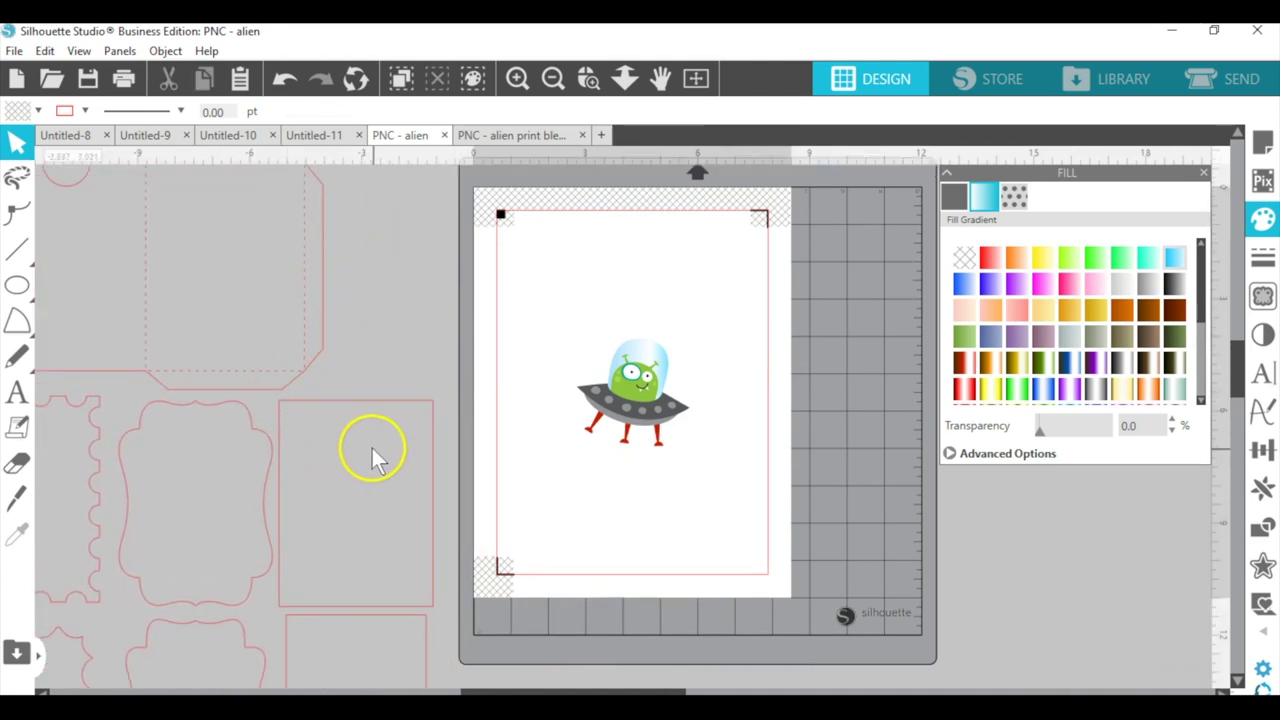
{"action": "left_click", "coordinate": [626, 84]}
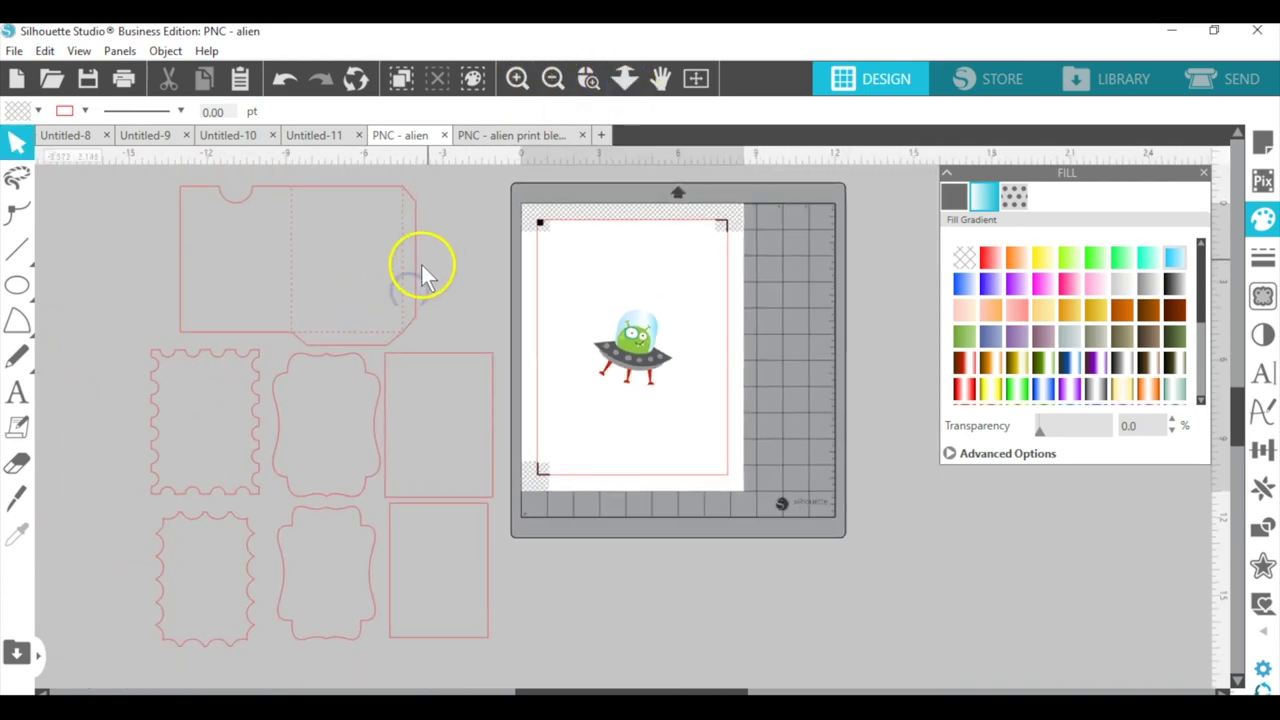
{"action": "left_click", "coordinate": [420, 267]}
{"action": "left_click", "coordinate": [420, 113]}
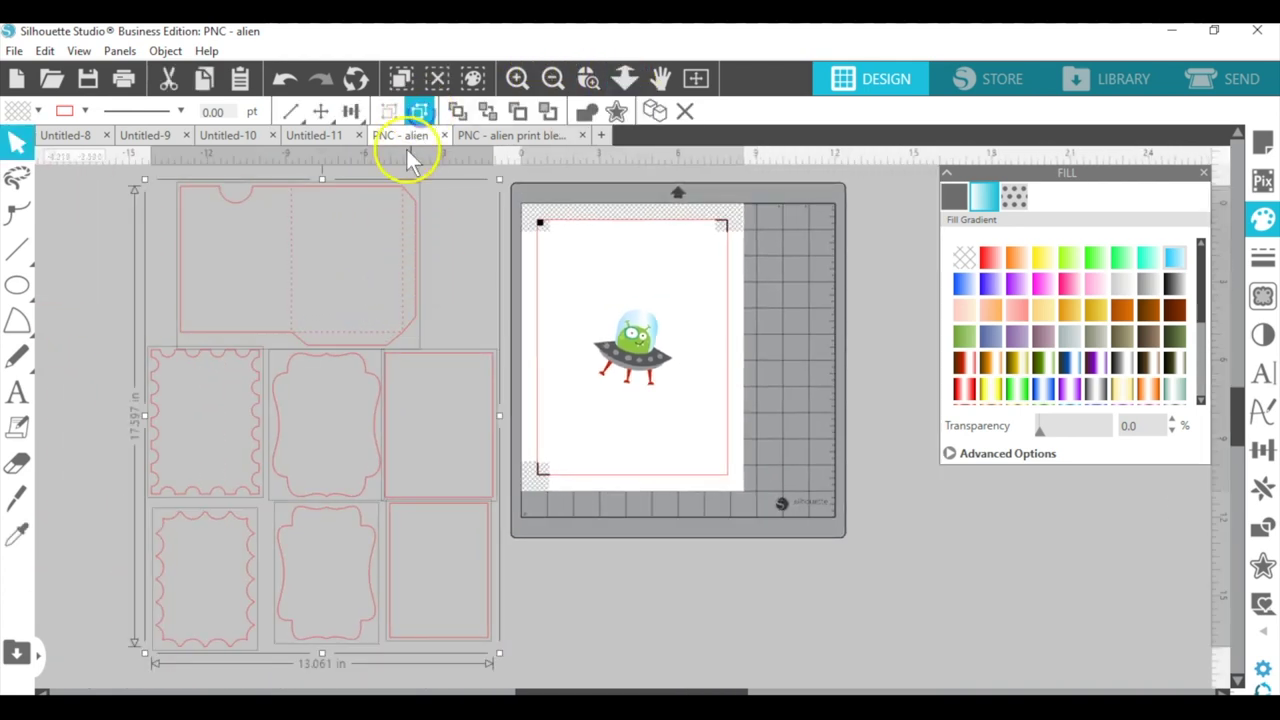
{"action": "left_click", "coordinate": [80, 391]}
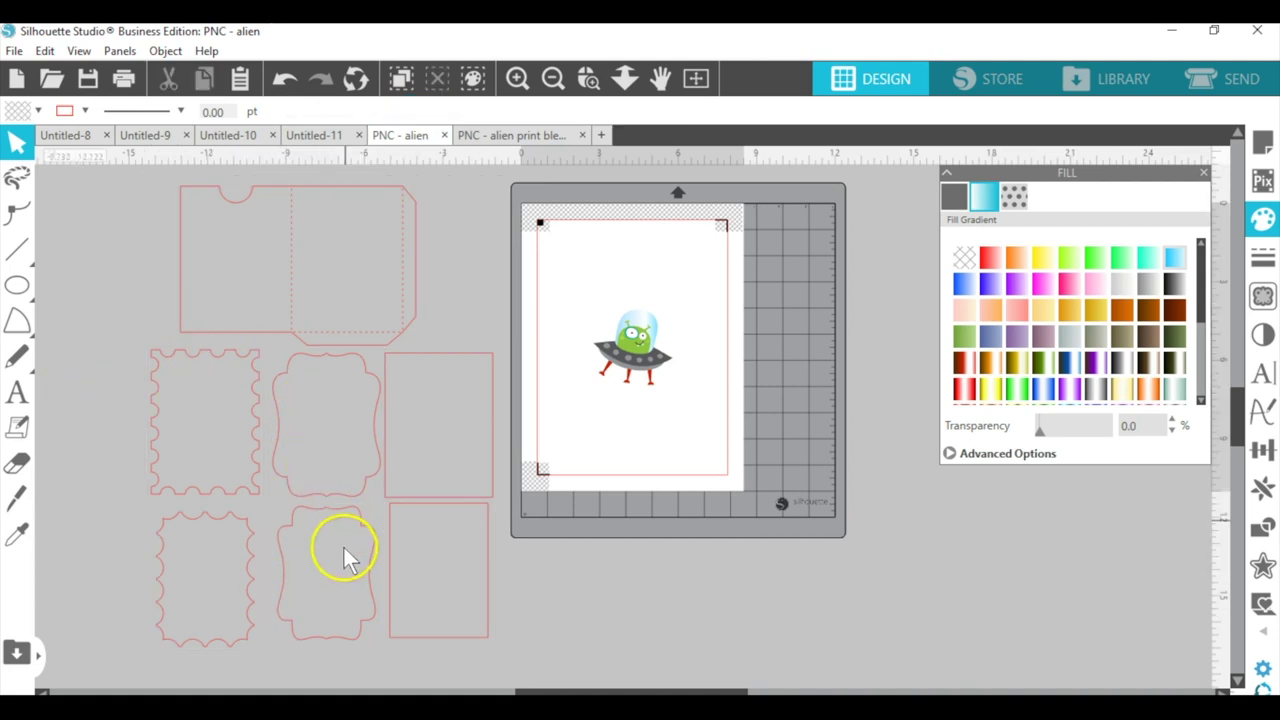
Delete the scalloped and plain rectangular card pairs, and move the smaller bracket-shaped card onto the page's left edge.
{"action": "left_click", "coordinate": [206, 556]}
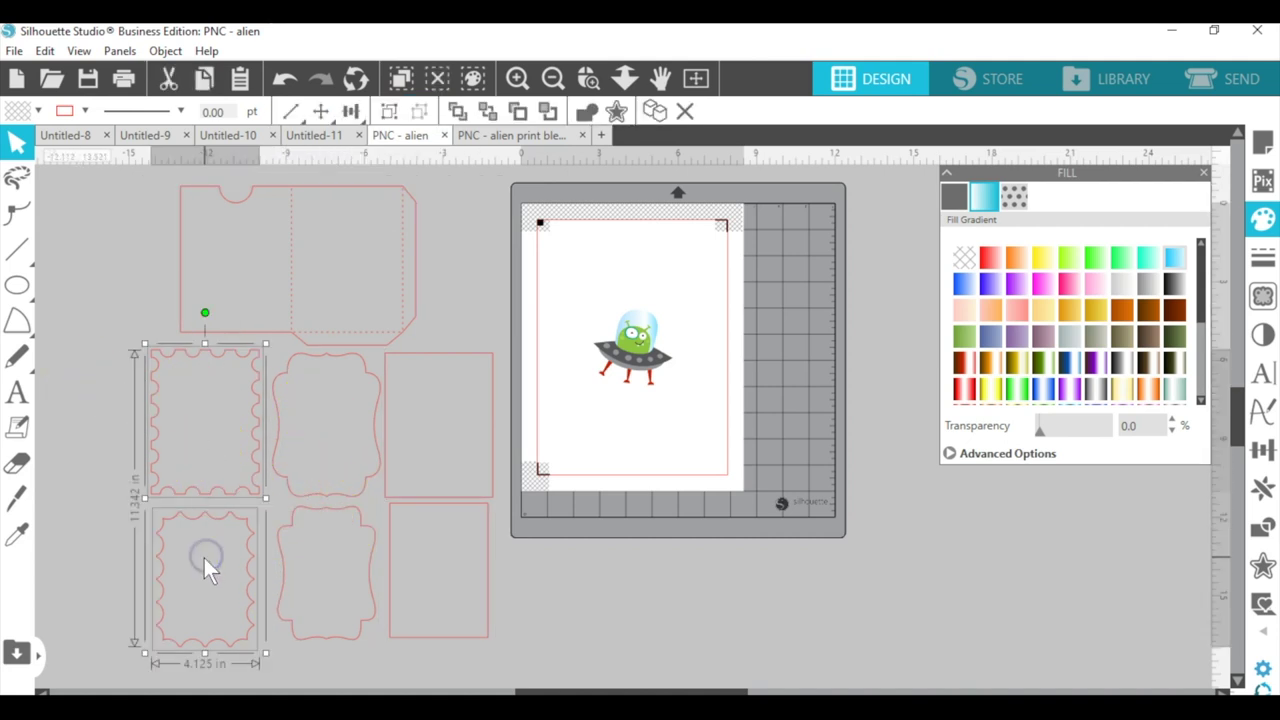
{"action": "key", "text": "Delete"}
{"action": "left_click", "coordinate": [421, 504]}
{"action": "key", "text": "Delete"}
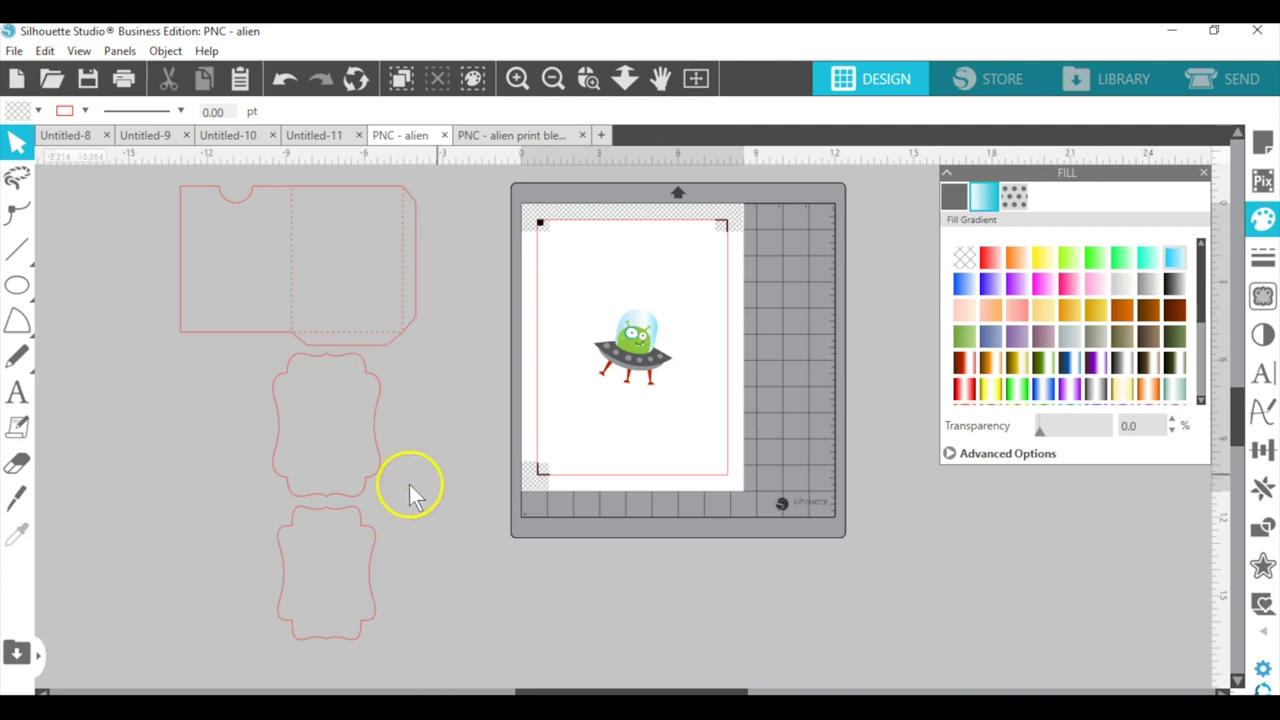
{"action": "left_click_drag", "start_coordinate": [377, 548], "coordinate": [572, 321]}
{"action": "left_click", "coordinate": [688, 259]}
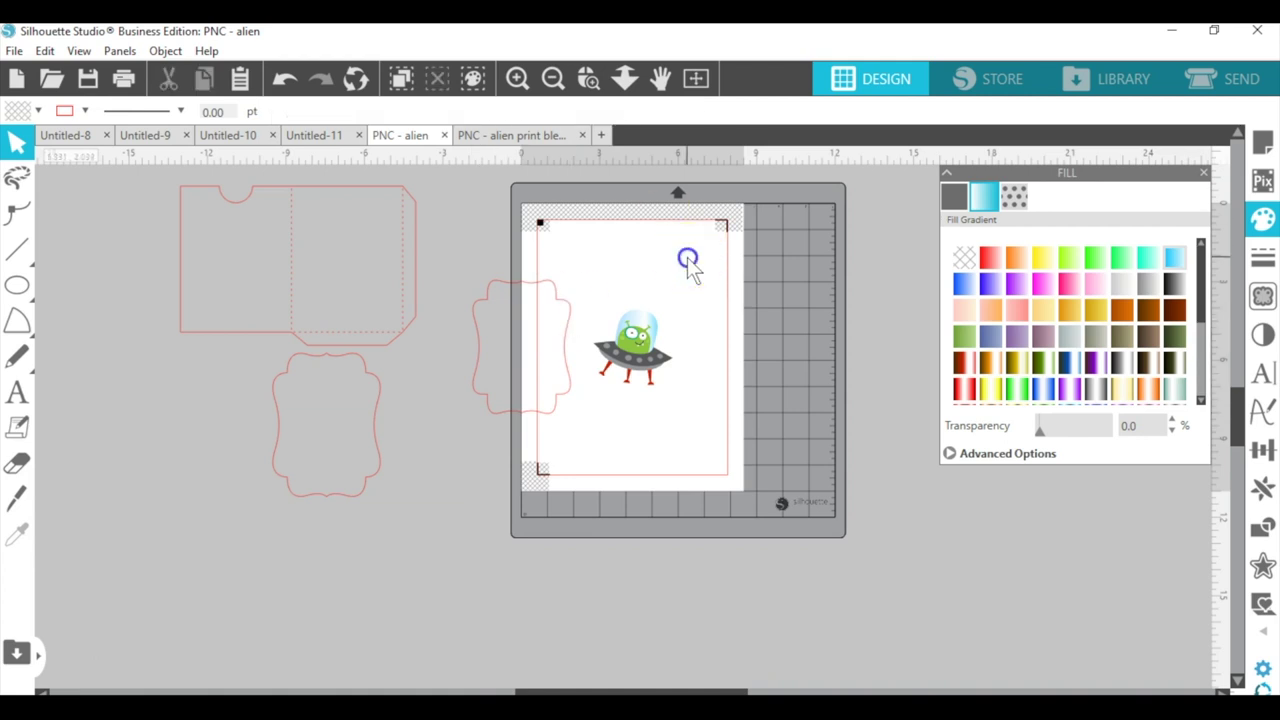
Set the page orientation to landscape and place the smaller bracket-shaped card around the alien spaceship on the page.
{"action": "left_click", "coordinate": [1263, 142]}
{"action": "key", "text": "ctrl+z"}
{"action": "key", "text": "ctrl+y"}
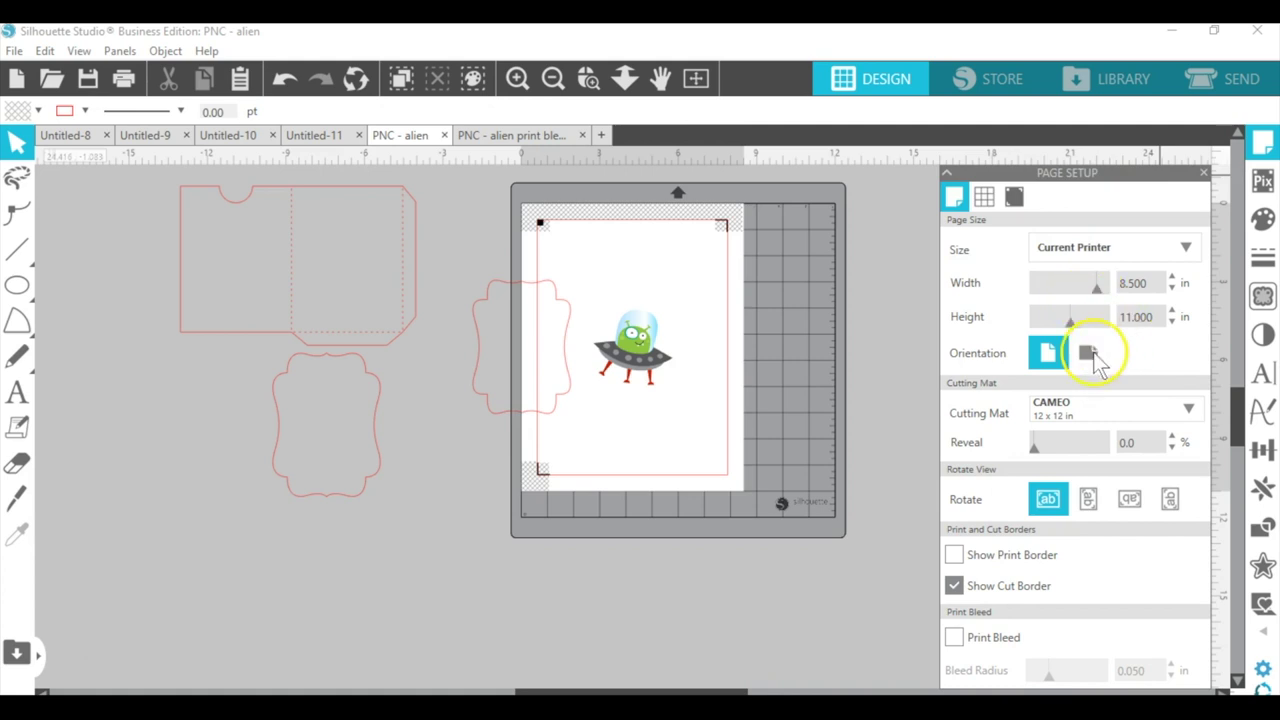
{"action": "left_click", "coordinate": [1090, 352]}
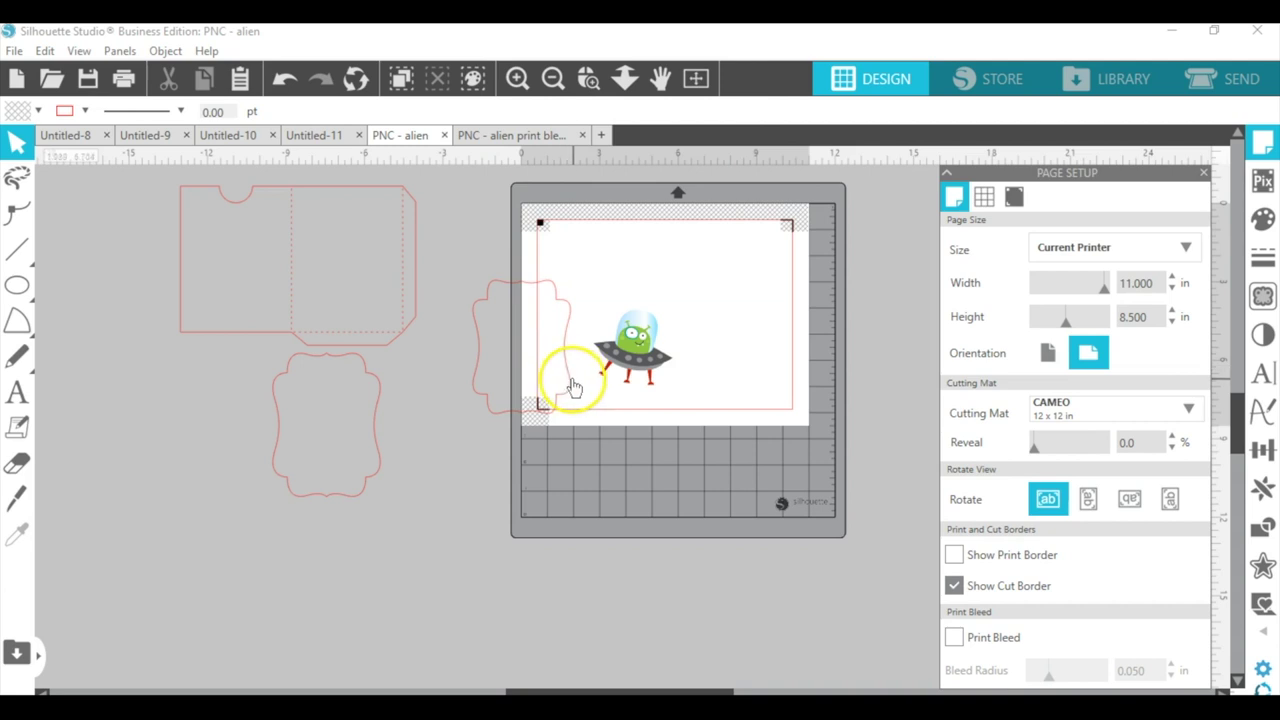
{"action": "left_click_drag", "start_coordinate": [569, 385], "coordinate": [670, 371]}
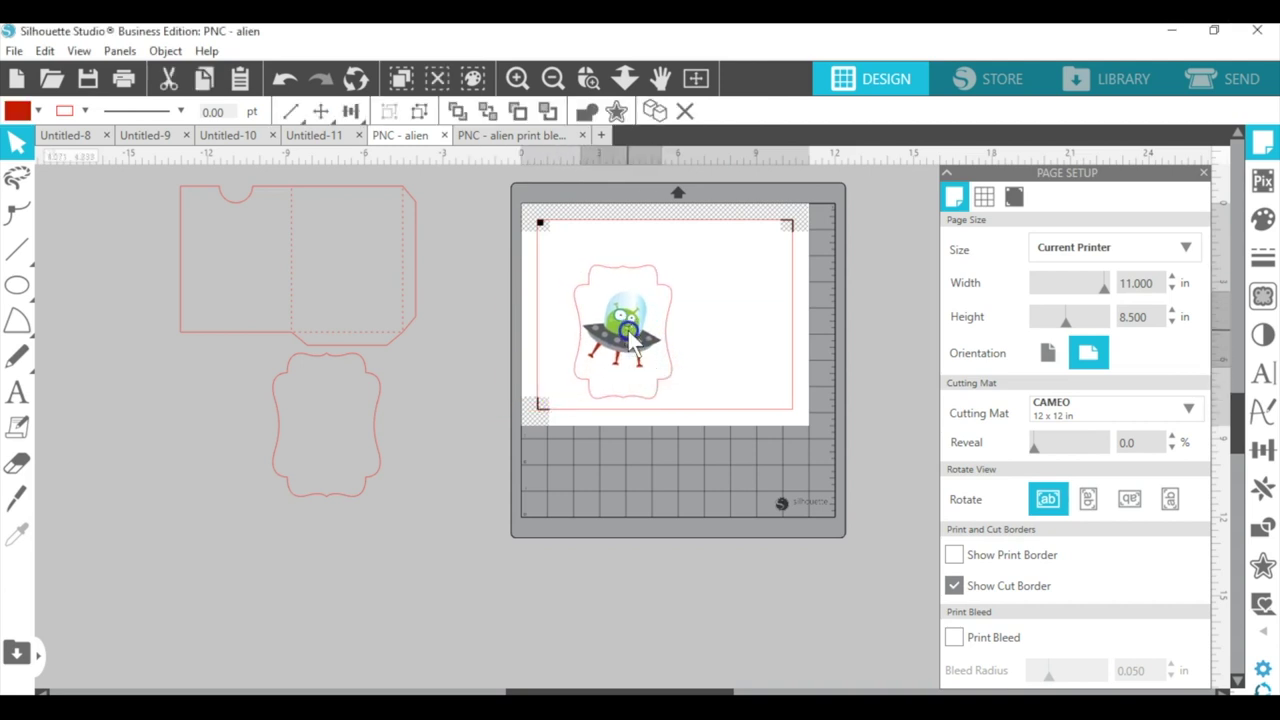
Add a four-line text block beside the card reading "Party!", "Friday the 1st", the host's house and "5-8 p.m.".
{"action": "left_click", "coordinate": [16, 393]}
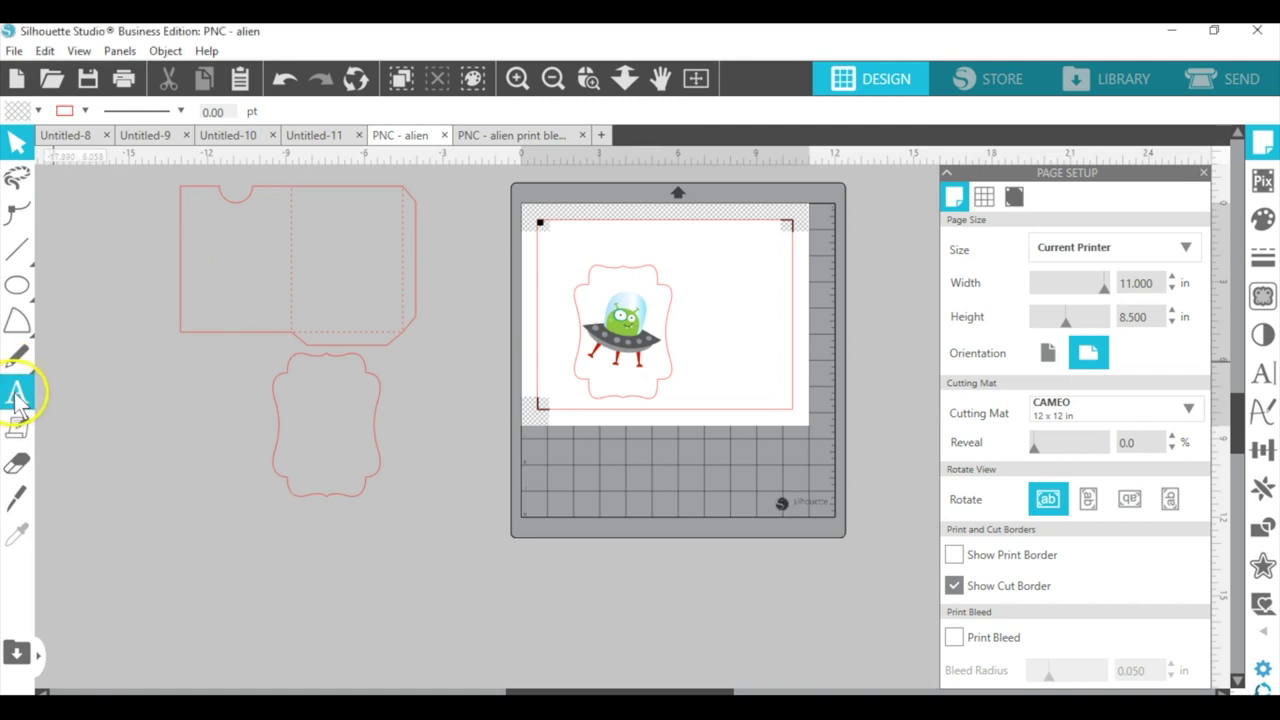
{"action": "left_click", "coordinate": [689, 263]}
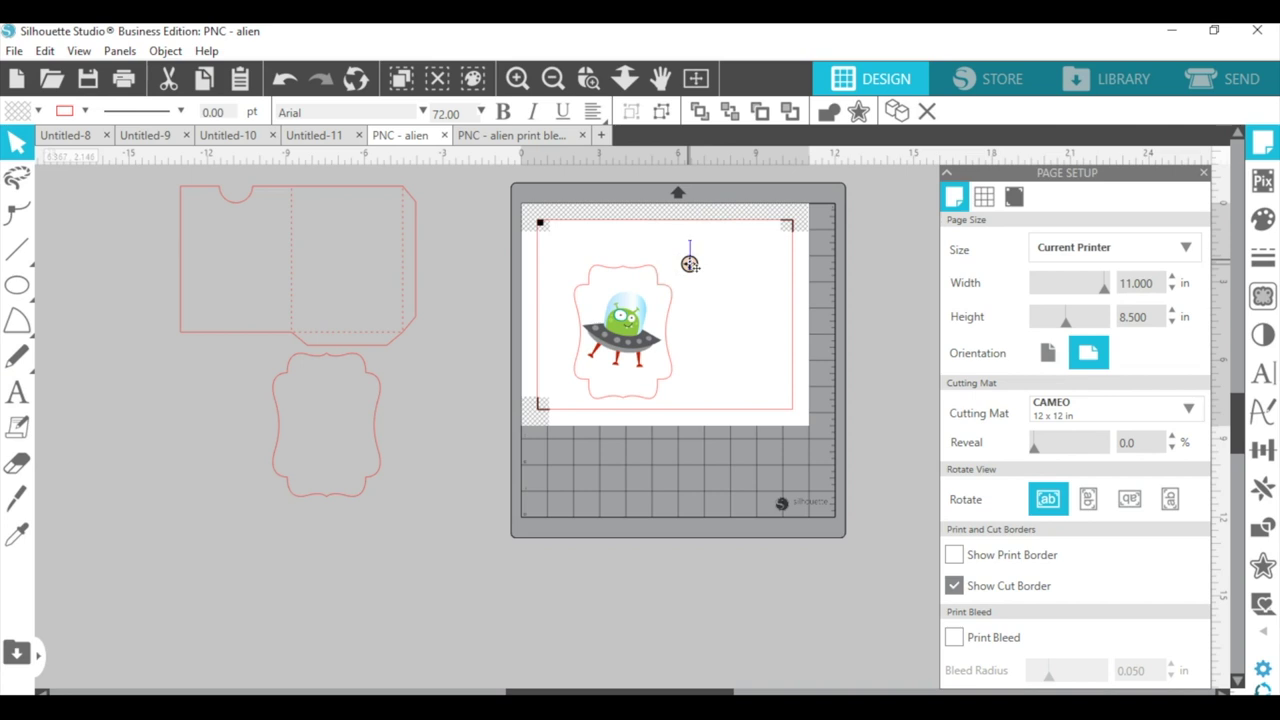
{"action": "type", "text": "Part"}
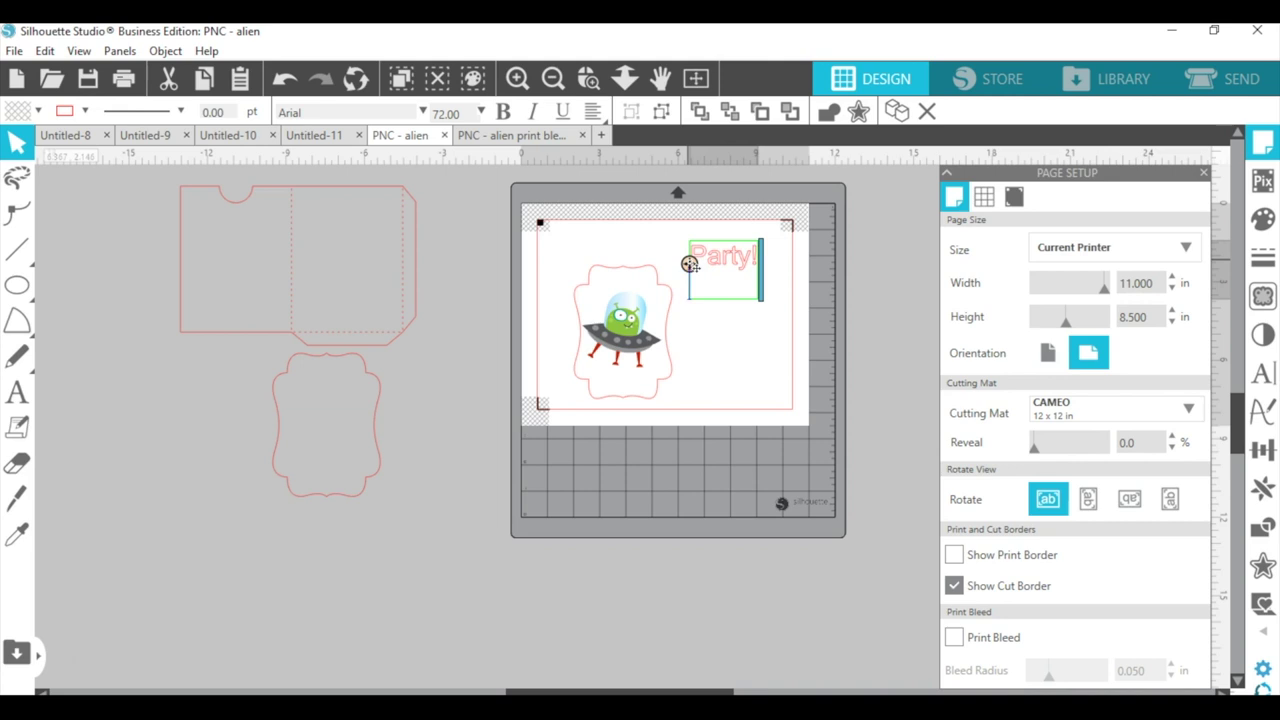
{"action": "type", "text": "y!"}
{"action": "key", "text": "Return"}
{"action": "type", "text": "Friday the"}
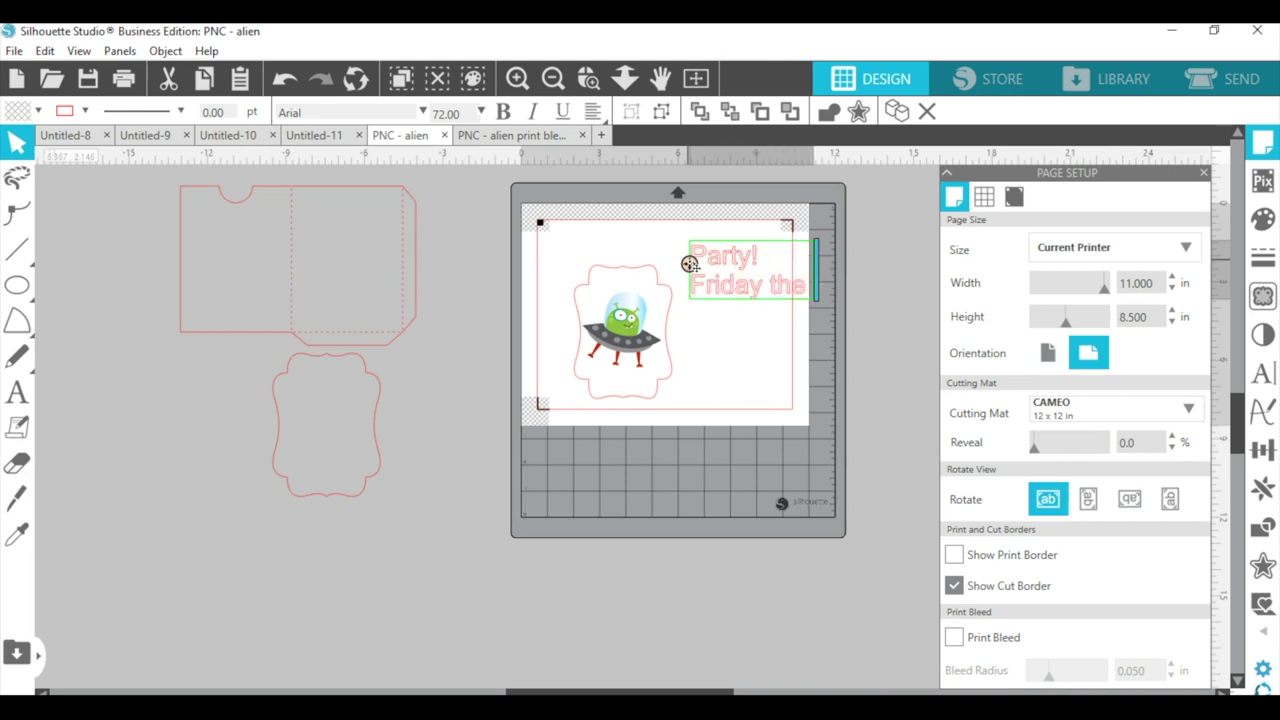
{"action": "type", "text": " 1st"}
{"action": "key", "text": "Return"}
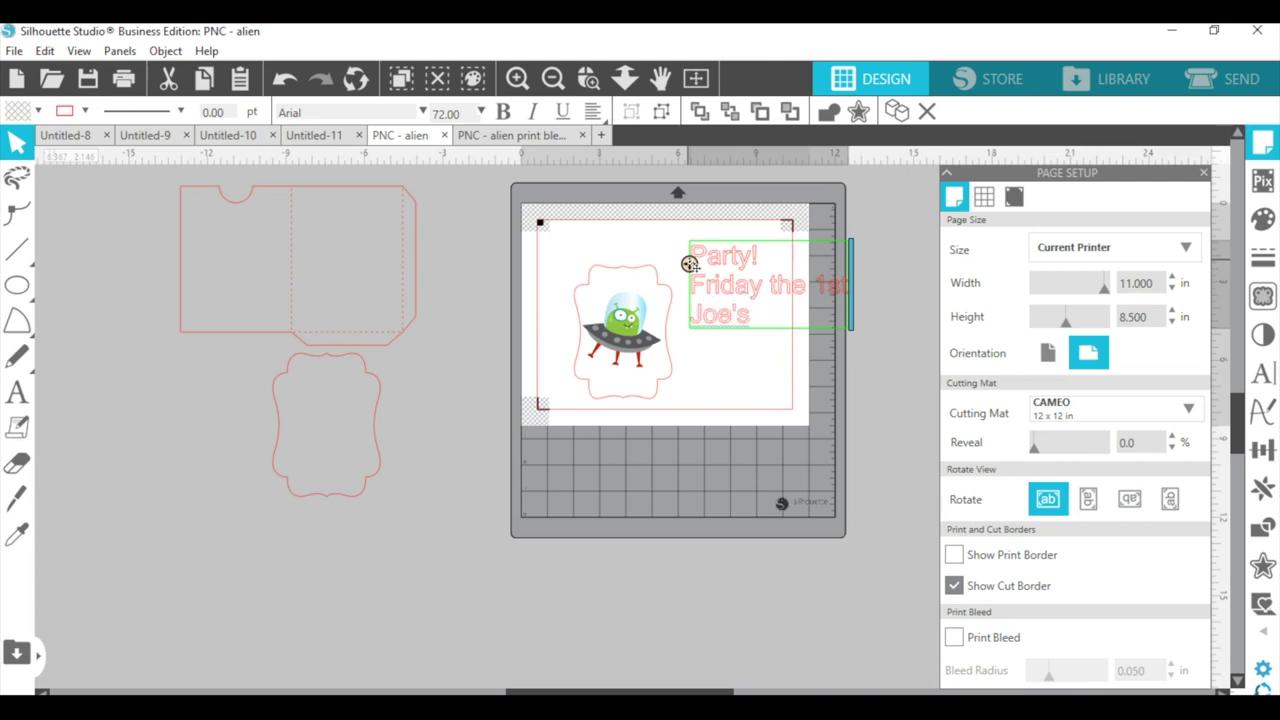
{"action": "type", "text": "Joe's house"}
{"action": "key", "text": "Return"}
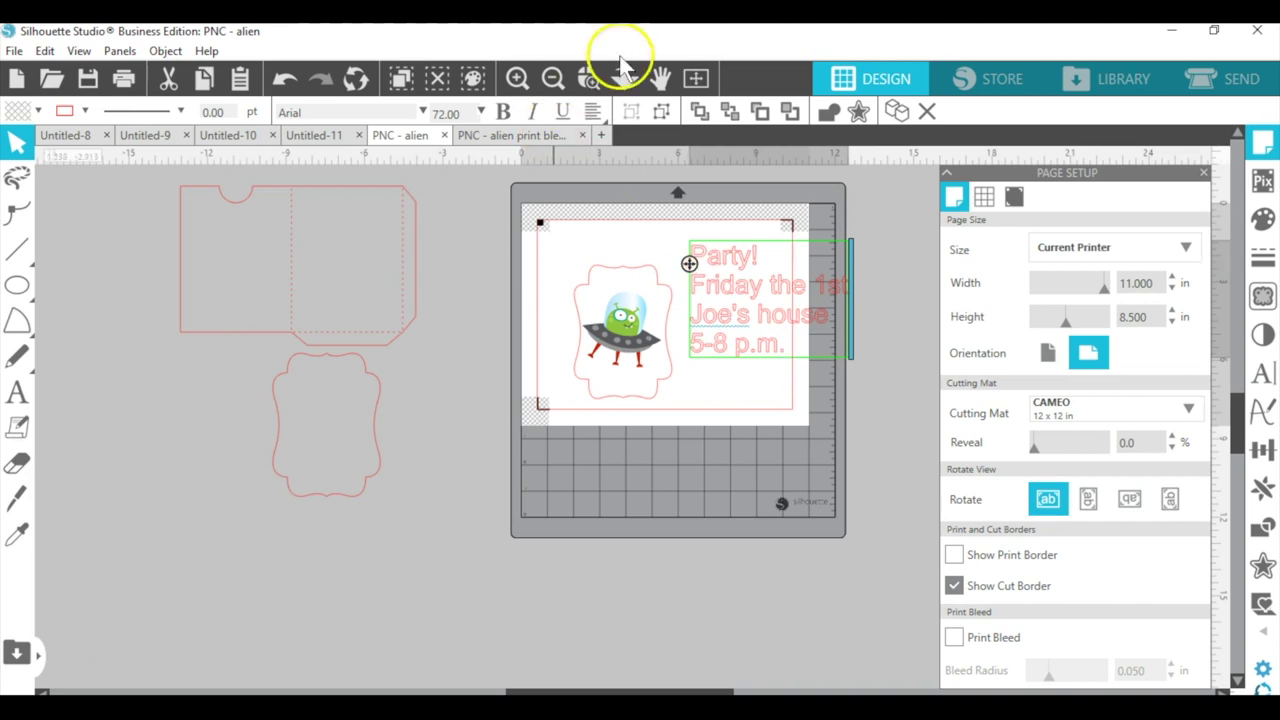
{"action": "left_click", "coordinate": [720, 223]}
Fill the invitation text with black and set its line color to transparent.
{"action": "left_click", "coordinate": [731, 291]}
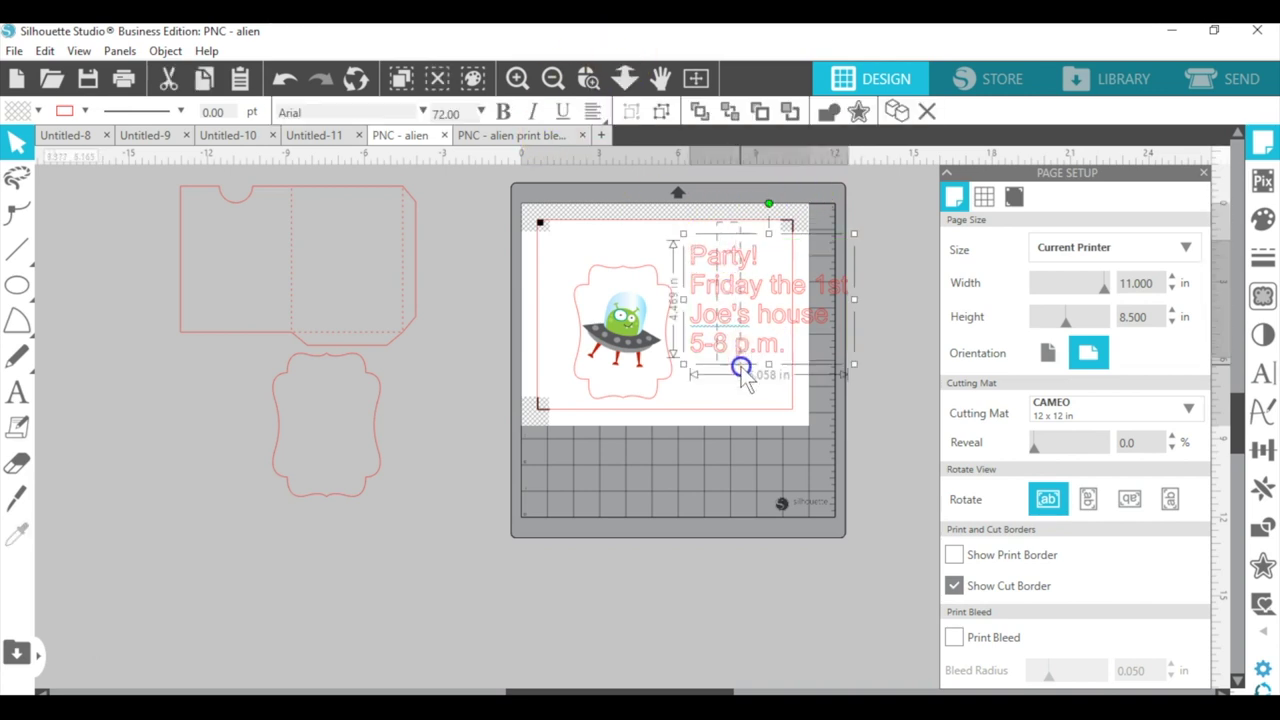
{"action": "left_click", "coordinate": [37, 109]}
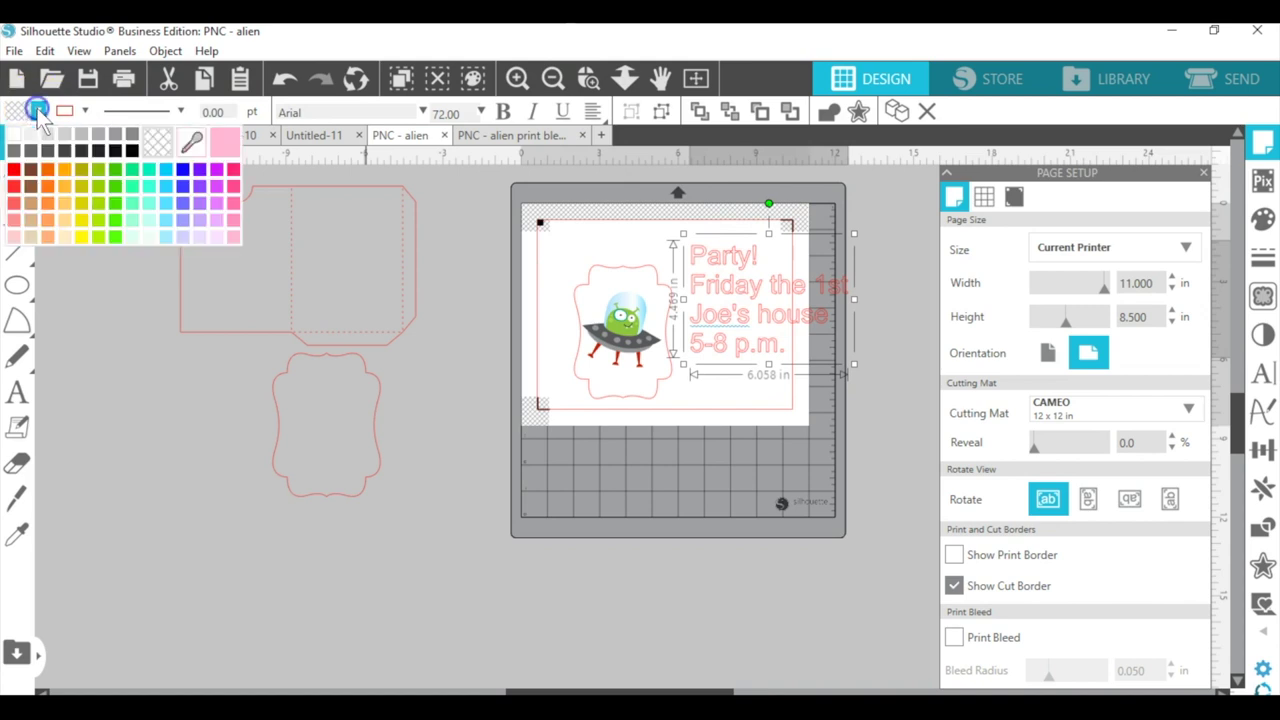
{"action": "left_click", "coordinate": [132, 140]}
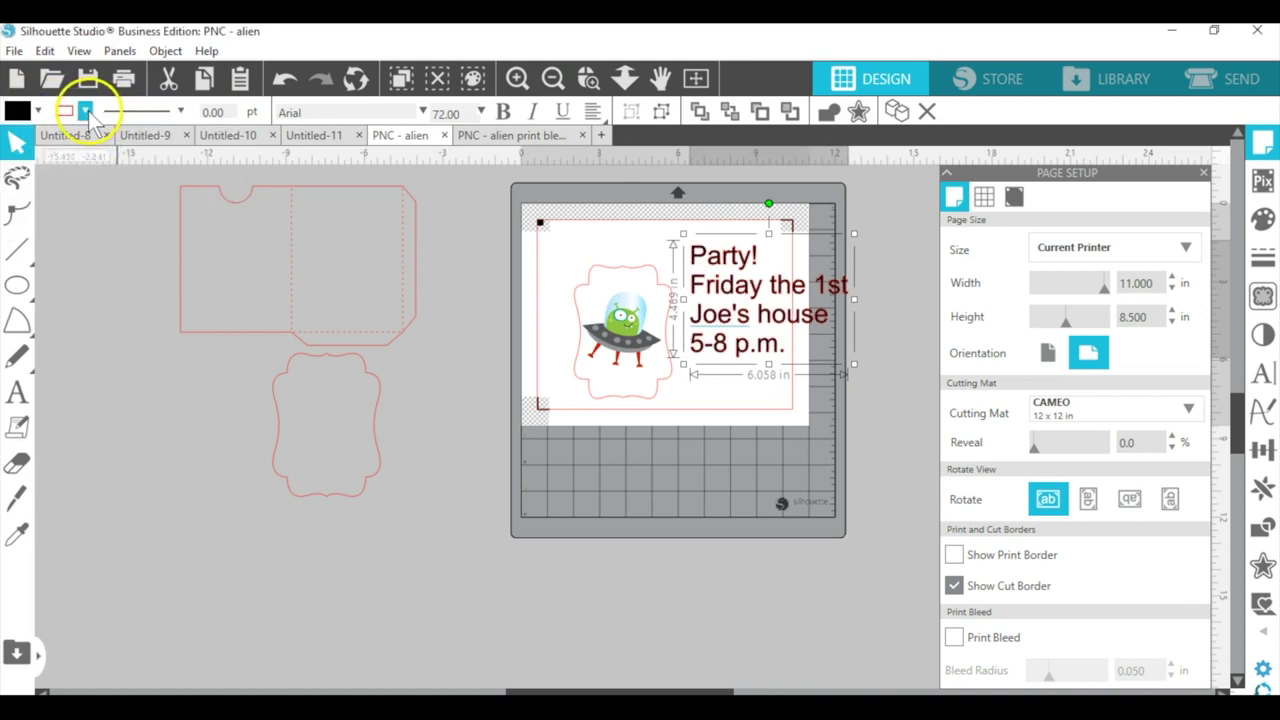
{"action": "left_click", "coordinate": [86, 111]}
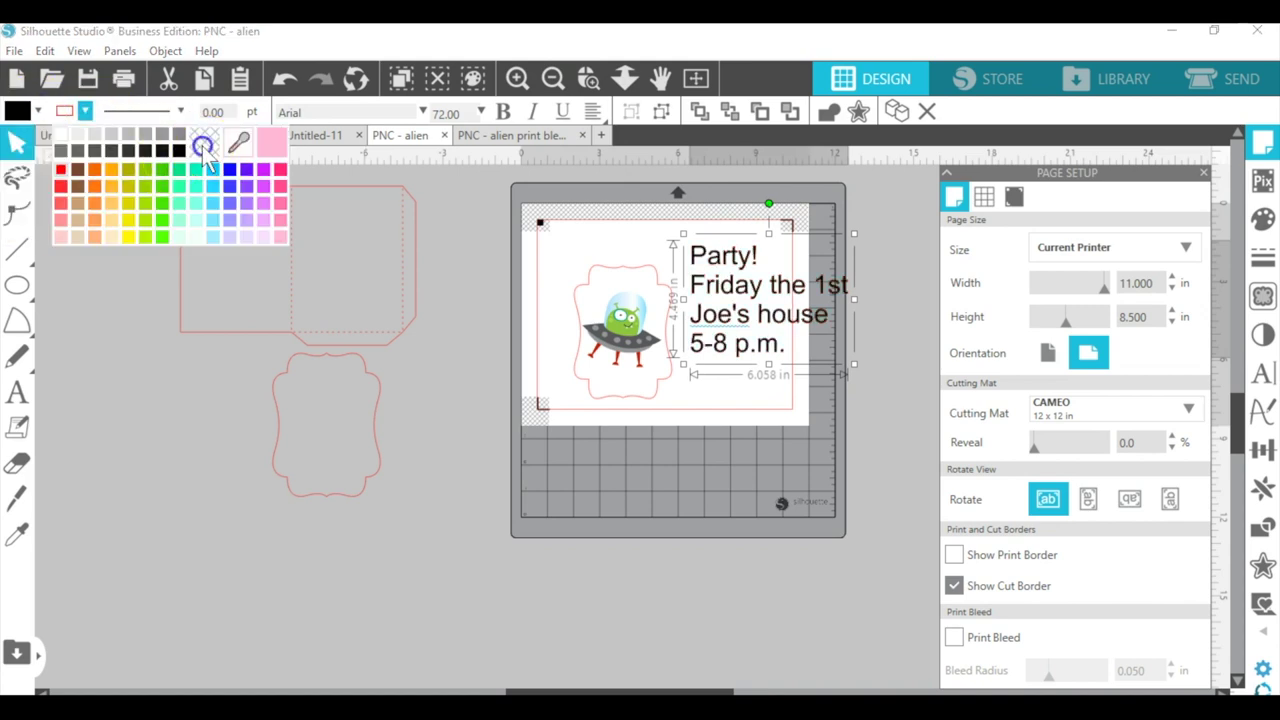
{"action": "left_click", "coordinate": [203, 148]}
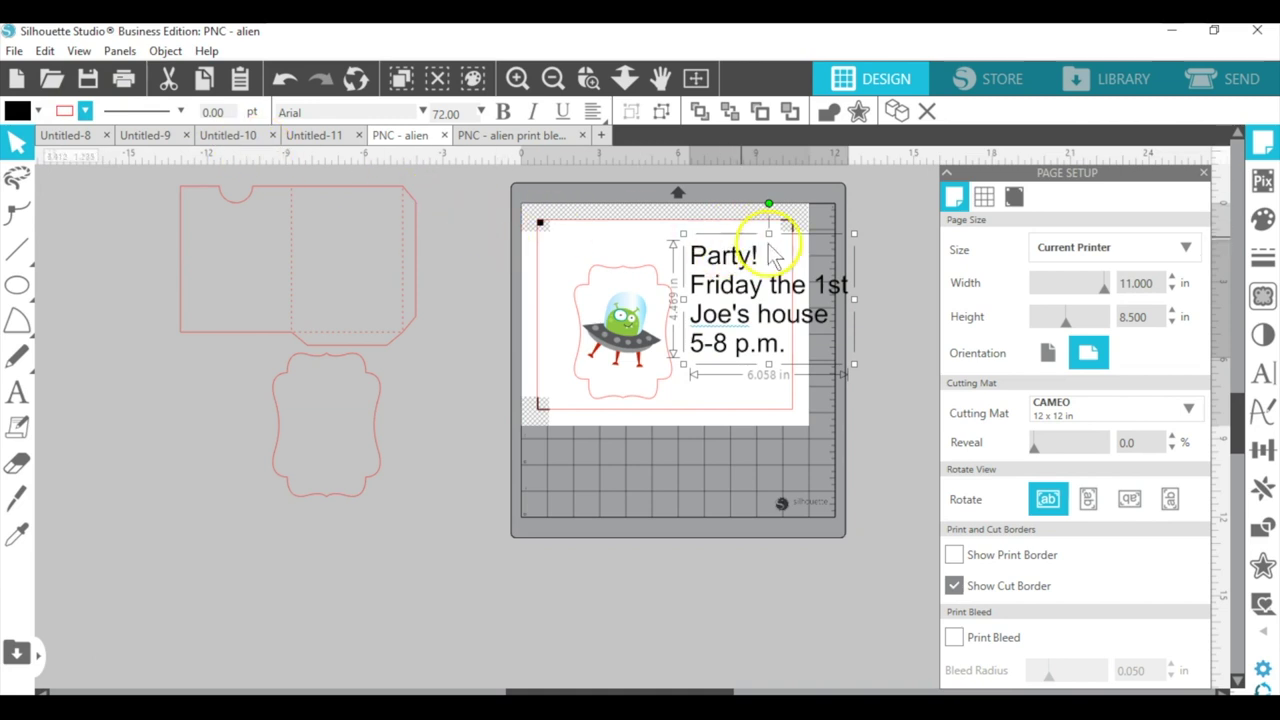
{"action": "left_click", "coordinate": [858, 225]}
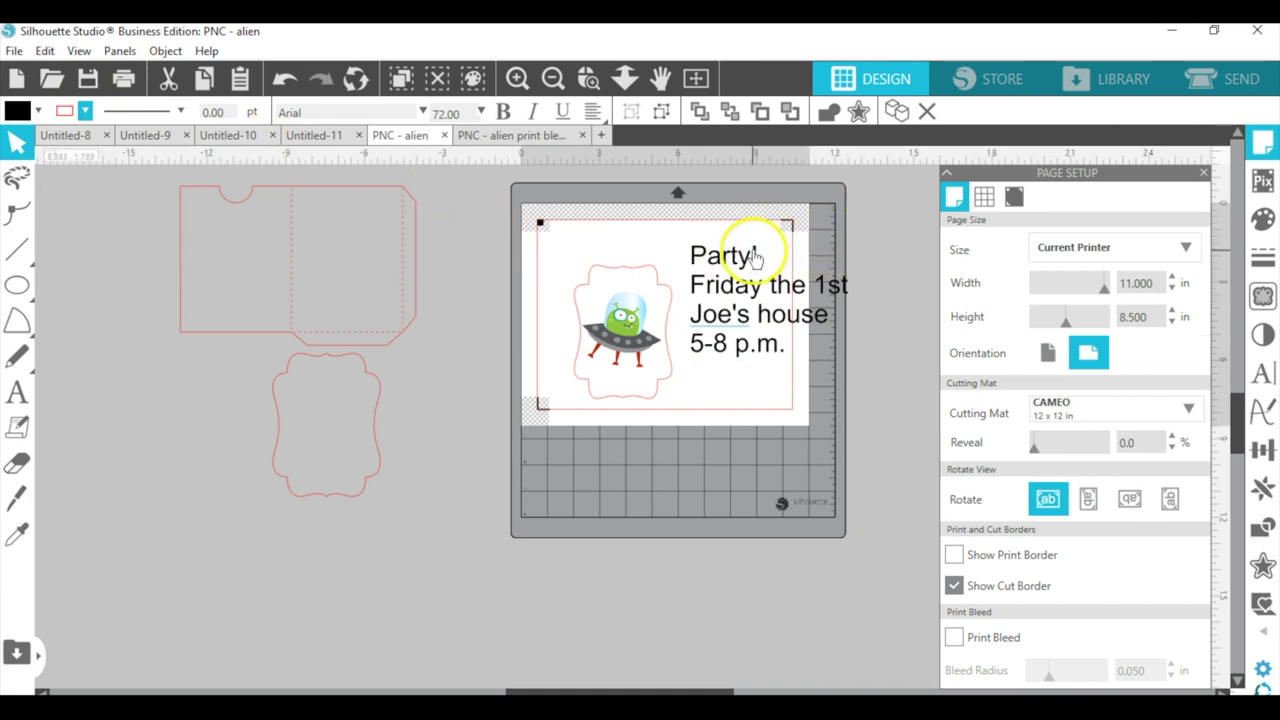
Change the font of the word "Party!" in the invitation text to beachy Font.
{"action": "left_click", "coordinate": [697, 84]}
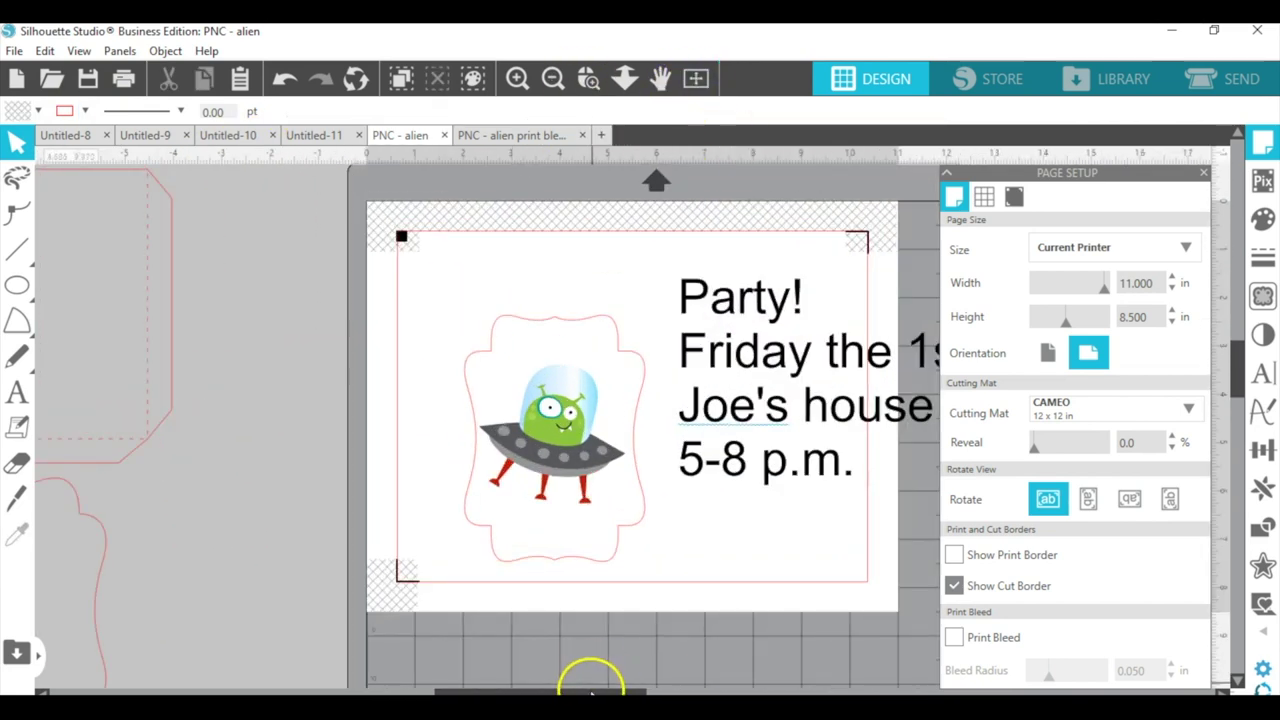
{"action": "left_click_drag", "start_coordinate": [586, 686], "coordinate": [629, 689]}
{"action": "left_click", "coordinate": [592, 303]}
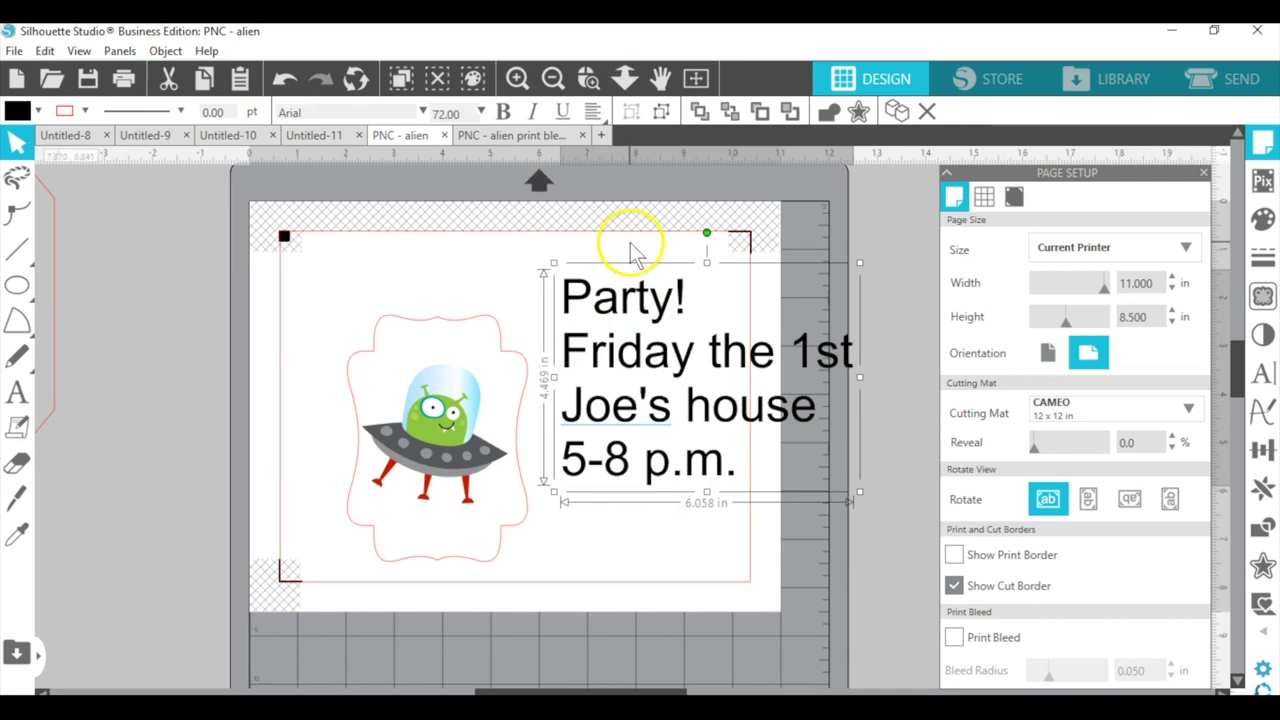
{"action": "left_click", "coordinate": [691, 294]}
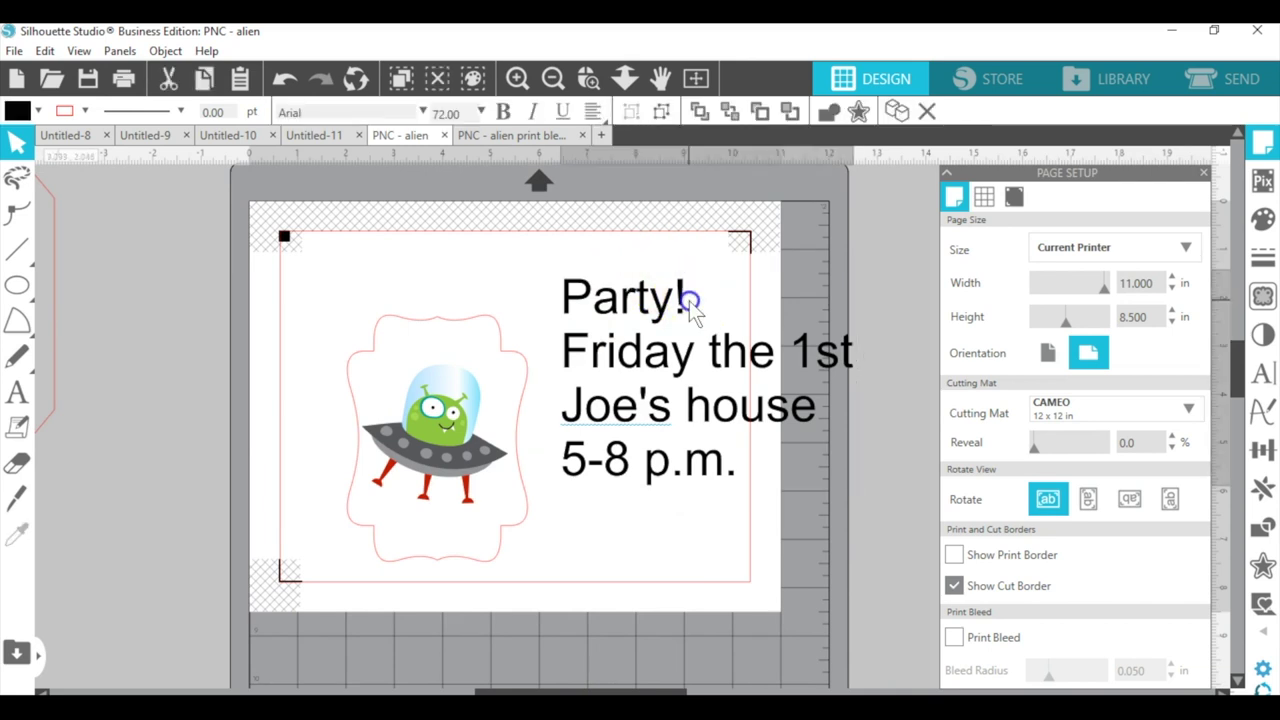
{"action": "left_click", "coordinate": [690, 305]}
{"action": "double_click", "coordinate": [689, 300]}
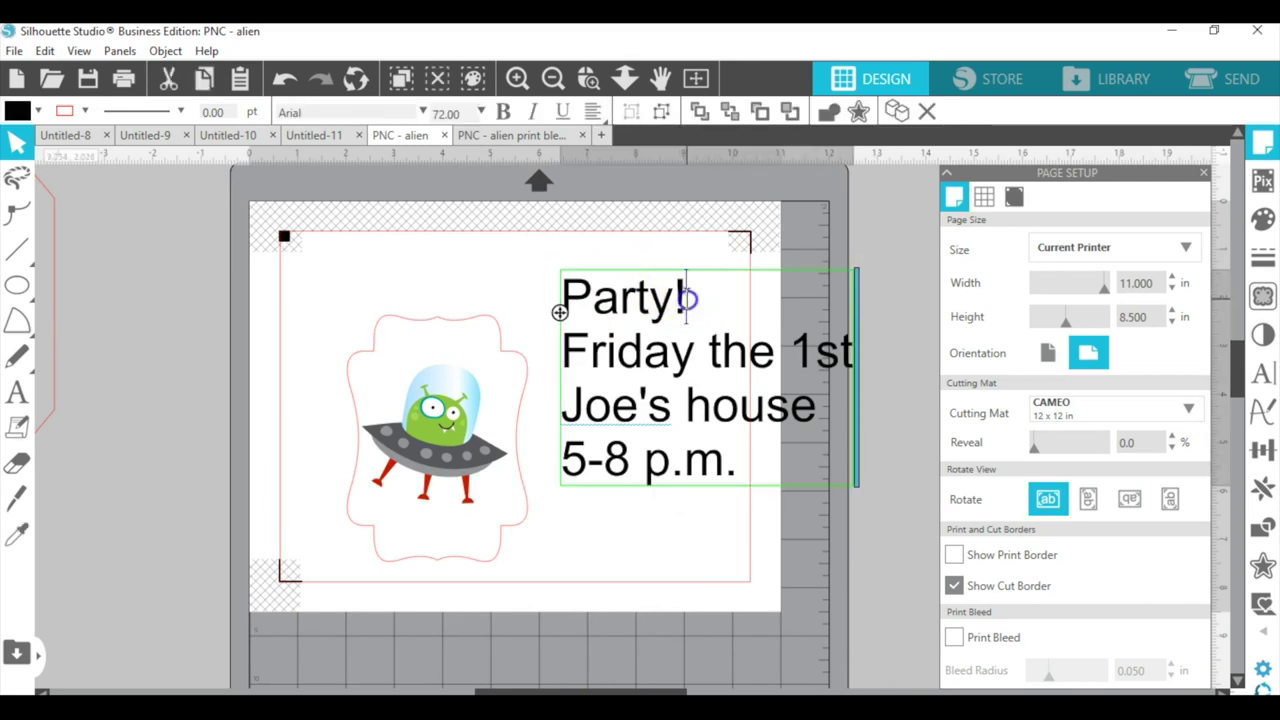
{"action": "left_click_drag", "start_coordinate": [687, 300], "coordinate": [562, 302]}
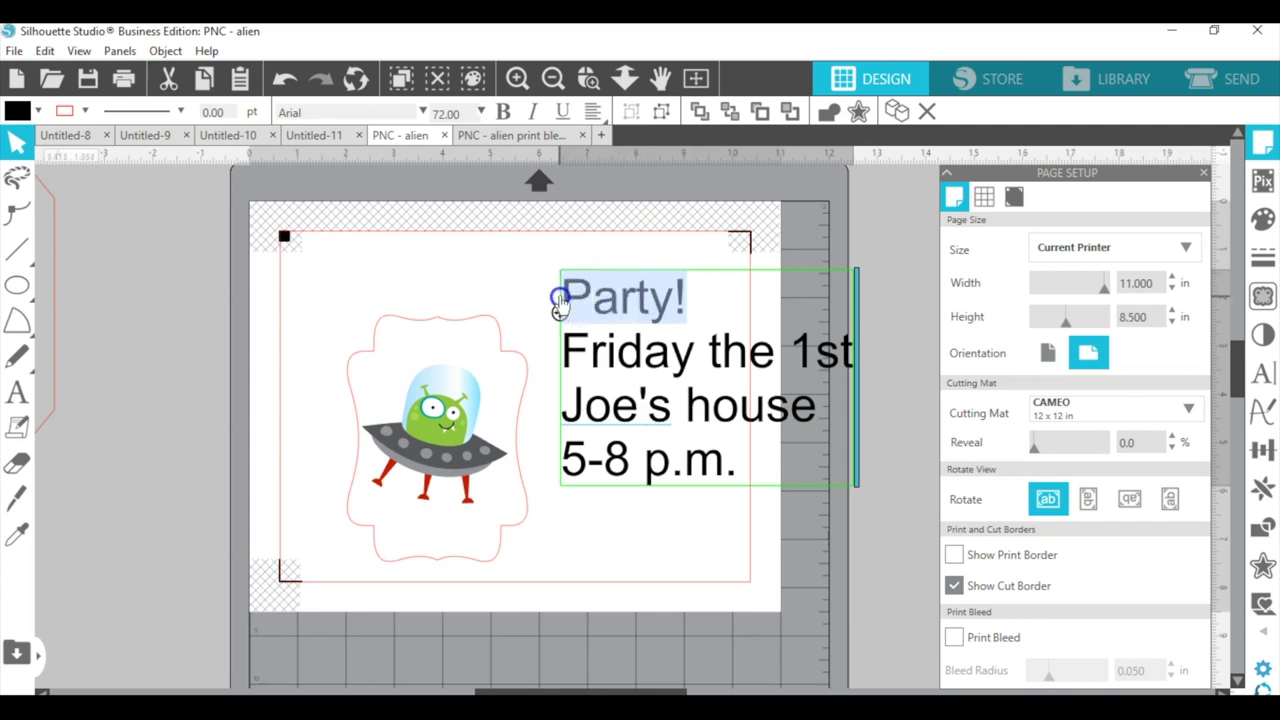
{"action": "left_click", "coordinate": [427, 113]}
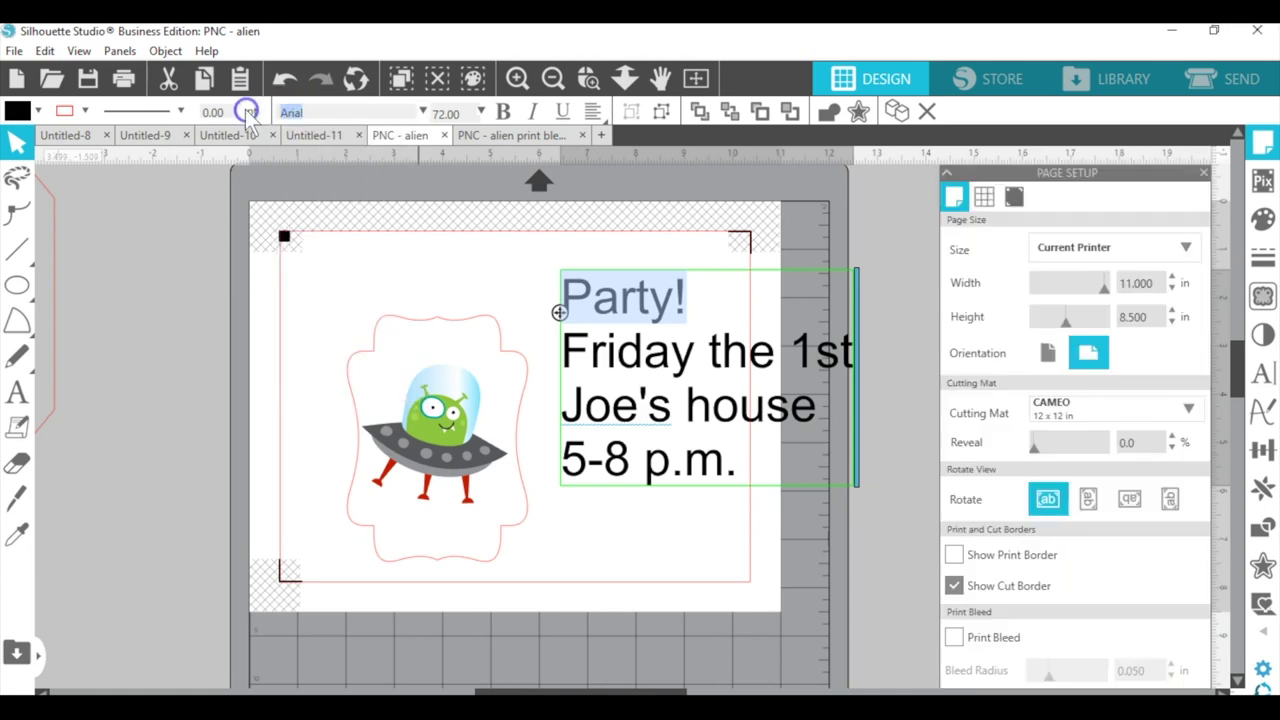
{"action": "left_click_drag", "start_coordinate": [250, 118], "coordinate": [385, 105]}
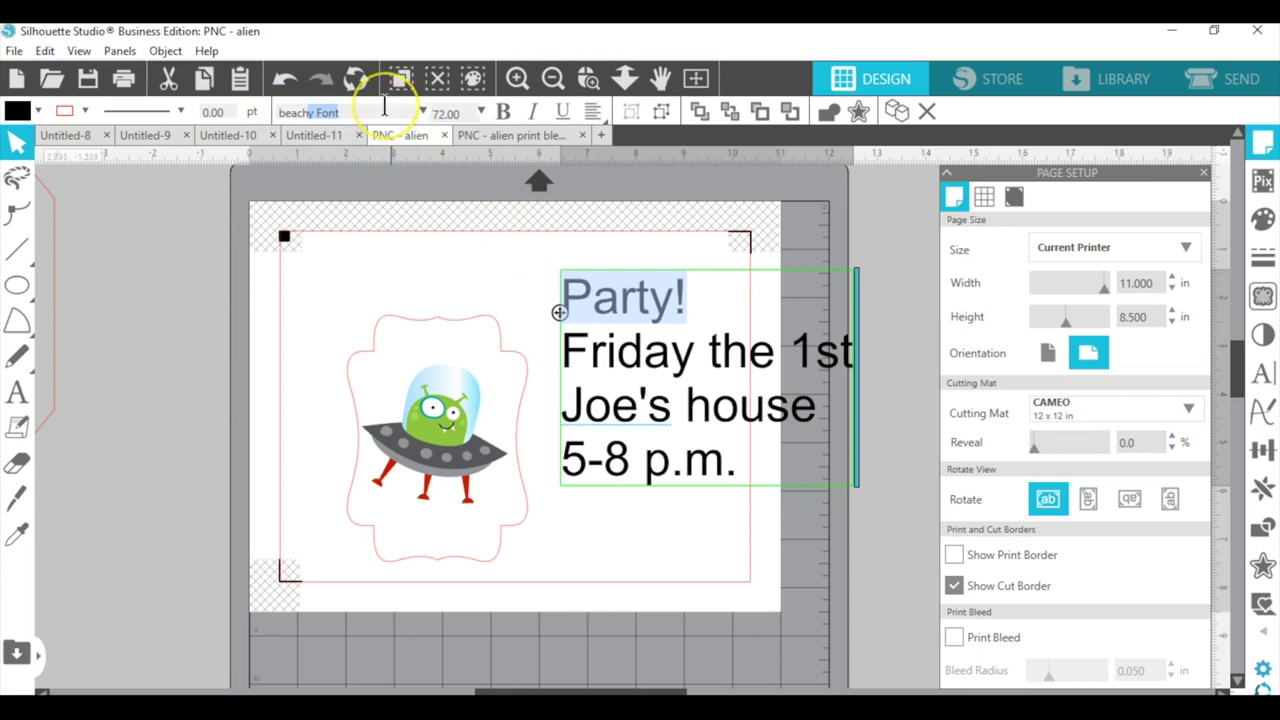
{"action": "key", "text": "Return"}
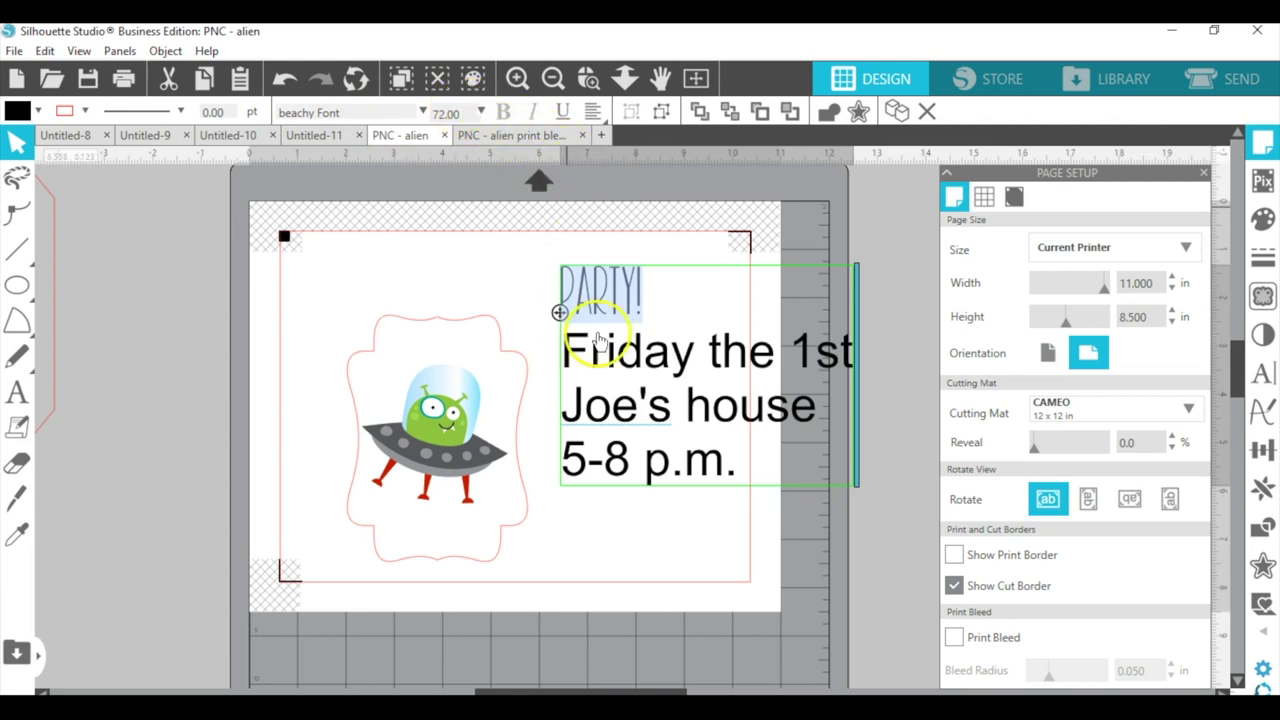
Set the three detail lines below "Party!" to the ld stock font at size 25.
{"action": "left_click_drag", "start_coordinate": [766, 462], "coordinate": [565, 348]}
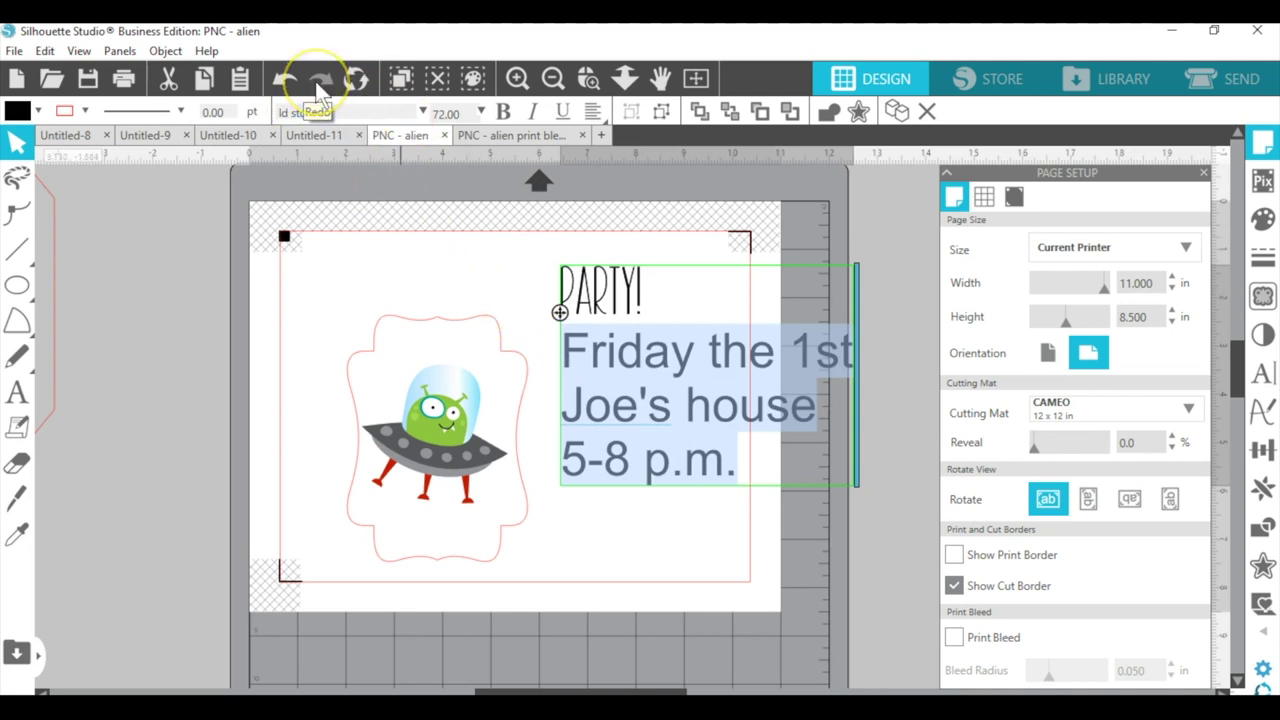
{"action": "key", "text": "Return"}
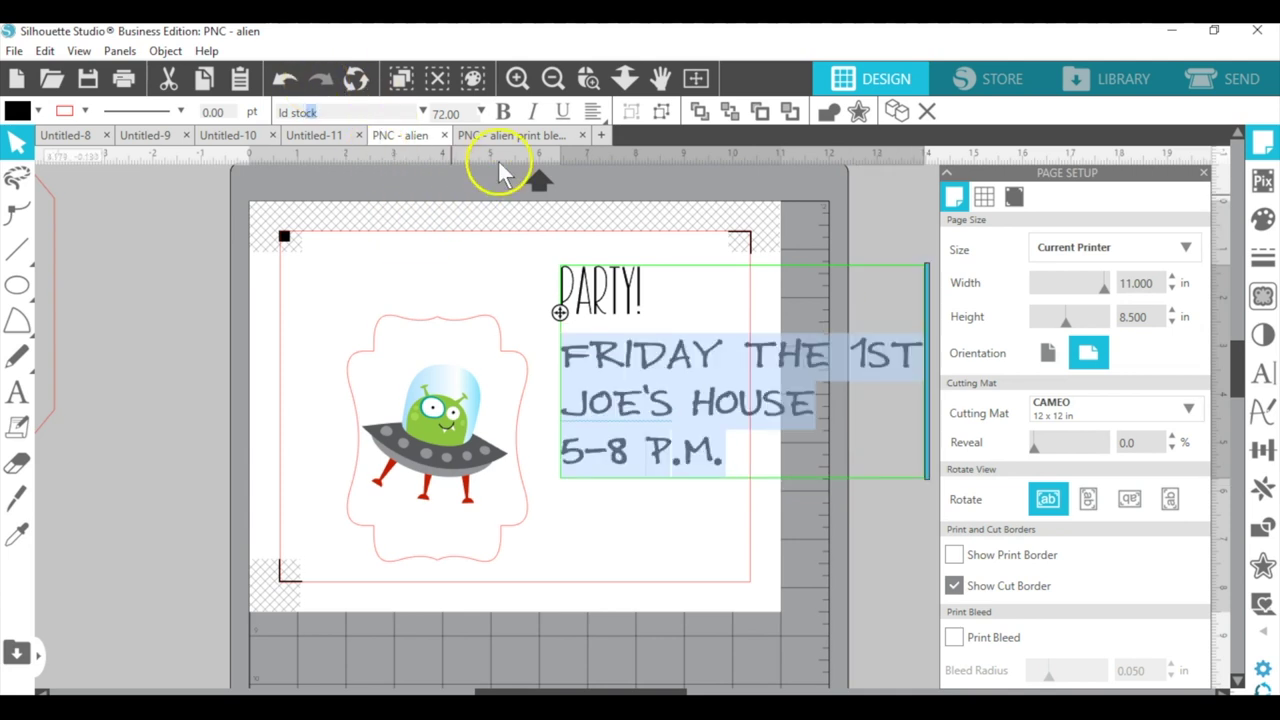
{"action": "left_click", "coordinate": [479, 112]}
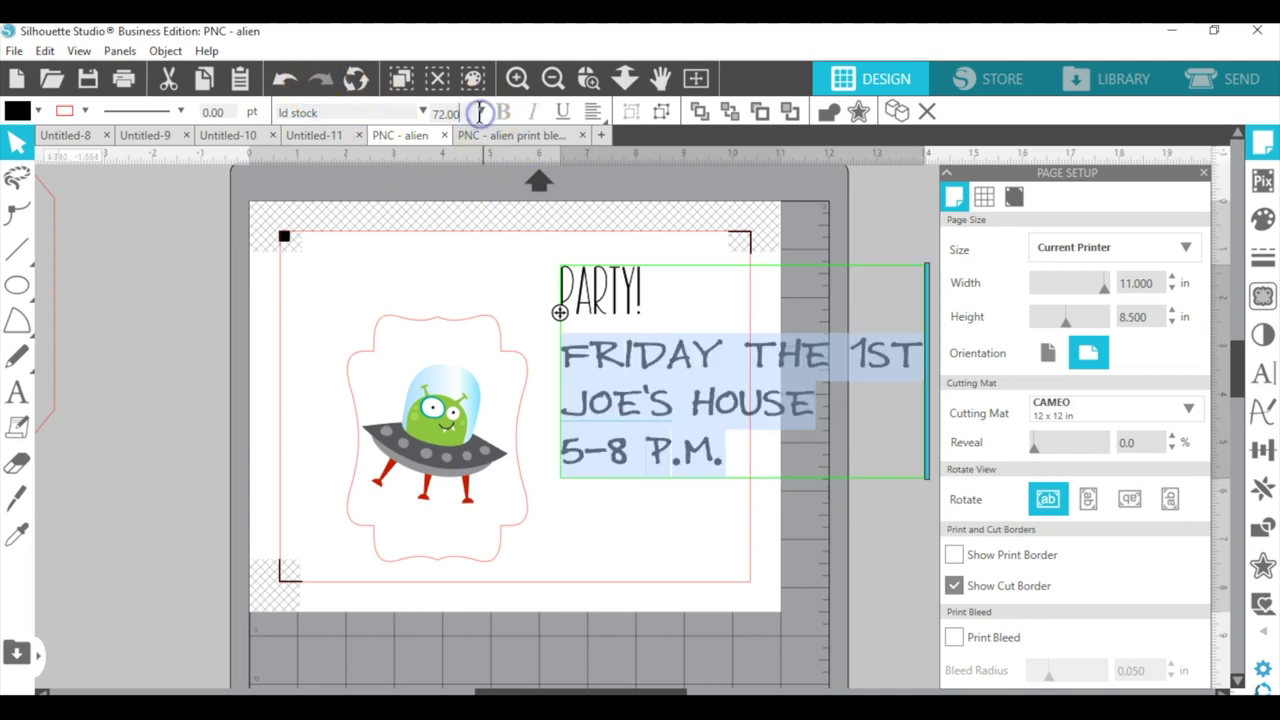
{"action": "left_click", "coordinate": [476, 115]}
{"action": "type", "text": "2"}
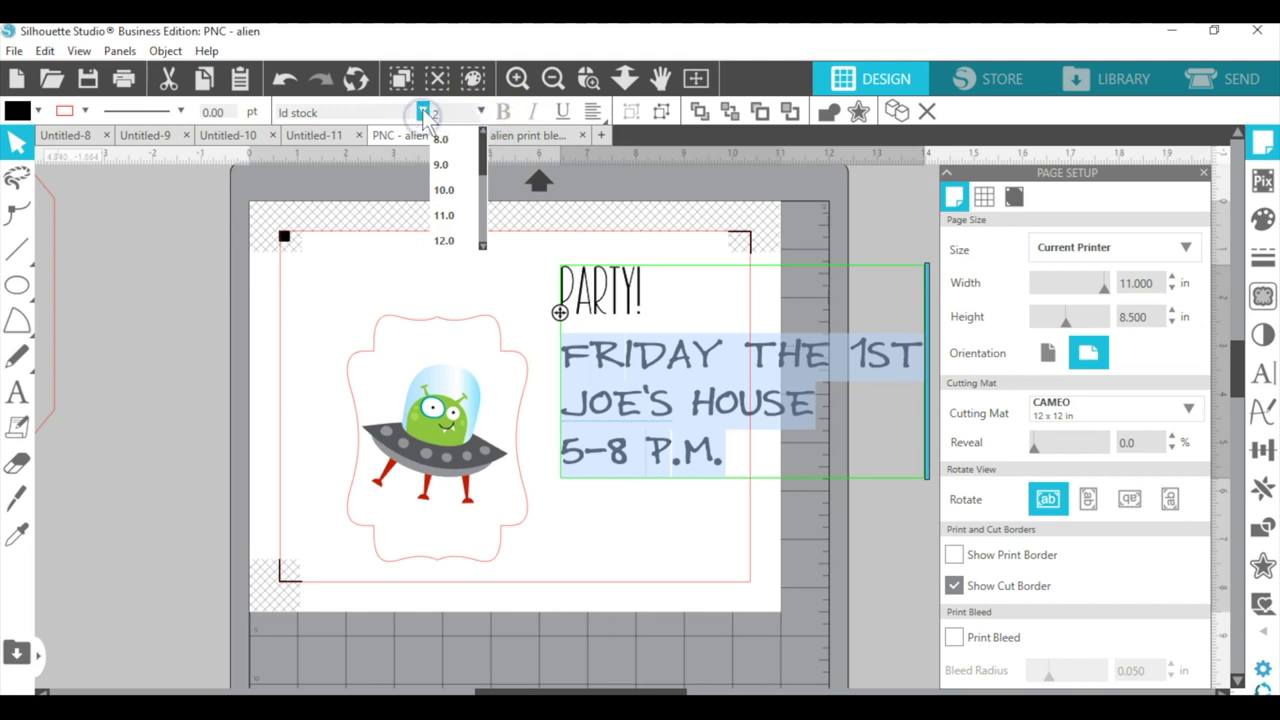
{"action": "type", "text": "5"}
{"action": "key", "text": "Return"}
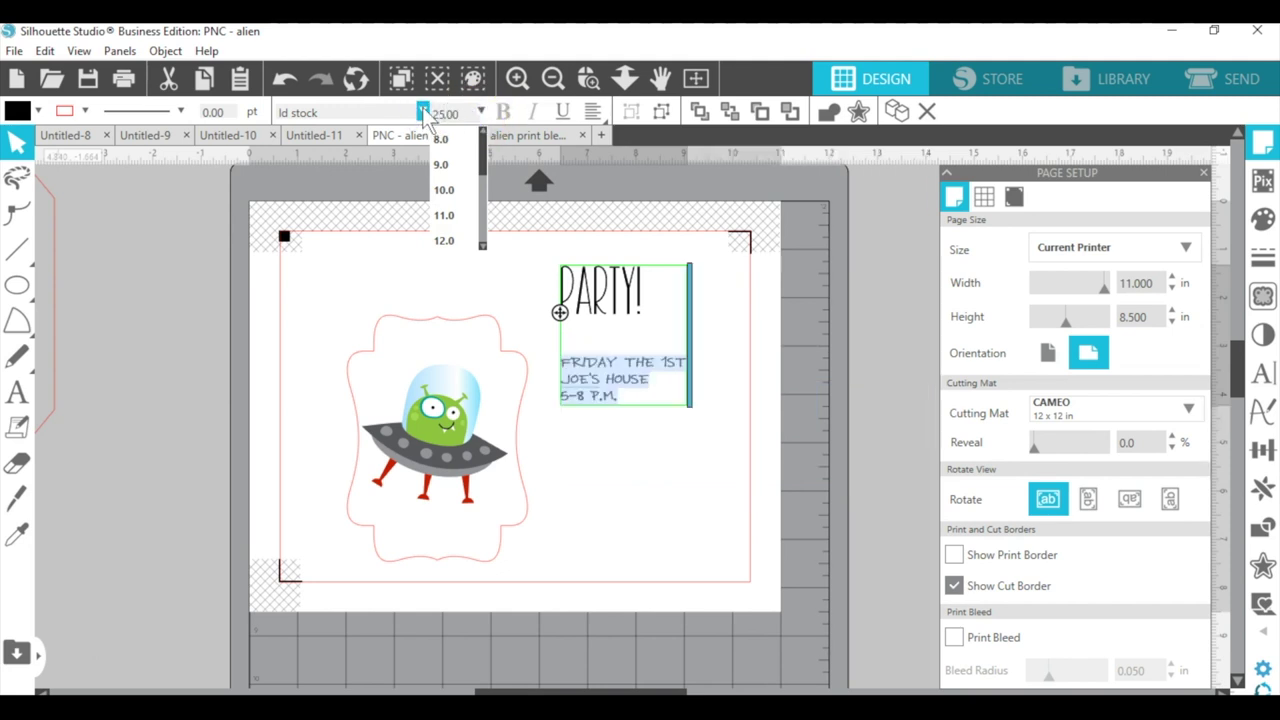
{"action": "left_click", "coordinate": [673, 457]}
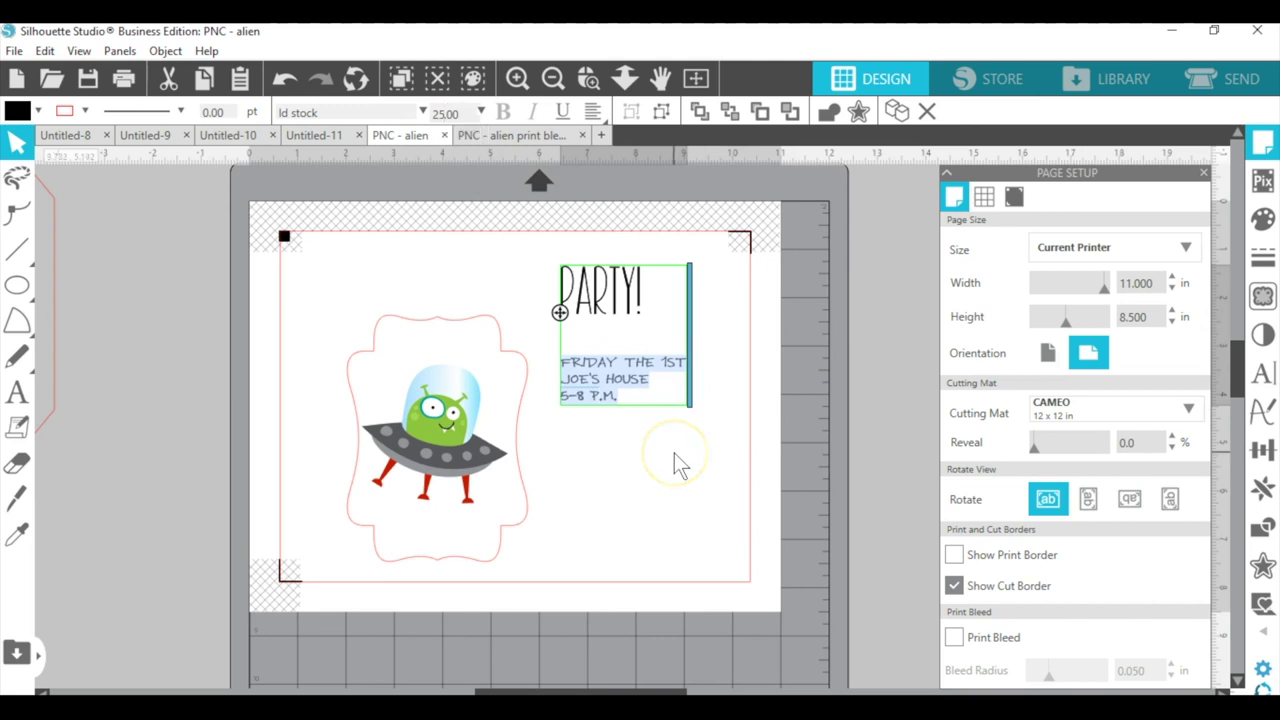
{"action": "left_click", "coordinate": [674, 453]}
Center-align all the lines of the invitation text block.
{"action": "left_click", "coordinate": [563, 280]}
{"action": "left_click", "coordinate": [592, 111]}
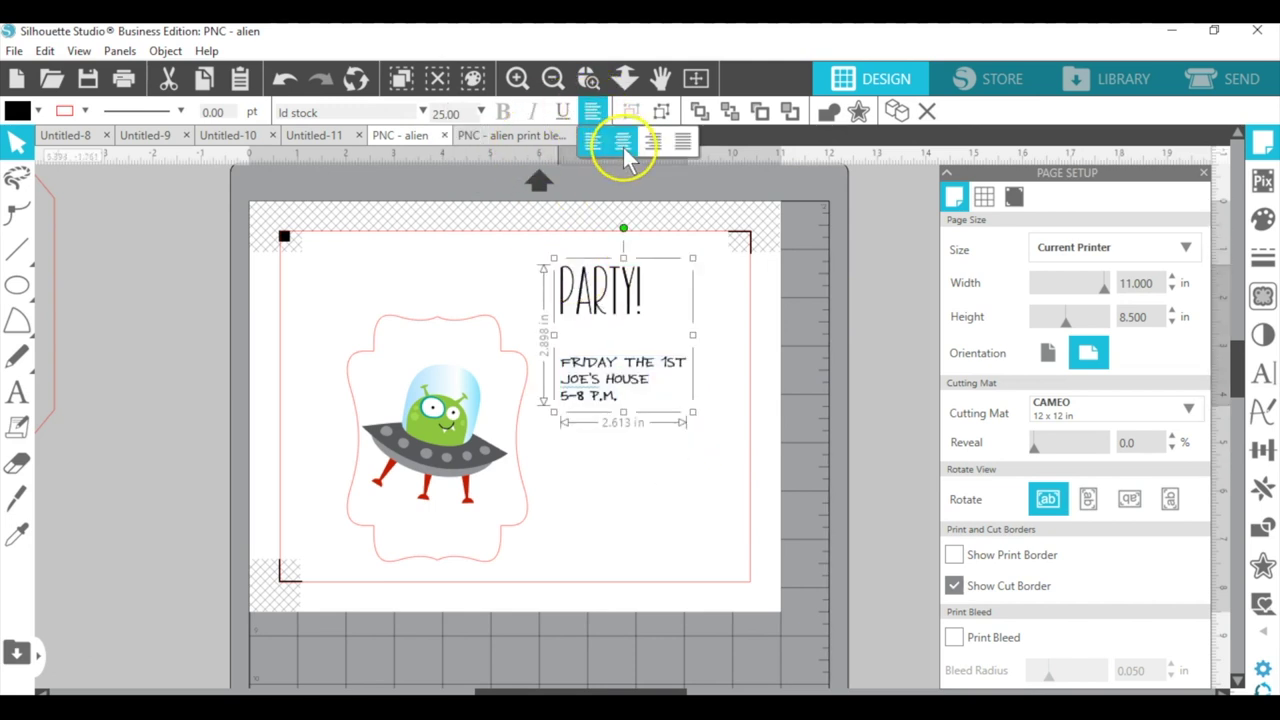
{"action": "left_click", "coordinate": [622, 144]}
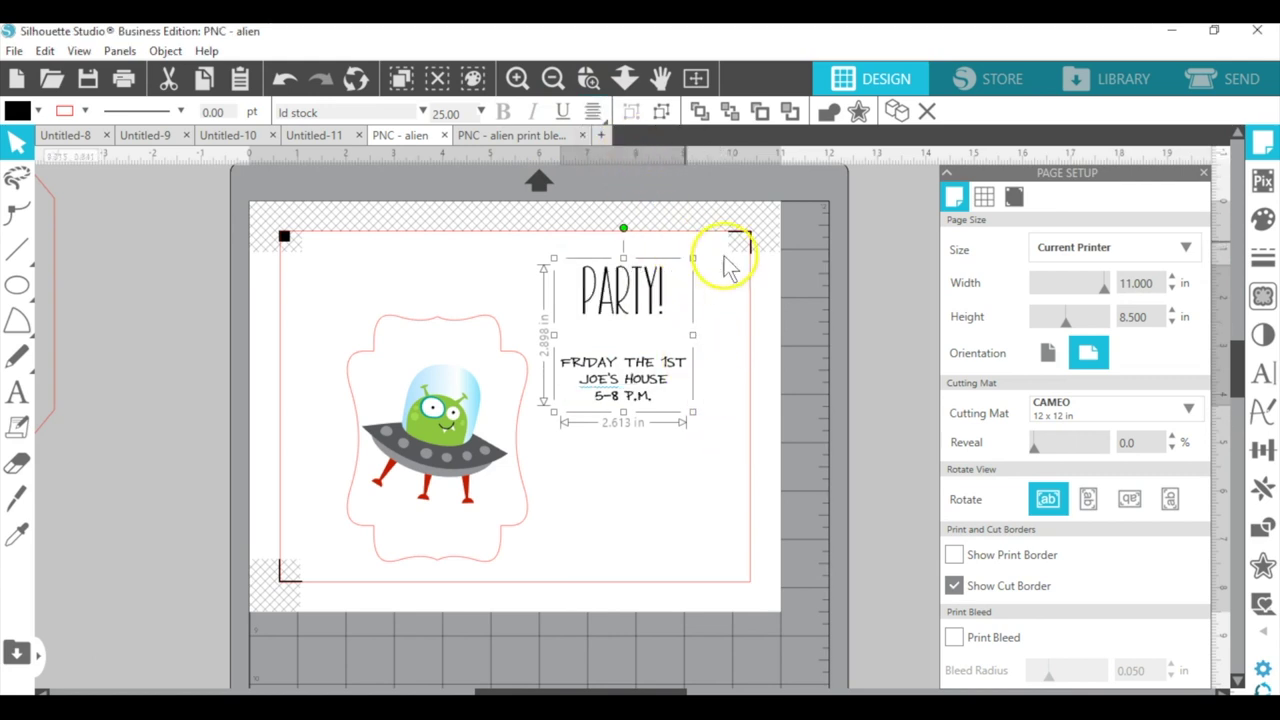
{"action": "left_click", "coordinate": [748, 290]}
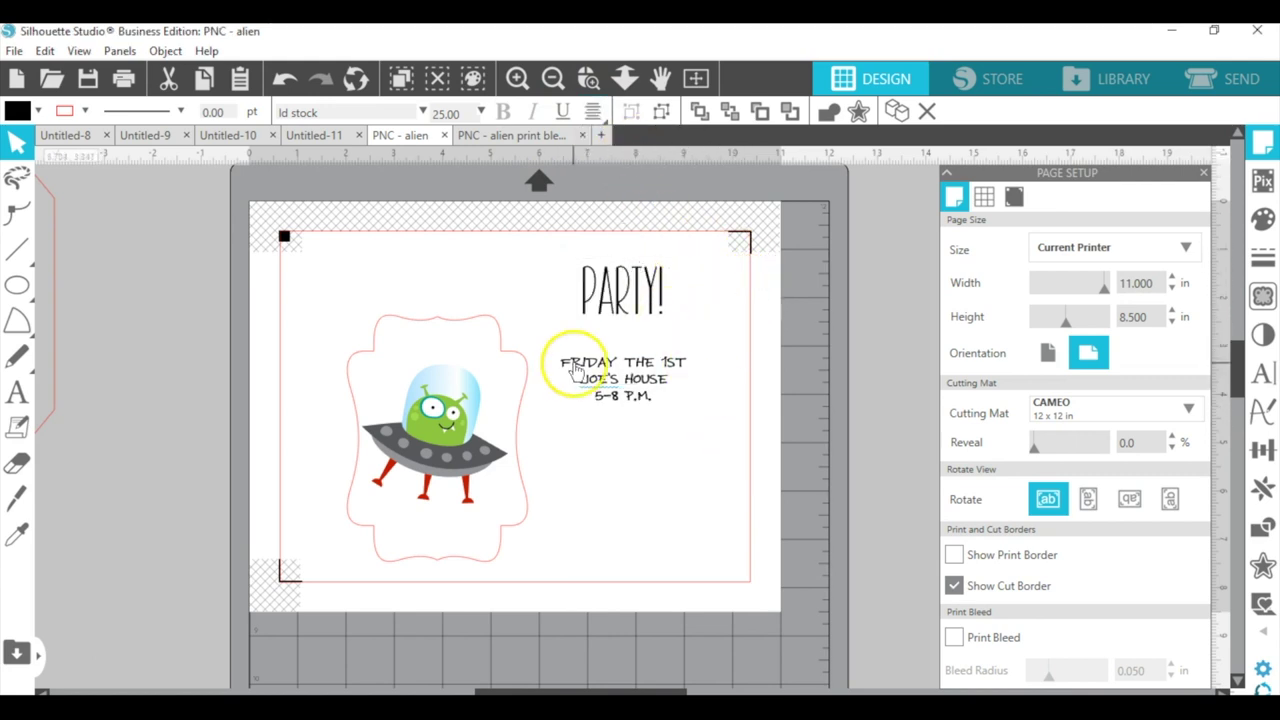
Resize the alien spaceship proportionally to a width of 2.25 in.
{"action": "left_click", "coordinate": [460, 423]}
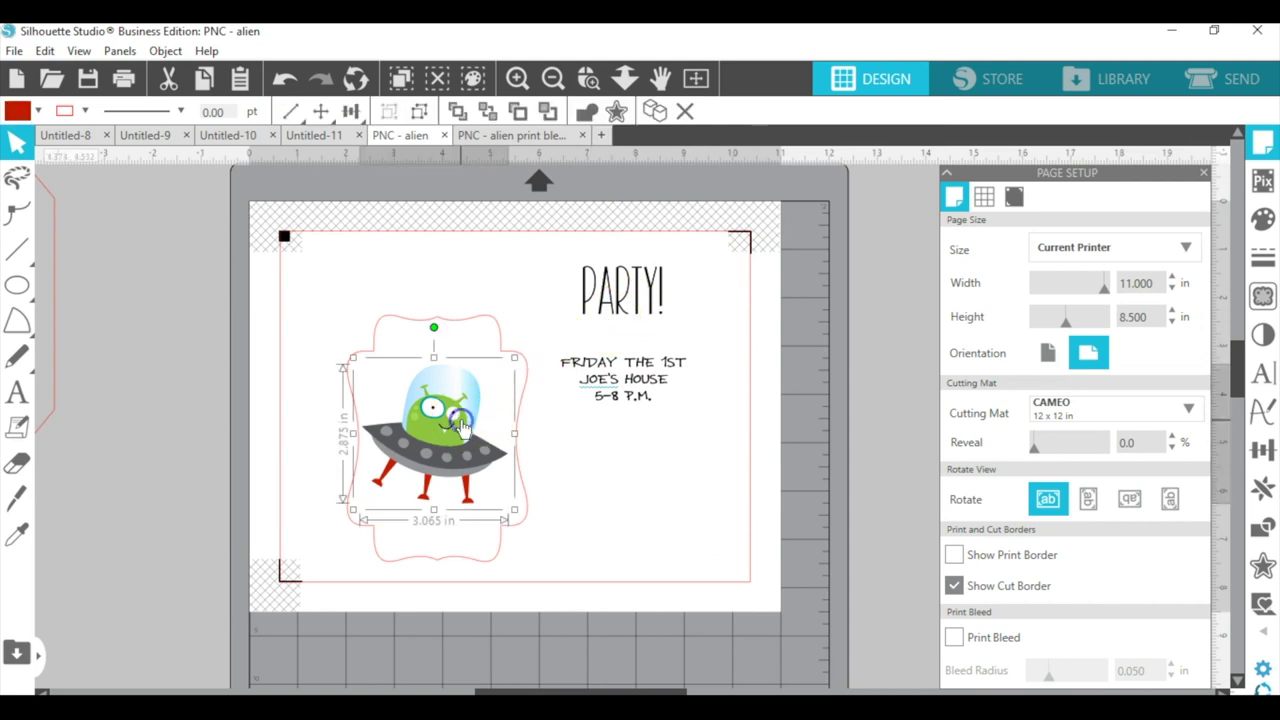
{"action": "left_click", "coordinate": [290, 111]}
{"action": "left_click", "coordinate": [319, 143]}
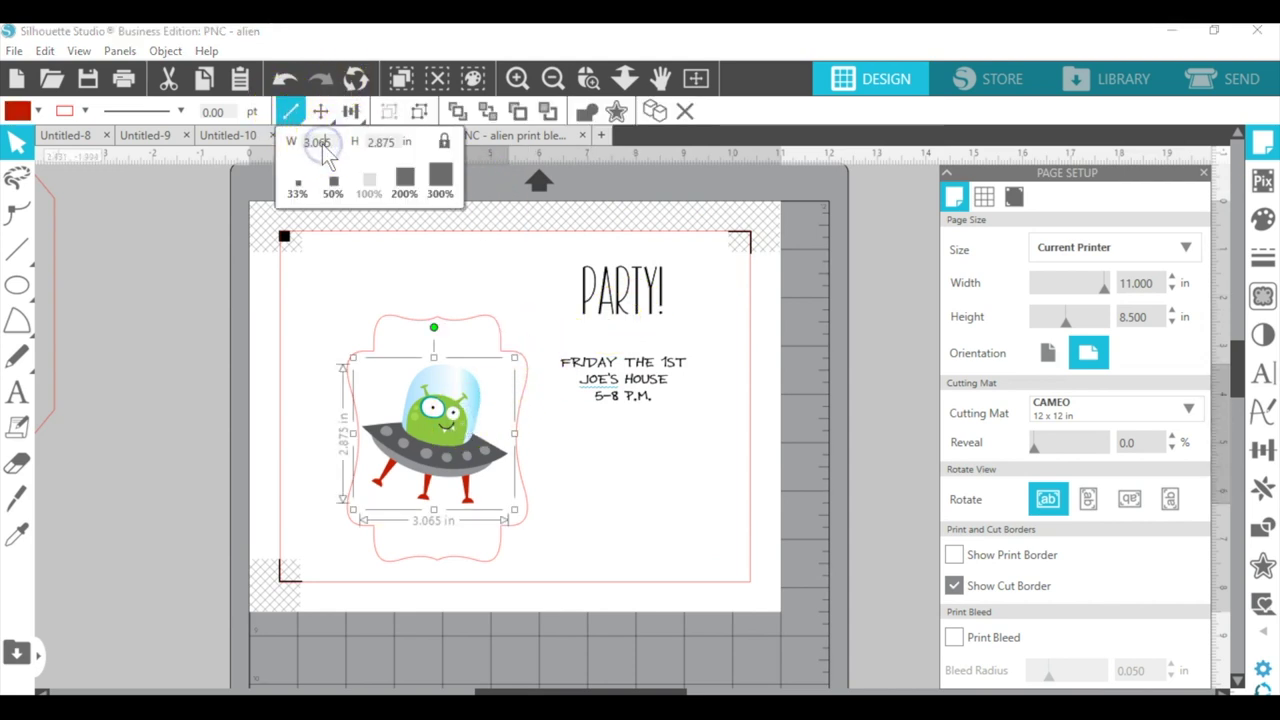
{"action": "left_click", "coordinate": [403, 53]}
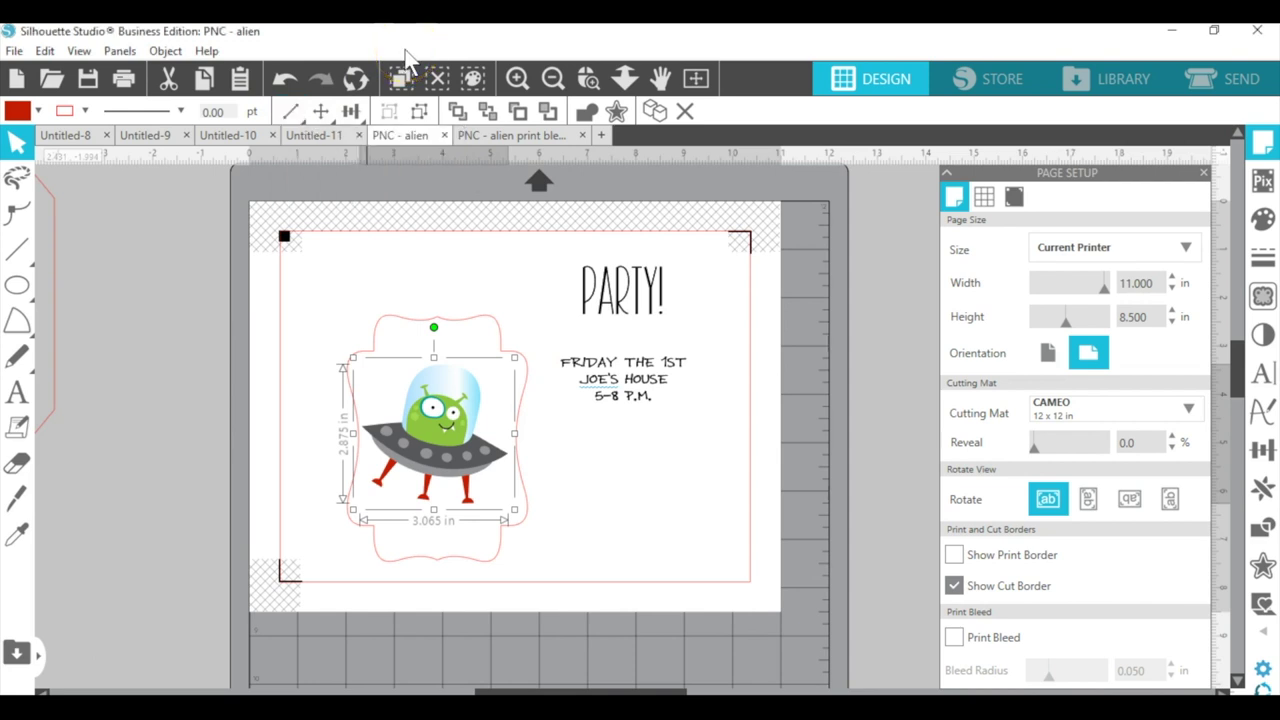
{"action": "left_click", "coordinate": [290, 111]}
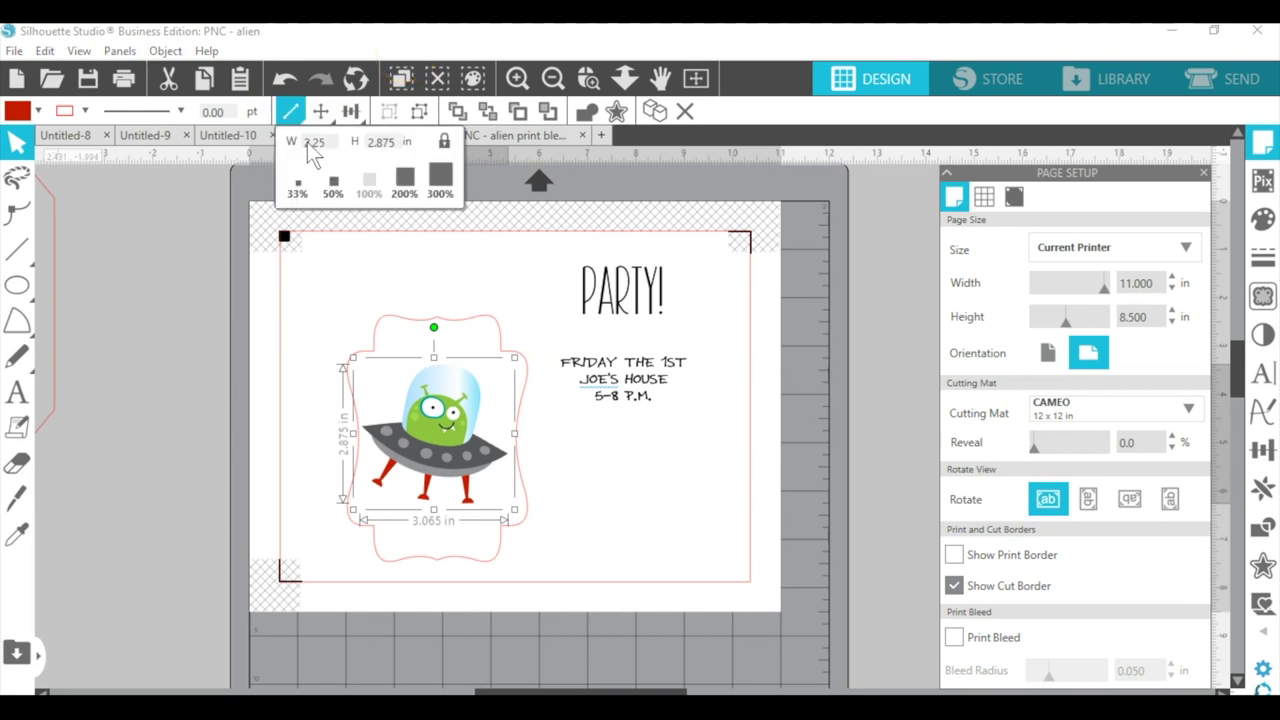
{"action": "left_click", "coordinate": [318, 143]}
{"action": "type", "text": "2.25"}
{"action": "key", "text": "Return"}
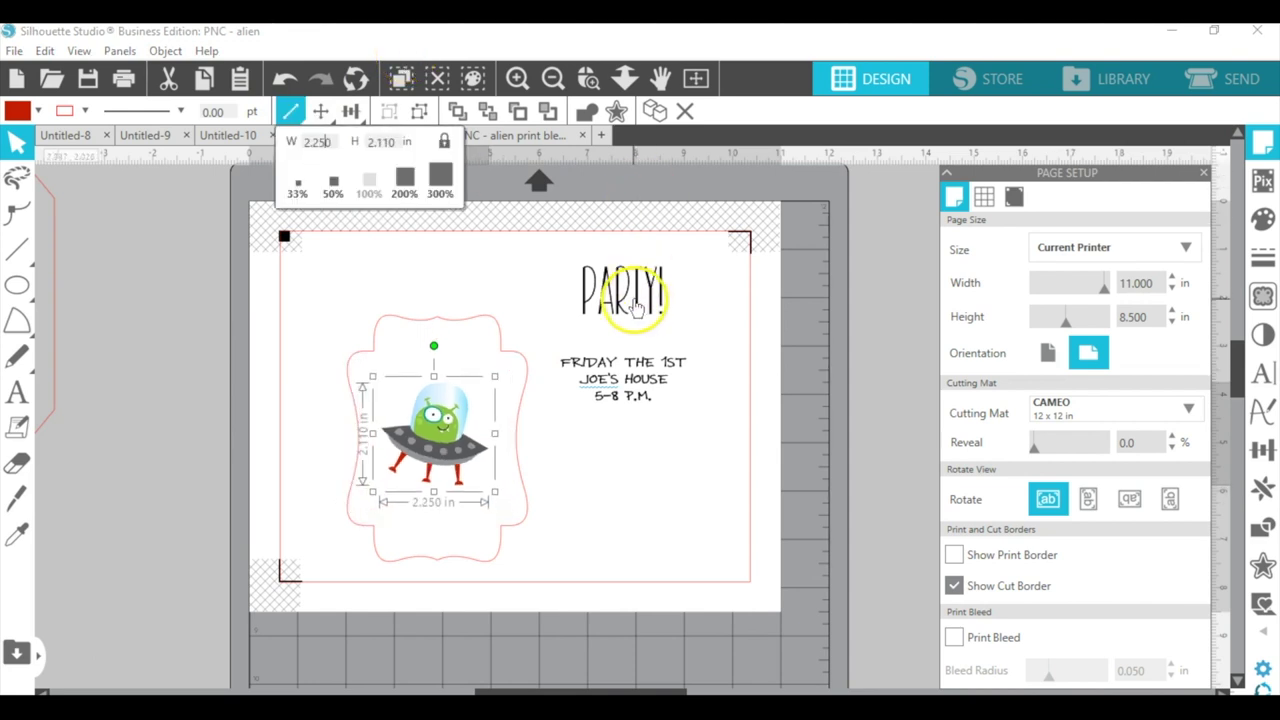
Ungroup the invitation text, then group the "Party!" letters and the three detail lines as two separate blocks.
{"action": "left_click_drag", "start_coordinate": [620, 314], "coordinate": [694, 337]}
{"action": "left_click", "coordinate": [450, 370], "text": "shift"}
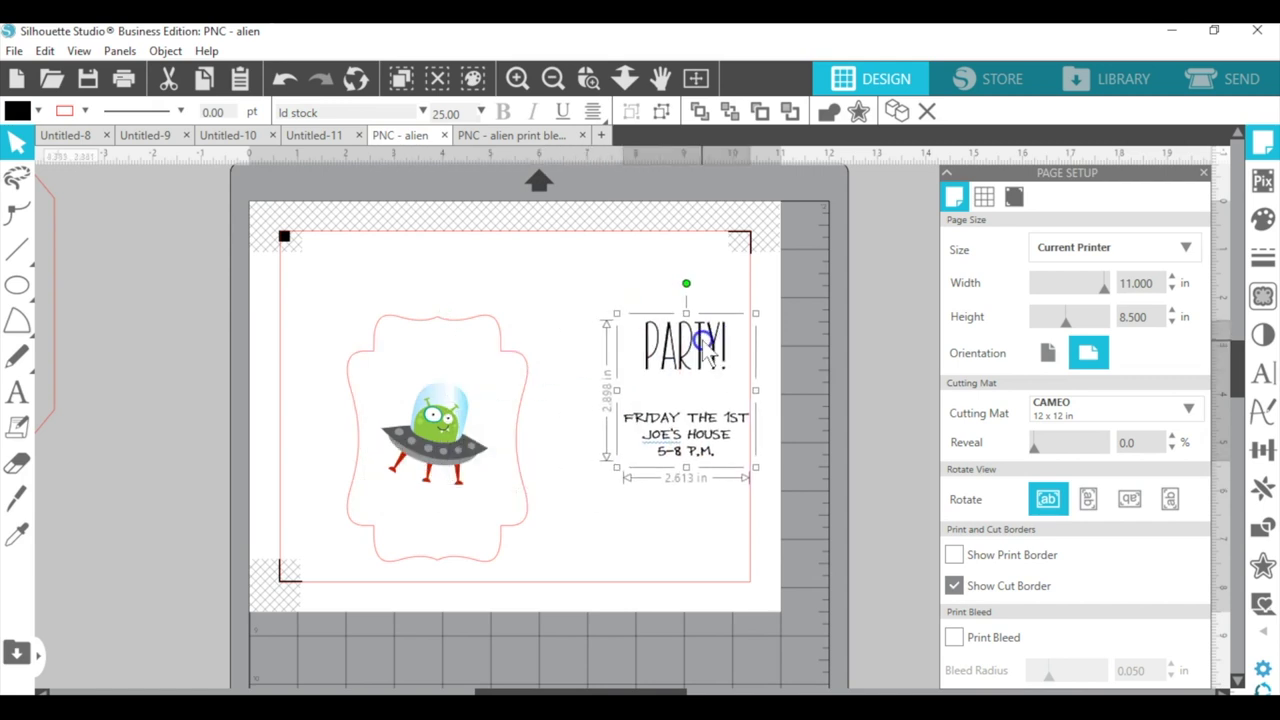
{"action": "left_click", "coordinate": [595, 112]}
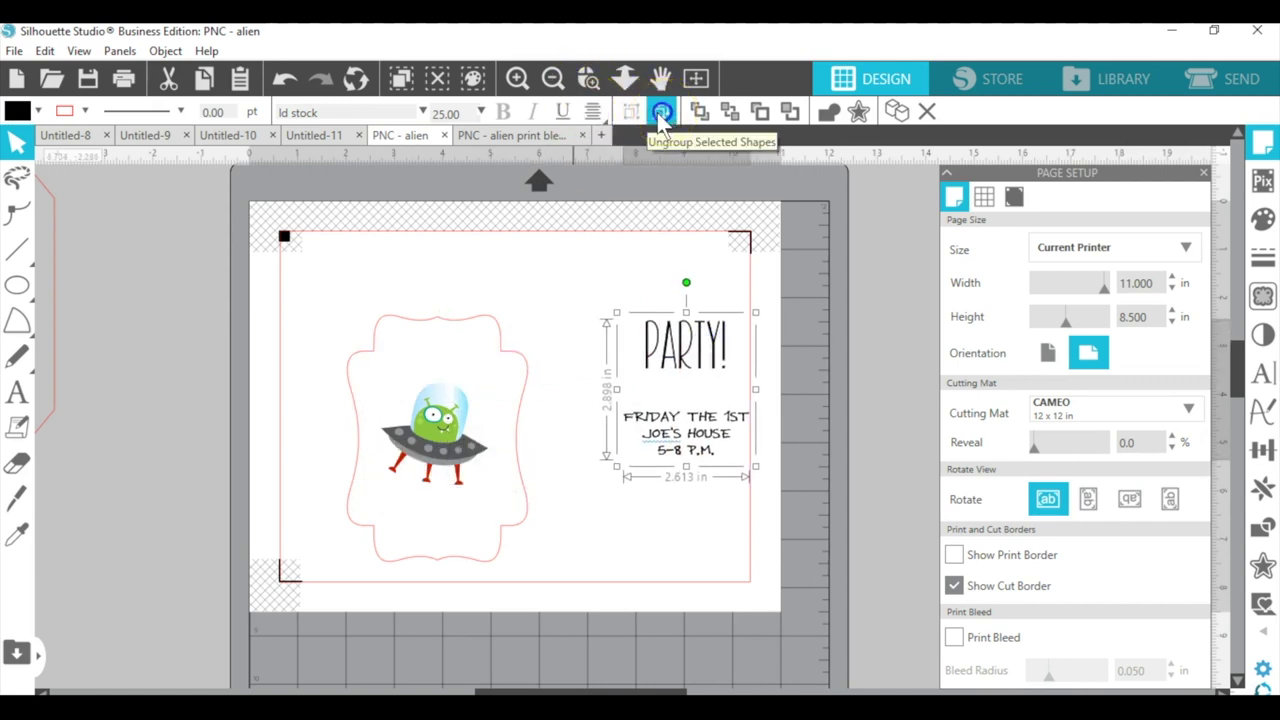
{"action": "left_click", "coordinate": [662, 113]}
{"action": "left_click", "coordinate": [651, 290]}
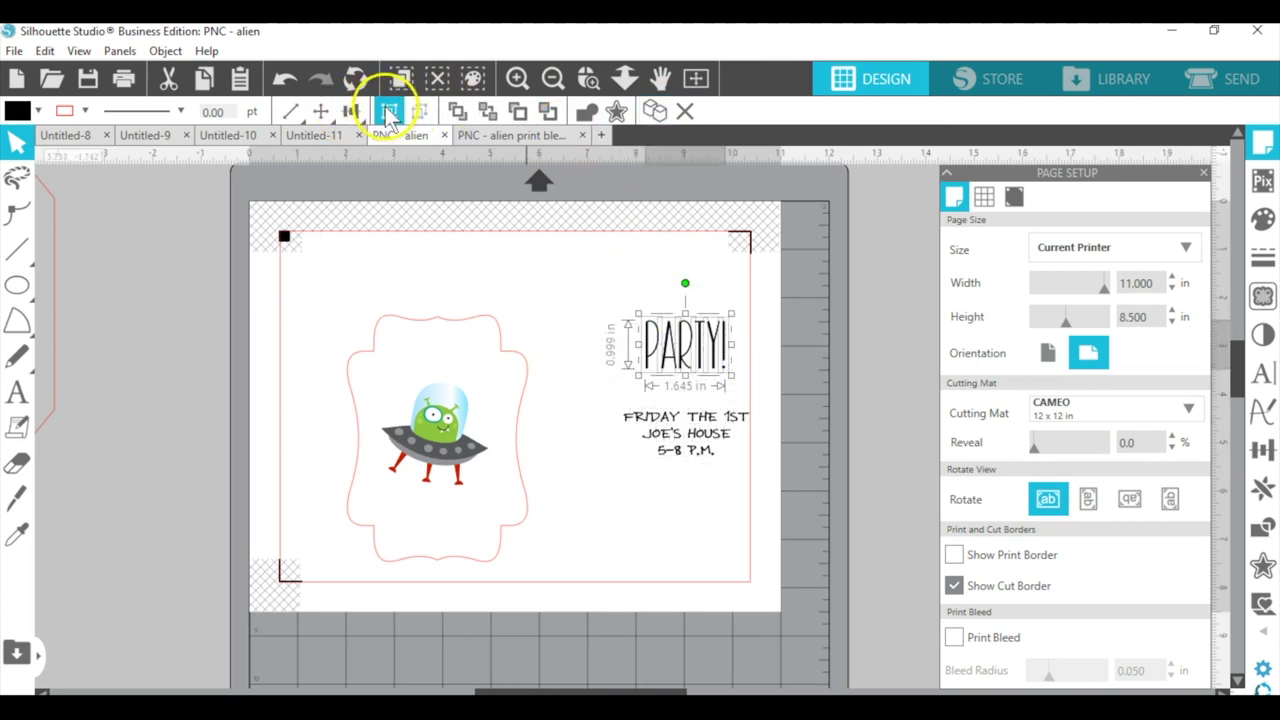
{"action": "left_click_drag", "start_coordinate": [578, 388], "coordinate": [775, 485]}
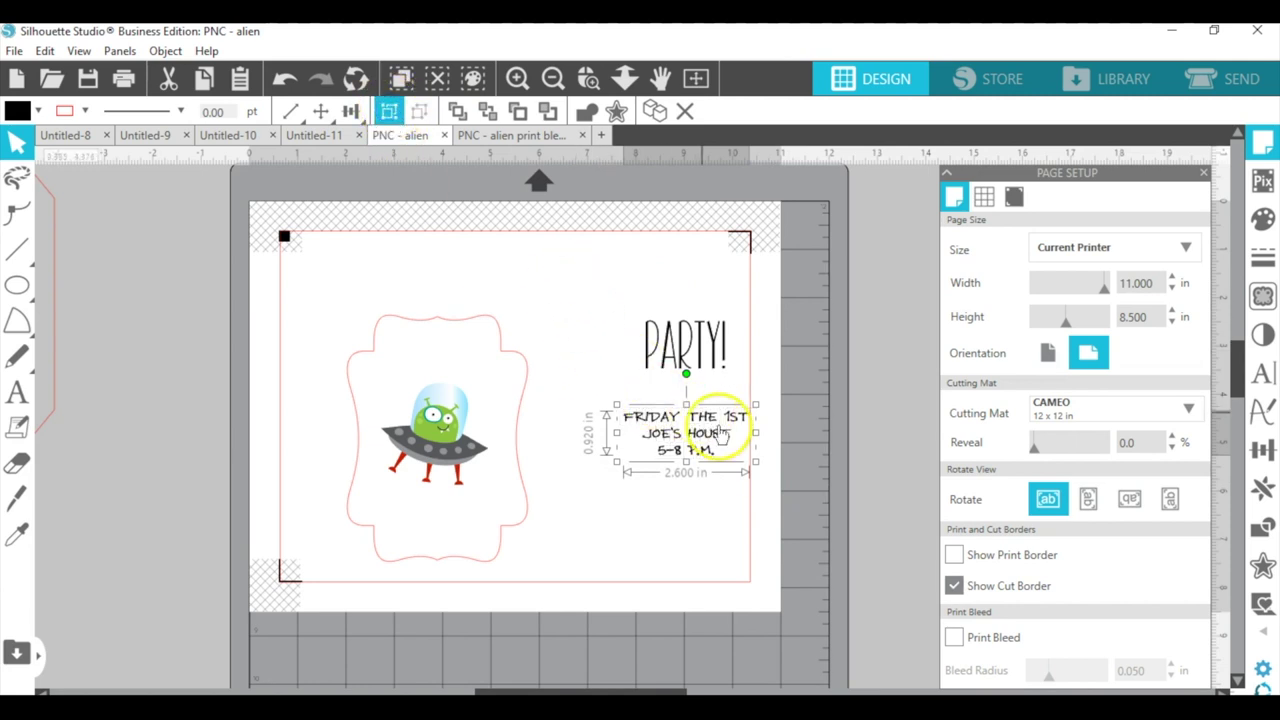
Position "Party!" above the alien spaceship and the party details below it, inside the library card shape.
{"action": "left_click", "coordinate": [684, 360]}
{"action": "left_click_drag", "start_coordinate": [684, 358], "coordinate": [455, 380]}
{"action": "left_click_drag", "start_coordinate": [657, 414], "coordinate": [449, 434]}
{"action": "left_click", "coordinate": [452, 437]}
{"action": "left_click", "coordinate": [458, 512]}
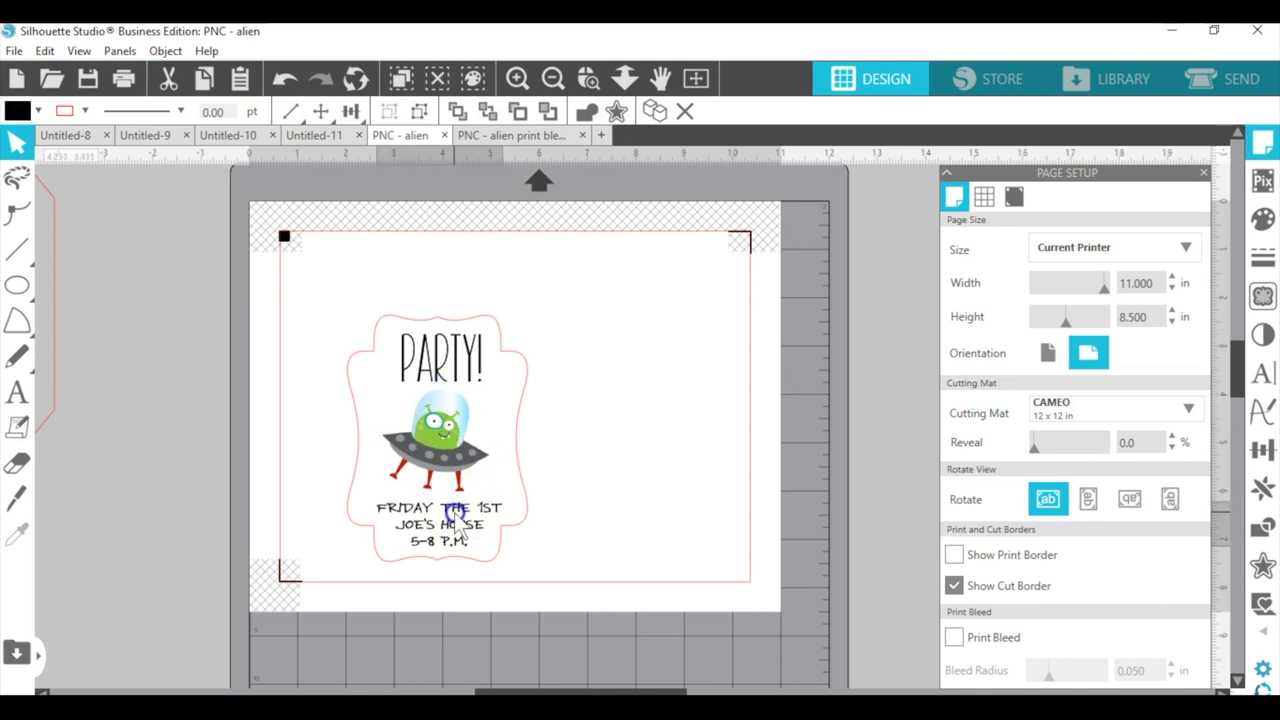
Center the card shape, "Party!", the alien spaceship and the detail lines horizontally on one another.
{"action": "left_click_drag", "start_coordinate": [443, 277], "coordinate": [443, 560]}
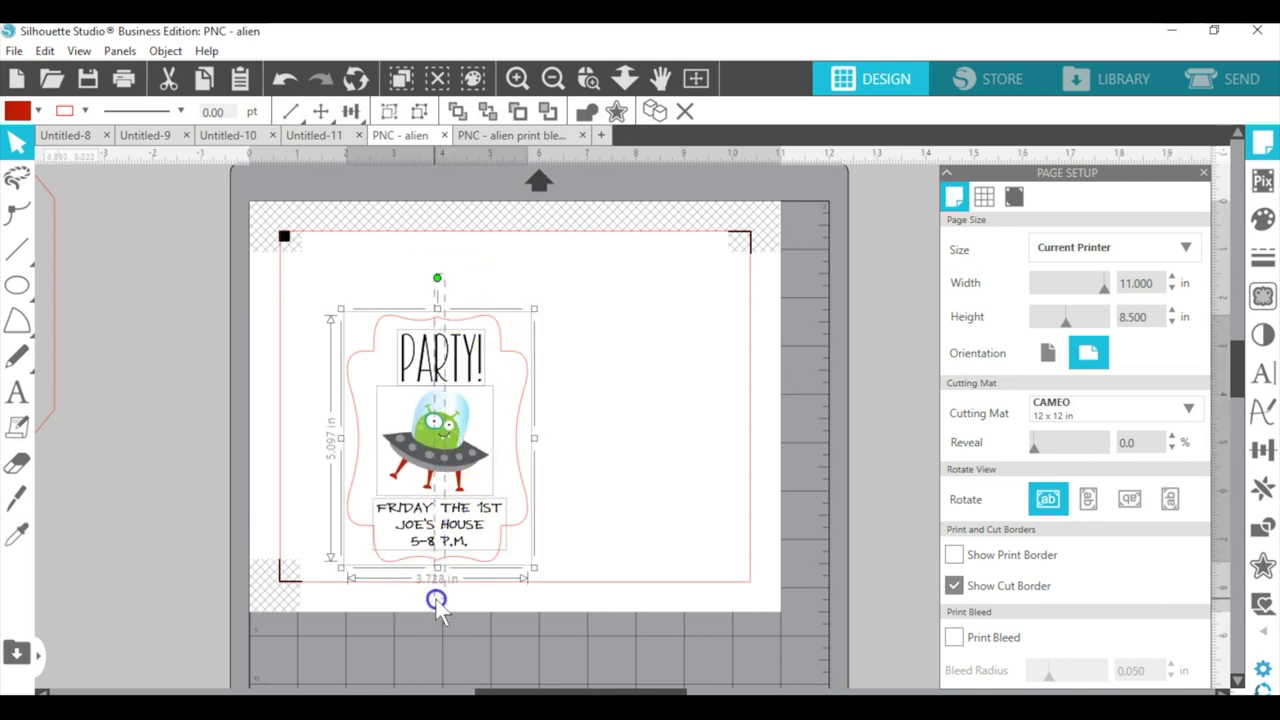
{"action": "left_click", "coordinate": [350, 111]}
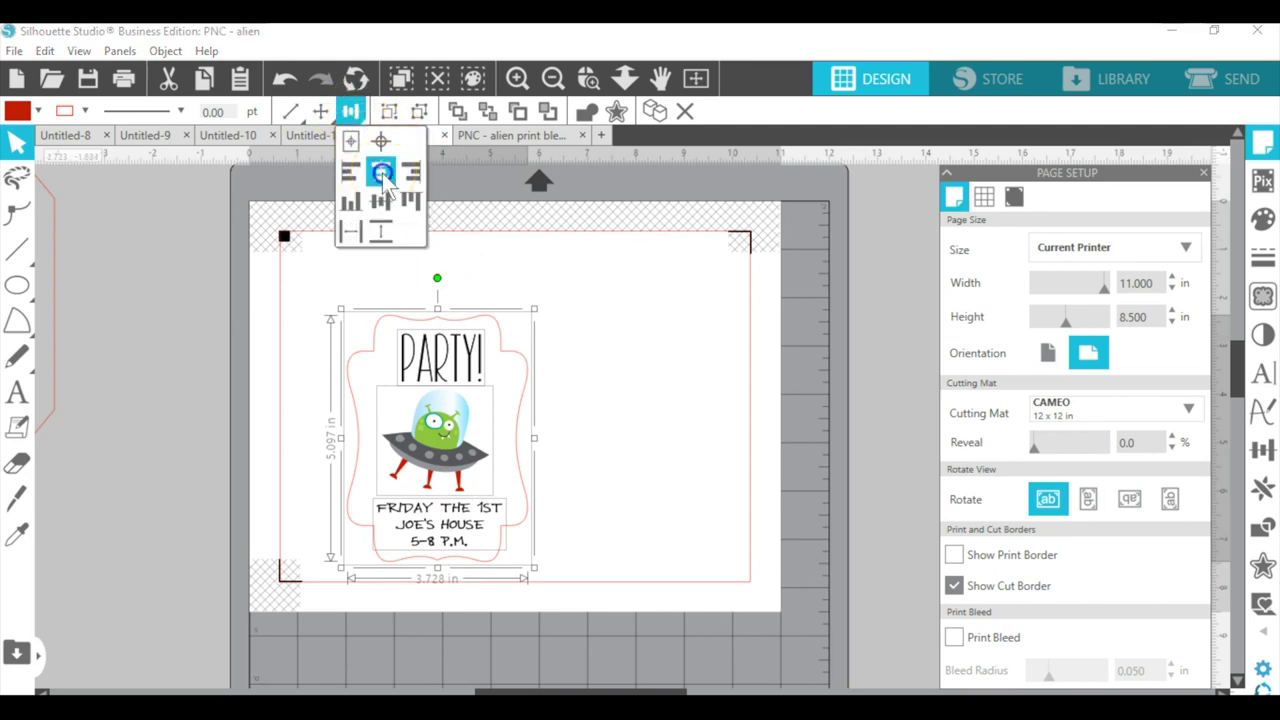
{"action": "left_click", "coordinate": [382, 174]}
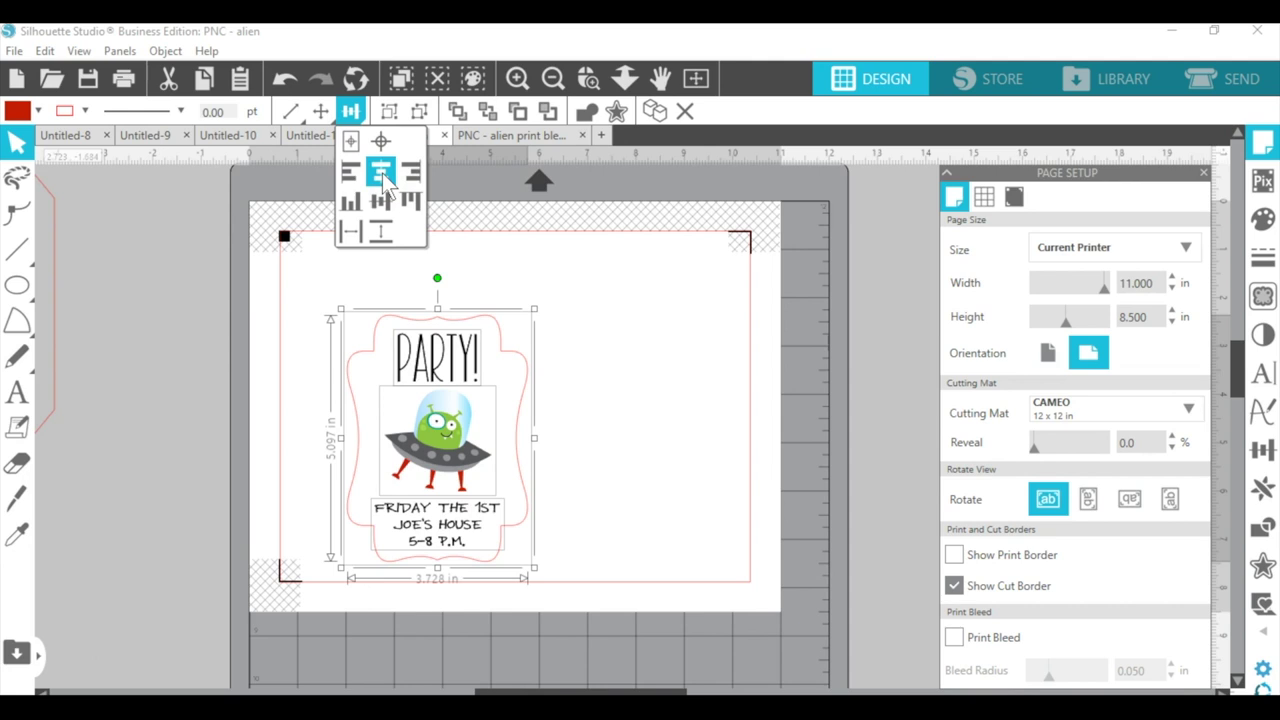
{"action": "left_click", "coordinate": [591, 350]}
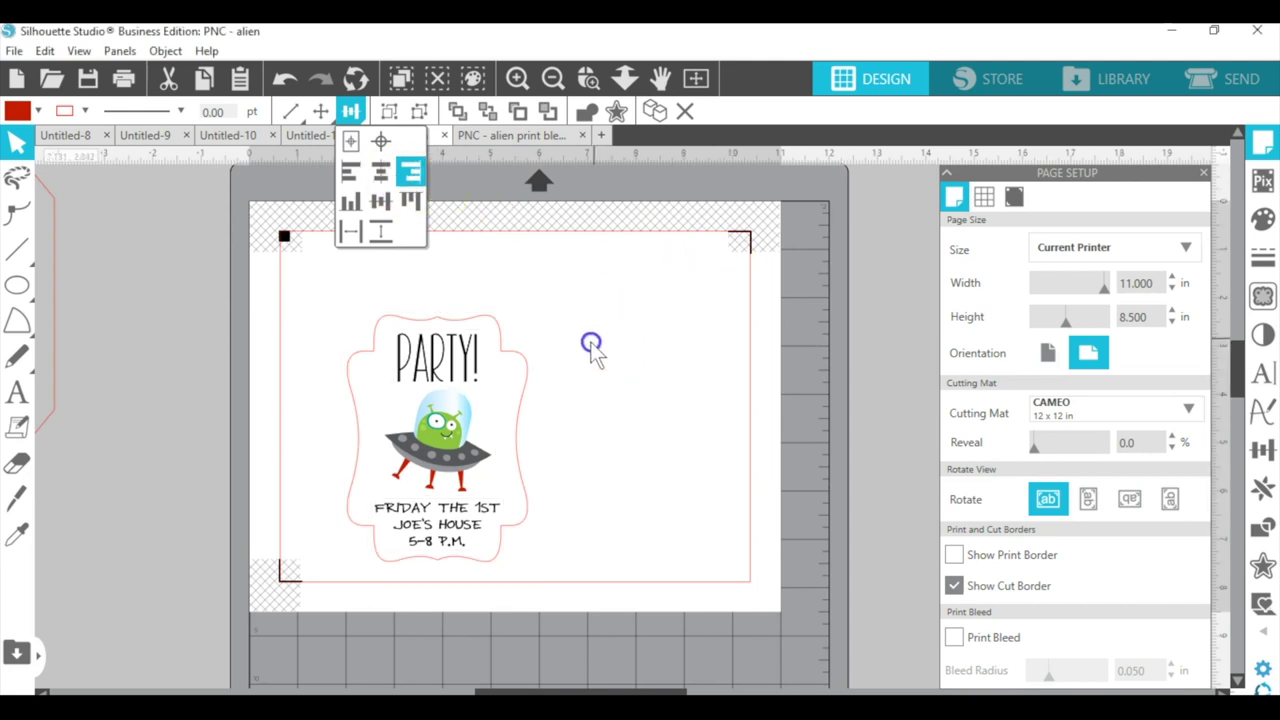
Fill the library card shape with a tan diagonal-stripe pattern and send it to the back.
{"action": "left_click", "coordinate": [530, 385]}
{"action": "left_click", "coordinate": [528, 383]}
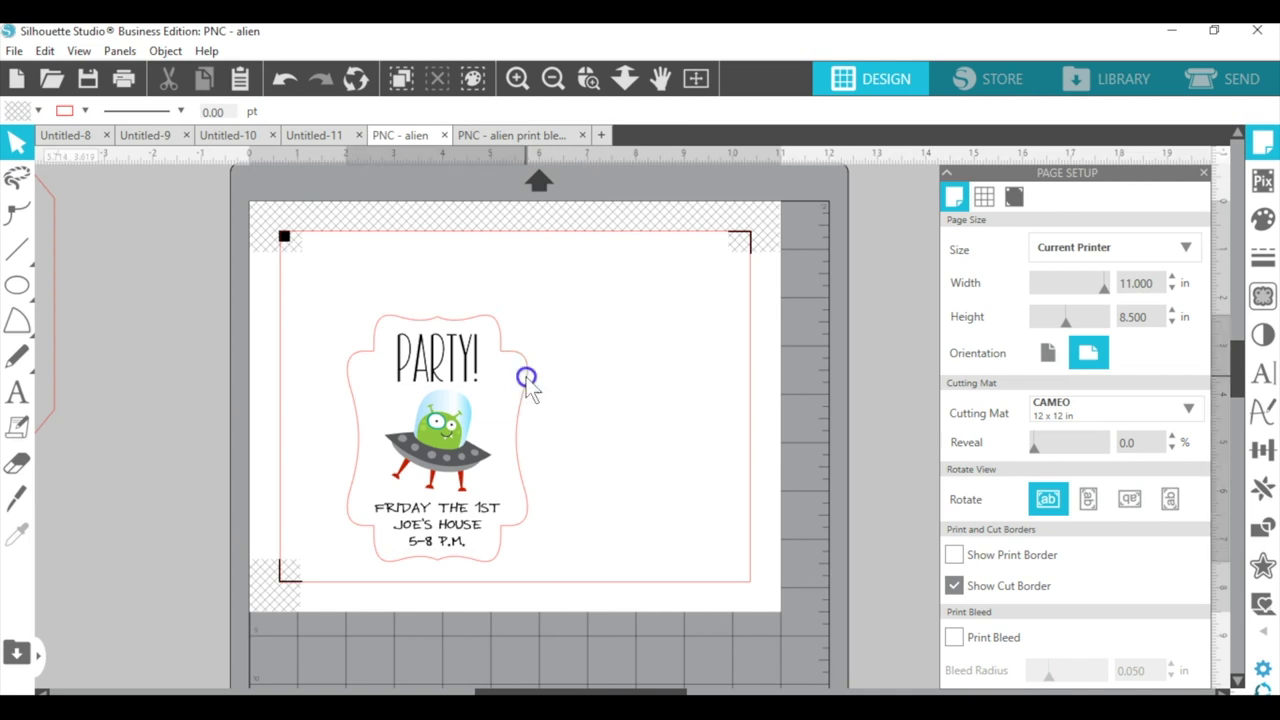
{"action": "left_click", "coordinate": [1262, 218]}
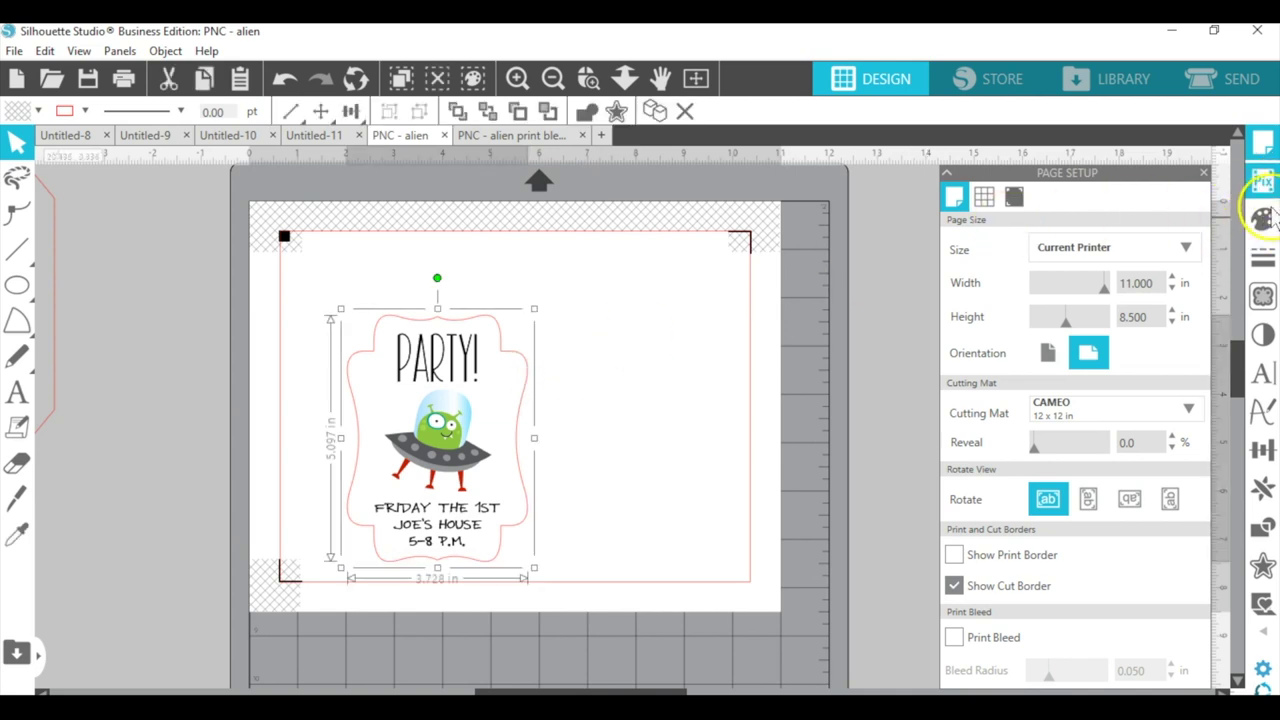
{"action": "left_click", "coordinate": [1083, 213]}
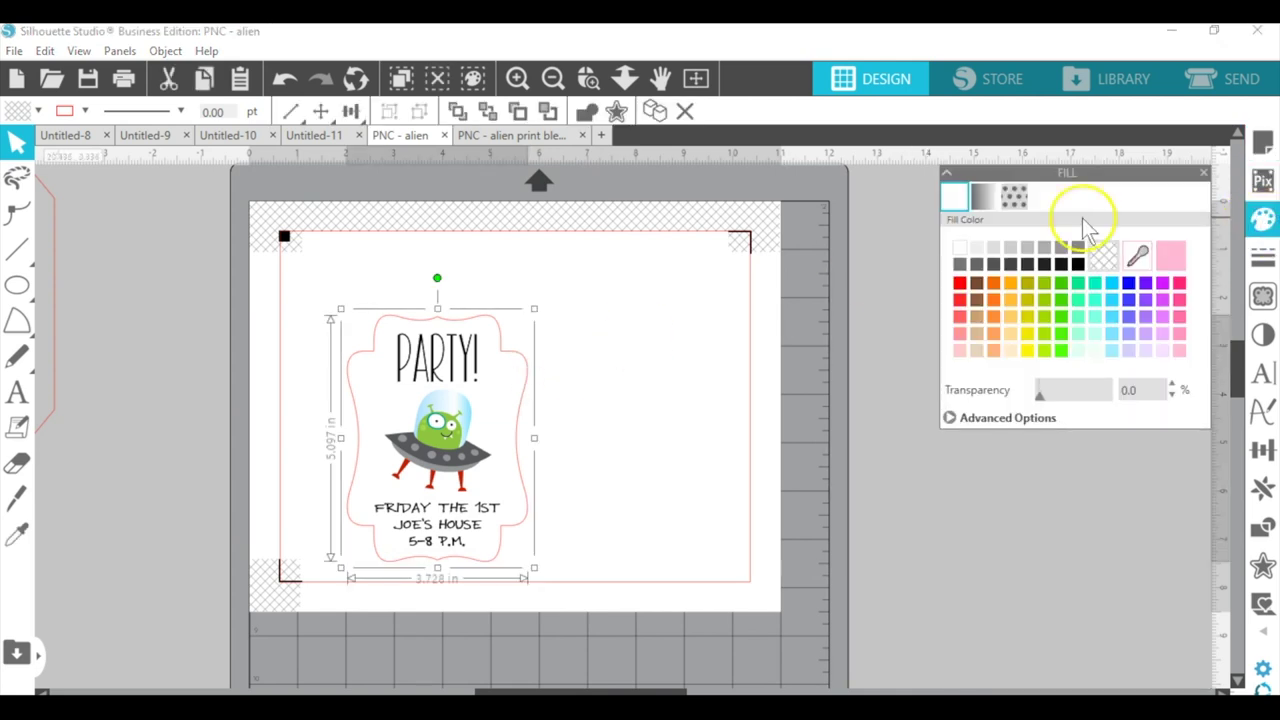
{"action": "left_click", "coordinate": [1014, 195]}
{"action": "left_click", "coordinate": [992, 258]}
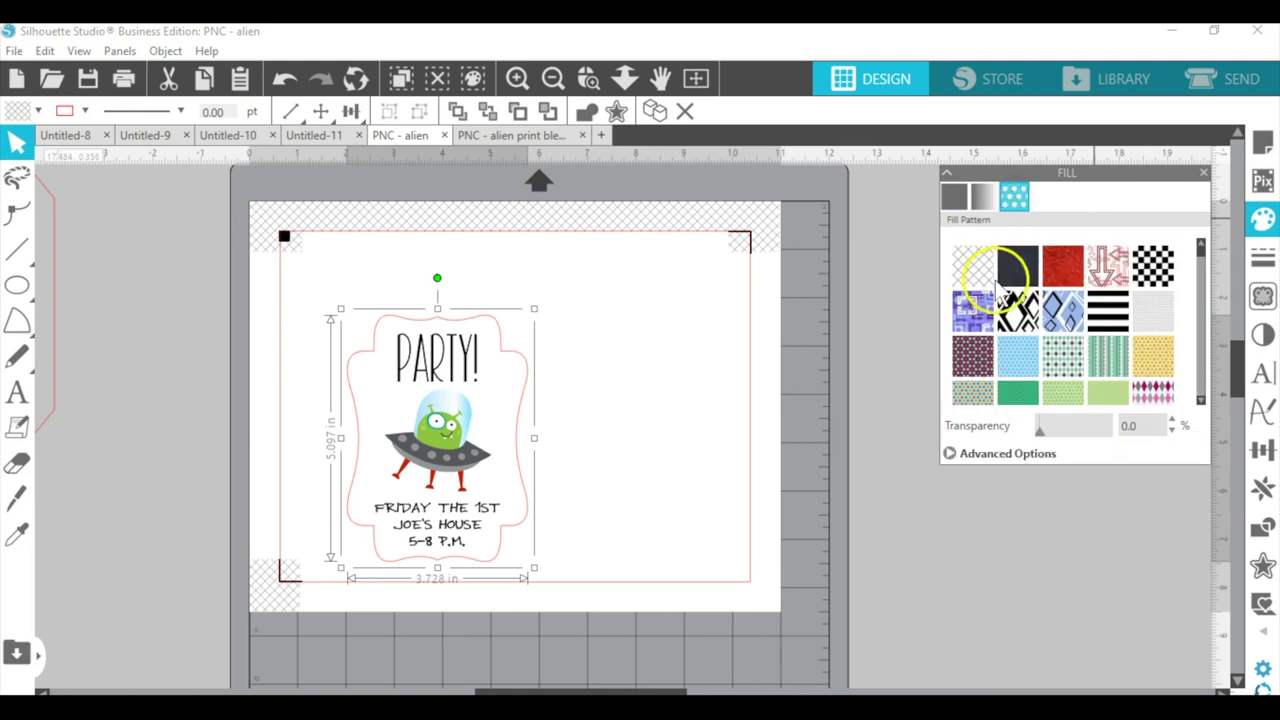
{"action": "left_click_drag", "start_coordinate": [1204, 257], "coordinate": [1202, 281]}
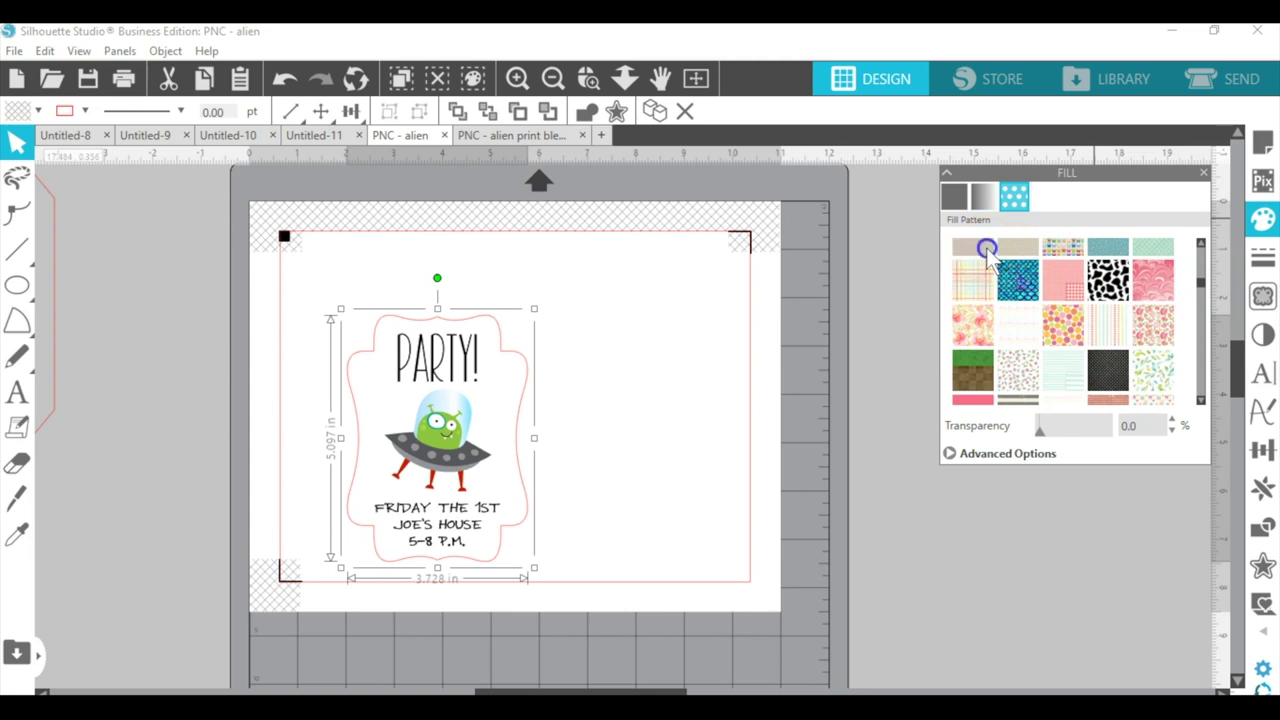
{"action": "left_click", "coordinate": [987, 249]}
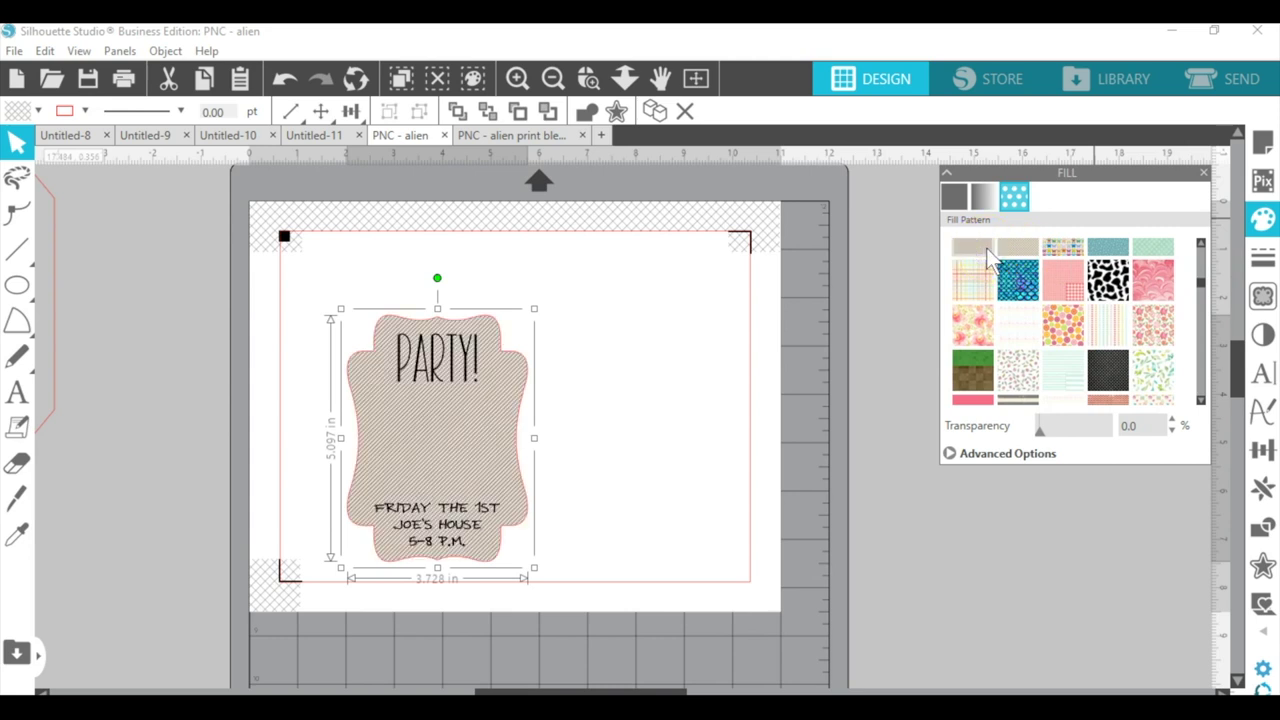
{"action": "left_click", "coordinate": [487, 113]}
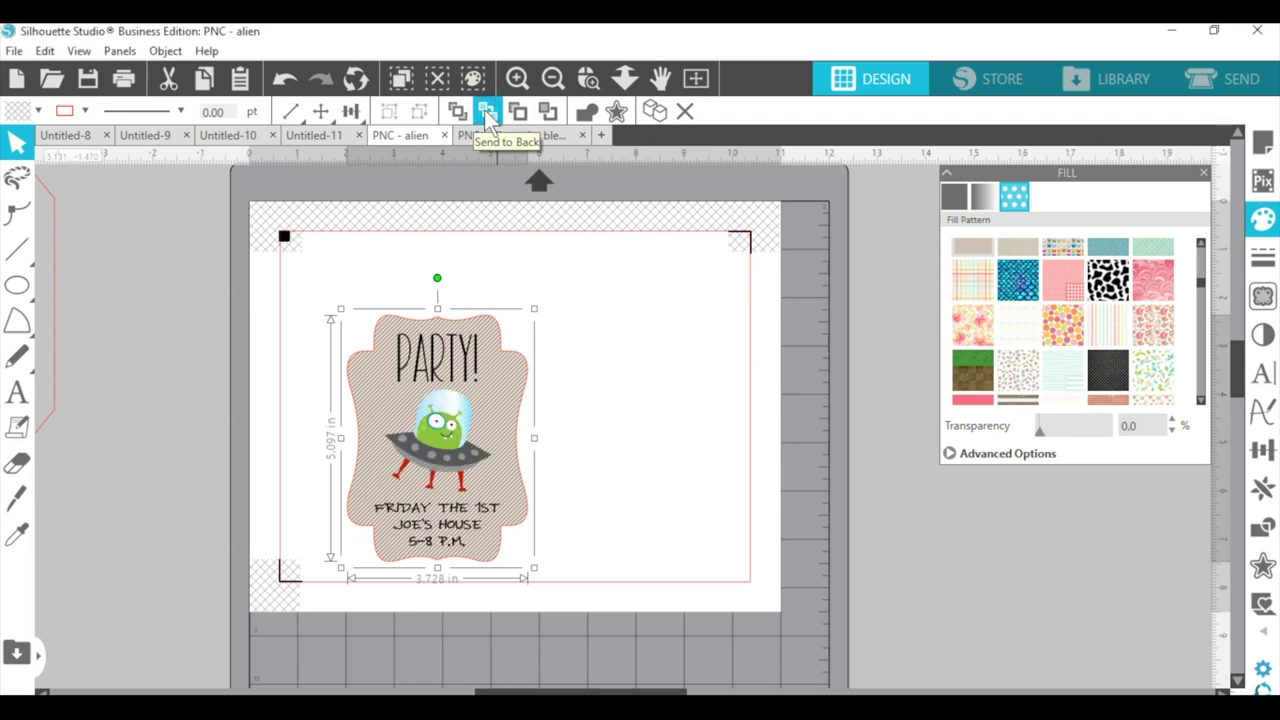
Fill the library card shape with the "sketch circles" pattern from the library's Favorites folder.
{"action": "left_click", "coordinate": [527, 384]}
{"action": "left_click", "coordinate": [1018, 370]}
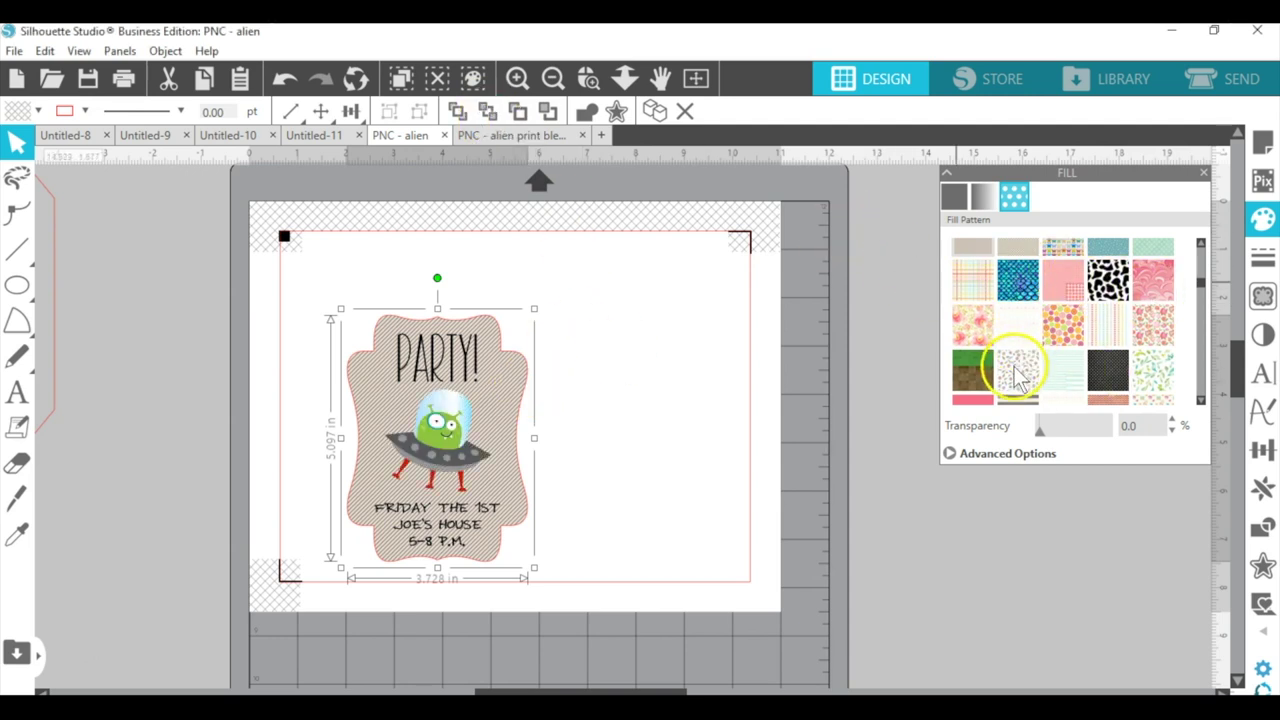
{"action": "left_click", "coordinate": [16, 653]}
{"action": "left_click", "coordinate": [163, 200]}
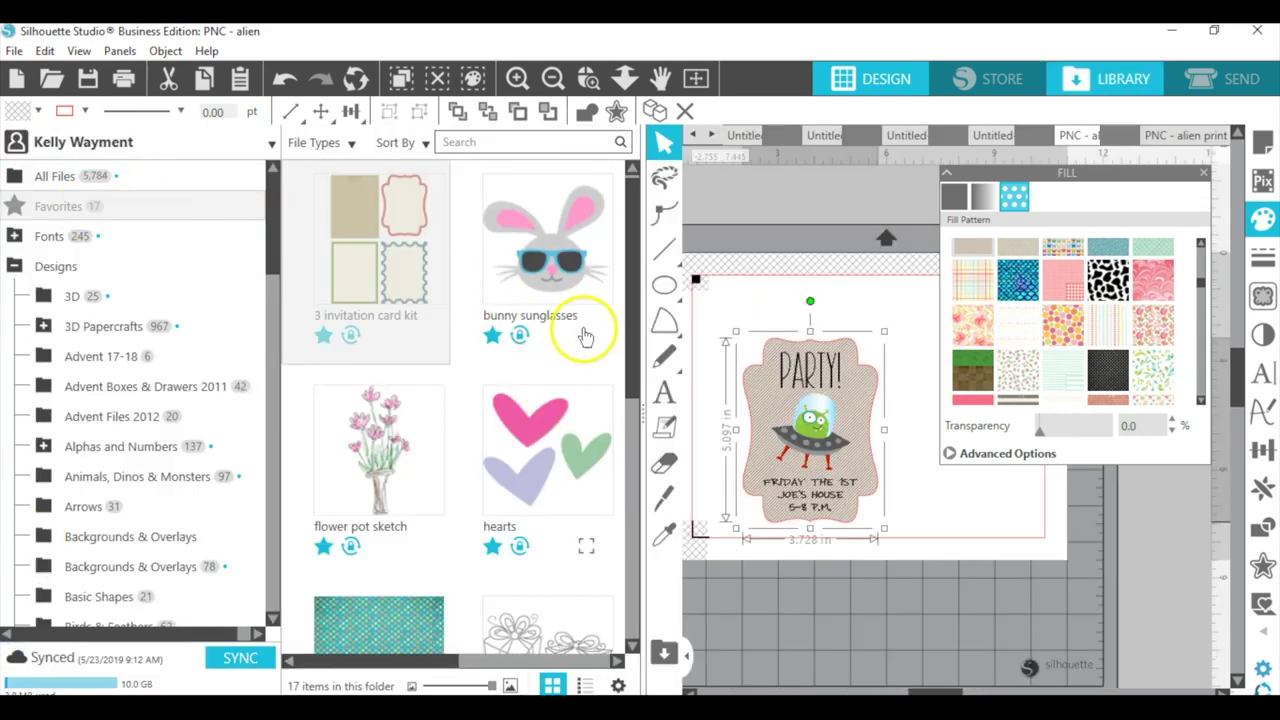
{"action": "scroll", "coordinate": [640, 346], "scroll_direction": "down", "scroll_amount": 1}
{"action": "scroll", "coordinate": [643, 346], "scroll_direction": "down", "scroll_amount": 4}
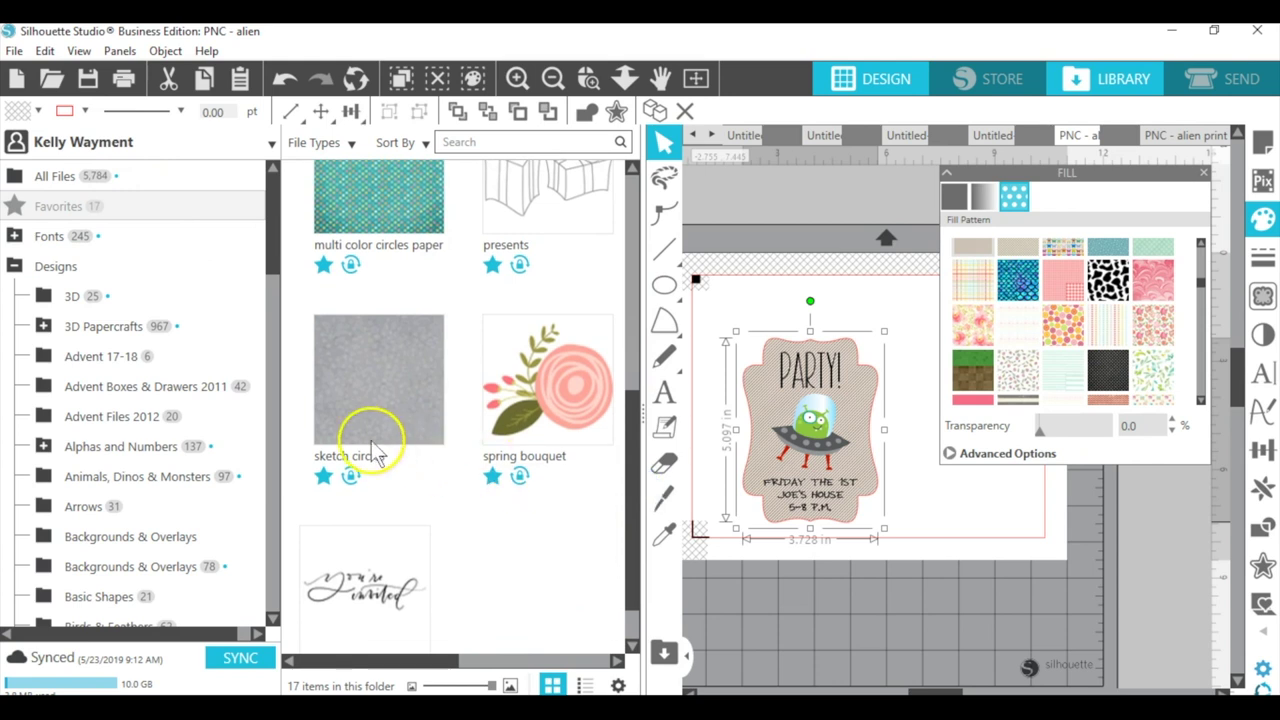
{"action": "left_click", "coordinate": [358, 403]}
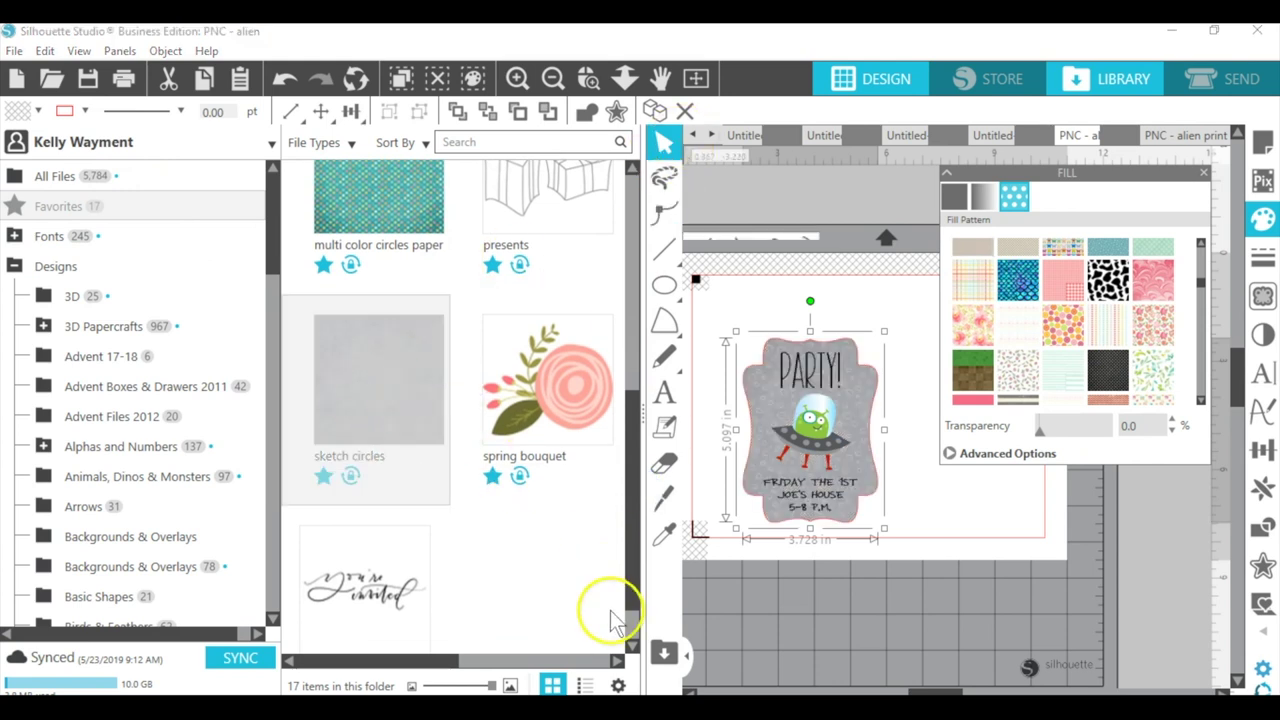
{"action": "left_click", "coordinate": [664, 655]}
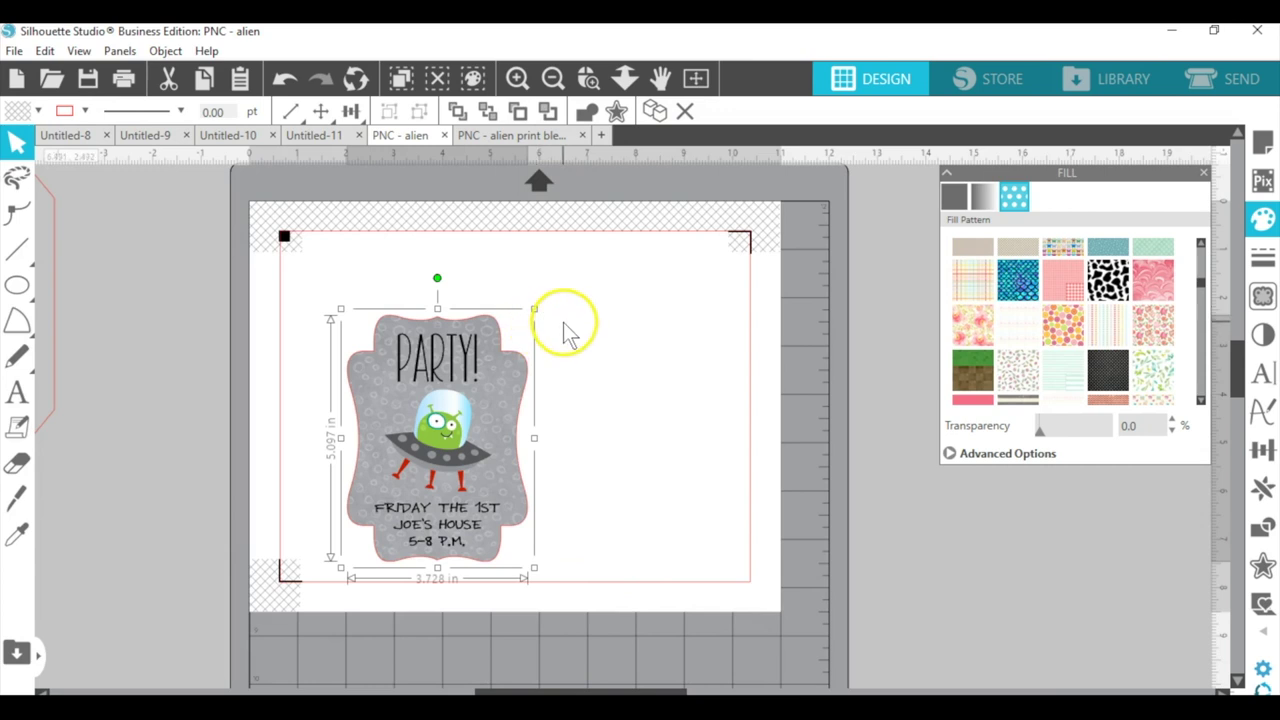
Recolor "Party!" and the detail lines with the red sampled from the alien spaceship's legs.
{"action": "left_click", "coordinate": [467, 360]}
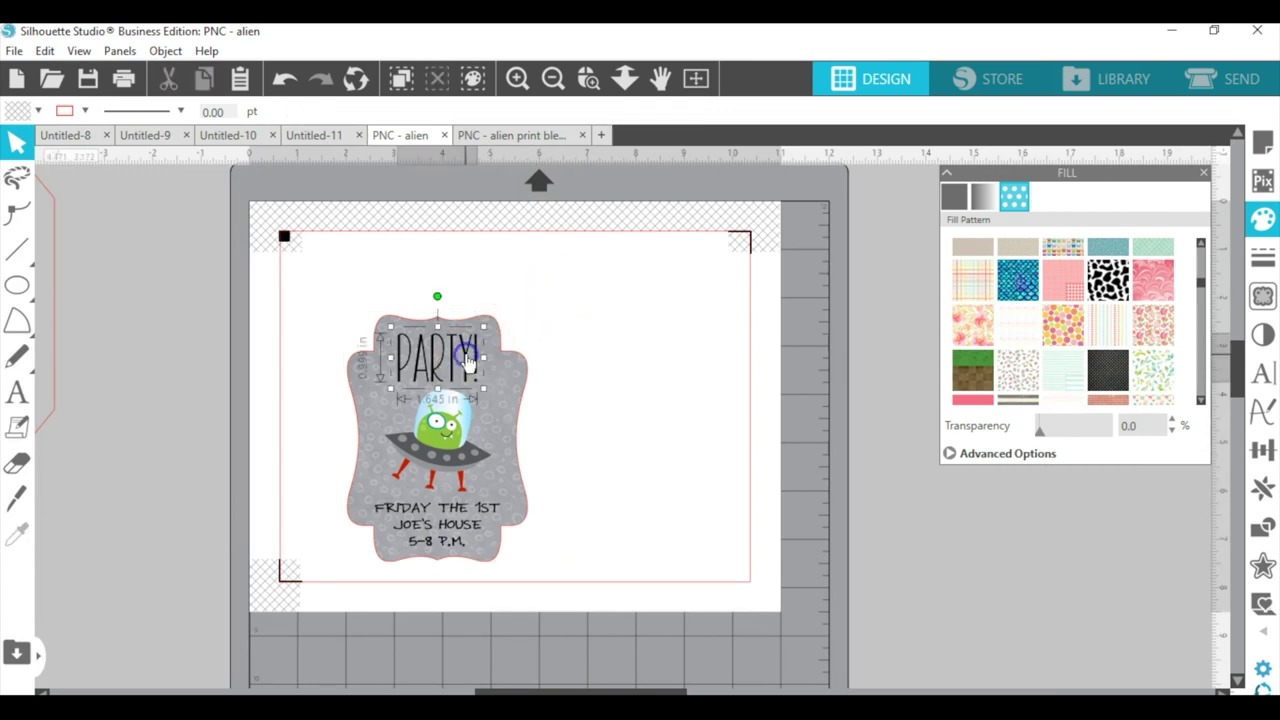
{"action": "left_click", "coordinate": [427, 517]}
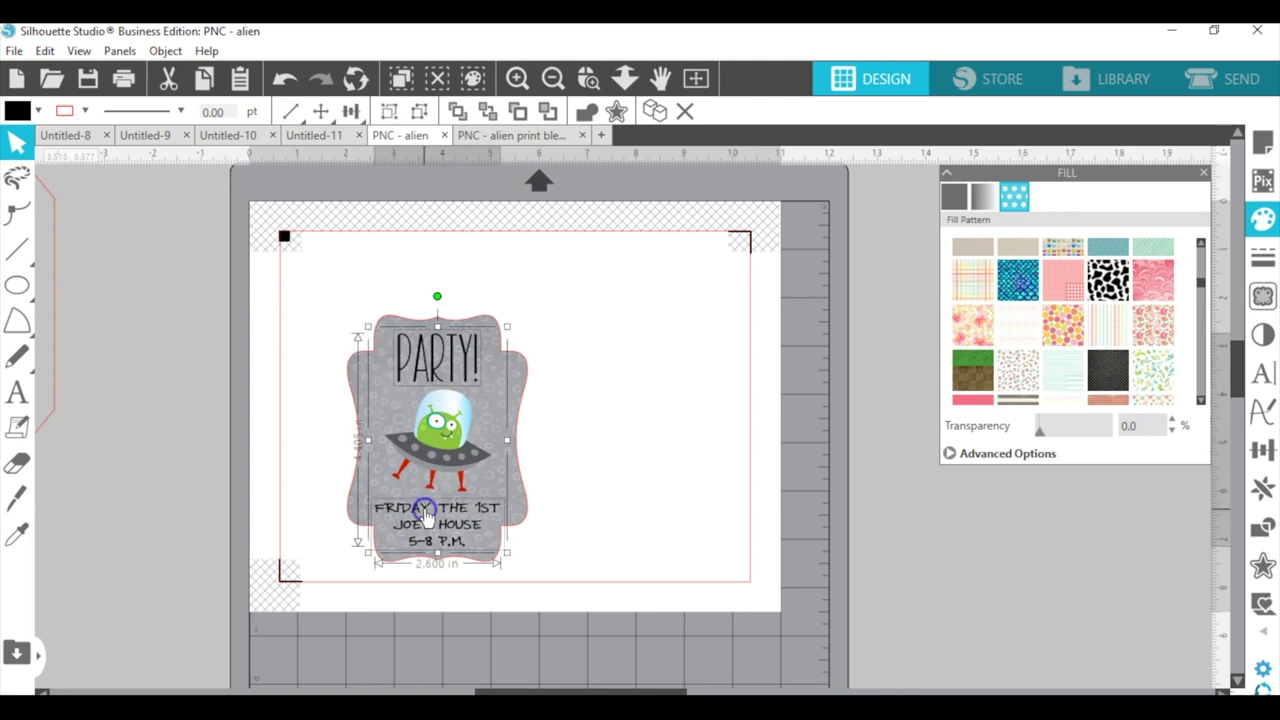
{"action": "left_click", "coordinate": [40, 110]}
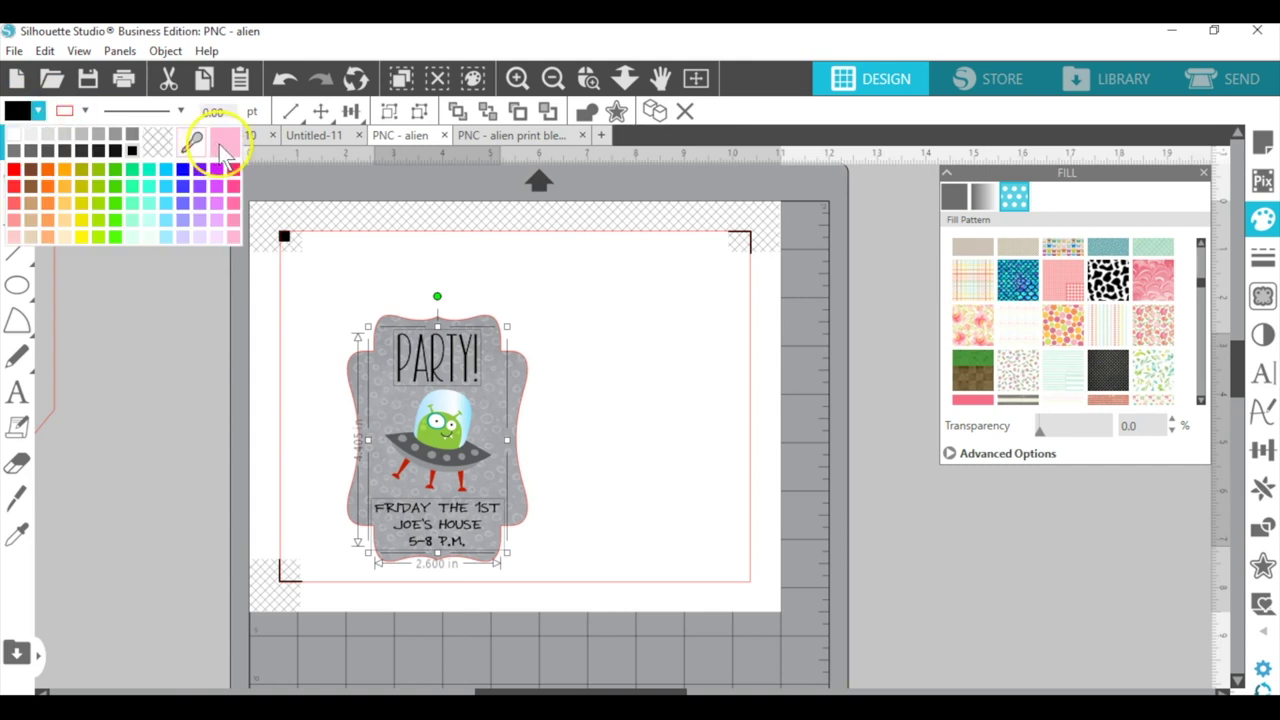
{"action": "left_click", "coordinate": [189, 137]}
{"action": "left_click", "coordinate": [463, 475]}
{"action": "left_click", "coordinate": [452, 390]}
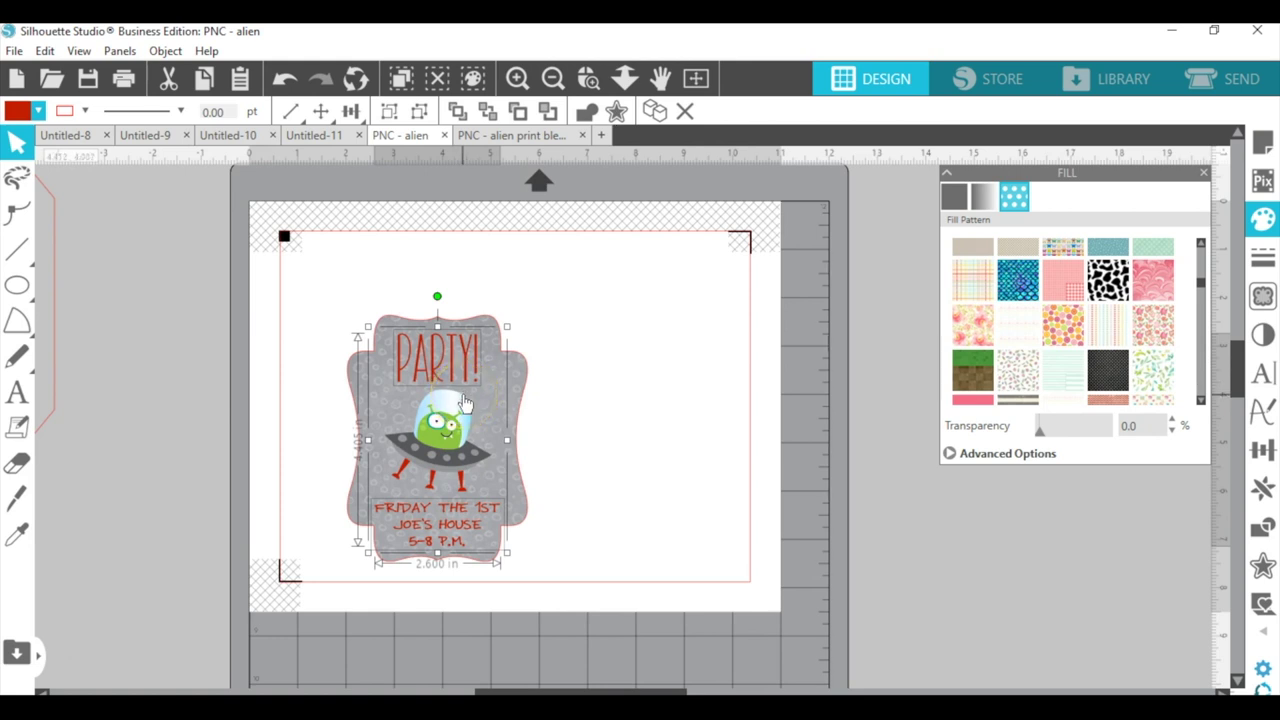
Group all parts of the invitation and arrange it with a duplicate side by side inside the cut border.
{"action": "left_click", "coordinate": [453, 436]}
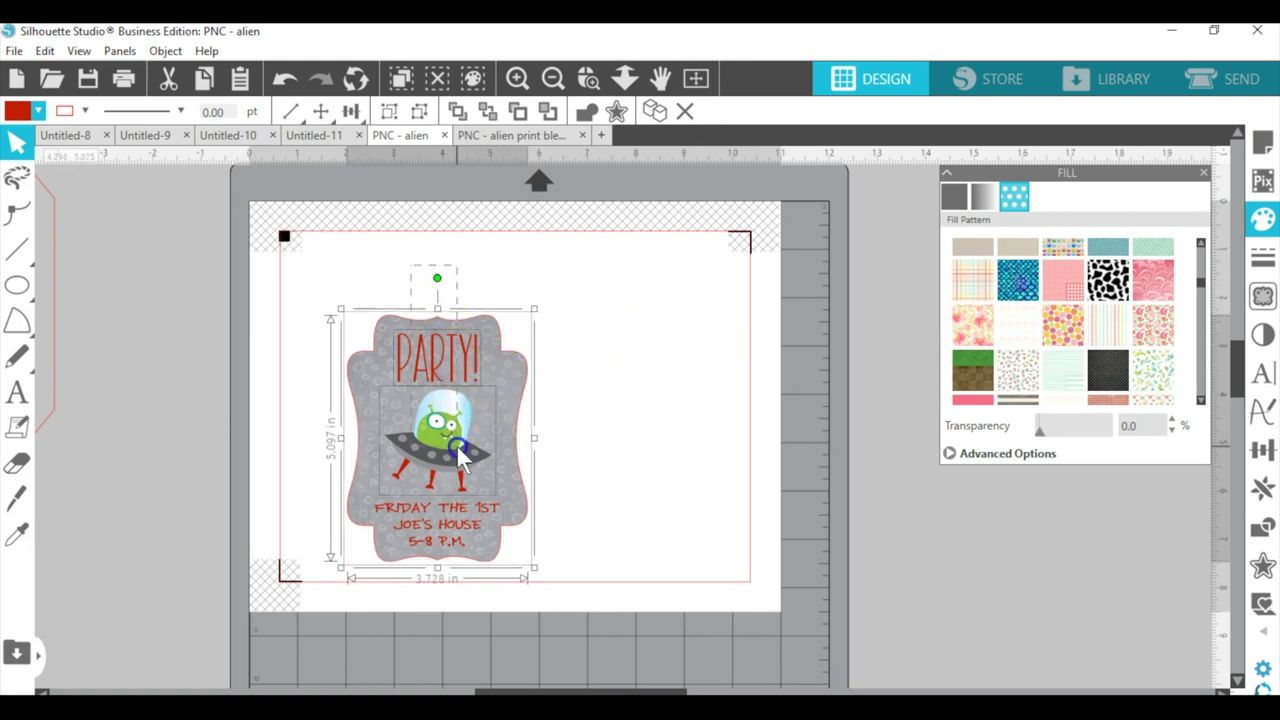
{"action": "left_click", "coordinate": [390, 111]}
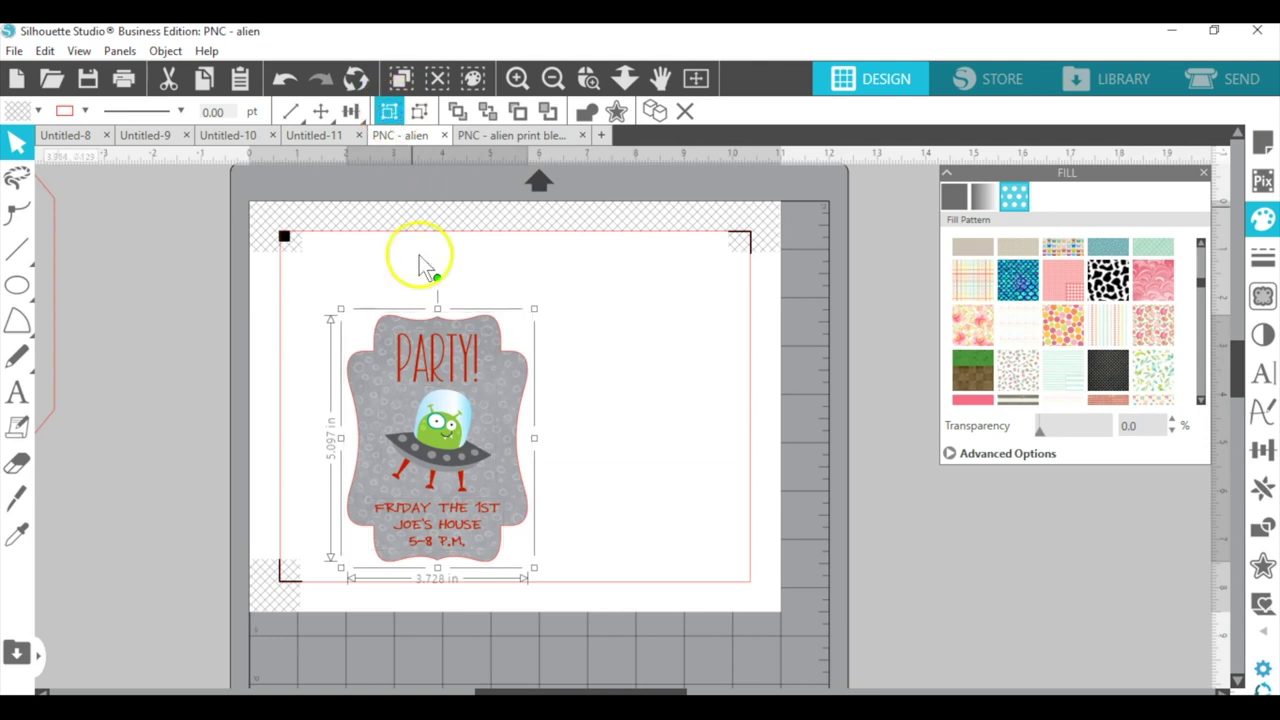
{"action": "left_click_drag", "start_coordinate": [456, 403], "coordinate": [656, 421]}
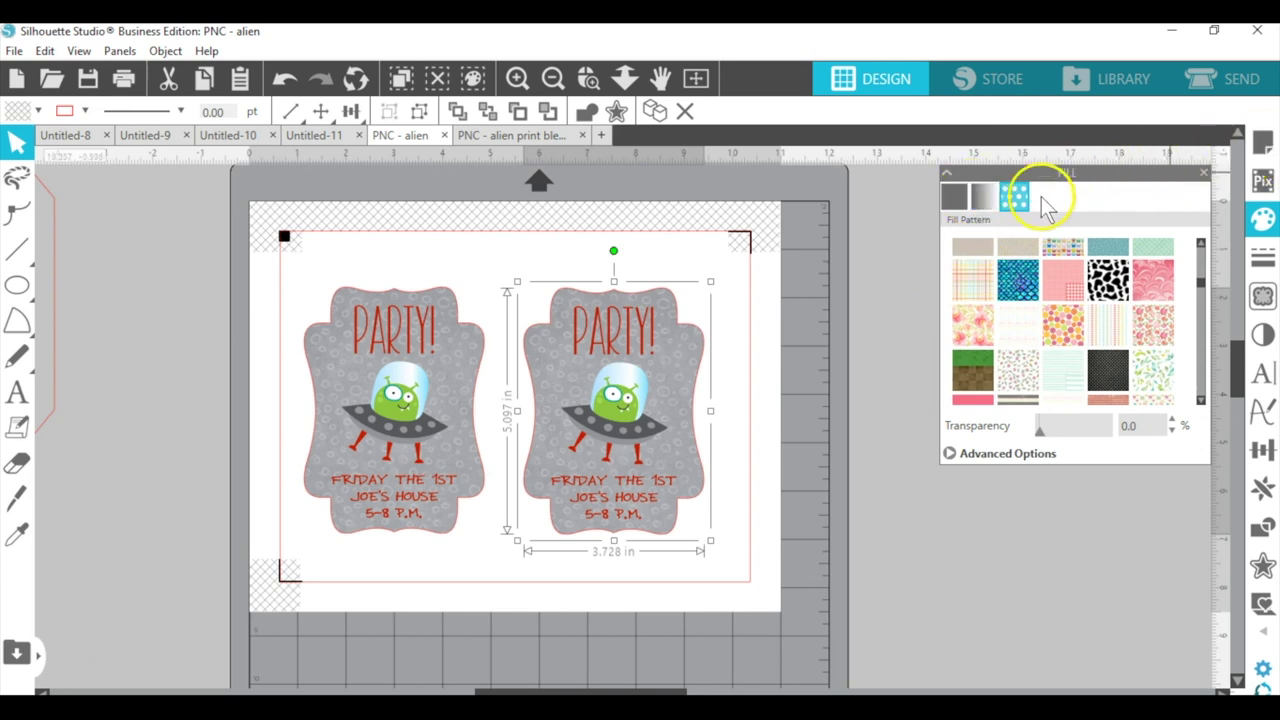
Turn on Print Bleed for the two-invitation page.
{"action": "left_click", "coordinate": [1265, 145]}
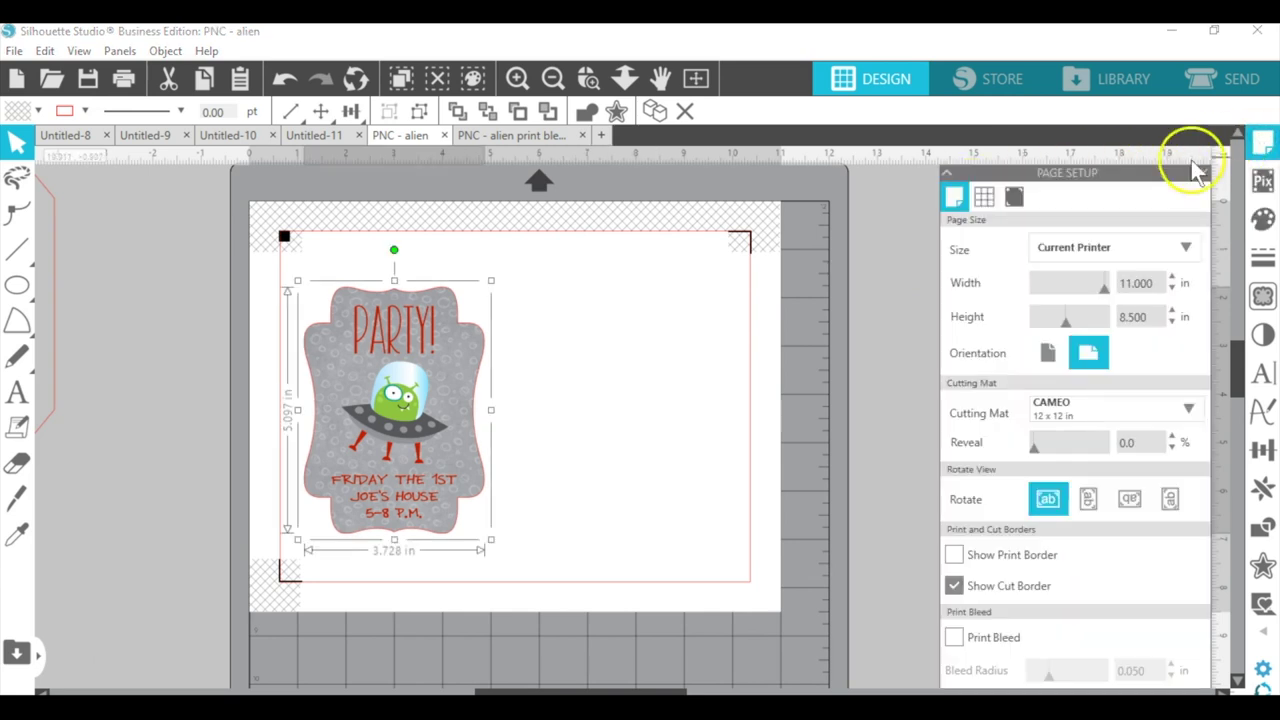
{"action": "left_click", "coordinate": [955, 639]}
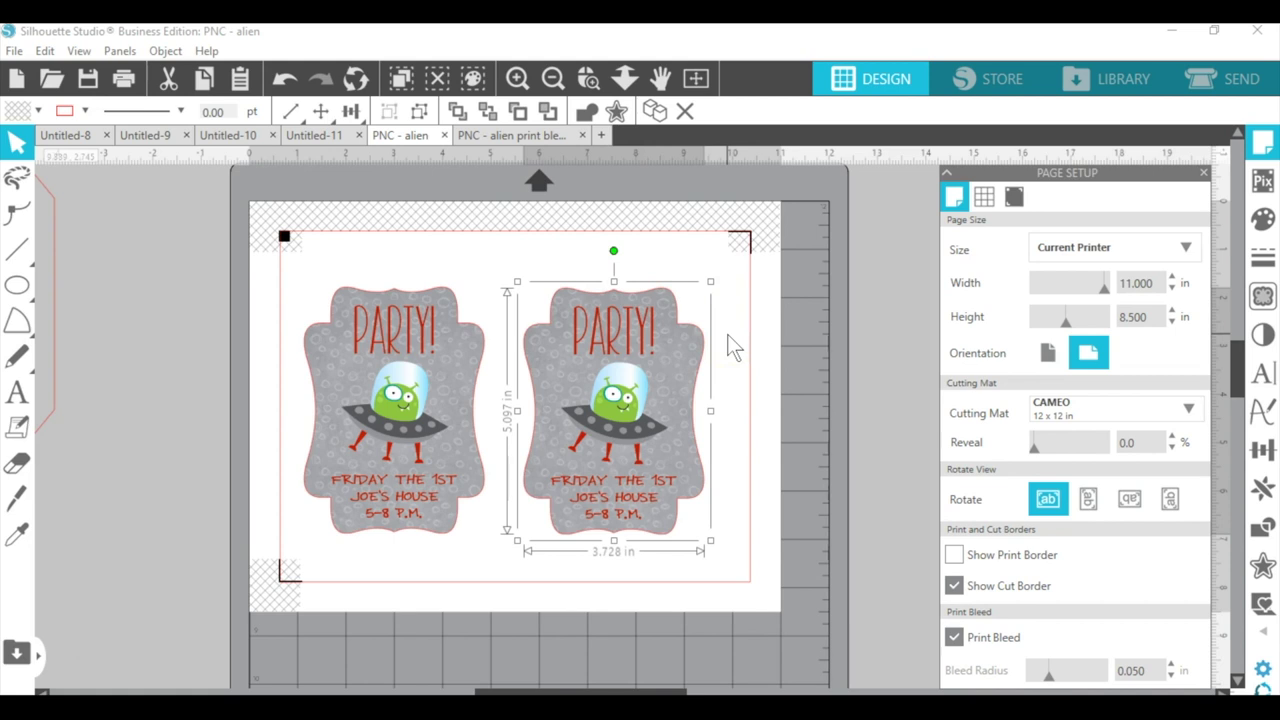
{"action": "left_click", "coordinate": [701, 256]}
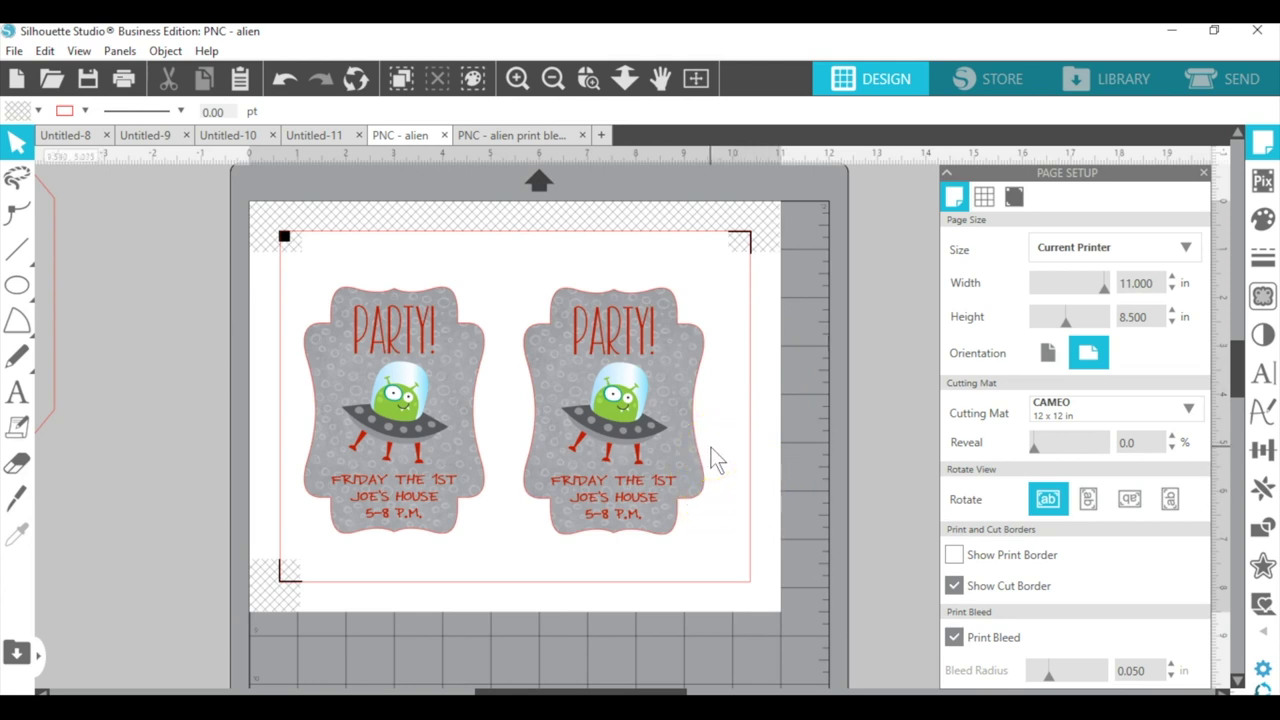
Shift the three alien samples slightly in the "PNC - alien print bleed sample" document and return to "PNC - alien".
{"action": "left_click", "coordinate": [498, 145]}
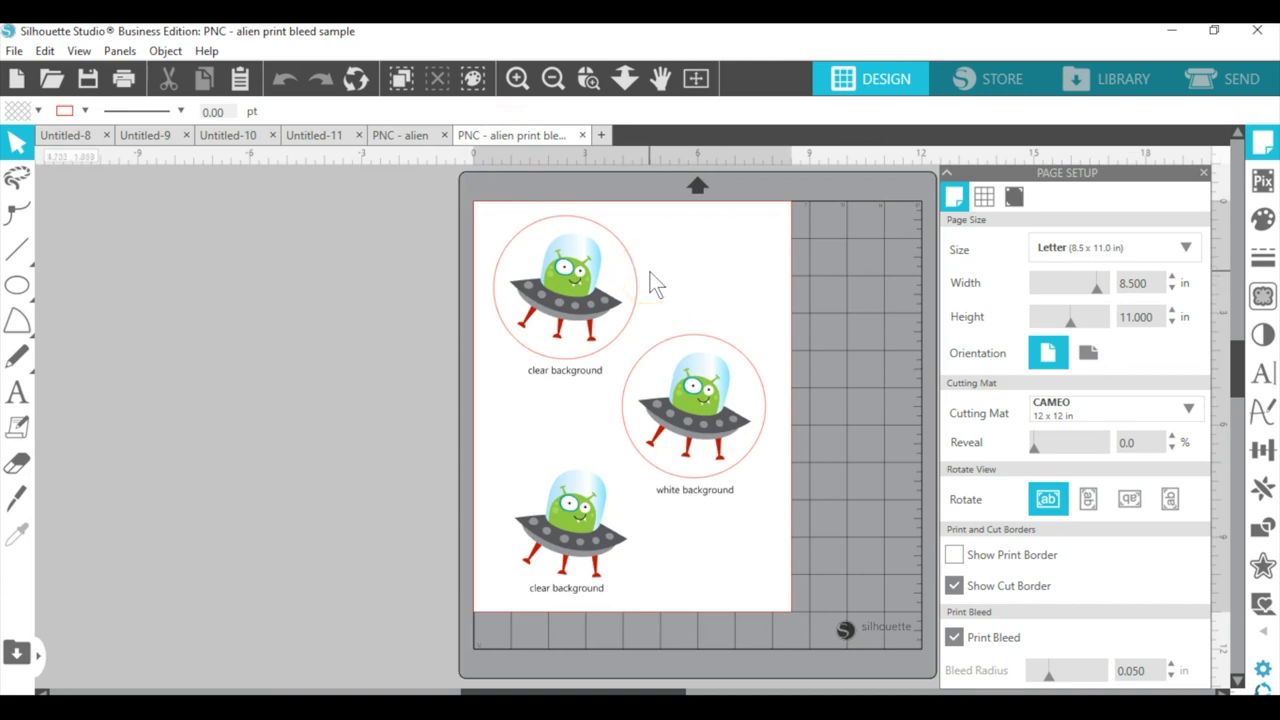
{"action": "mouse_move", "coordinate": [628, 284]}
{"action": "left_mouse_down"}
{"action": "mouse_move", "coordinate": [476, 300]}
{"action": "mouse_move", "coordinate": [463, 274]}
{"action": "mouse_move", "coordinate": [446, 274]}
{"action": "mouse_move", "coordinate": [447, 290]}
{"action": "mouse_move", "coordinate": [635, 284]}
{"action": "left_mouse_up"}
{"action": "left_click_drag", "start_coordinate": [737, 357], "coordinate": [758, 378]}
{"action": "mouse_move", "coordinate": [575, 505]}
{"action": "left_mouse_down"}
{"action": "mouse_move", "coordinate": [381, 460]}
{"action": "mouse_move", "coordinate": [570, 485]}
{"action": "left_mouse_up"}
{"action": "key", "text": "Escape"}
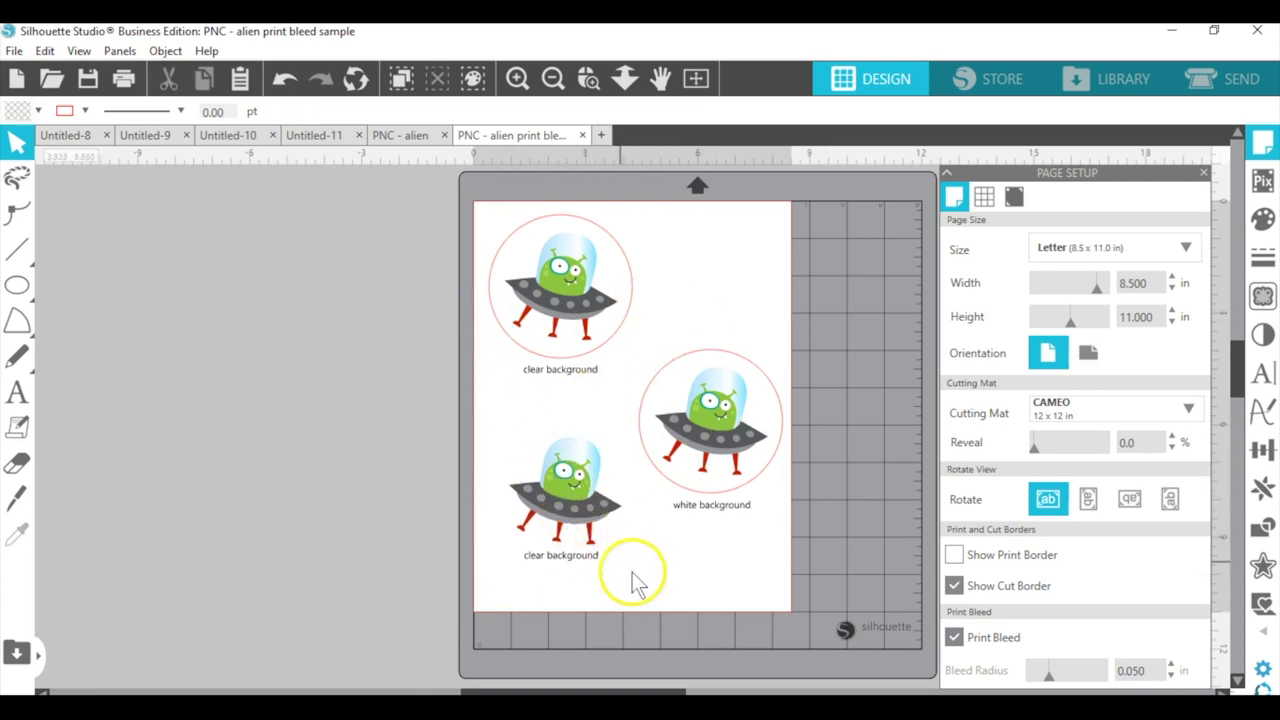
{"action": "key", "text": "alt+Tab"}
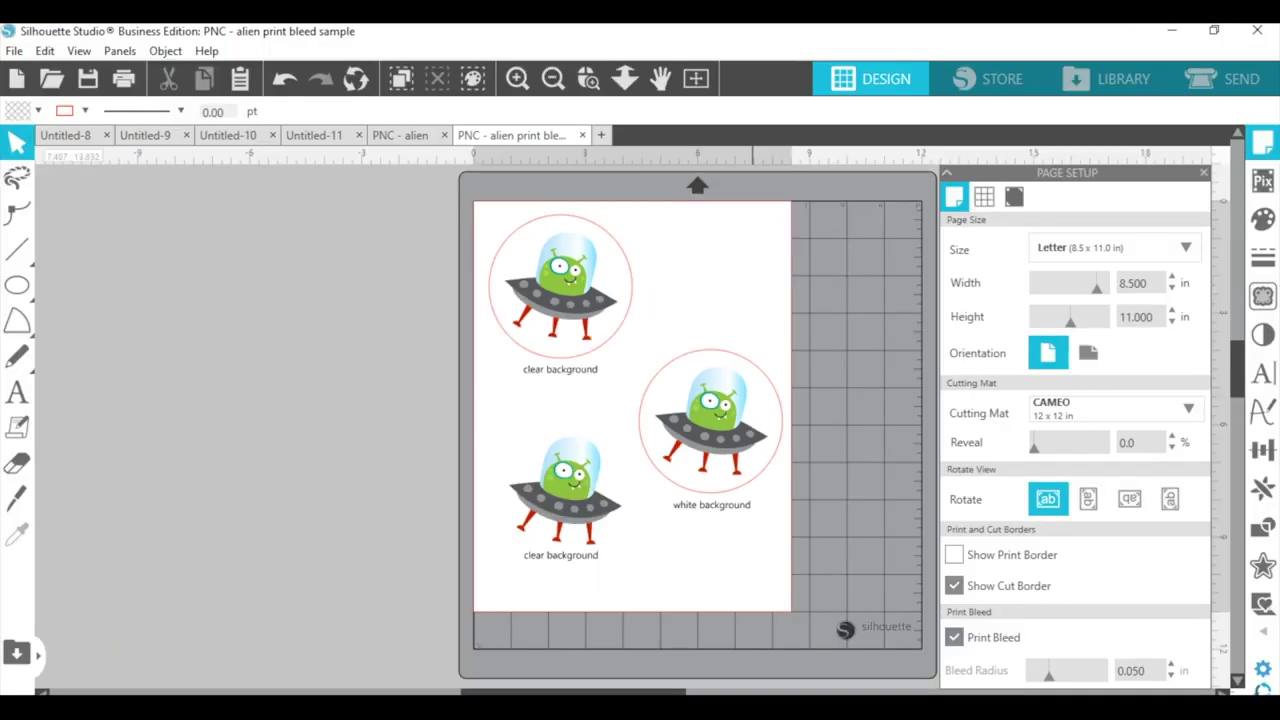
{"action": "left_click", "coordinate": [397, 134]}
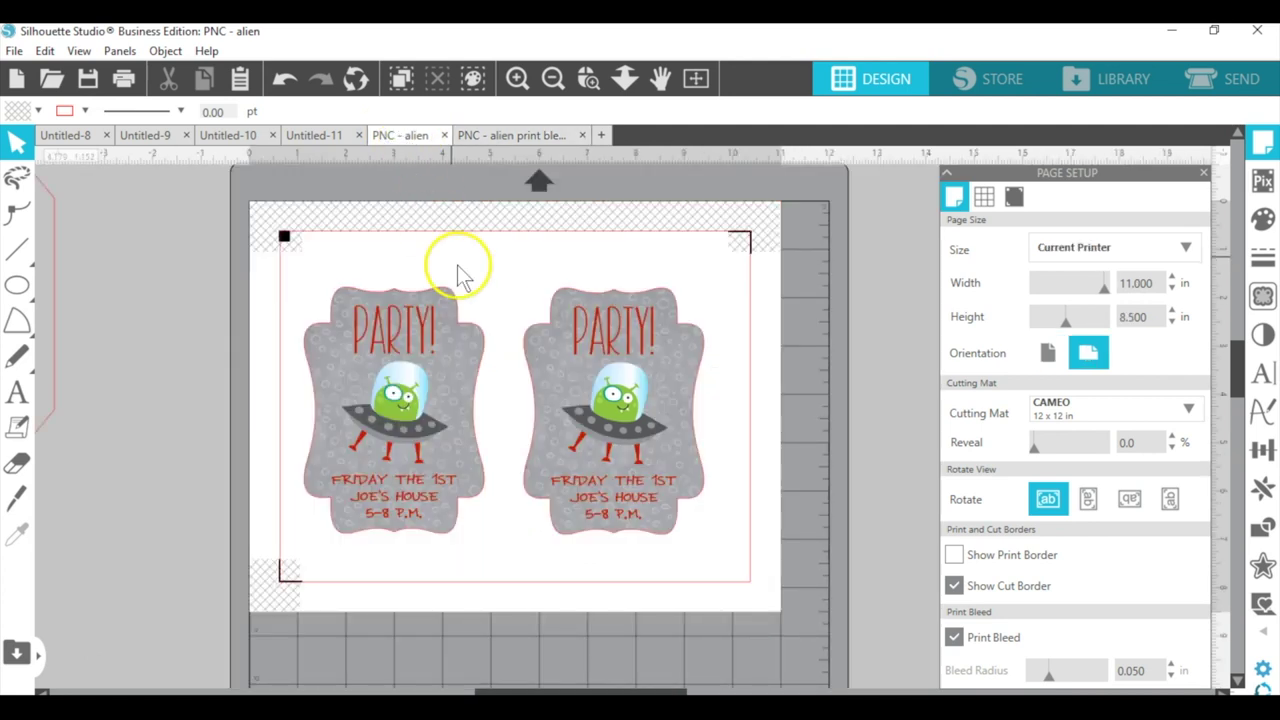
Set both alien invitations to Cut Edge in the send settings so only their outer outlines are cut.
{"action": "left_click", "coordinate": [768, 224]}
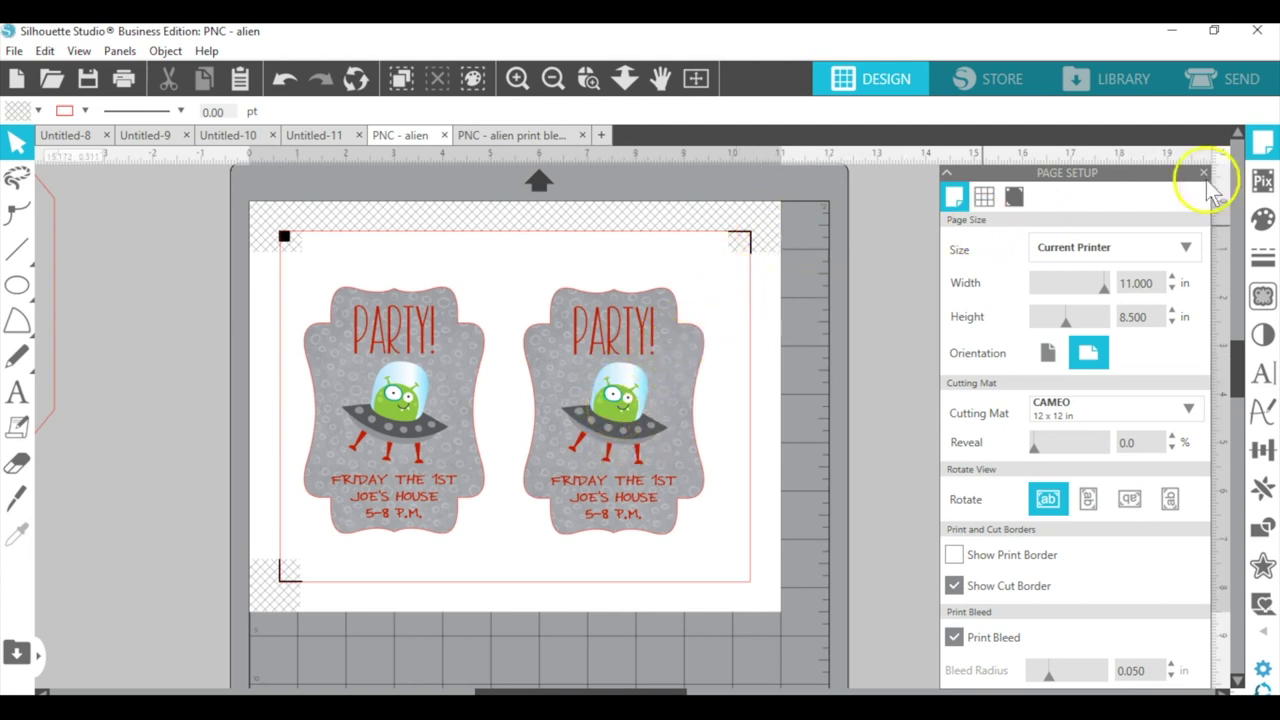
{"action": "left_click", "coordinate": [1242, 80]}
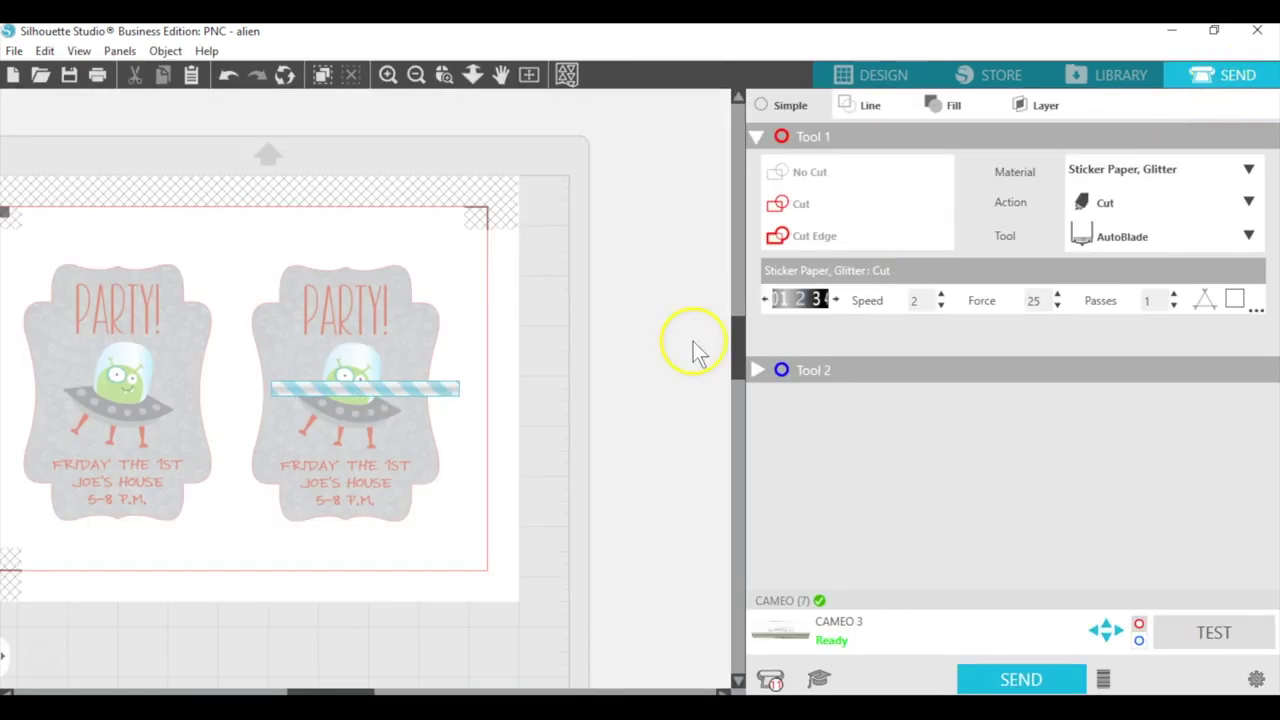
{"action": "left_click", "coordinate": [490, 550]}
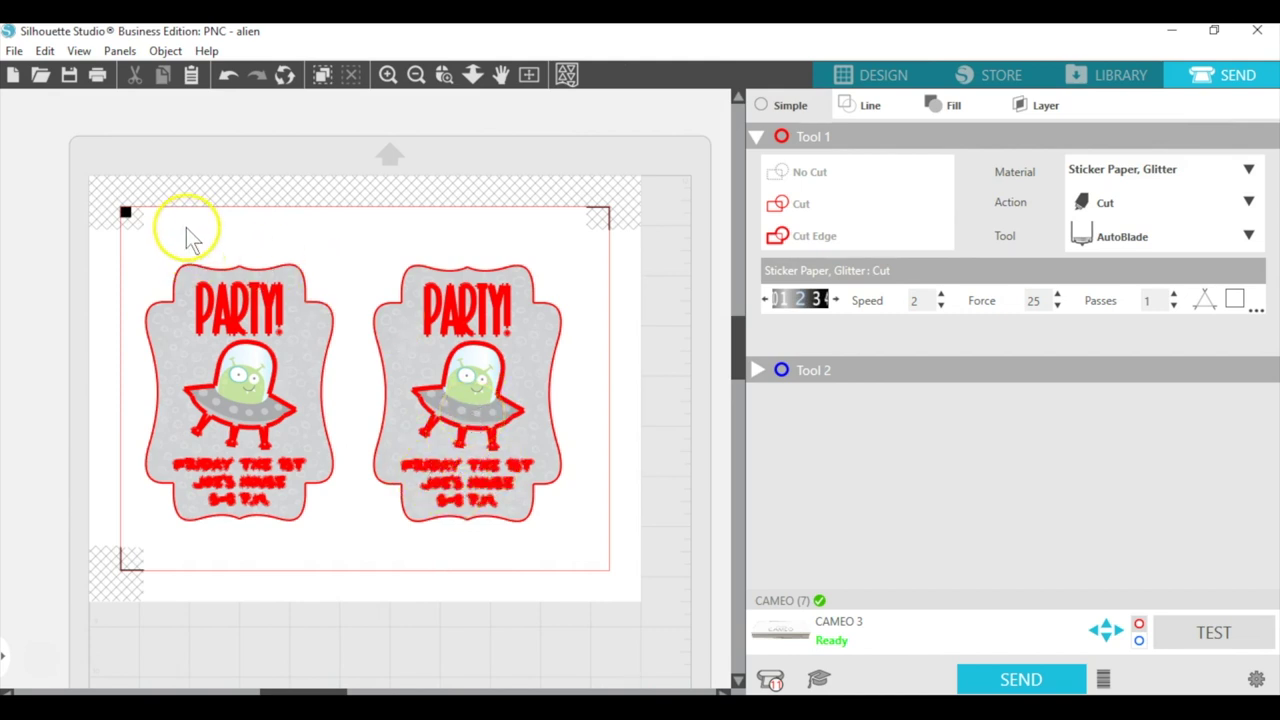
{"action": "left_click_drag", "start_coordinate": [182, 236], "coordinate": [583, 550]}
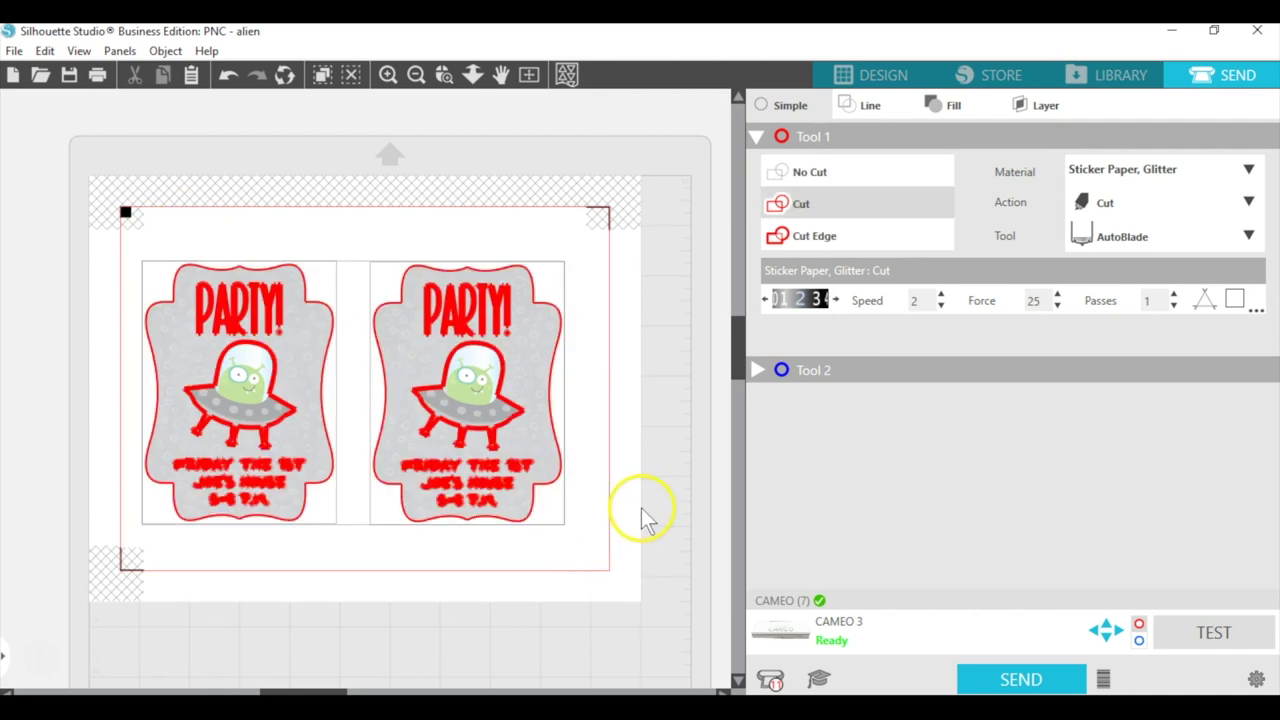
{"action": "left_click", "coordinate": [809, 237]}
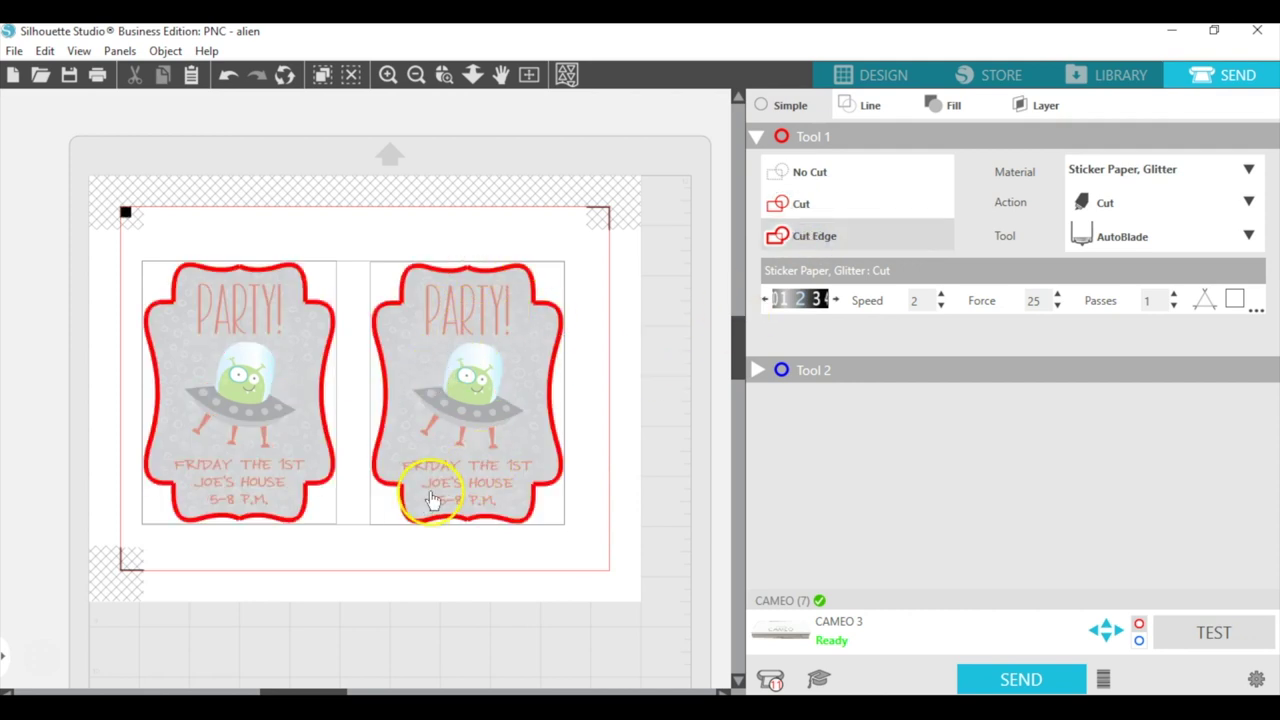
{"action": "left_click", "coordinate": [598, 257]}
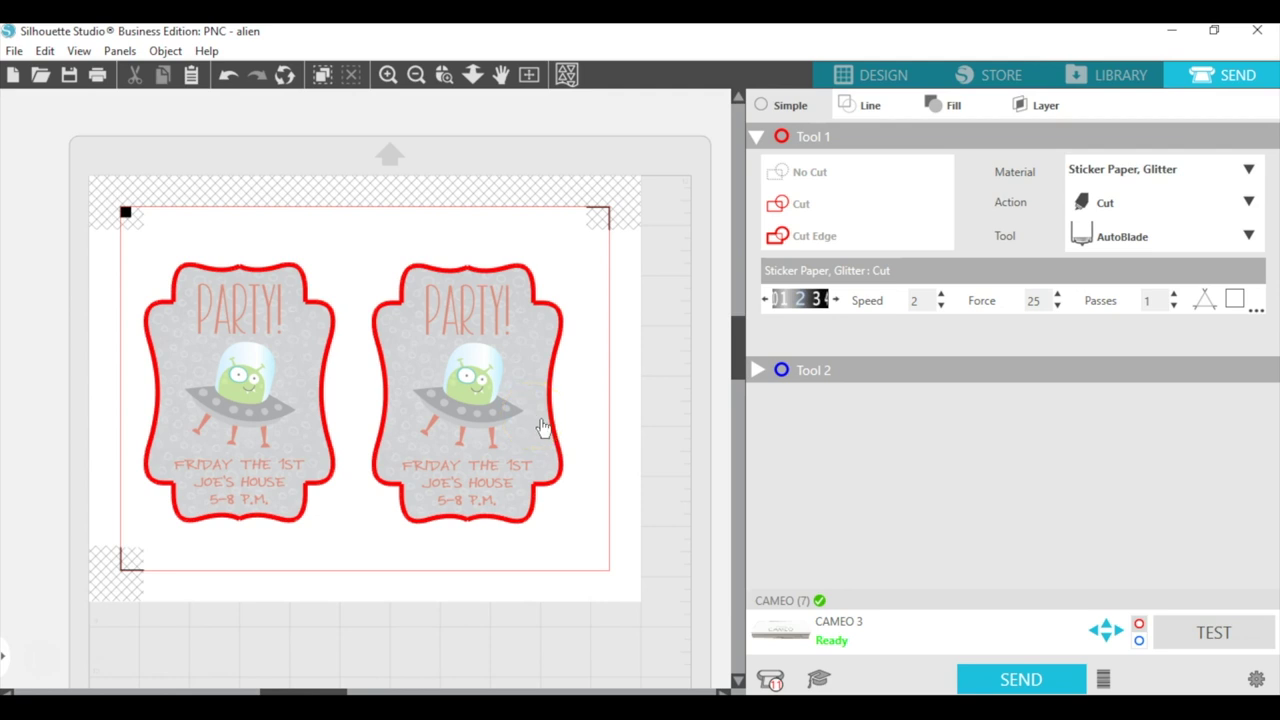
Set the Tool 1 cutting material to Cardstock, Printable Adhesive-Backed.
{"action": "left_click", "coordinate": [1243, 168]}
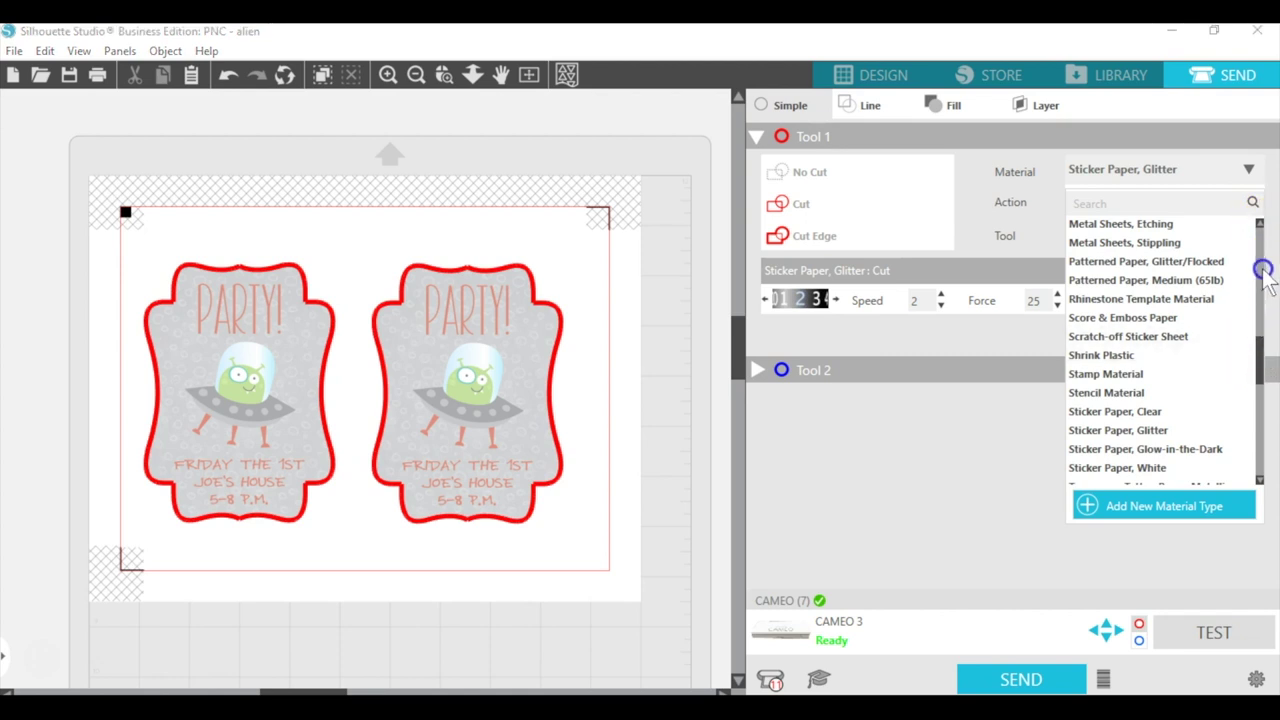
{"action": "left_click", "coordinate": [1266, 214]}
{"action": "scroll", "coordinate": [1262, 216], "scroll_direction": "up", "scroll_amount": 1}
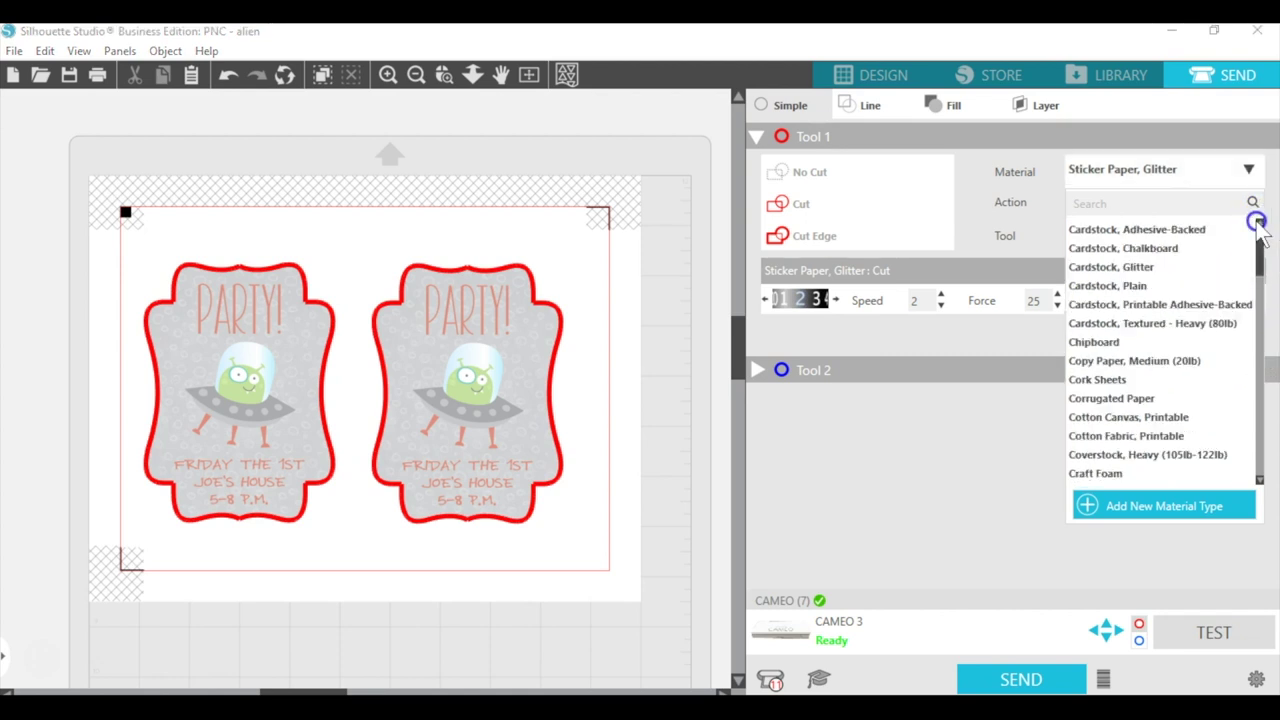
{"action": "left_click", "coordinate": [1101, 305]}
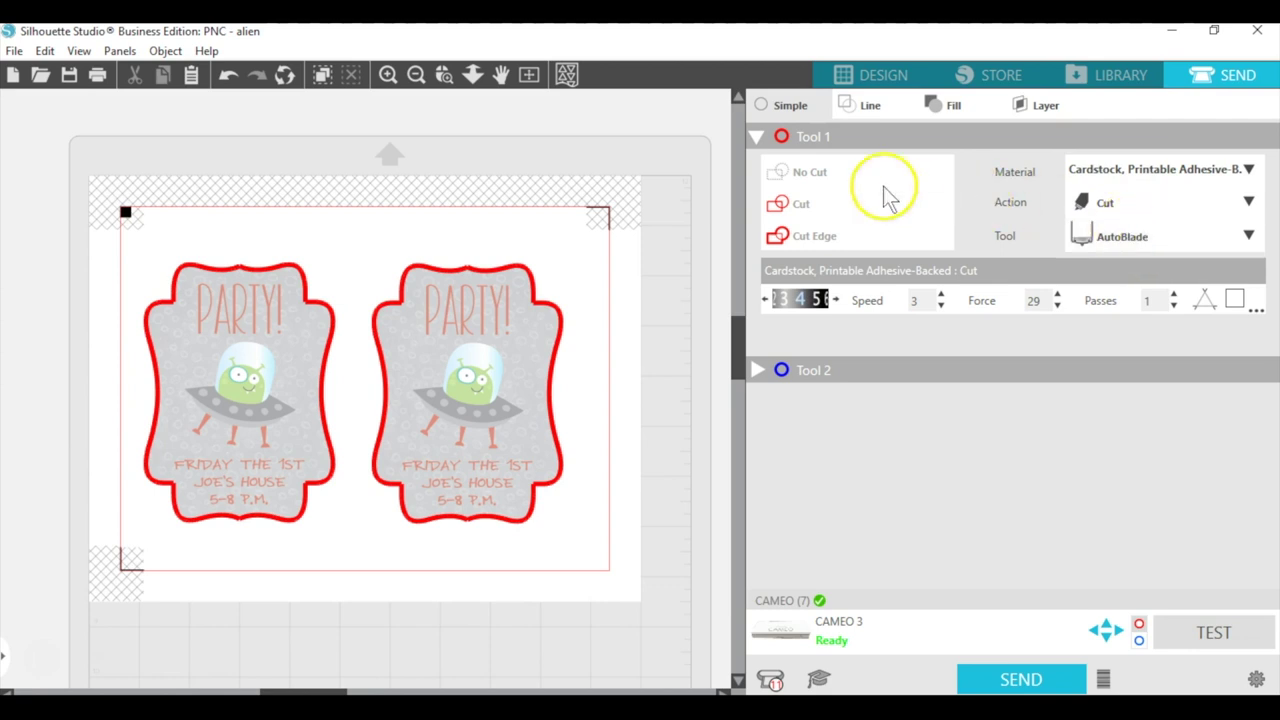
Print the invitation page on the Canon TS8100 series printer with Preview before printing enabled.
{"action": "left_click", "coordinate": [97, 75]}
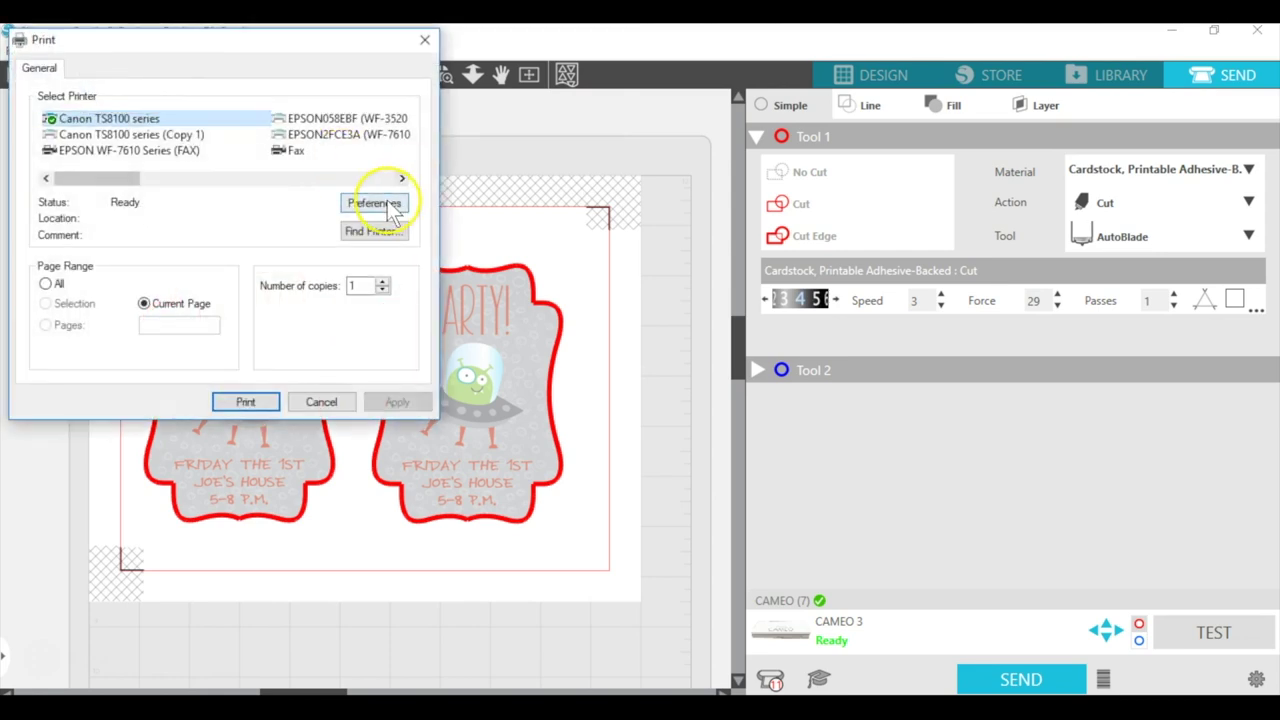
{"action": "left_click", "coordinate": [390, 205]}
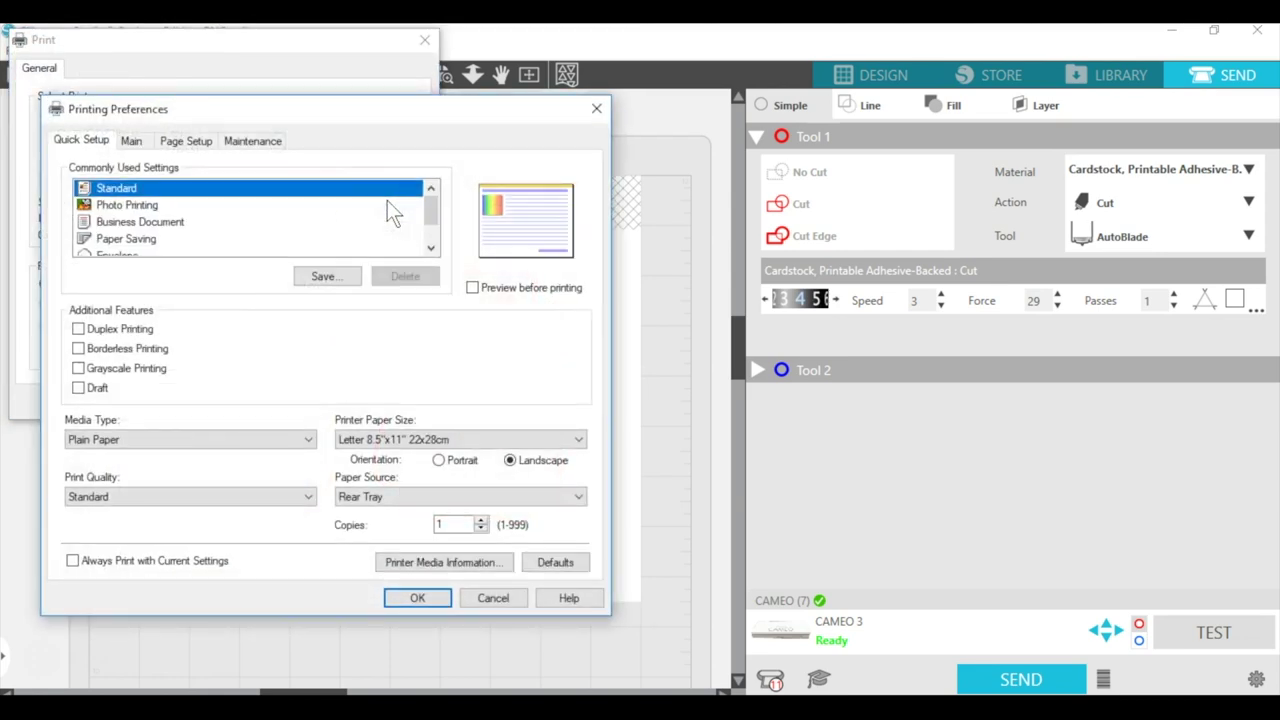
{"action": "left_click", "coordinate": [474, 290]}
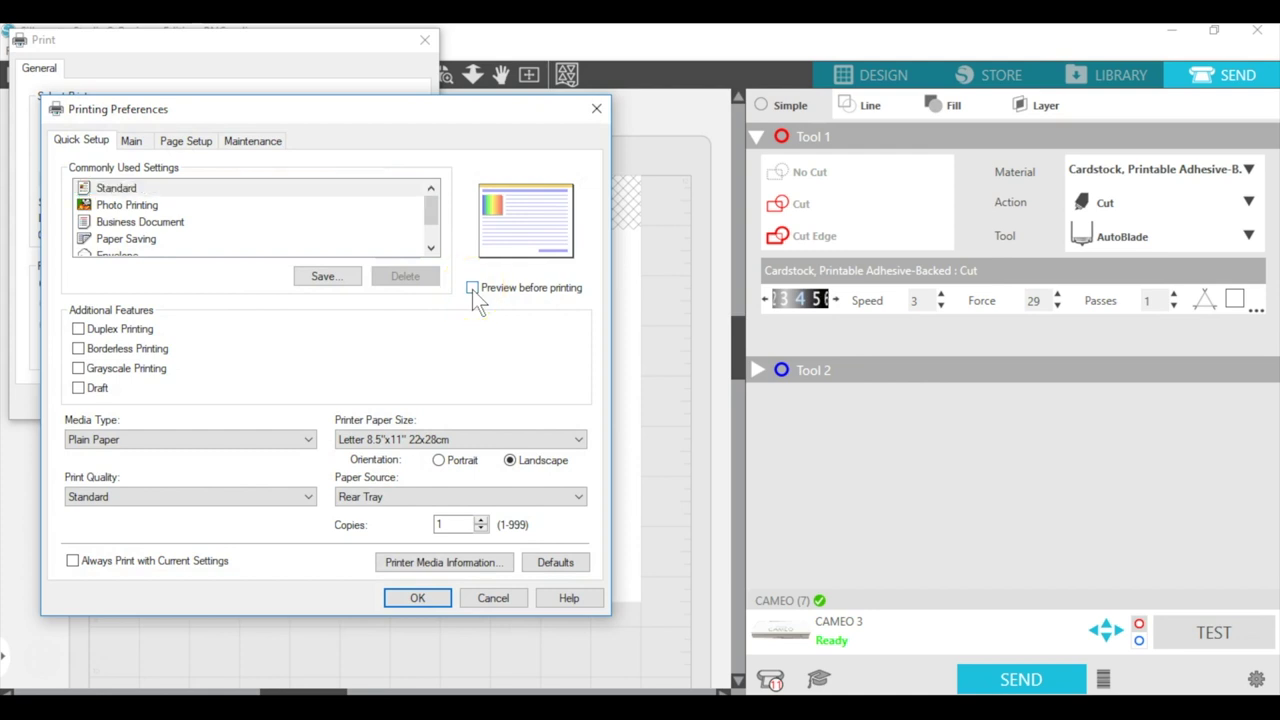
{"action": "left_click", "coordinate": [515, 305]}
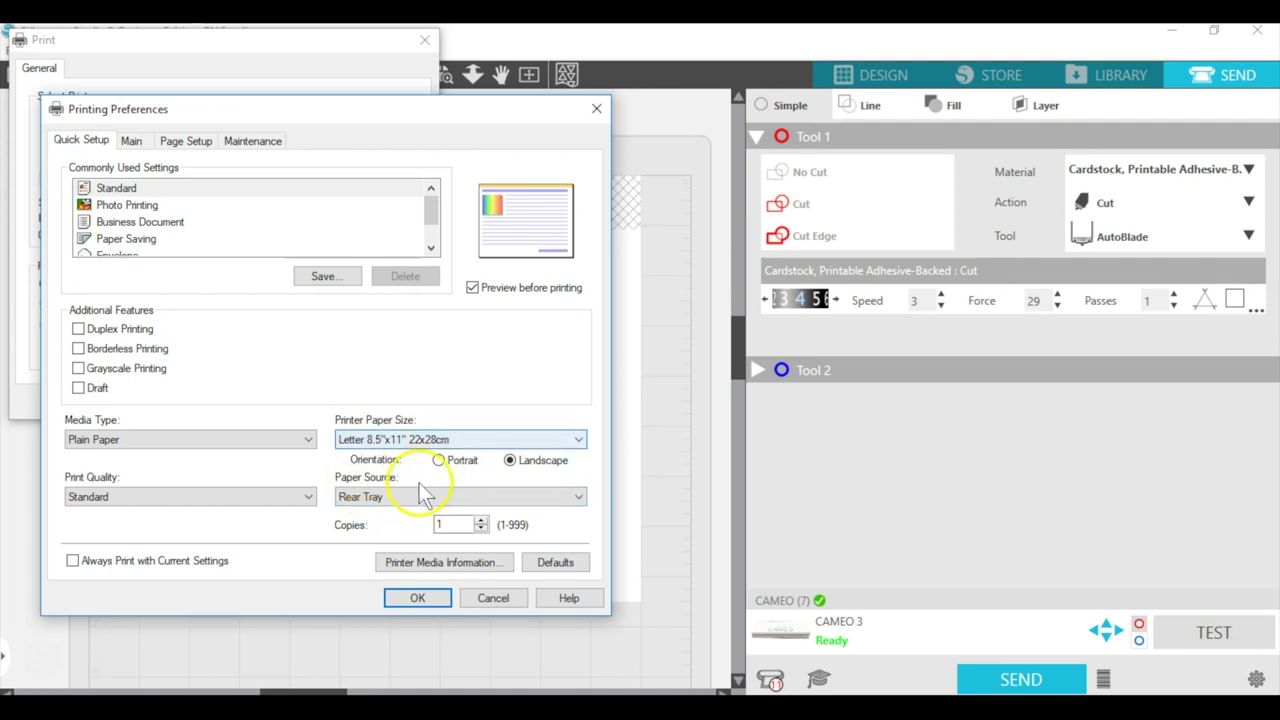
{"action": "left_click", "coordinate": [420, 598]}
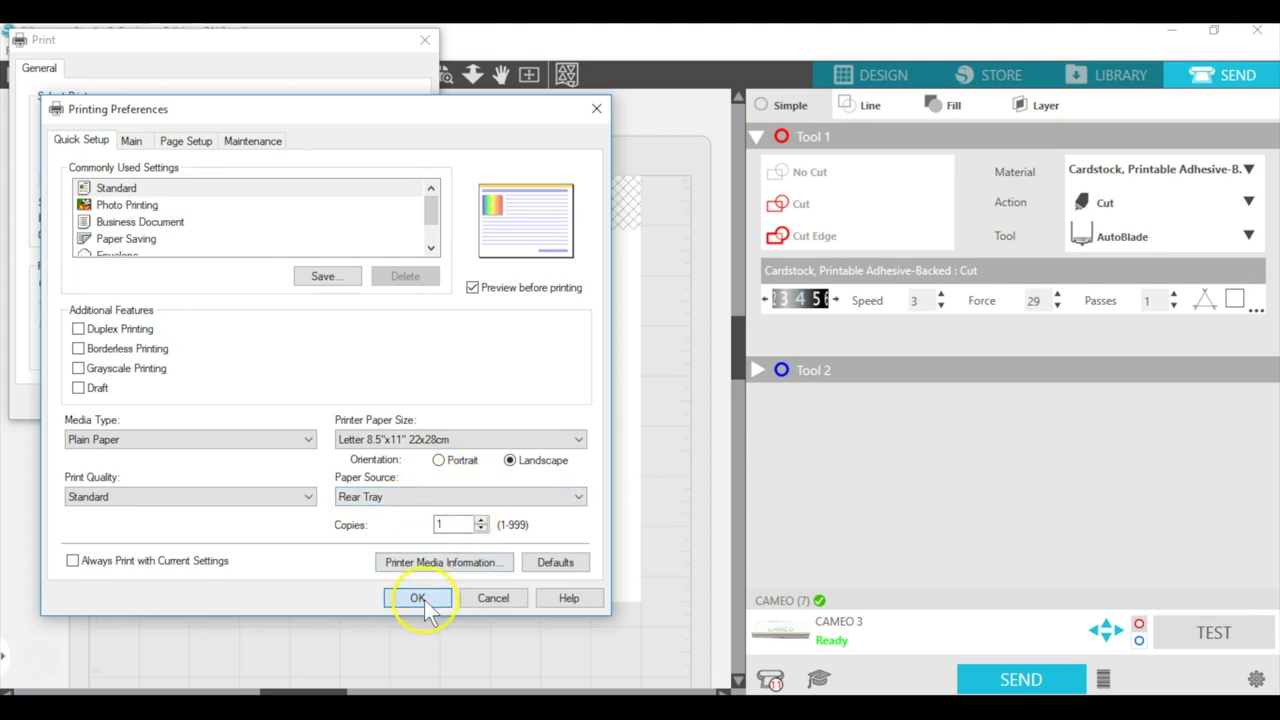
{"action": "left_click", "coordinate": [262, 396]}
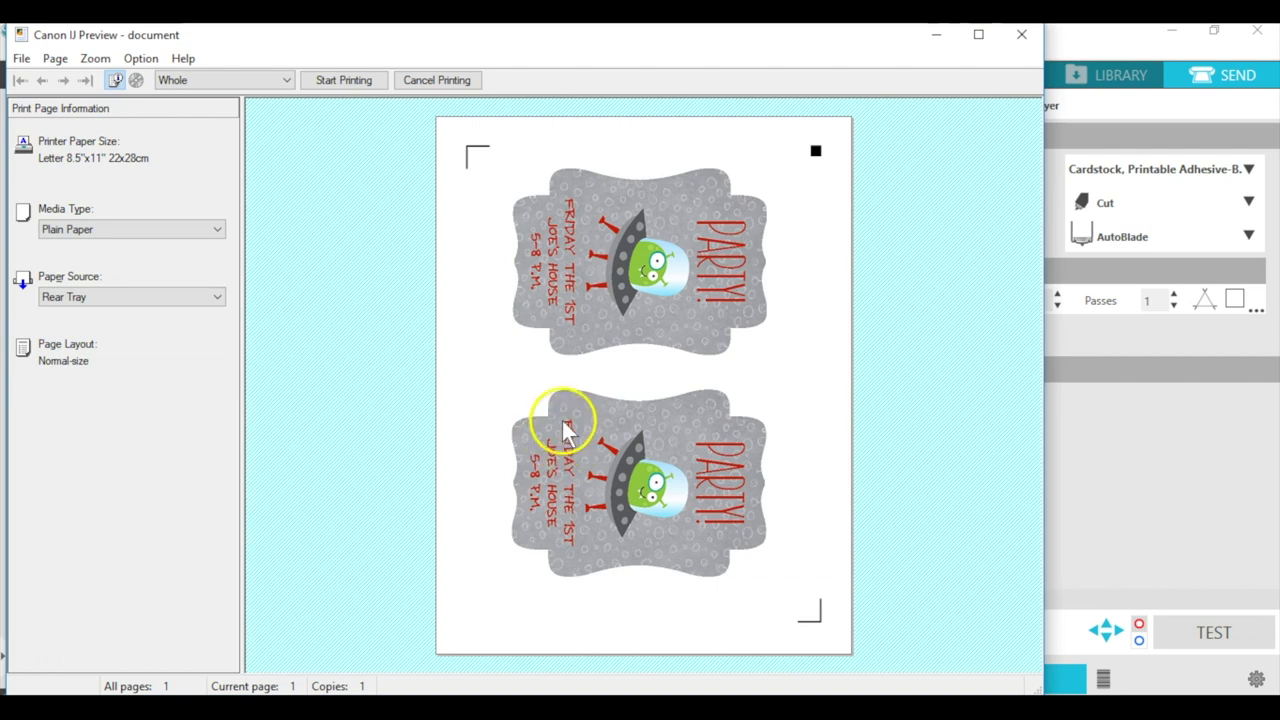
{"action": "left_click", "coordinate": [344, 80]}
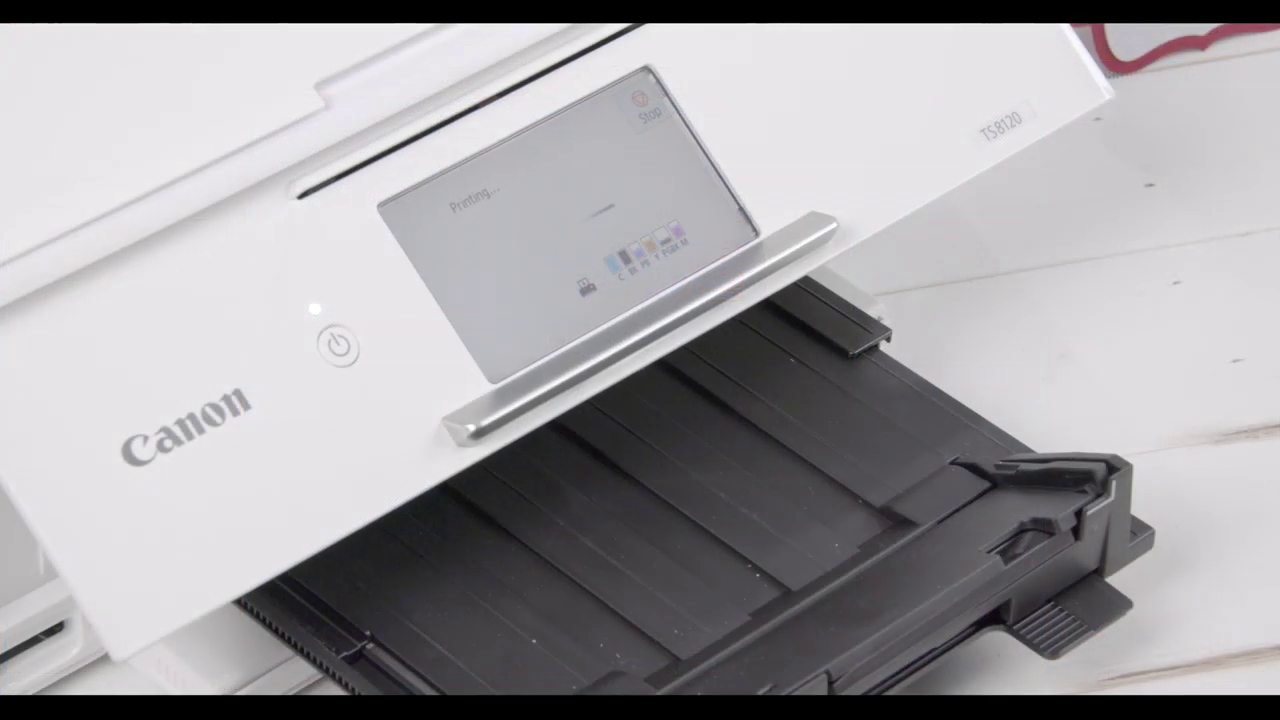
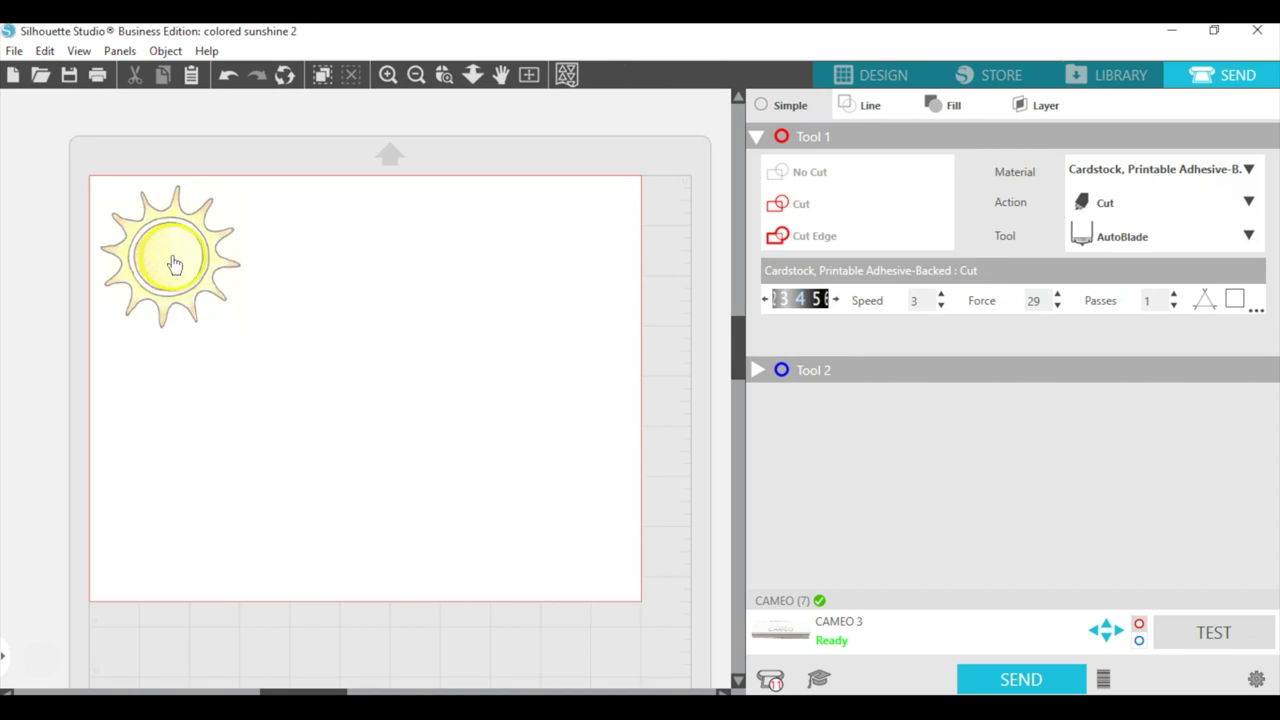
Try the Cut and Cut Edge options on the sun image in "colored sunshine 2" and restore No Cut.
{"action": "left_click", "coordinate": [173, 260]}
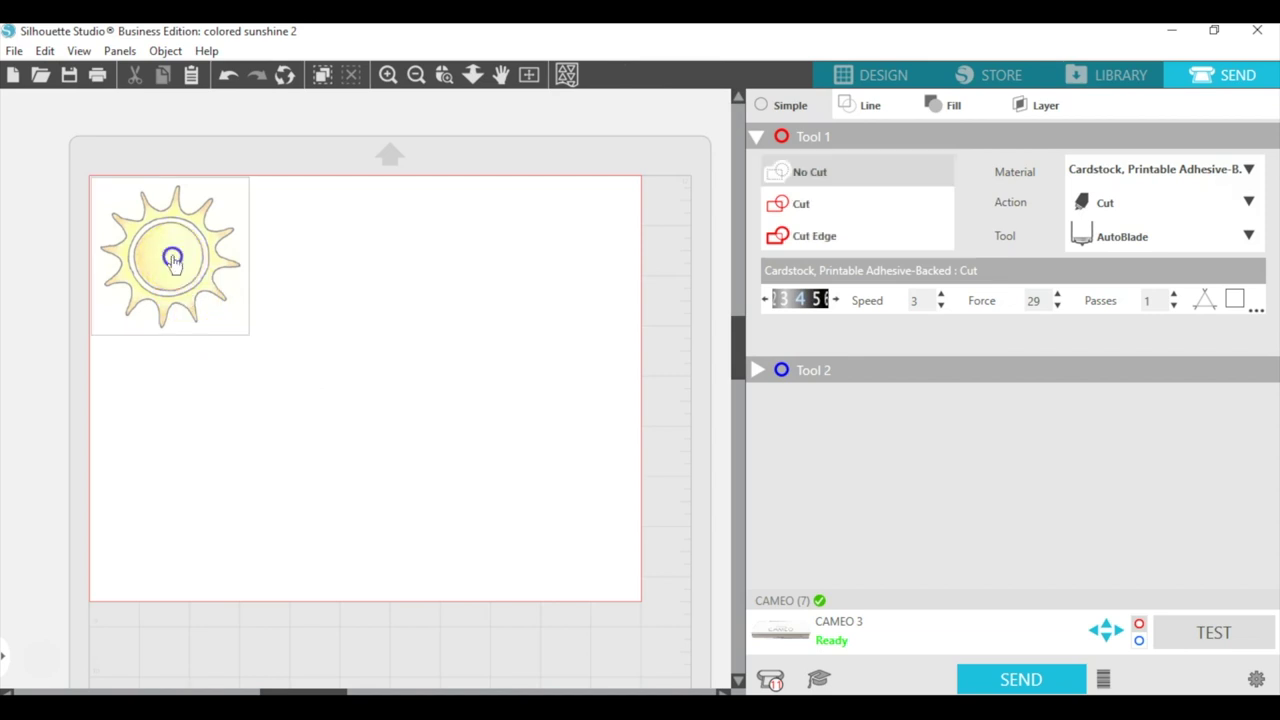
{"action": "left_click", "coordinate": [803, 210]}
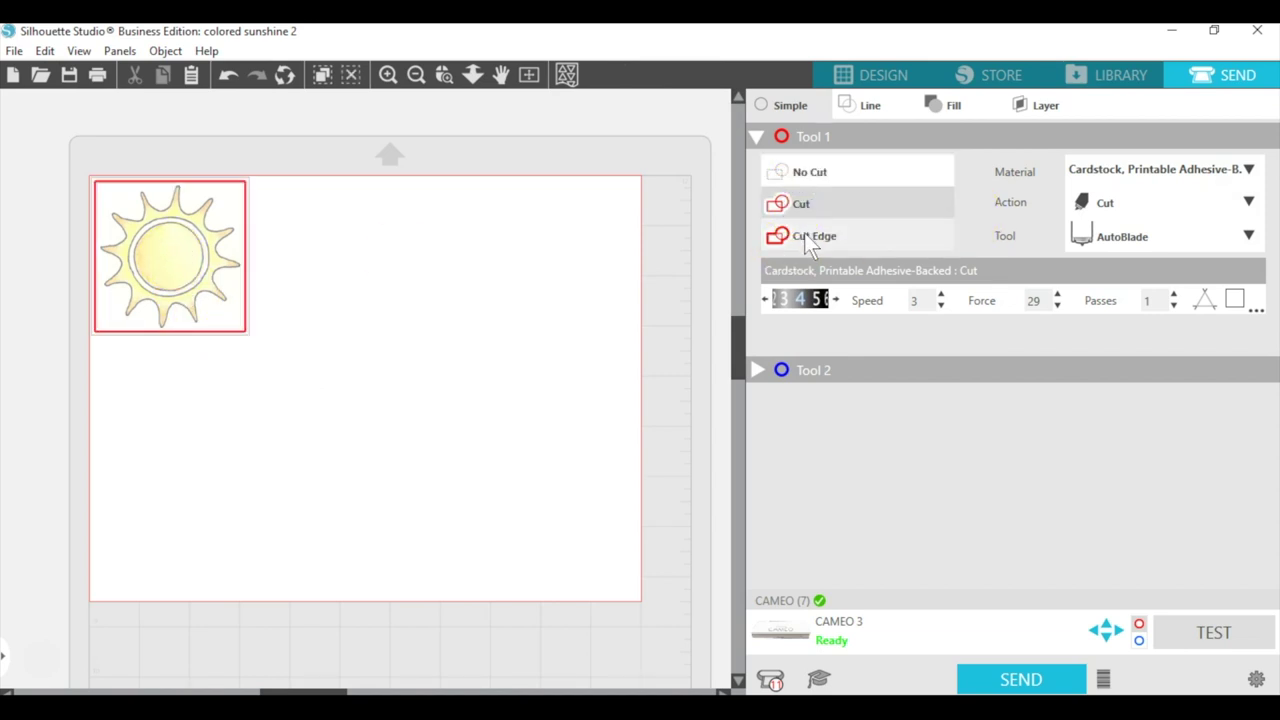
{"action": "left_click", "coordinate": [807, 238]}
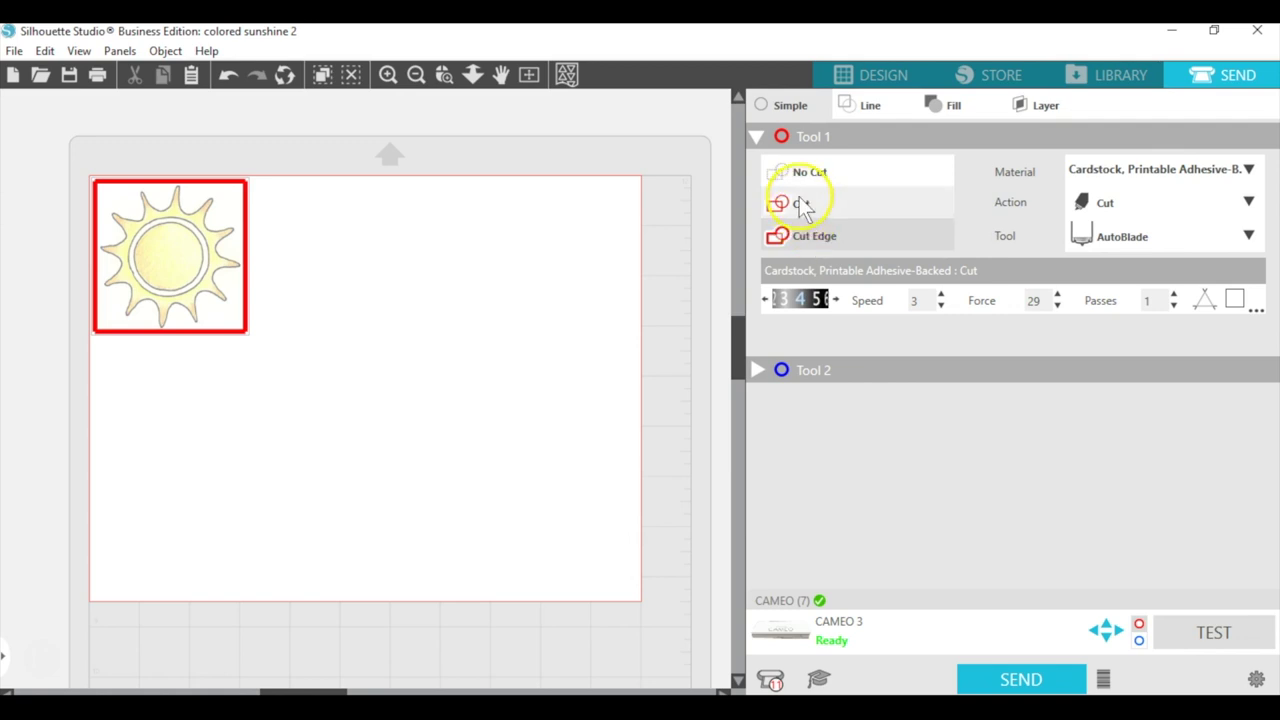
{"action": "left_click", "coordinate": [797, 203]}
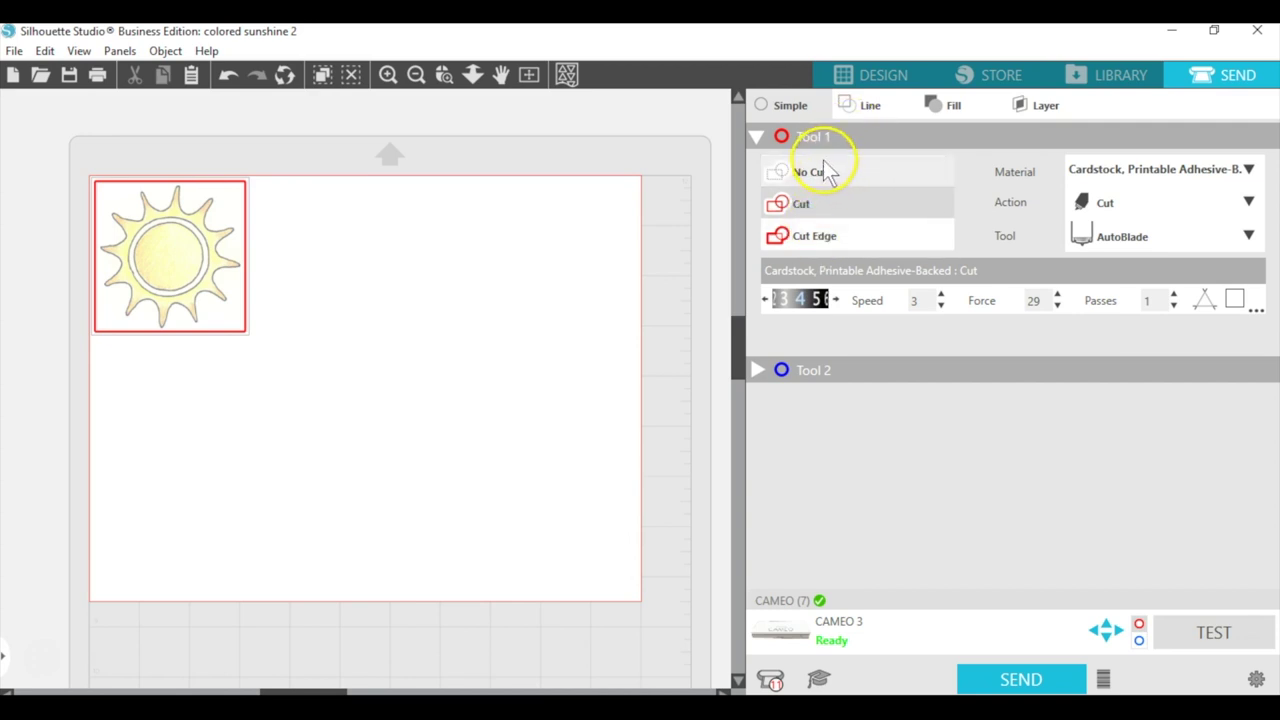
{"action": "left_click", "coordinate": [826, 178]}
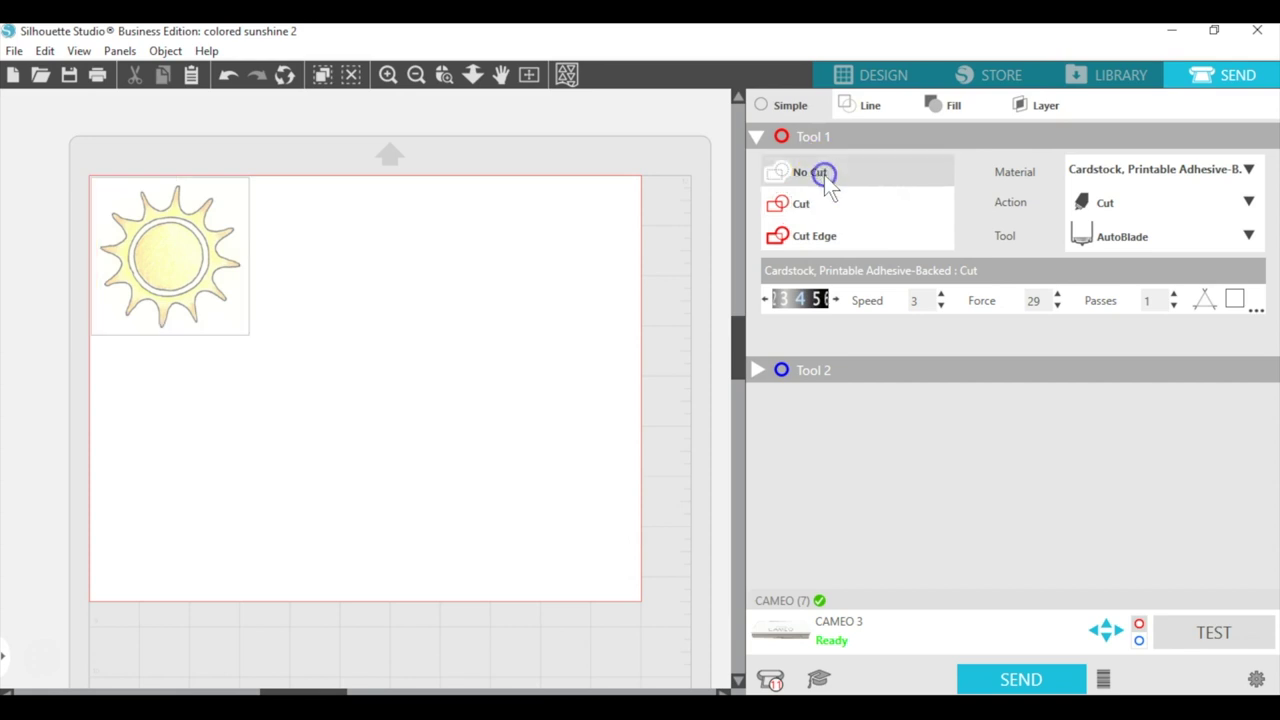
Return to the design view and duplicate the sun image twice to form a row of three across the page.
{"action": "left_click", "coordinate": [881, 73]}
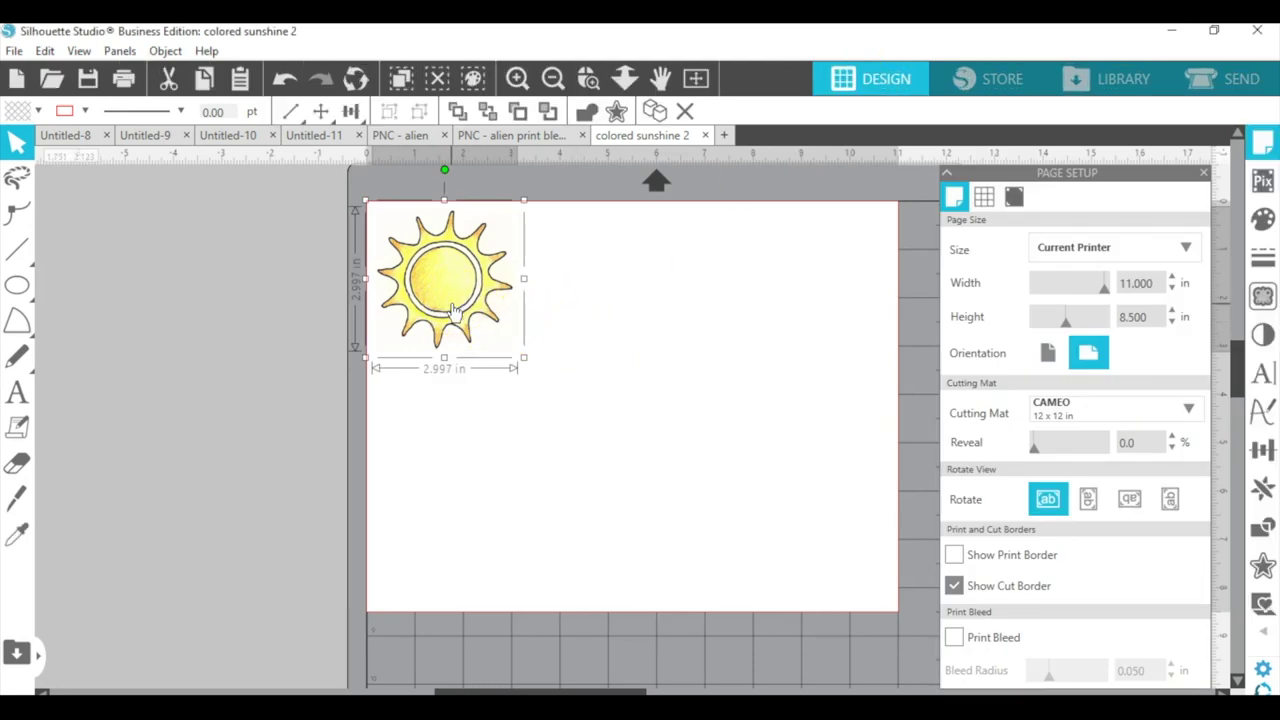
{"action": "left_click_drag", "start_coordinate": [455, 307], "coordinate": [806, 311]}
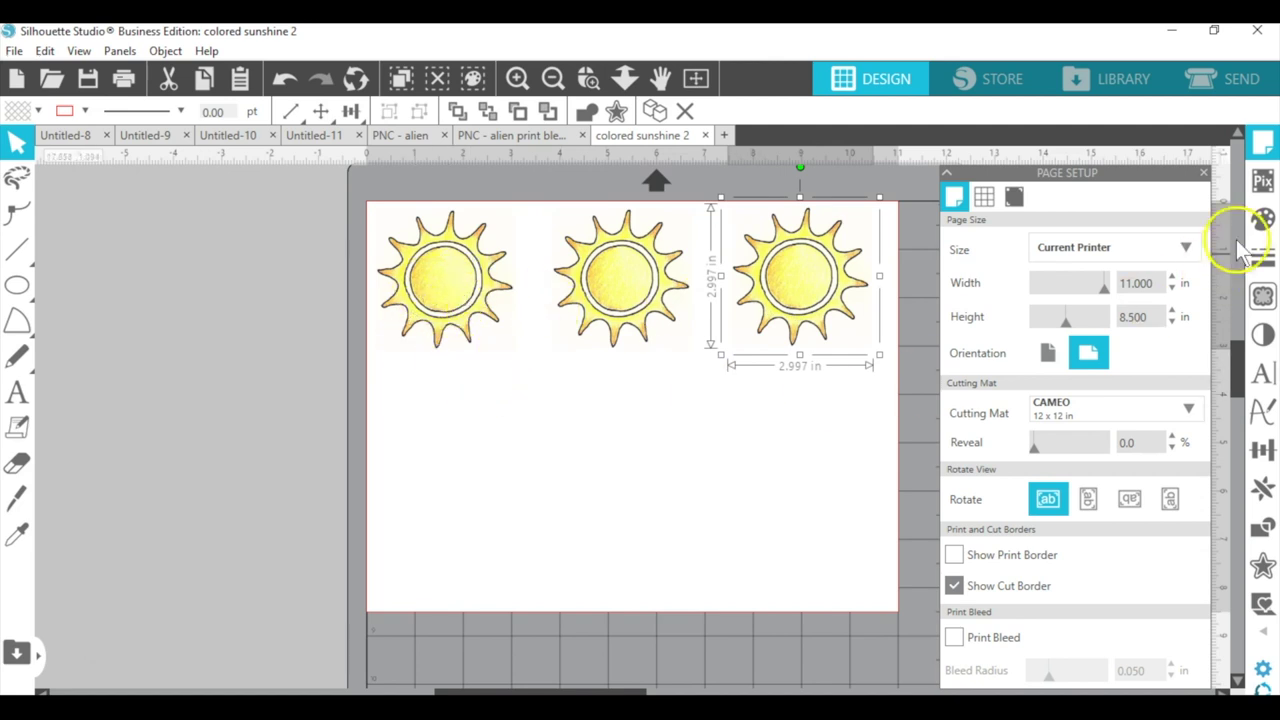
Trace and Detach the first sun in the row with a 93% threshold.
{"action": "left_click", "coordinate": [1262, 296]}
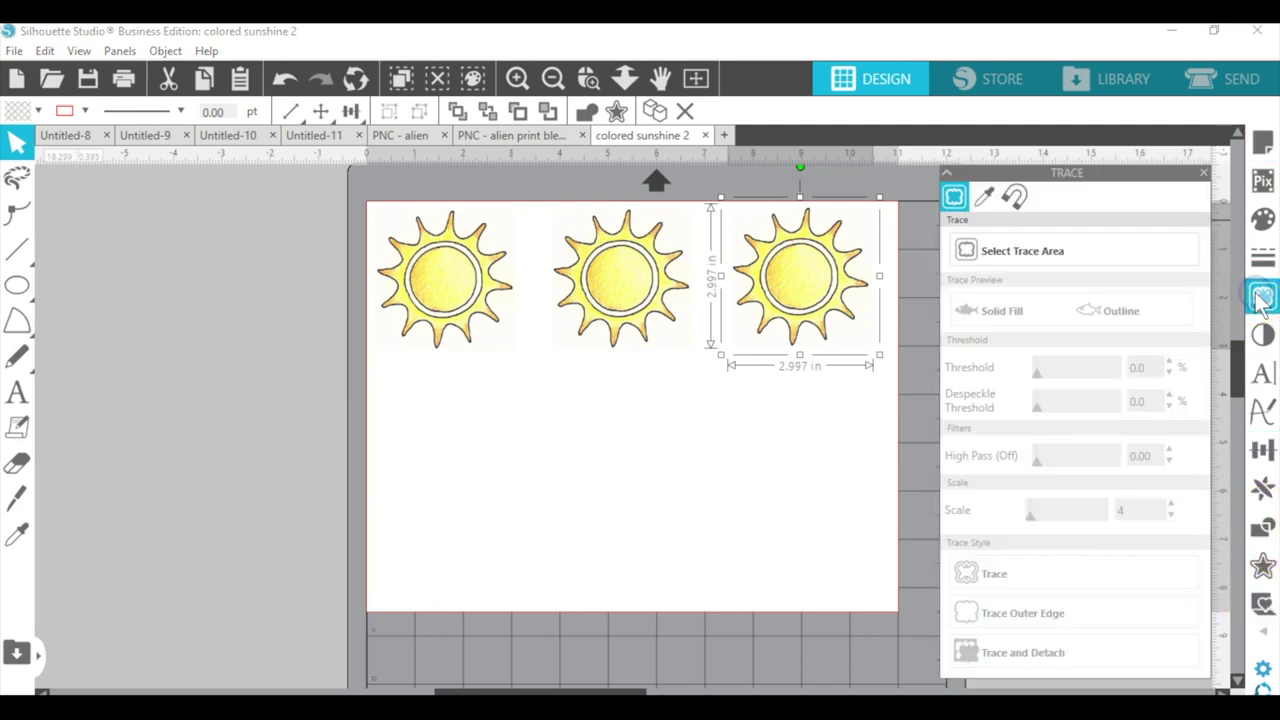
{"action": "left_click", "coordinate": [1024, 251]}
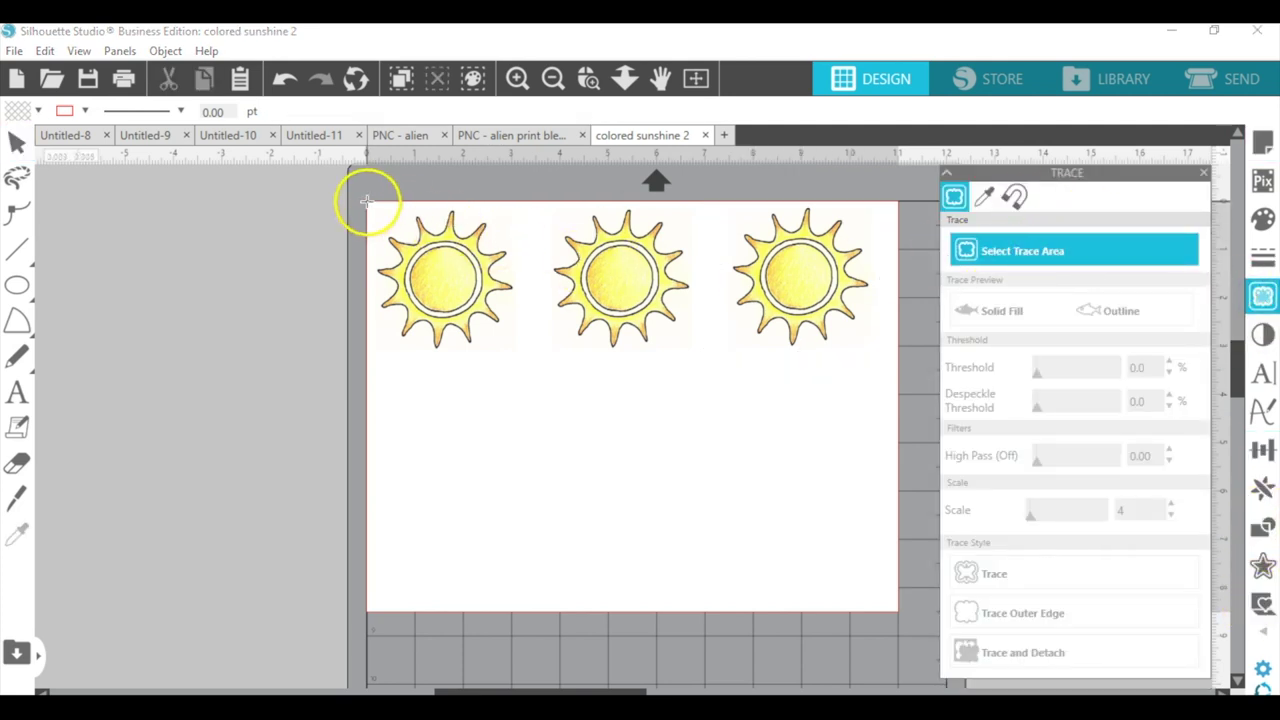
{"action": "mouse_move", "coordinate": [366, 200]}
{"action": "left_mouse_down"}
{"action": "mouse_move", "coordinate": [451, 309]}
{"action": "mouse_move", "coordinate": [530, 363]}
{"action": "left_mouse_up"}
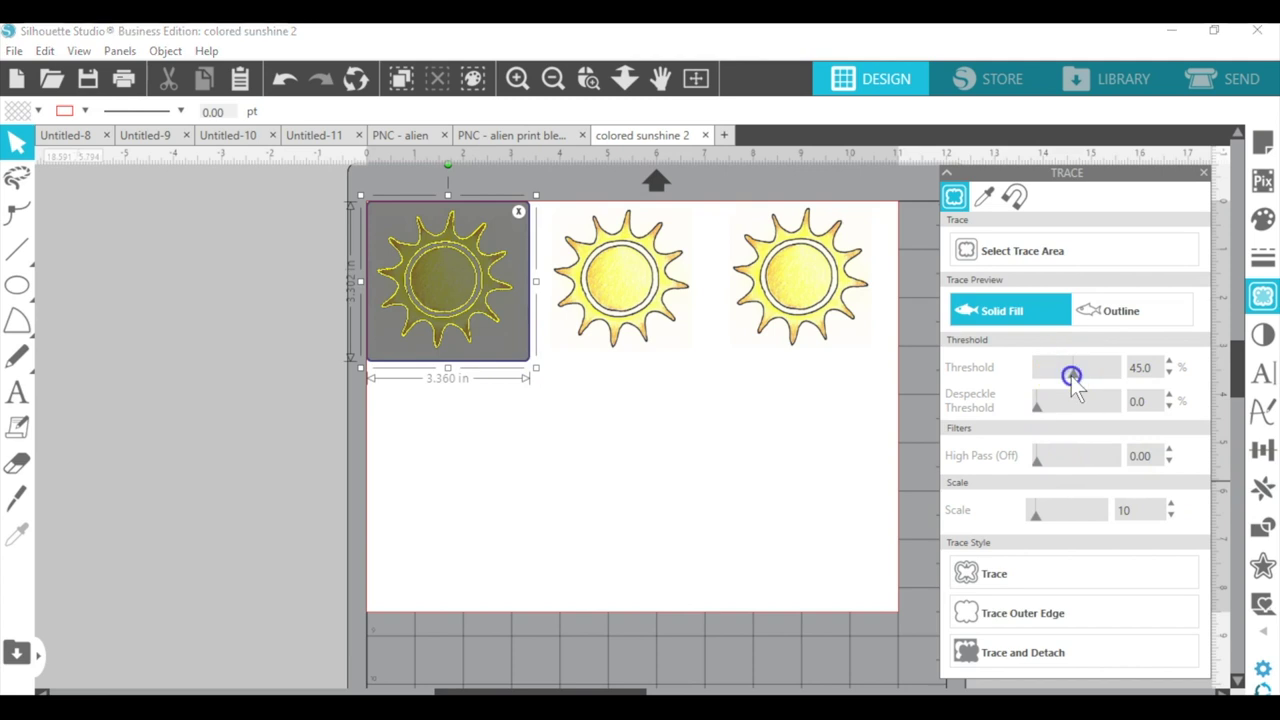
{"action": "left_click_drag", "start_coordinate": [1071, 376], "coordinate": [1113, 383]}
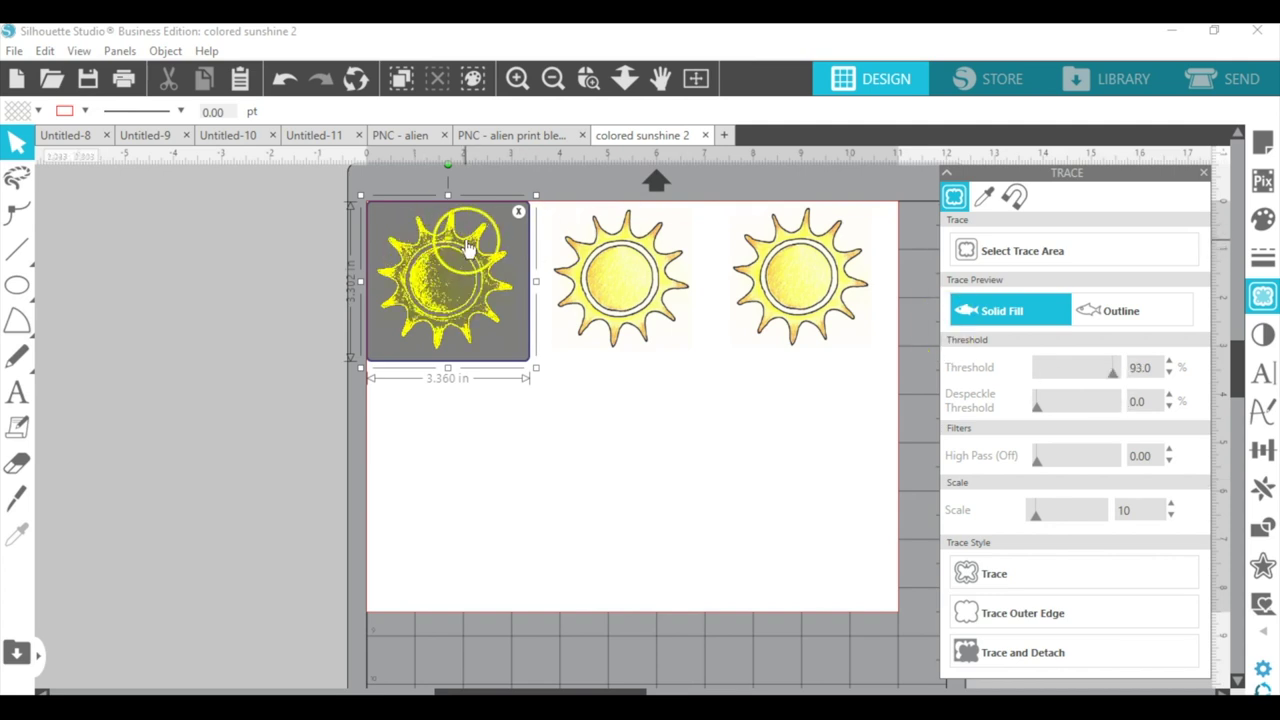
{"action": "left_click", "coordinate": [1003, 658]}
{"action": "left_click", "coordinate": [651, 491]}
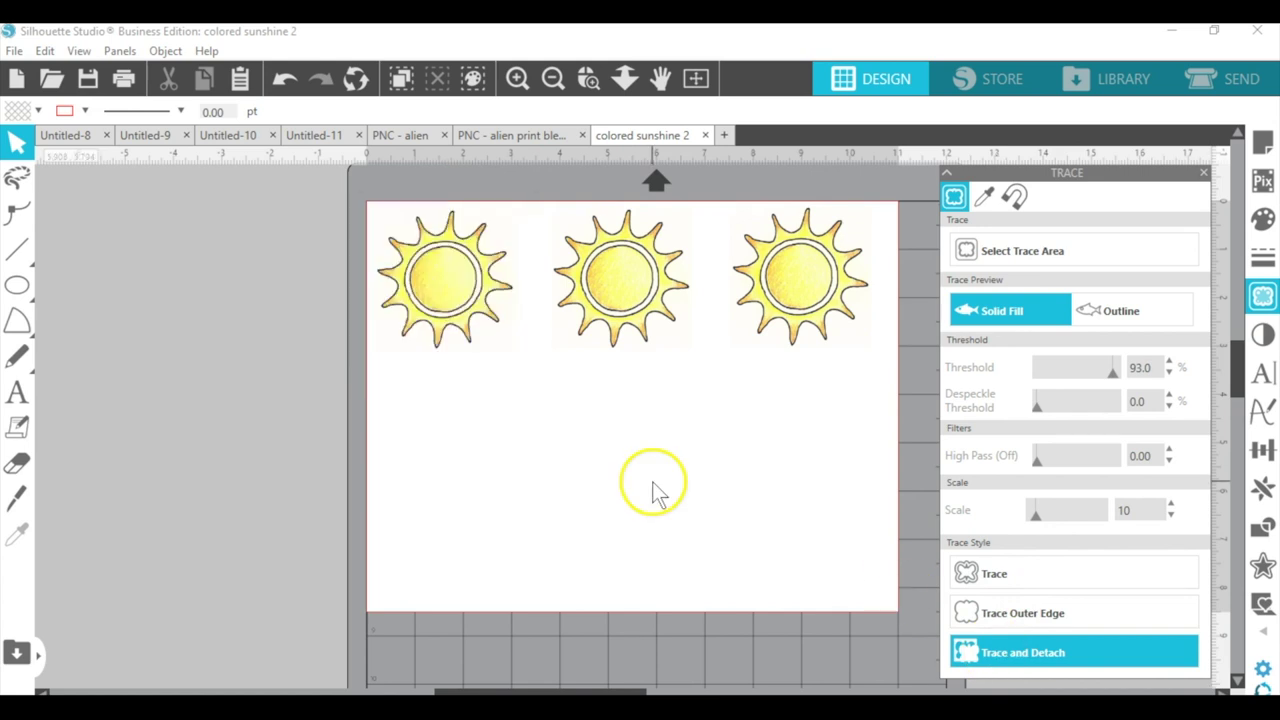
Move the leftover background of the first sun off the page and place the detached sun back at the row's start.
{"action": "left_click_drag", "start_coordinate": [462, 285], "coordinate": [298, 280]}
{"action": "mouse_move", "coordinate": [400, 232]}
{"action": "left_mouse_down"}
{"action": "mouse_move", "coordinate": [316, 350]}
{"action": "mouse_move", "coordinate": [226, 380]}
{"action": "mouse_move", "coordinate": [189, 374]}
{"action": "left_mouse_up"}
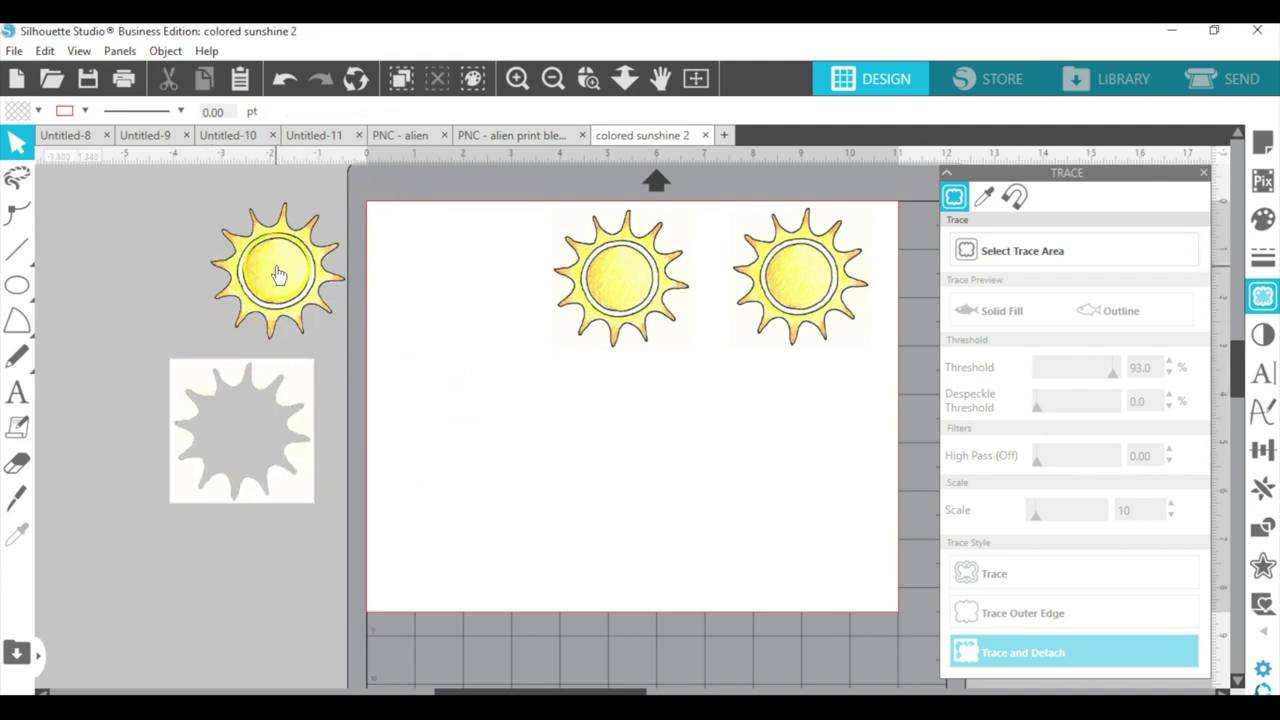
{"action": "left_click_drag", "start_coordinate": [280, 272], "coordinate": [438, 282]}
Trace the entire middle sun image with an 88% threshold.
{"action": "left_click", "coordinate": [591, 286]}
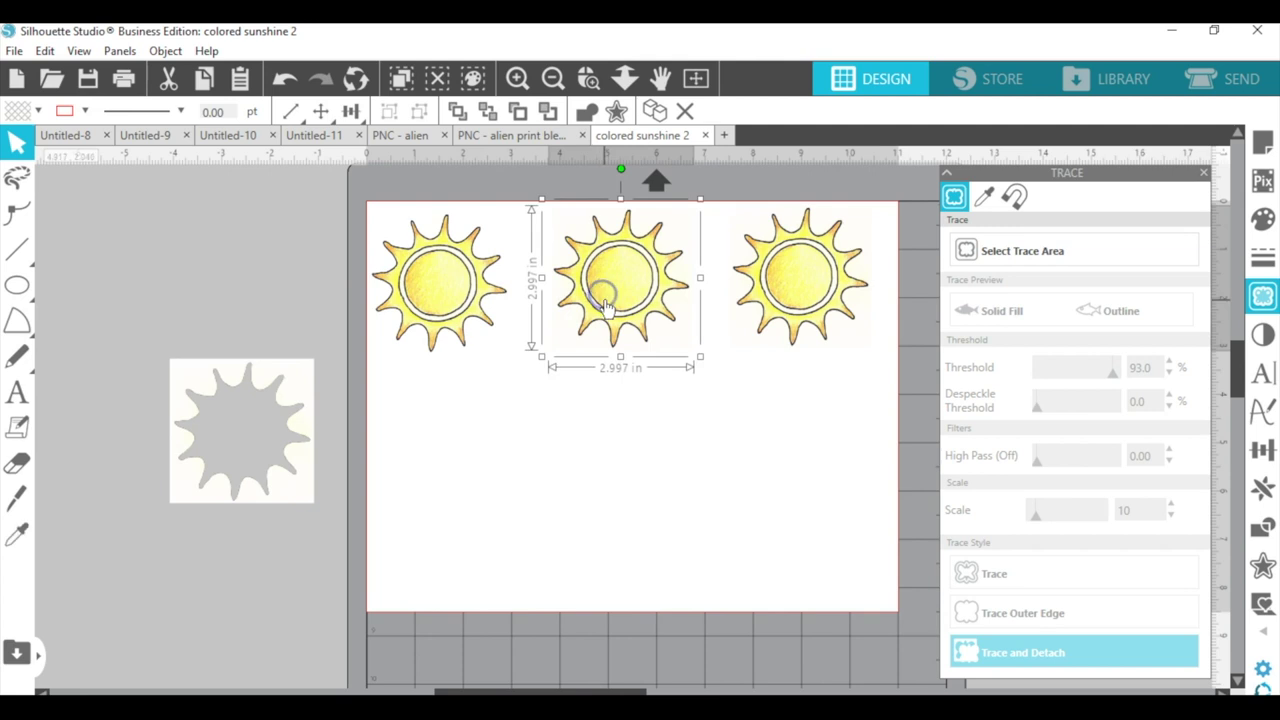
{"action": "left_click", "coordinate": [1052, 251]}
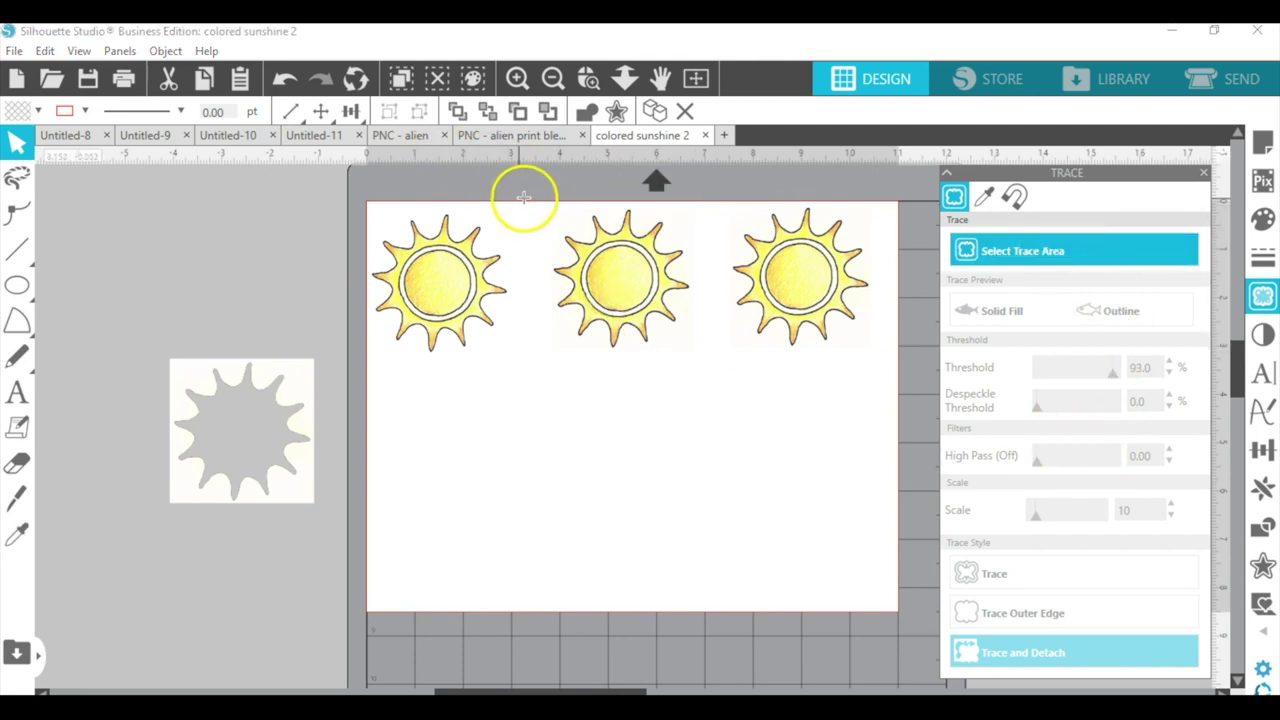
{"action": "left_click_drag", "start_coordinate": [523, 194], "coordinate": [703, 372]}
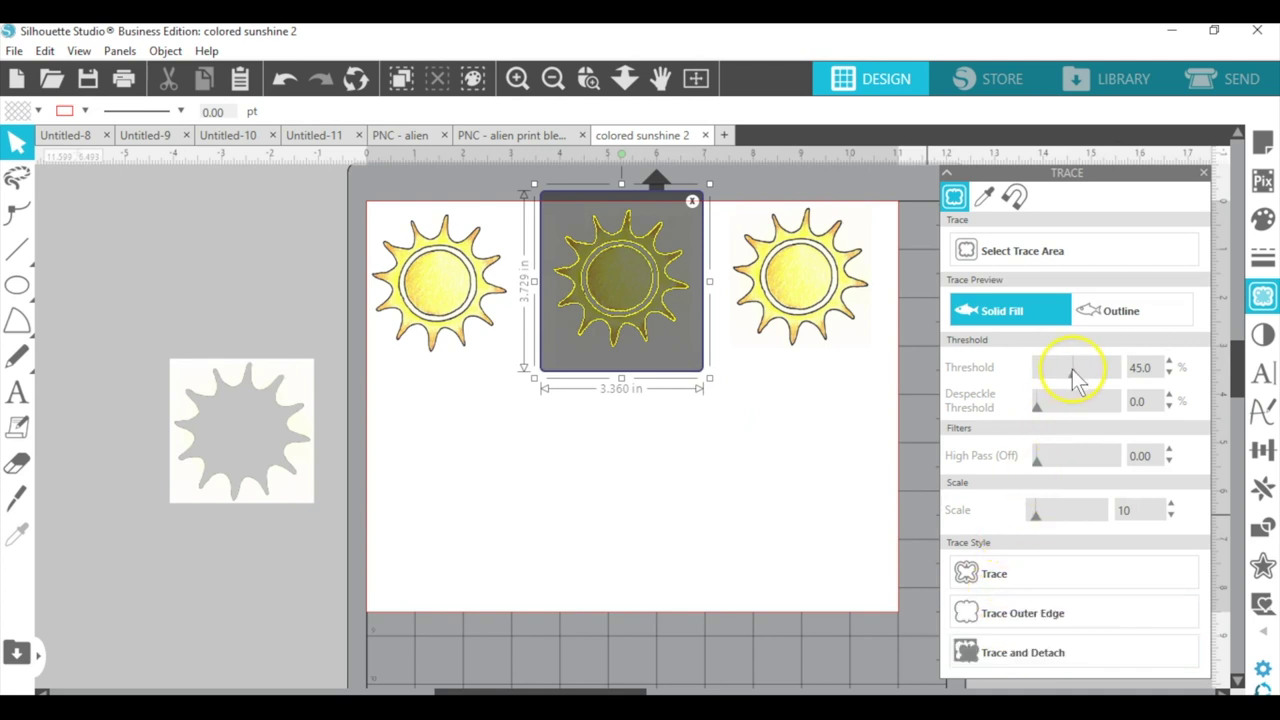
{"action": "left_click_drag", "start_coordinate": [1072, 371], "coordinate": [1104, 378]}
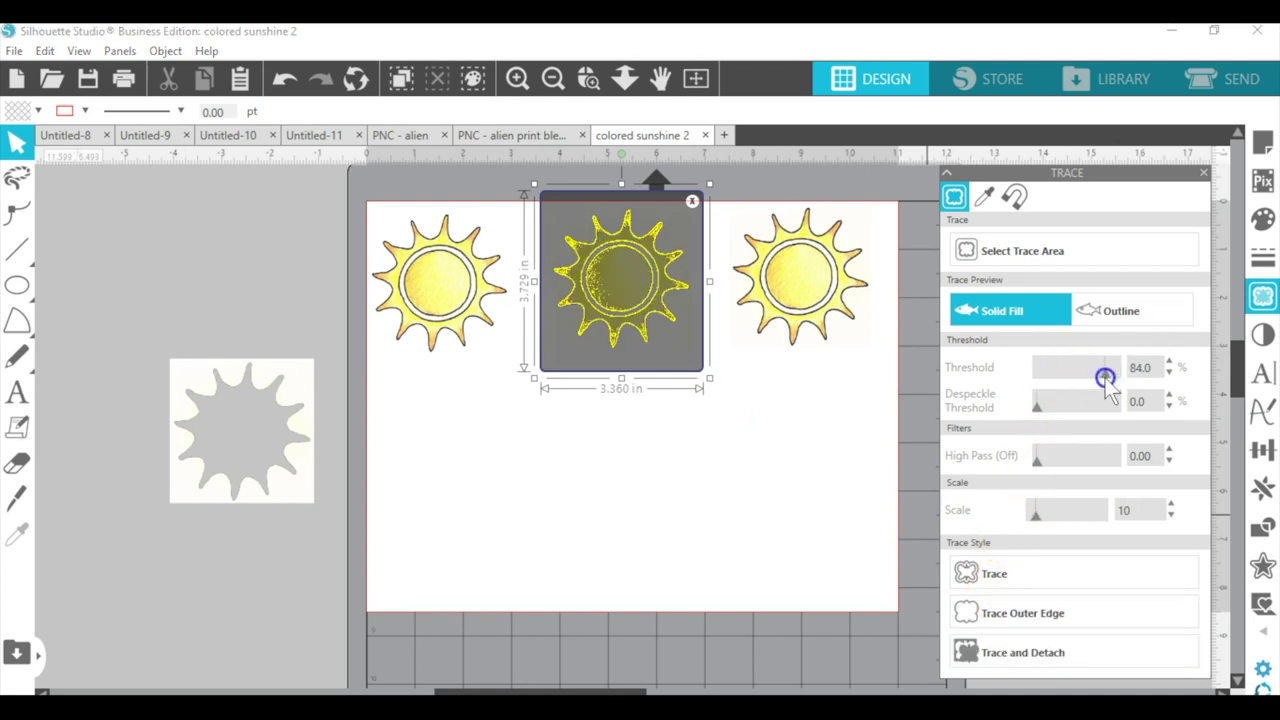
{"action": "left_click", "coordinate": [1000, 575]}
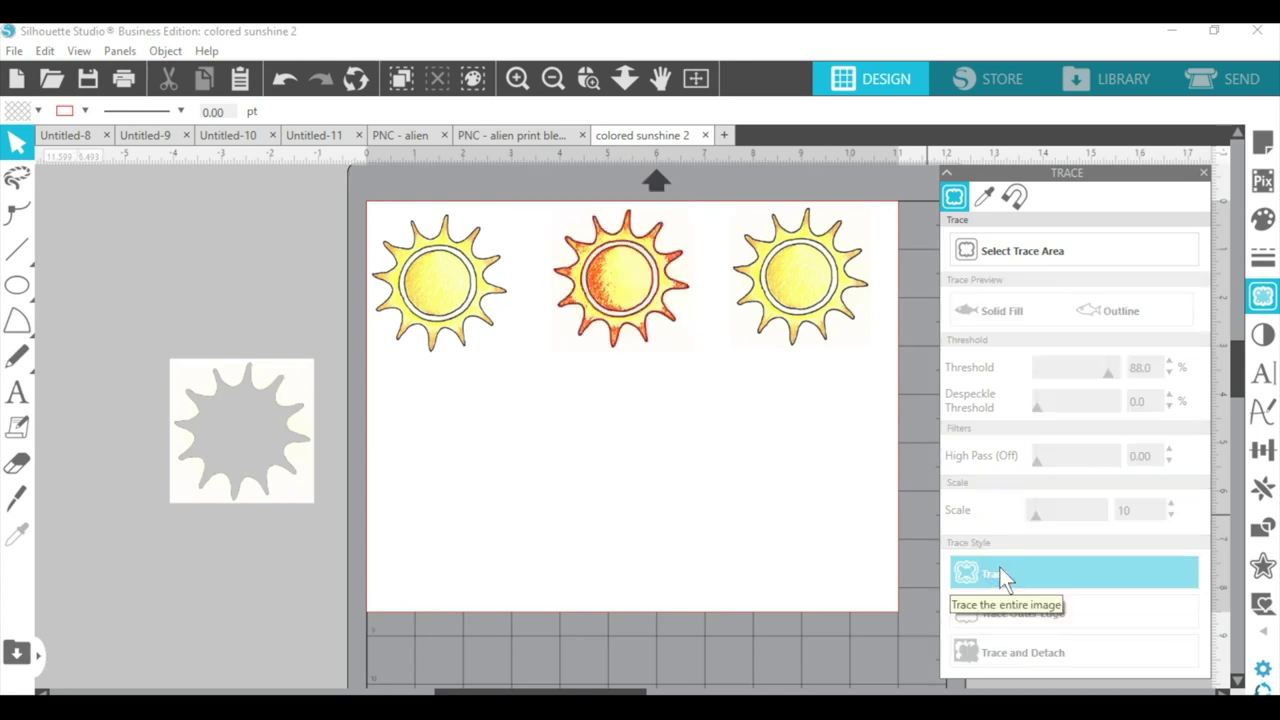
Move the middle sun image off its trace lines to inspect them and undo the move.
{"action": "left_click_drag", "start_coordinate": [605, 285], "coordinate": [612, 350]}
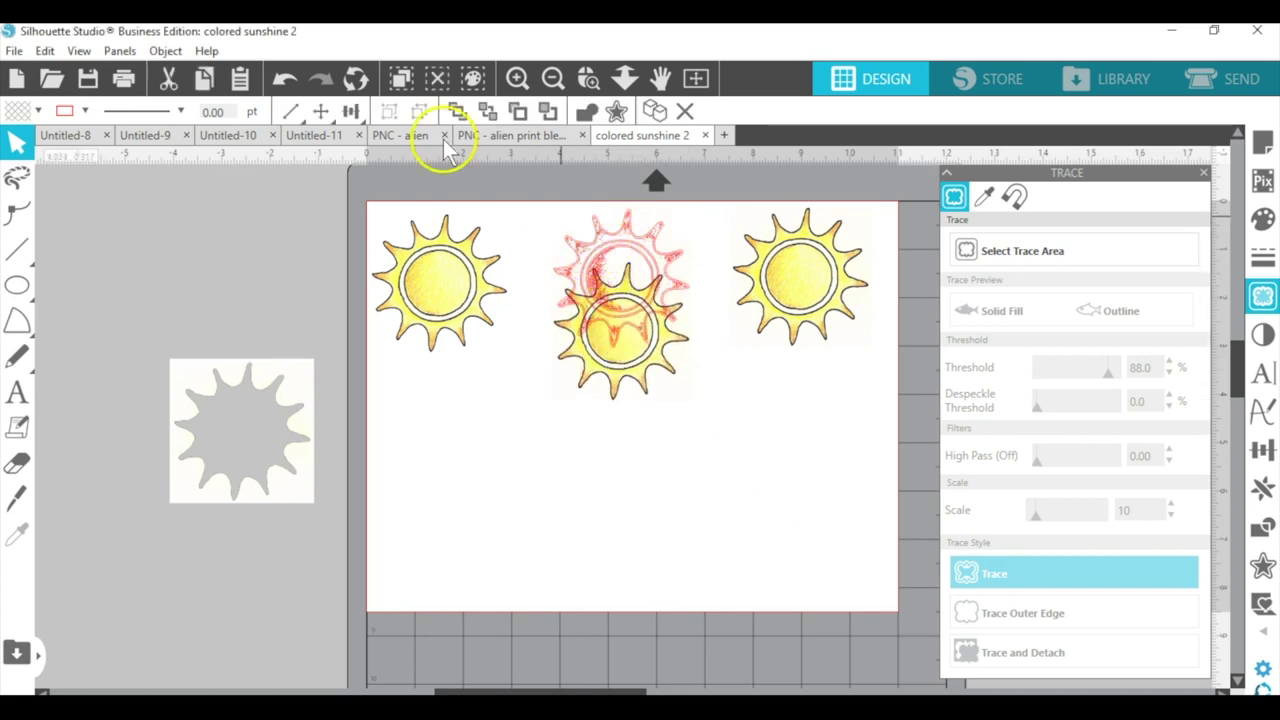
{"action": "left_click", "coordinate": [287, 80]}
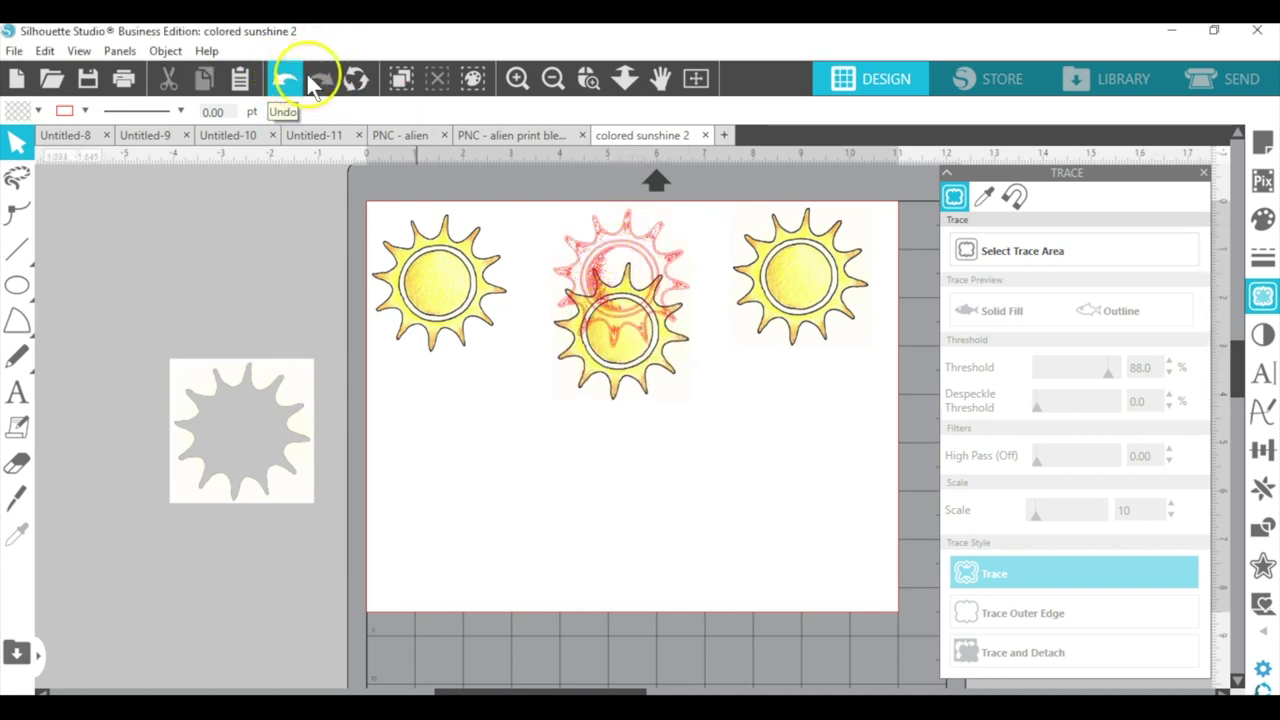
{"action": "left_click", "coordinate": [284, 80]}
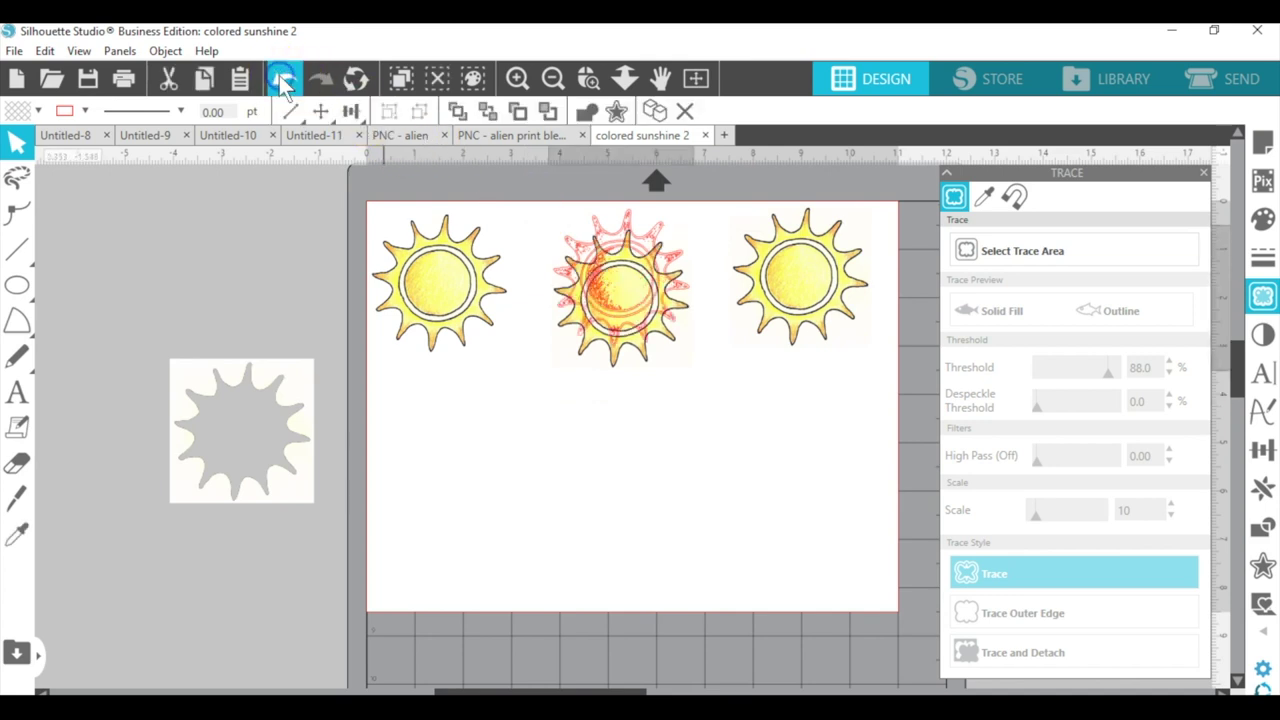
Trace the outer edge of the third sun with a 65% threshold.
{"action": "left_click", "coordinate": [1080, 252]}
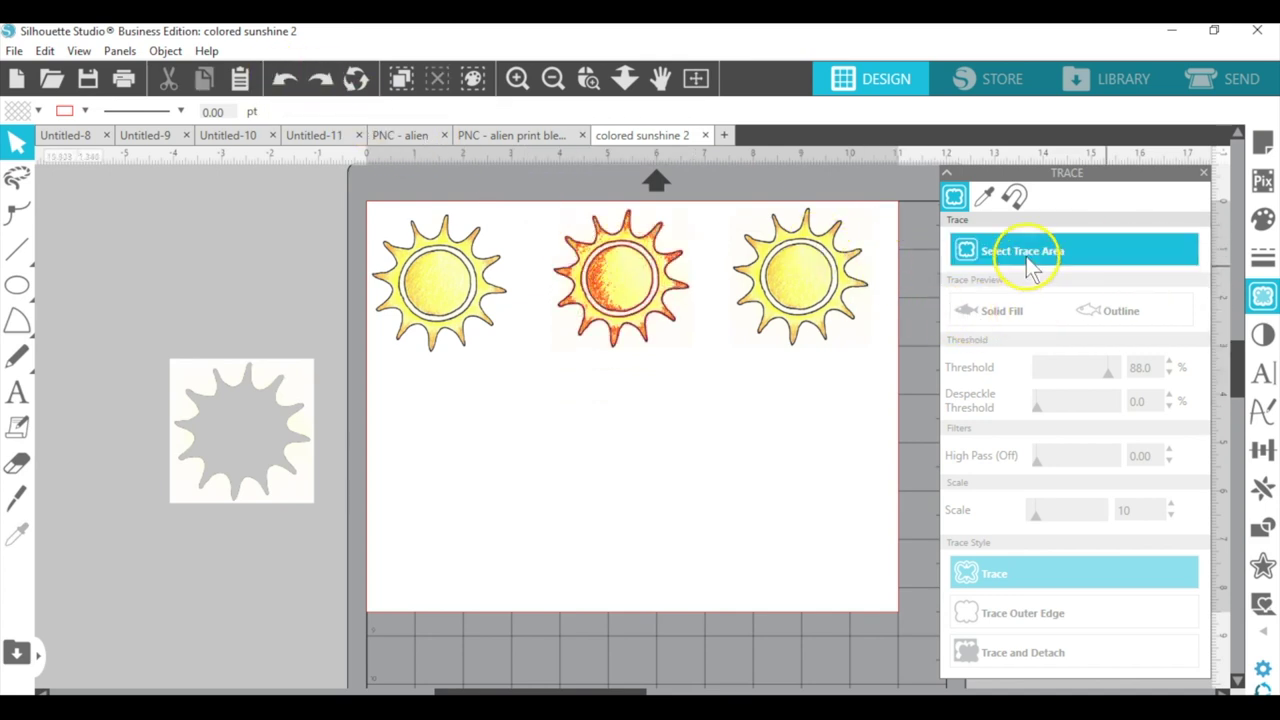
{"action": "mouse_move", "coordinate": [714, 197]}
{"action": "left_mouse_down"}
{"action": "mouse_move", "coordinate": [853, 317]}
{"action": "mouse_move", "coordinate": [883, 372]}
{"action": "left_mouse_up"}
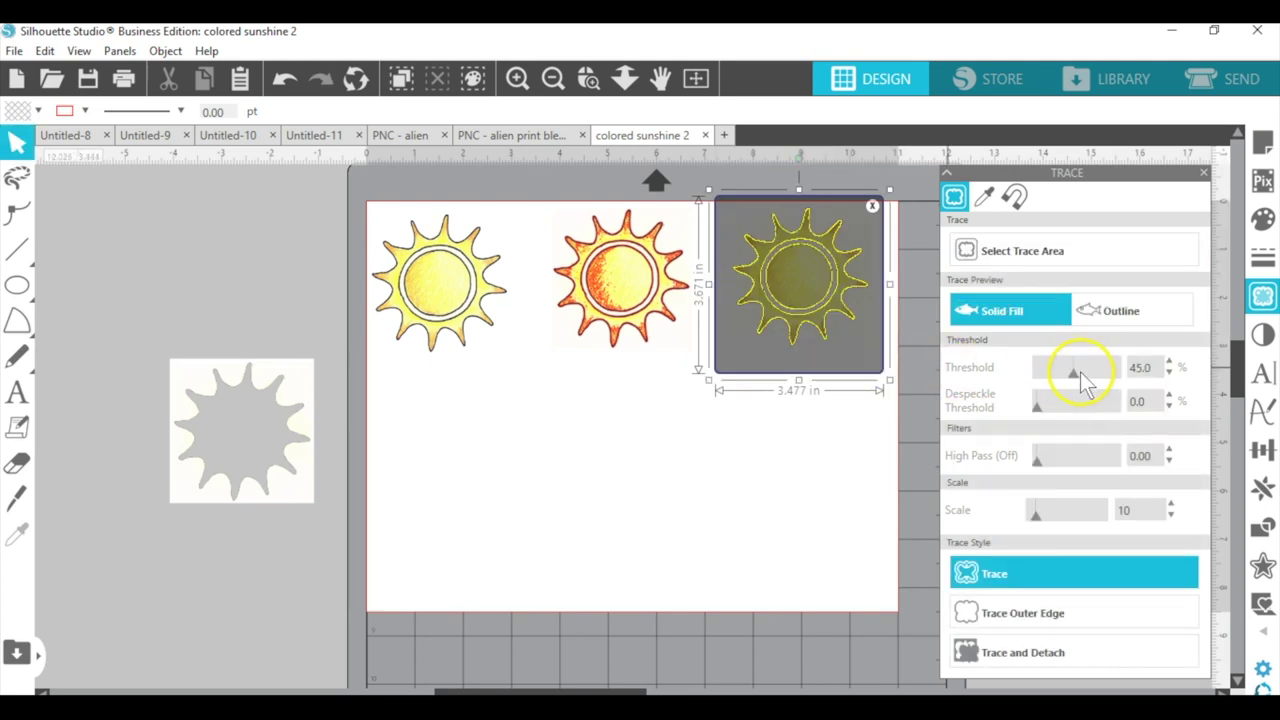
{"action": "left_click_drag", "start_coordinate": [1075, 376], "coordinate": [1093, 385]}
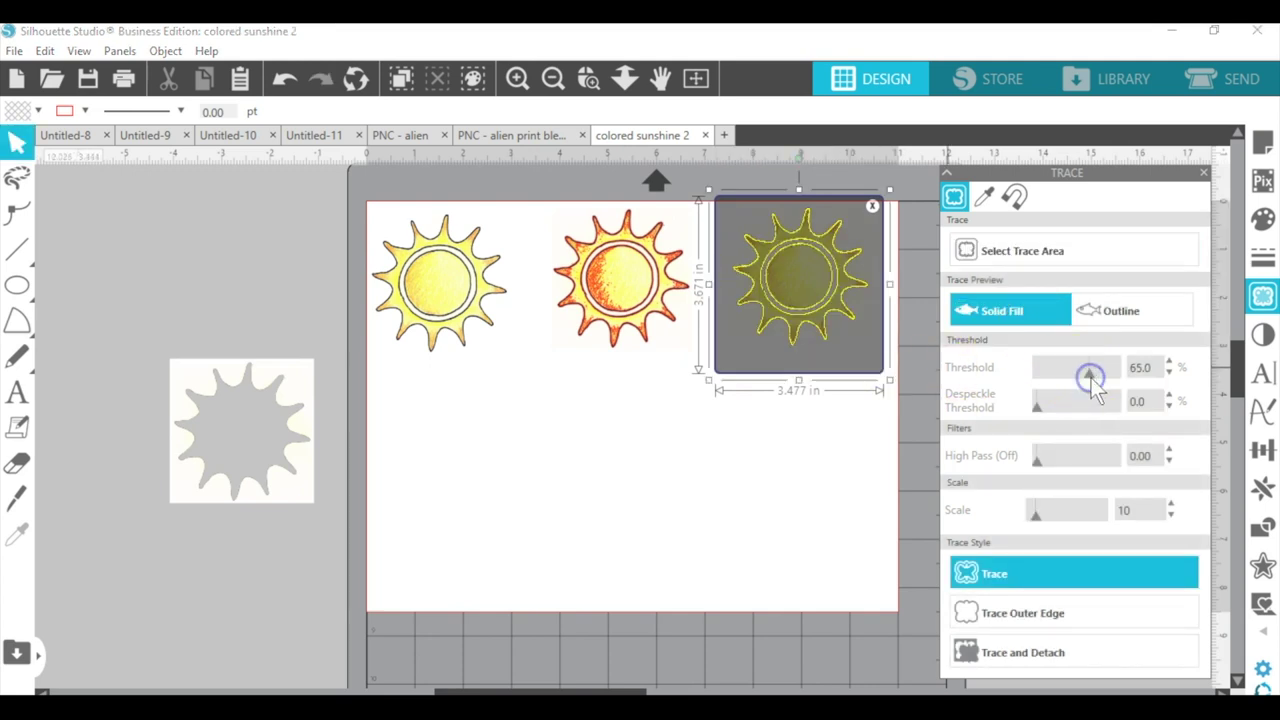
{"action": "left_click", "coordinate": [1000, 656]}
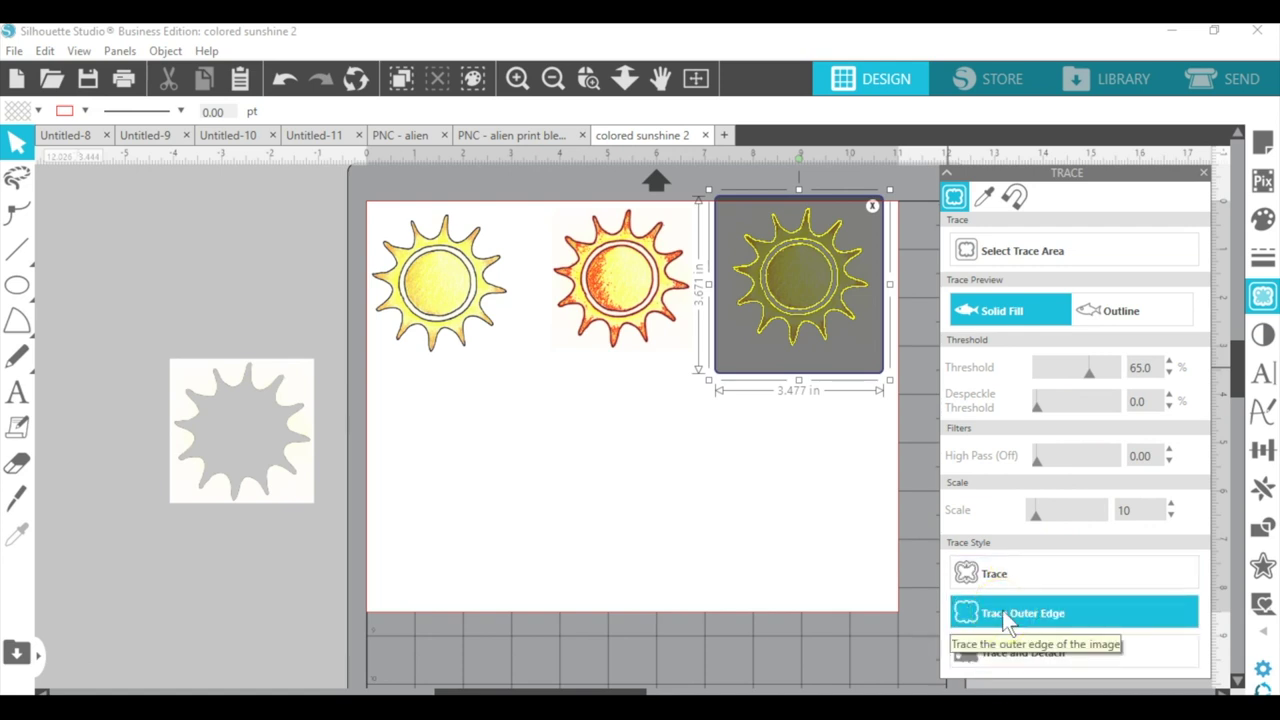
{"action": "left_click", "coordinate": [1002, 610]}
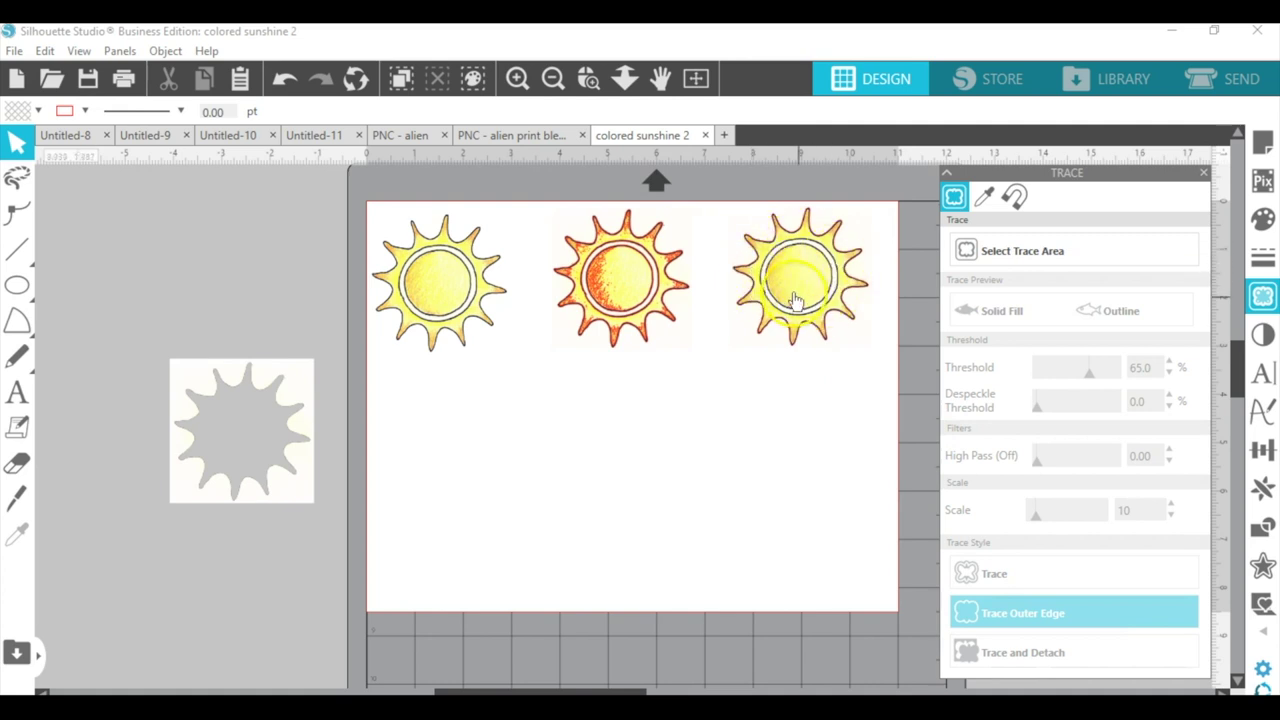
Shift the third sun image down to inspect its outer-edge trace and undo the shift.
{"action": "left_click_drag", "start_coordinate": [806, 292], "coordinate": [801, 345]}
{"action": "left_click", "coordinate": [858, 290]}
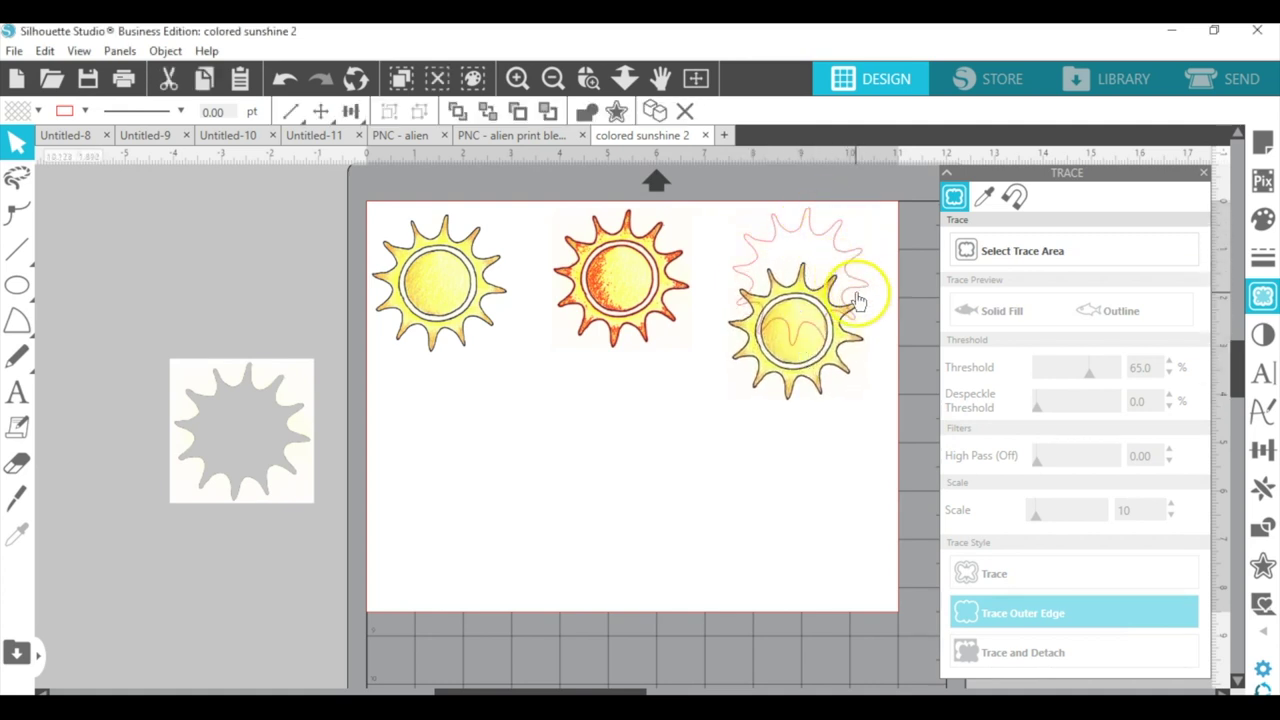
{"action": "left_click", "coordinate": [285, 79]}
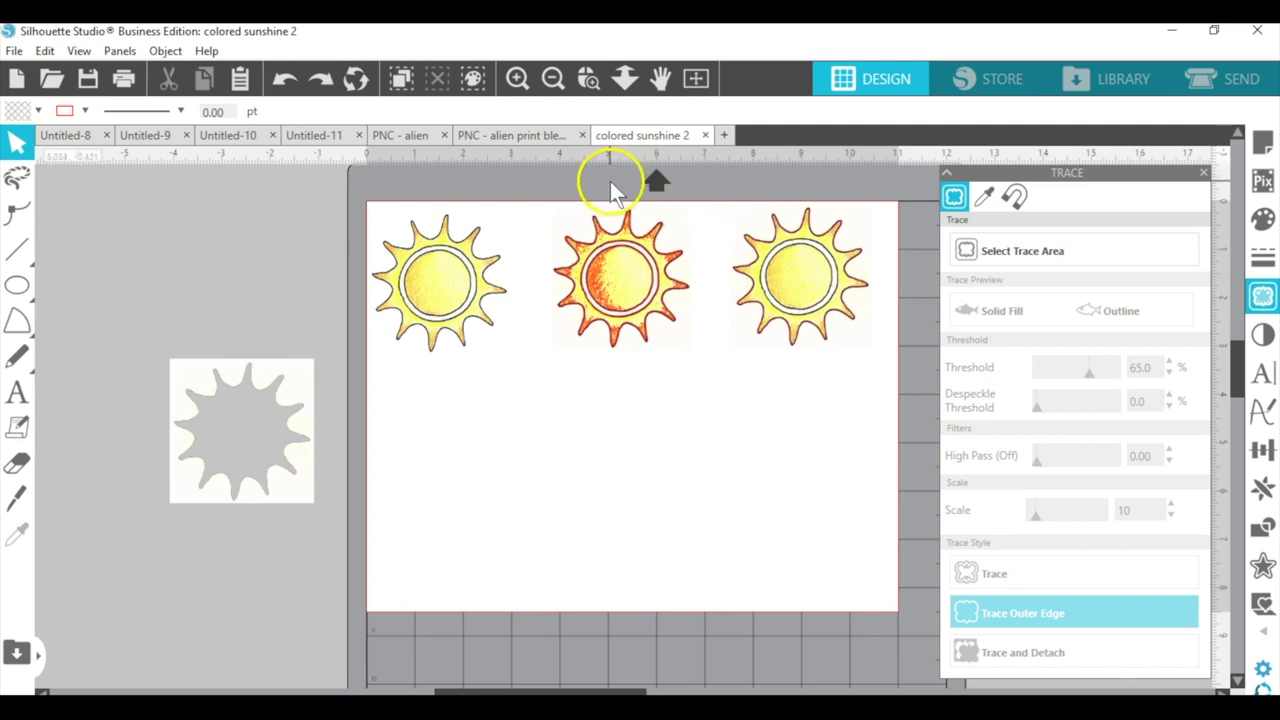
Group the middle and third suns with their trace lines and move both off the page.
{"action": "left_click", "coordinate": [590, 268]}
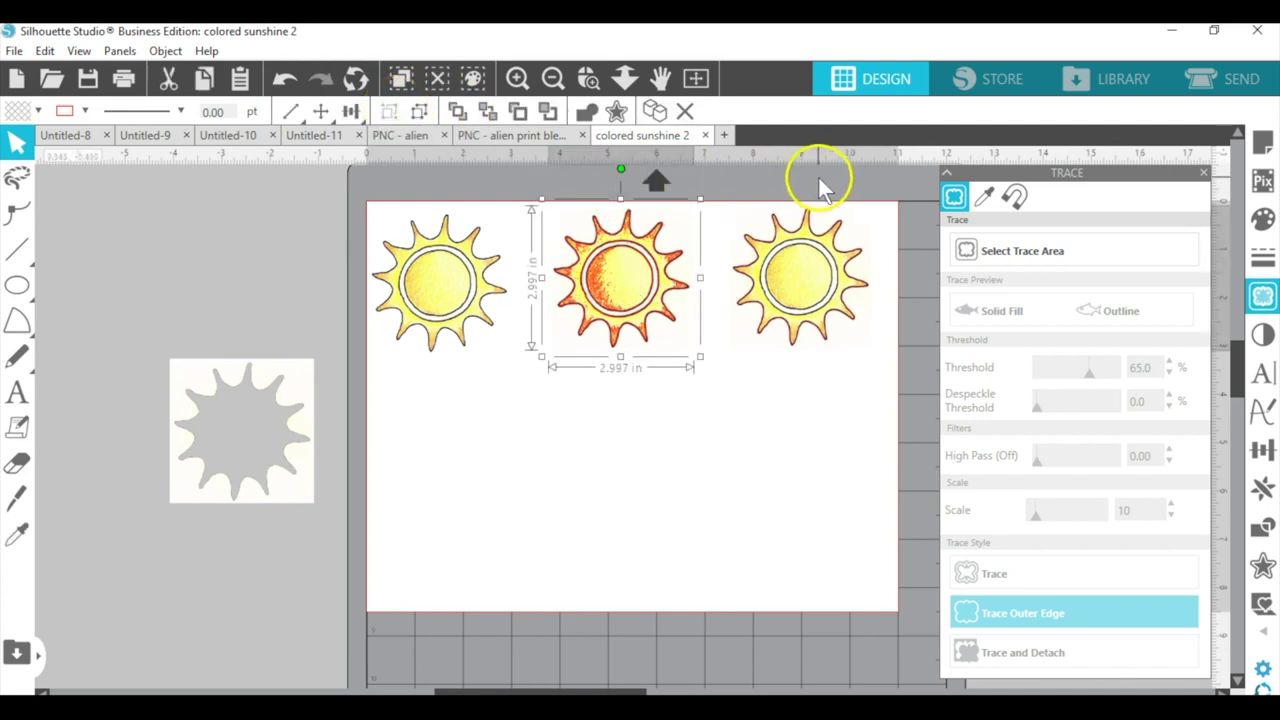
{"action": "left_click", "coordinate": [809, 256]}
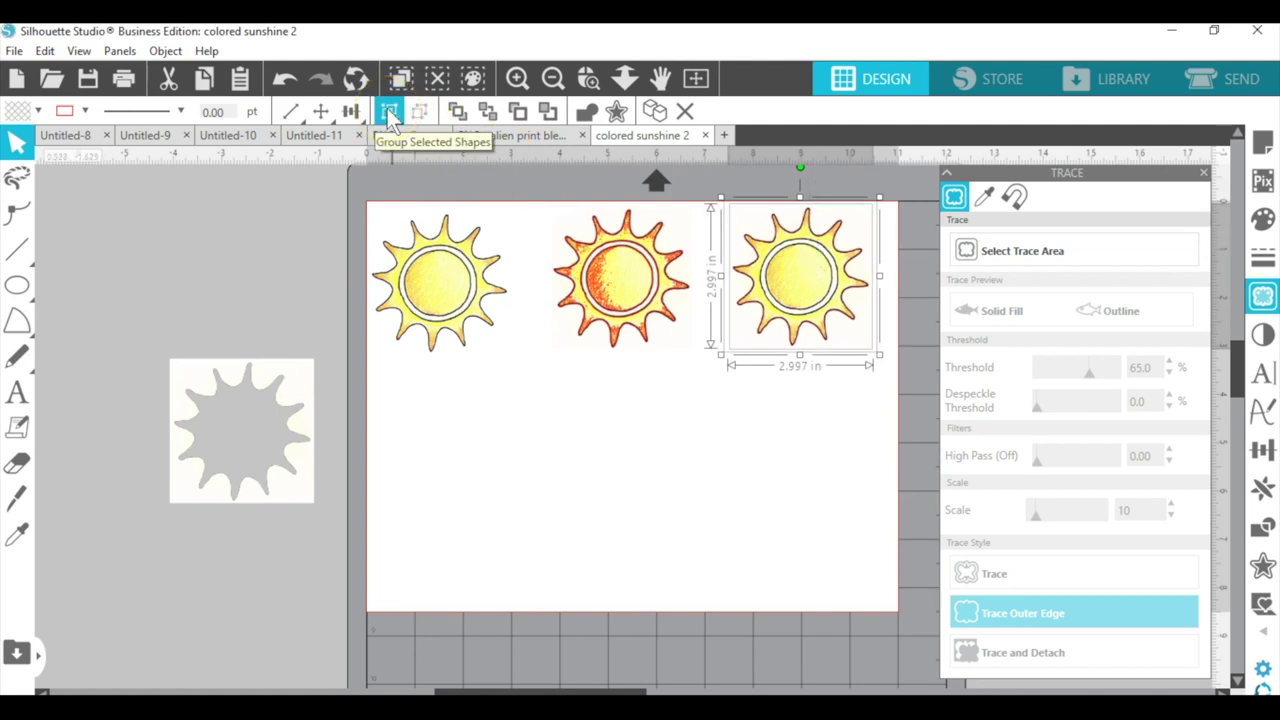
{"action": "left_click", "coordinate": [572, 280]}
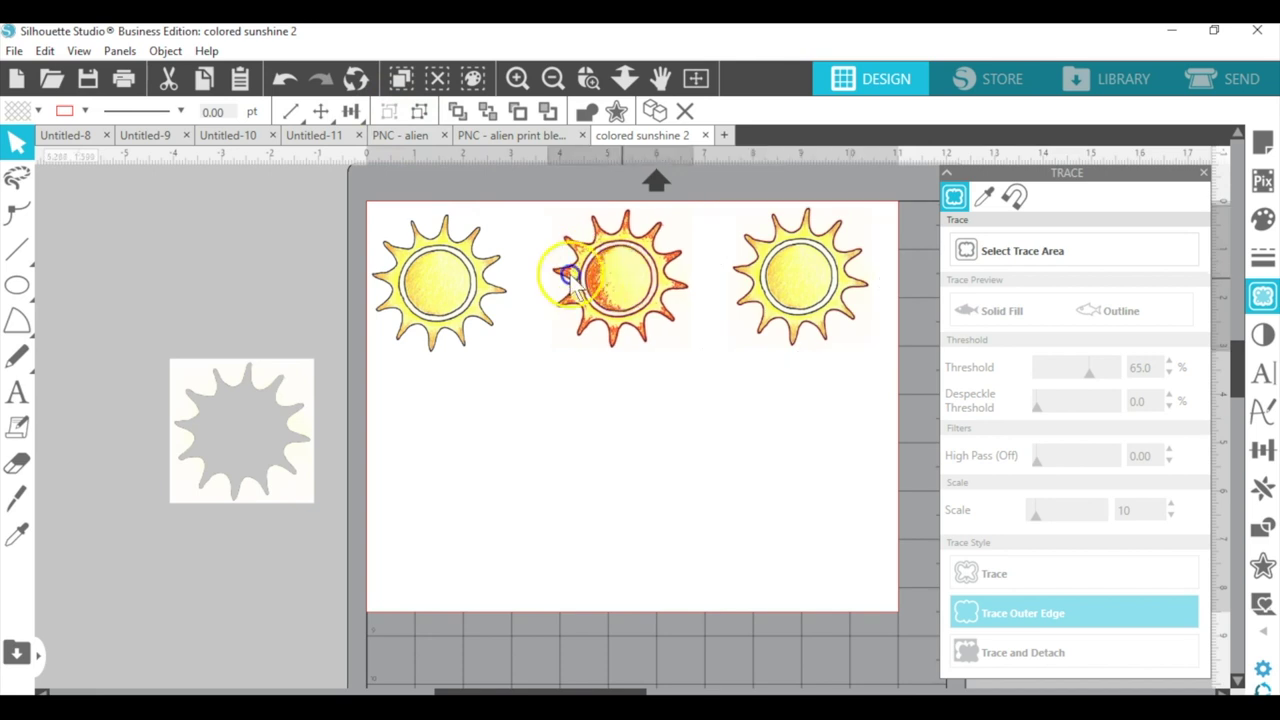
{"action": "left_click_drag", "start_coordinate": [572, 280], "coordinate": [190, 264]}
{"action": "left_click_drag", "start_coordinate": [805, 318], "coordinate": [277, 609]}
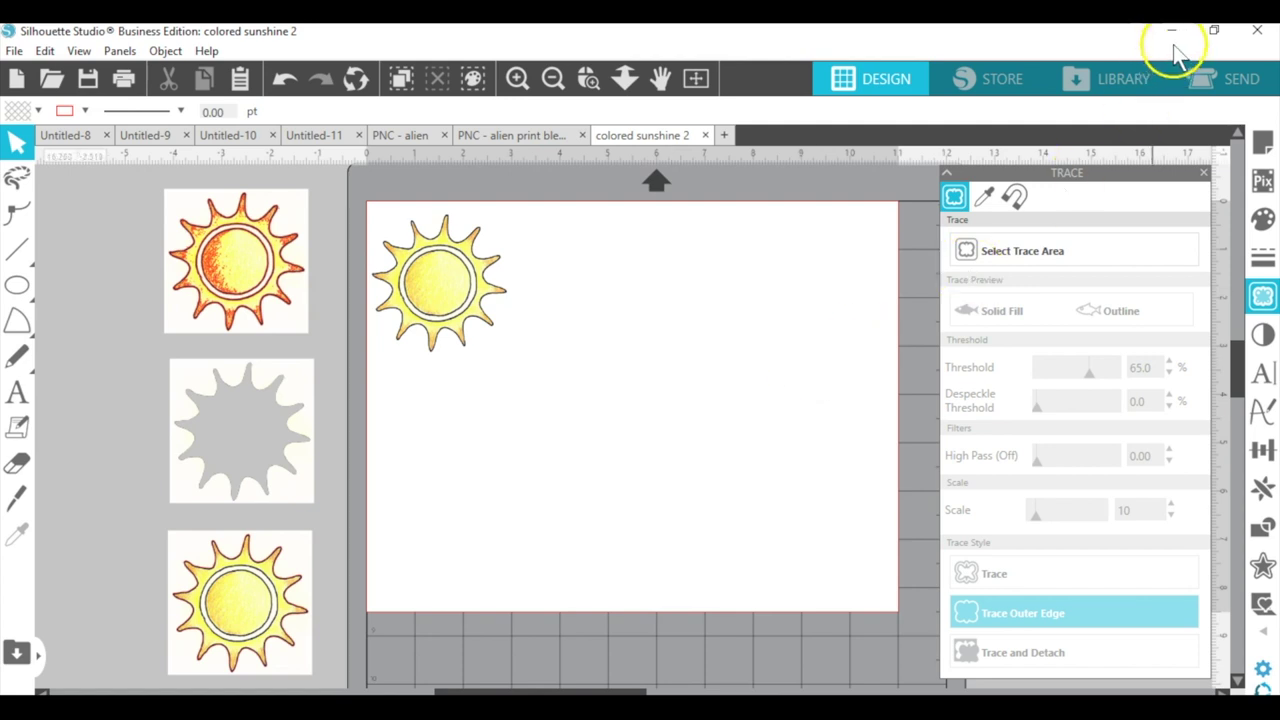
Review the remaining sun's cut lines in the Send view and return to the design.
{"action": "left_click", "coordinate": [1232, 90]}
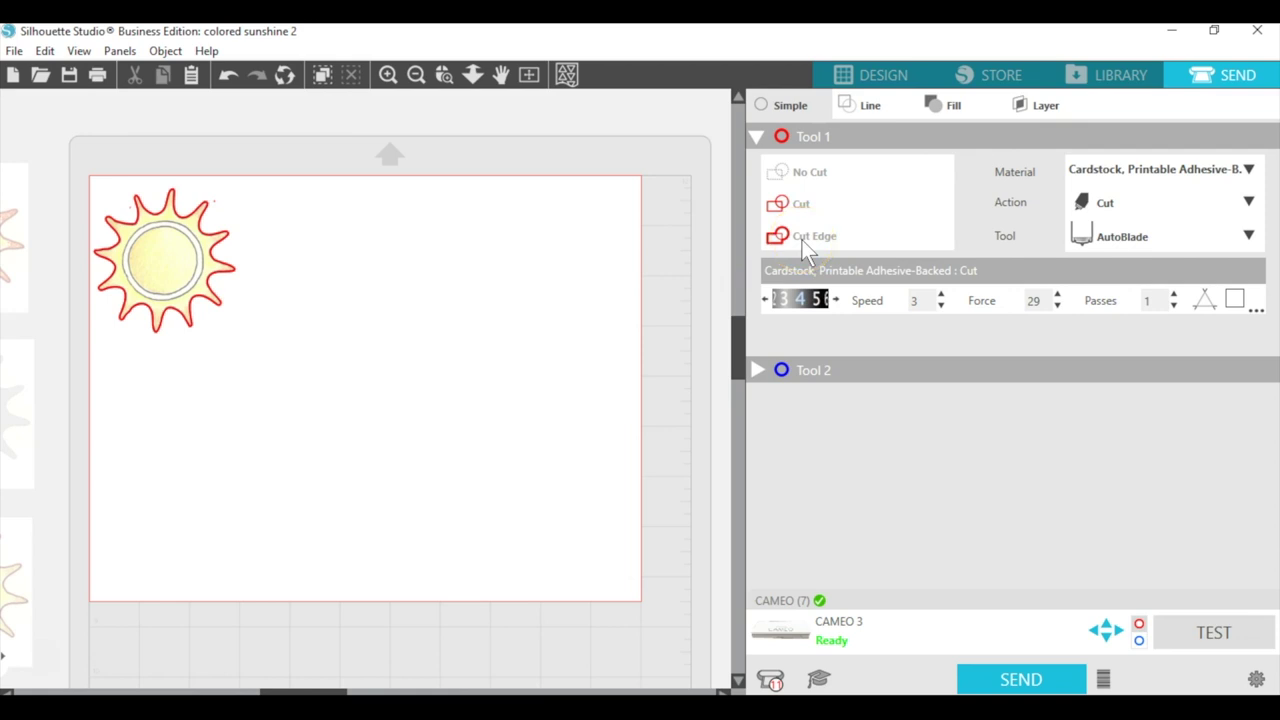
{"action": "left_click", "coordinate": [885, 78]}
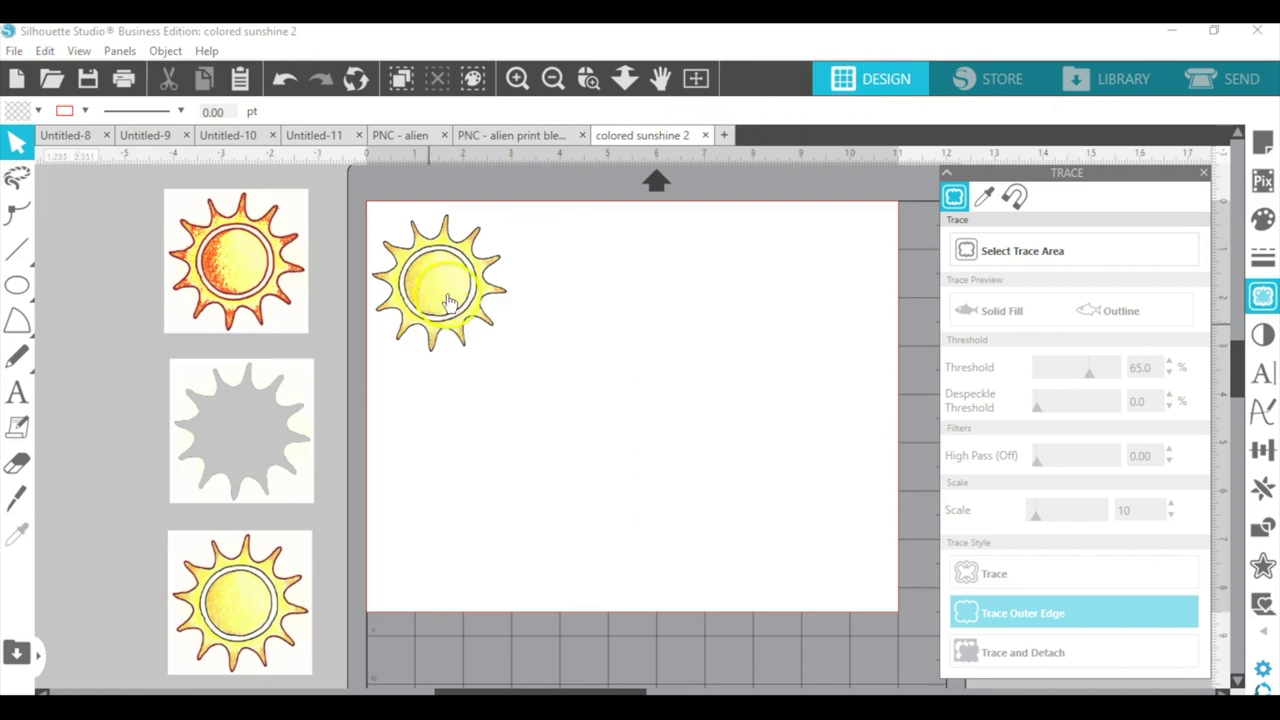
Resize the detached sun on the page to 1.450 in wide with its proportions kept.
{"action": "left_click", "coordinate": [447, 295]}
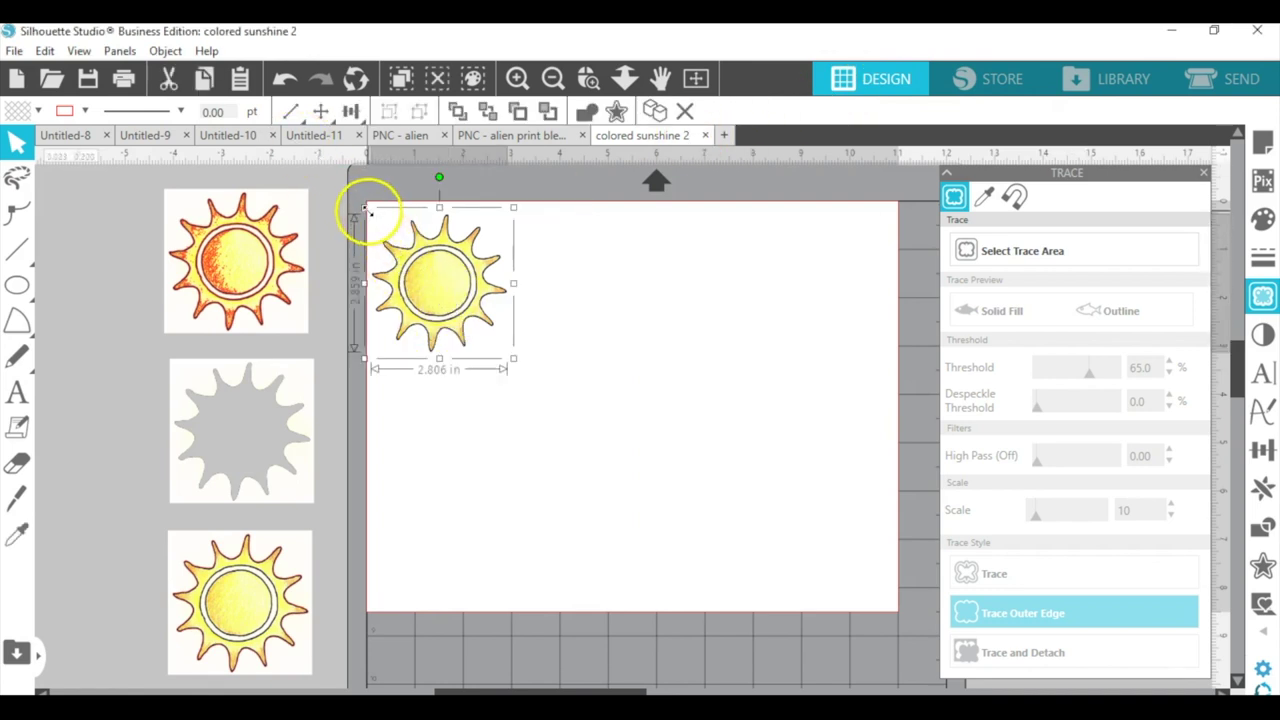
{"action": "left_click_drag", "start_coordinate": [366, 210], "coordinate": [419, 266]}
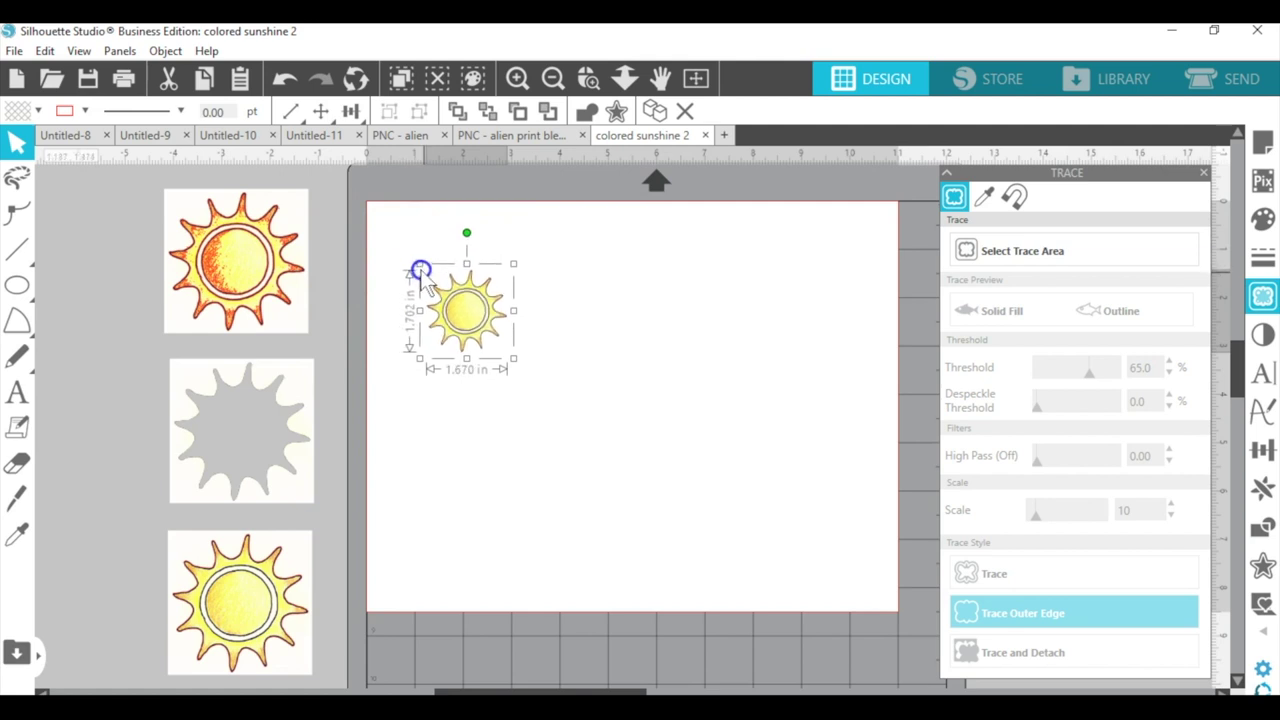
{"action": "left_click", "coordinate": [290, 111]}
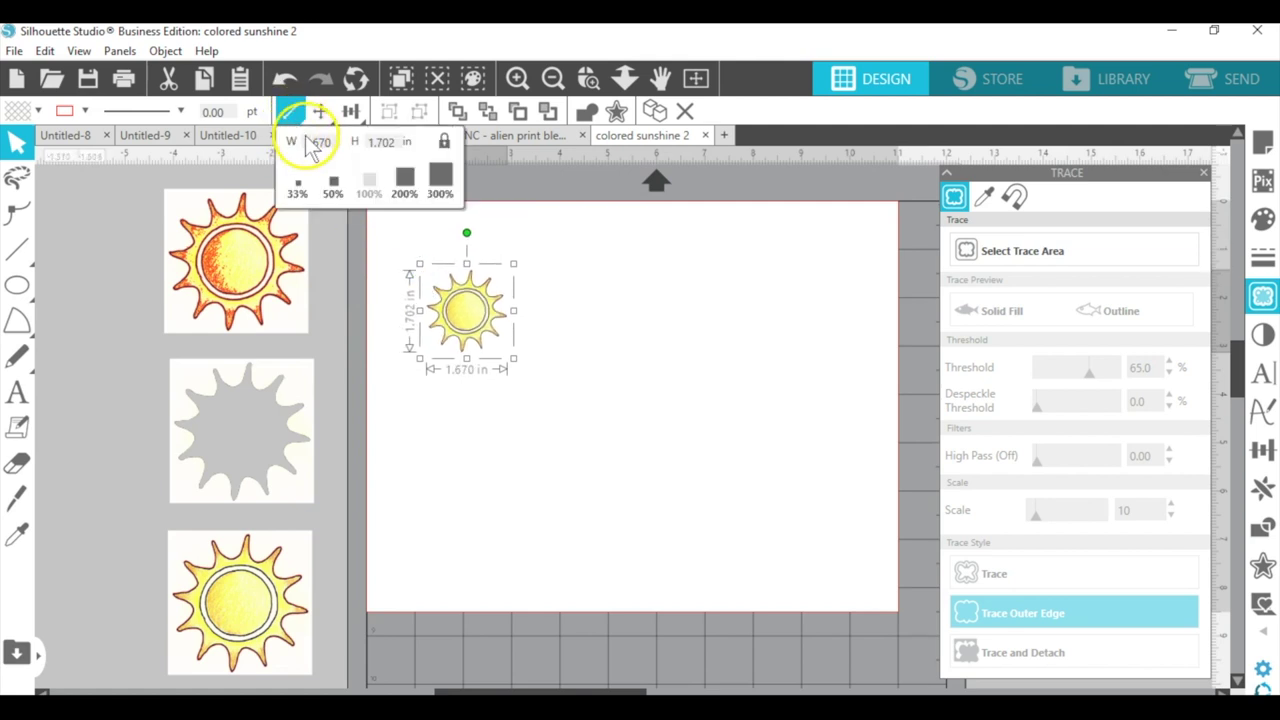
{"action": "left_click", "coordinate": [318, 143]}
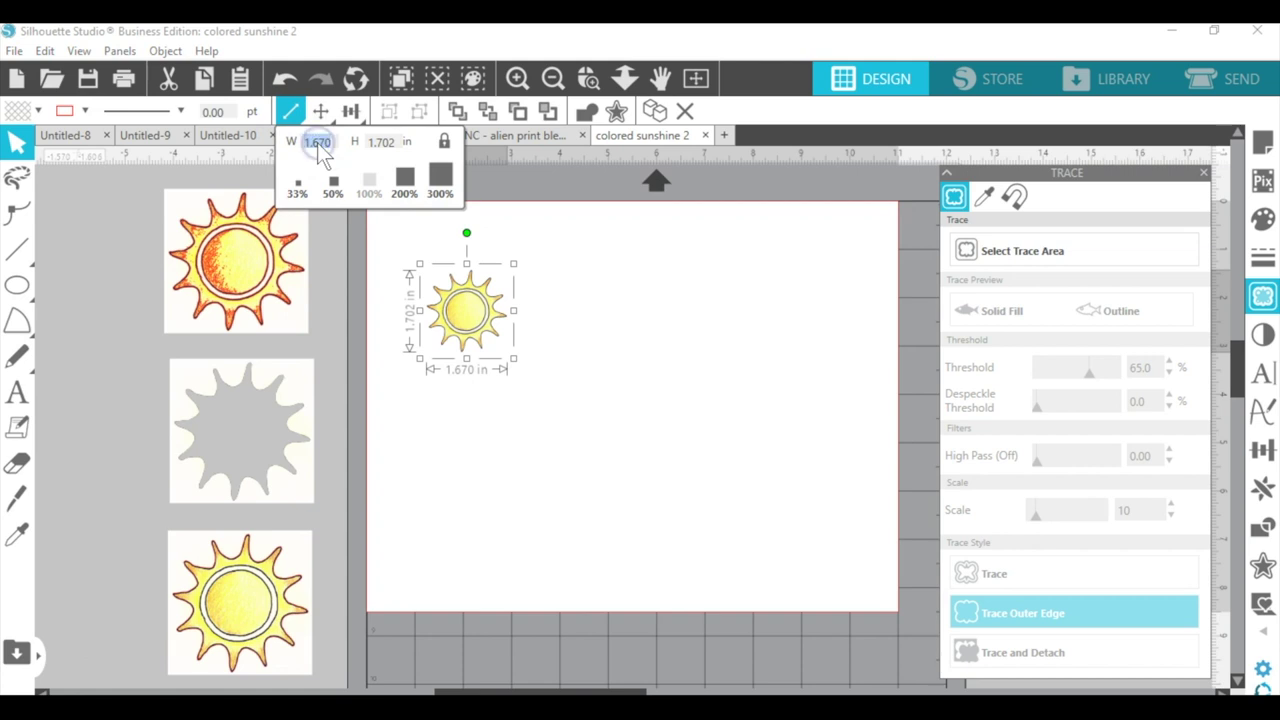
{"action": "key", "text": "Return"}
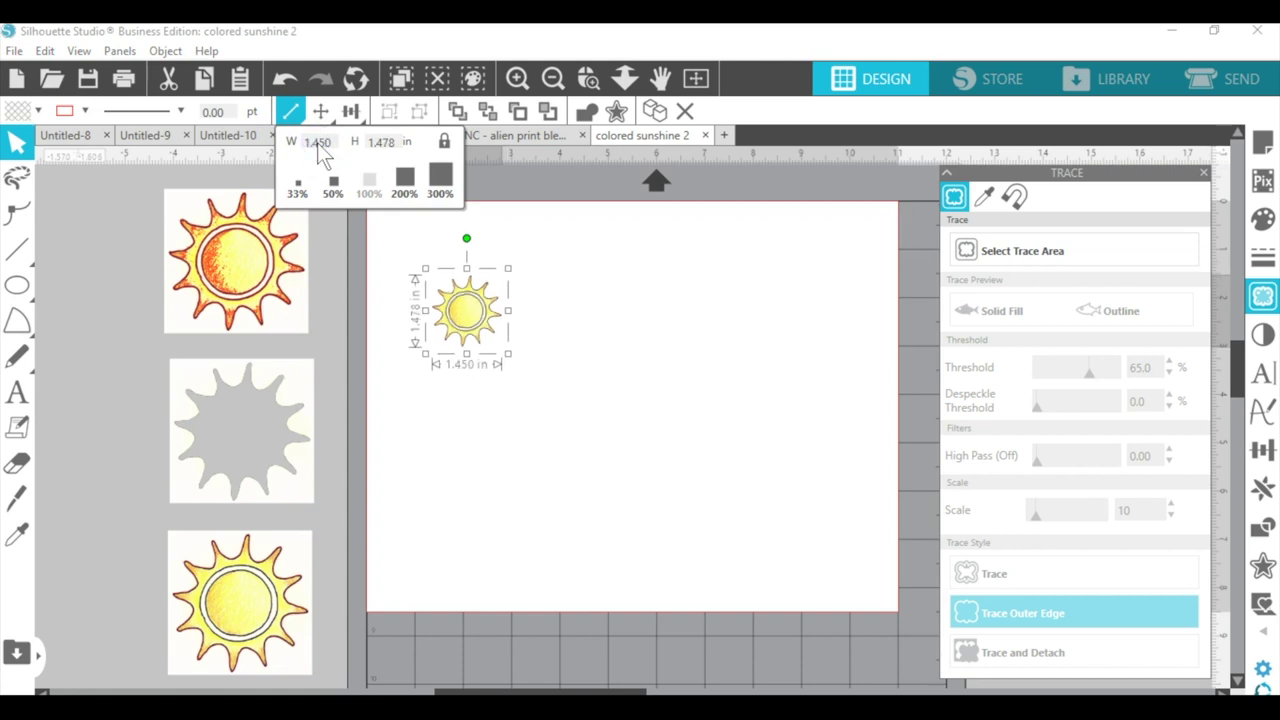
{"action": "left_click", "coordinate": [561, 319]}
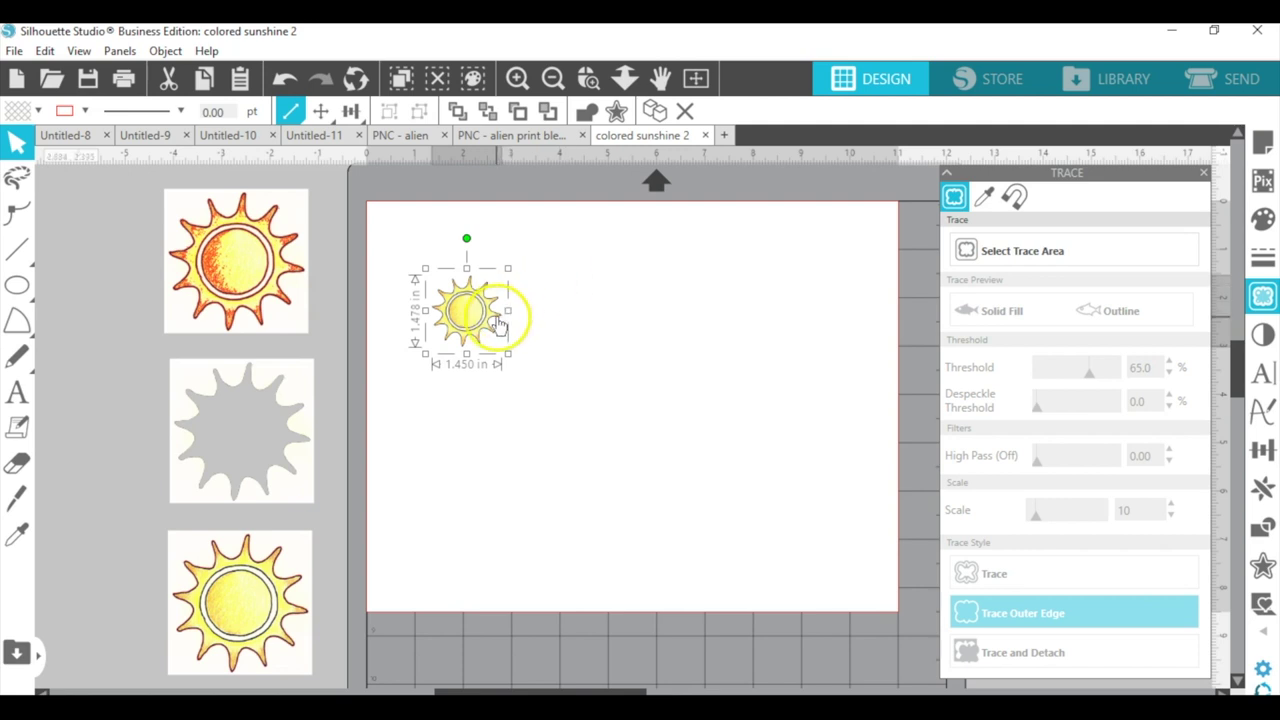
{"action": "left_click", "coordinate": [603, 88]}
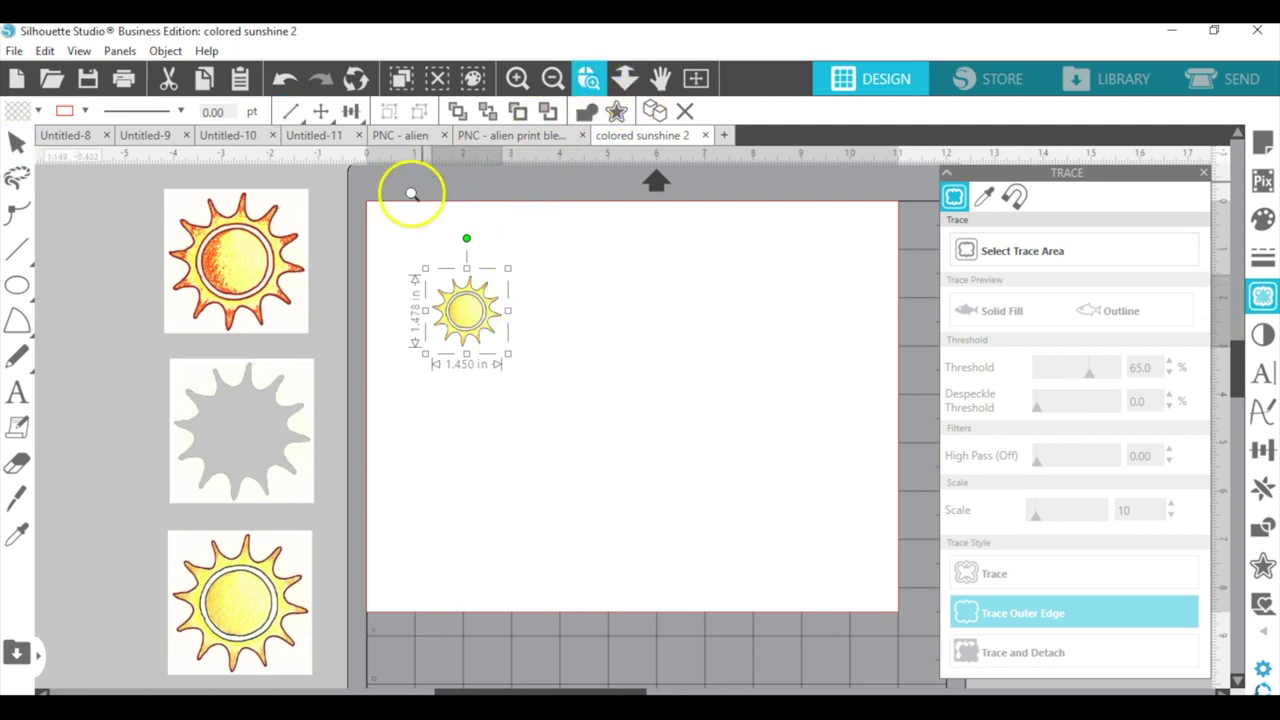
{"action": "left_click_drag", "start_coordinate": [395, 222], "coordinate": [562, 392]}
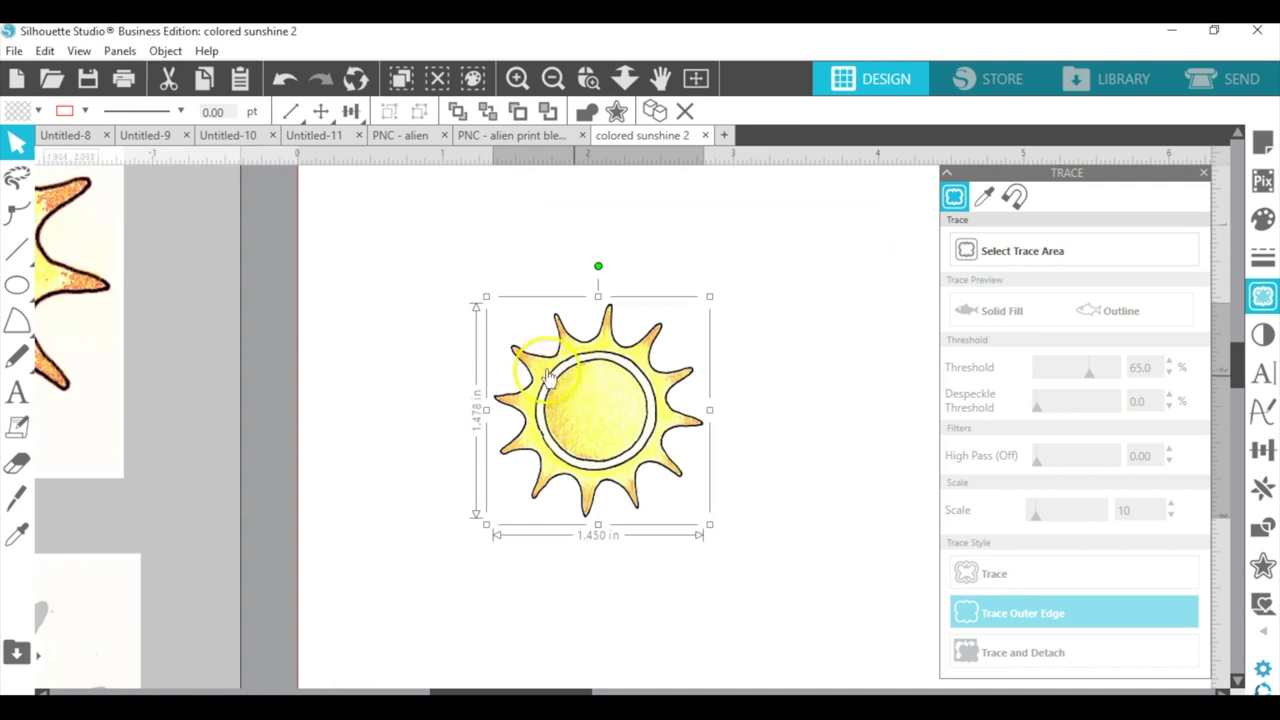
{"action": "left_click", "coordinate": [18, 395]}
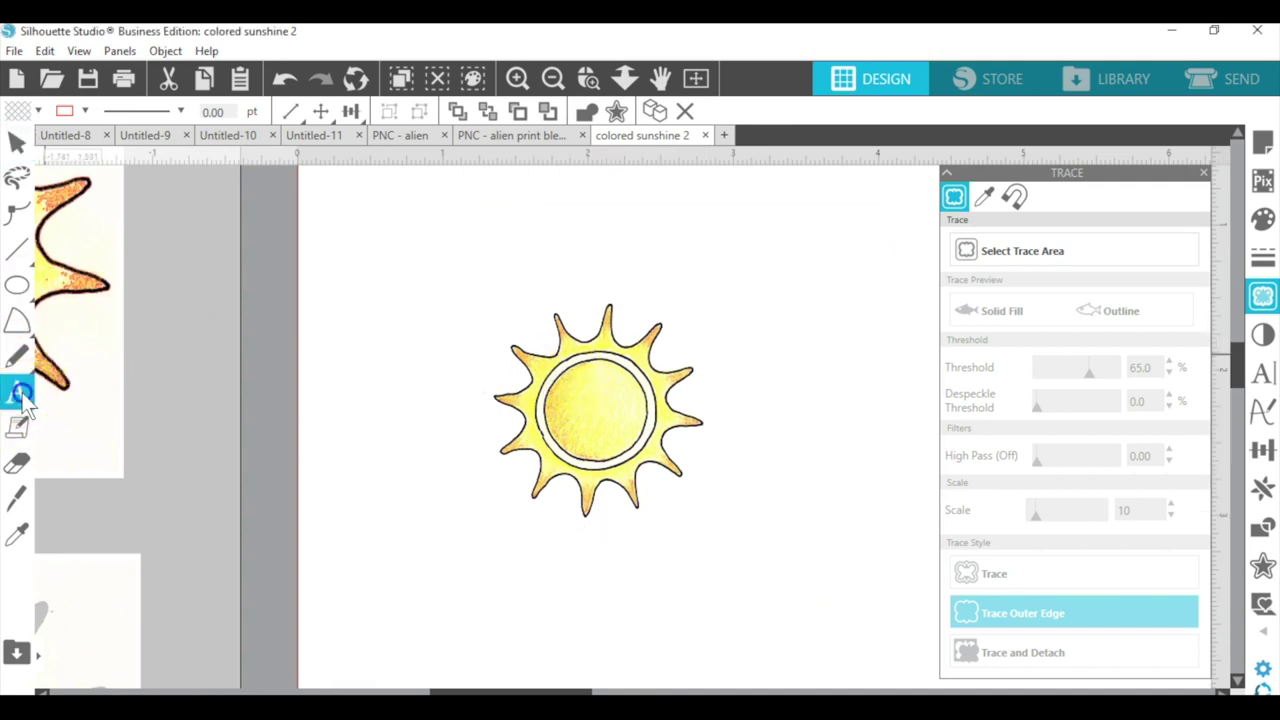
{"action": "left_click", "coordinate": [572, 392]}
{"action": "key", "text": "Escape"}
{"action": "left_click", "coordinate": [634, 424]}
{"action": "key", "text": "e"}
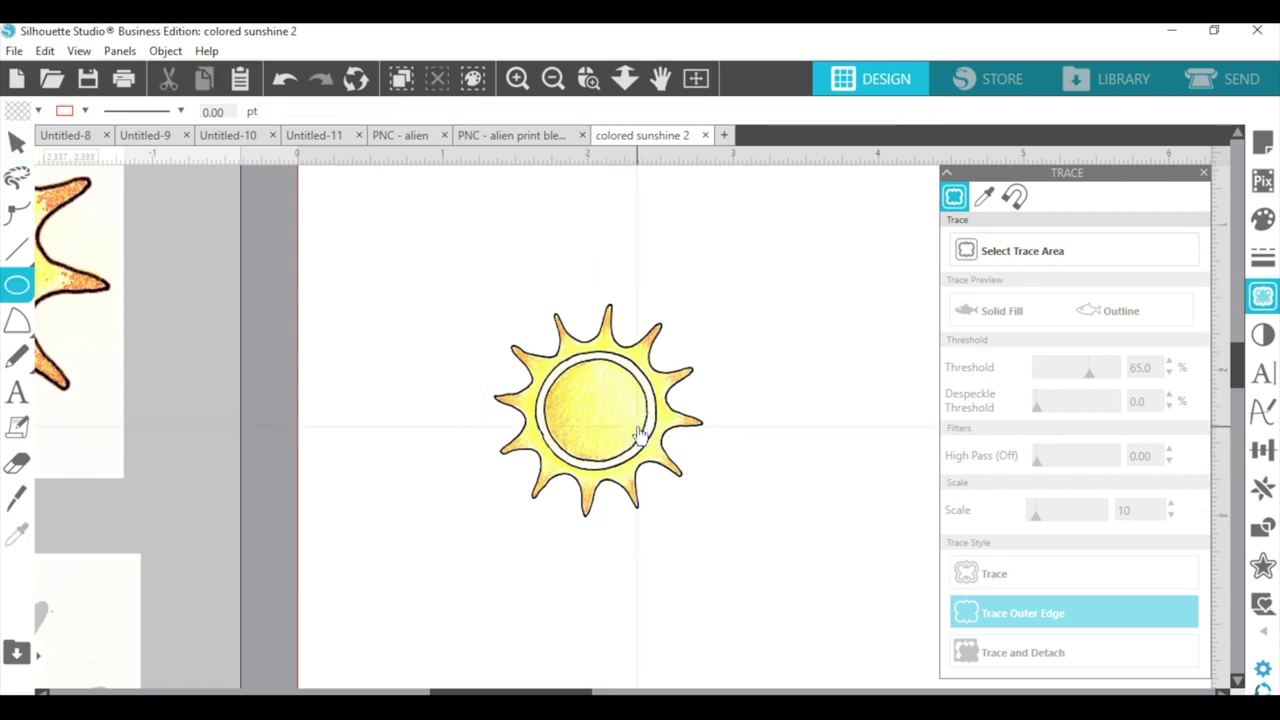
Add the text "Hey, Sunshine!" on two lines, starting over the center of the small sun.
{"action": "left_click", "coordinate": [18, 393]}
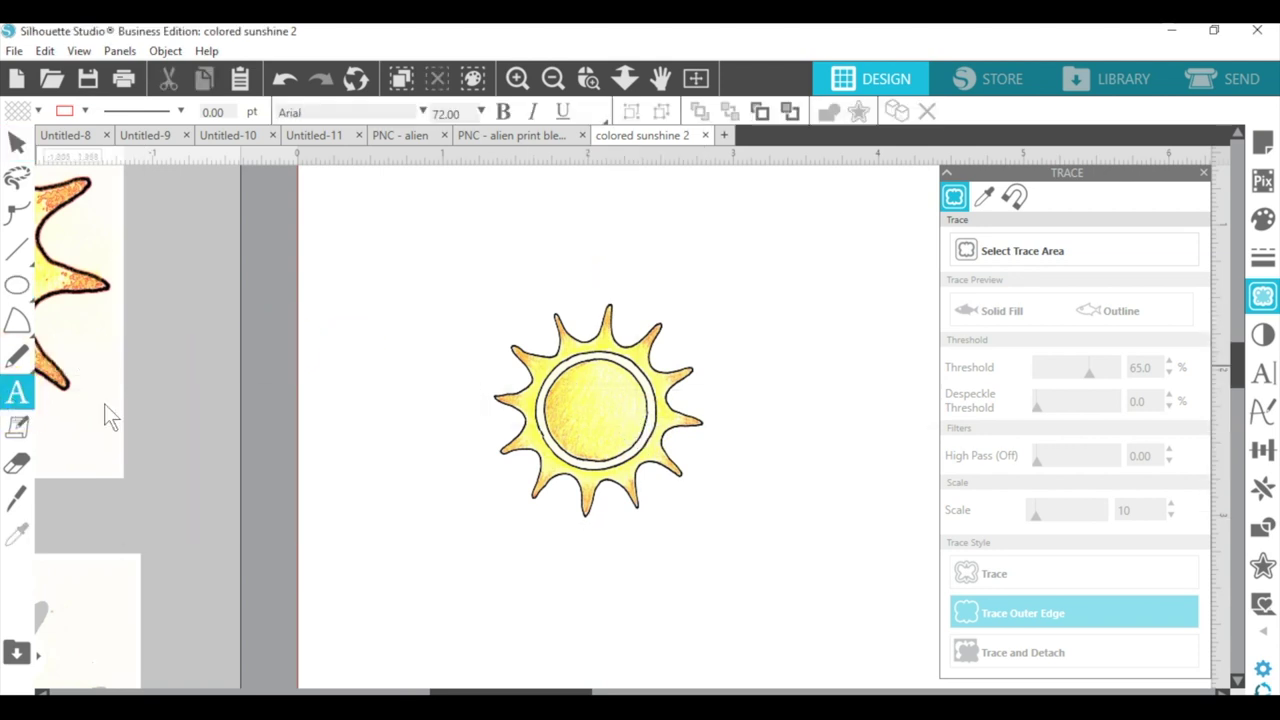
{"action": "left_click", "coordinate": [572, 392]}
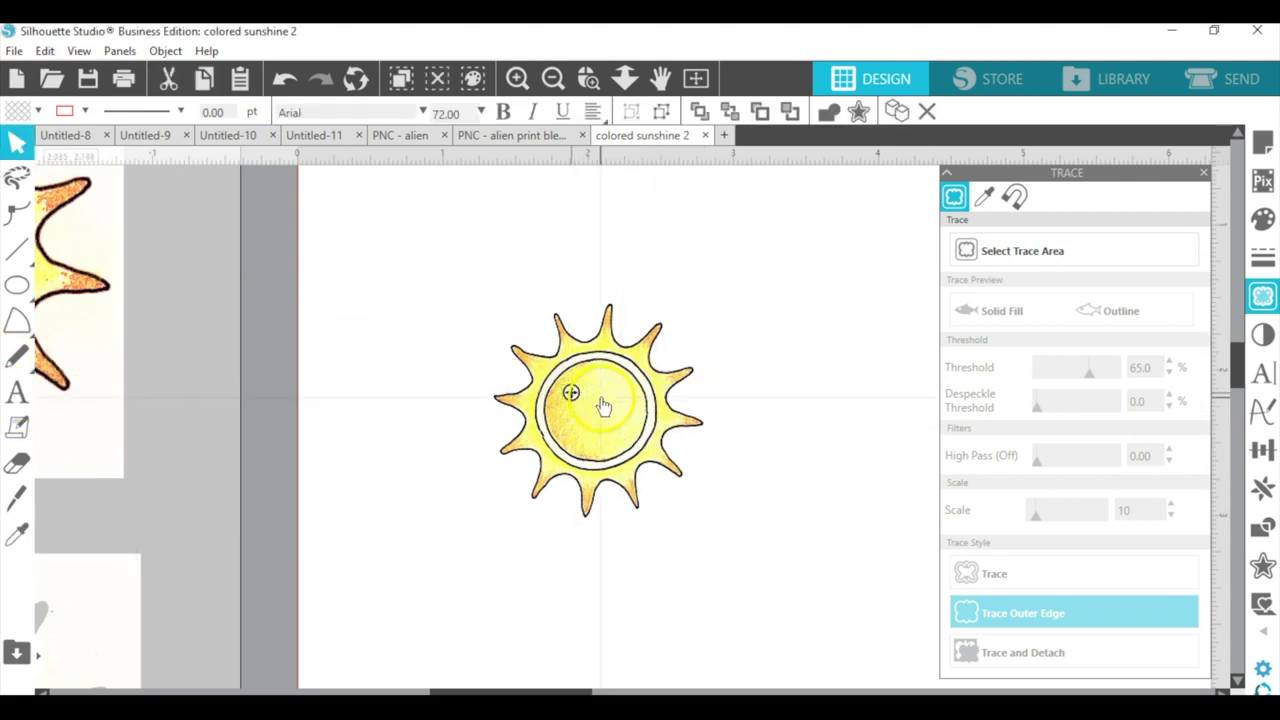
{"action": "type", "text": "Hey,"}
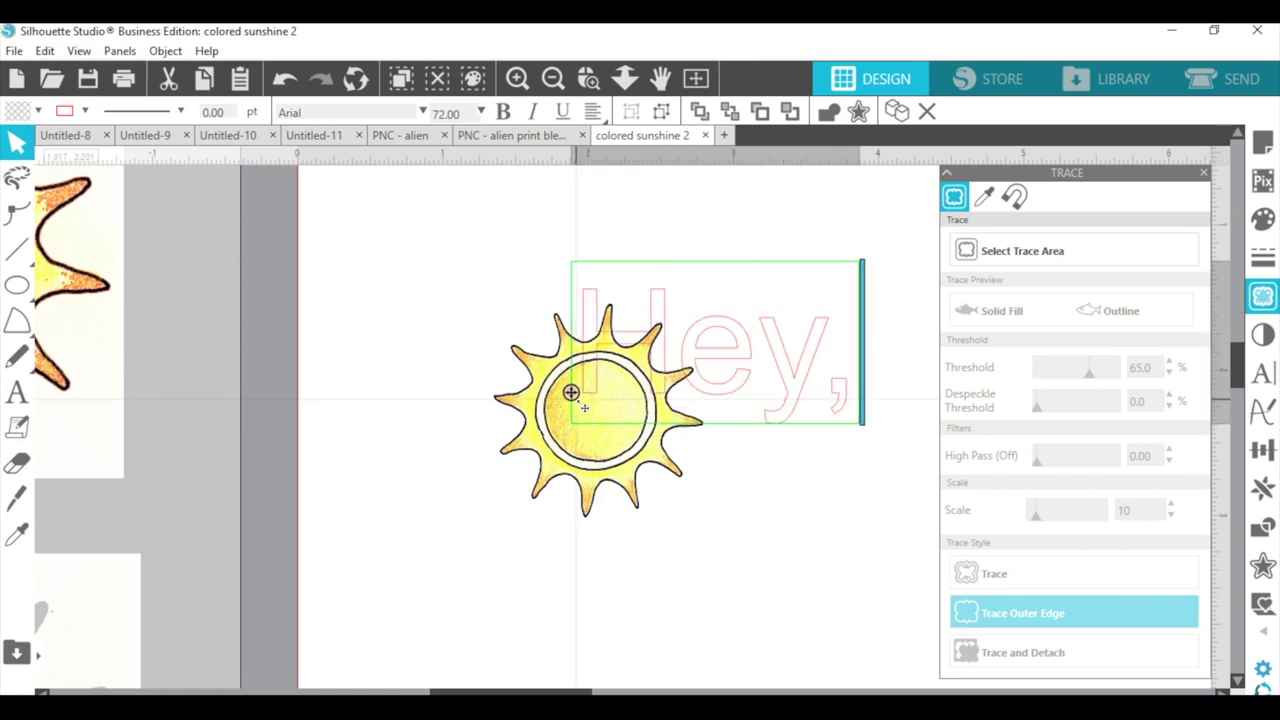
{"action": "key", "text": "Return"}
{"action": "type", "text": "Sunshine"}
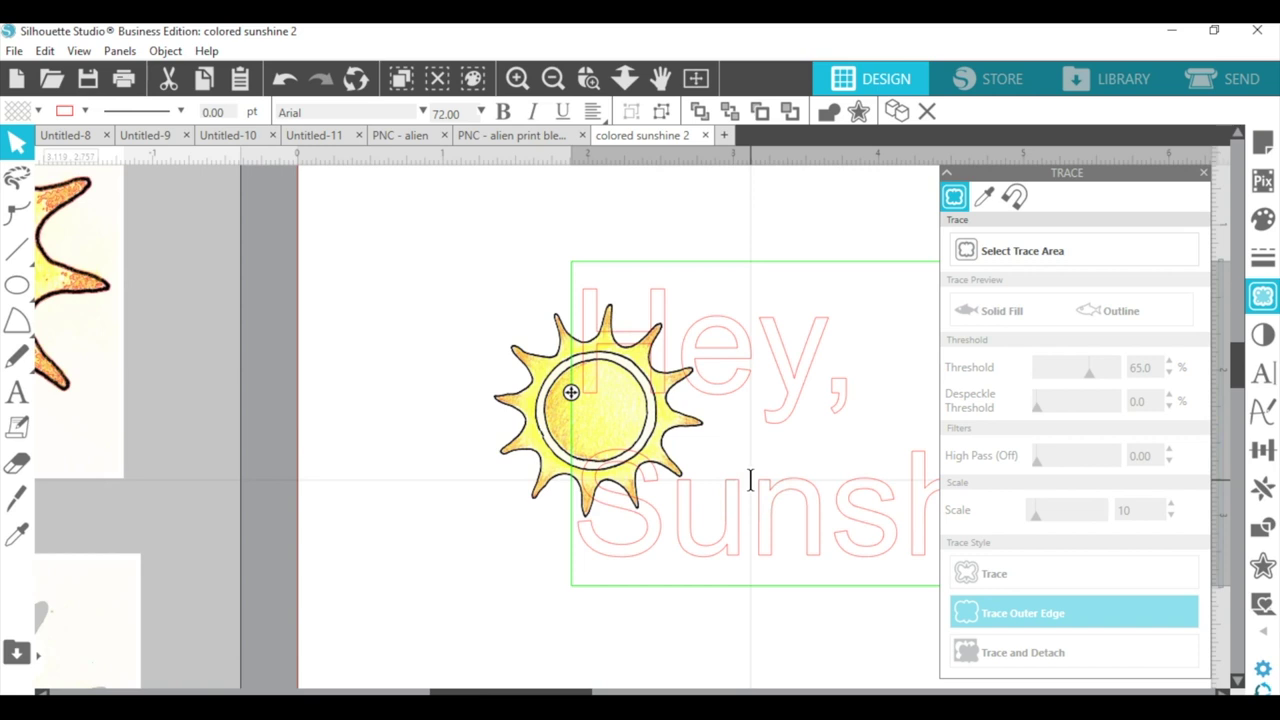
{"action": "left_click", "coordinate": [702, 245]}
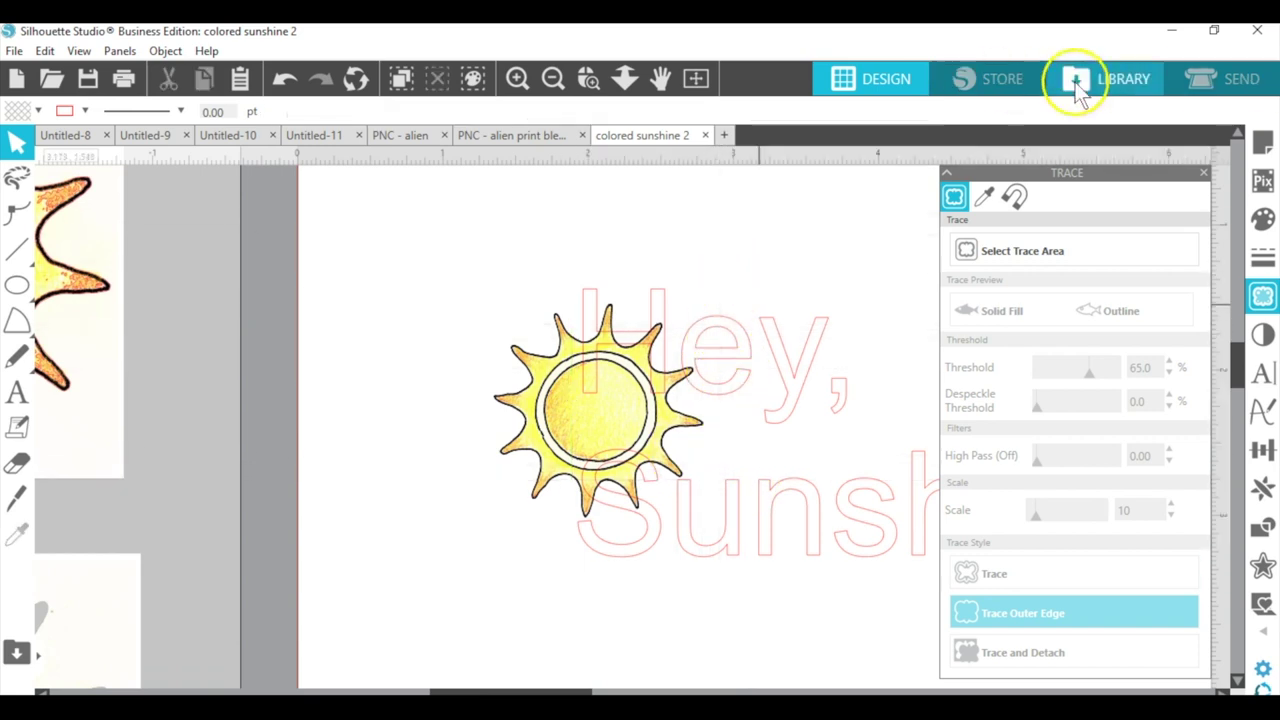
Open the page setup's grid and guide options.
{"action": "left_click", "coordinate": [1264, 146]}
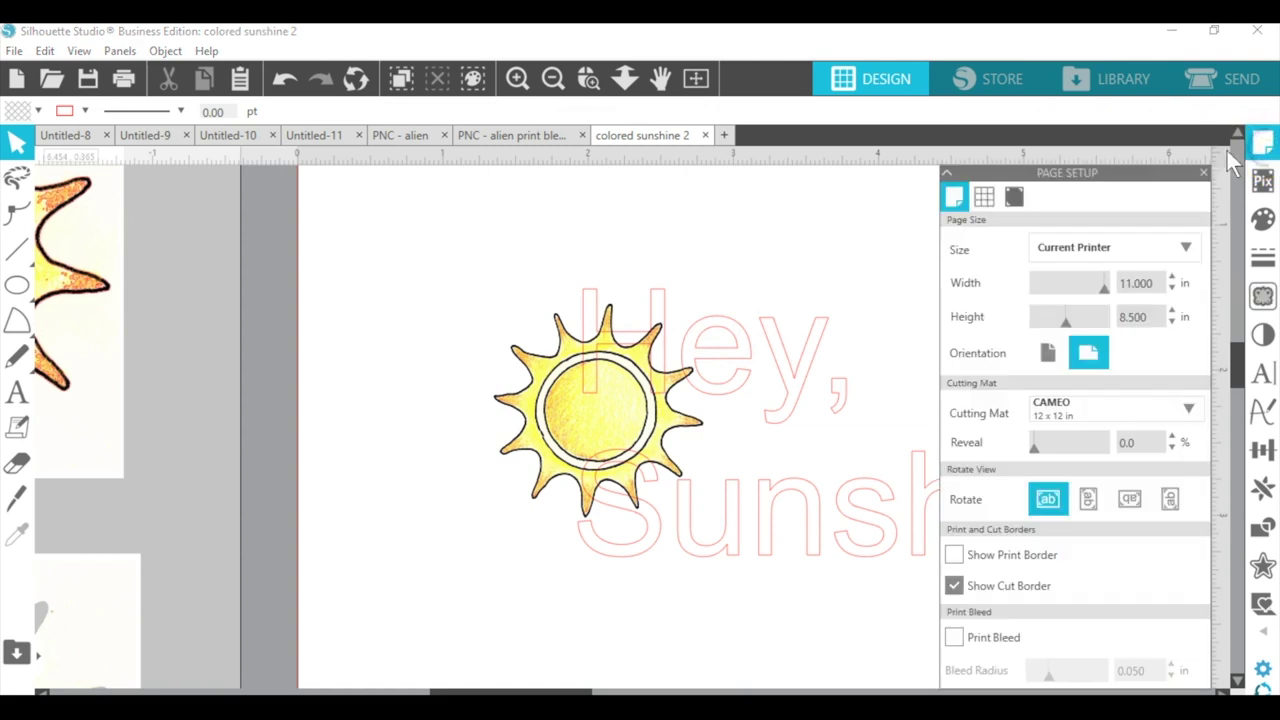
{"action": "left_click", "coordinate": [988, 199]}
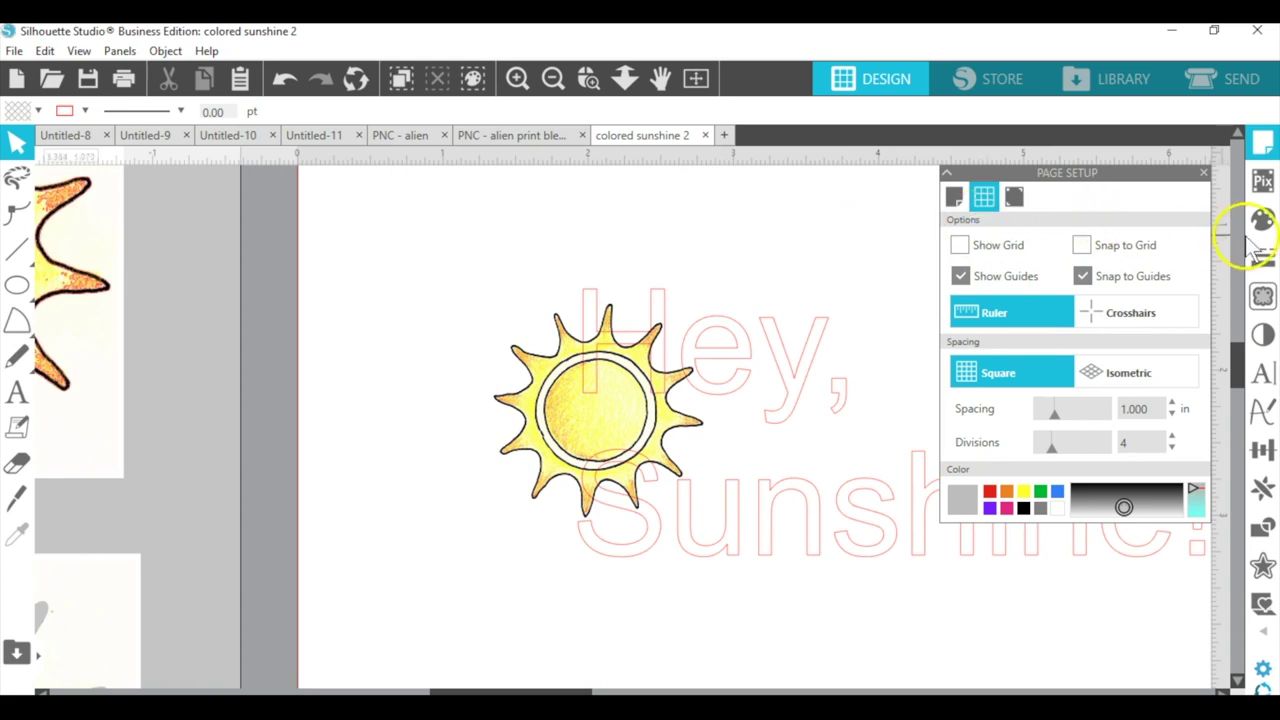
Set the "Hey, Sunshine!" text to the aunt jana font at 12 pt.
{"action": "left_click", "coordinate": [749, 347]}
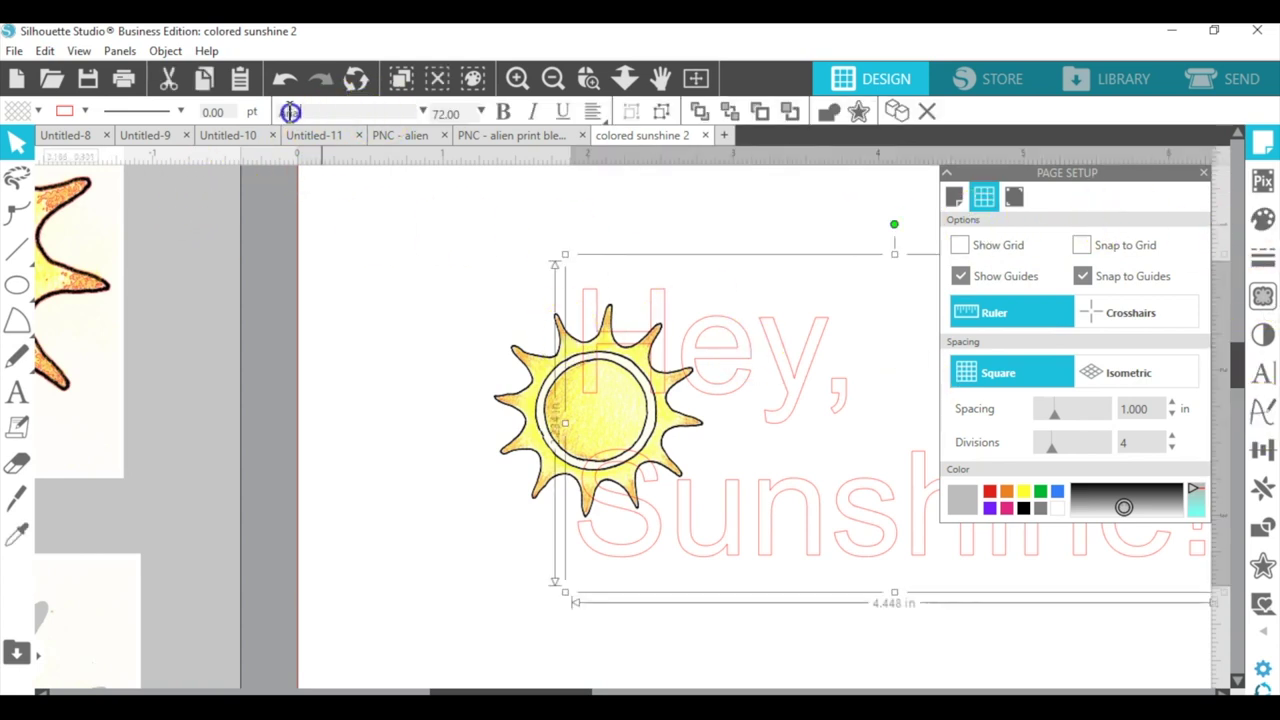
{"action": "type", "text": "aunt jana"}
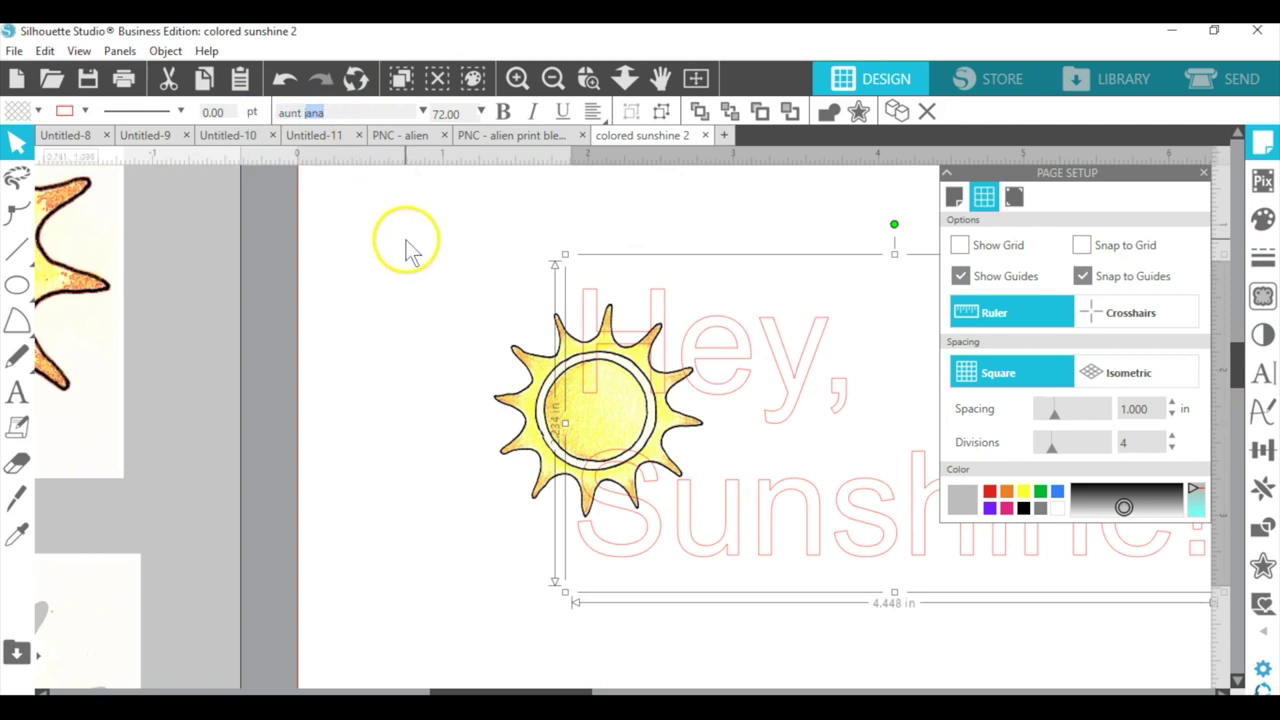
{"action": "key", "text": "Return"}
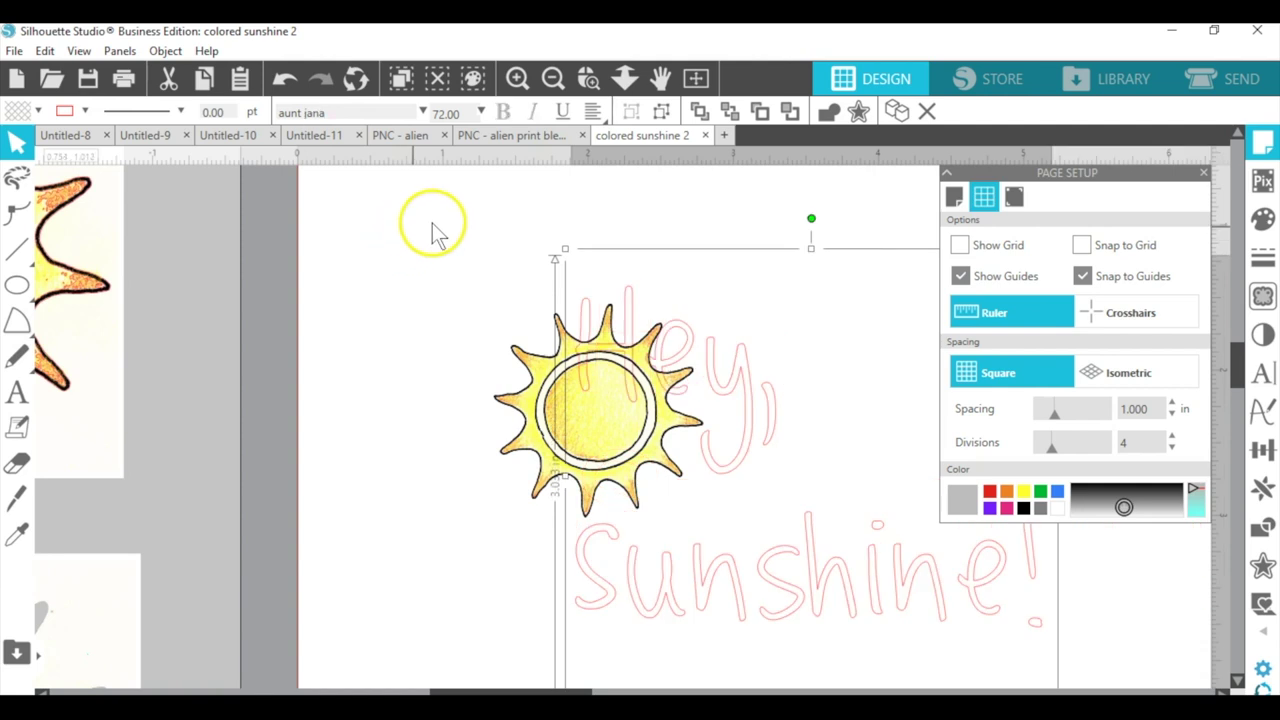
{"action": "left_click", "coordinate": [482, 112]}
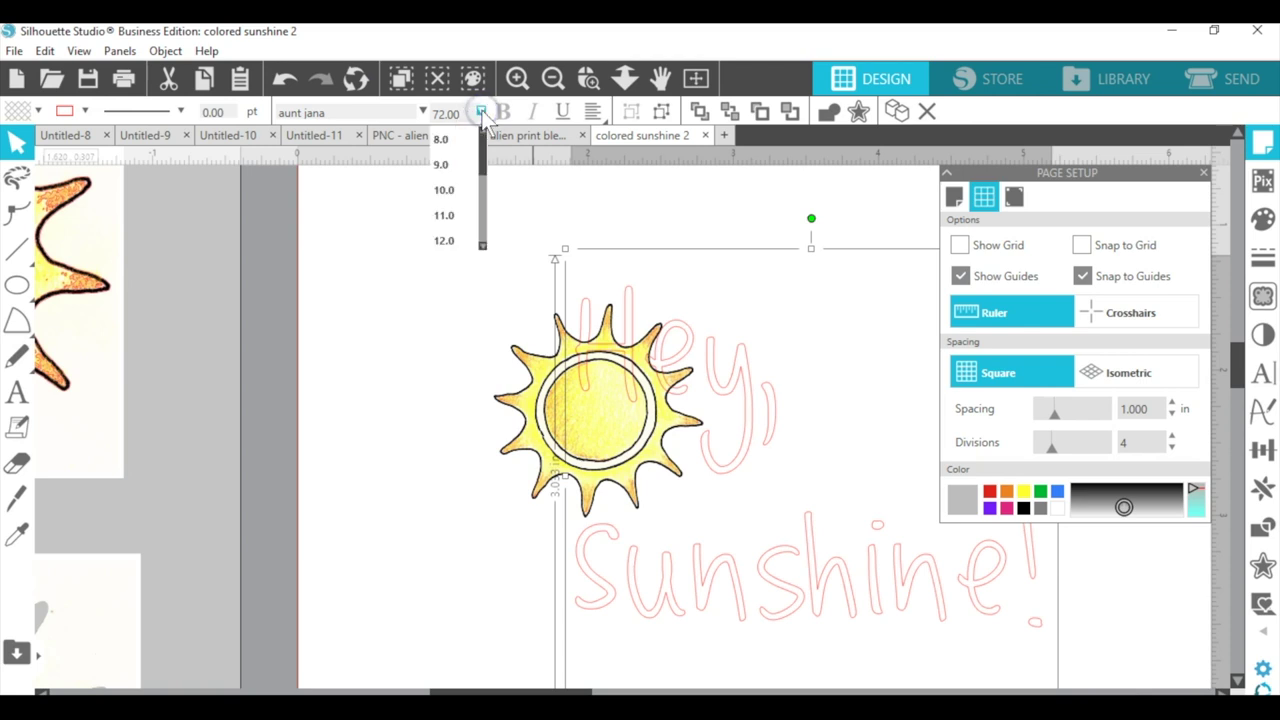
{"action": "left_click", "coordinate": [443, 239]}
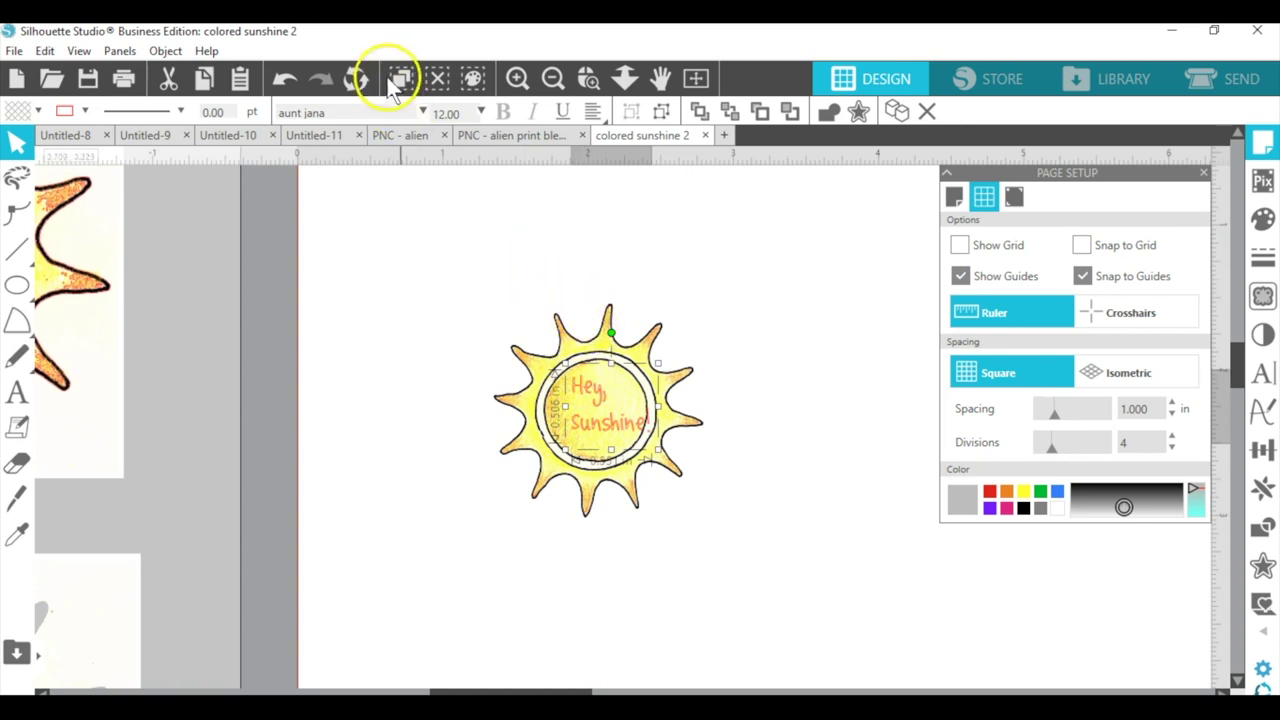
Center-justify the two lines of the "Hey, Sunshine!" text and color the letters black.
{"action": "left_click", "coordinate": [592, 112]}
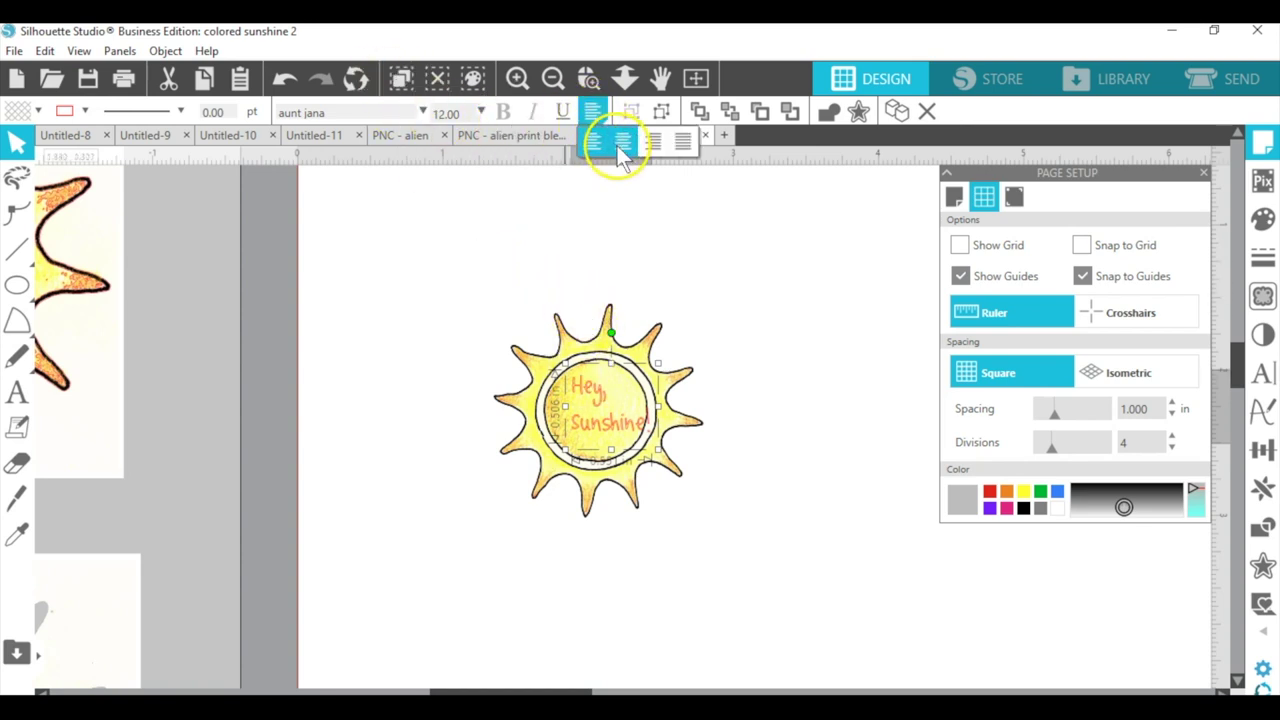
{"action": "left_click", "coordinate": [621, 143]}
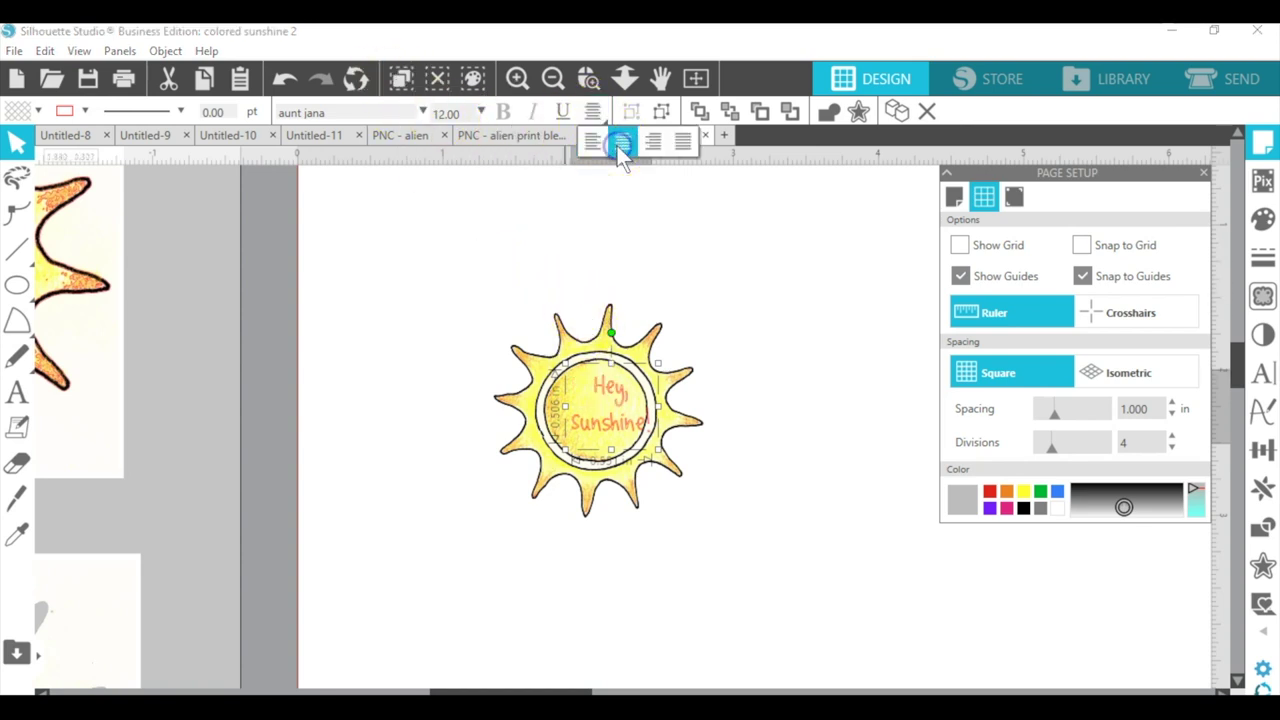
{"action": "left_click", "coordinate": [40, 110]}
{"action": "left_click", "coordinate": [131, 151]}
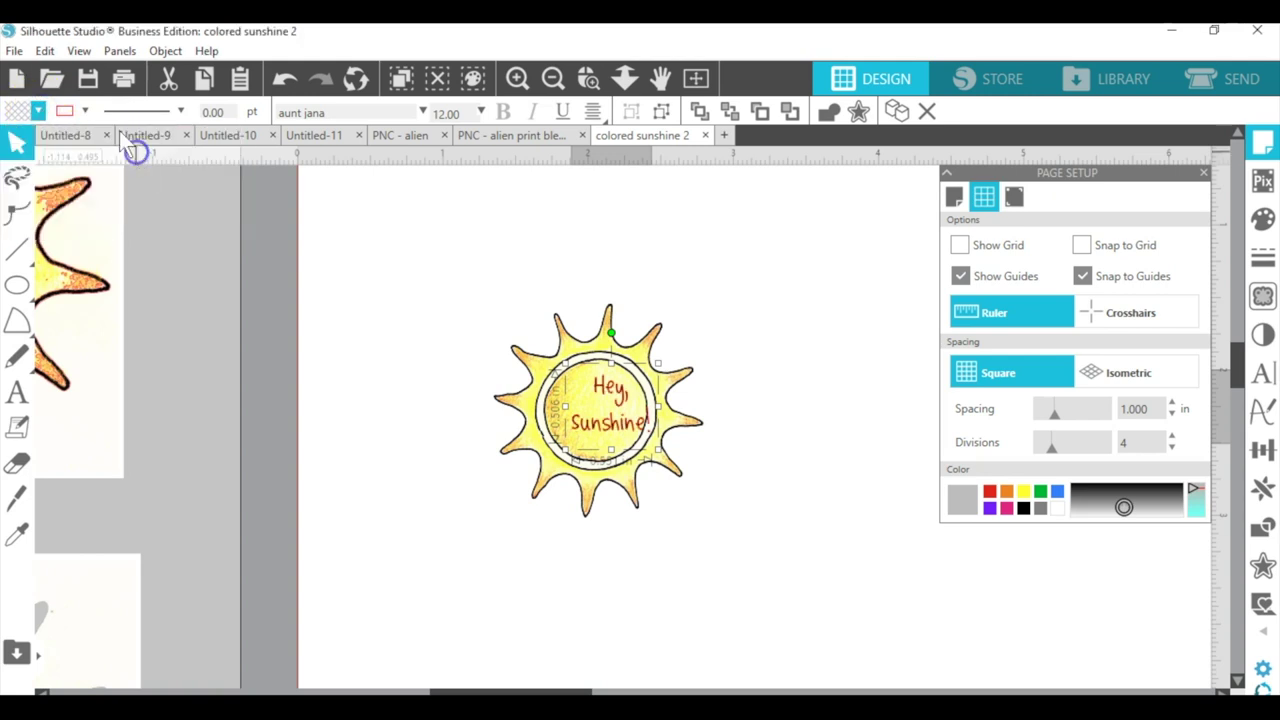
{"action": "left_click", "coordinate": [85, 111]}
{"action": "left_click", "coordinate": [201, 145]}
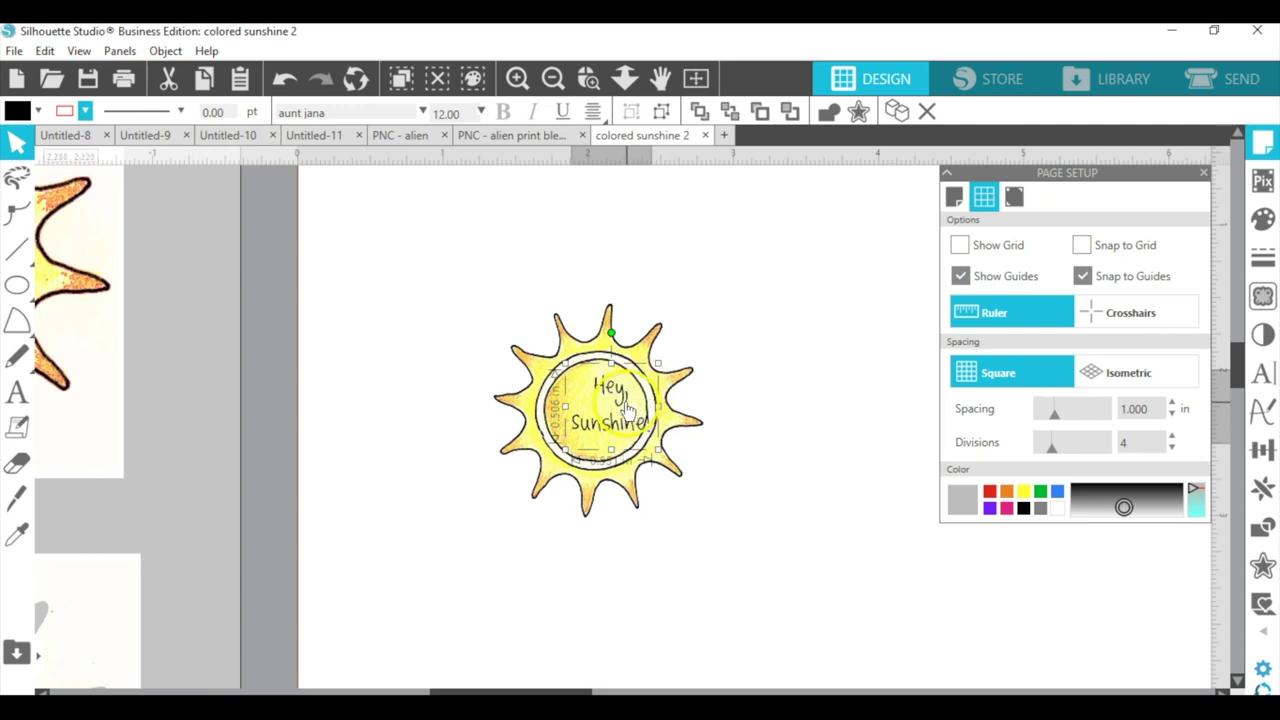
Move the text inside the small sun's inner circle and align text and sun on their centers horizontally.
{"action": "left_click_drag", "start_coordinate": [628, 405], "coordinate": [609, 407]}
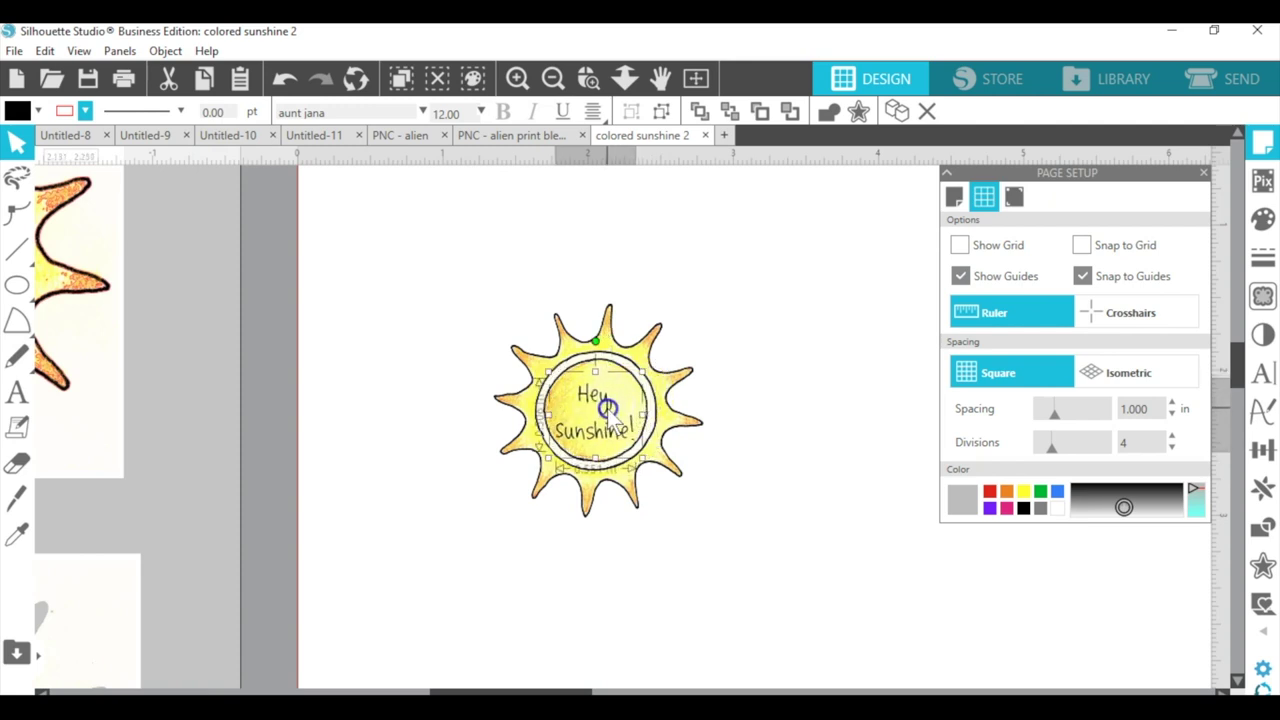
{"action": "left_click", "coordinate": [602, 430]}
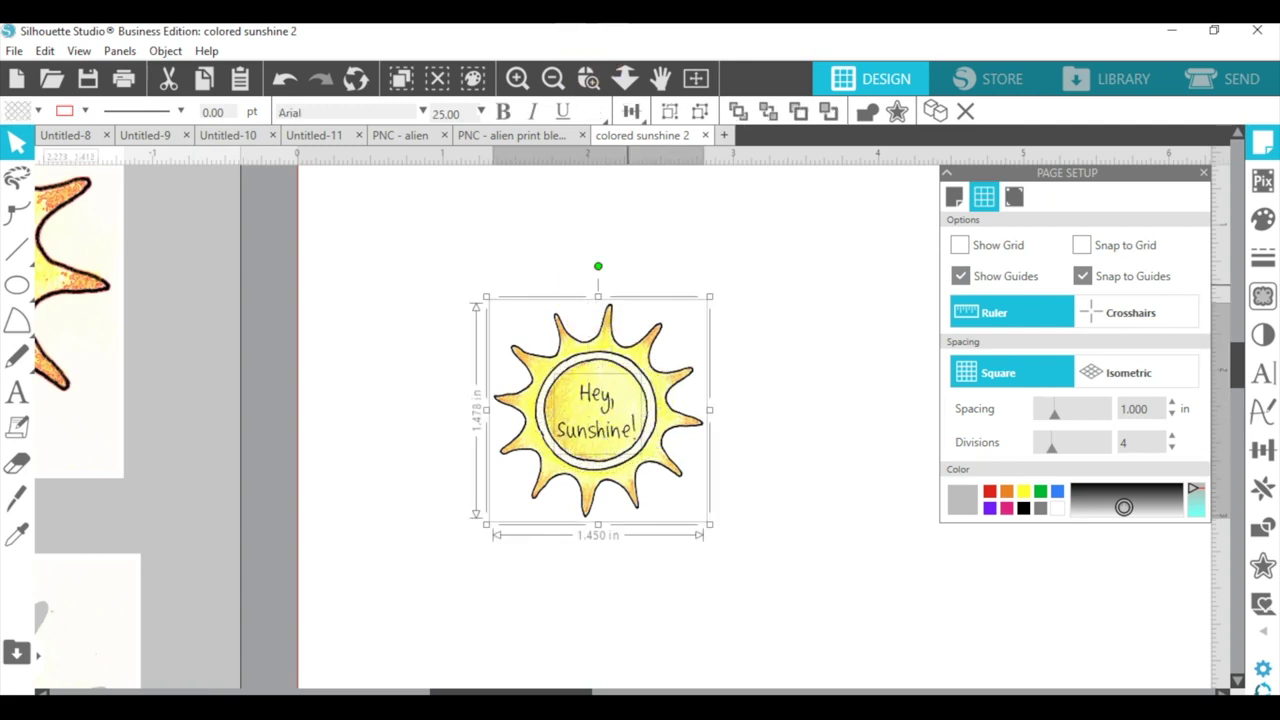
{"action": "left_click", "coordinate": [630, 110]}
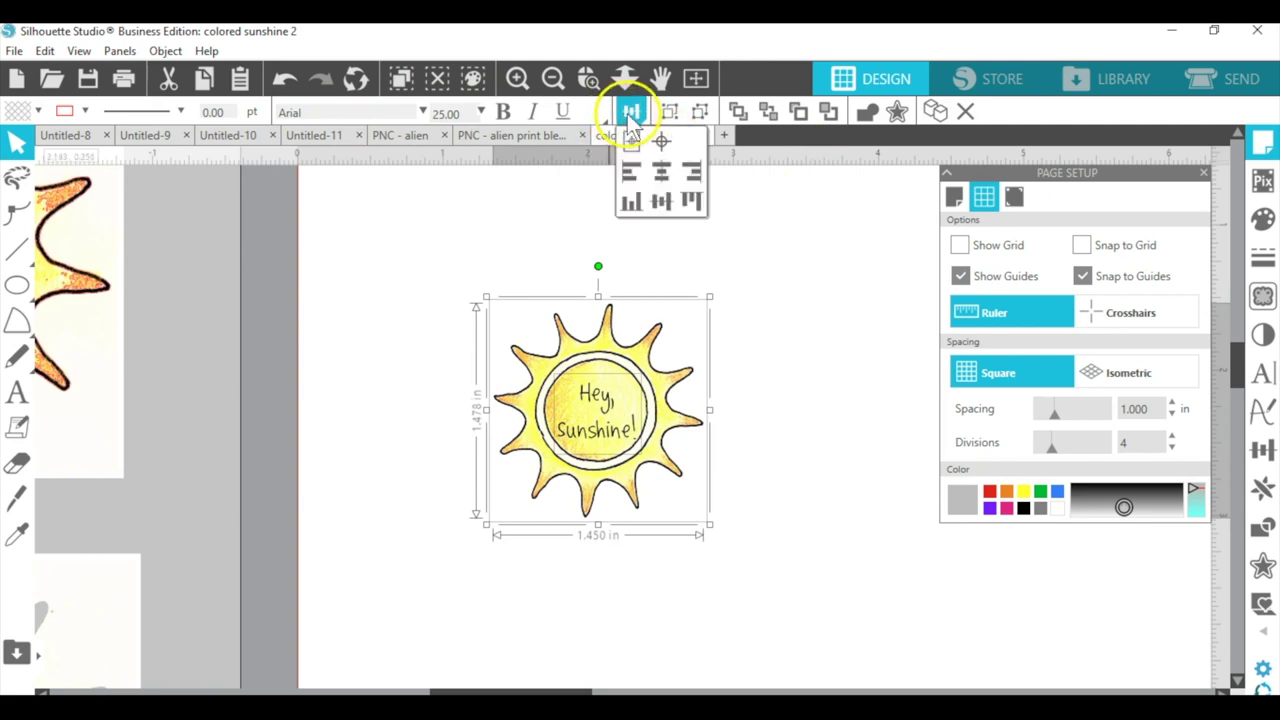
{"action": "left_click", "coordinate": [666, 183]}
{"action": "left_click", "coordinate": [723, 409]}
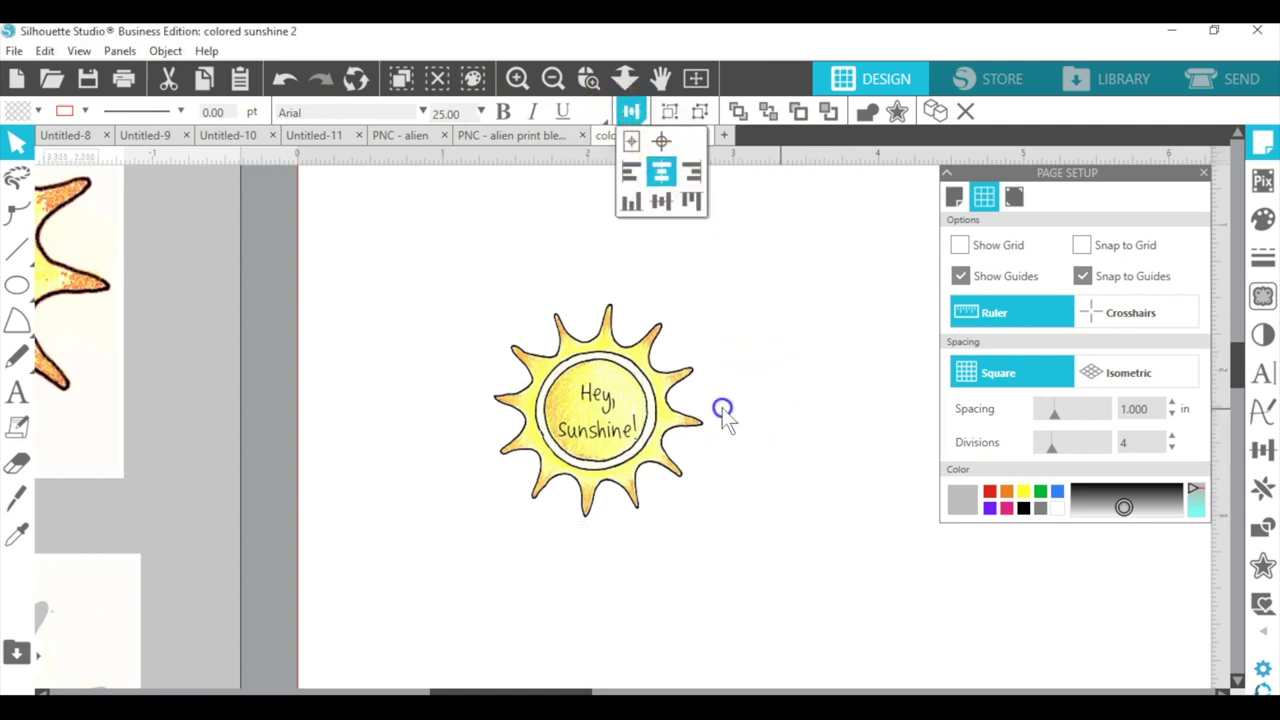
Nudge the "Hey, Sunshine!" text slightly up and to the left within the sun's inner circle.
{"action": "left_click", "coordinate": [597, 397]}
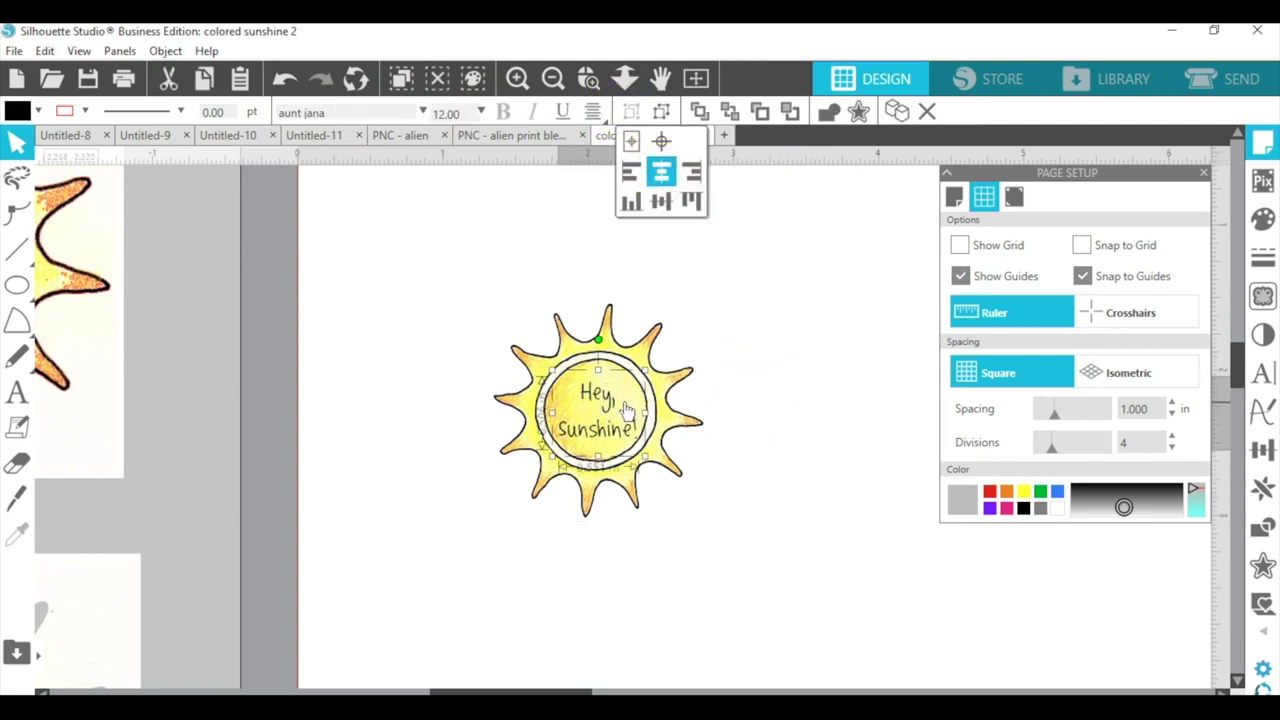
{"action": "key", "text": "Up"}
{"action": "key", "text": "Up"}
{"action": "key", "text": "Up"}
{"action": "key", "text": "Up"}
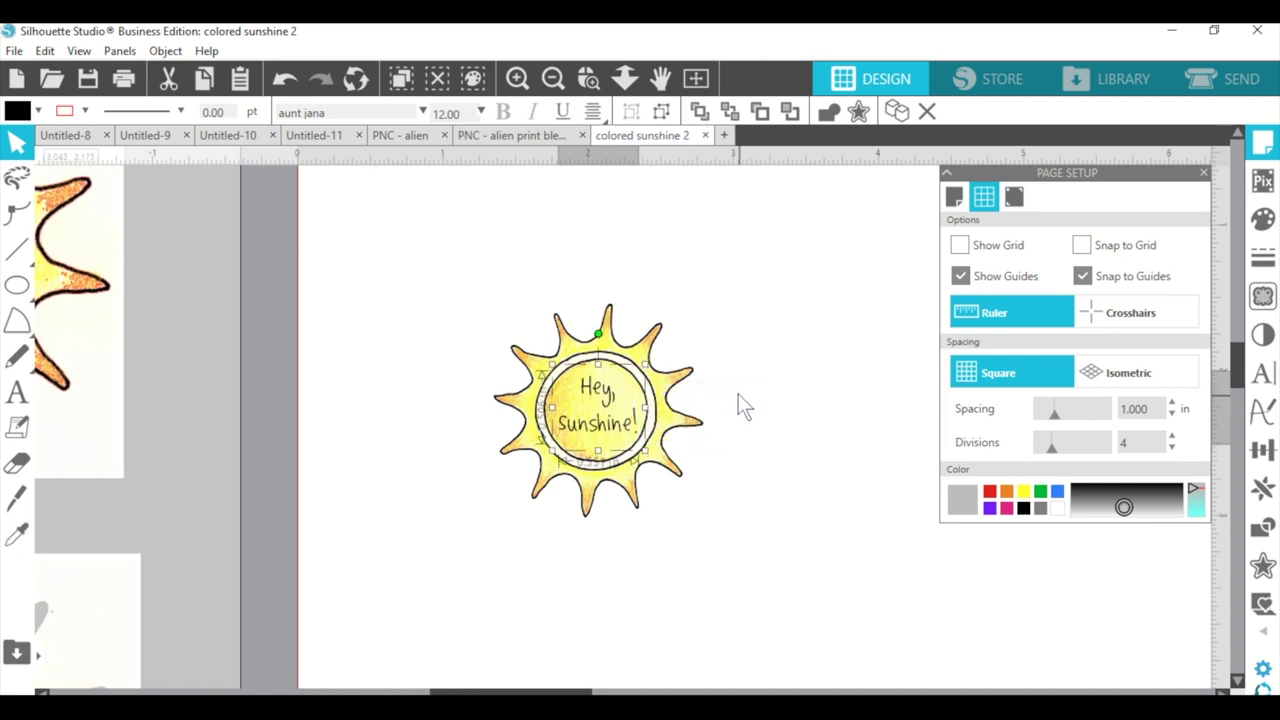
{"action": "left_click", "coordinate": [741, 322]}
{"action": "key", "text": "Left"}
{"action": "key", "text": "Left"}
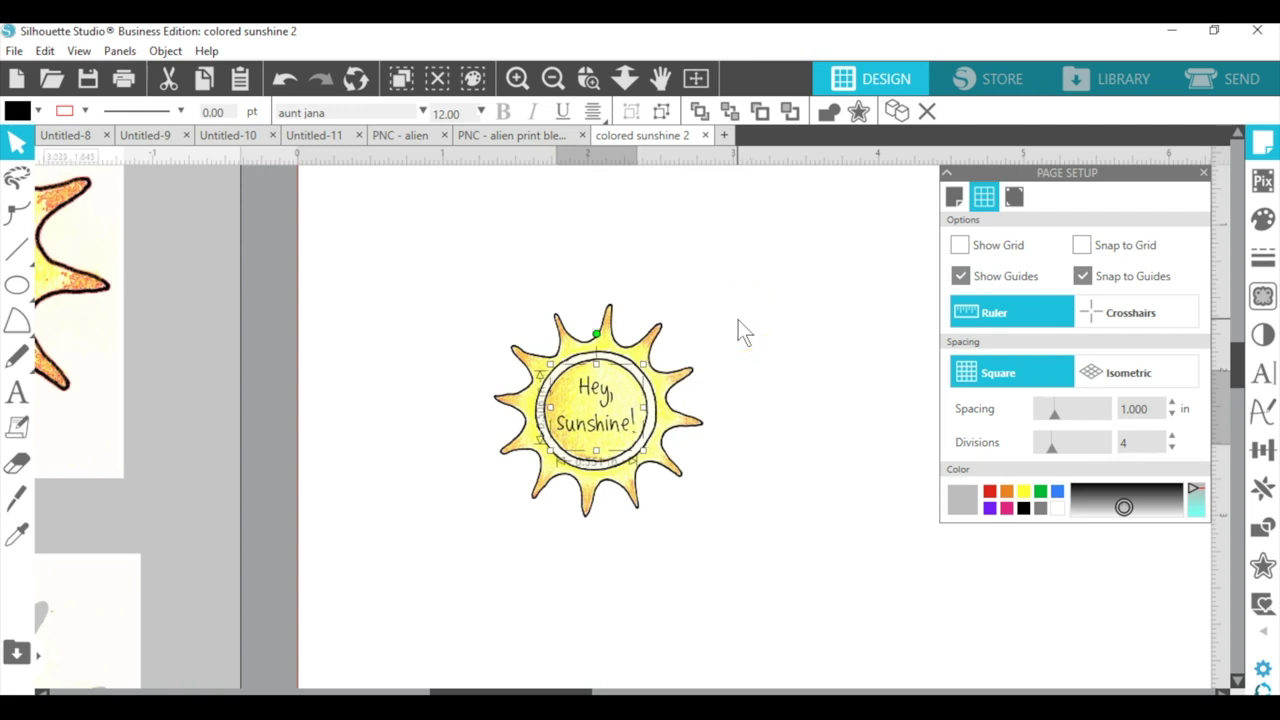
Group the small sun and its "Hey, Sunshine!" text together.
{"action": "left_click", "coordinate": [738, 332]}
{"action": "left_click", "coordinate": [615, 440]}
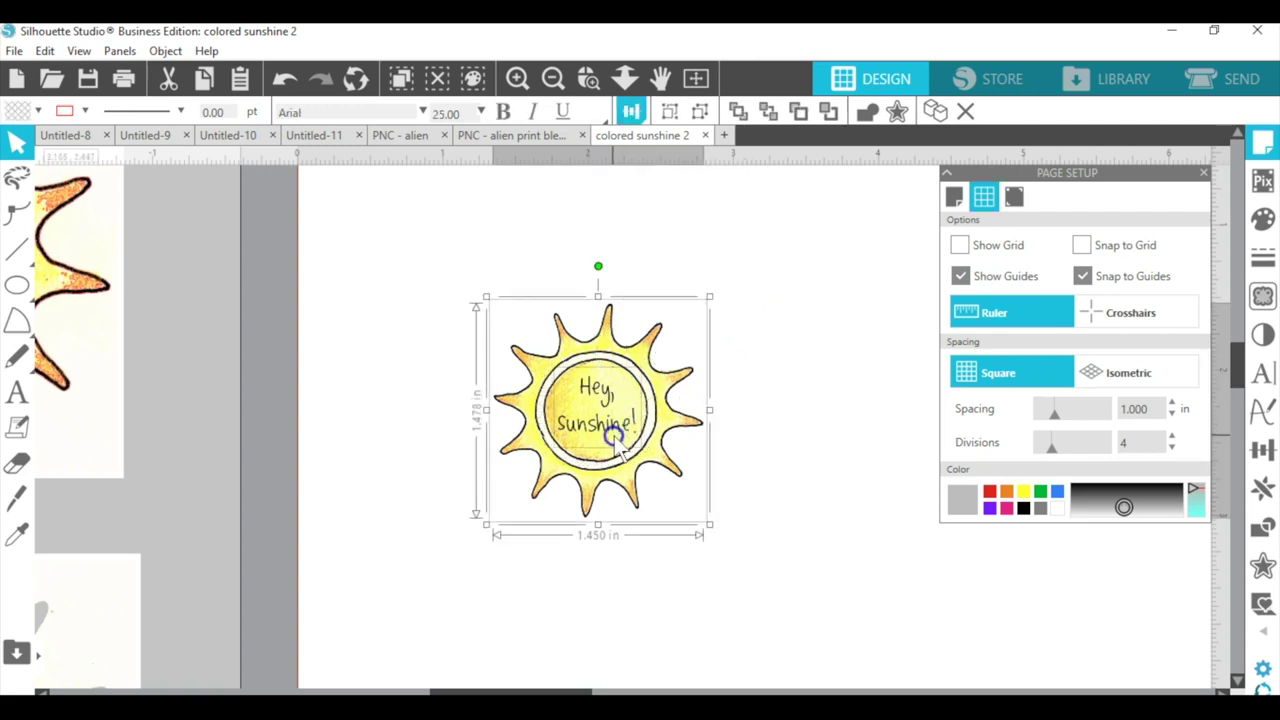
{"action": "left_click", "coordinate": [676, 112]}
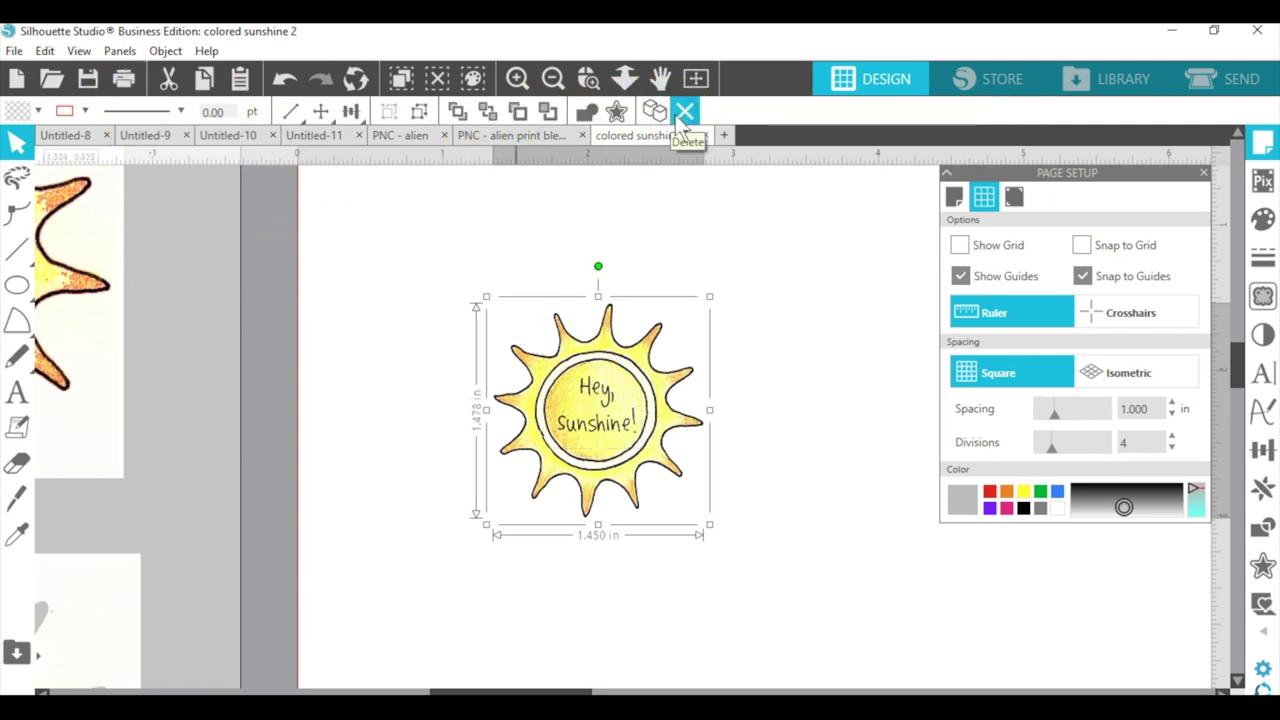
Set the page to portrait orientation and turn on the registration marks.
{"action": "left_click", "coordinate": [696, 79]}
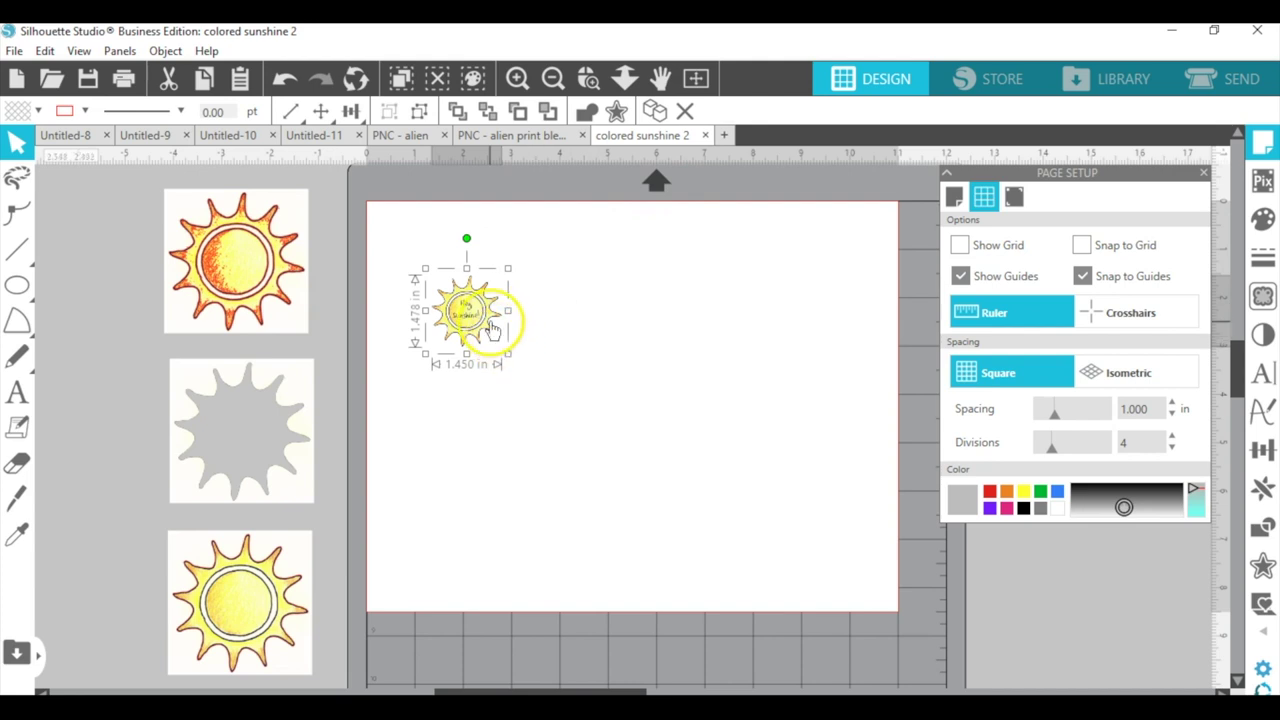
{"action": "left_click", "coordinate": [954, 197]}
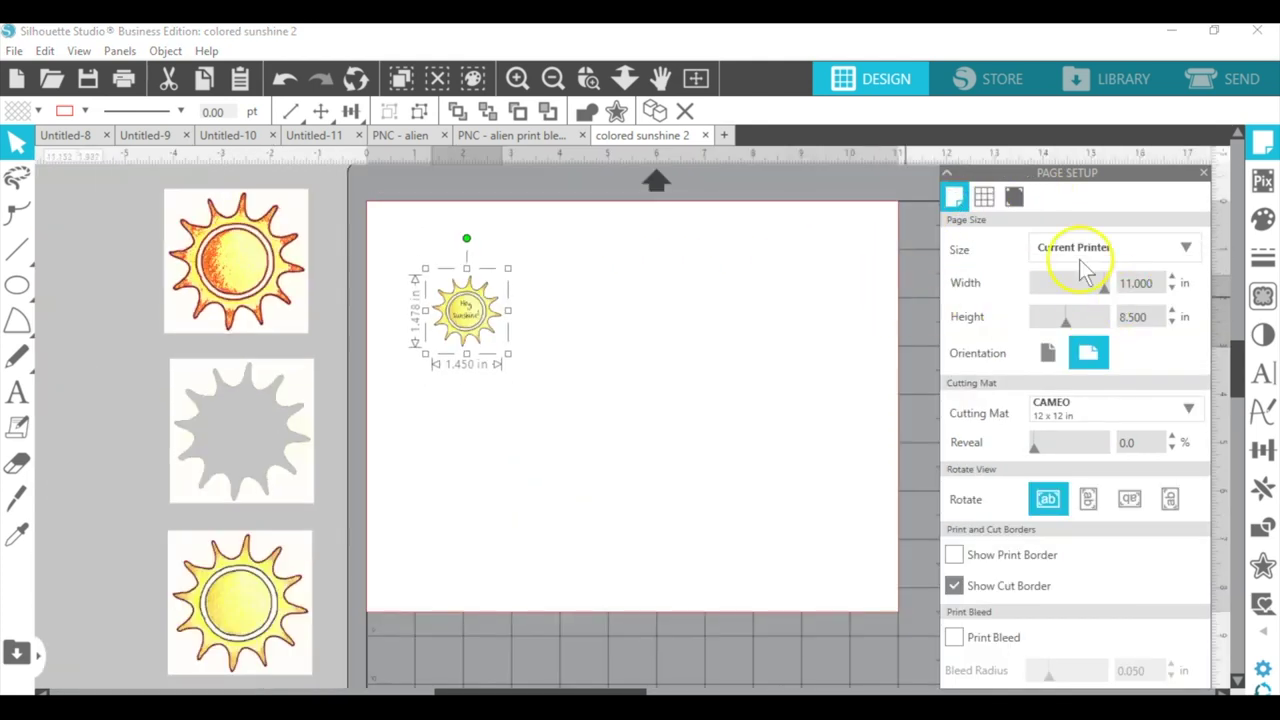
{"action": "left_click", "coordinate": [1053, 360]}
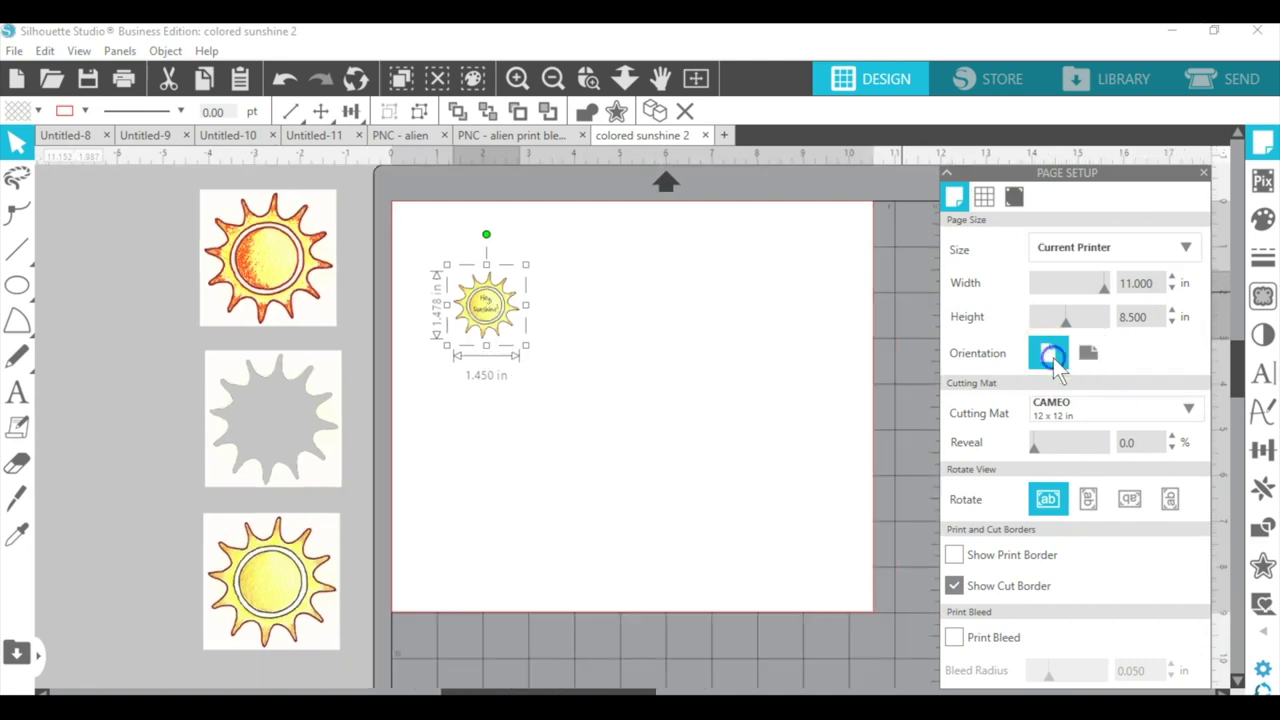
{"action": "left_click", "coordinate": [716, 364]}
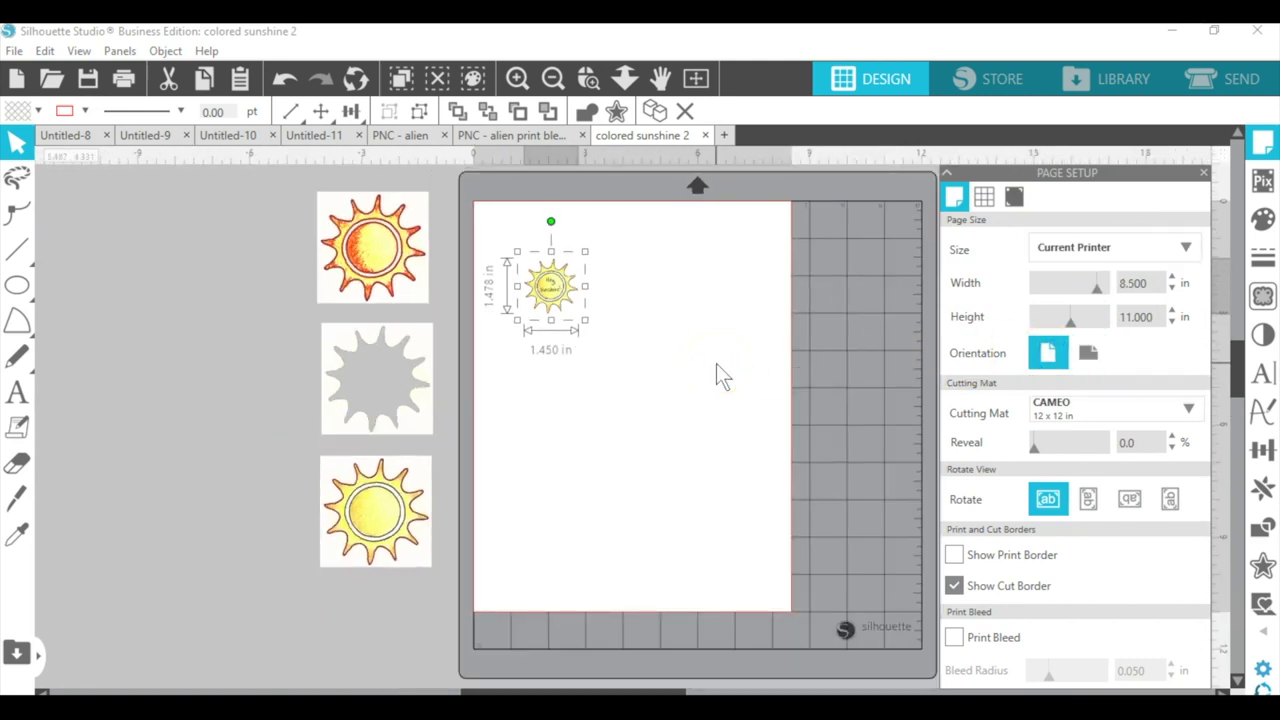
{"action": "left_click", "coordinate": [725, 293]}
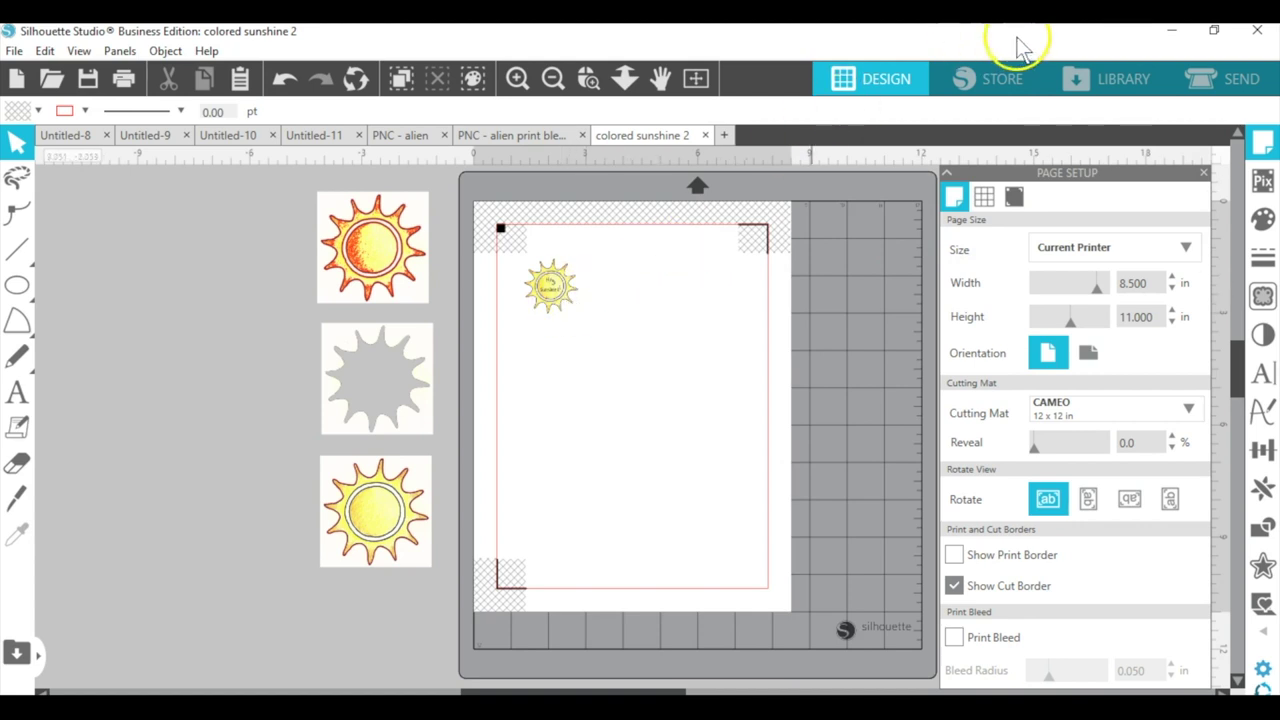
In the Send view, set the grouped "Hey, Sunshine!" sun to Cut Edge.
{"action": "left_click", "coordinate": [1245, 80]}
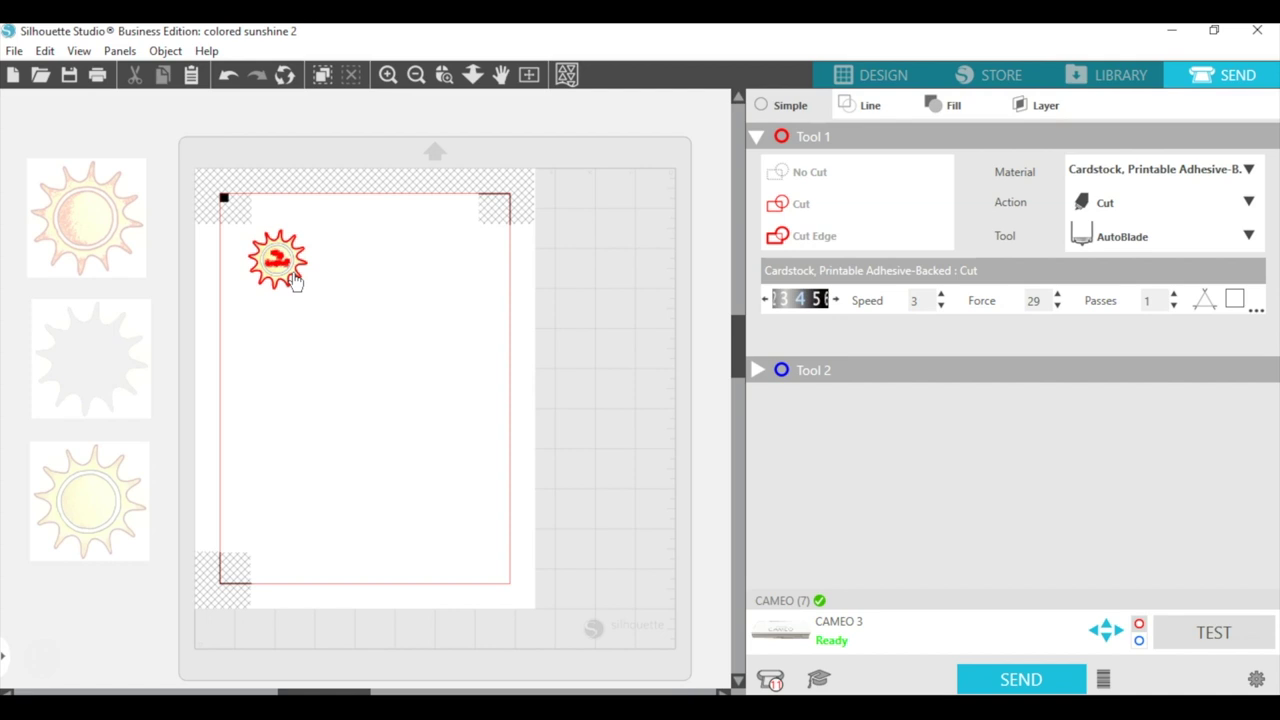
{"action": "left_click", "coordinate": [444, 74]}
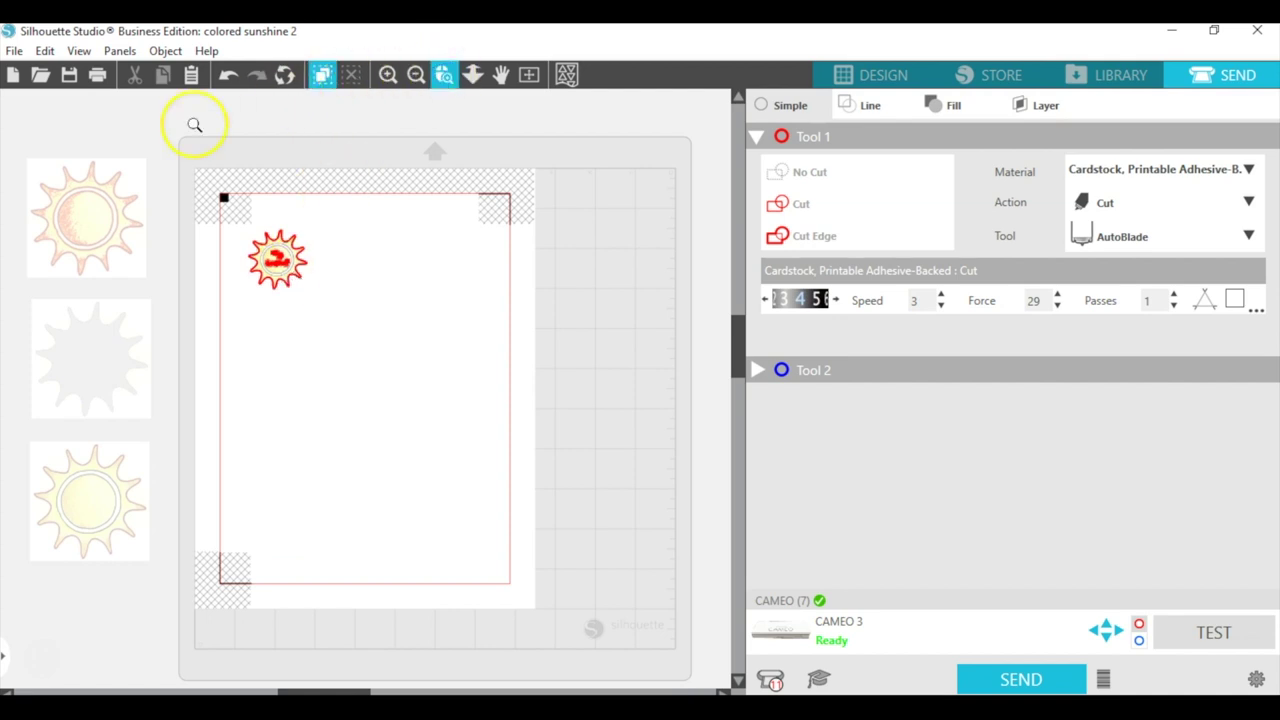
{"action": "left_click_drag", "start_coordinate": [174, 187], "coordinate": [386, 366]}
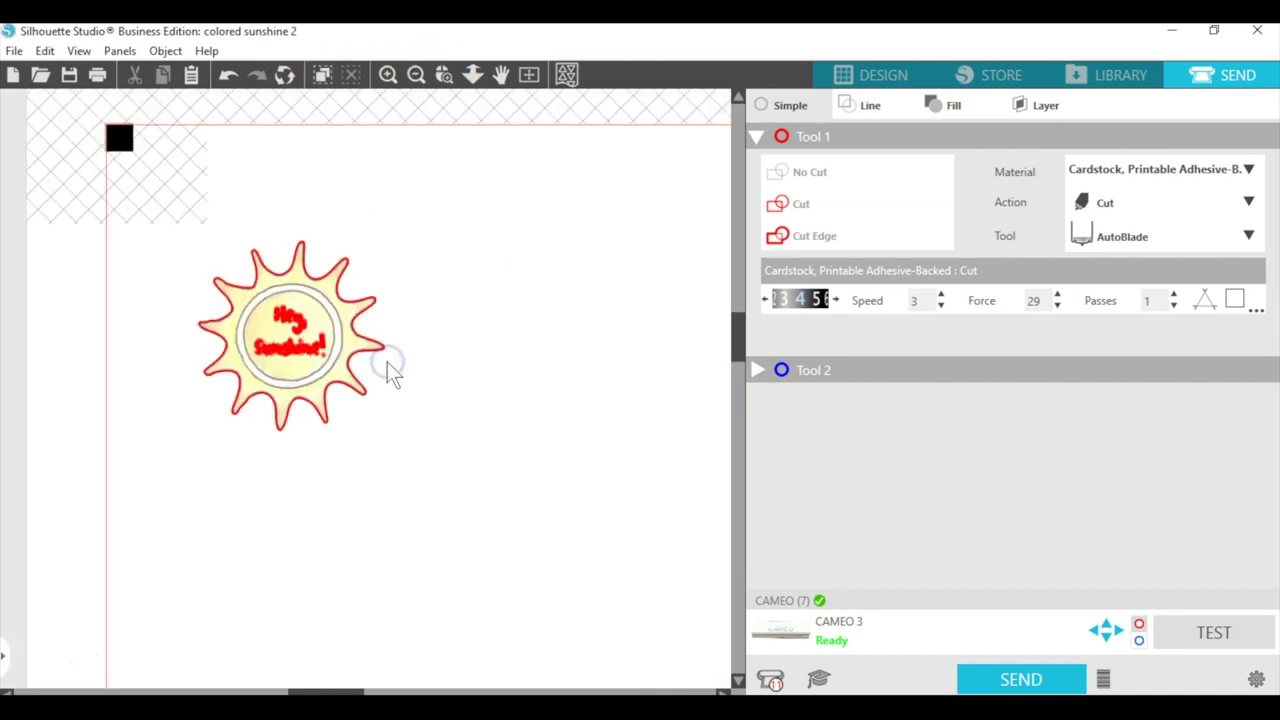
{"action": "left_click", "coordinate": [360, 340]}
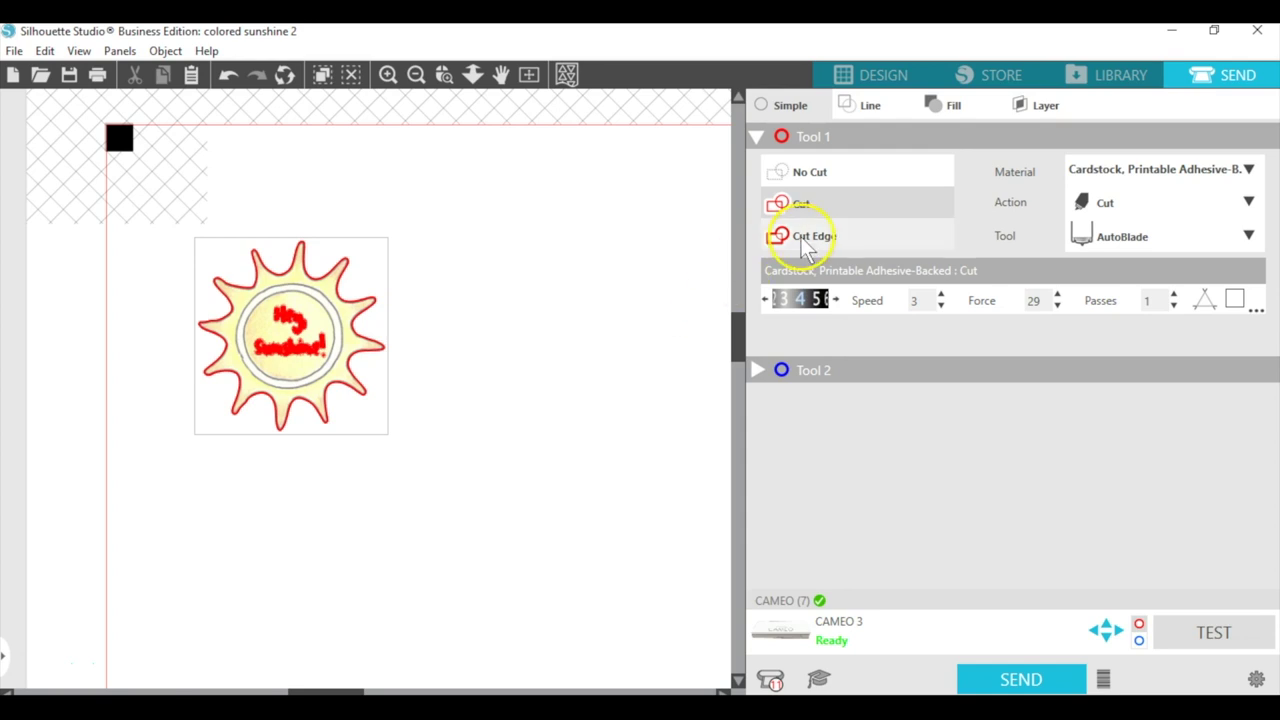
{"action": "left_click", "coordinate": [803, 240]}
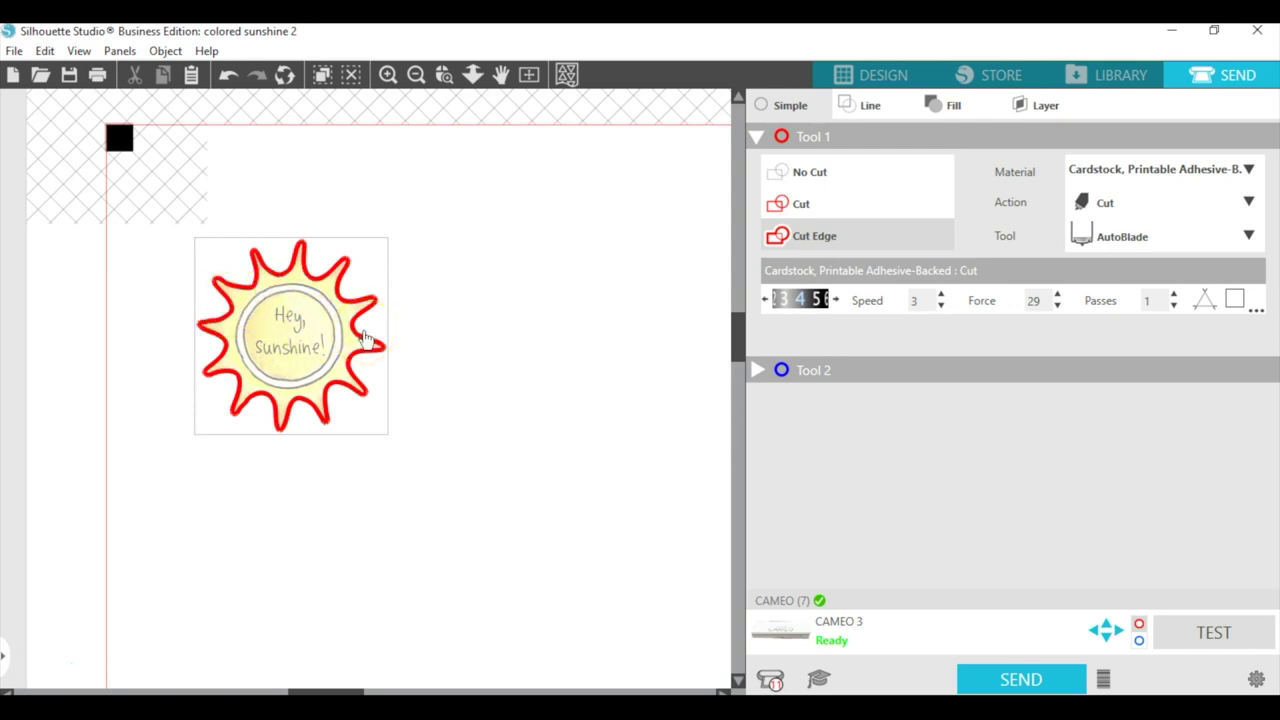
Place the uppermost off-page sun on the page beside the small sun and set it to Cut Edge.
{"action": "left_click", "coordinate": [529, 77]}
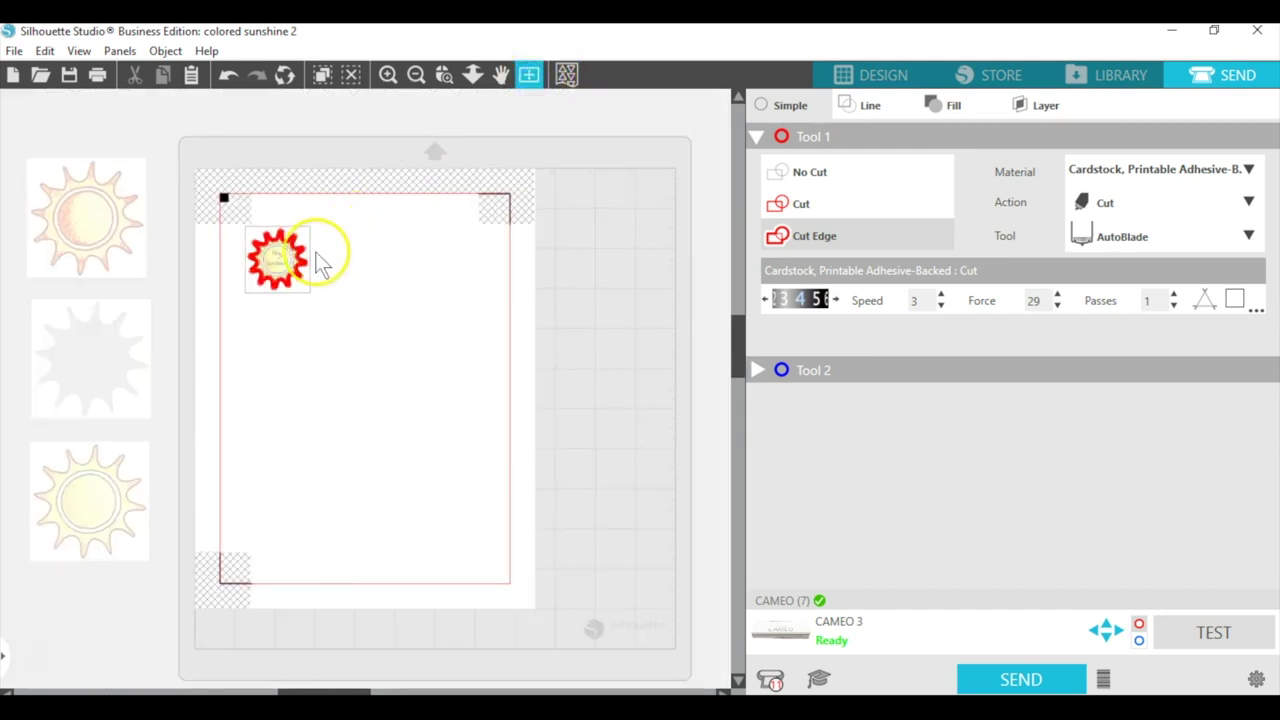
{"action": "left_click_drag", "start_coordinate": [94, 209], "coordinate": [405, 310]}
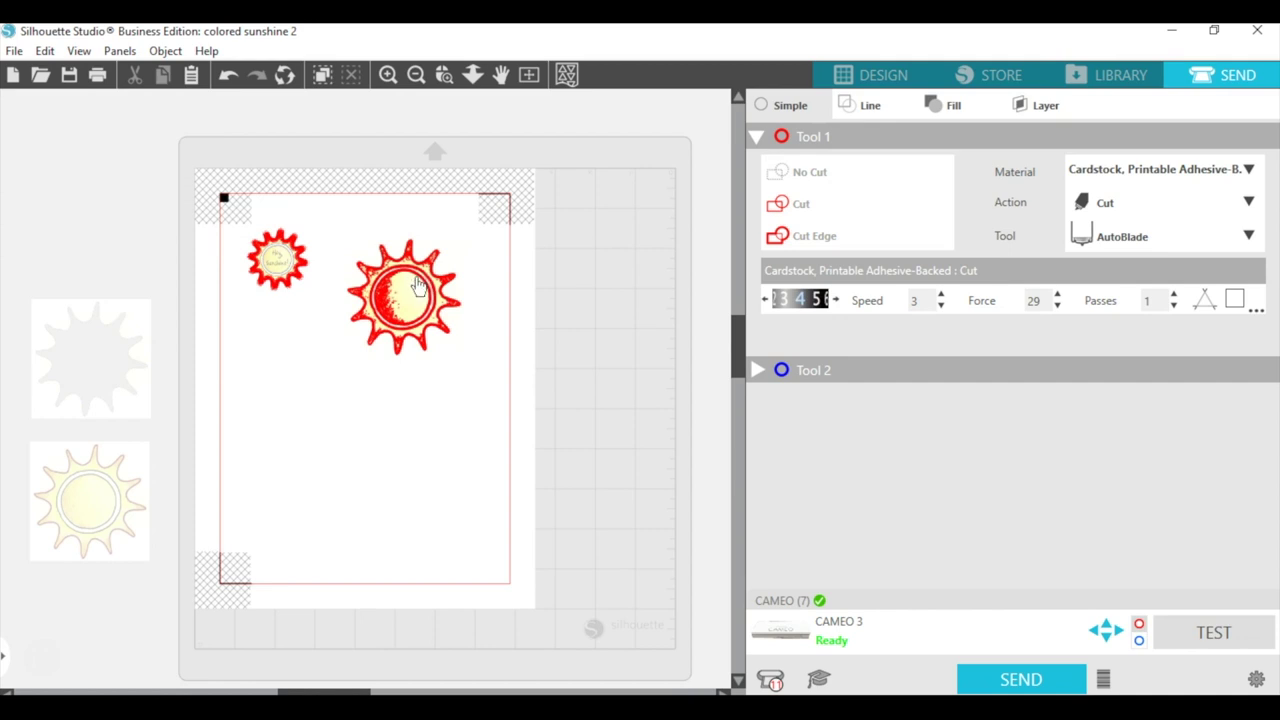
{"action": "left_click", "coordinate": [418, 285]}
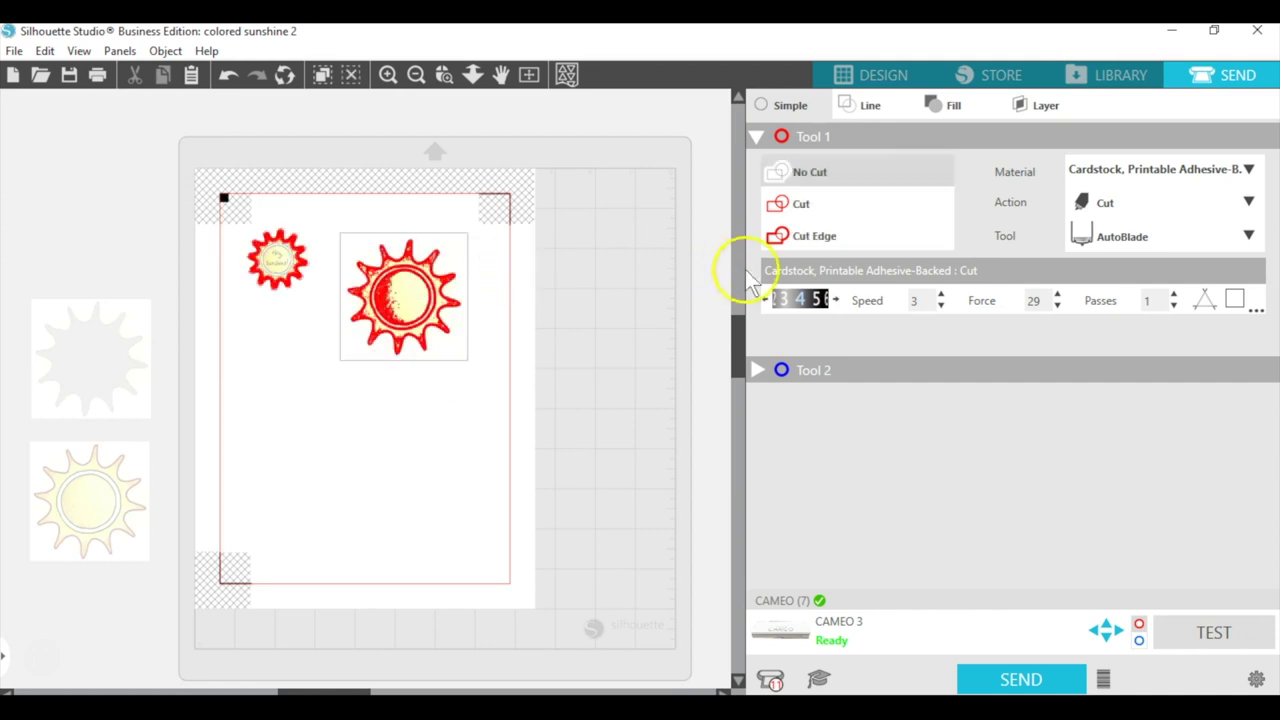
{"action": "left_click", "coordinate": [808, 240]}
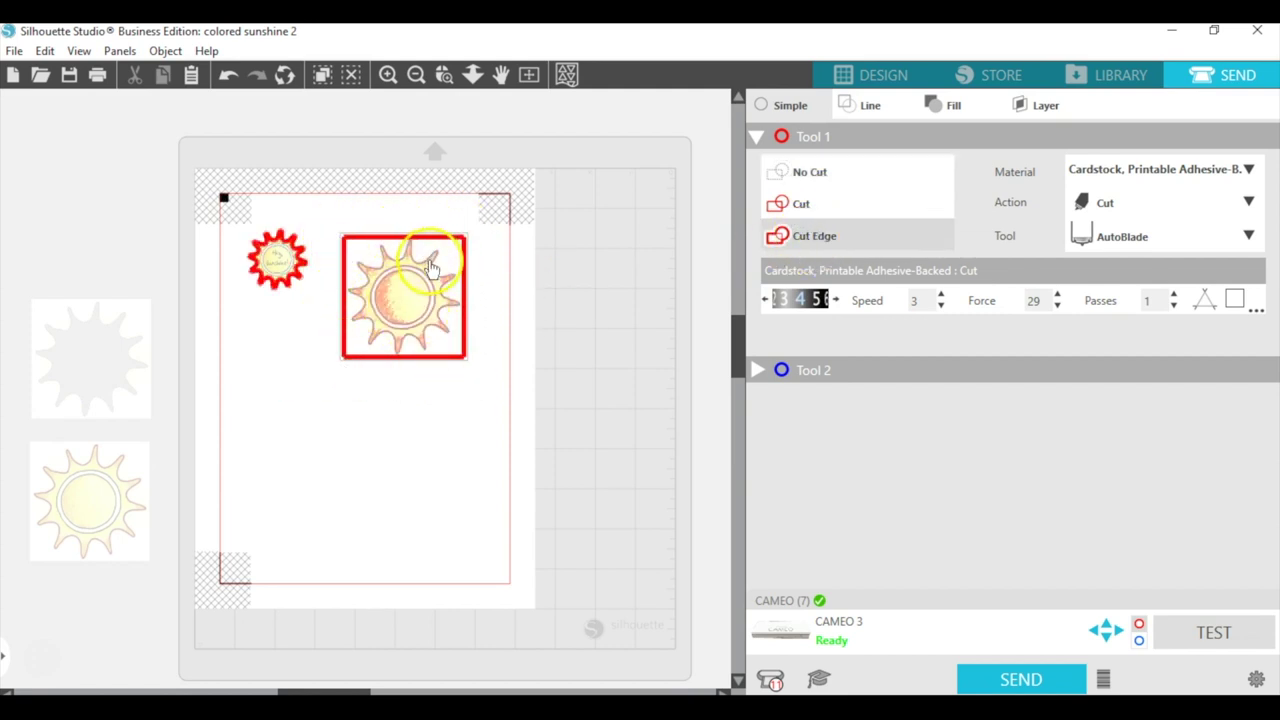
Place the lowest off-page sun on the lower half of the page and set it to Cut.
{"action": "left_click_drag", "start_coordinate": [106, 491], "coordinate": [357, 449]}
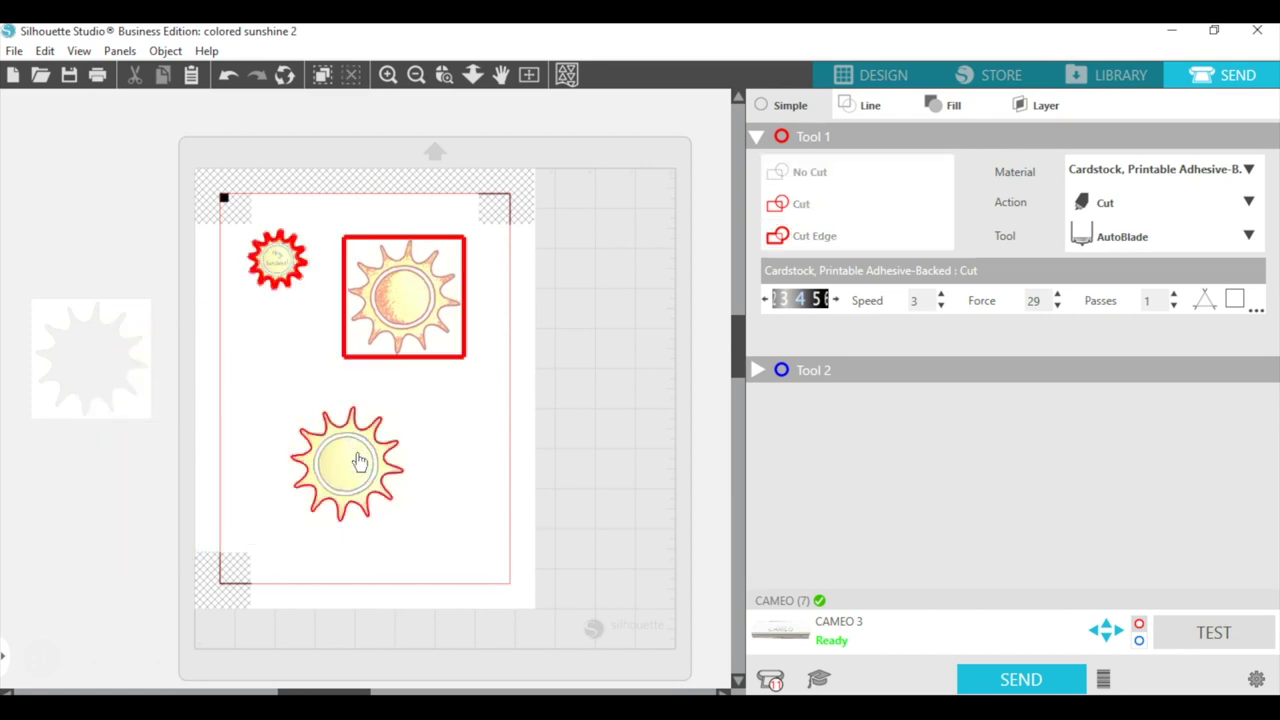
{"action": "left_click", "coordinate": [358, 461]}
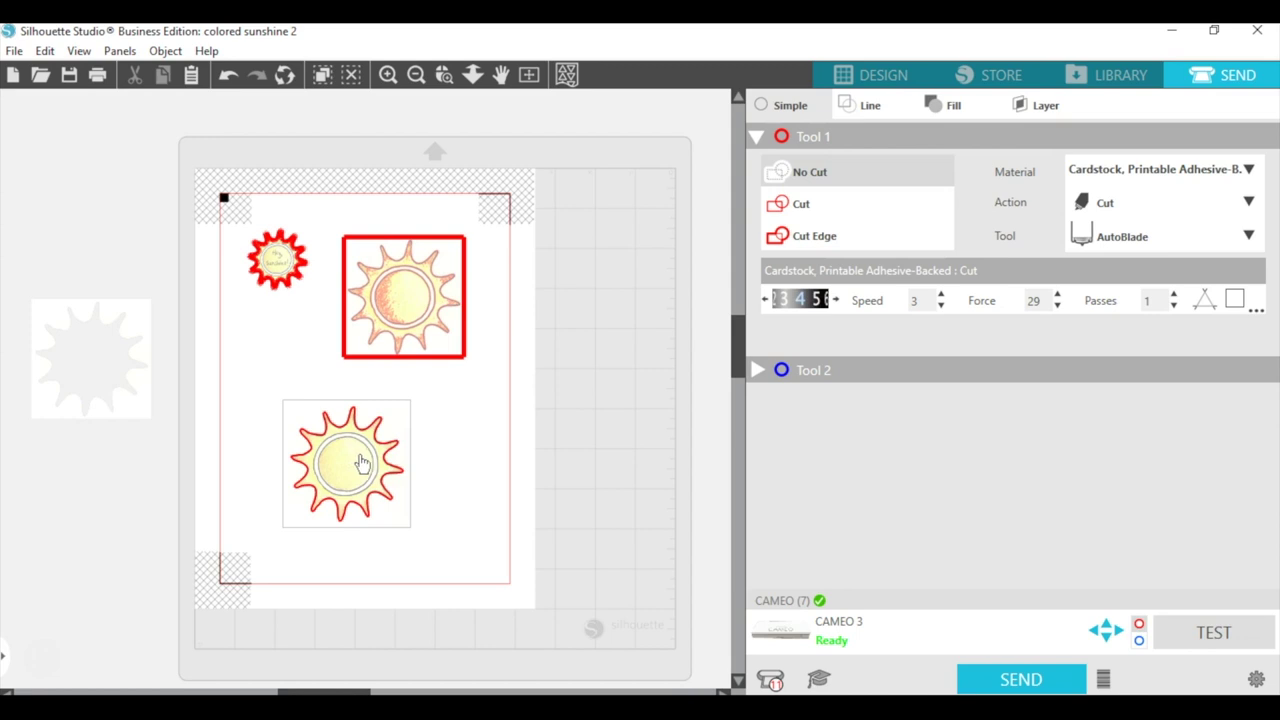
{"action": "left_click", "coordinate": [807, 205]}
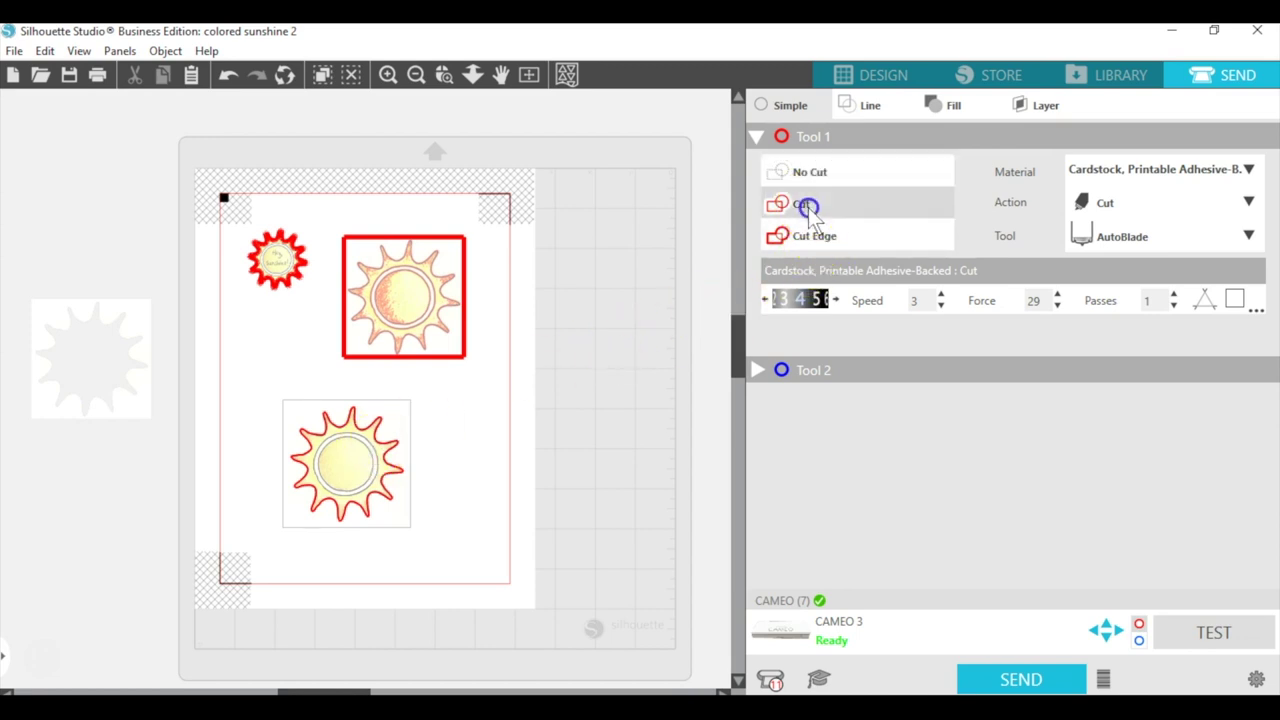
Set the lower sun on the page to Cut Edge, and move both large suns off the page.
{"action": "left_click", "coordinate": [812, 236]}
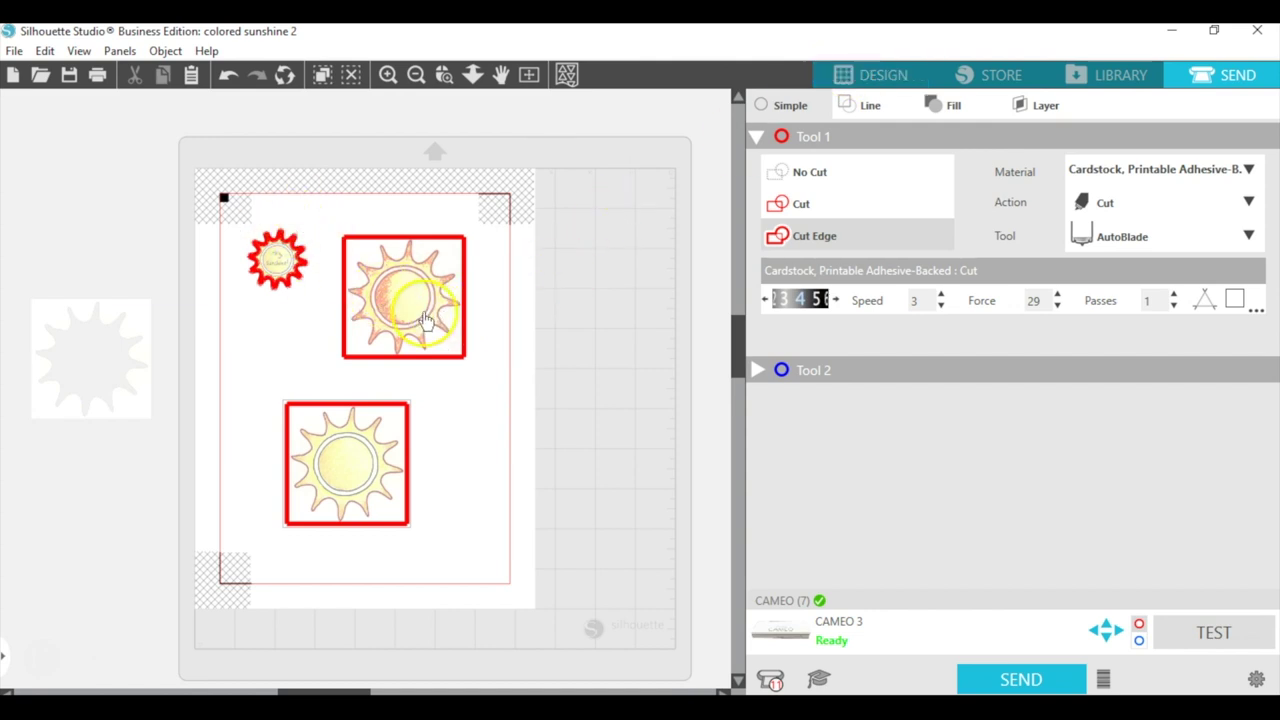
{"action": "left_click_drag", "start_coordinate": [445, 322], "coordinate": [125, 230]}
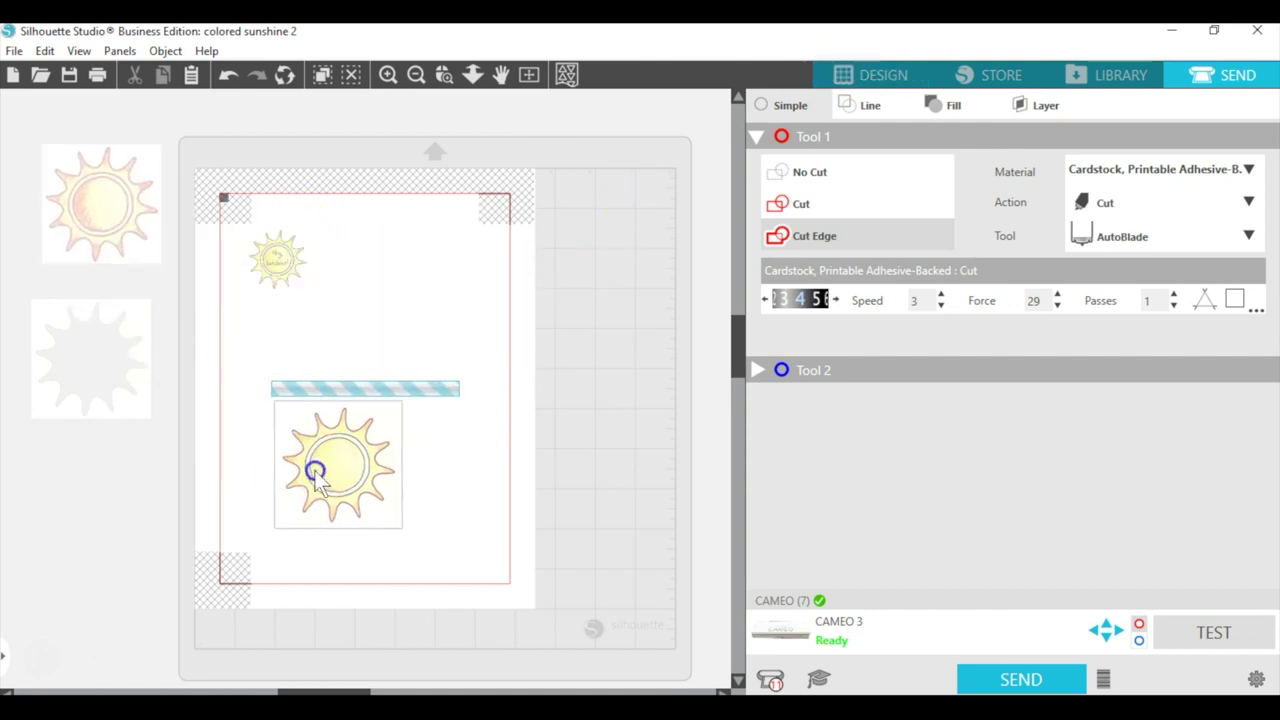
{"action": "left_click_drag", "start_coordinate": [312, 466], "coordinate": [85, 542]}
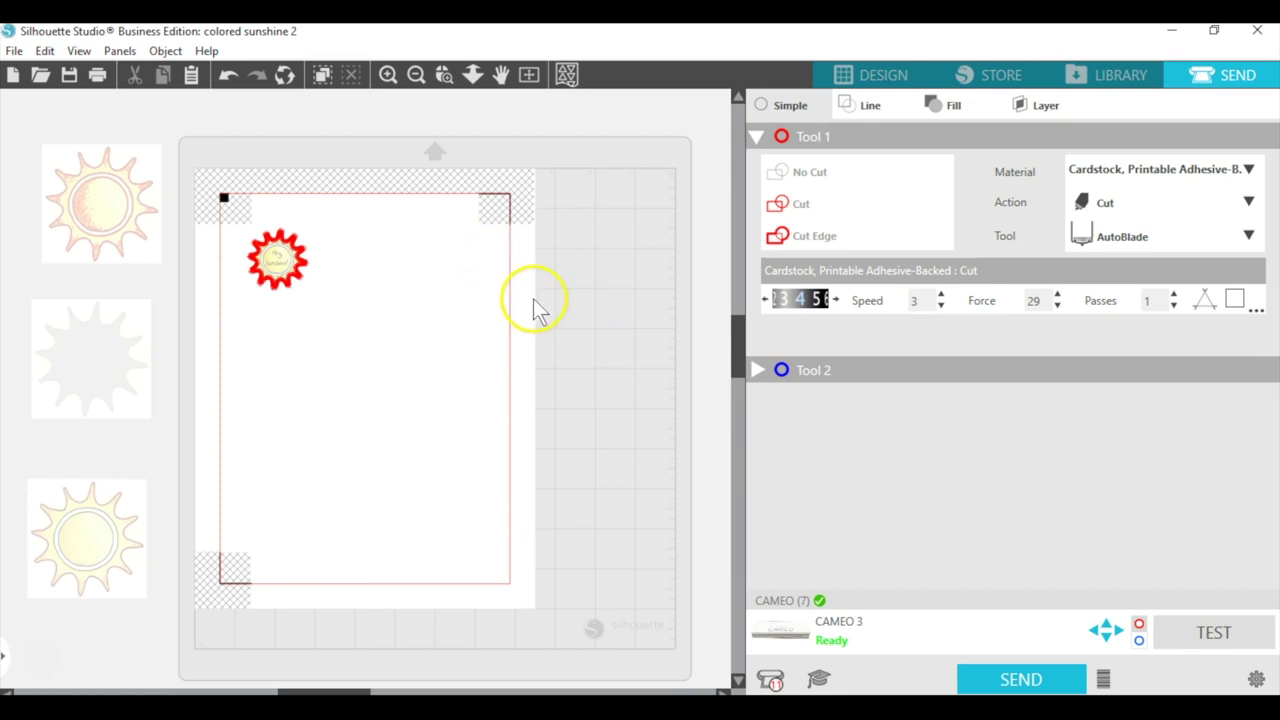
In the Design view, fill the page with copies of the small "Hey, Sunshine!" sun.
{"action": "left_click", "coordinate": [842, 78]}
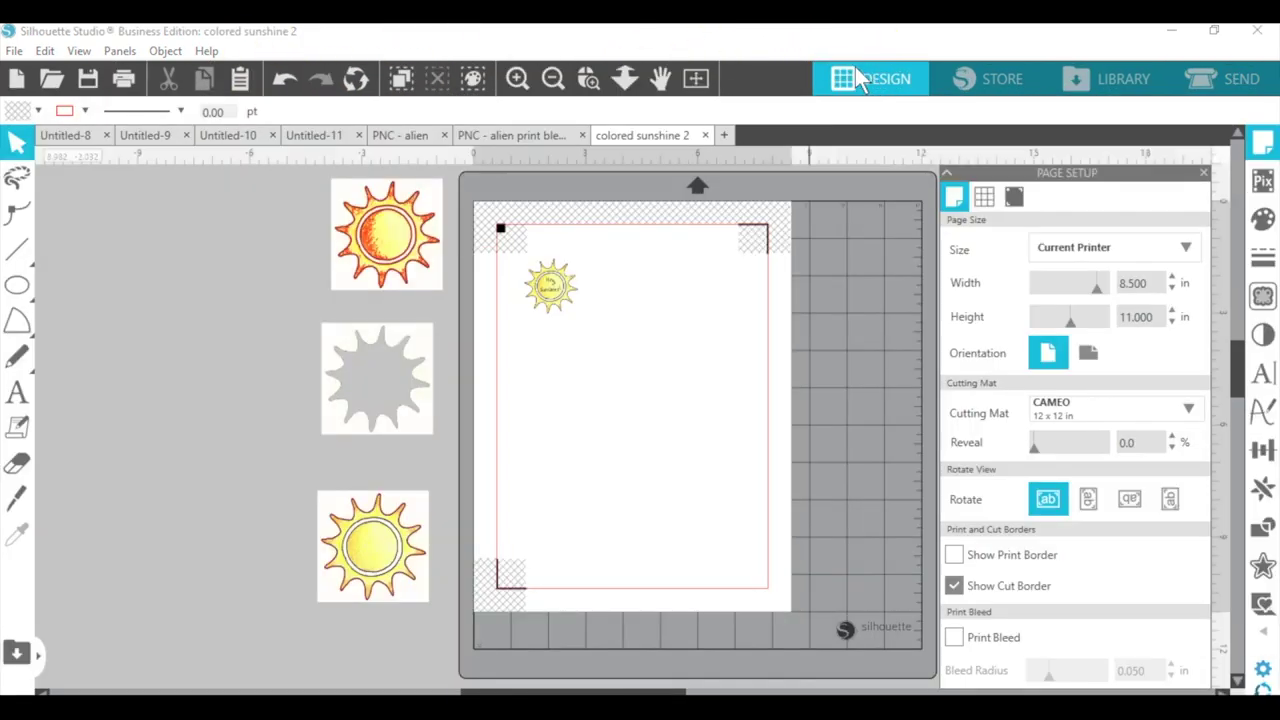
{"action": "left_click", "coordinate": [556, 291]}
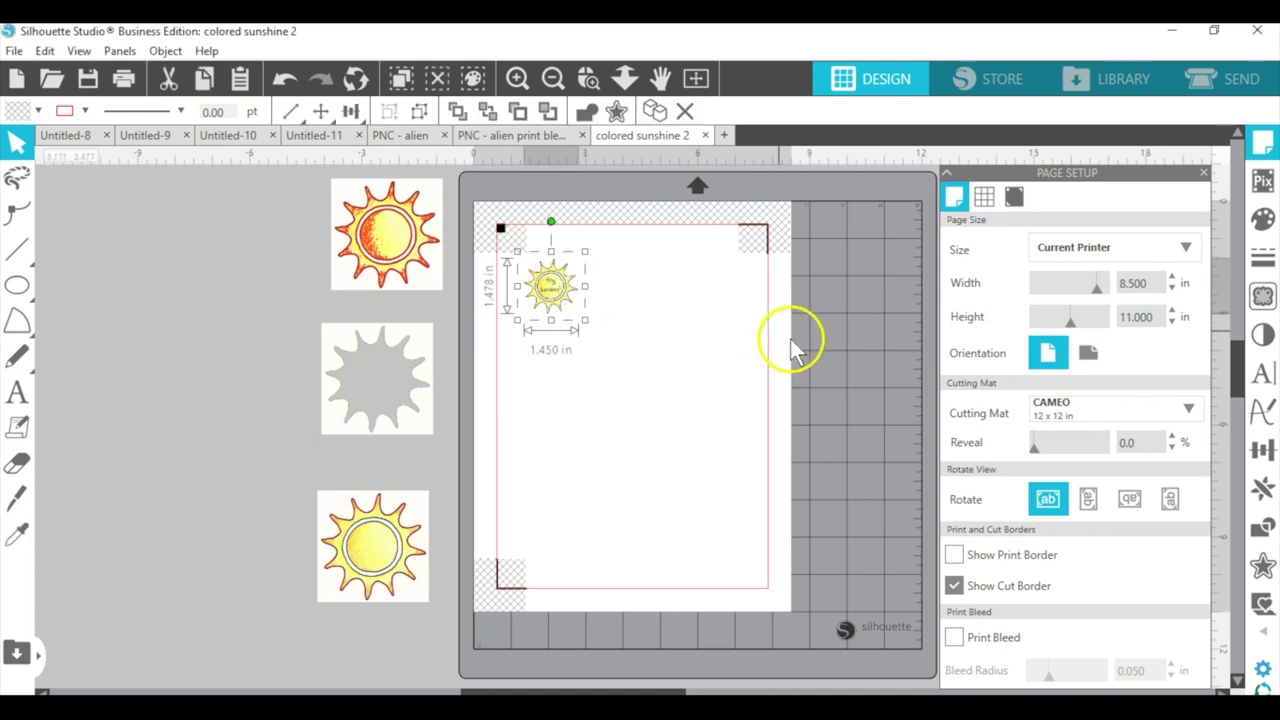
{"action": "left_click", "coordinate": [1266, 502]}
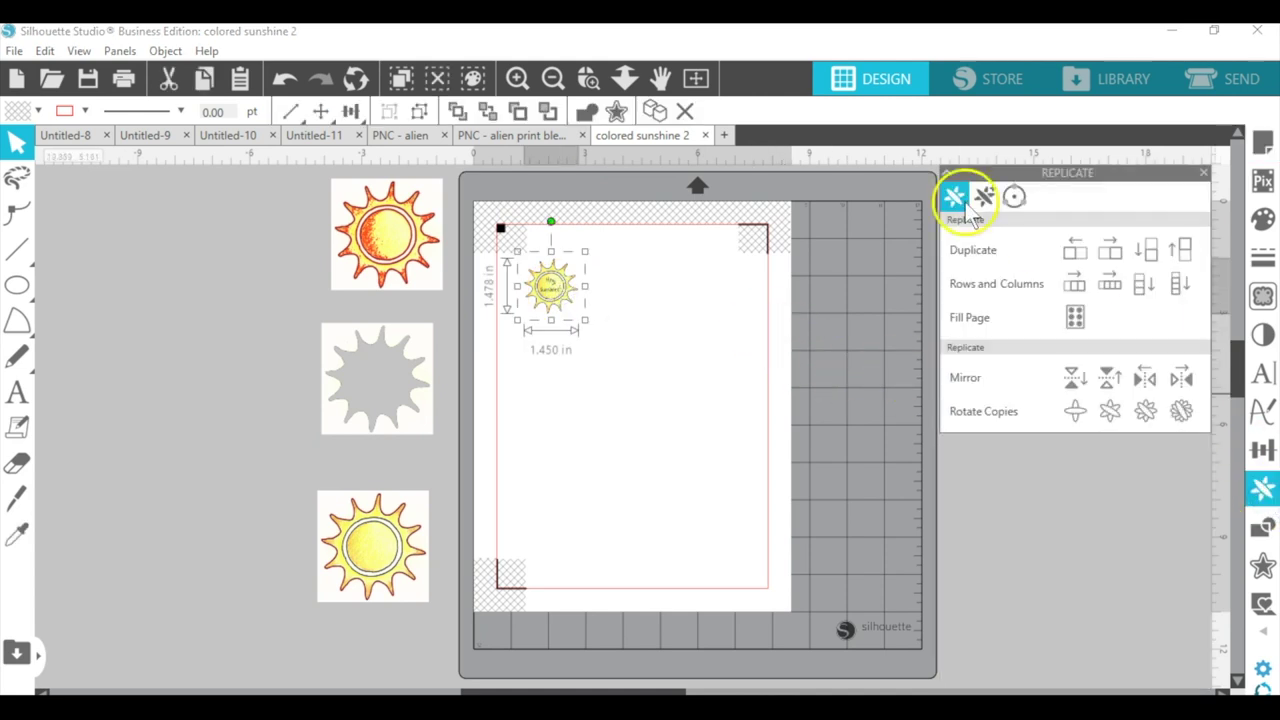
{"action": "left_click", "coordinate": [1074, 318]}
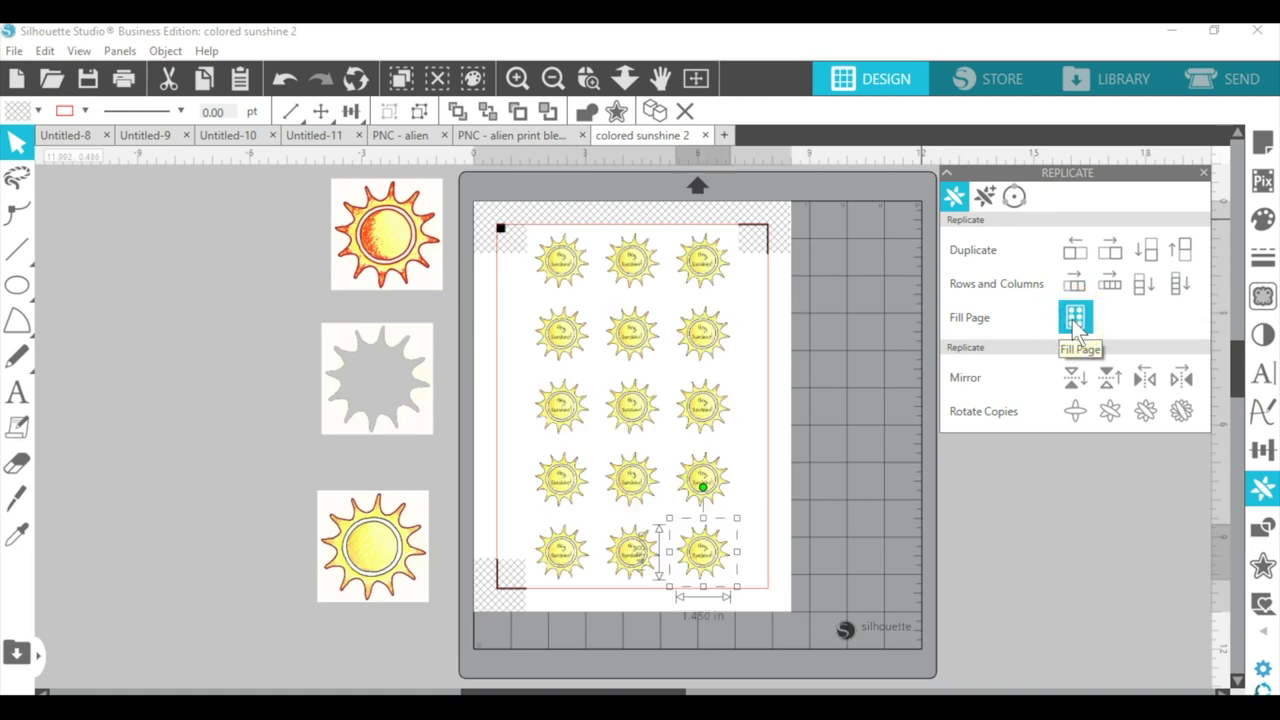
{"action": "left_click", "coordinate": [752, 284]}
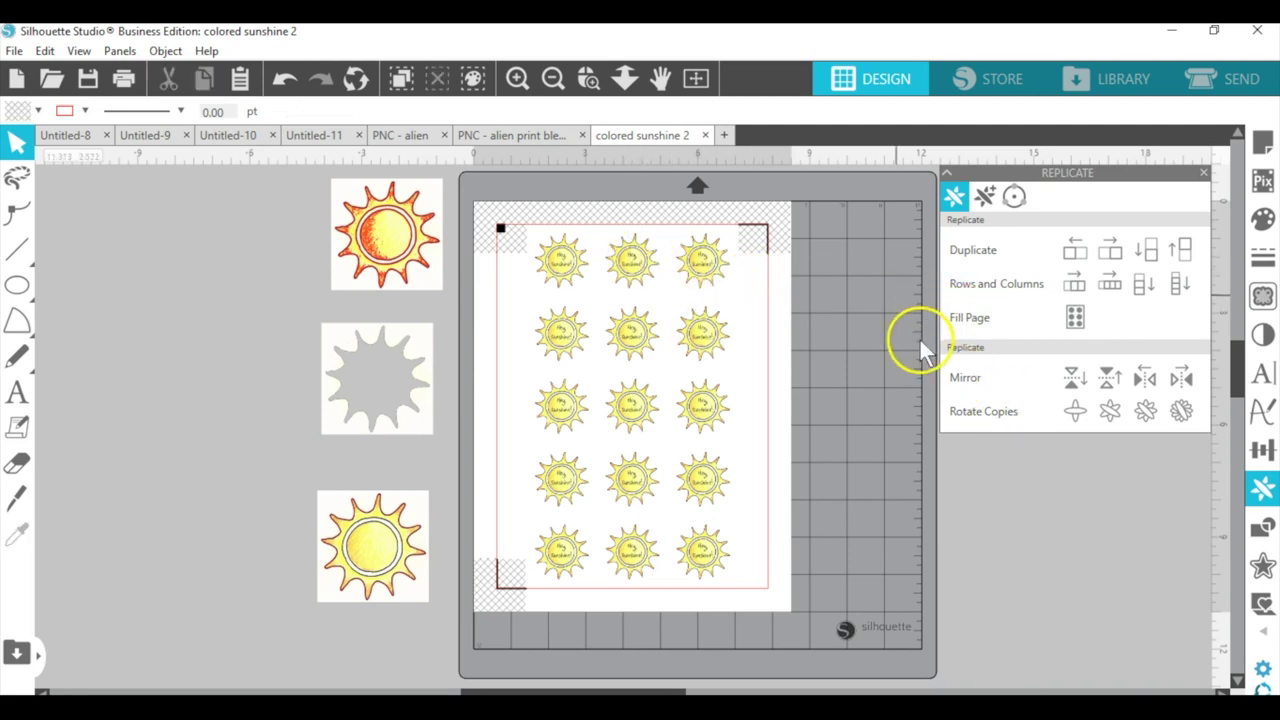
Flip all the "Hey, Sunshine!" suns on the page horizontally and bring up the page setup settings.
{"action": "left_click_drag", "start_coordinate": [520, 210], "coordinate": [757, 608]}
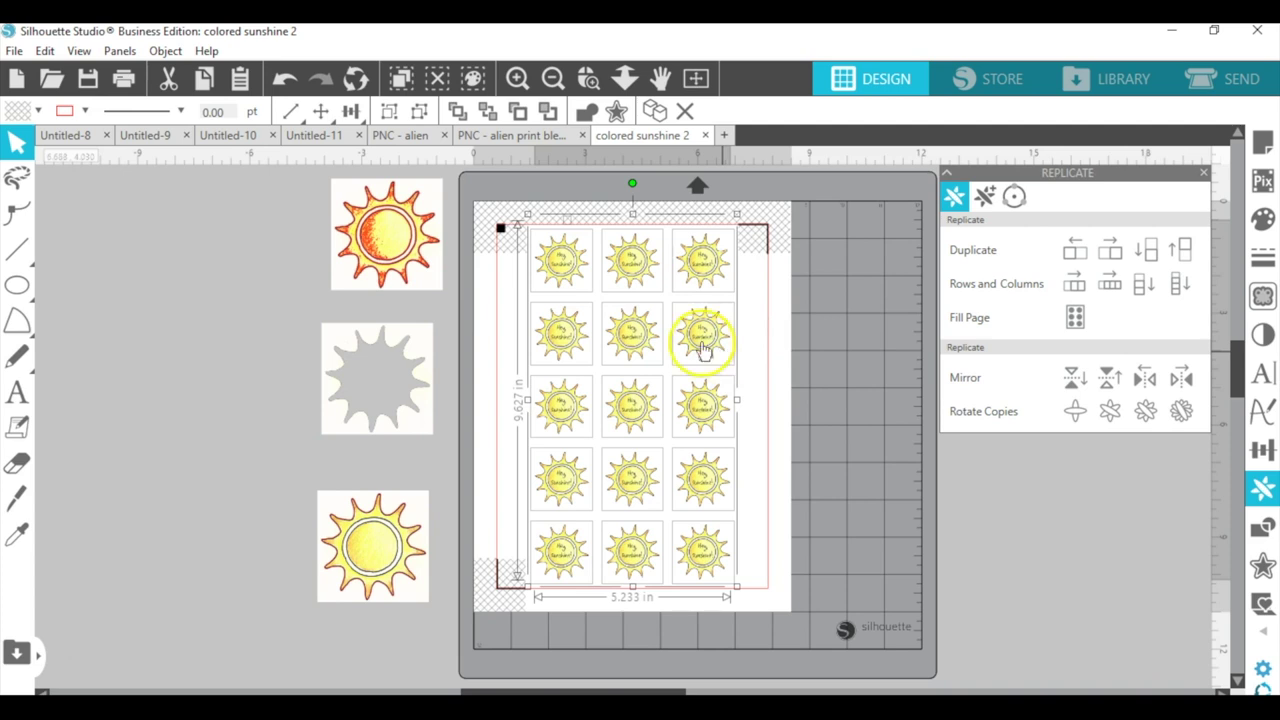
{"action": "right_click", "coordinate": [642, 283]}
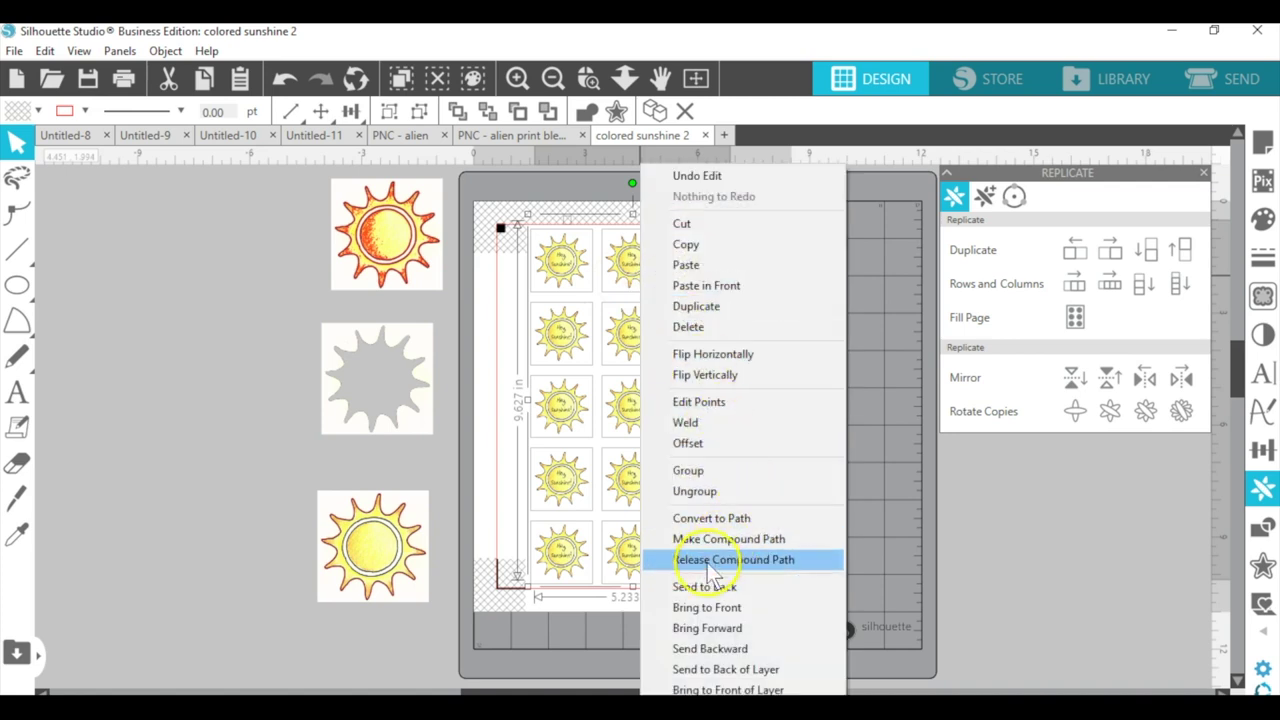
{"action": "left_click", "coordinate": [722, 355]}
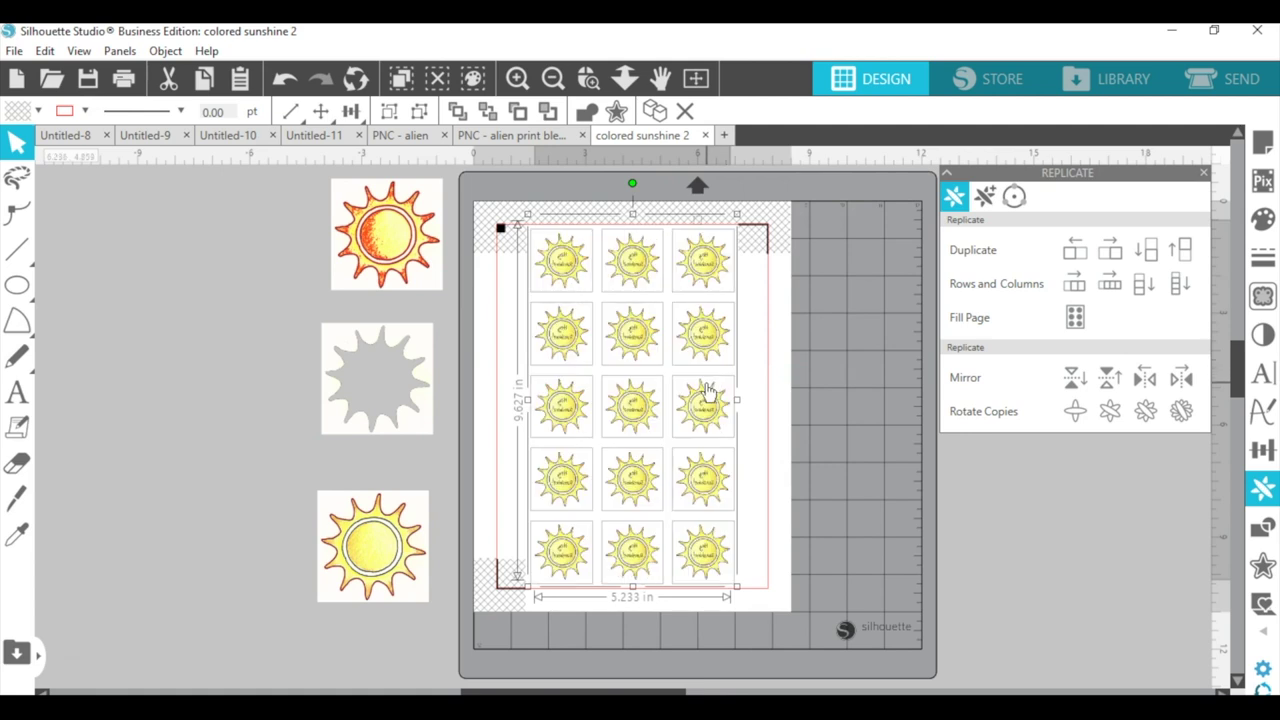
{"action": "left_click", "coordinate": [1260, 145]}
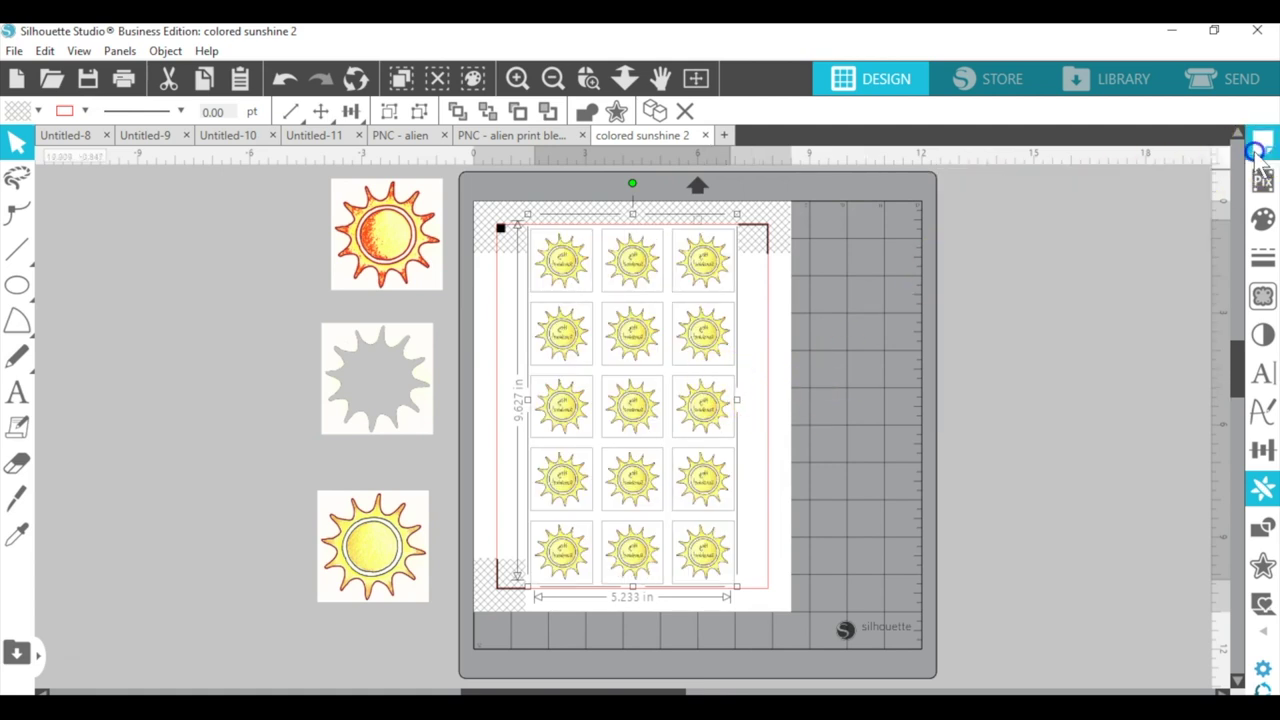
{"action": "left_click", "coordinate": [868, 470]}
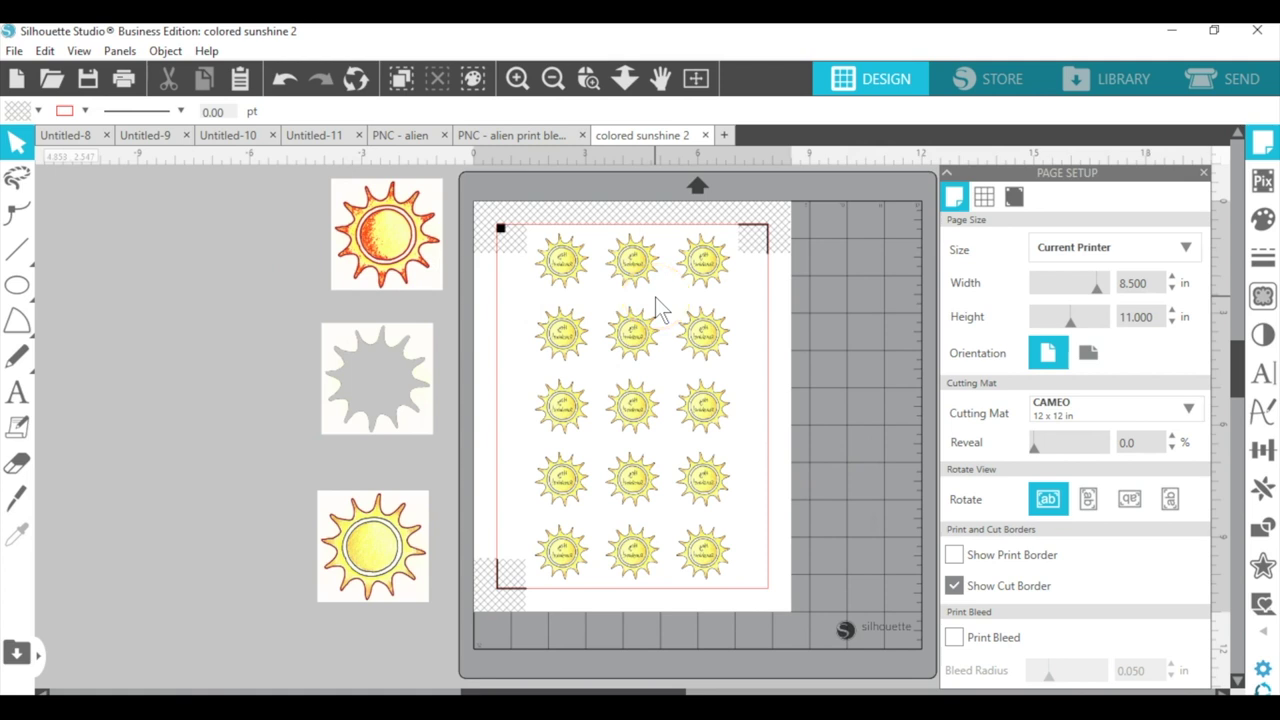
Open the print settings and accept the printer preferences with Portrait orientation for Letter 8.5"x11" paper.
{"action": "left_click", "coordinate": [124, 88]}
{"action": "left_click", "coordinate": [375, 204]}
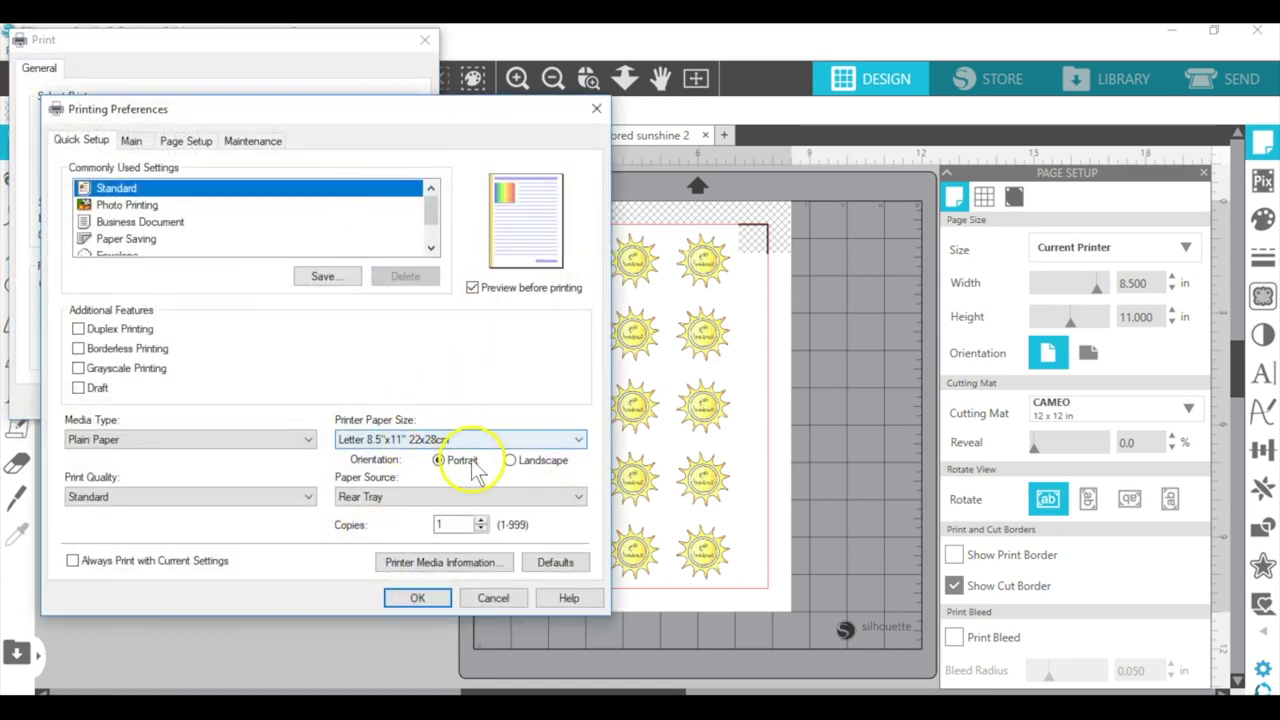
{"action": "left_click", "coordinate": [472, 460]}
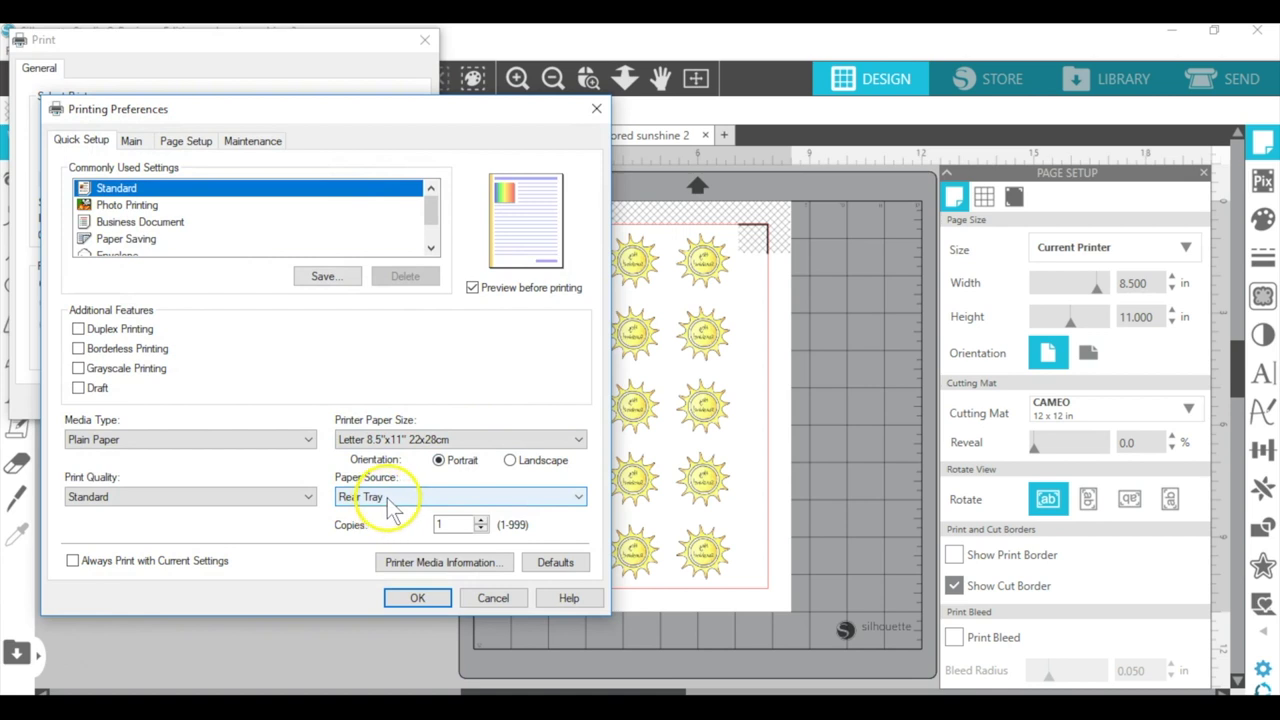
{"action": "left_click", "coordinate": [405, 605]}
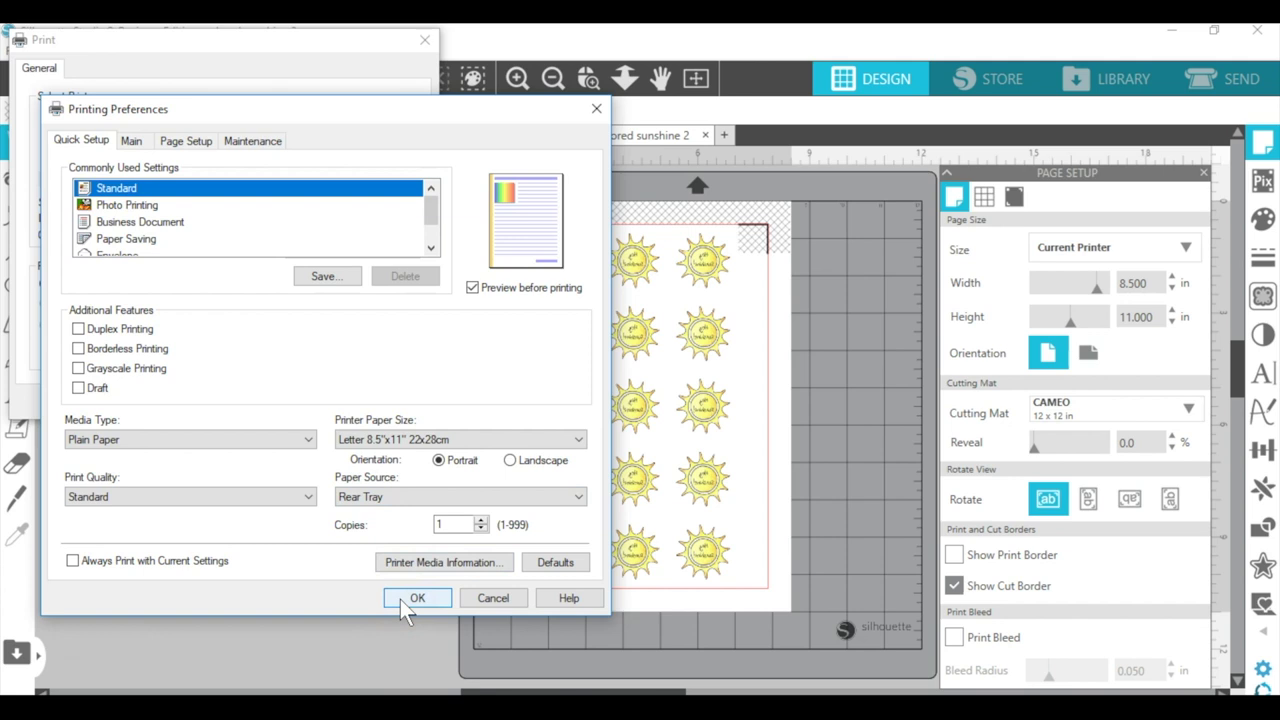
{"action": "left_click", "coordinate": [400, 598]}
{"action": "left_click", "coordinate": [401, 600]}
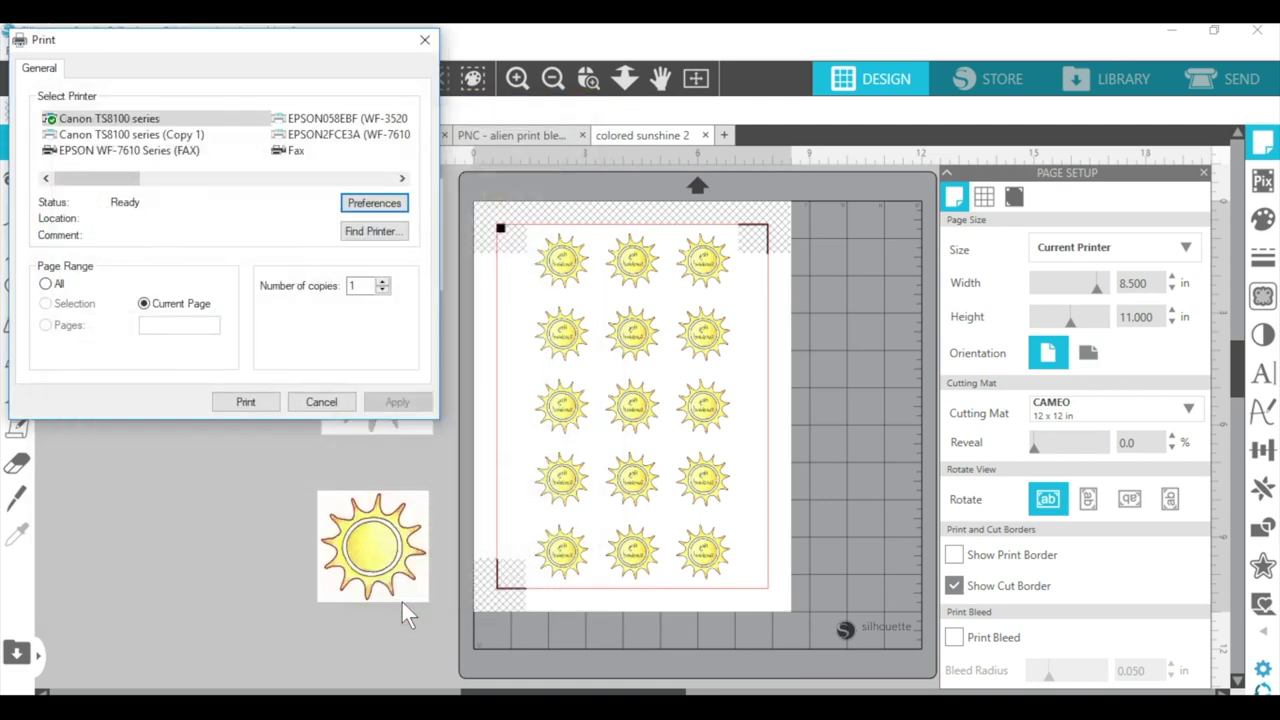